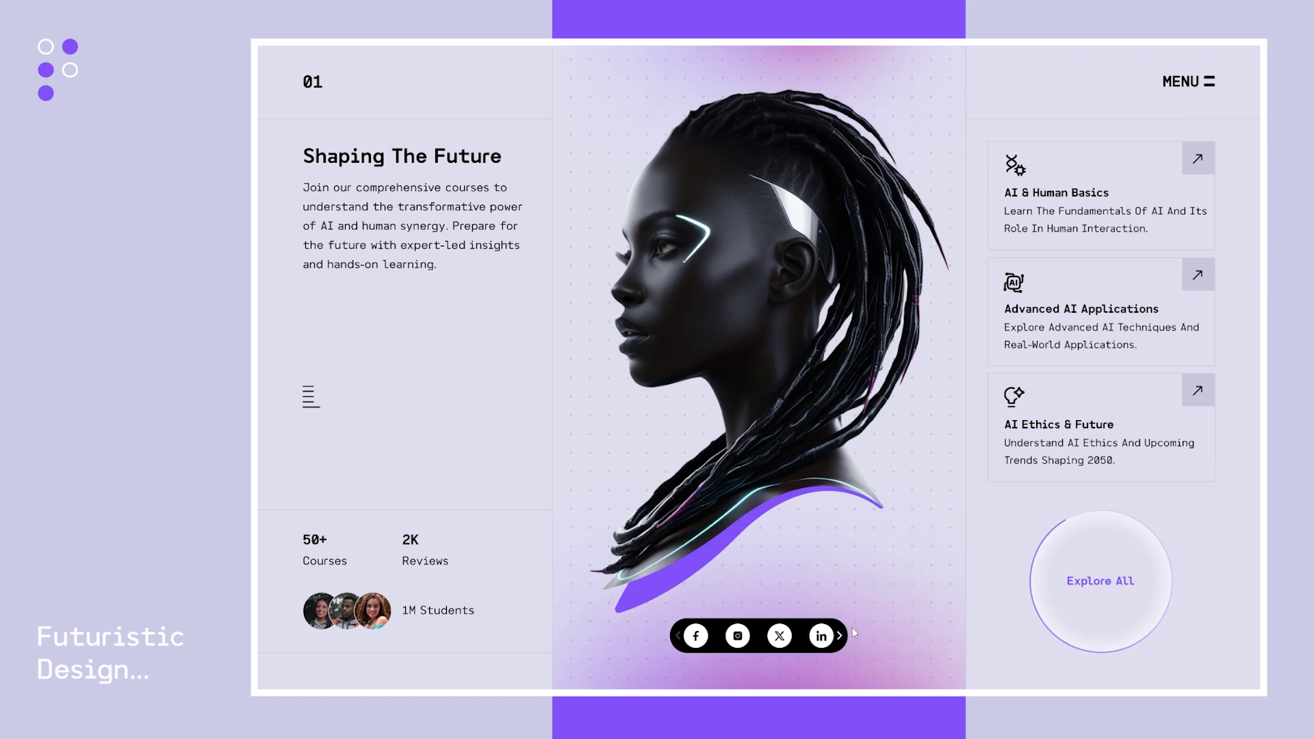
Scroll the social media icon bar of the finished landing page prototype forward and back
click(840, 636)
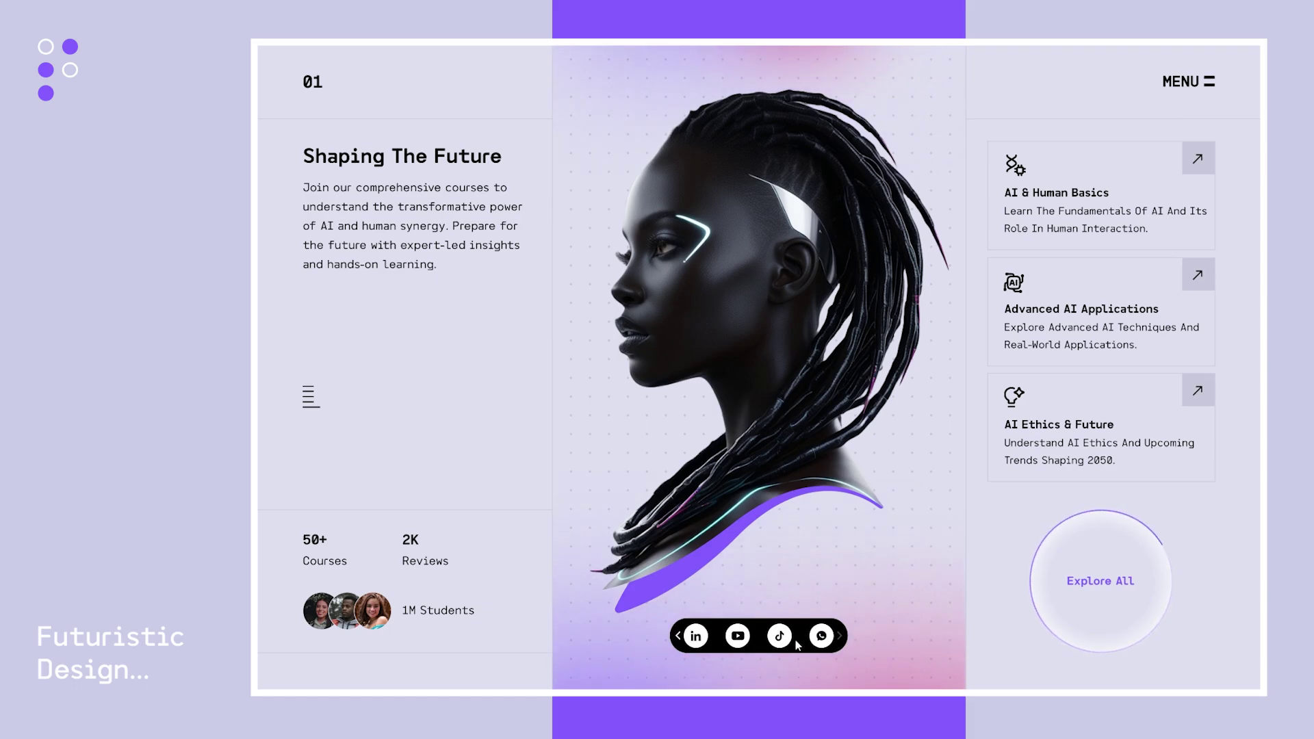
click(678, 636)
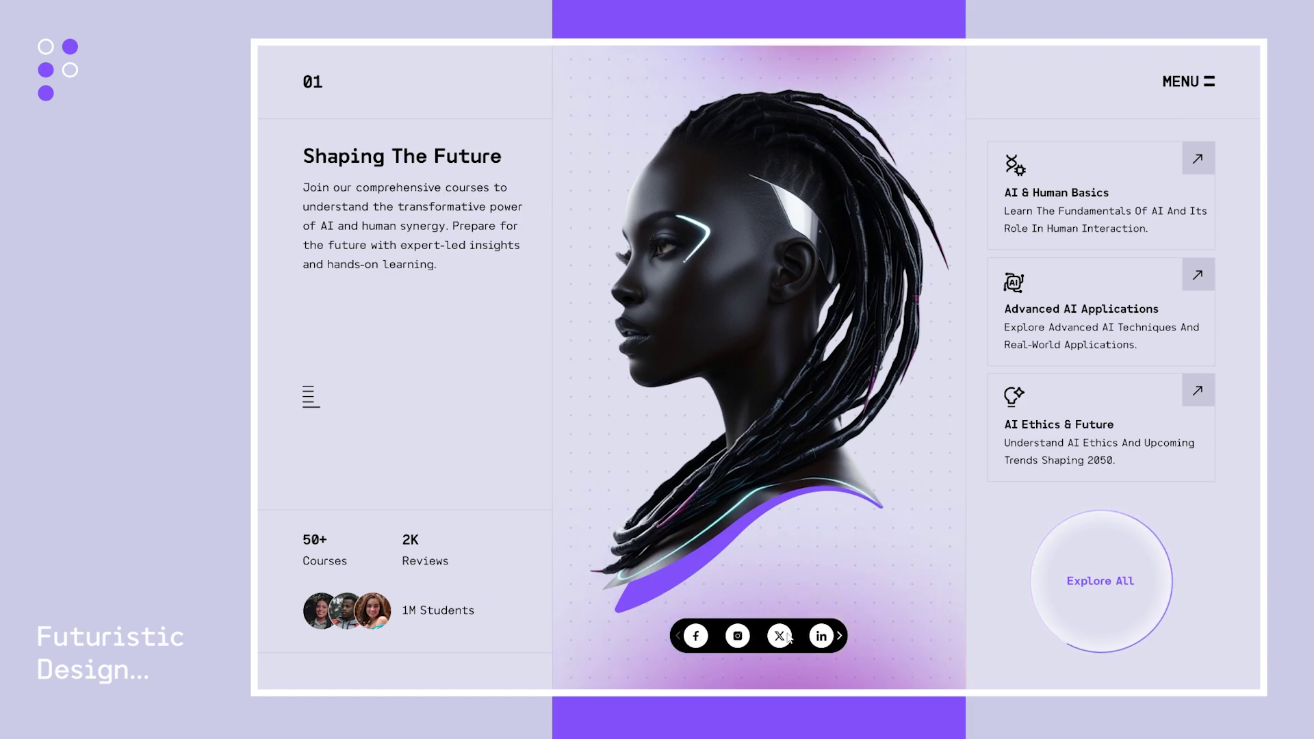
click(840, 636)
click(678, 636)
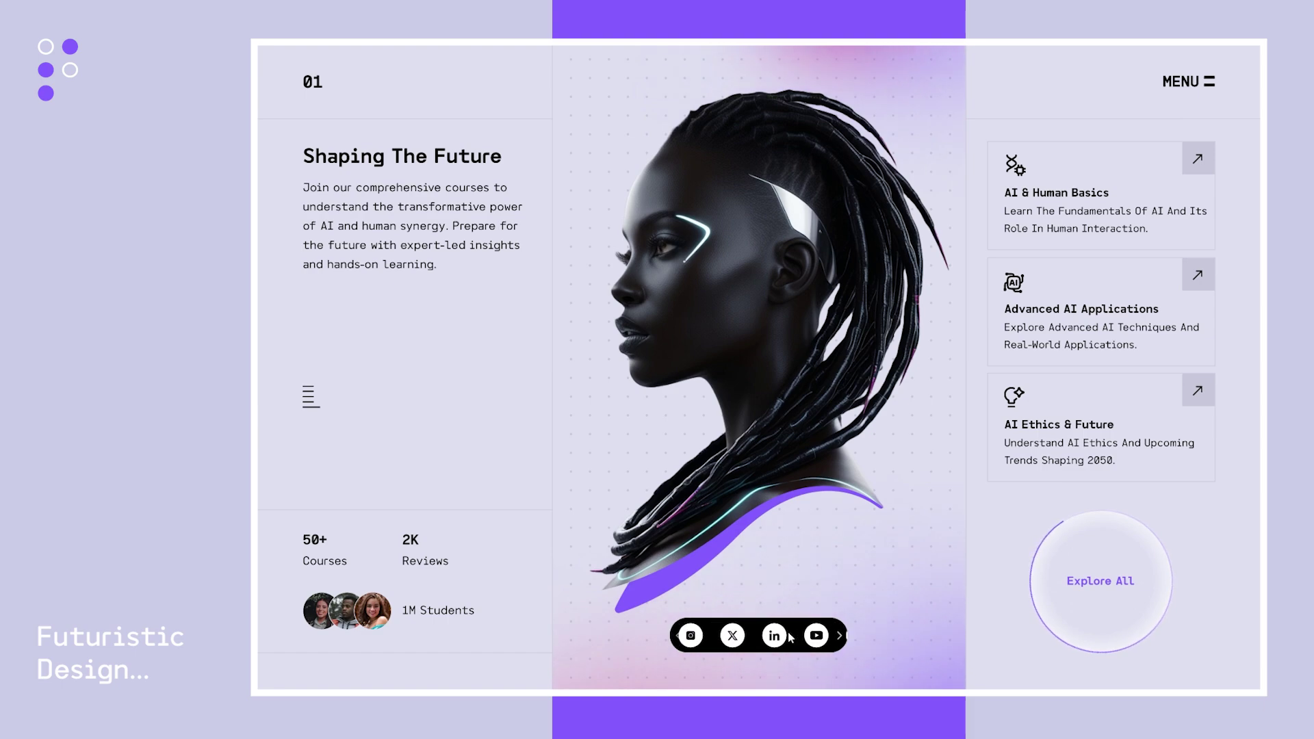
click(840, 636)
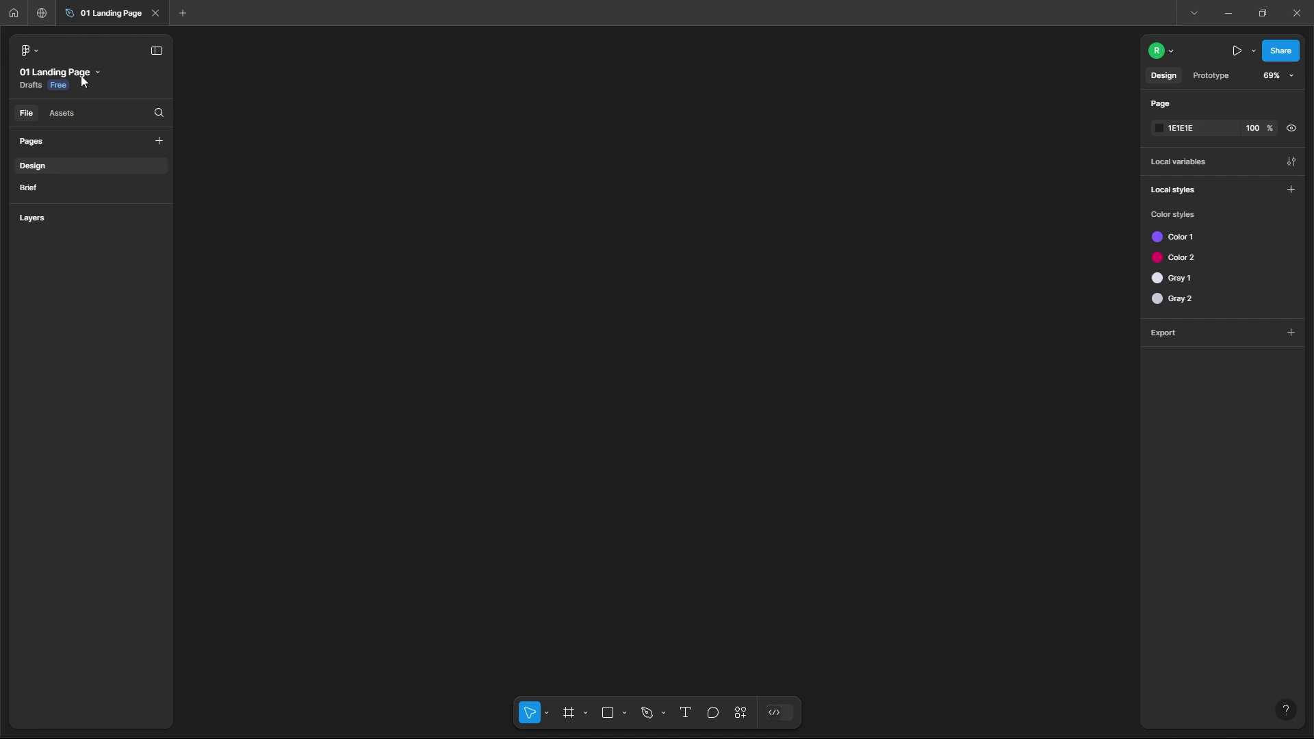
Read the project brief and add a MacBook Pro 16" frame (1728×1117) to the Design page
click(37, 189)
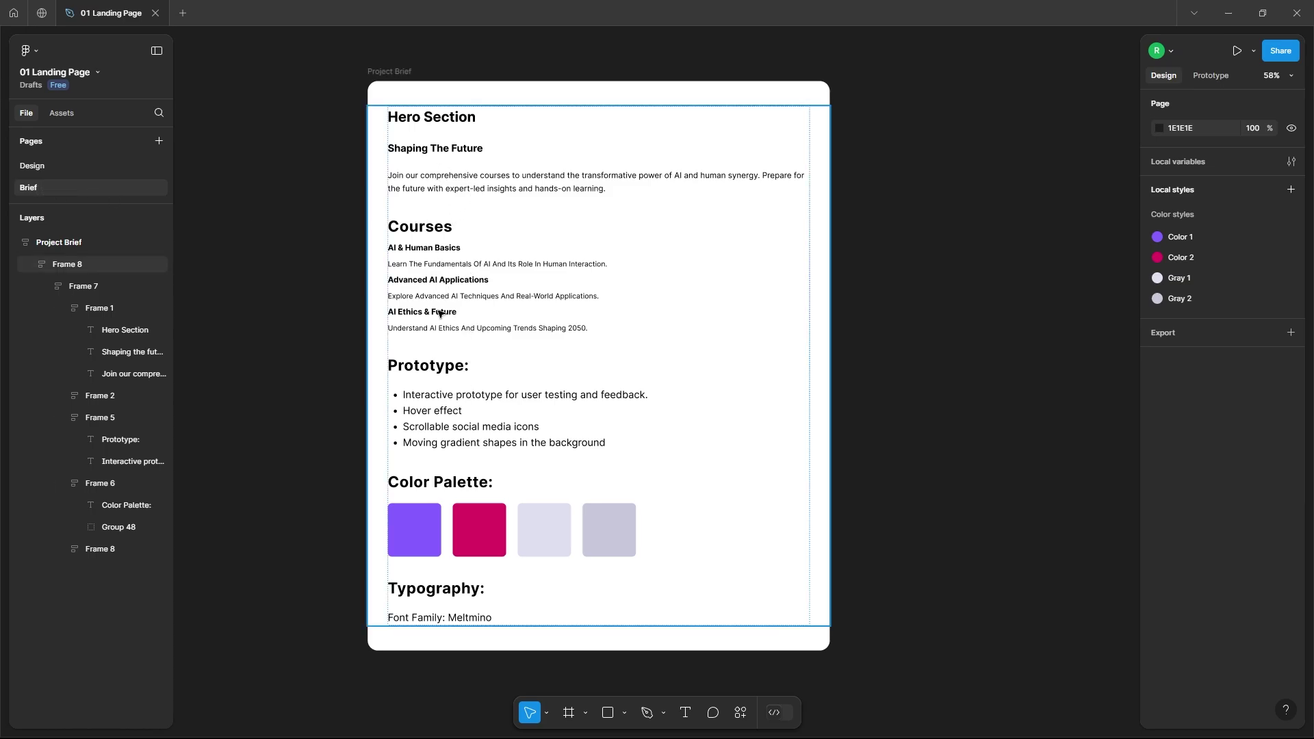
click(55, 169)
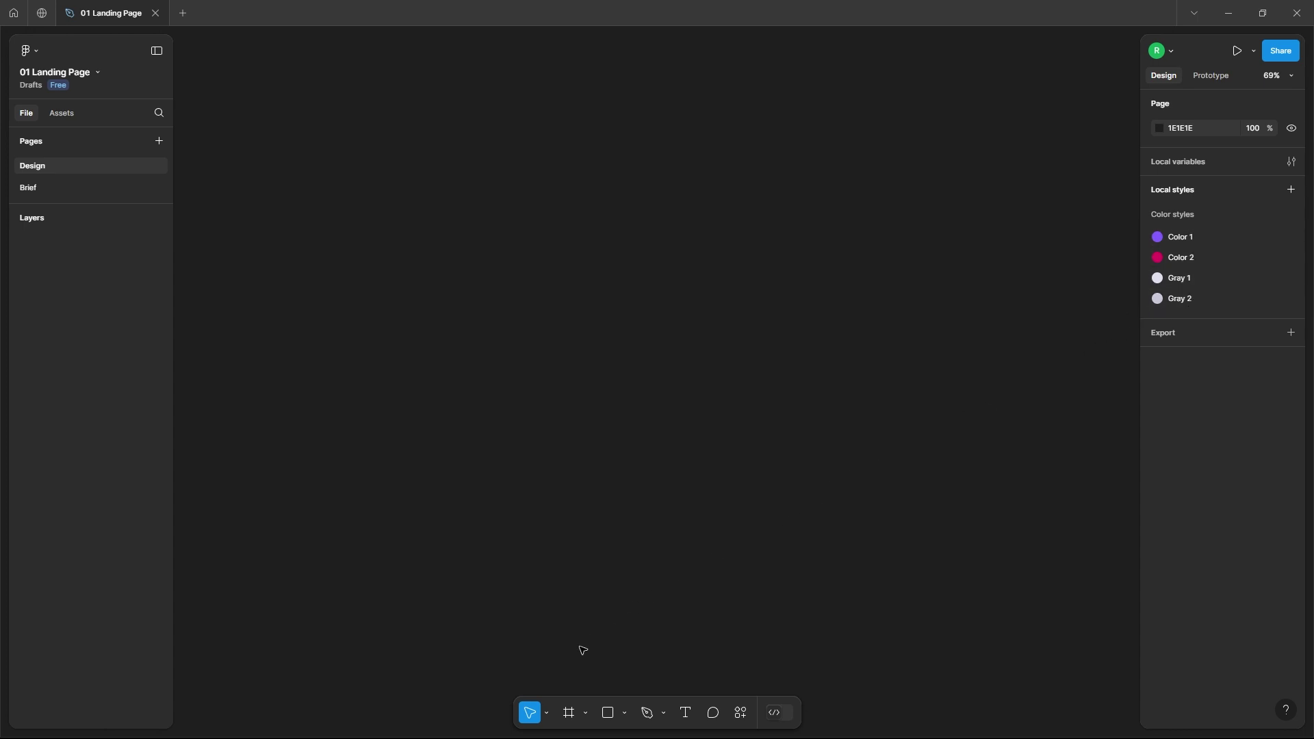
click(568, 714)
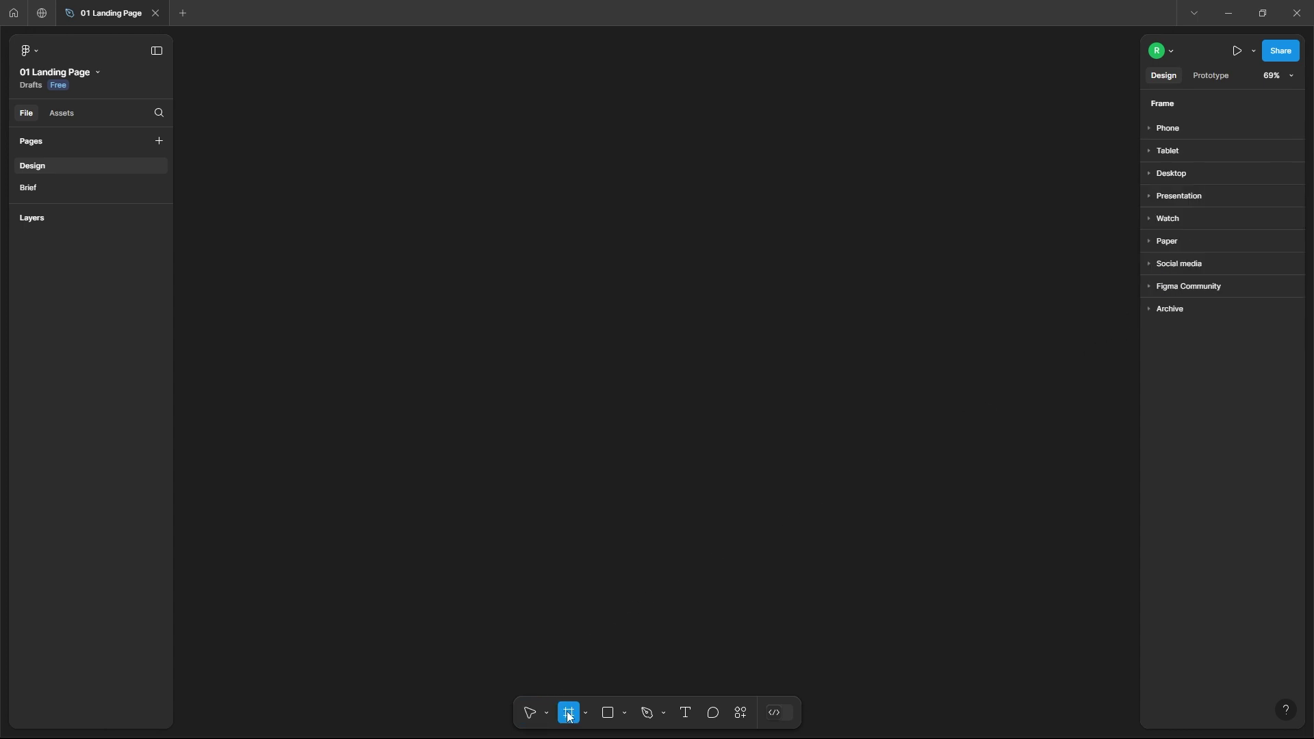
click(1152, 177)
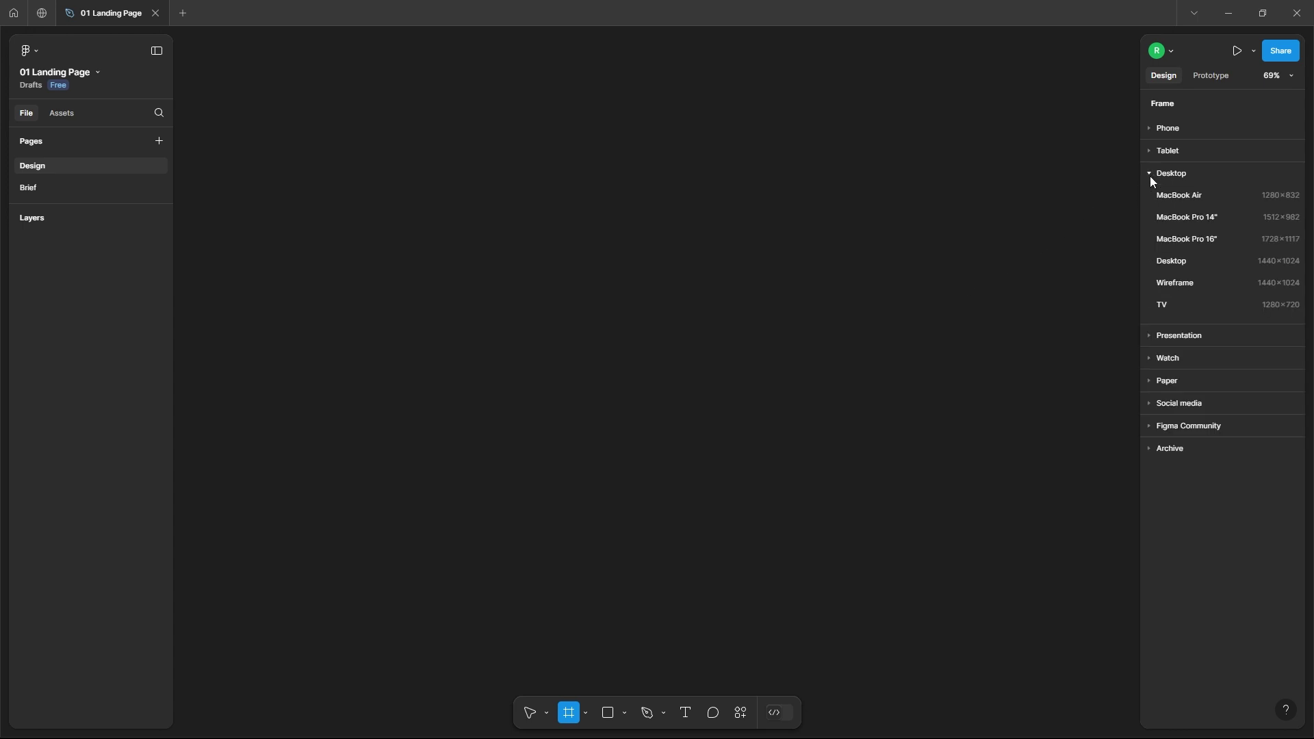
click(1211, 240)
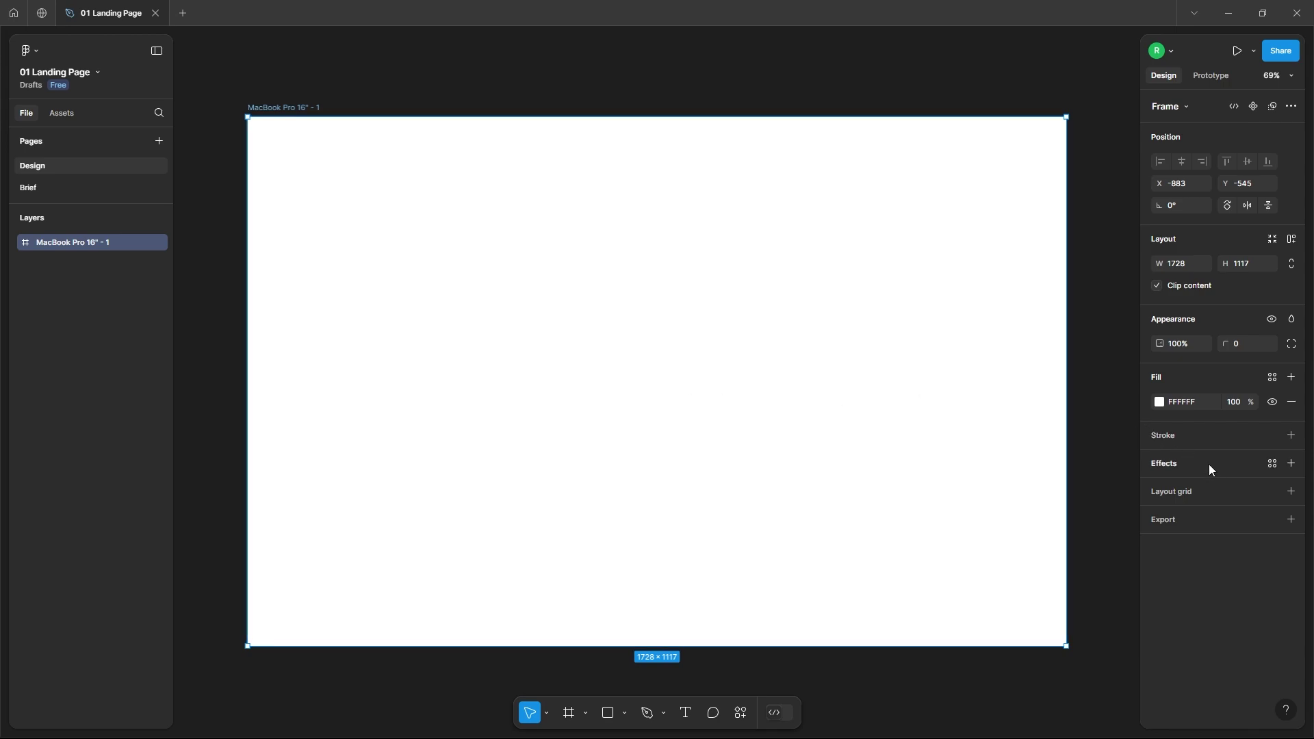
Add a column layout grid to the frame with 1 column and a margin of 80
click(1292, 492)
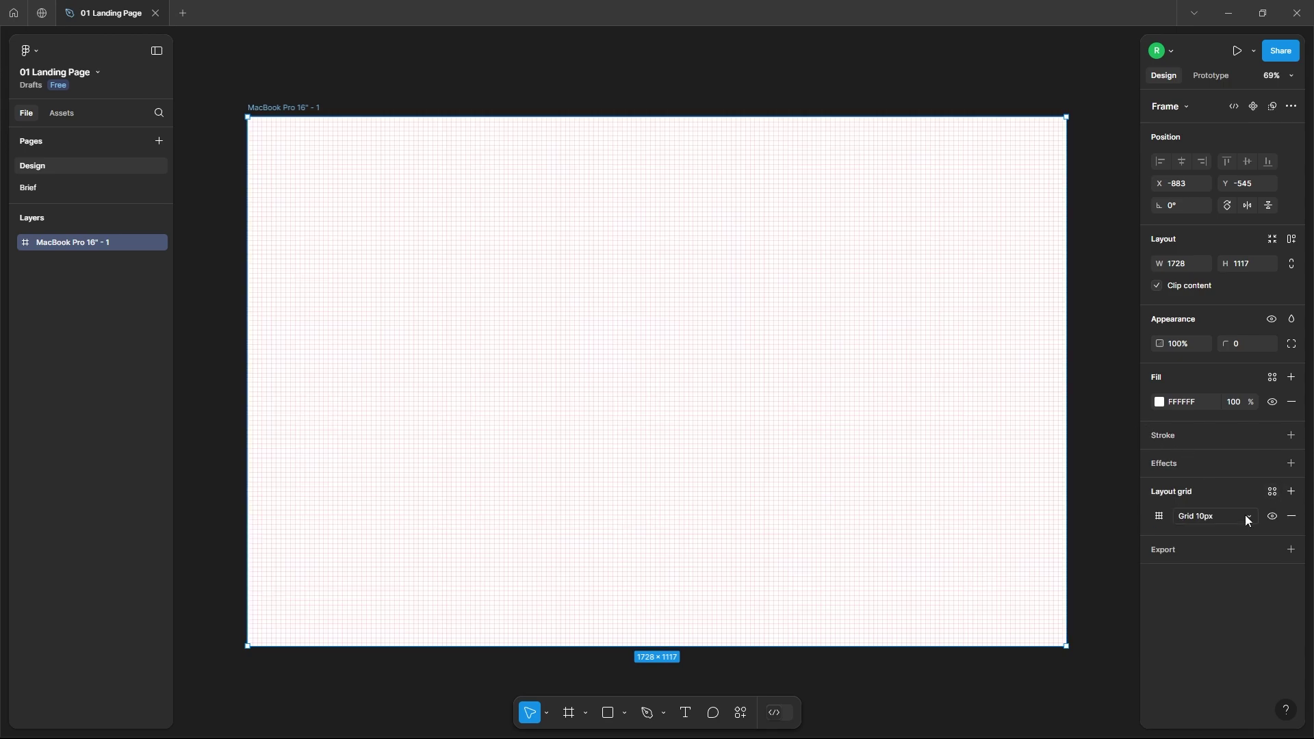
click(1207, 520)
click(1211, 537)
click(1155, 518)
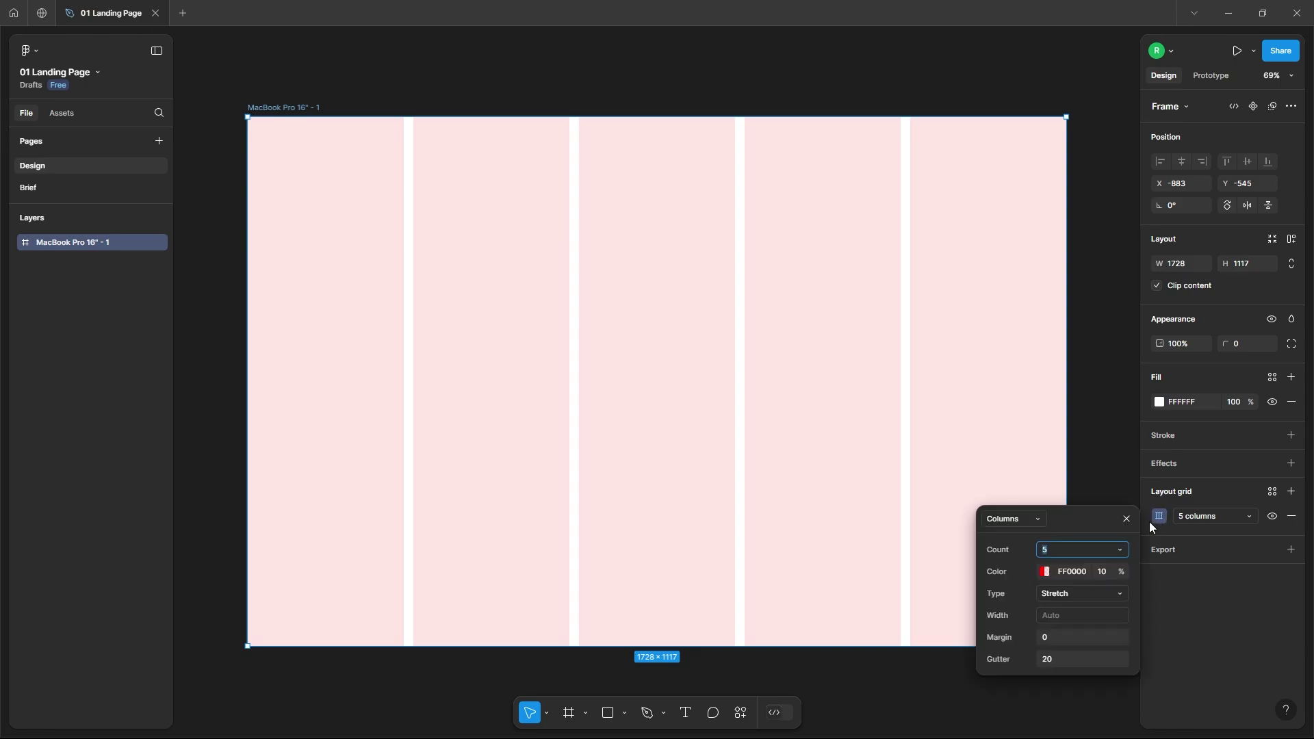
click(1052, 638)
text(80)
key(Return)
click(1058, 553)
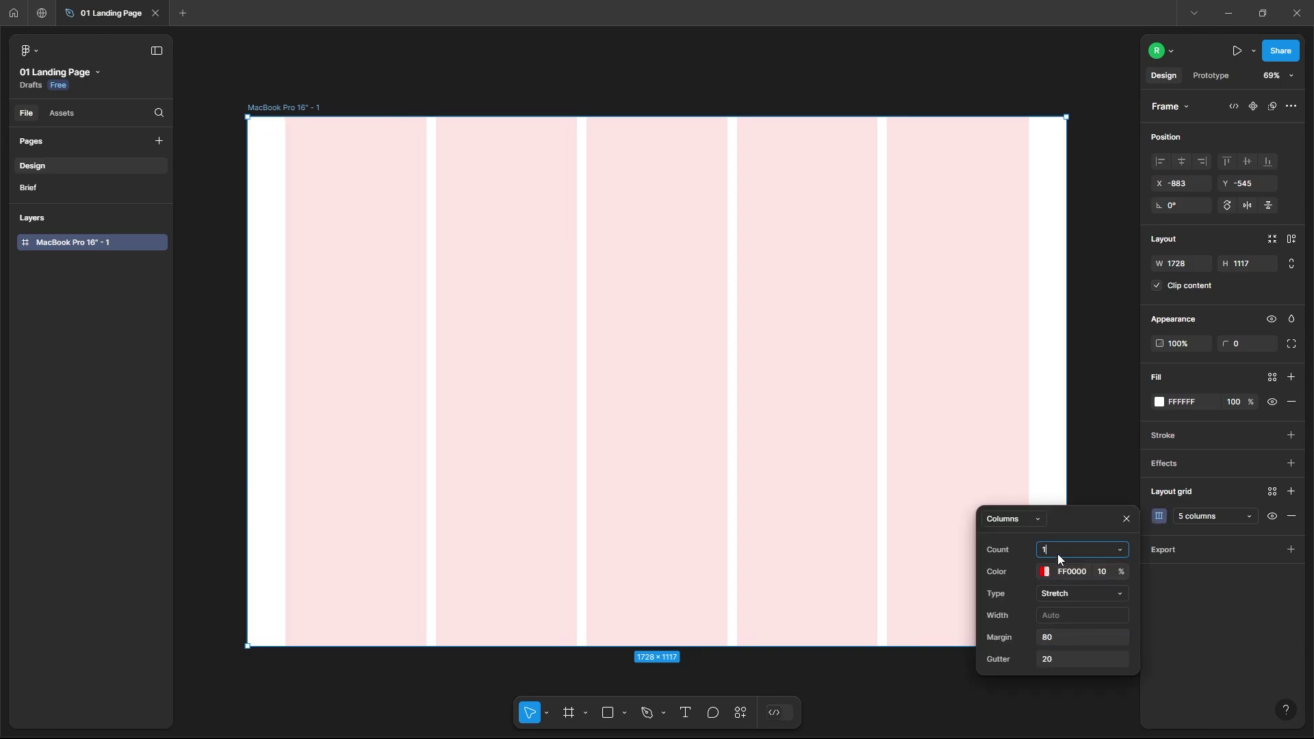
text(1)
key(Return)
click(1088, 438)
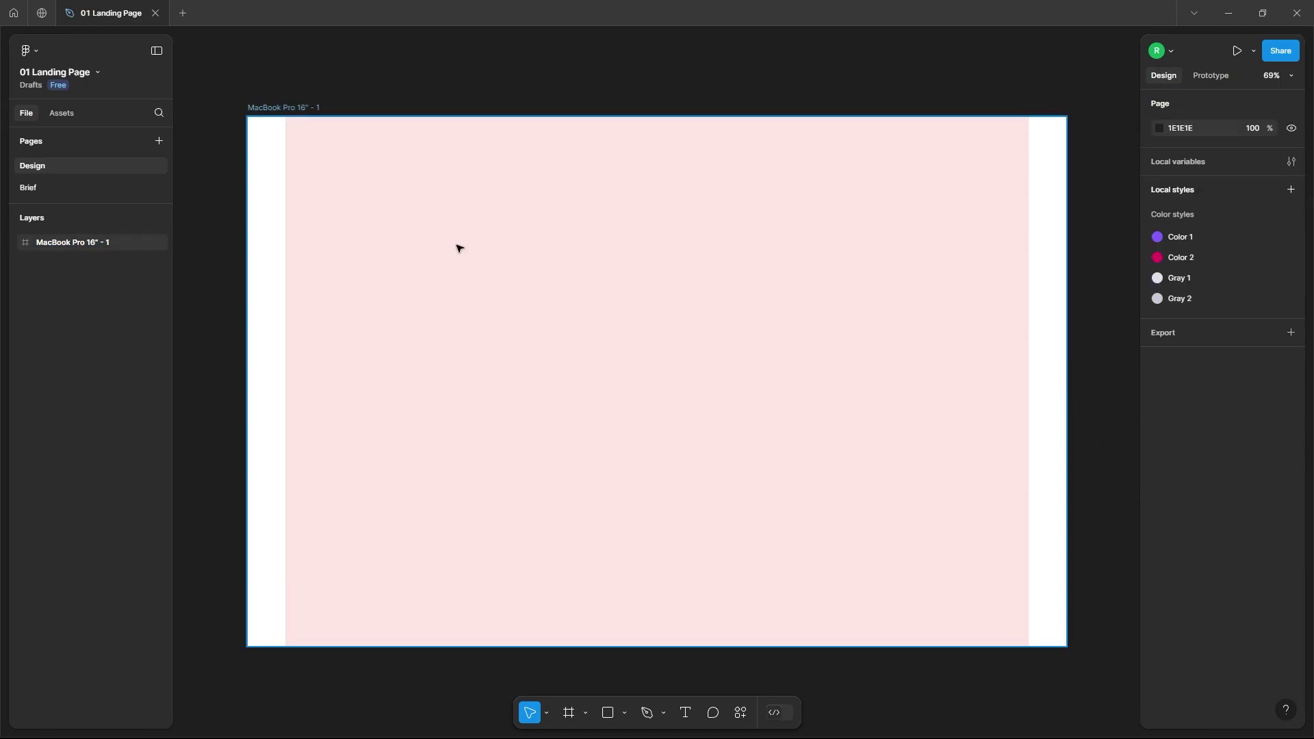
Fill the frame with the light gray local color DFE0F0 and review the project brief
click(459, 248)
click(1158, 402)
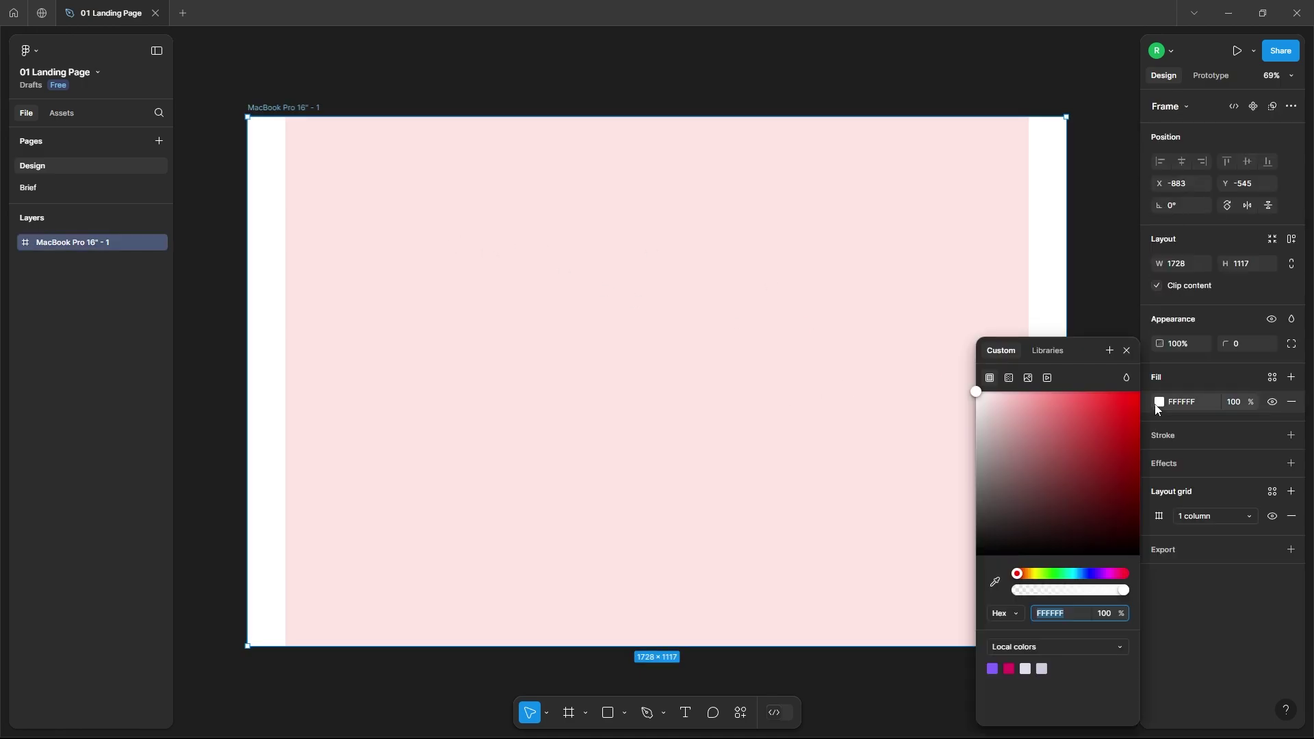
click(1026, 668)
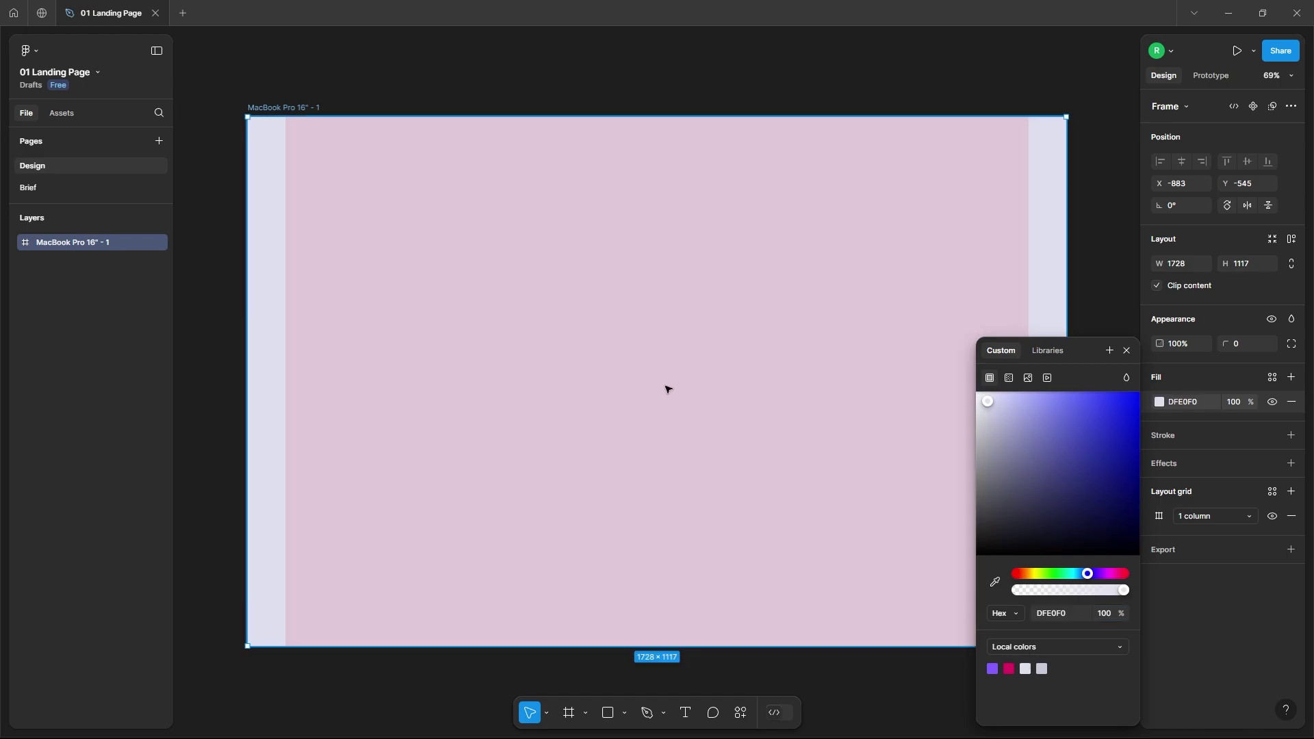
click(72, 184)
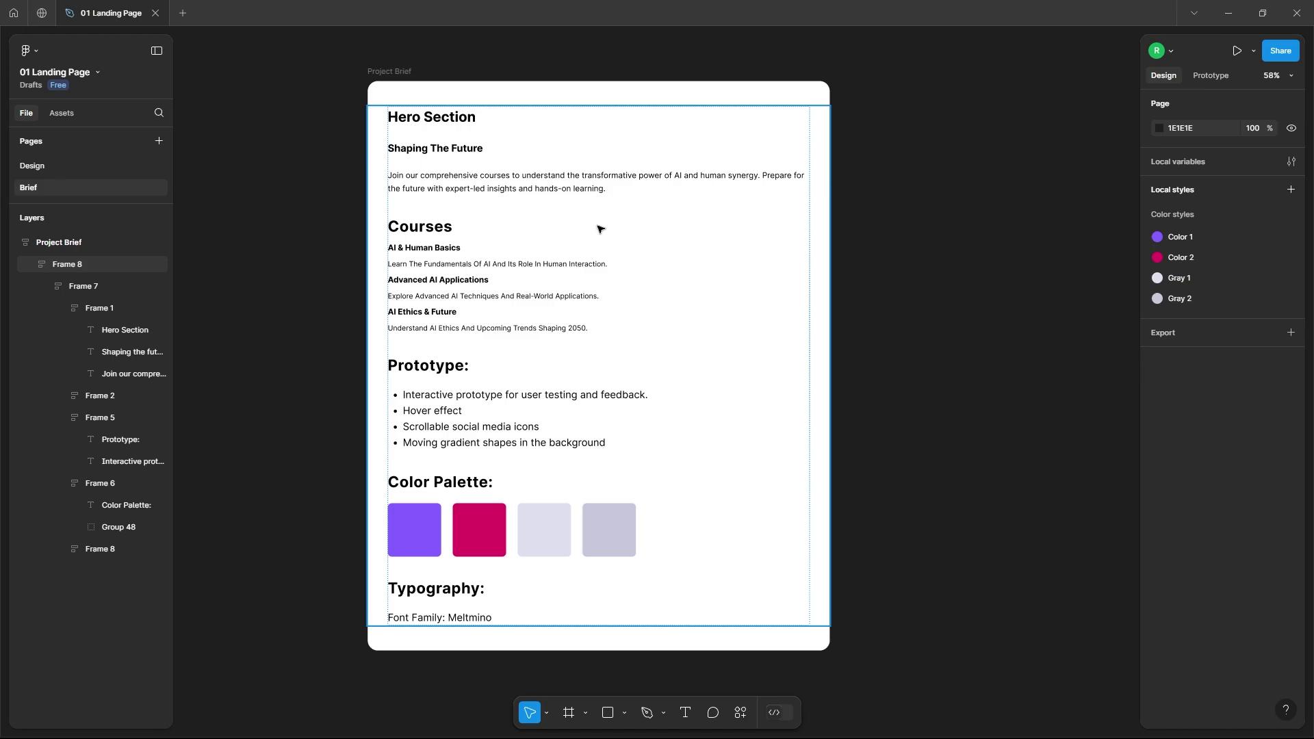
click(35, 166)
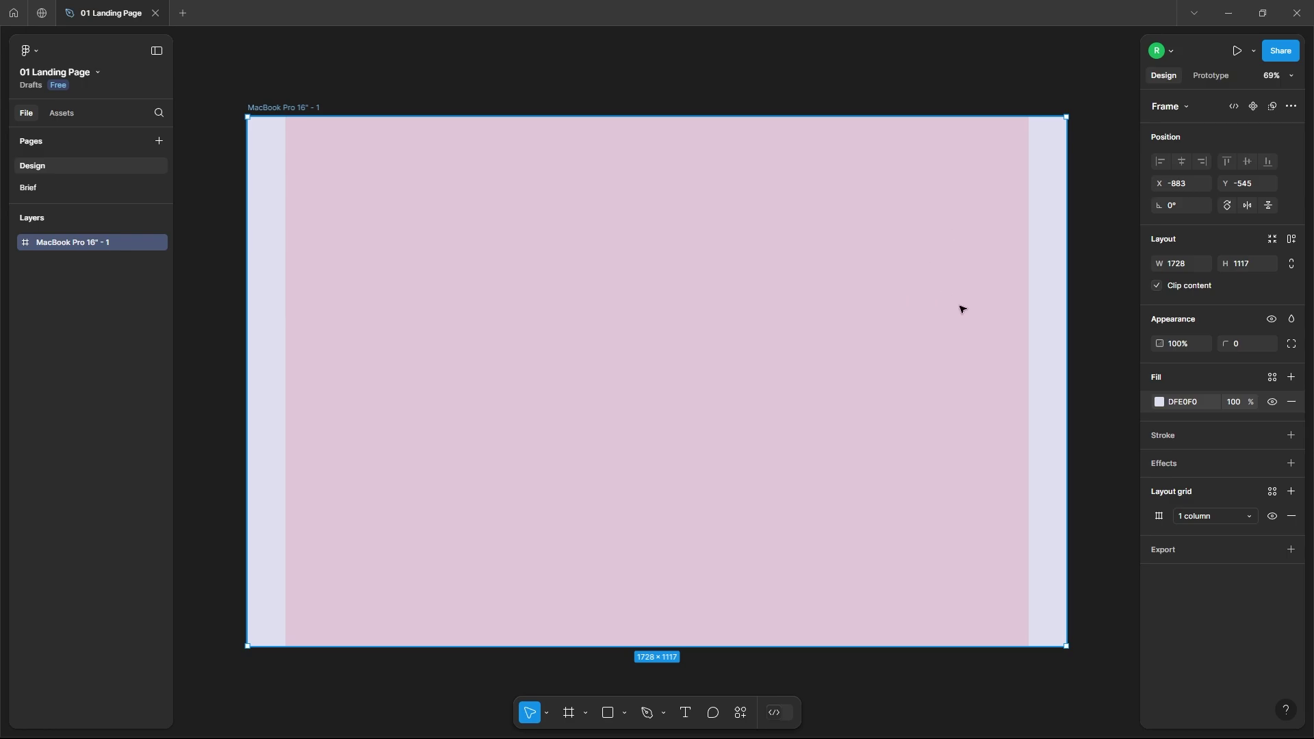
click(603, 83)
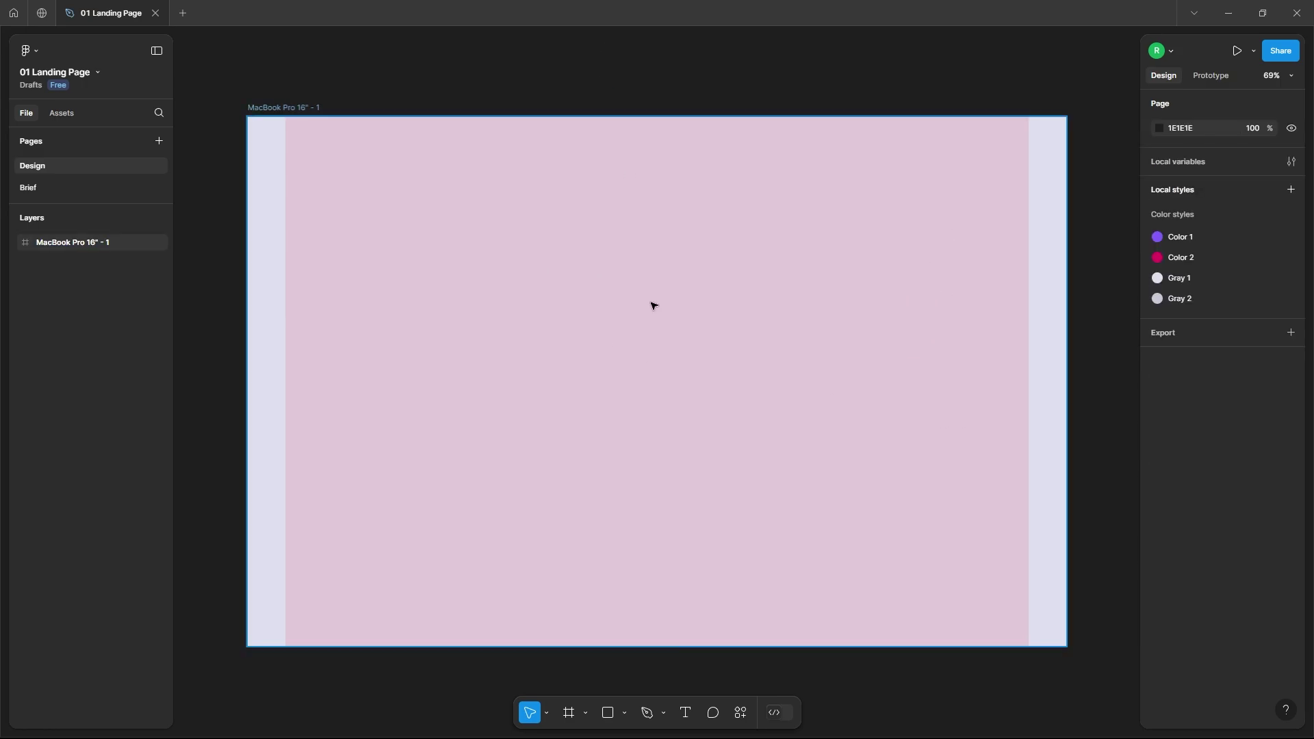
Draw a full-height rectangle in the frame, set its width to 710 and center it horizontally
key(r)
mouse_move(556, 115)
mouse_down()
mouse_move(592, 156)
mouse_move(751, 577)
mouse_move(751, 646)
mouse_up()
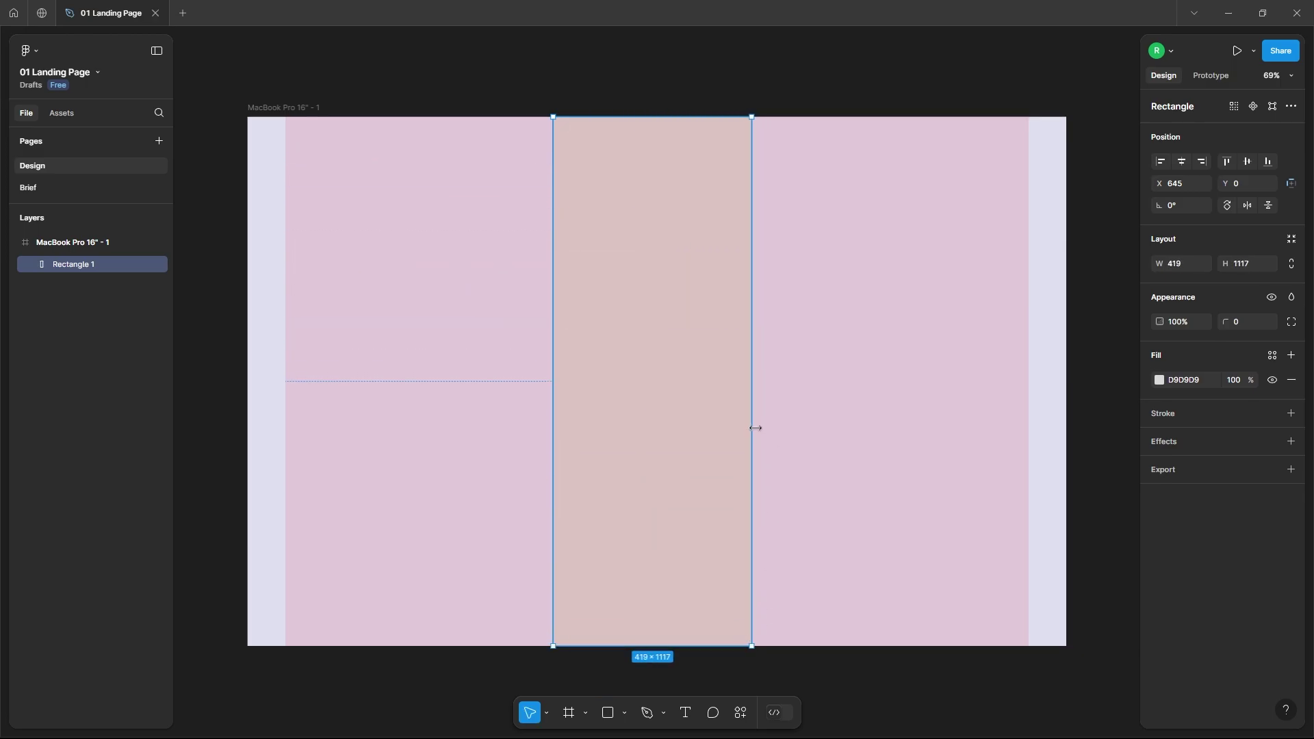
drag(756, 427, 846, 428)
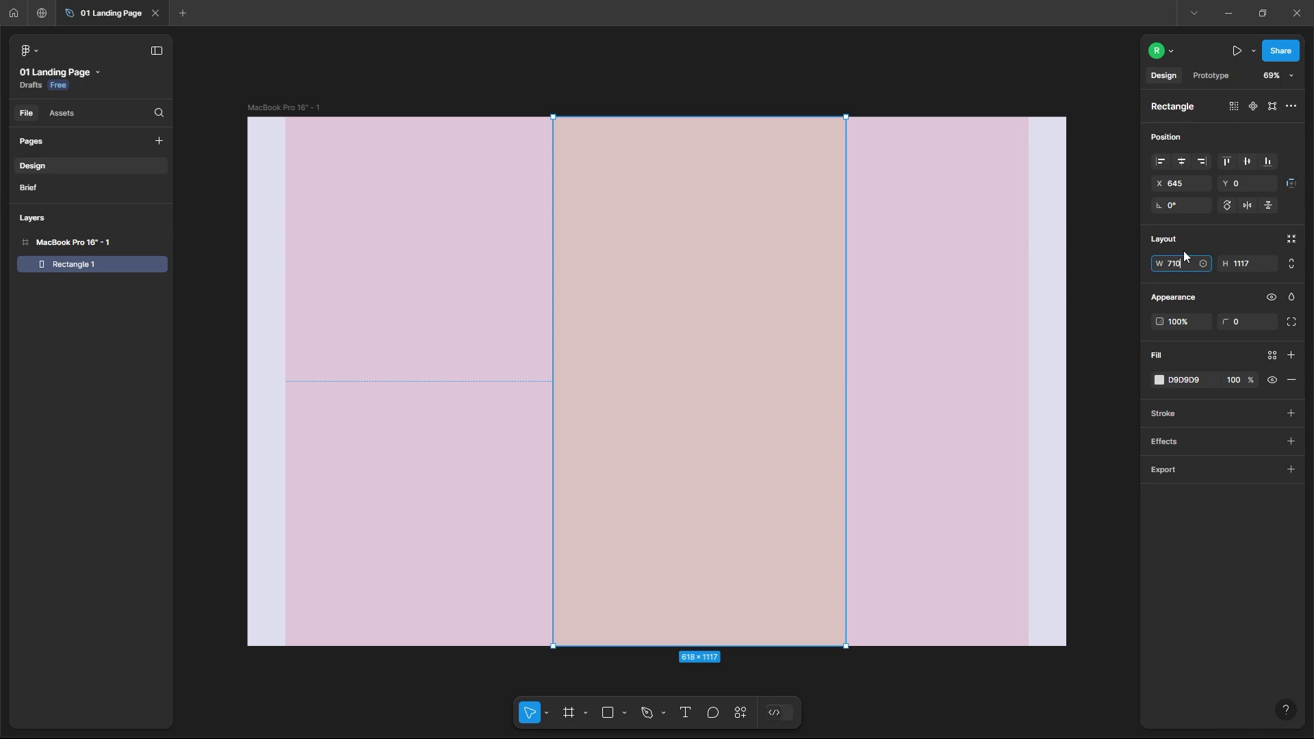
key(Return)
click(1061, 109)
click(829, 193)
click(1183, 163)
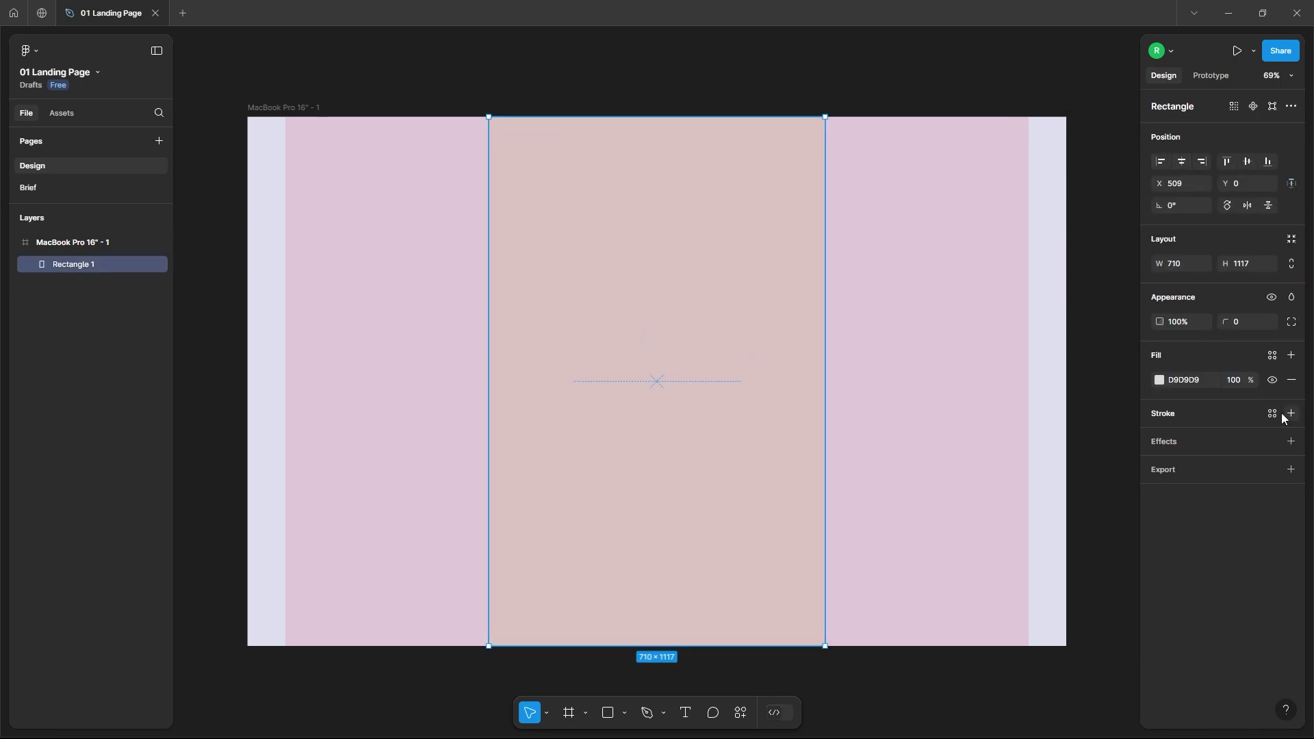
Fill the central rectangle with DFE0F0 and give it a 1 px inside stroke in the Gray 2 local color
click(1158, 381)
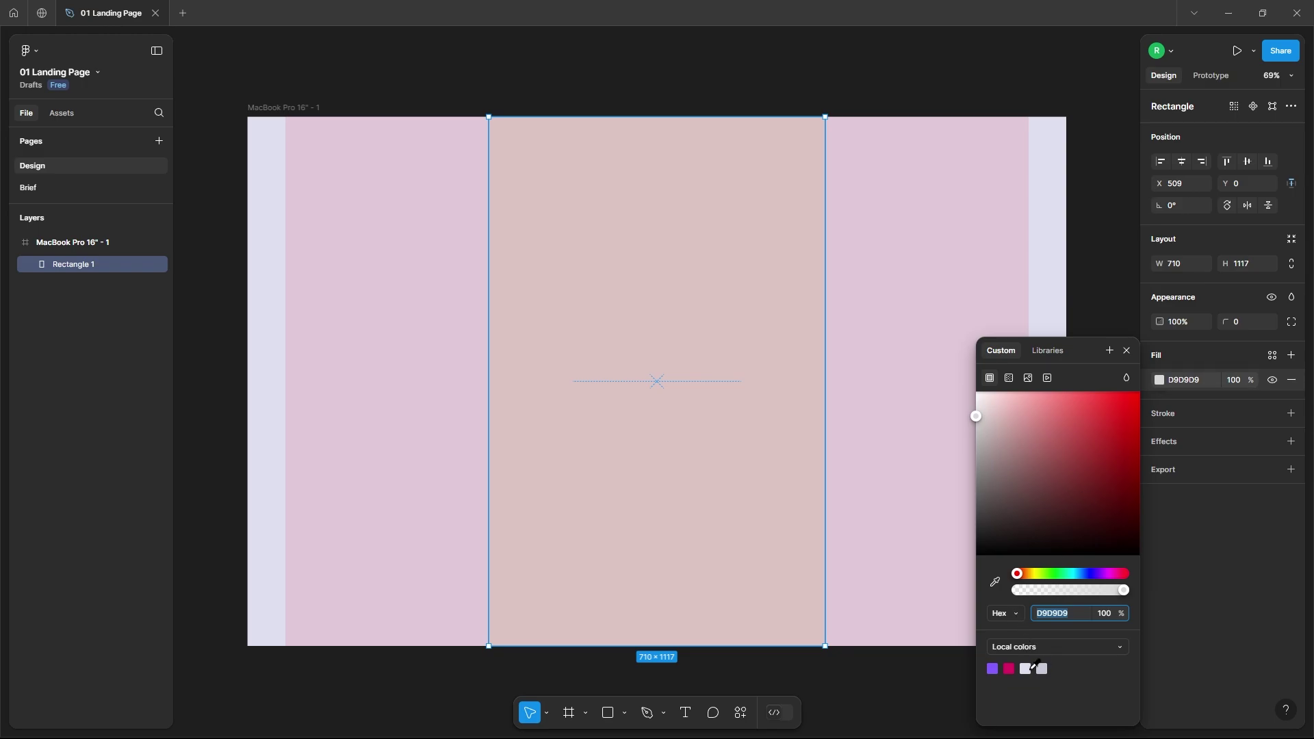
click(1026, 669)
click(1291, 414)
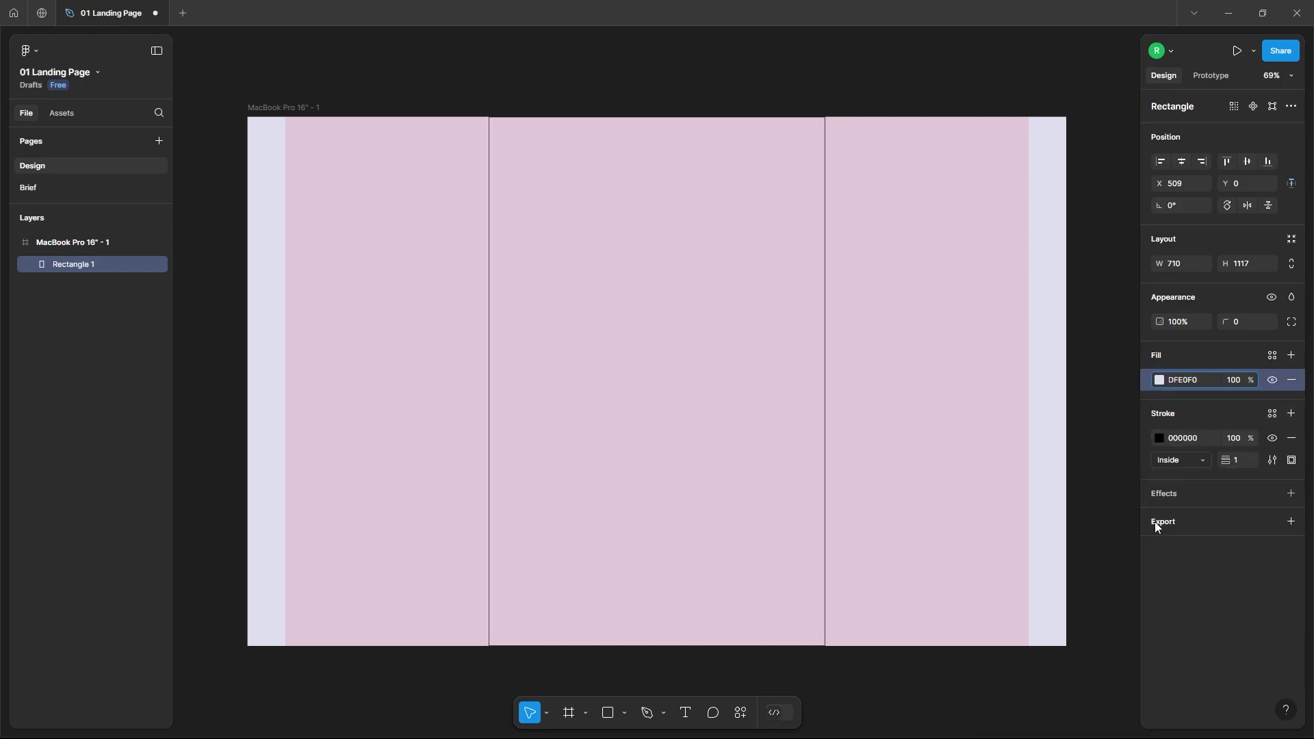
click(1158, 439)
click(1042, 669)
click(904, 683)
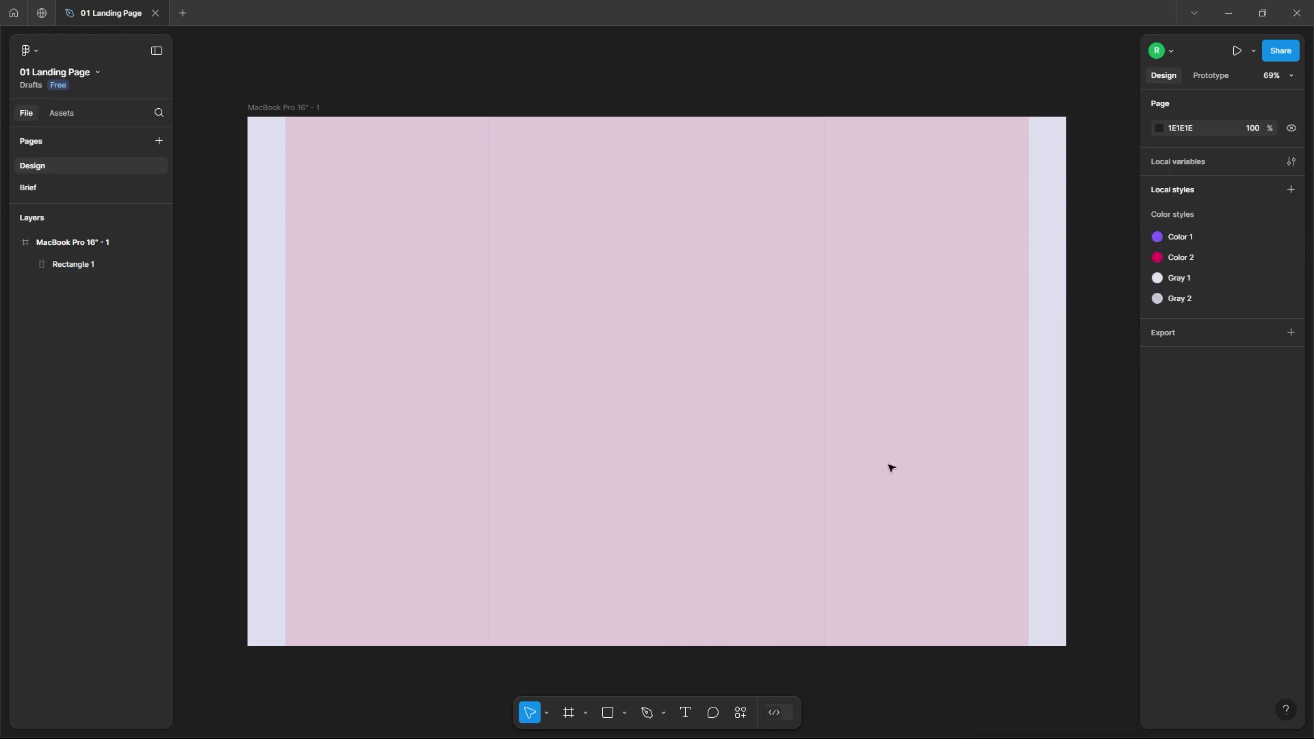
Add the text "01" near the frame's upper-left corner and set its font to Meltmino
click(686, 720)
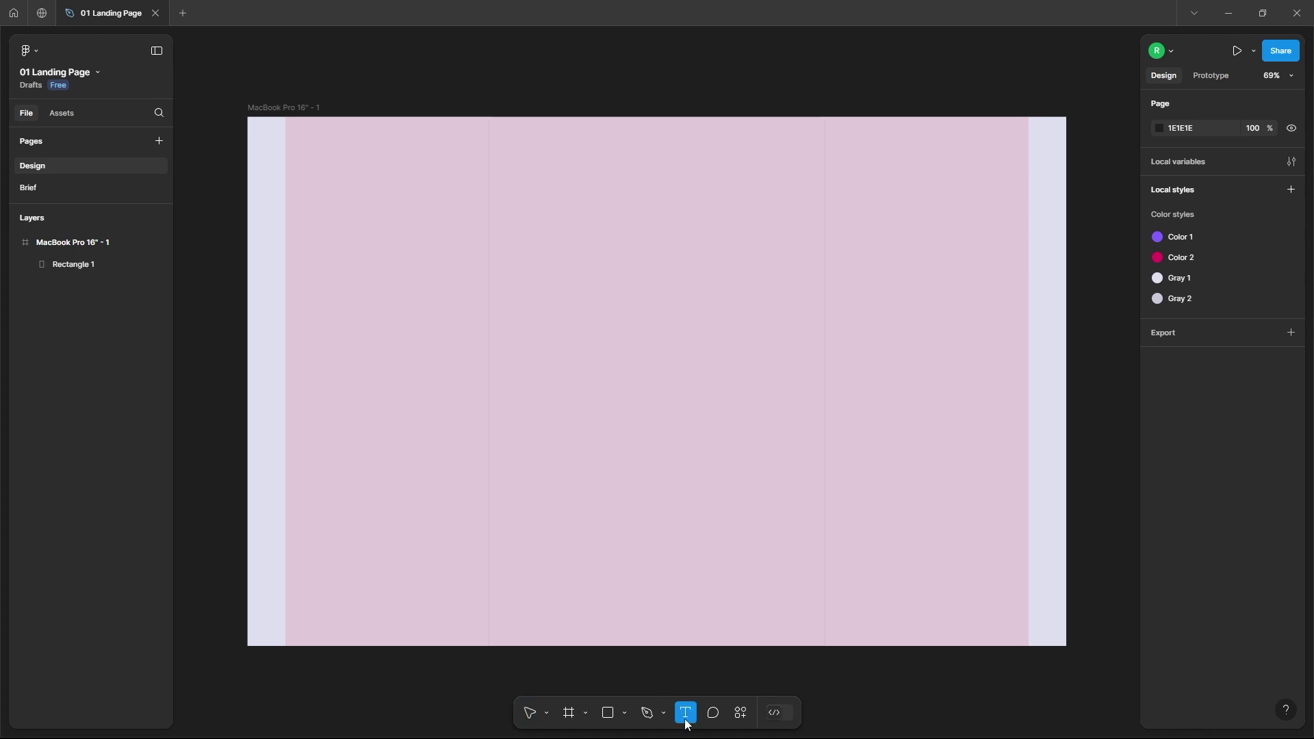
click(311, 155)
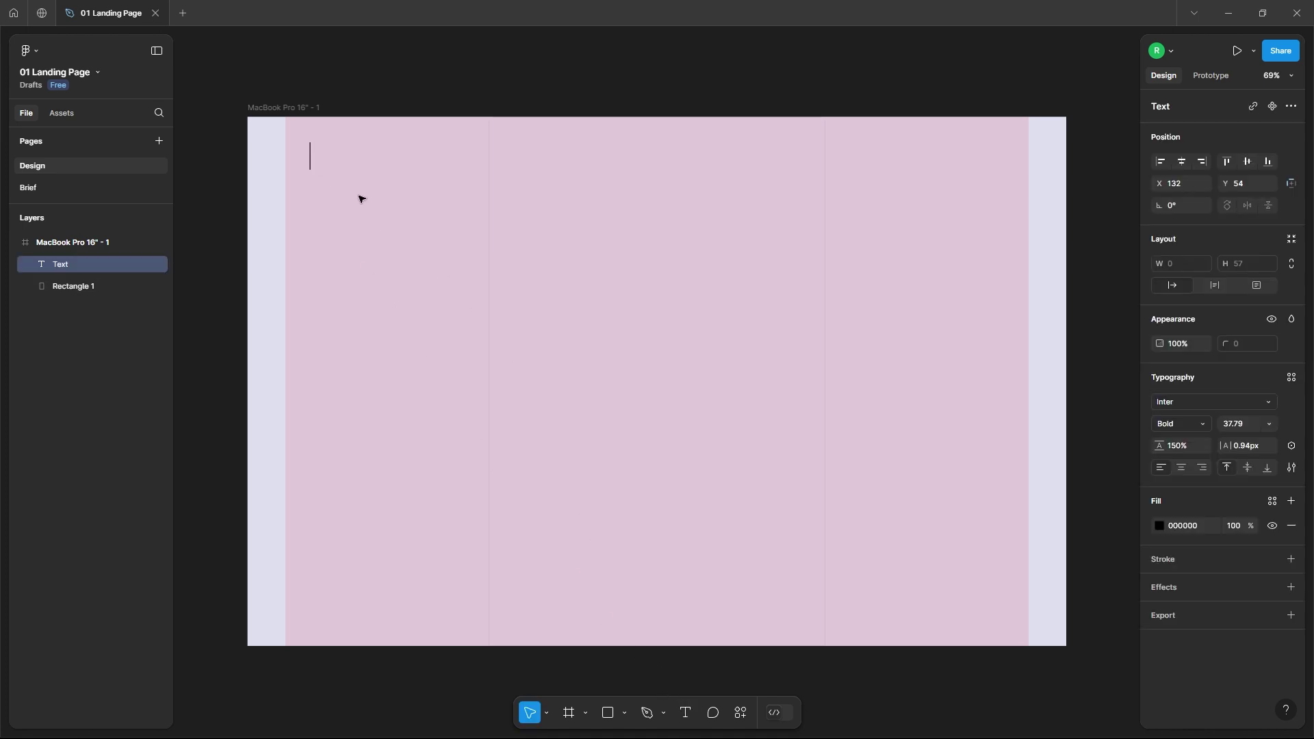
text(01)
key(Escape)
click(1178, 404)
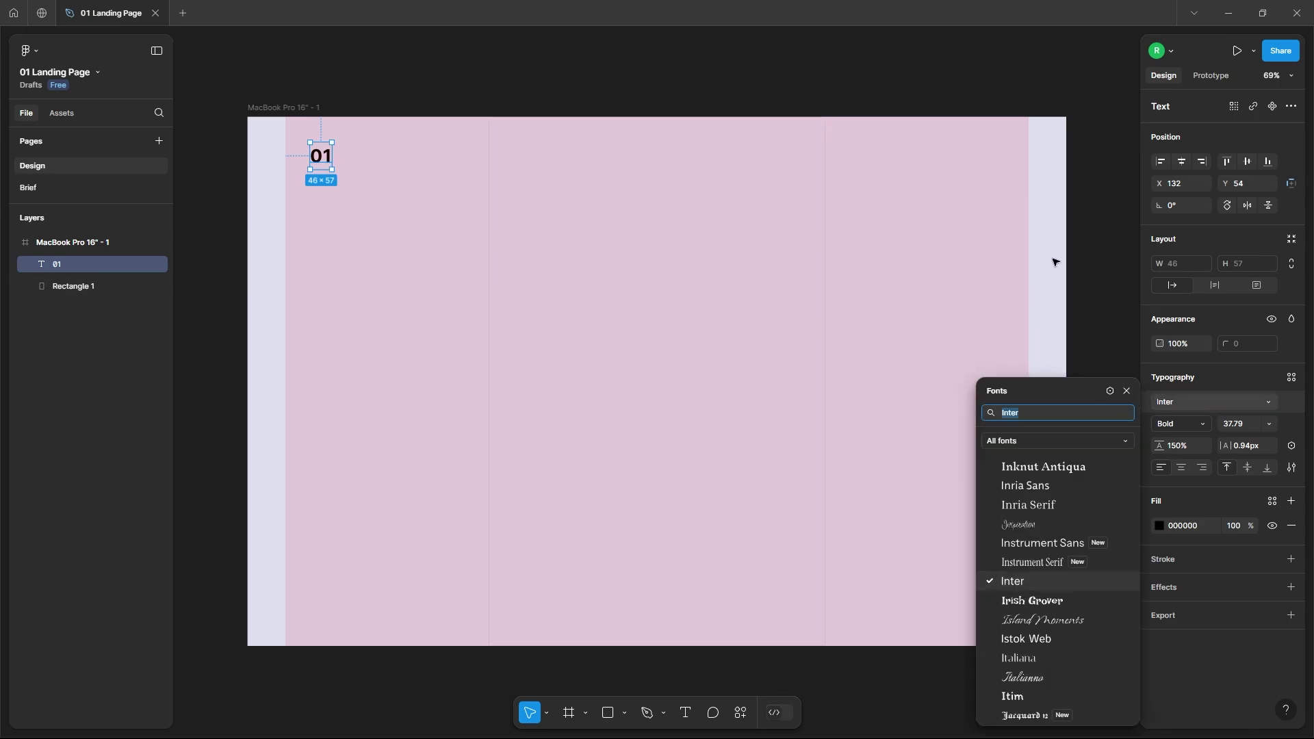
text(melt)
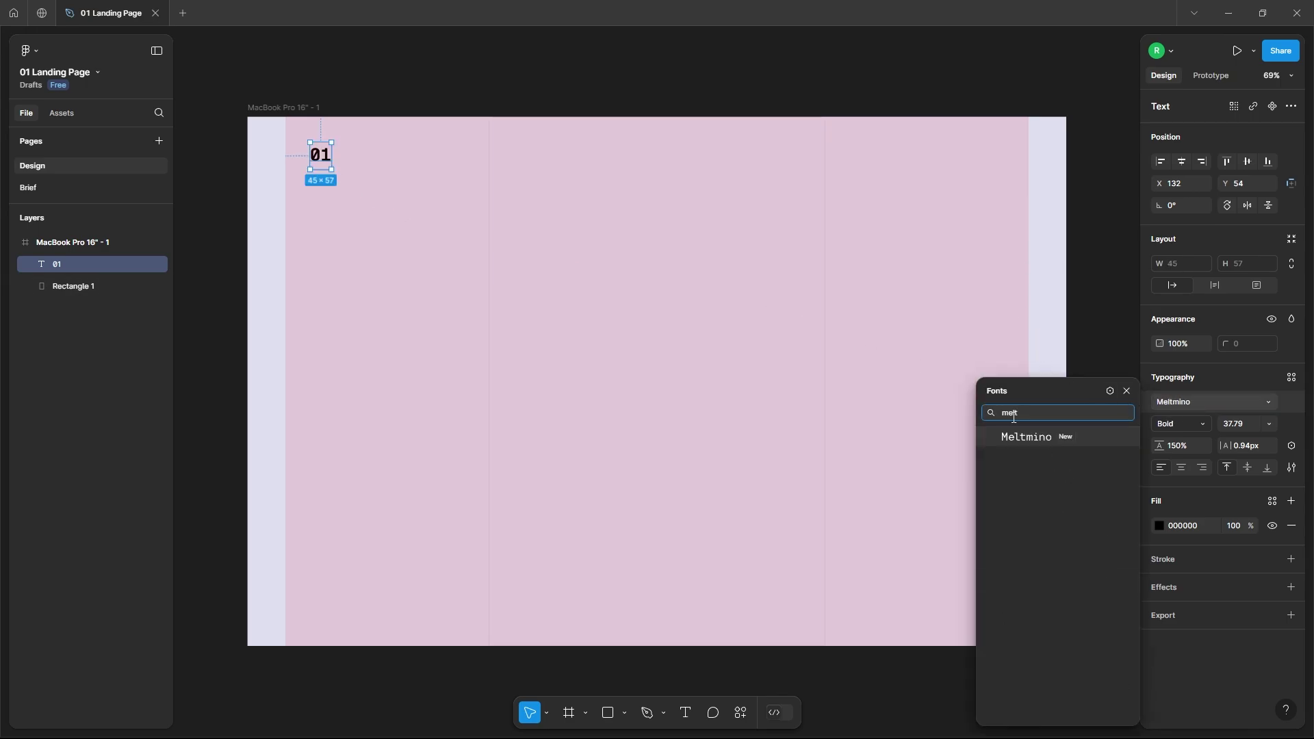
click(1006, 441)
Align the "01" text to the left grid margin, set its font size to 28 and move it slightly up
drag(320, 161, 296, 165)
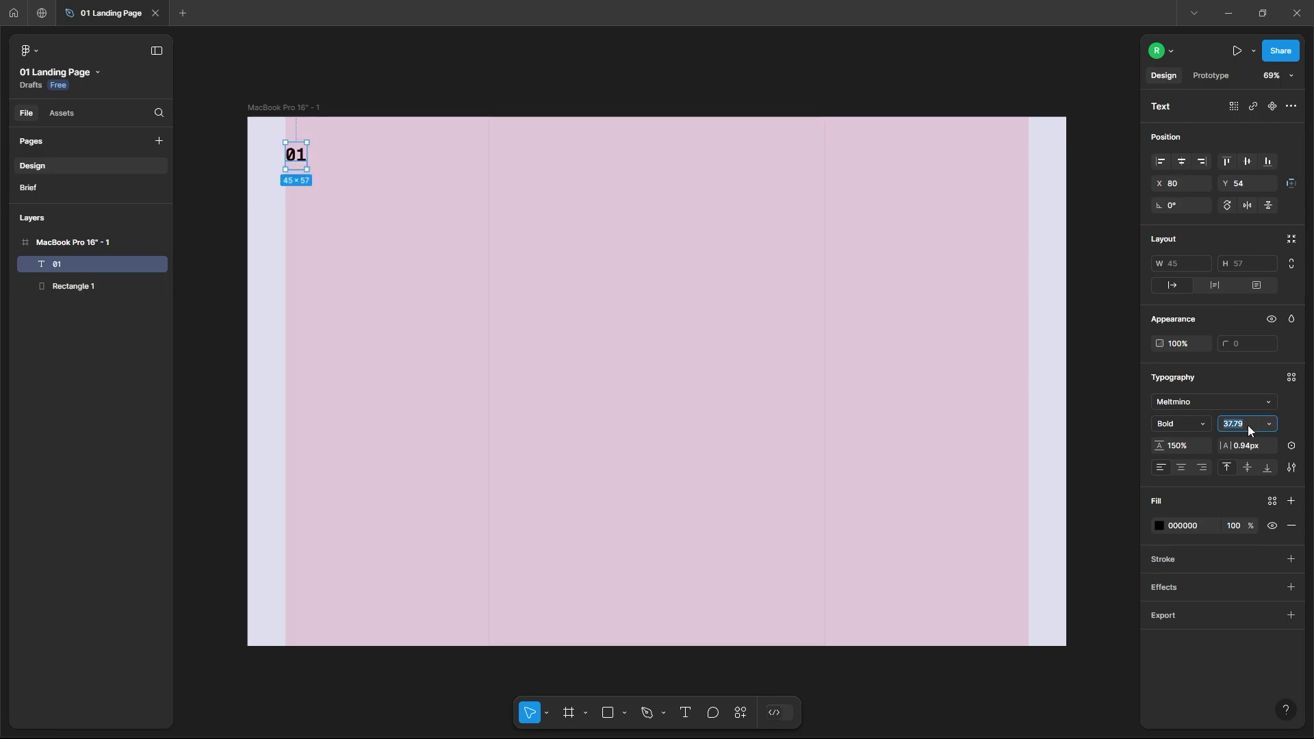
text(28)
key(Return)
click(208, 179)
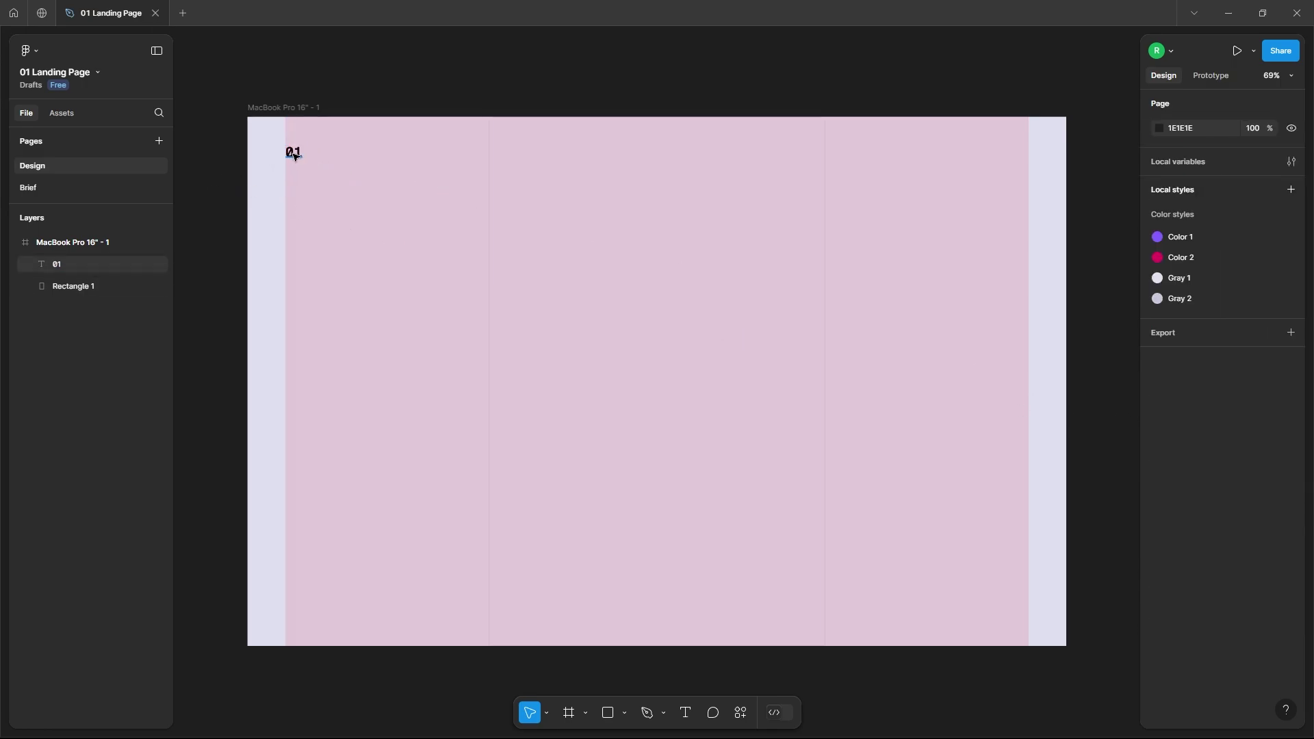
drag(294, 156, 295, 149)
click(245, 185)
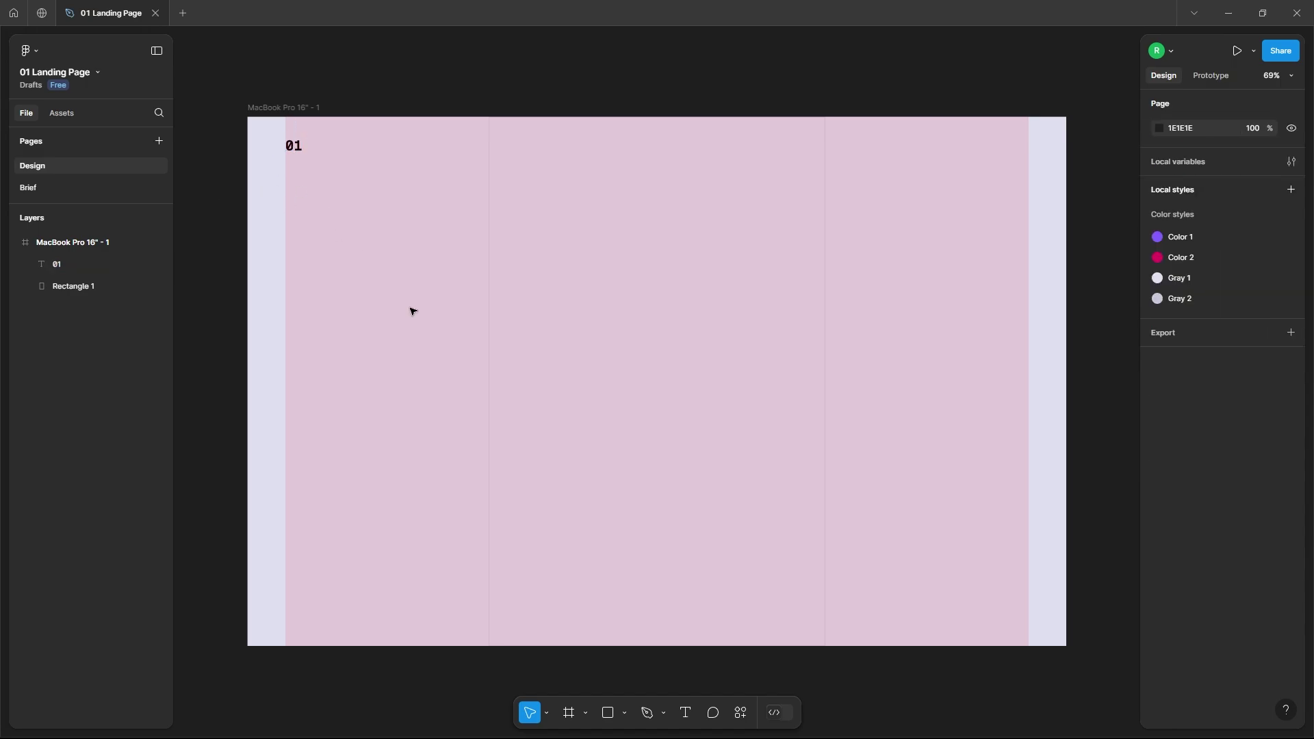
Draw a 429 px horizontal line below "01" from the left margin to the central rectangle and color it Gray 2
click(624, 713)
click(633, 593)
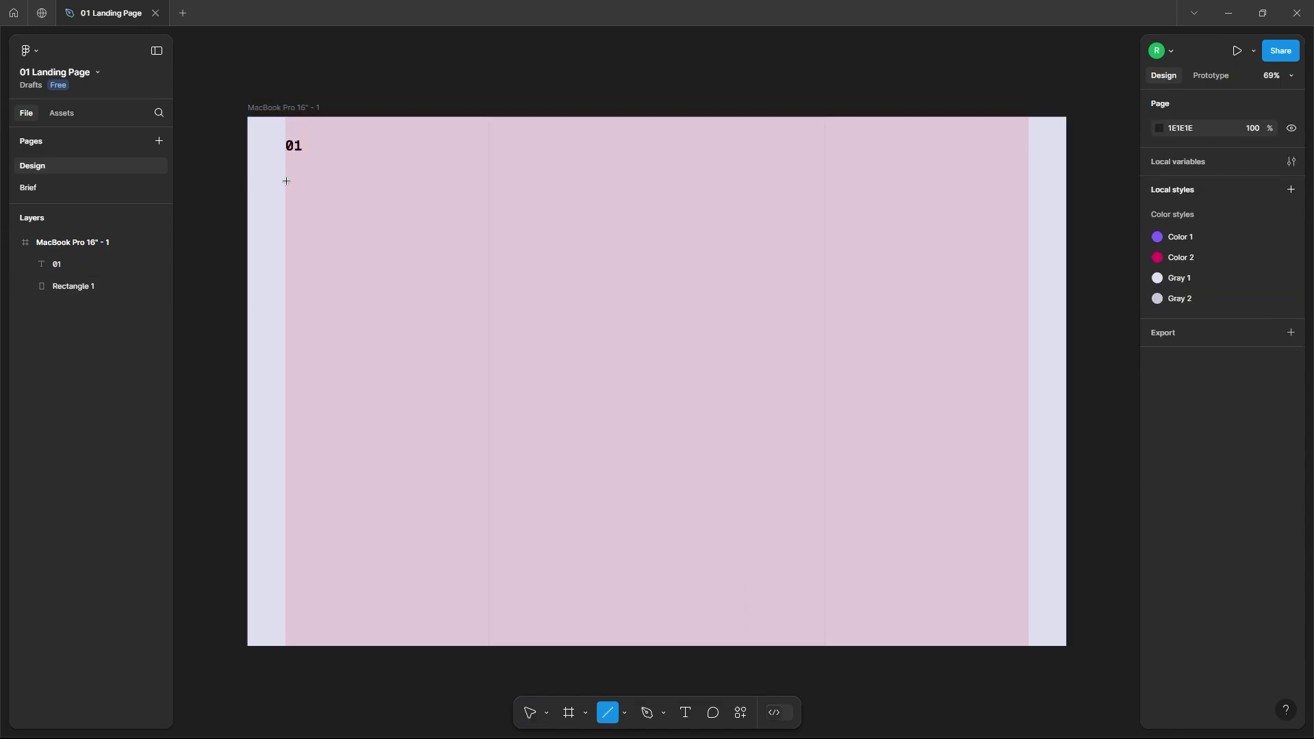
drag(285, 166, 489, 166)
key(Escape)
click(458, 168)
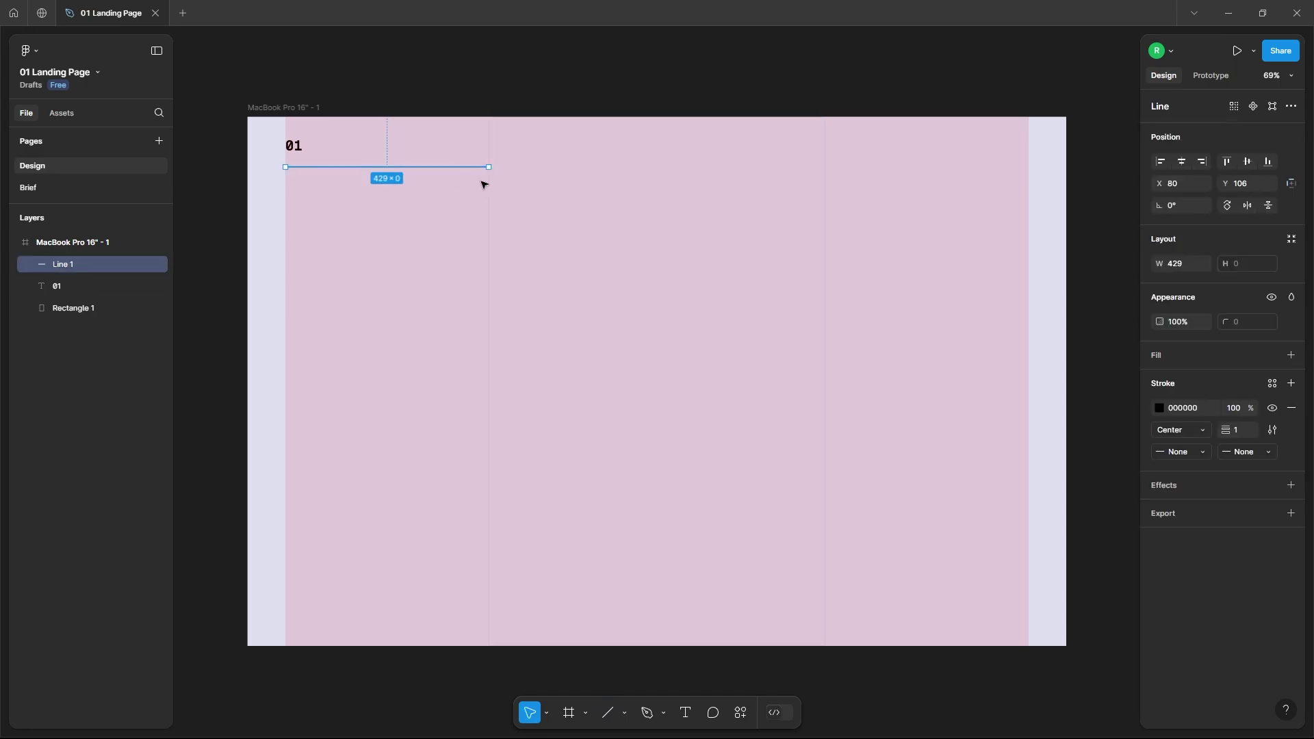
click(1169, 408)
click(1042, 669)
click(228, 203)
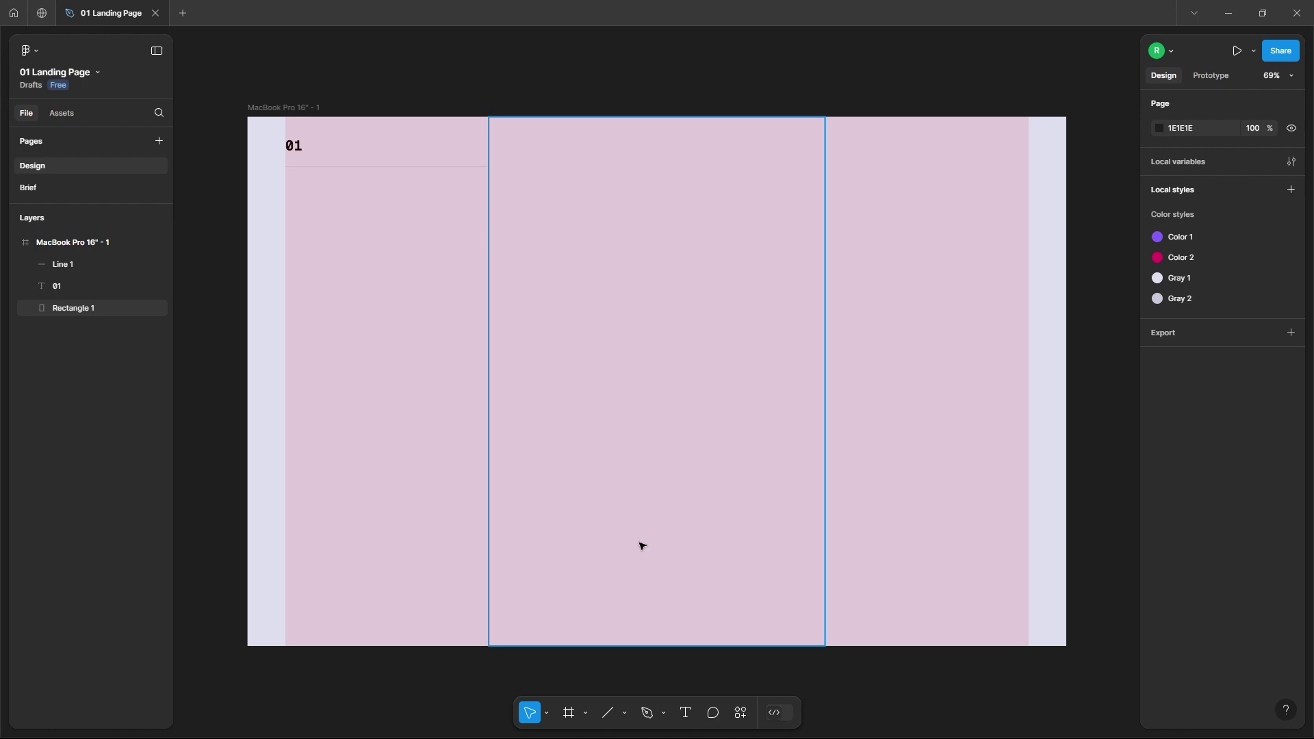
Copy the "Shaping The Future" heading from the Brief page into the Design frame, below the horizontal line and aligned to the left grid margin
click(685, 712)
click(43, 186)
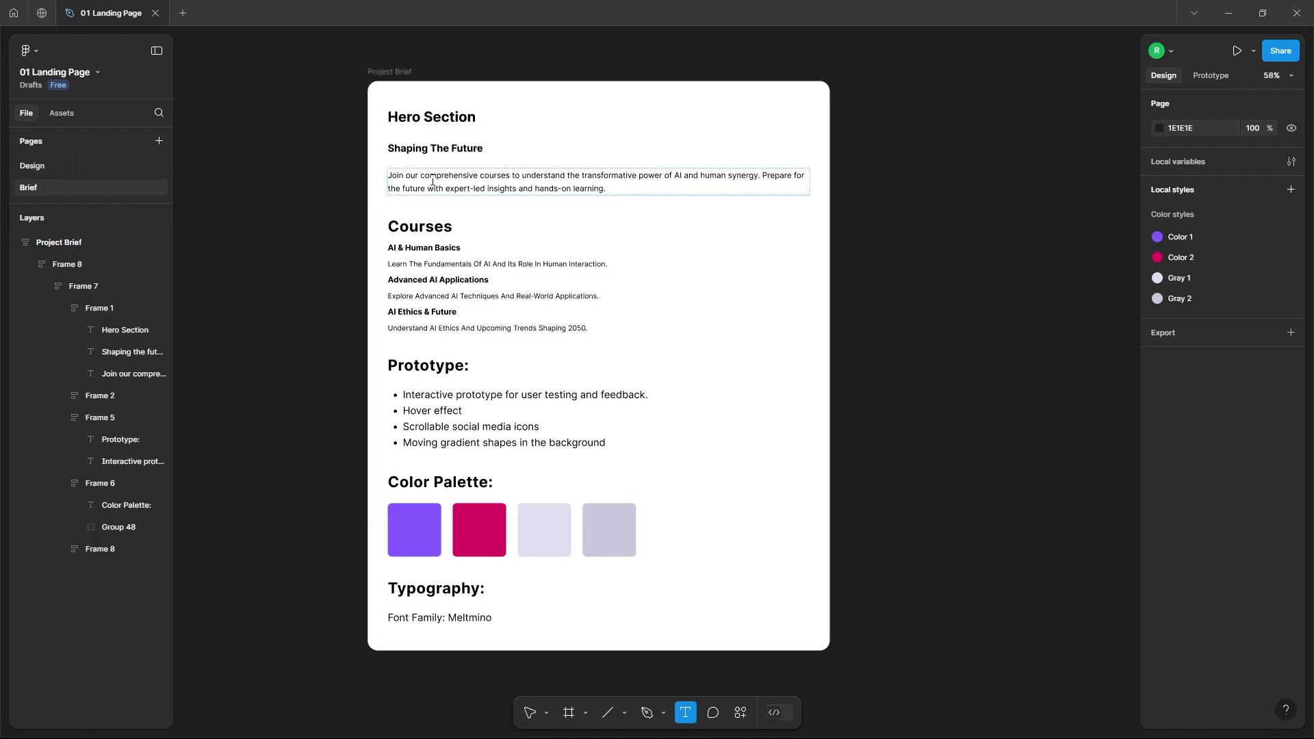
double_click(438, 149)
key(ctrl+c)
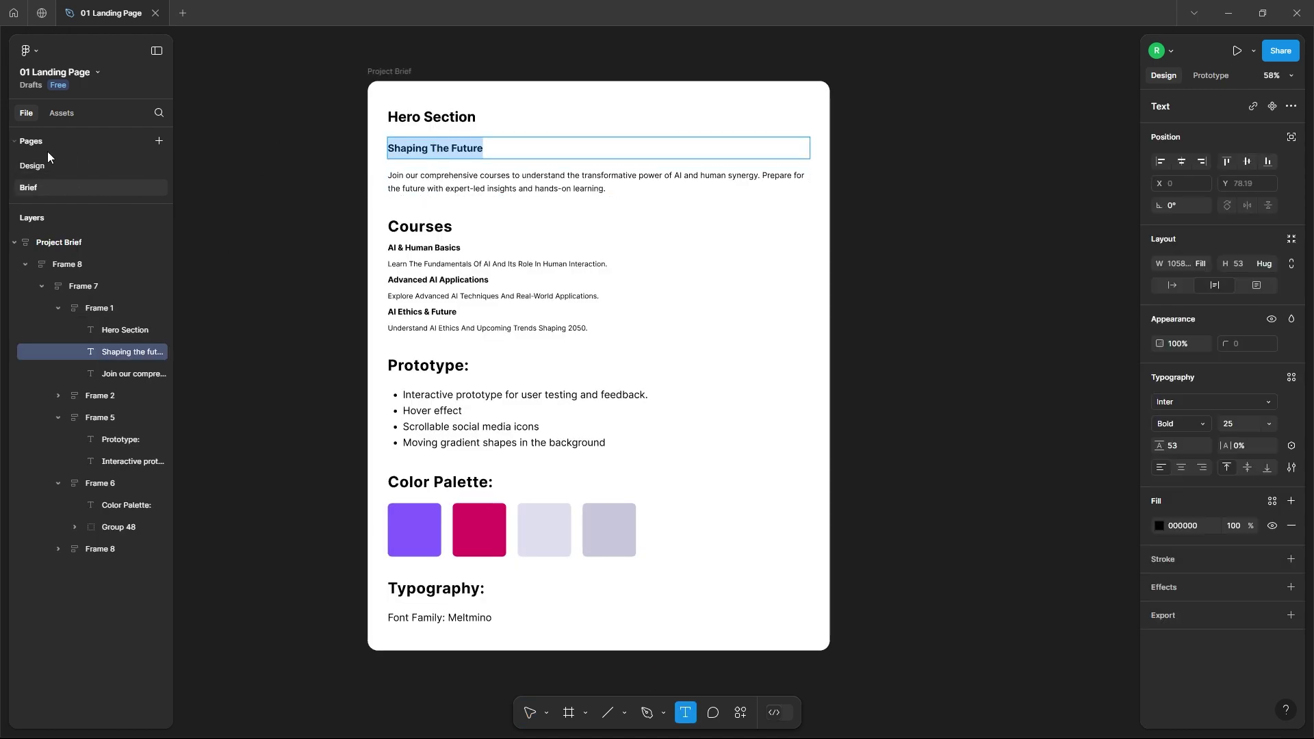
click(32, 165)
click(292, 198)
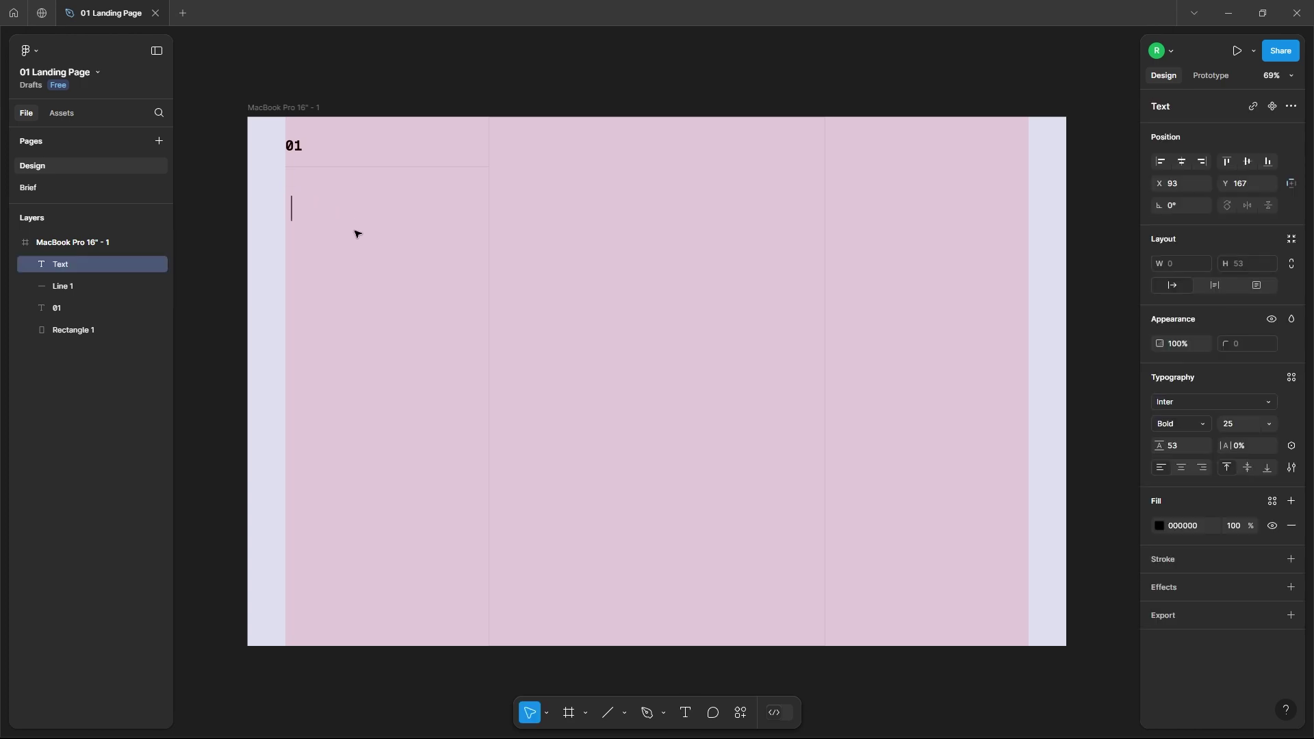
key(ctrl+v)
key(Escape)
drag(402, 212, 395, 212)
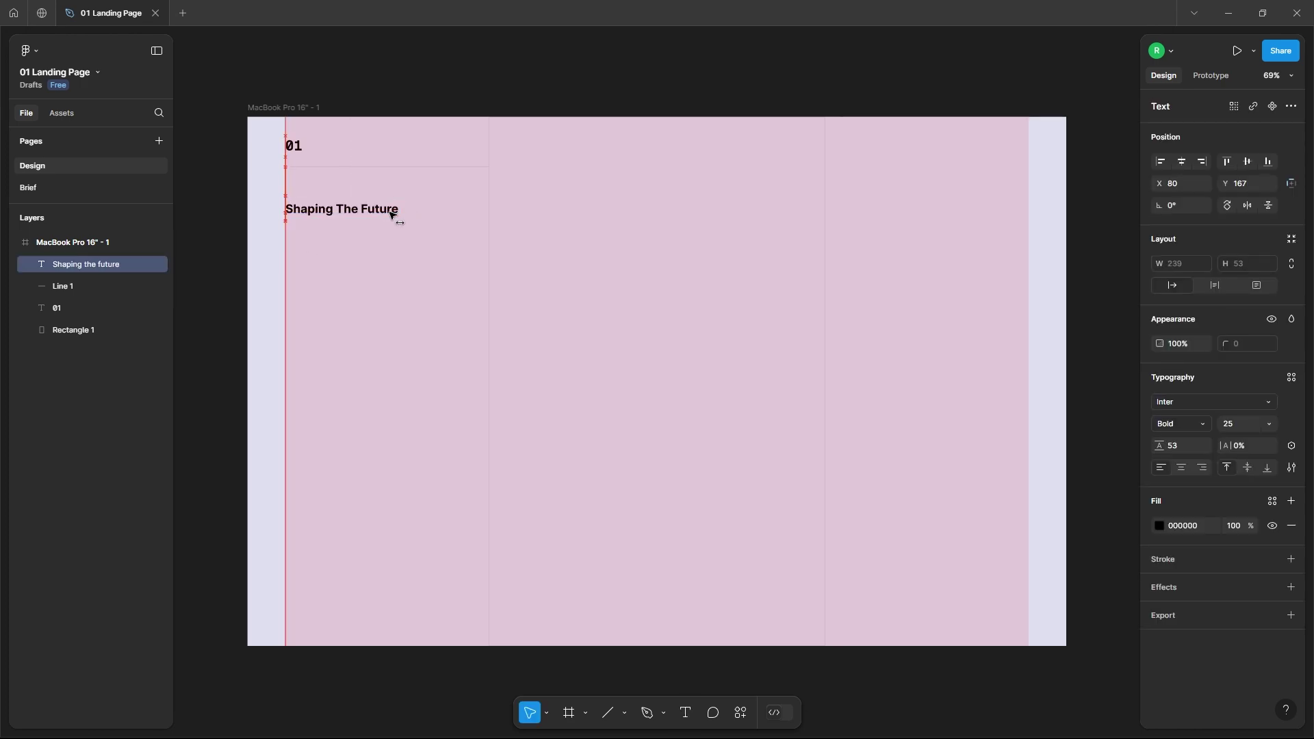
Set the "Shaping The Future" heading's font to Meltmino and its size to 35
click(1193, 404)
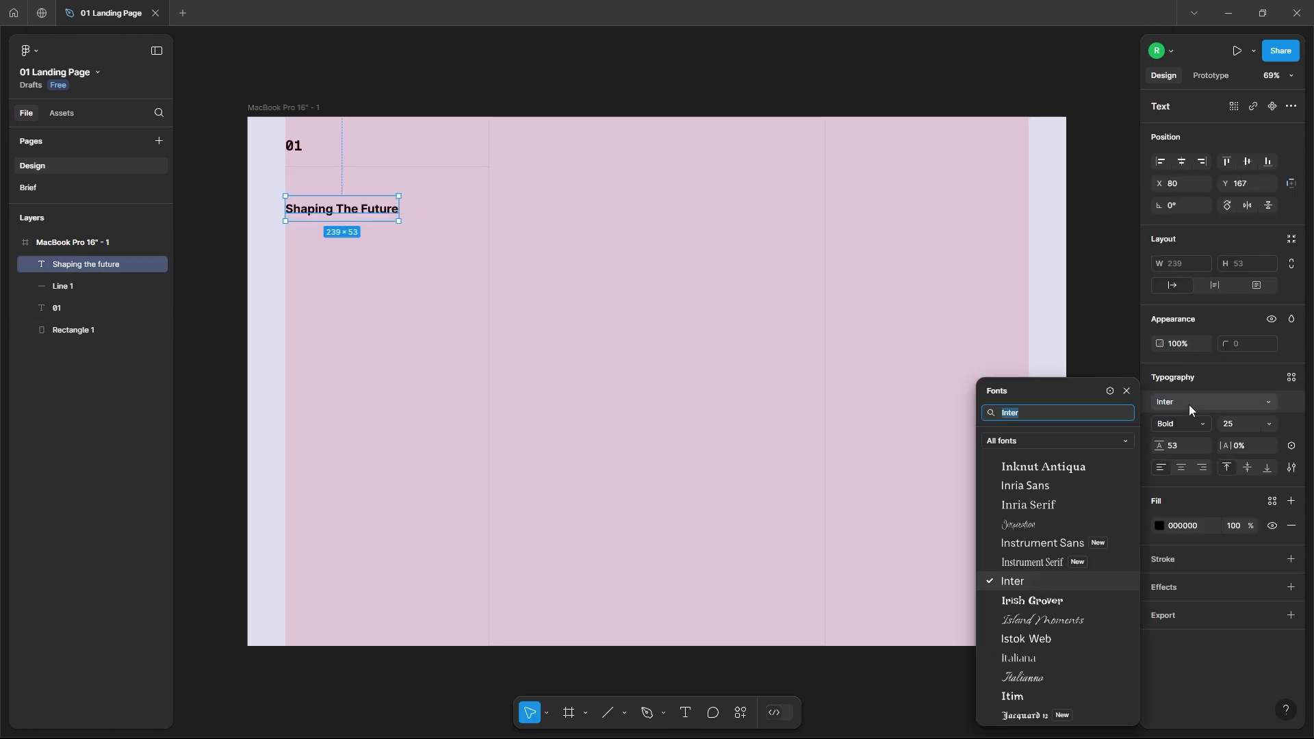
text(melt)
click(1037, 437)
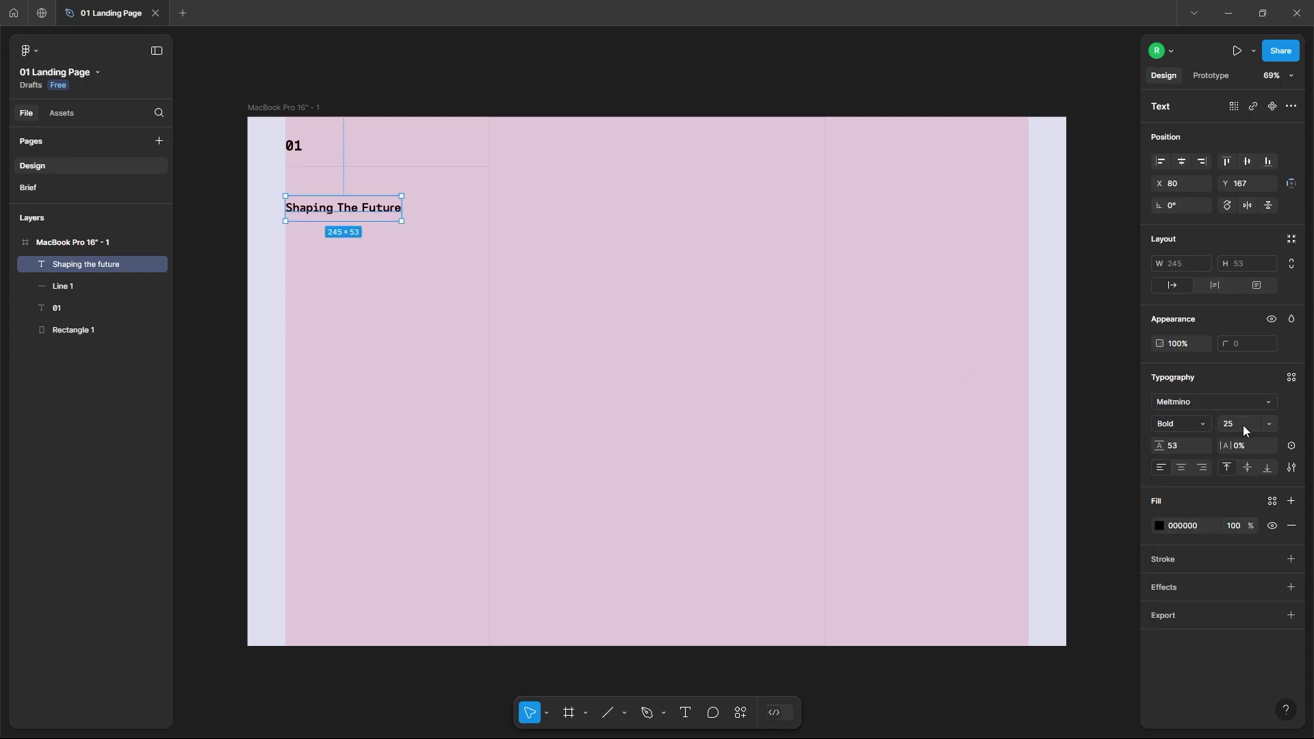
text(35)
key(Return)
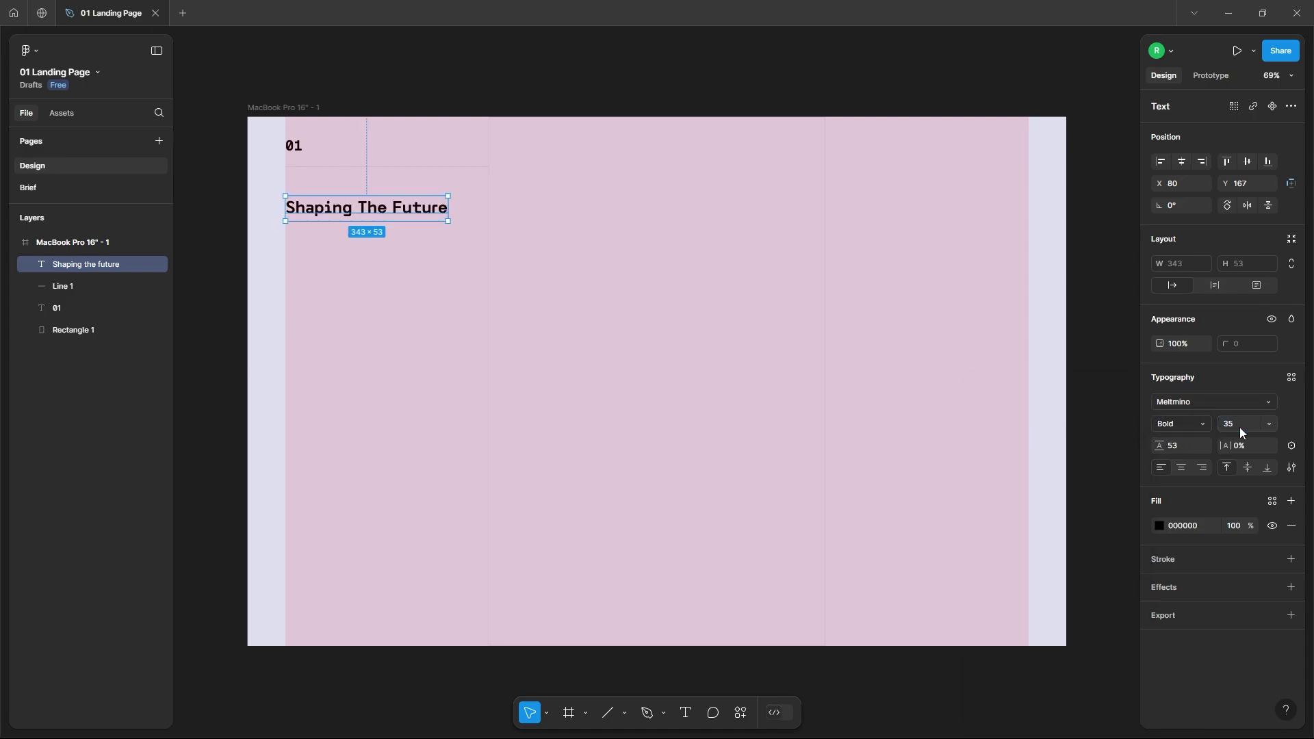
click(206, 249)
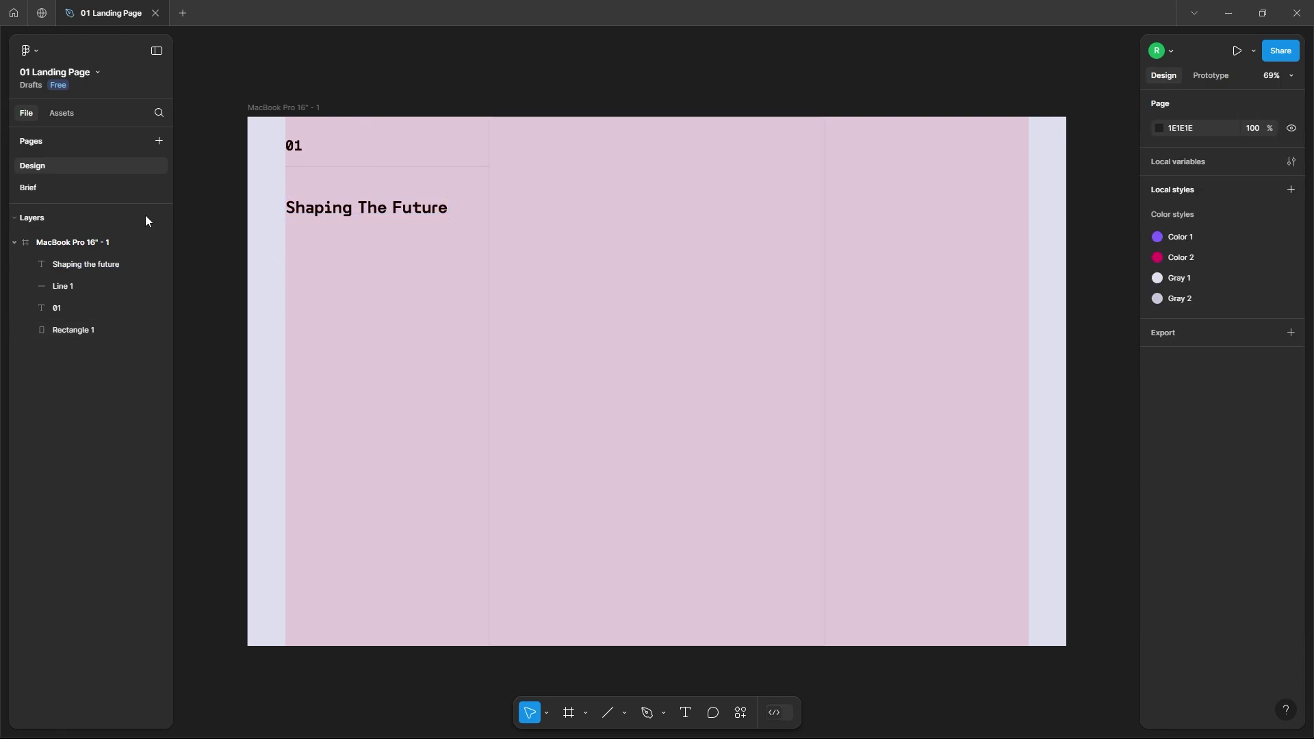
Copy the "Join our comprehensive courses" paragraph from the Brief page into a text box about 393 px wide, placed close under the heading
click(44, 187)
double_click(481, 185)
key(Return)
key(ctrl+c)
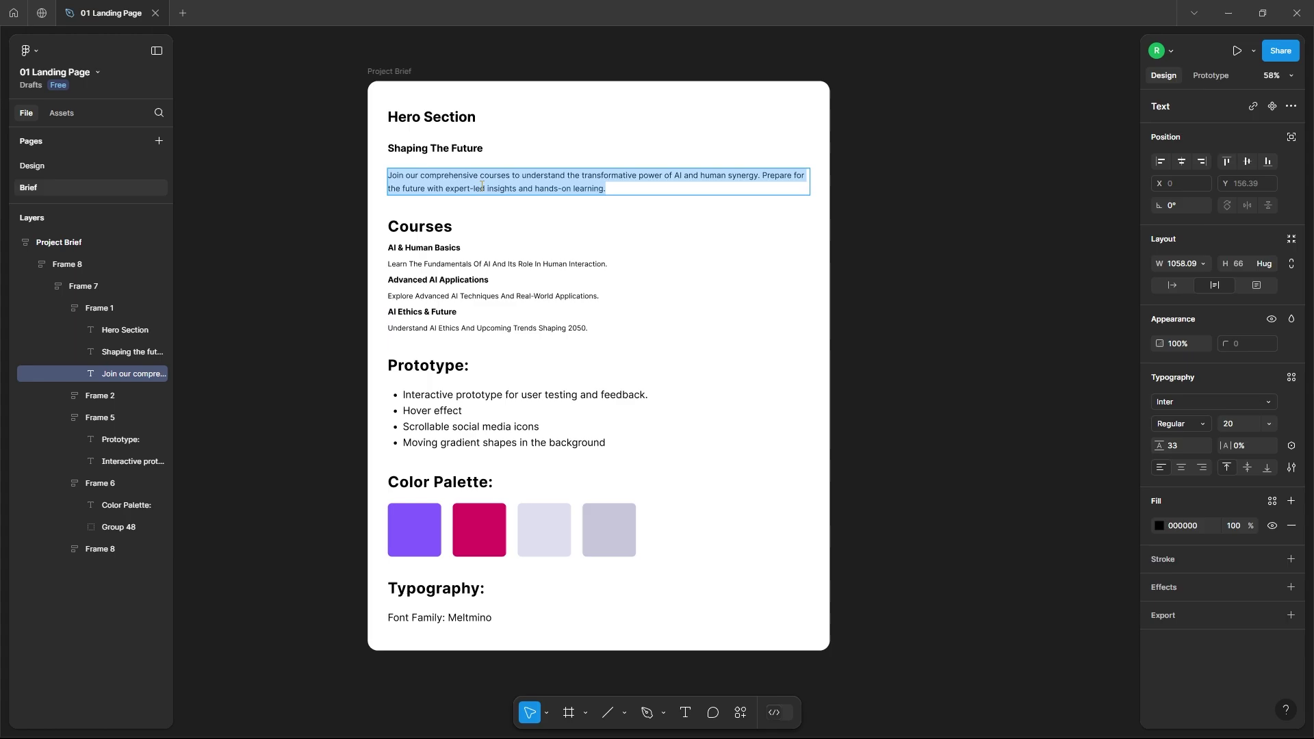
click(41, 166)
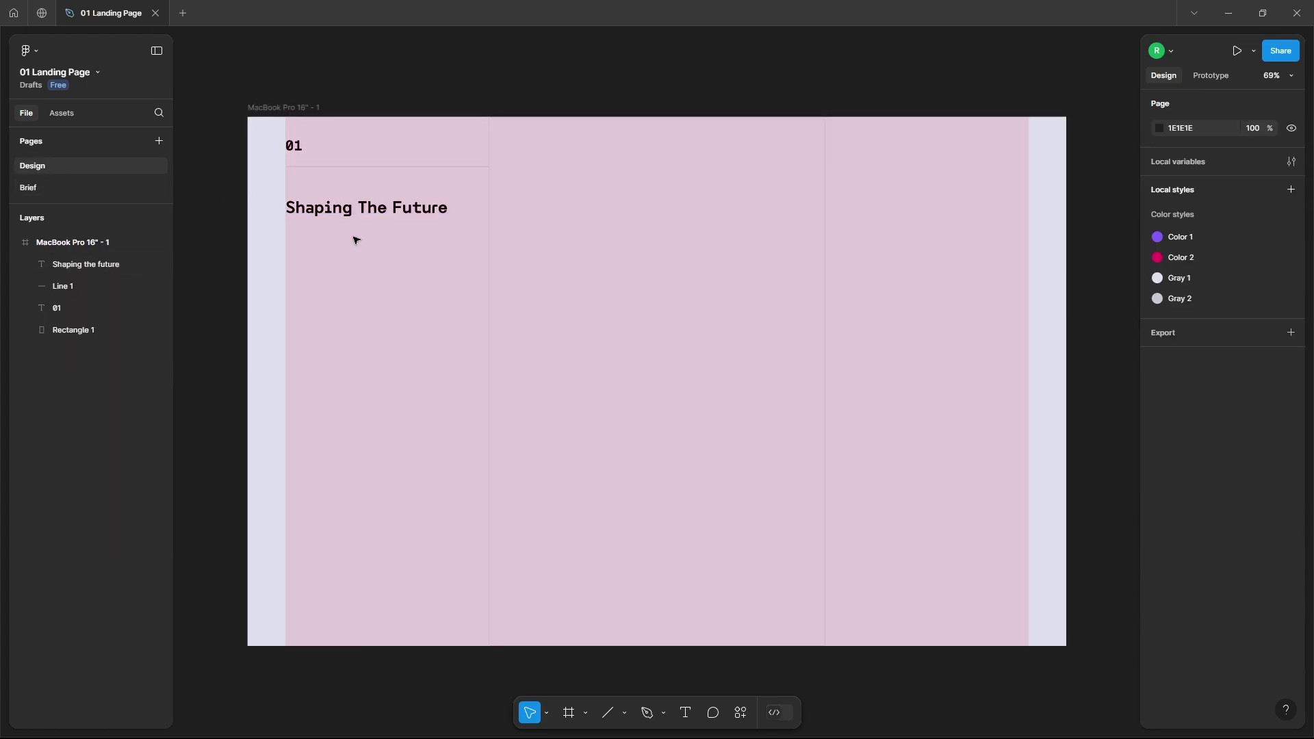
click(685, 713)
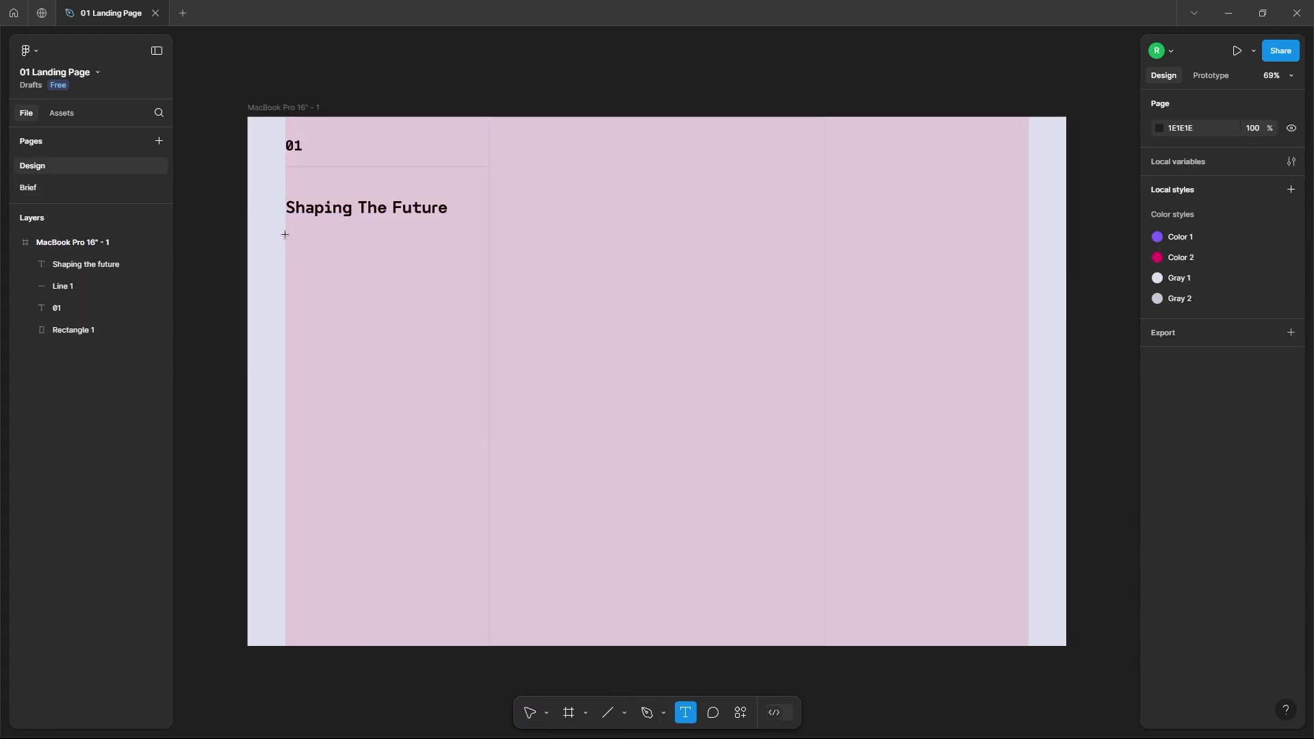
drag(285, 235, 474, 335)
key(ctrl+v)
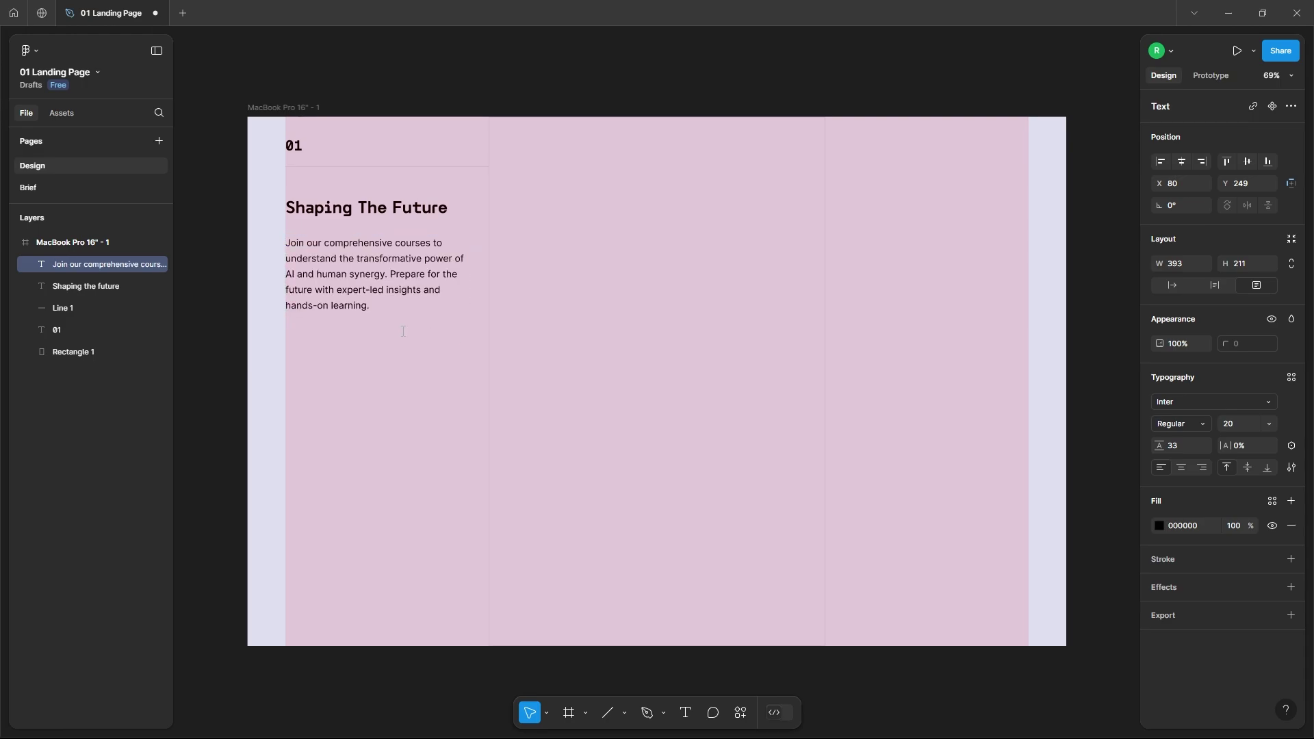
click(219, 291)
drag(352, 335, 349, 267)
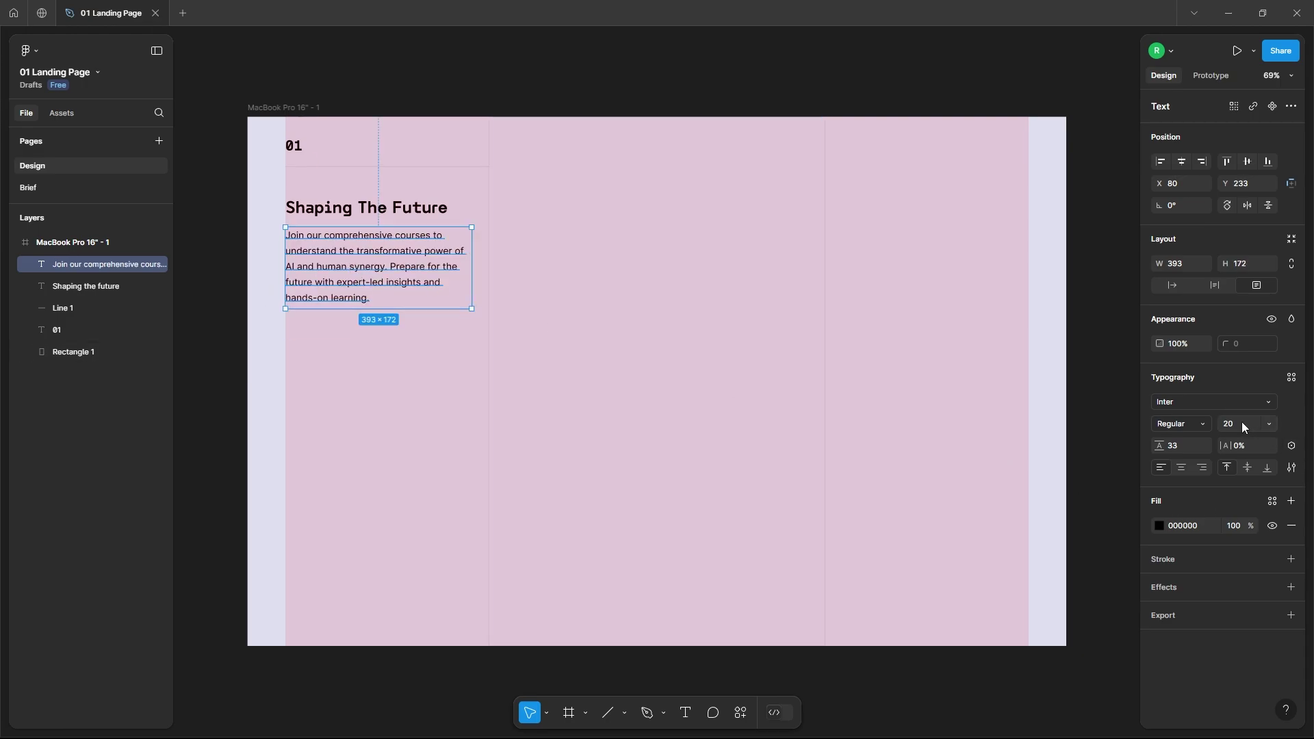
Change the description paragraph's font to Meltmino
click(1185, 404)
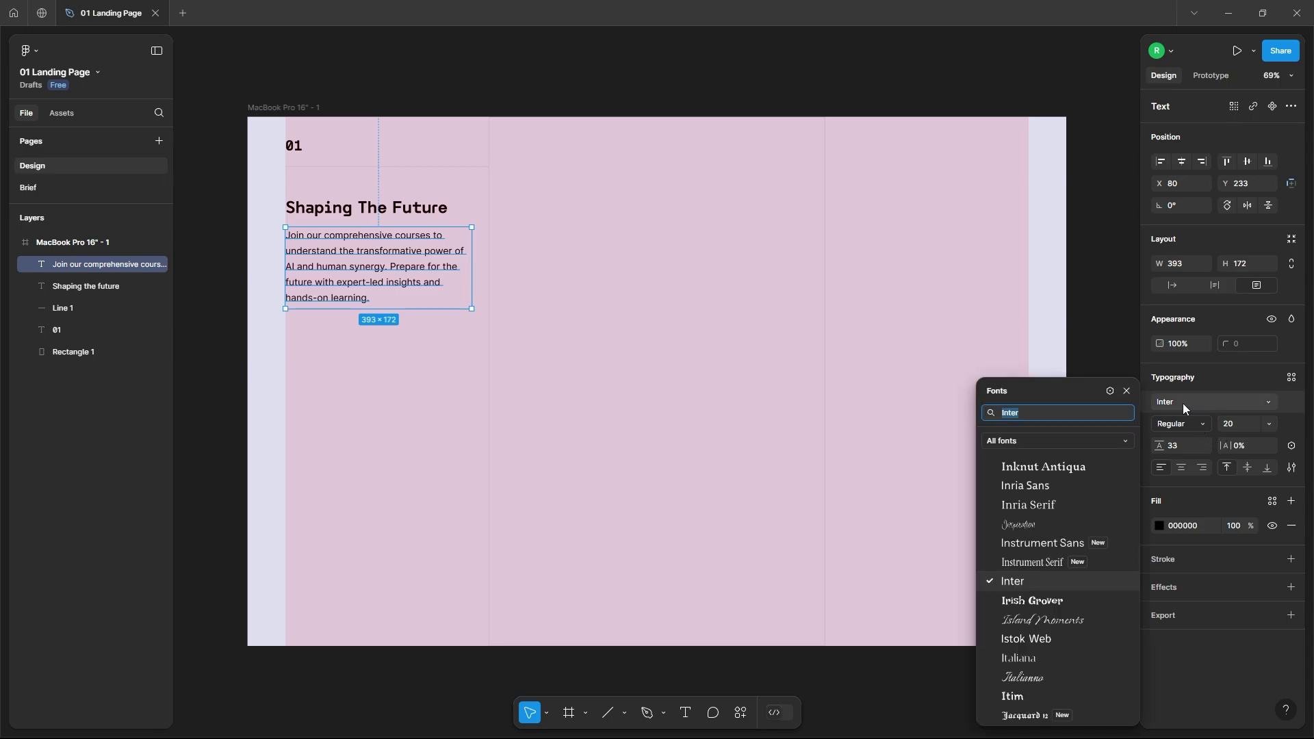
text(melt)
click(1047, 438)
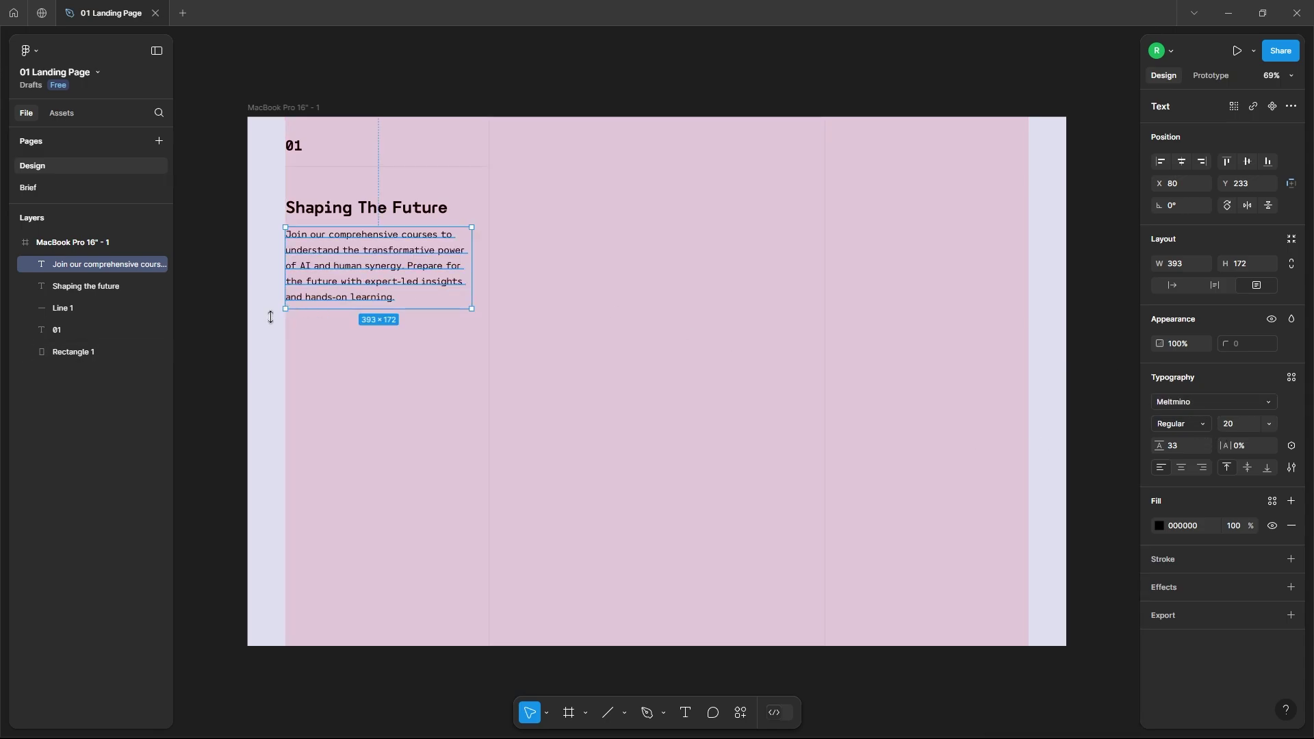
click(228, 323)
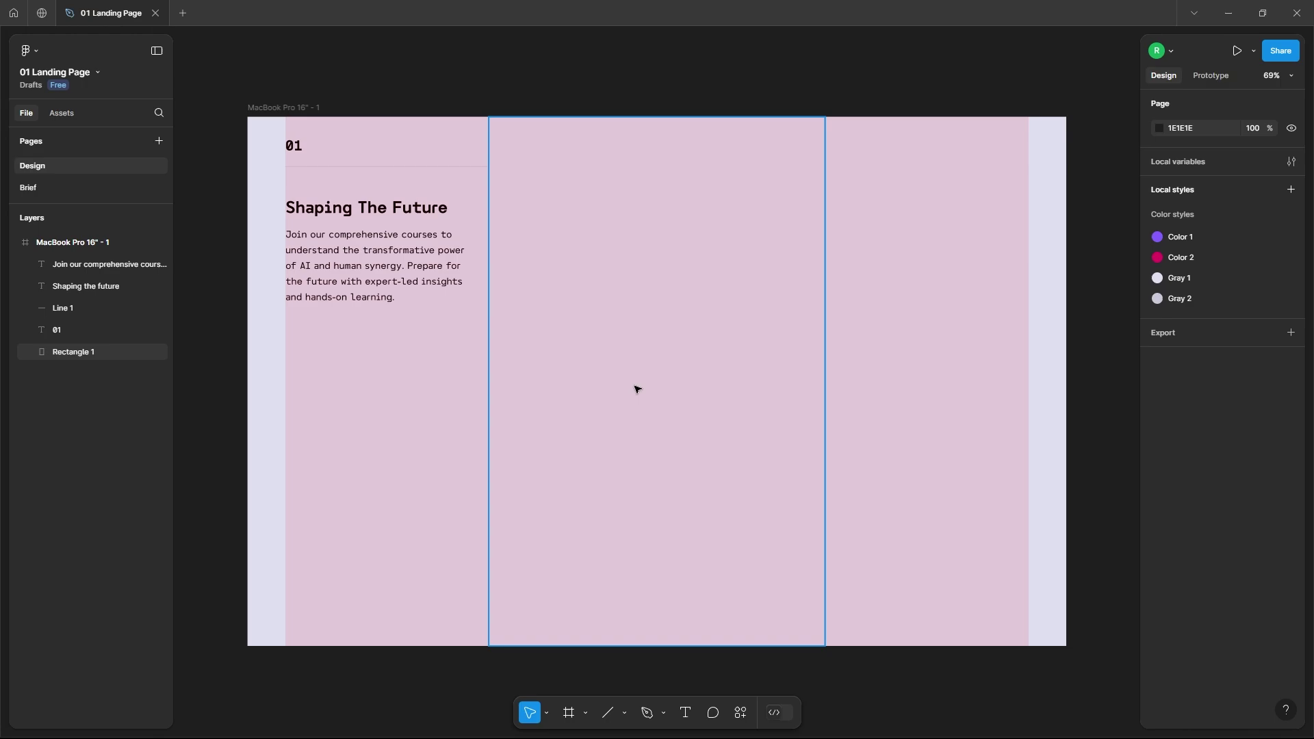
Hide the layout grid of the MacBook Pro 16" frame
click(249, 109)
click(1271, 547)
click(637, 400)
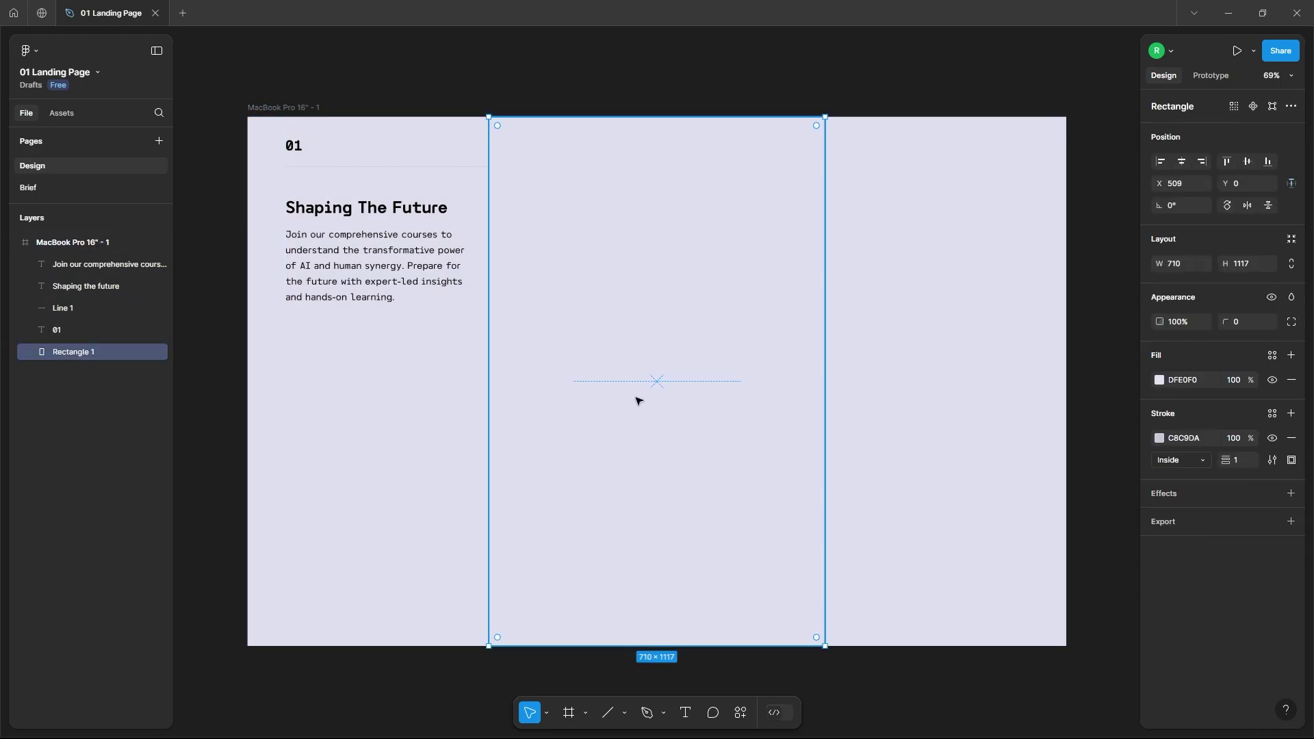
ctrl+scroll(689, 499, down, 1)
click(657, 629)
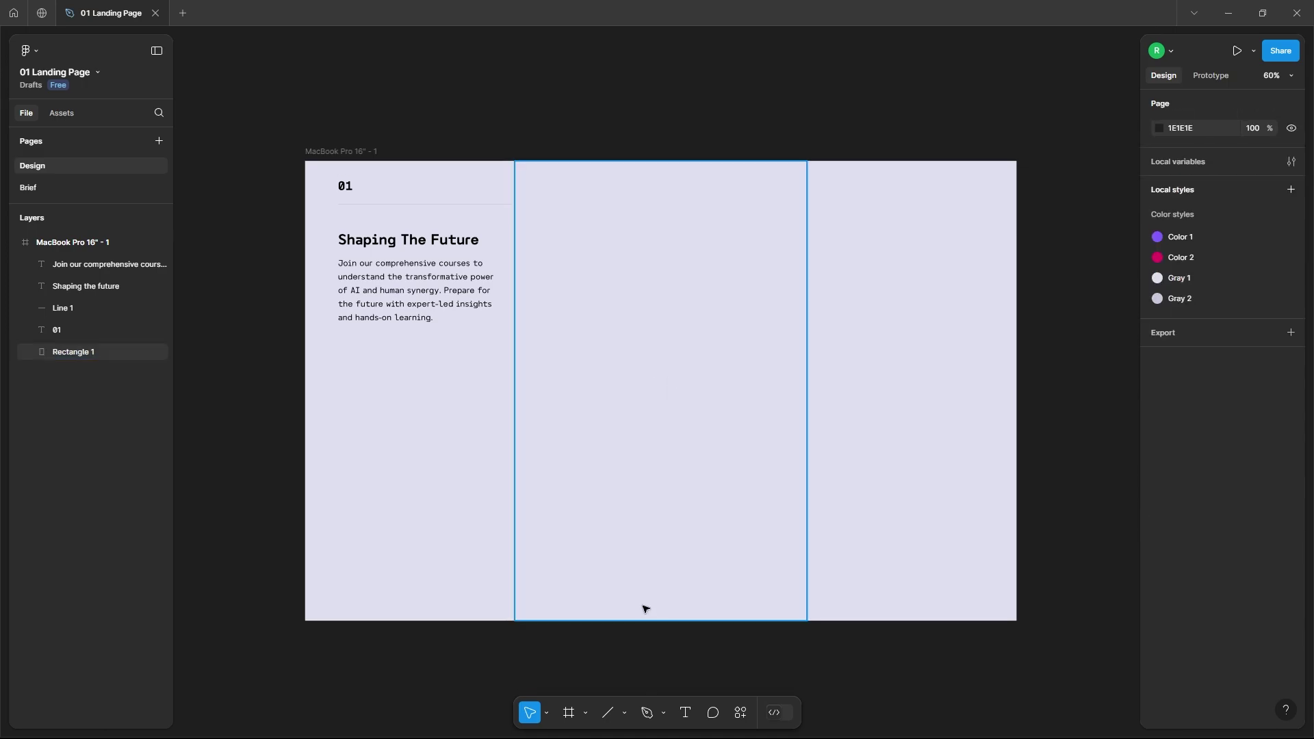
scroll(646, 607, down, 1)
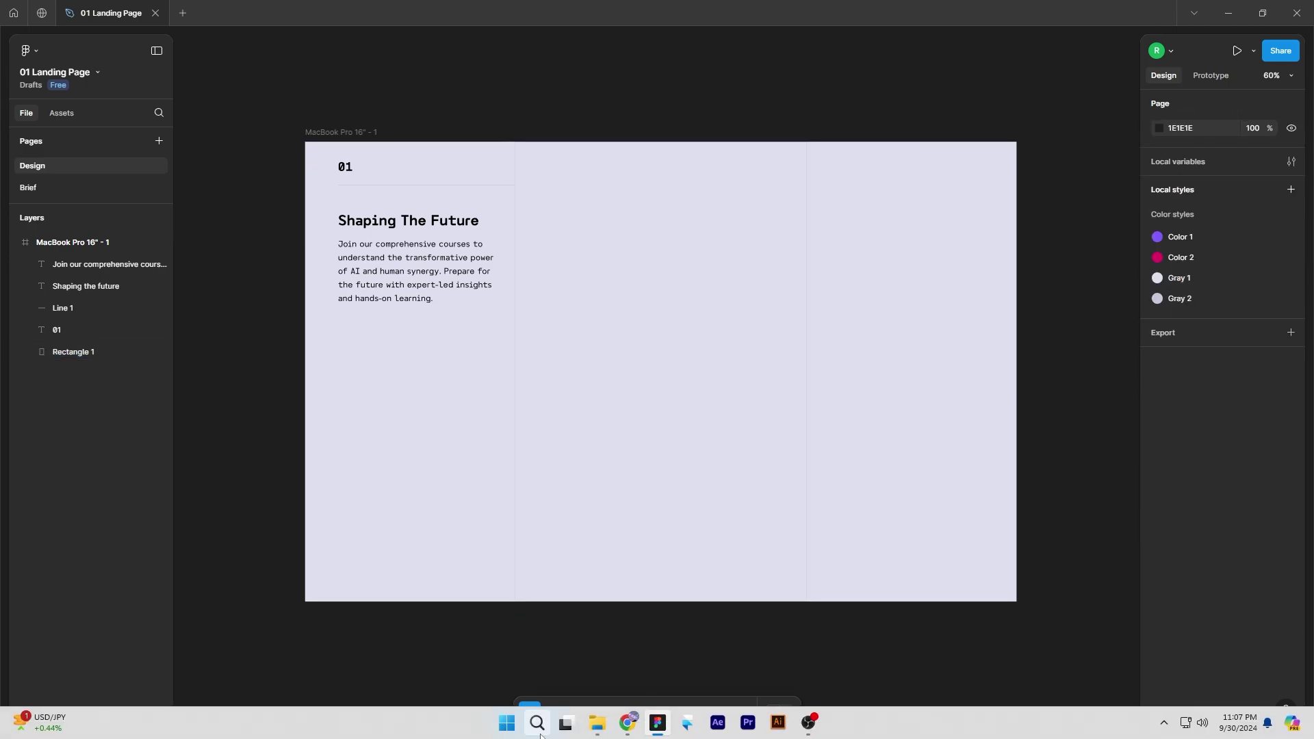
Place the portrait image "file (1) 1" from the 01 landing page design folder in the middle of the frame
click(658, 724)
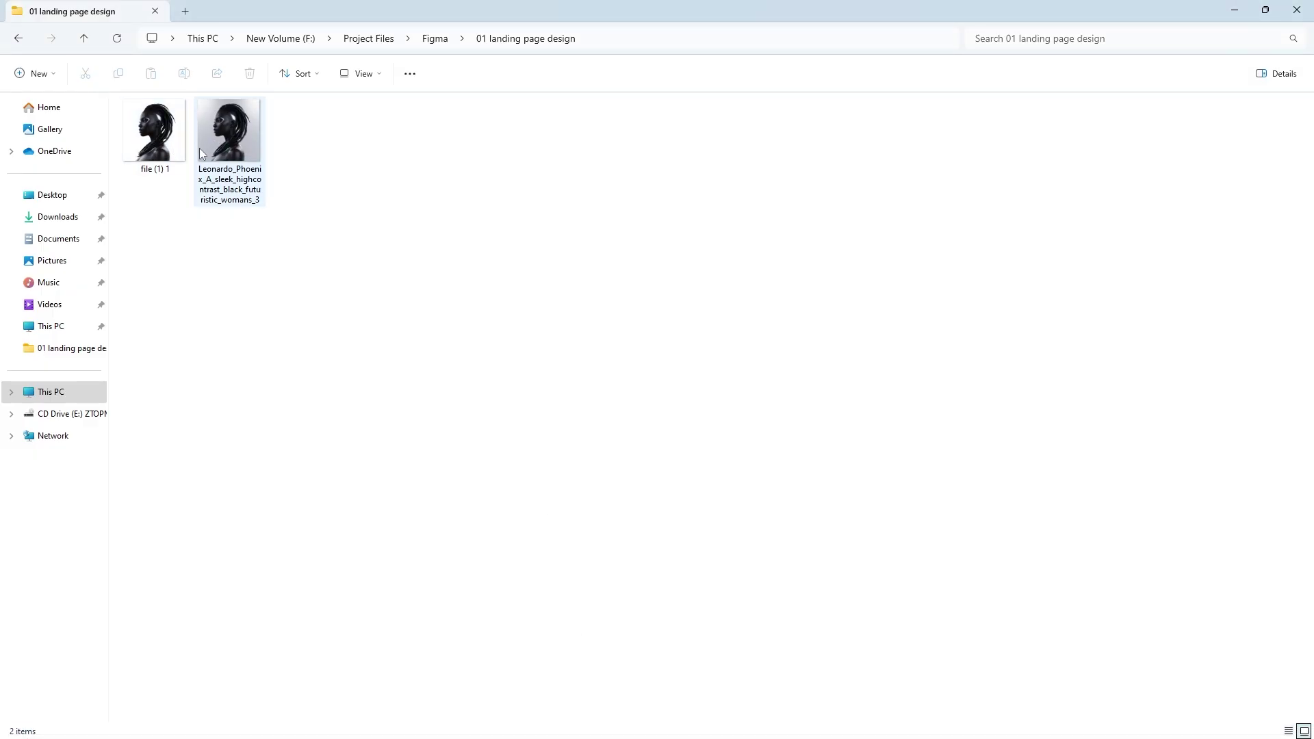
drag(158, 141, 673, 396)
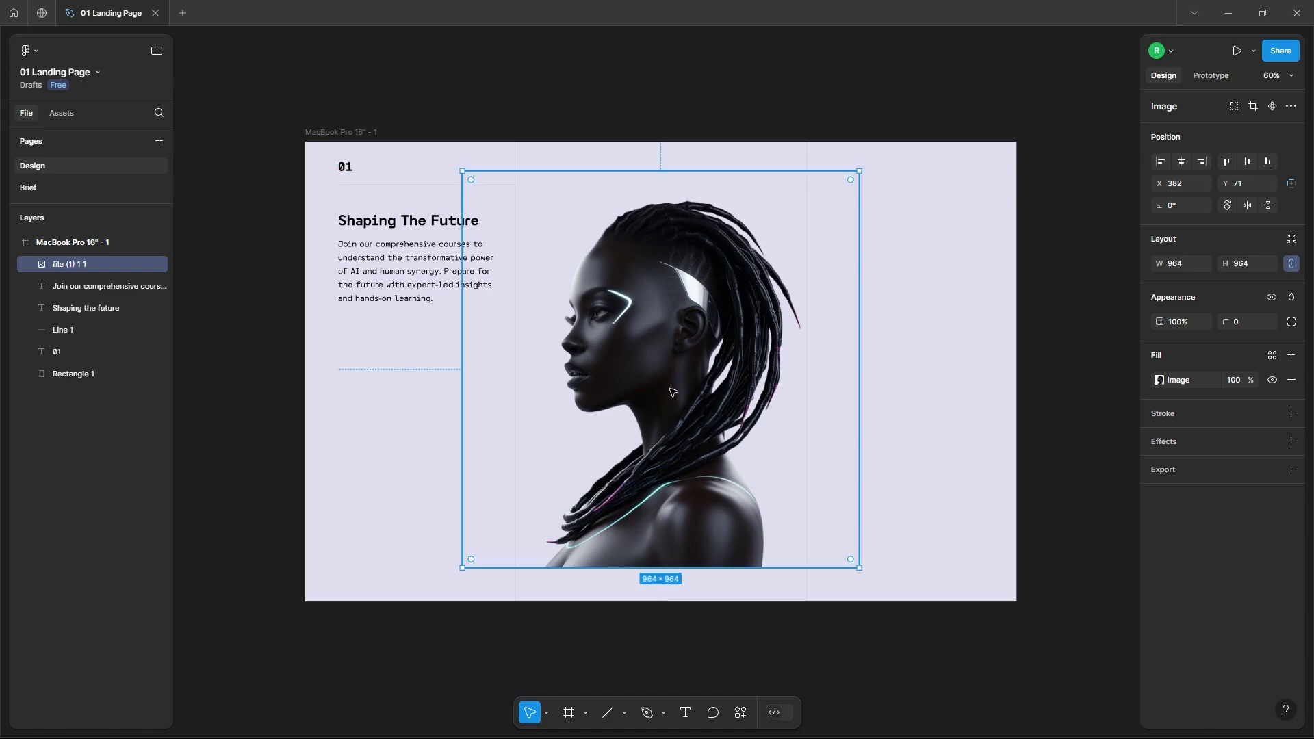
click(602, 652)
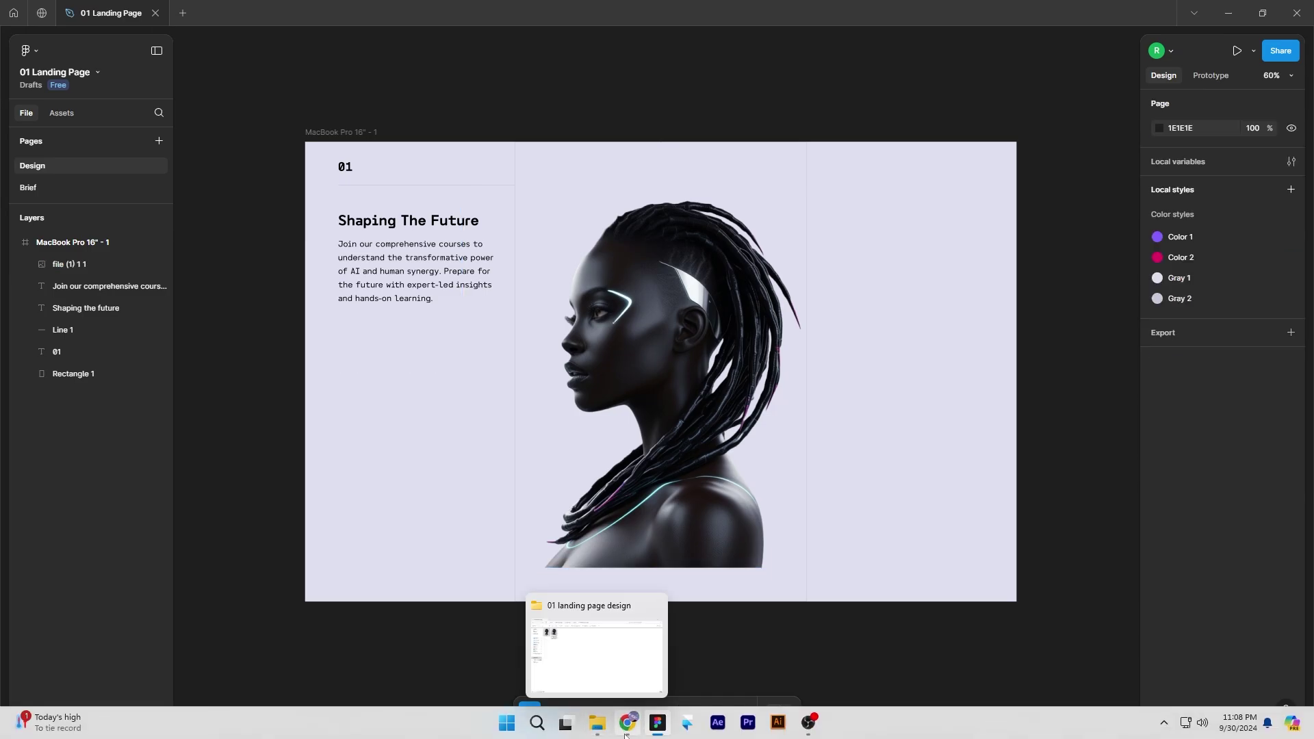
Switch to Leonardo.Ai in the browser, open Image Creation and look through the generation history
click(633, 733)
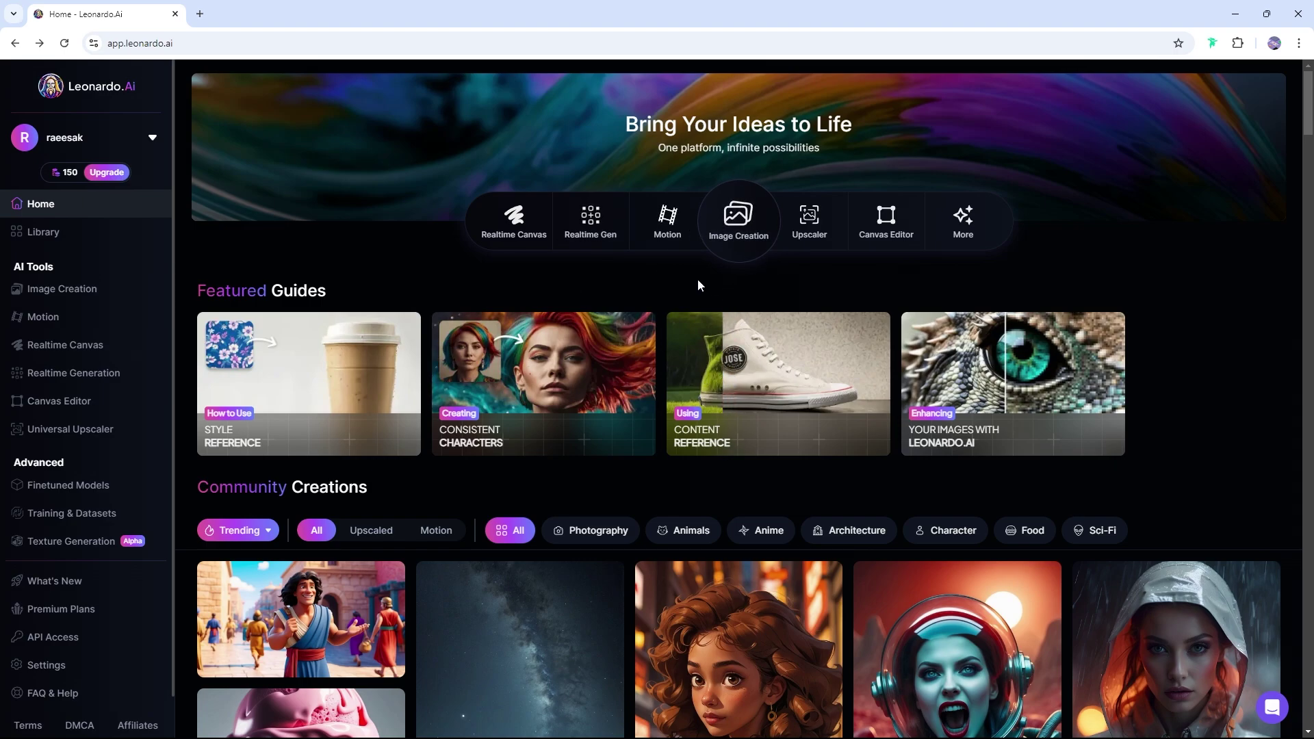
click(740, 236)
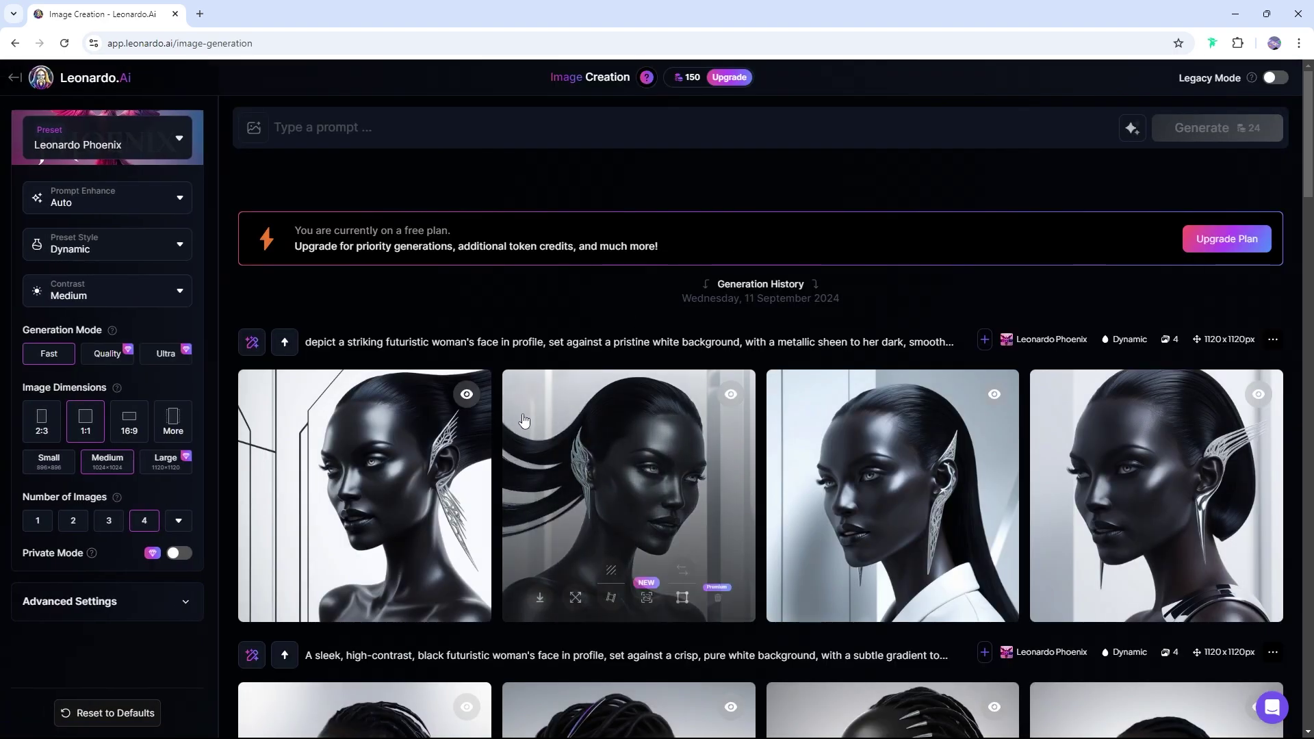
scroll(847, 393, down, 2)
scroll(847, 392, down, 3)
scroll(847, 392, up, 5)
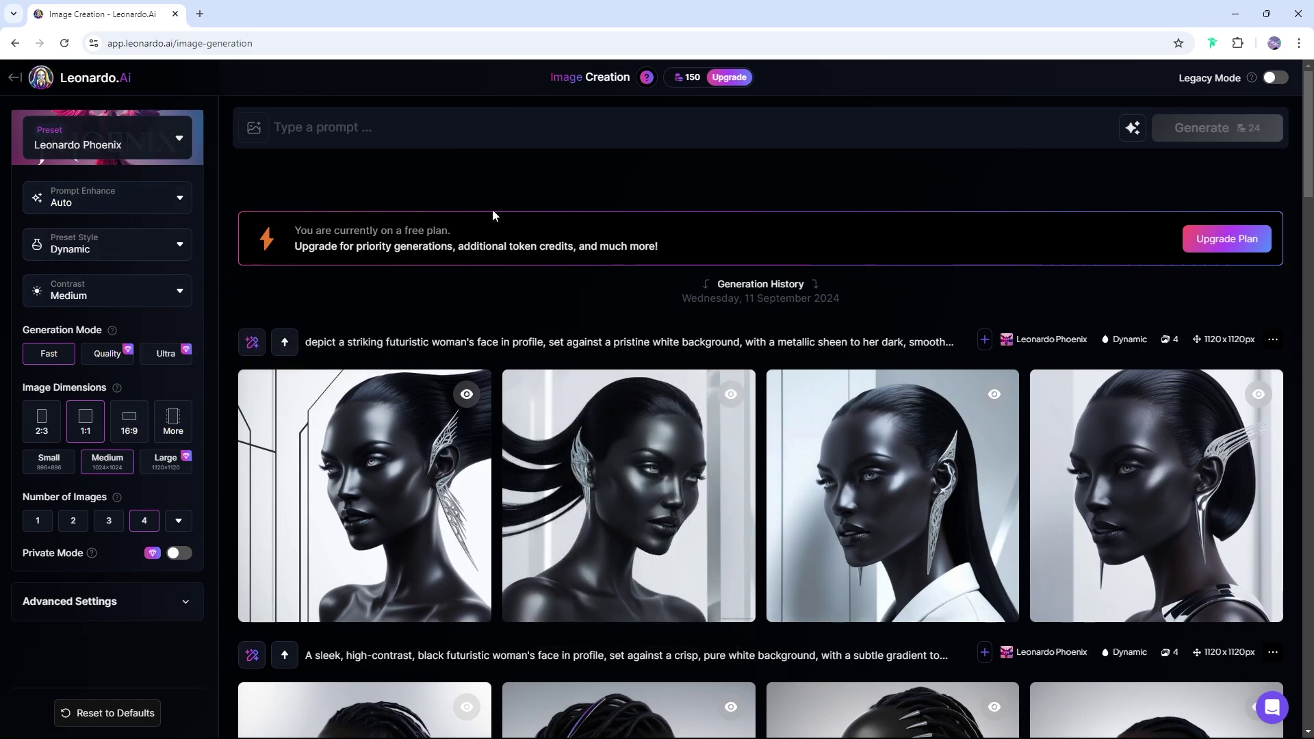
Generate images with the Leonardo Phoenix preset from the prompt "create a female"
mouse_move(696, 83)
click(404, 132)
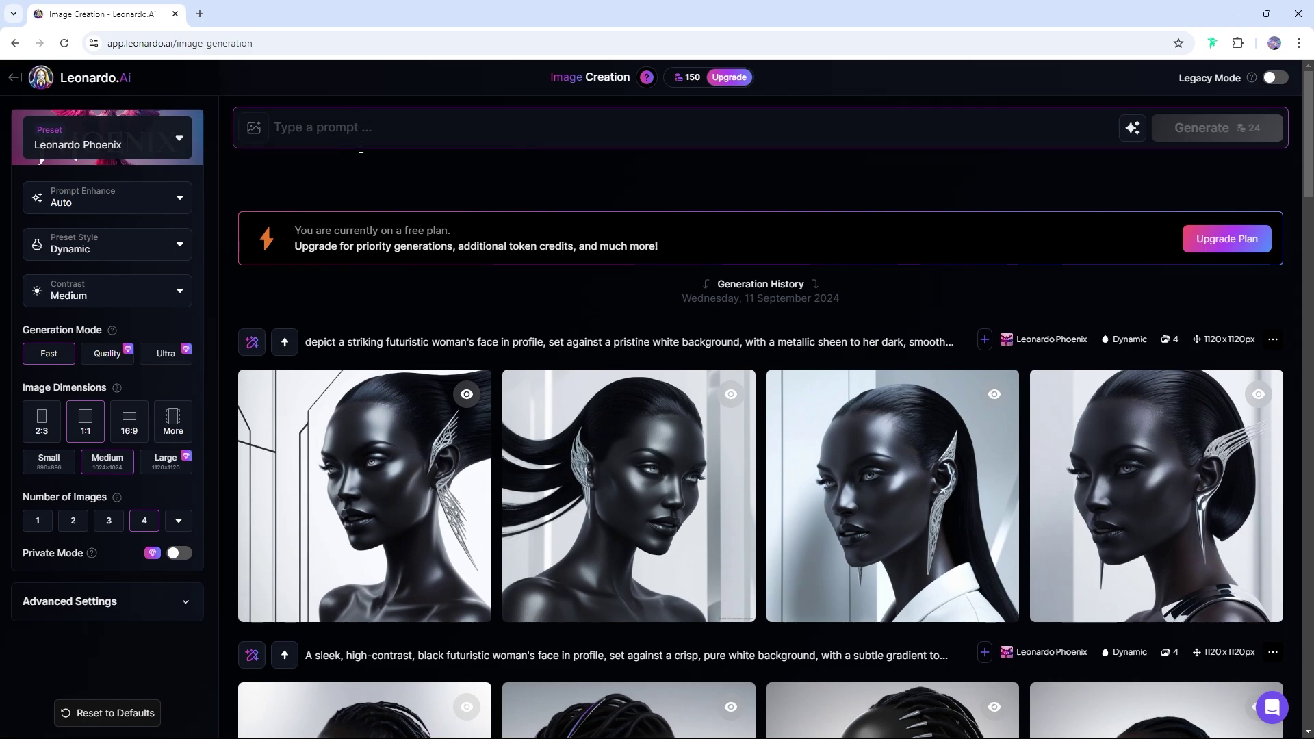
text(cre)
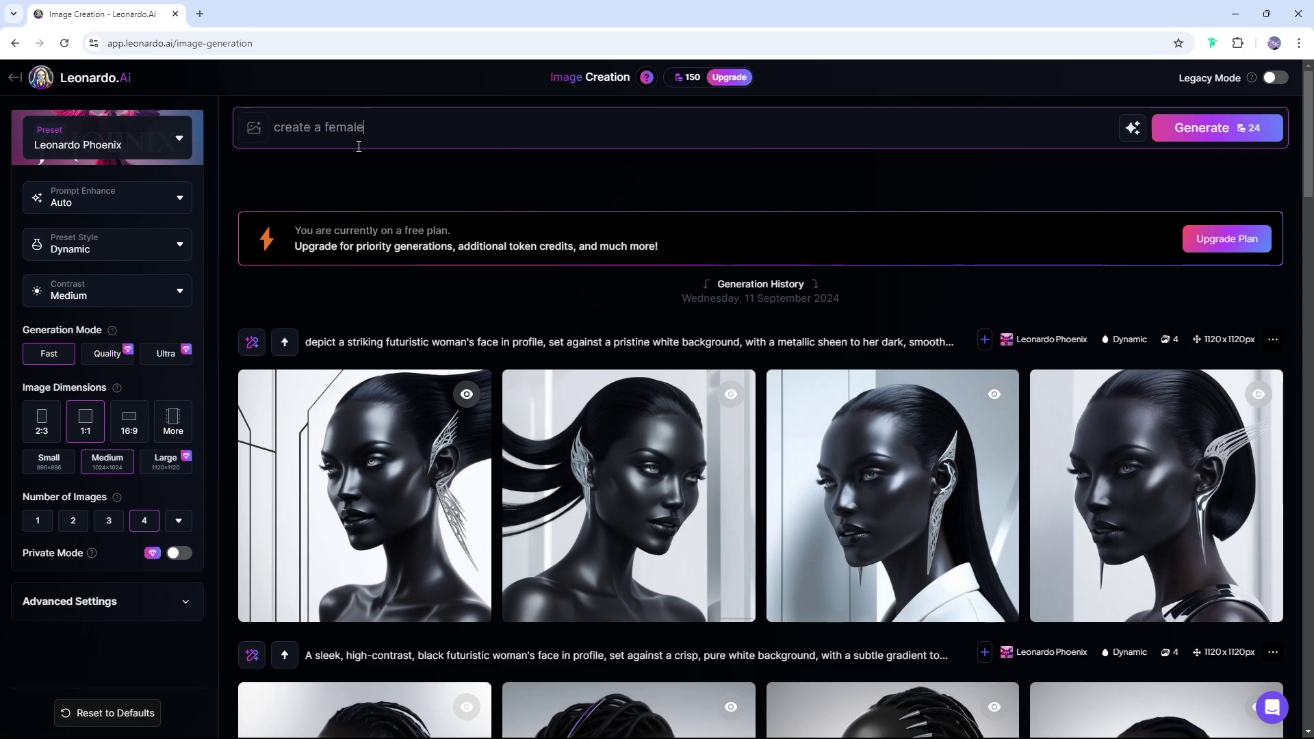
text(ate a female)
key(Return)
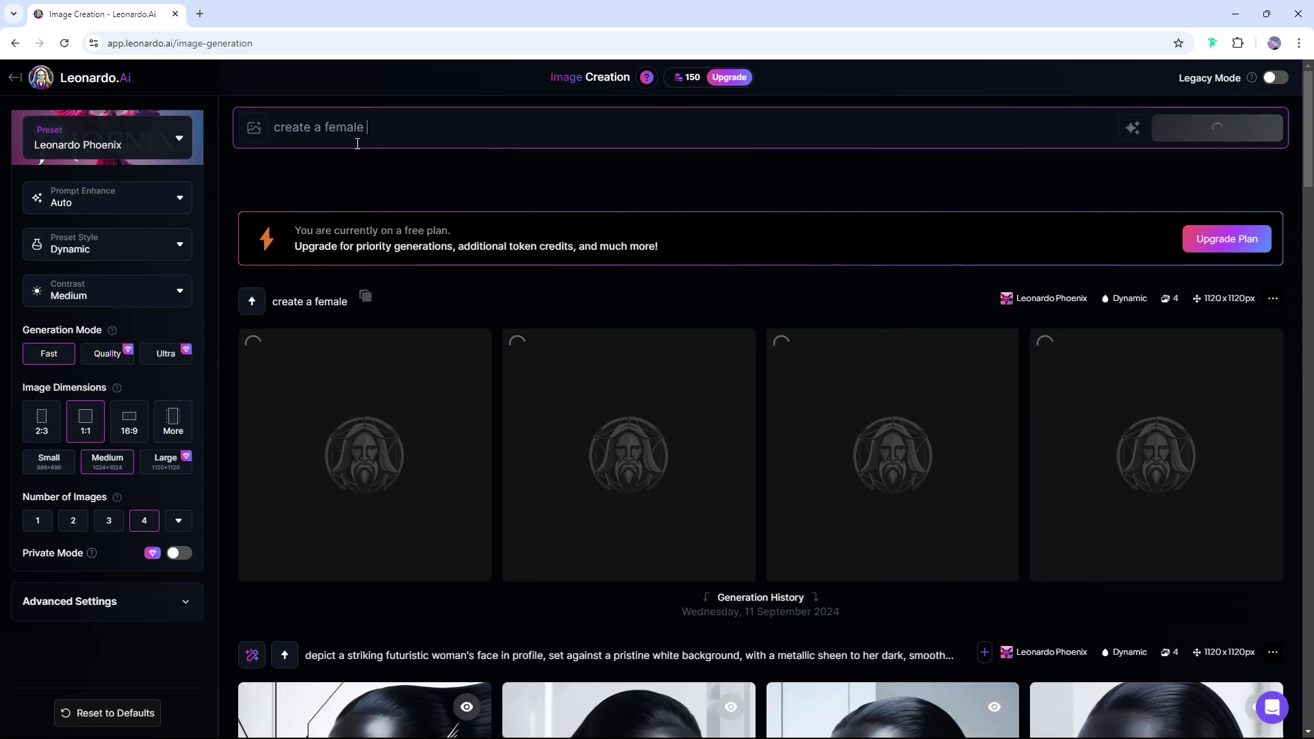
Examine the enlarged profile portrait with dreadlocks from the earlier "A sleek, high-contrast" generation and close the preview
scroll(631, 277, down, 3)
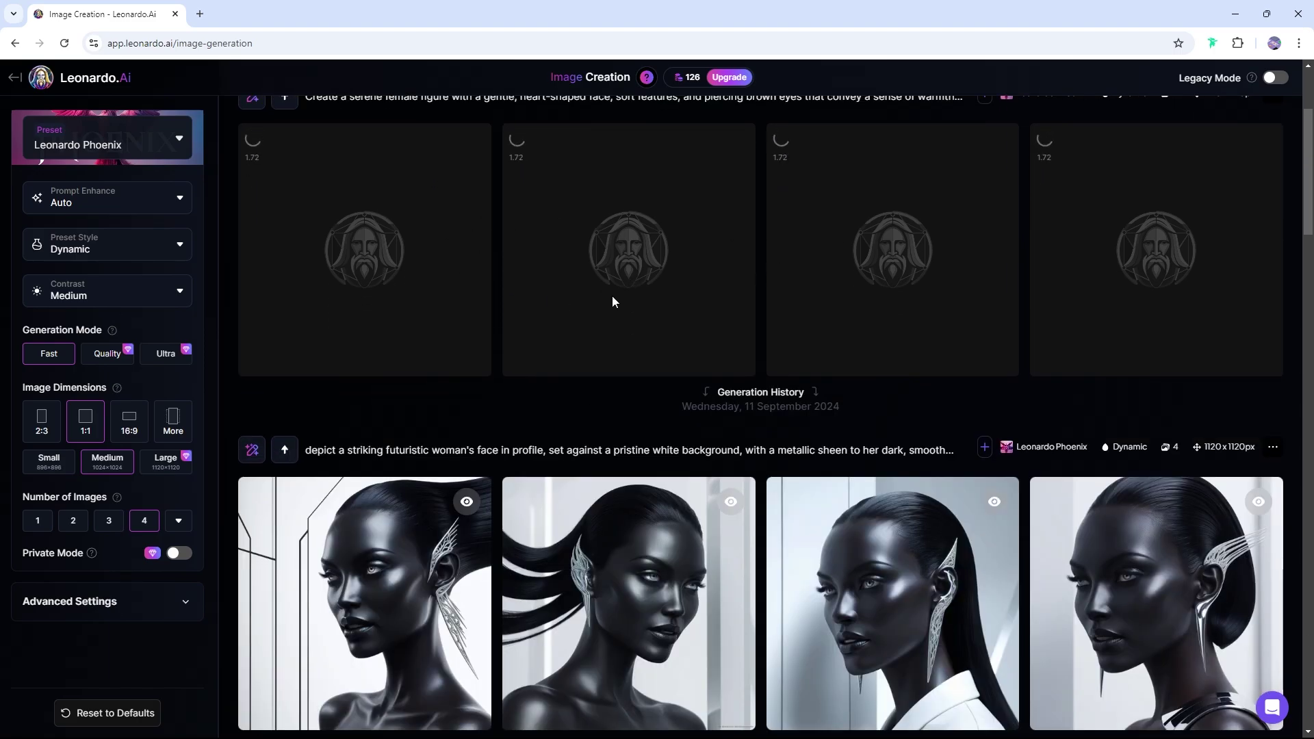
scroll(613, 301, down, 6)
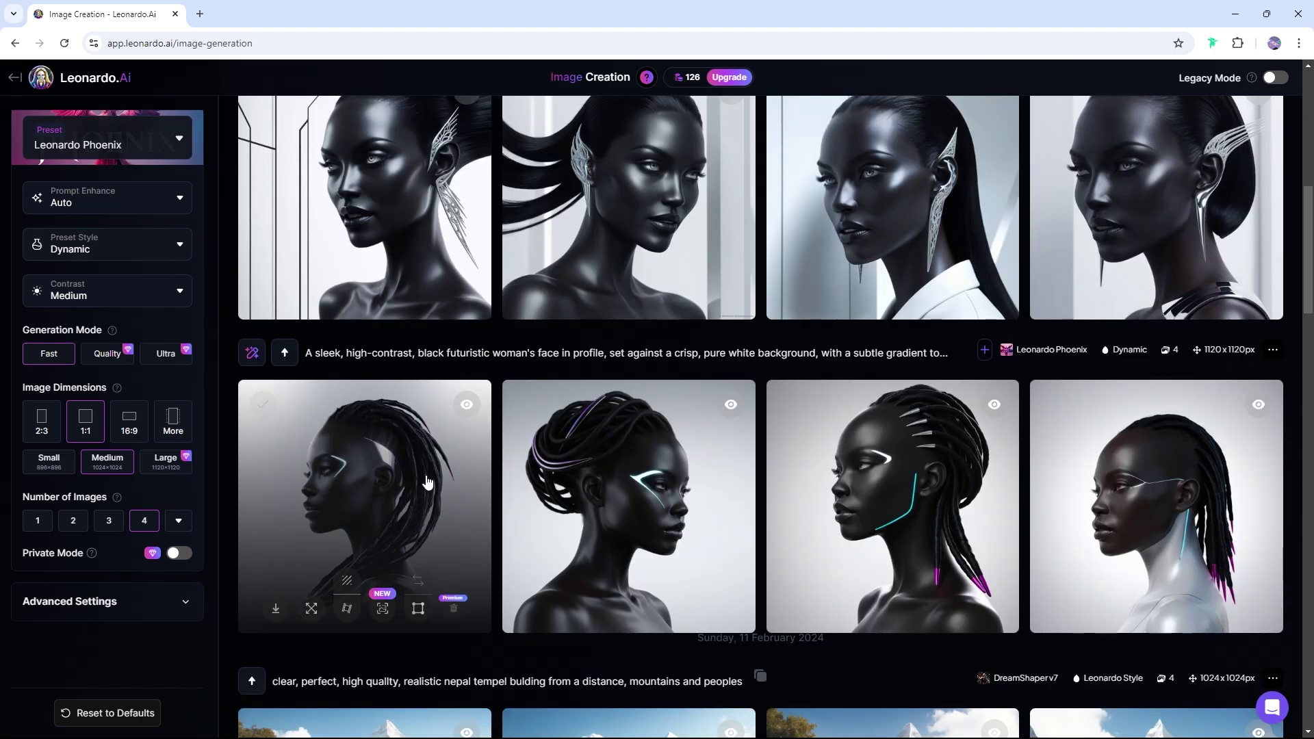
click(392, 497)
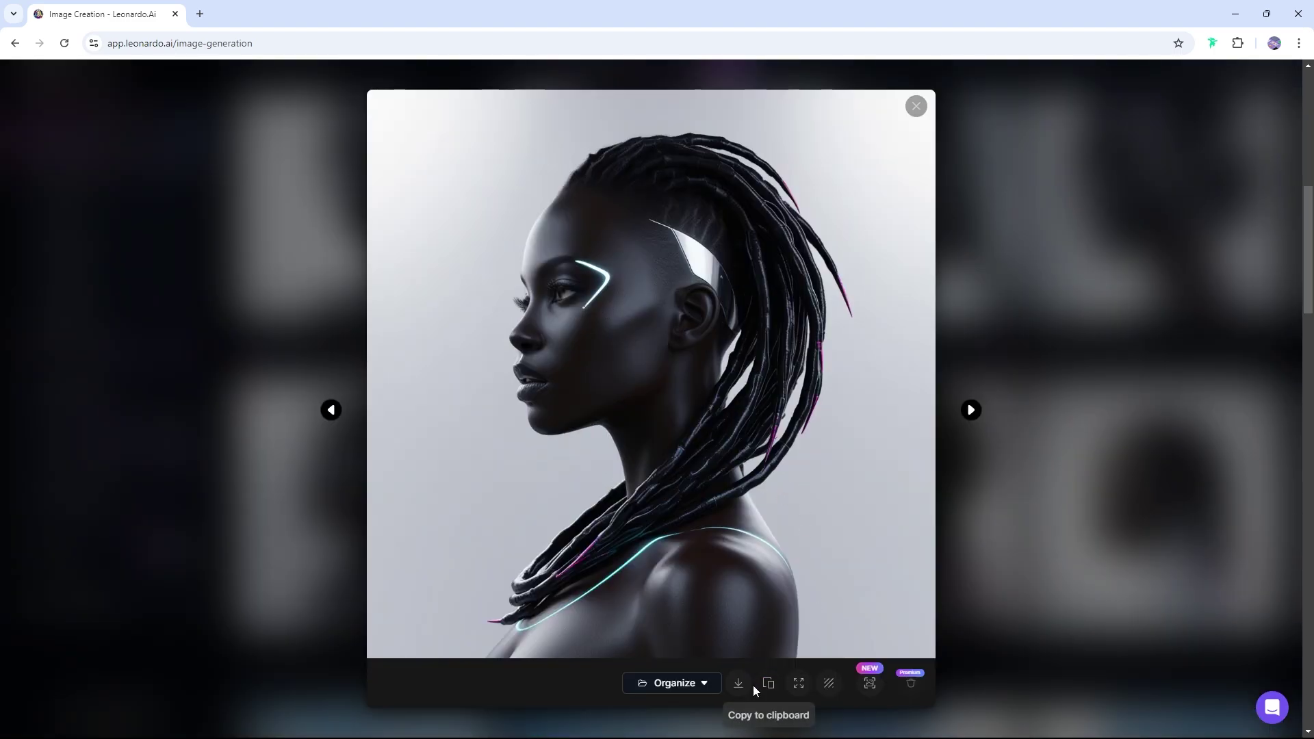
click(916, 106)
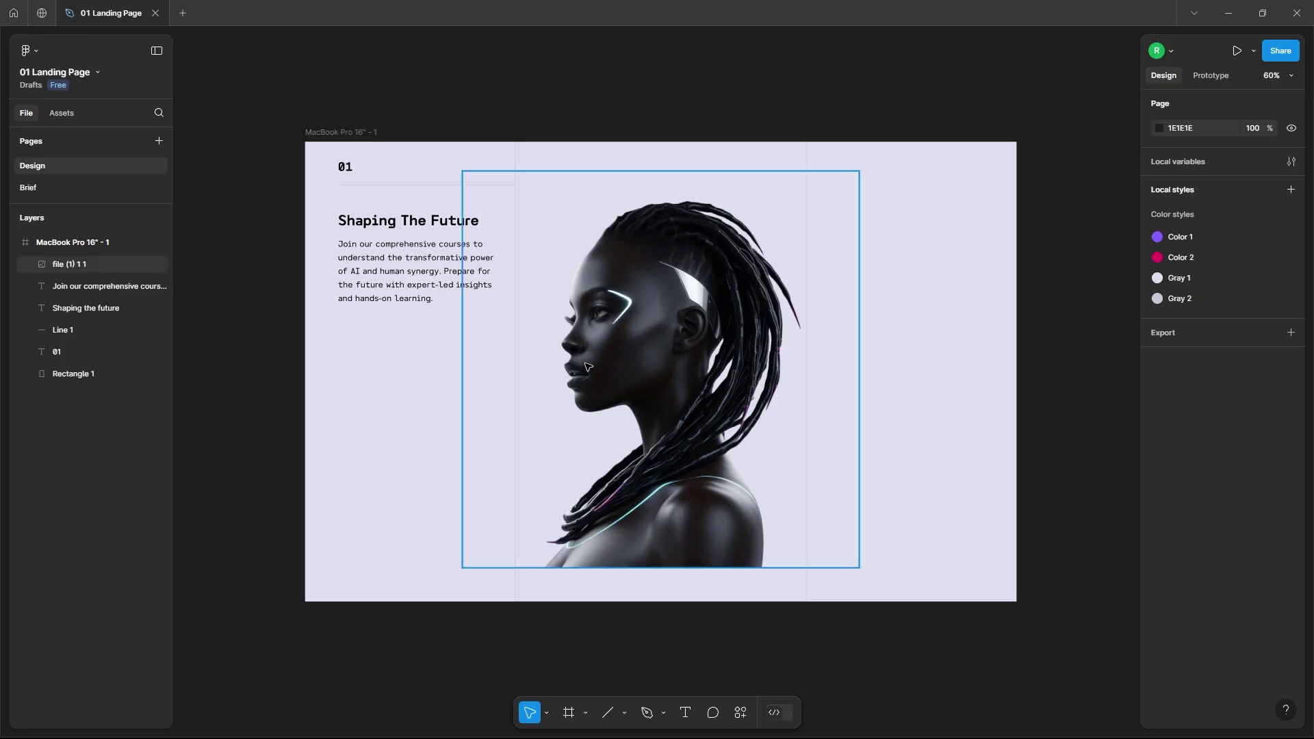
Place the "Leonardo_Phoenix_A_sleek_highcontrast_black_futuristic_womans_3" image from the 01 landing page design folder beside the frame
click(298, 369)
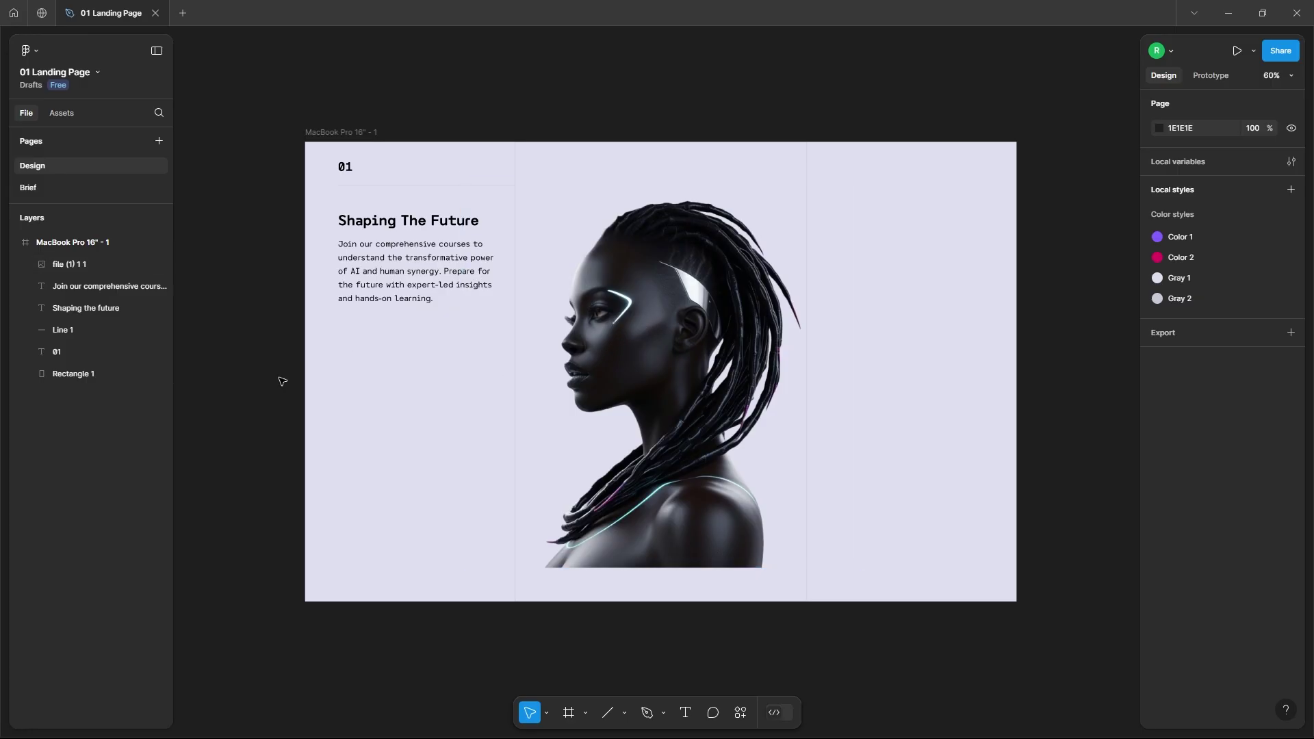
click(674, 375)
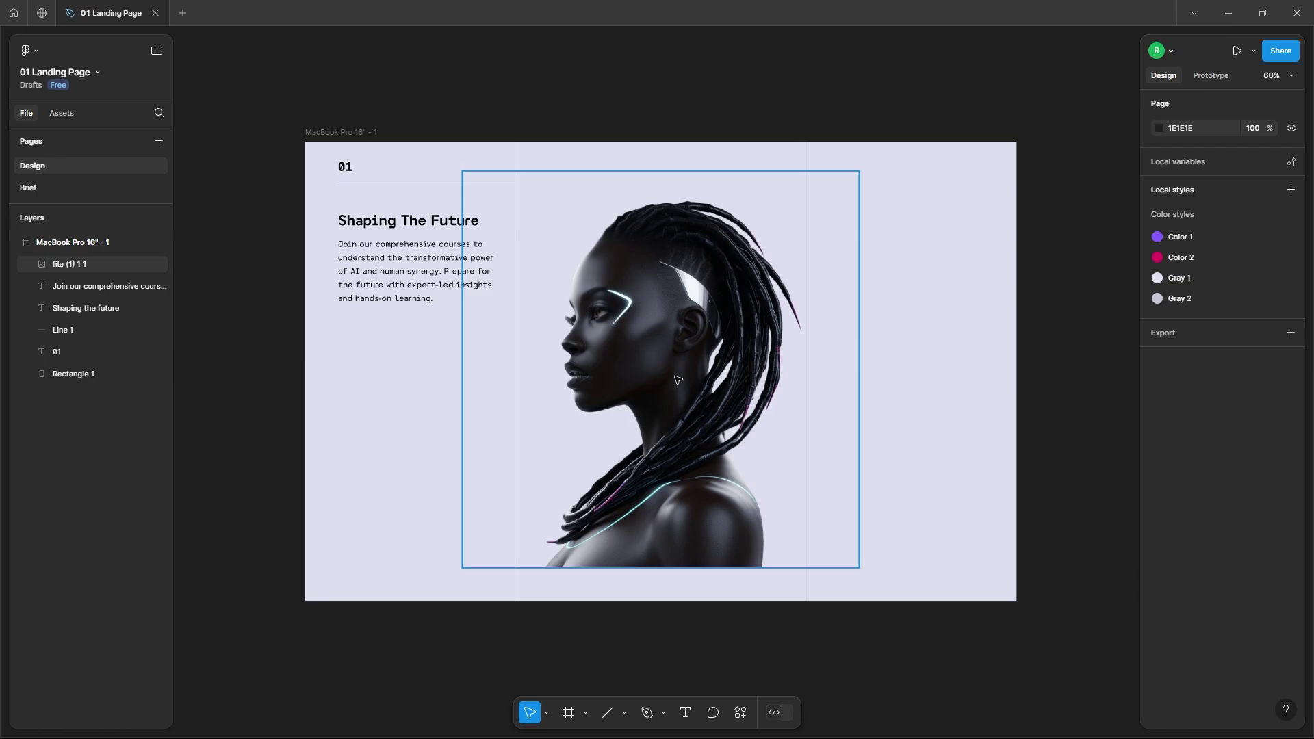
click(597, 724)
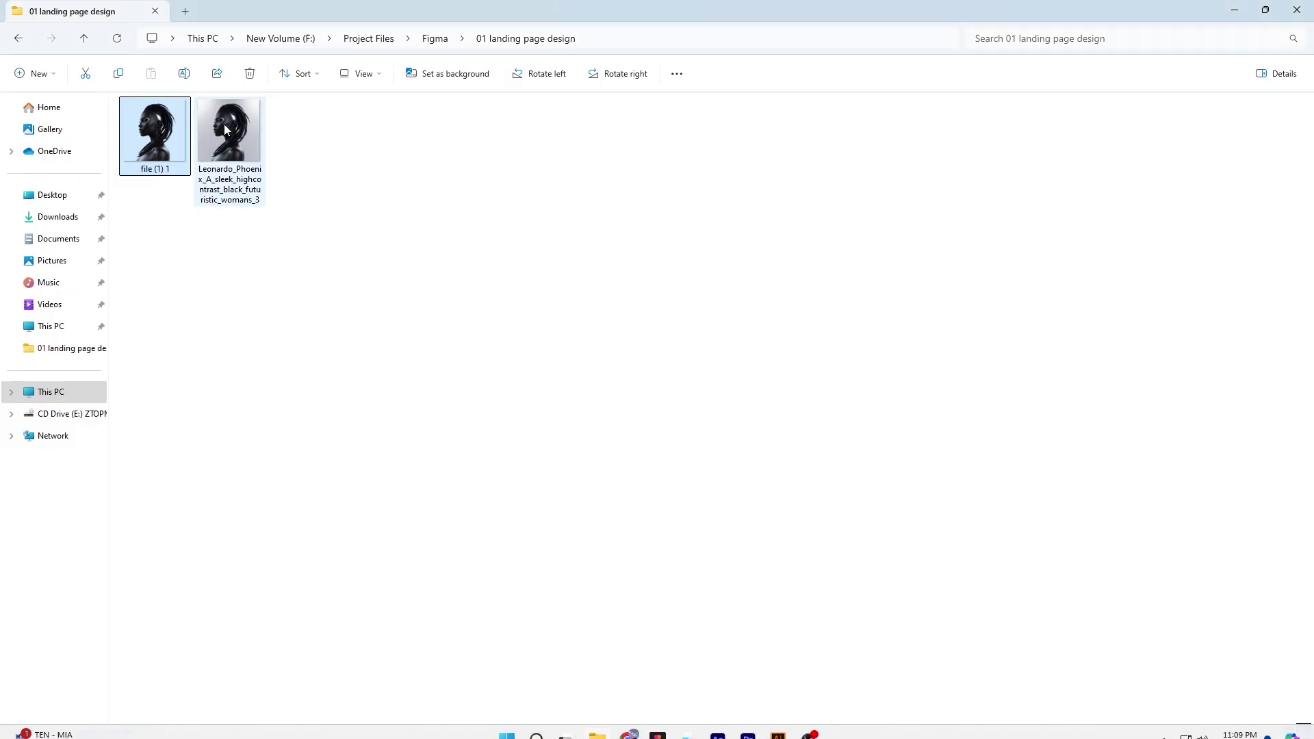
drag(229, 140, 470, 442)
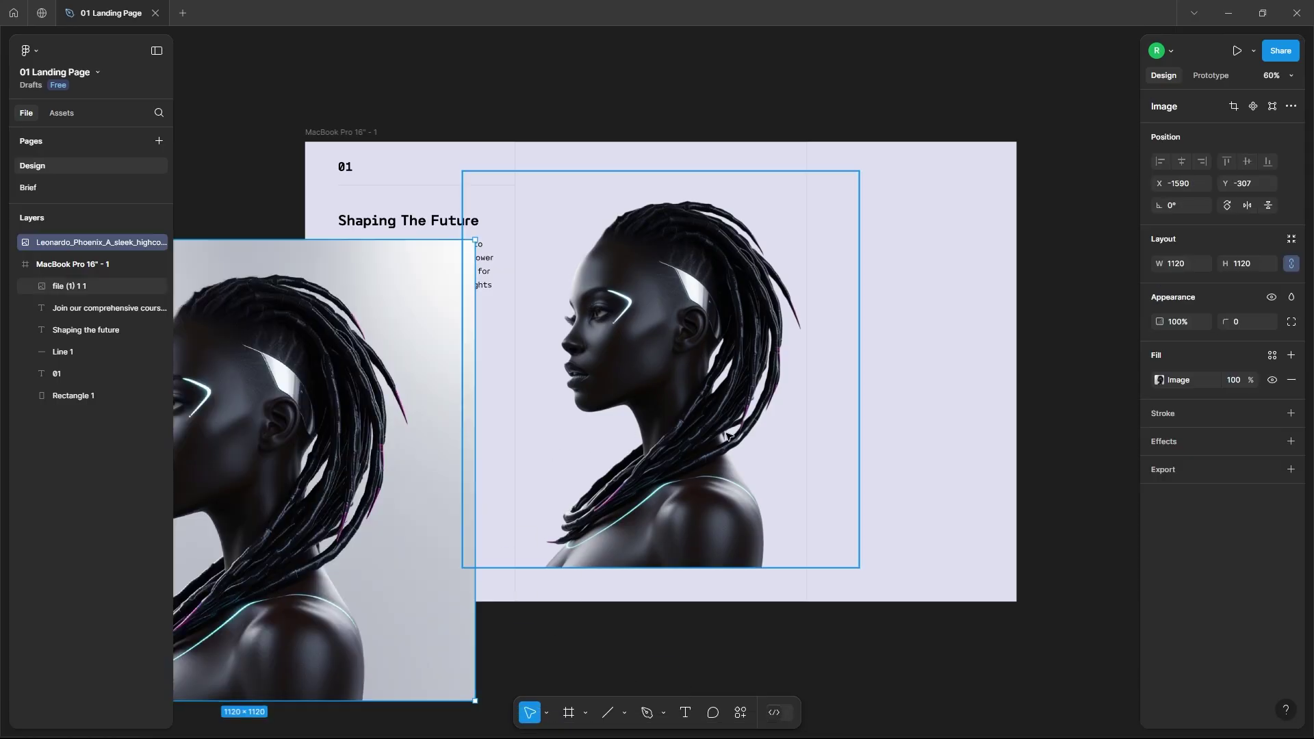
Remove the placed Leonardo image's background with the Remove BG plugin and delete the resulting cutout
right_click(384, 436)
mouse_move(442, 573)
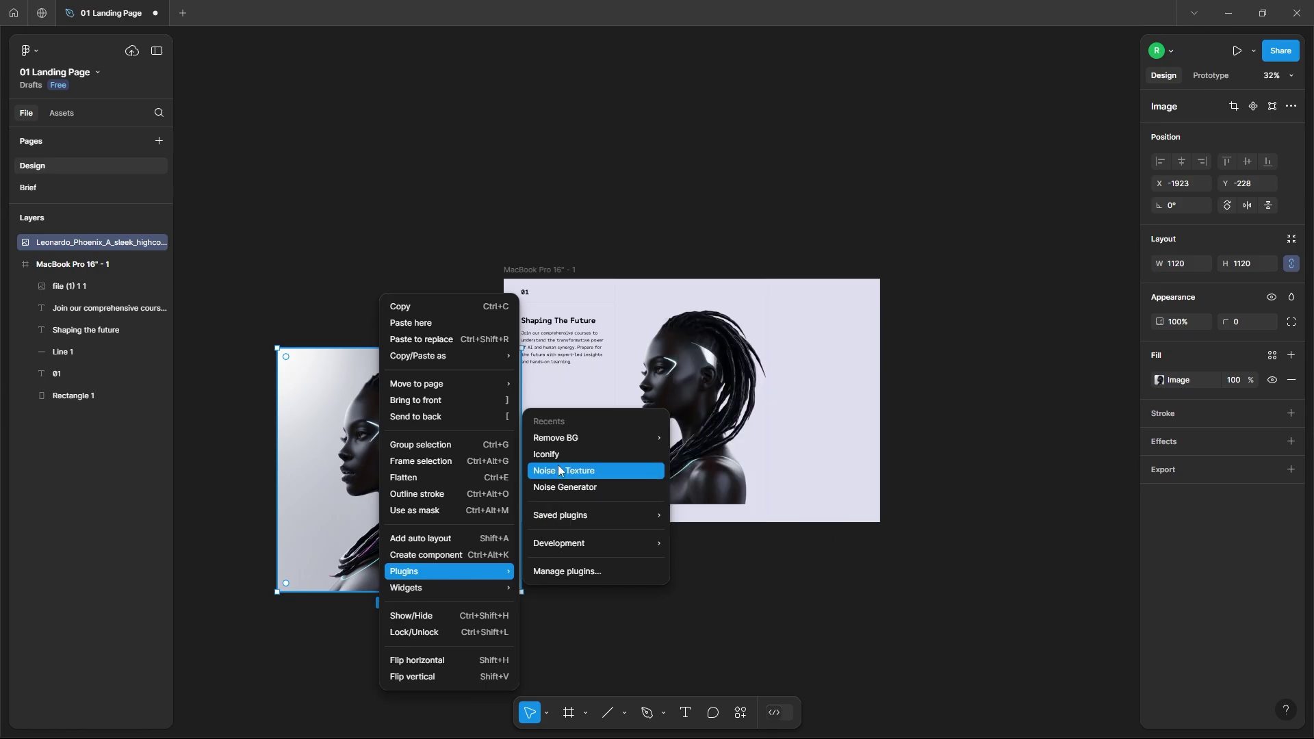
mouse_move(637, 438)
click(687, 446)
scroll(336, 420, up, 8)
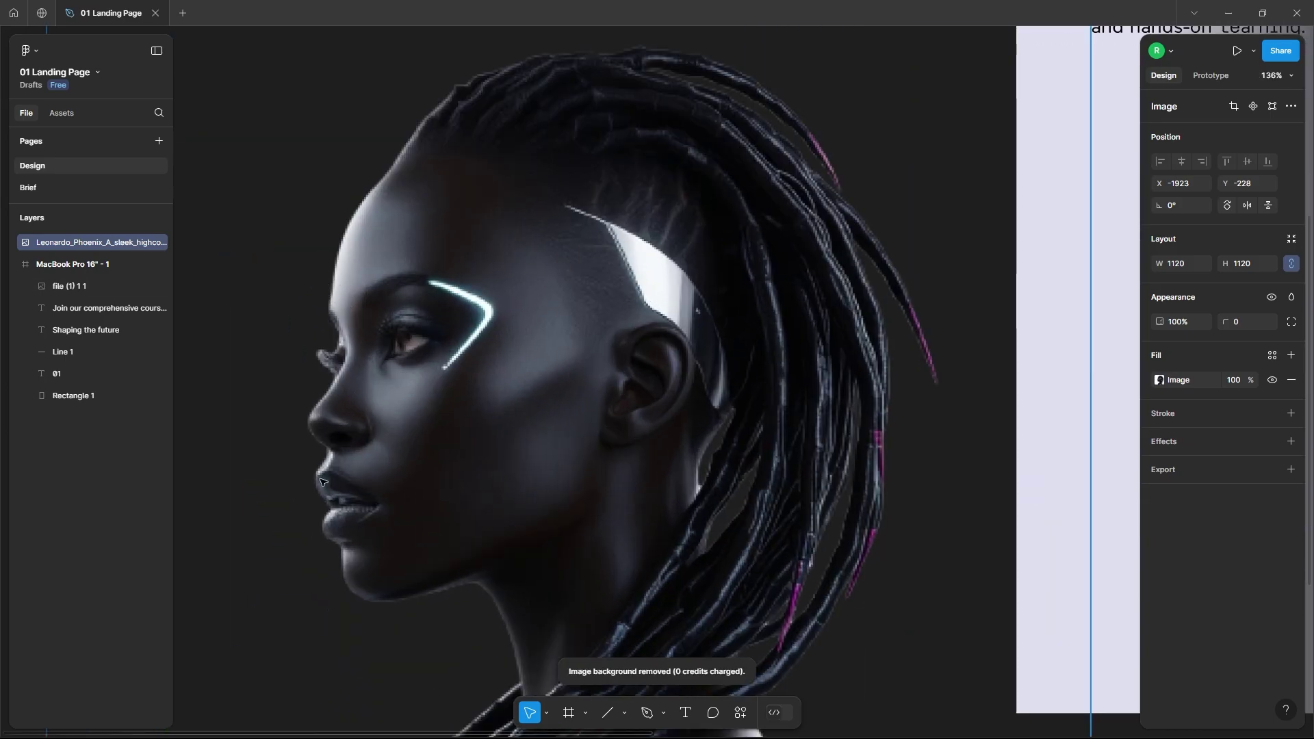
scroll(452, 549, down, 6)
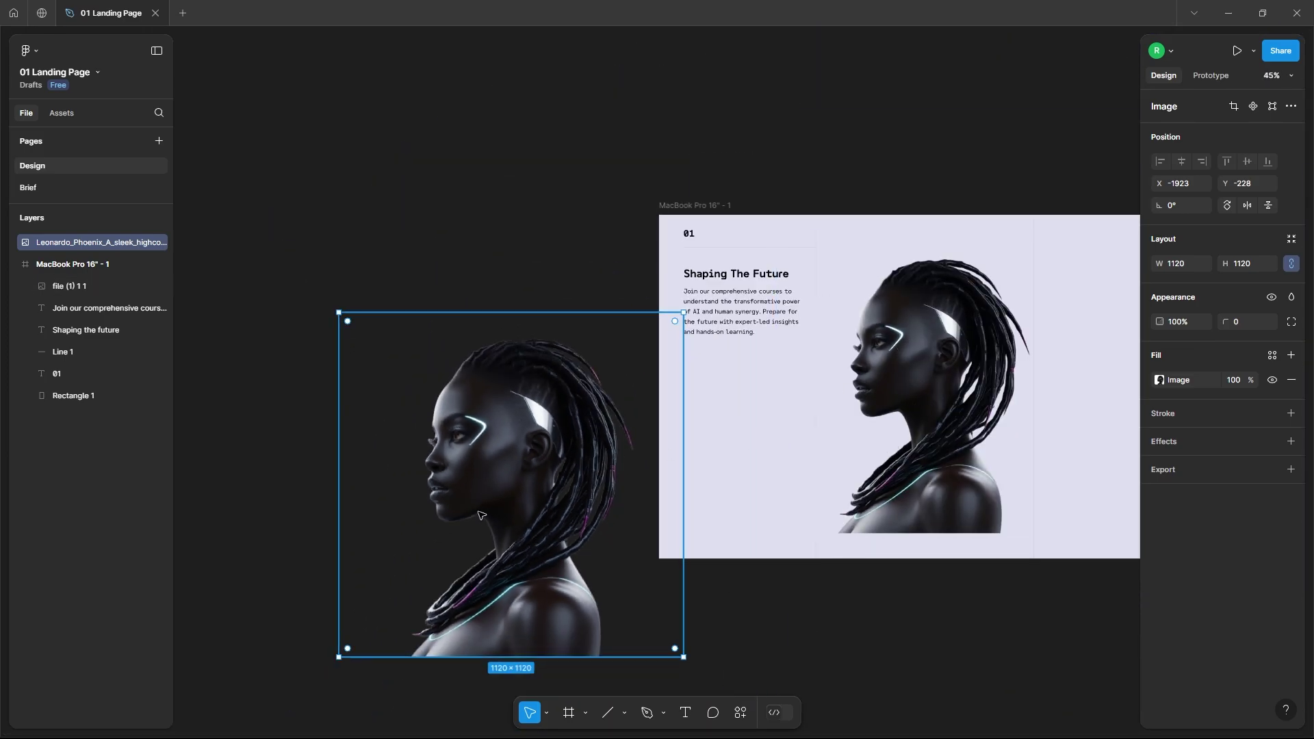
key(Delete)
Crop the portrait image inside the frame on its left and right sides to 676 × 964
scroll(815, 441, down, 3)
scroll(974, 428, up, 6)
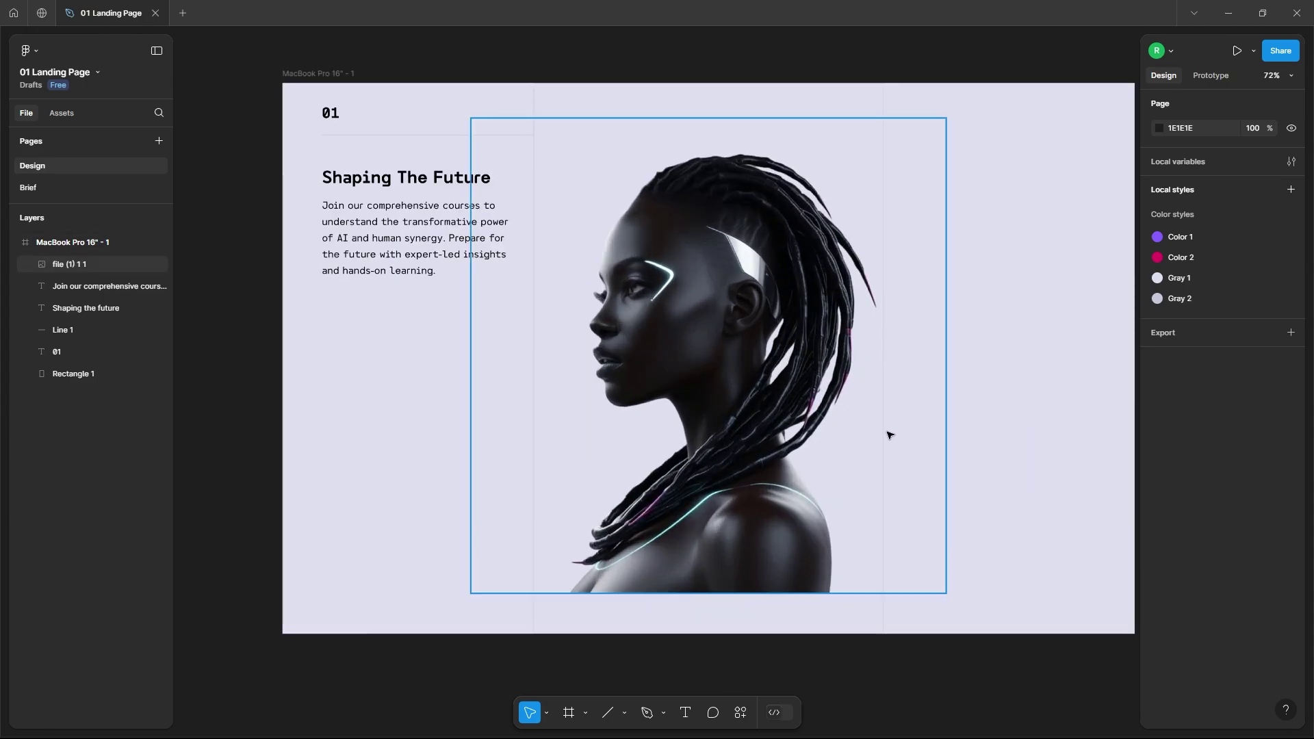
scroll(755, 389, right, 2)
click(753, 376)
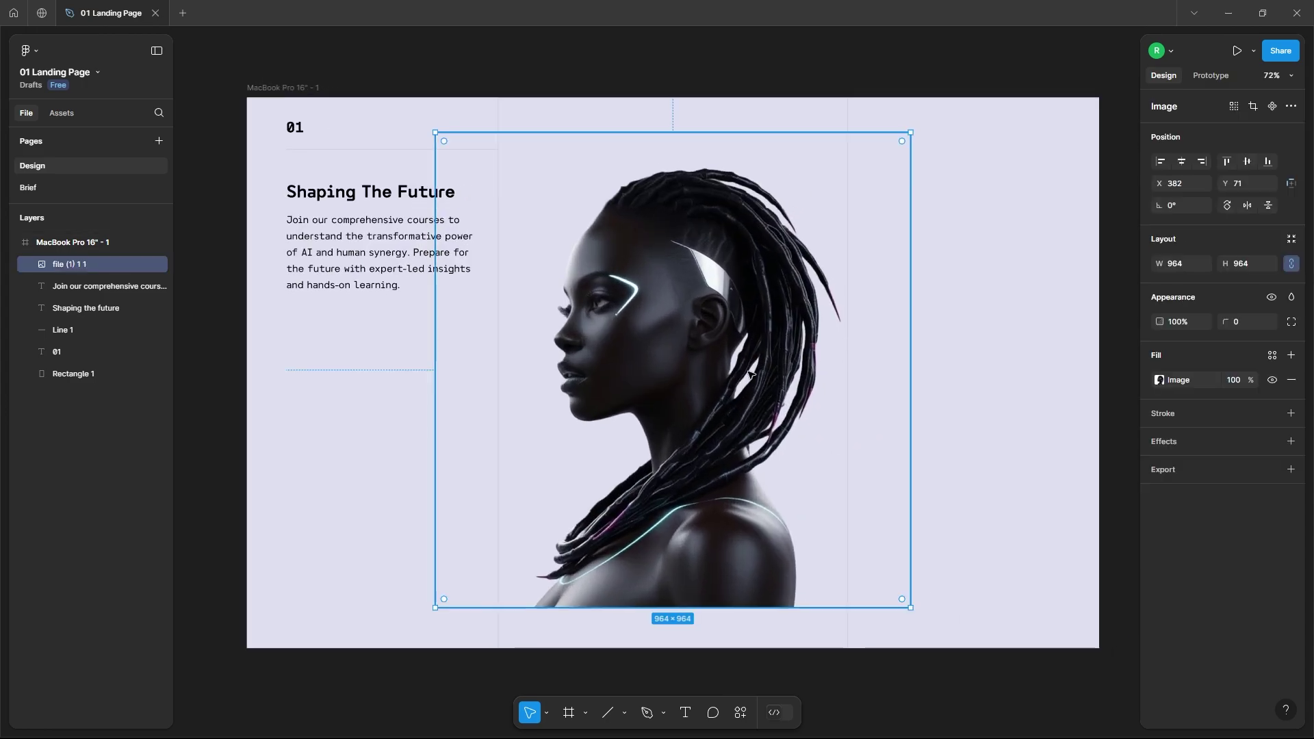
click(1253, 106)
drag(910, 371, 847, 370)
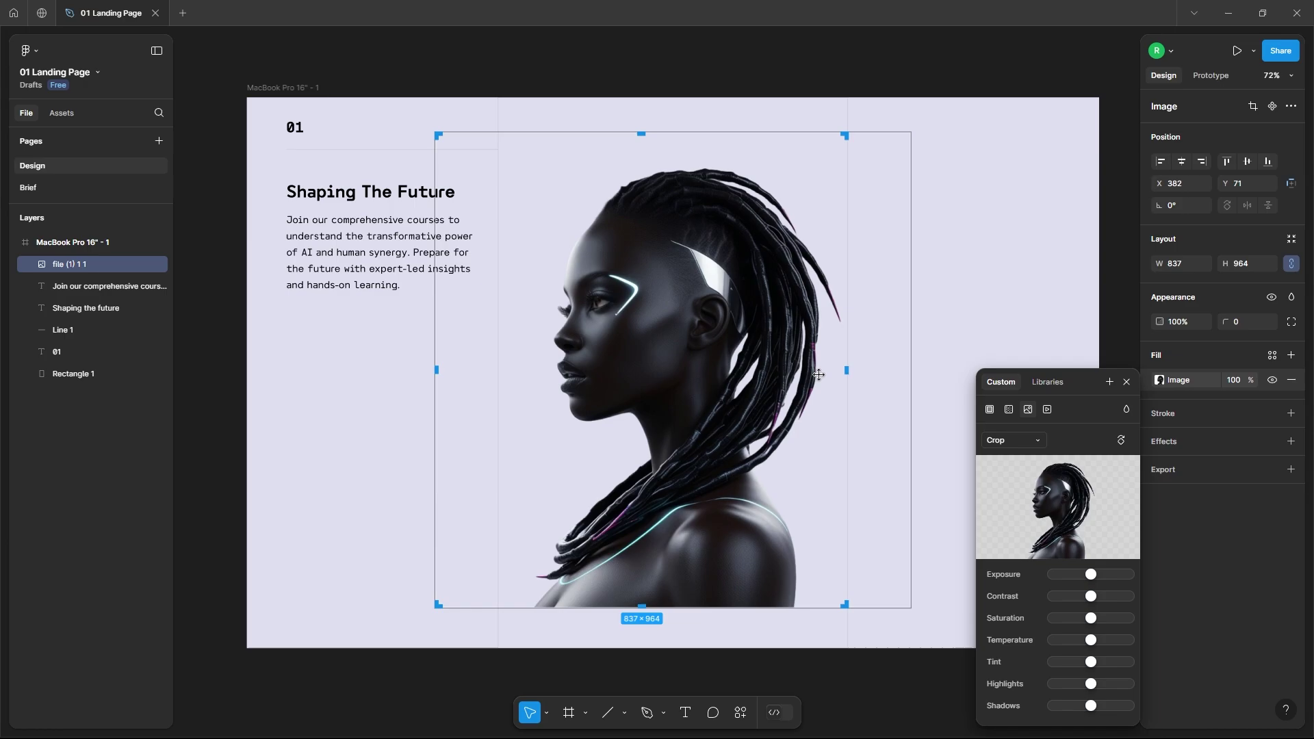
drag(434, 371, 514, 371)
key(Return)
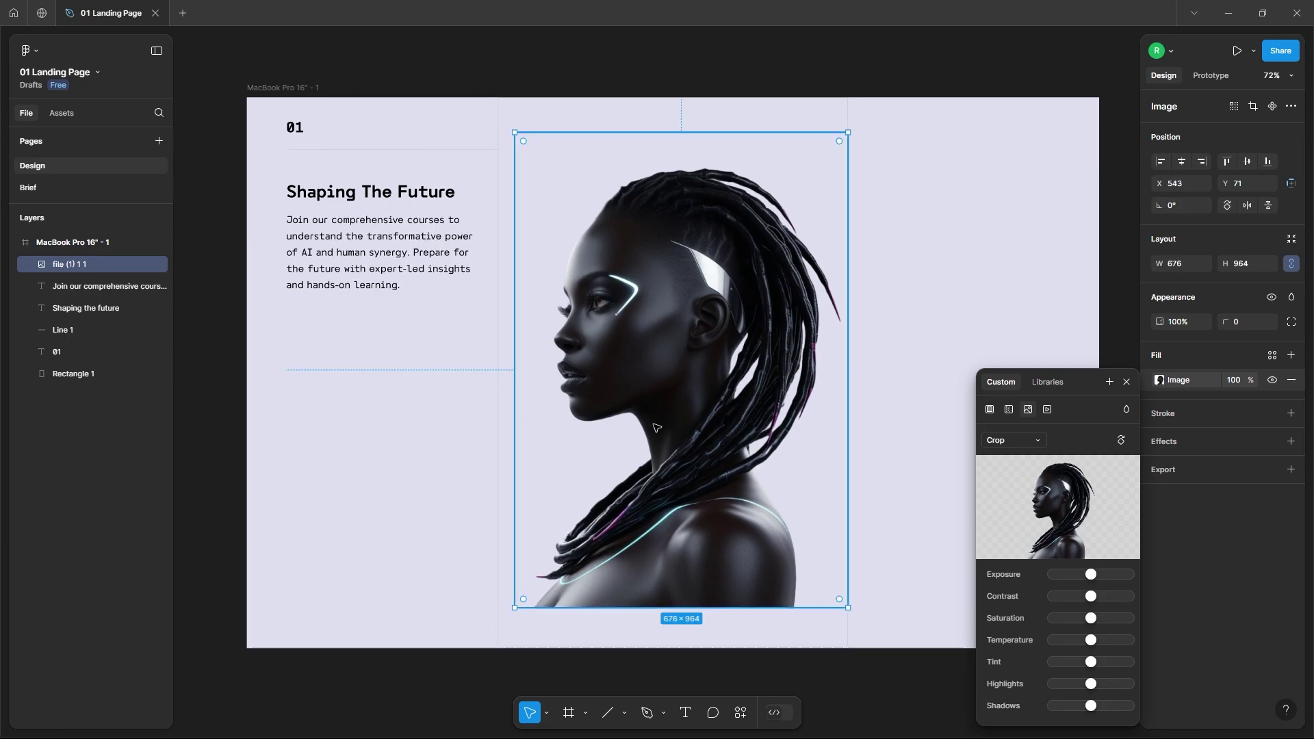
Draw a closed Pen path about 670 × 912 around the head, curving its lower edge along the shoulders just below the glowing neckline
click(646, 712)
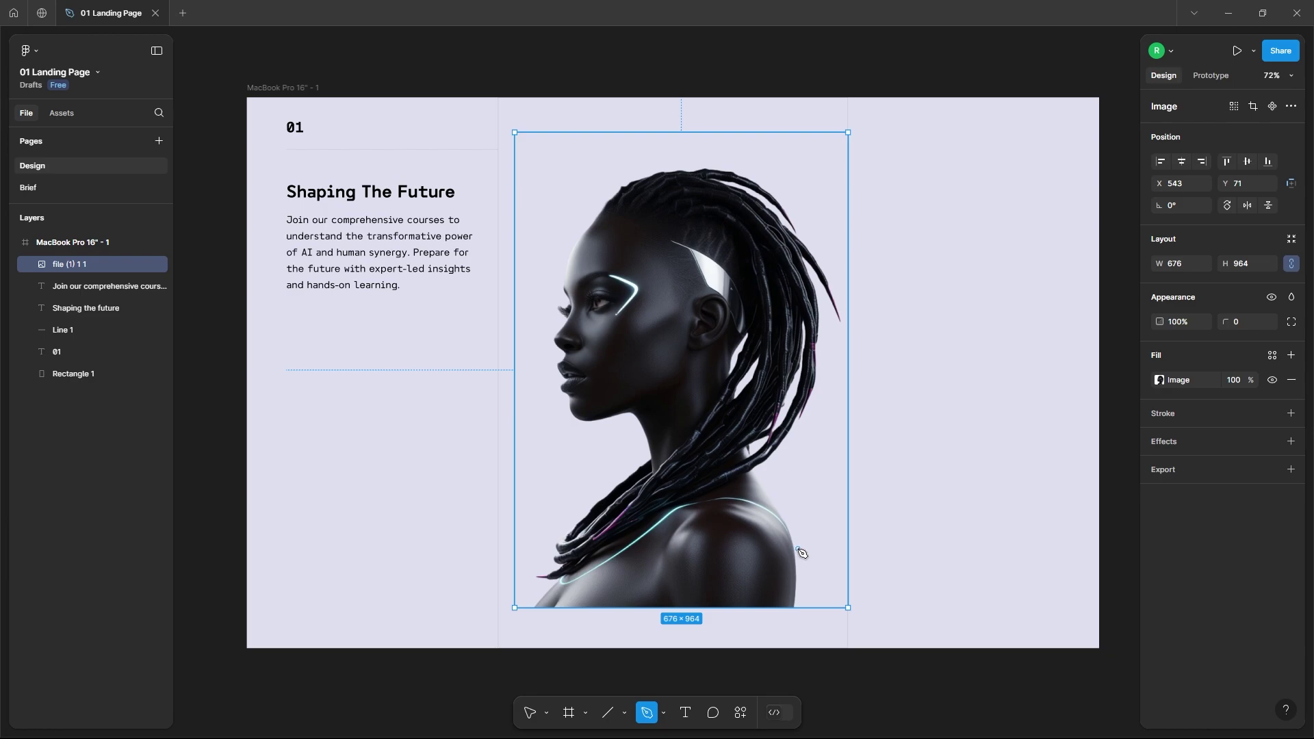
click(799, 549)
drag(715, 509, 678, 526)
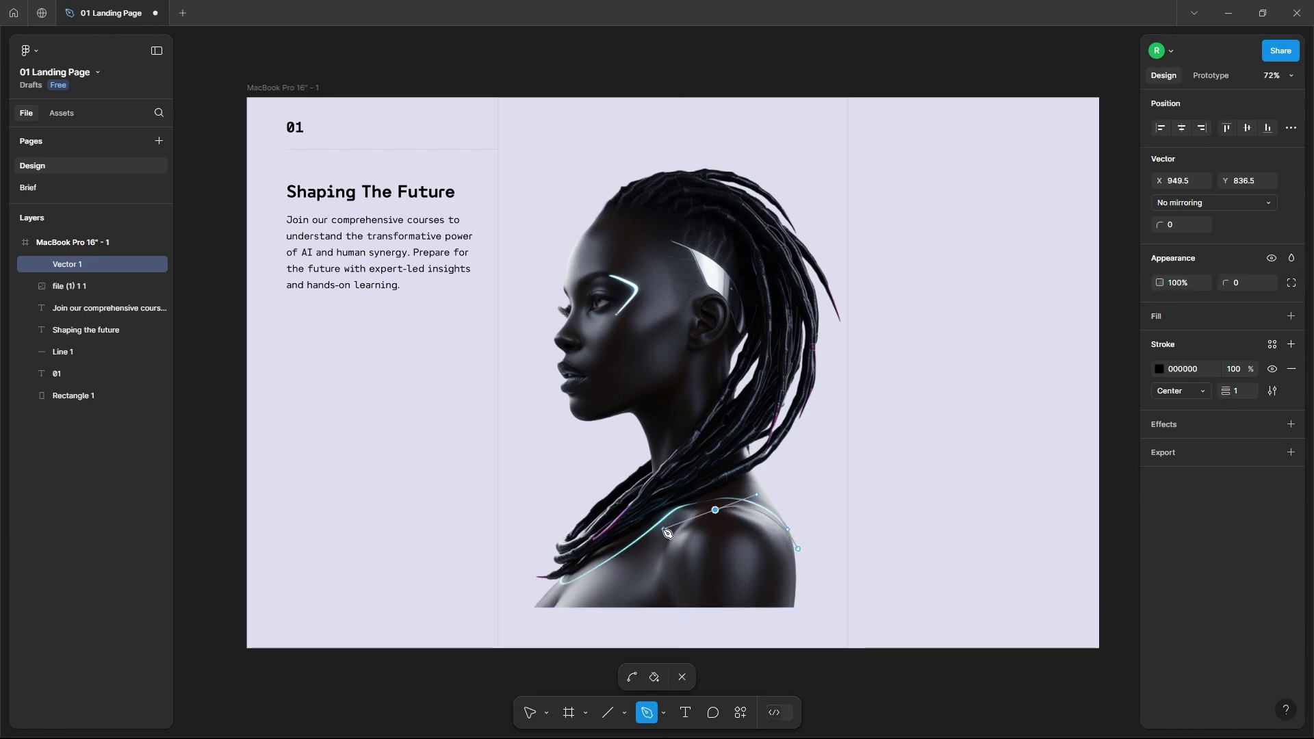
drag(530, 593, 460, 587)
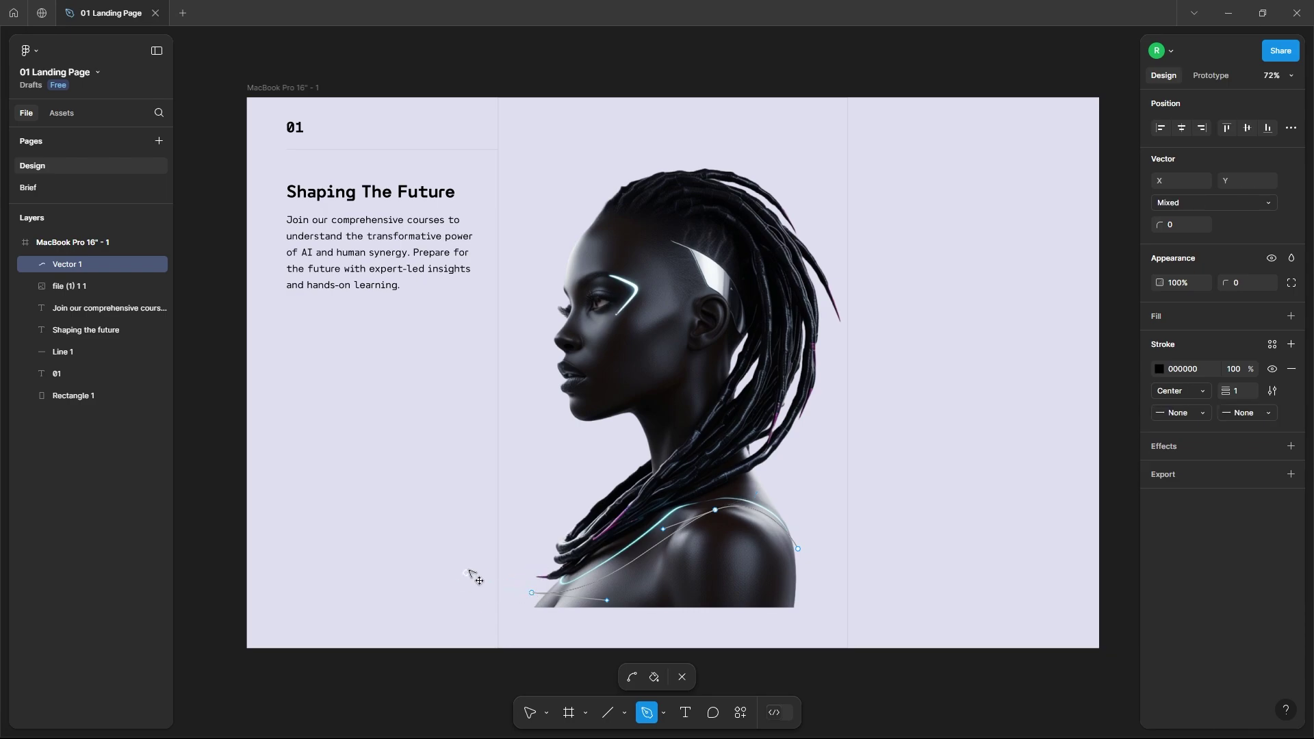
click(524, 381)
click(590, 160)
click(731, 144)
click(826, 210)
click(852, 342)
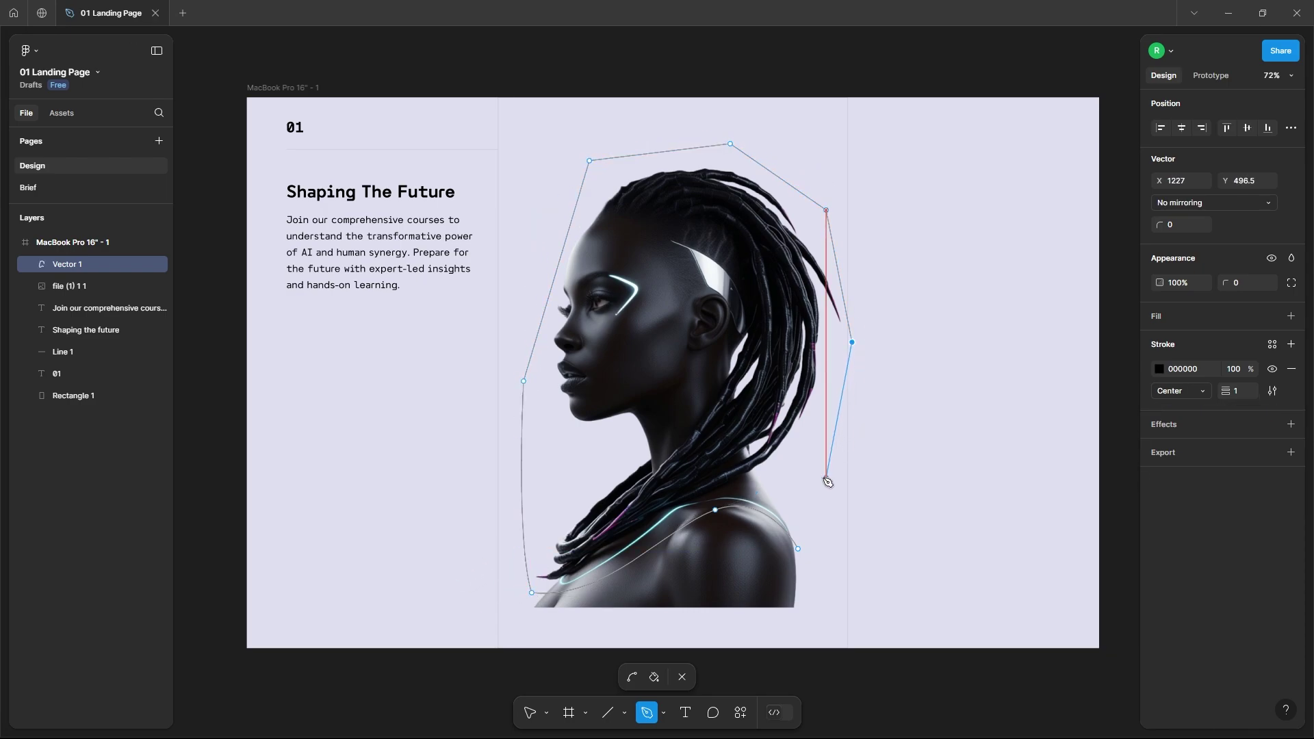
click(826, 478)
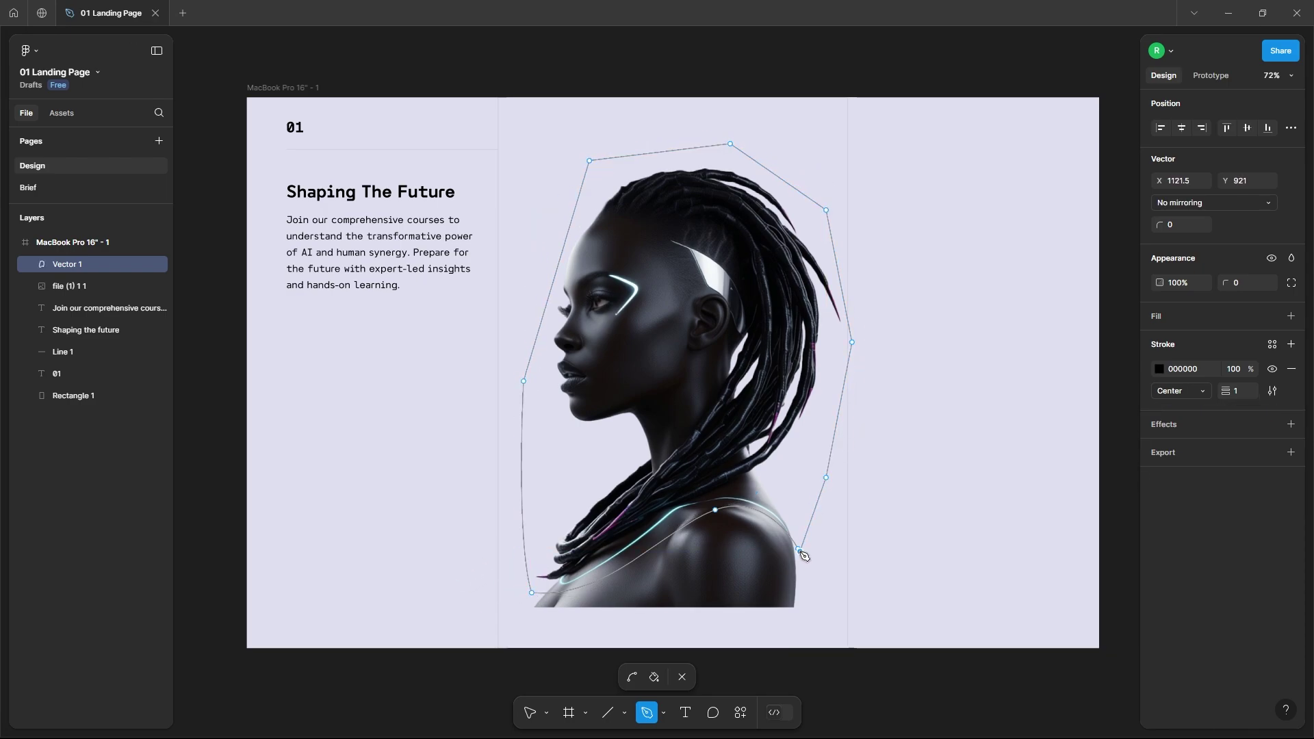
click(531, 713)
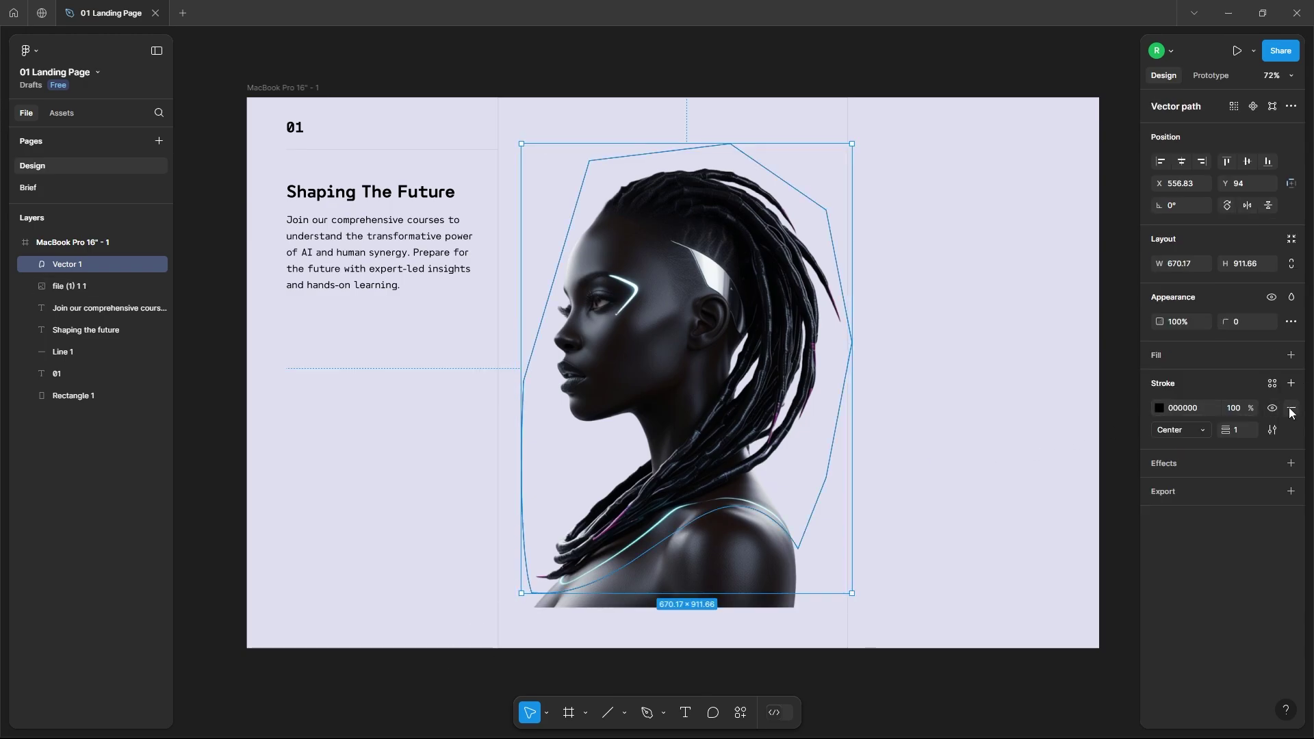
Replace the outline path's stroke with a D9D9D9 fill and send the shape to the back
click(1291, 411)
click(1291, 355)
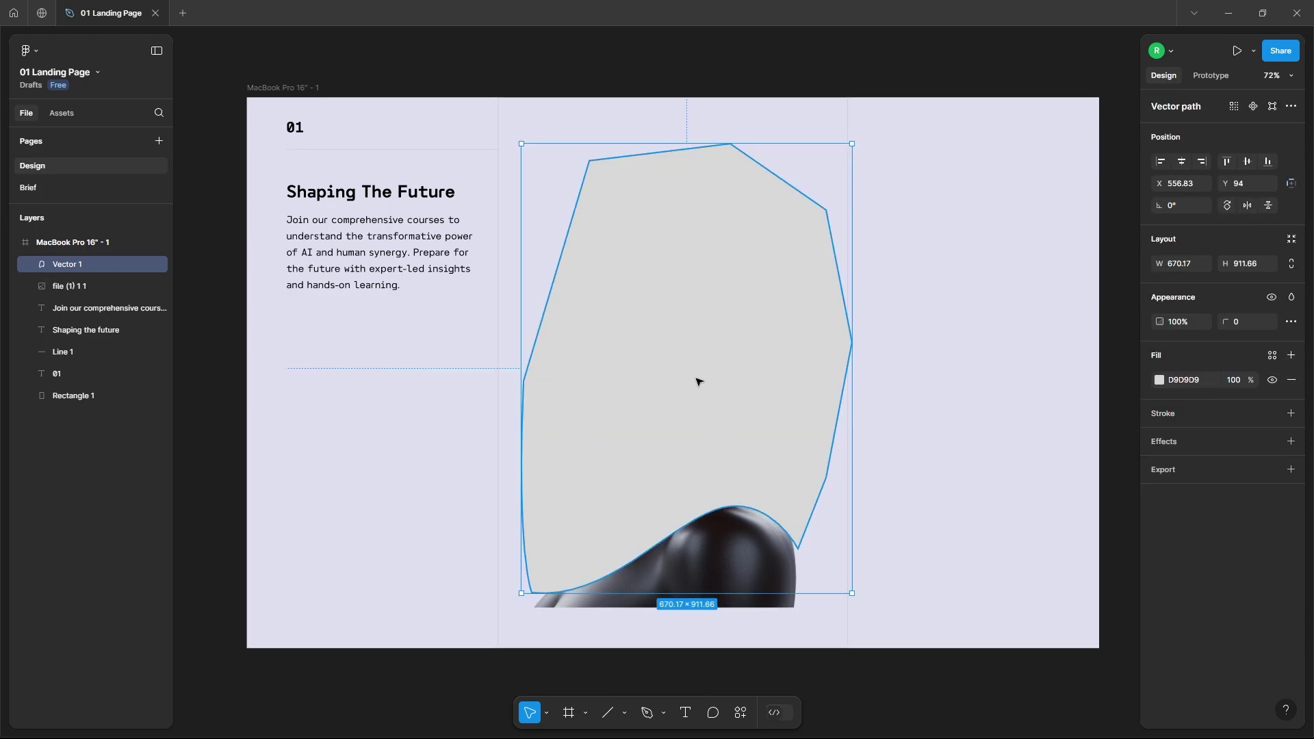
key(bracketleft)
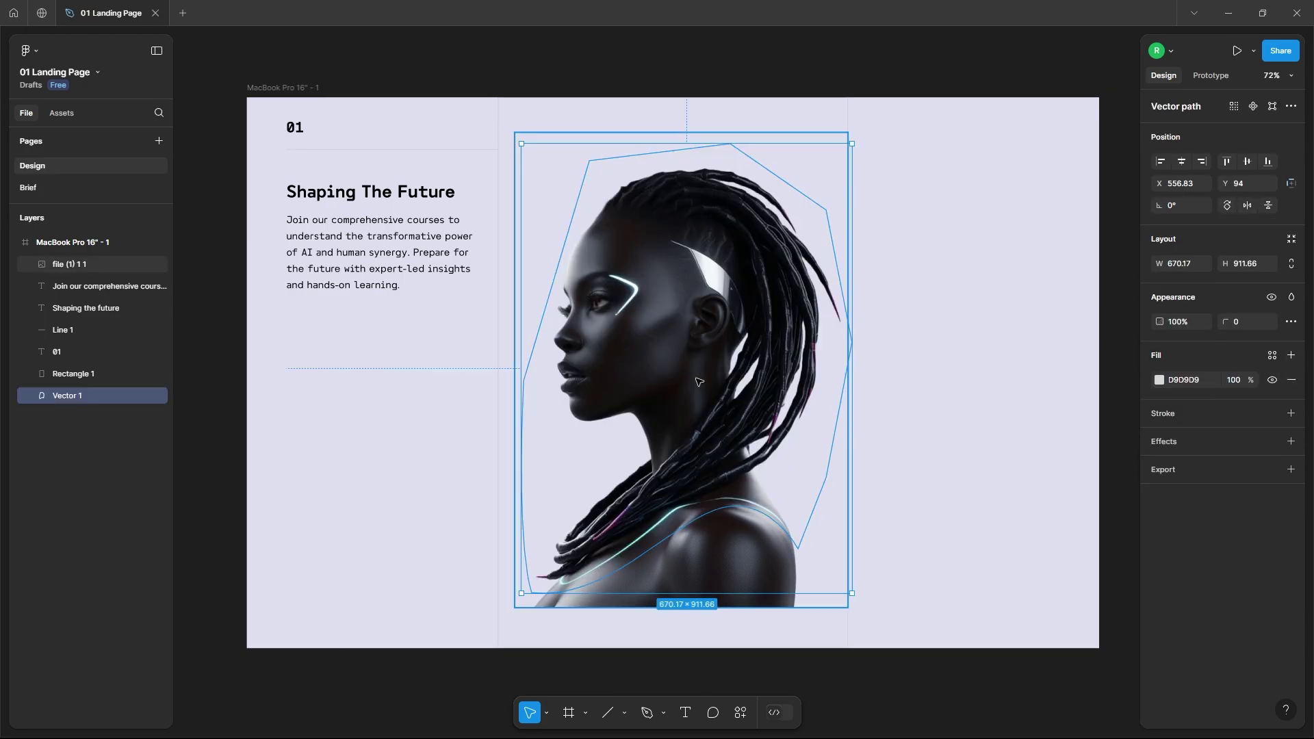
Select the portrait image together with the outline shape and use the shape as its mask
shift+click(594, 608)
right_click(641, 563)
mouse_move(661, 537)
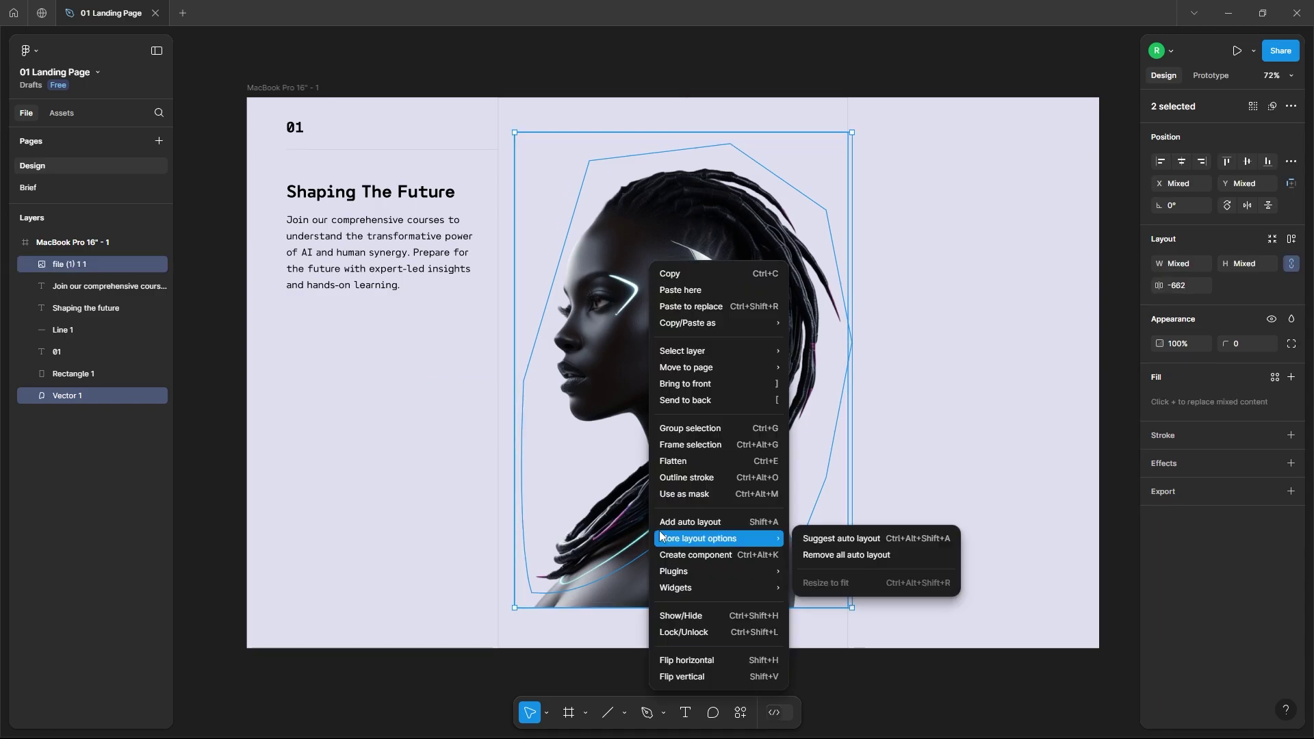
click(685, 493)
click(930, 599)
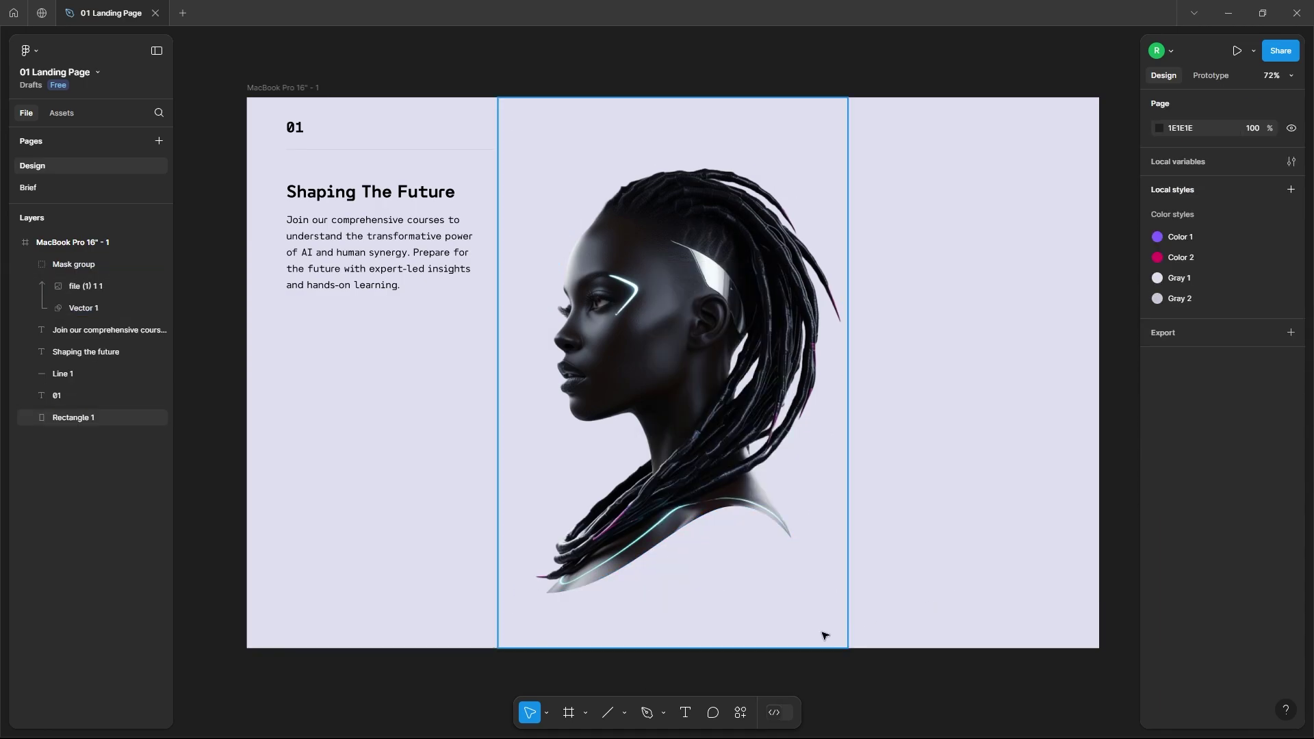
Draw a closed curved band with the Pen tool along the bust's cut-off lower edge, overlapping the shoulders
click(647, 712)
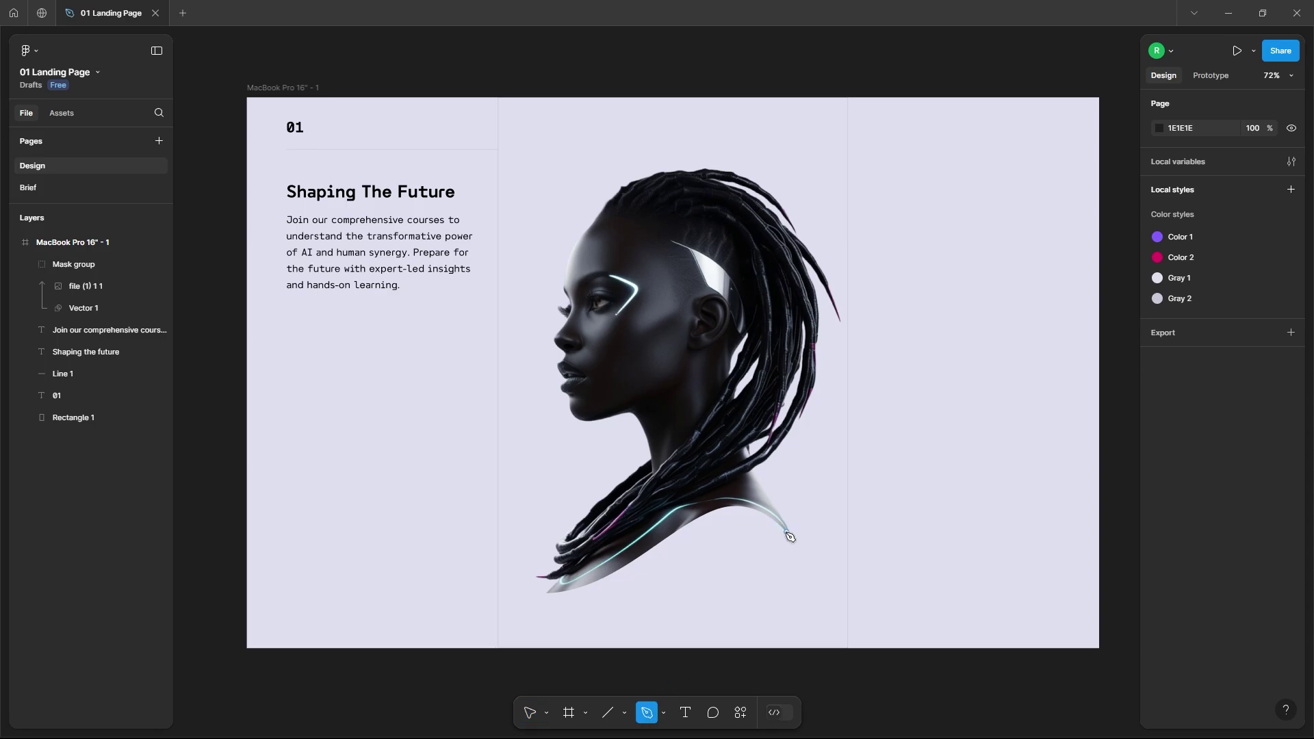
scroll(791, 537, up, 5)
click(792, 507)
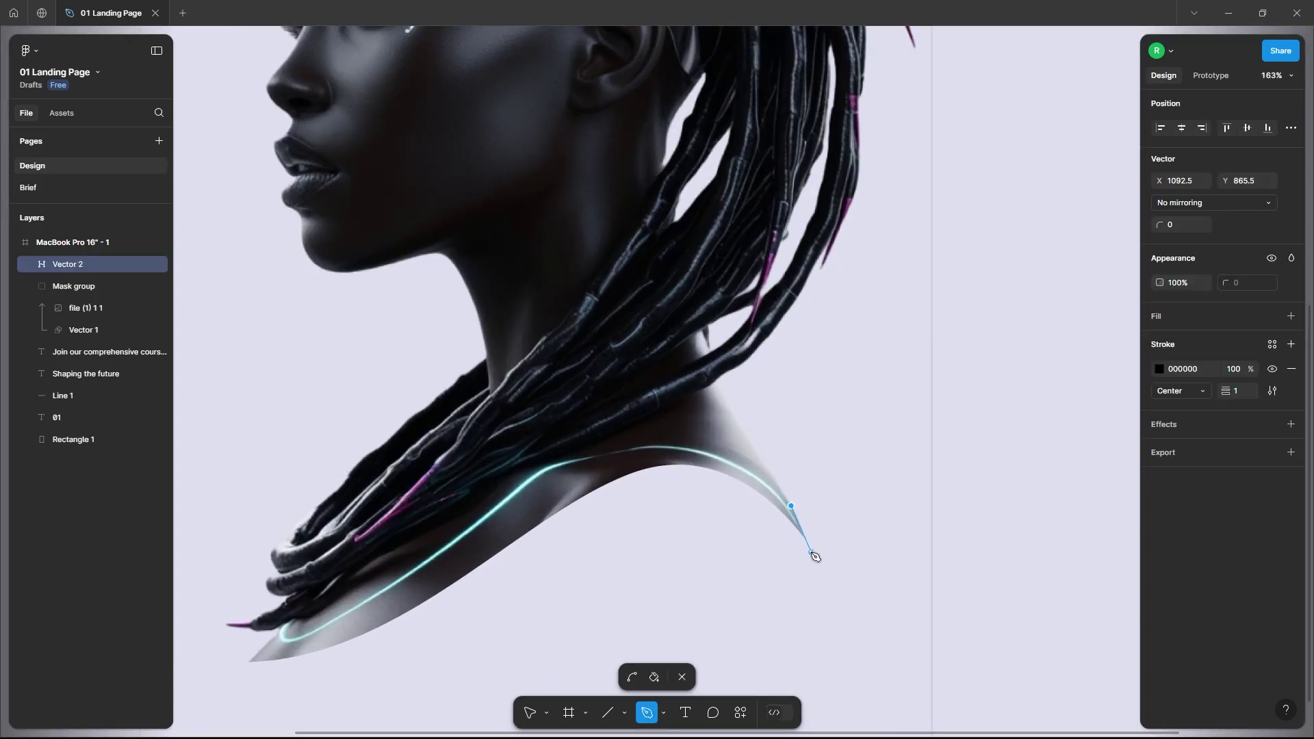
drag(812, 552, 816, 564)
drag(635, 486, 532, 542)
scroll(312, 704, down, 1)
drag(271, 666, 198, 654)
scroll(356, 532, up, 3)
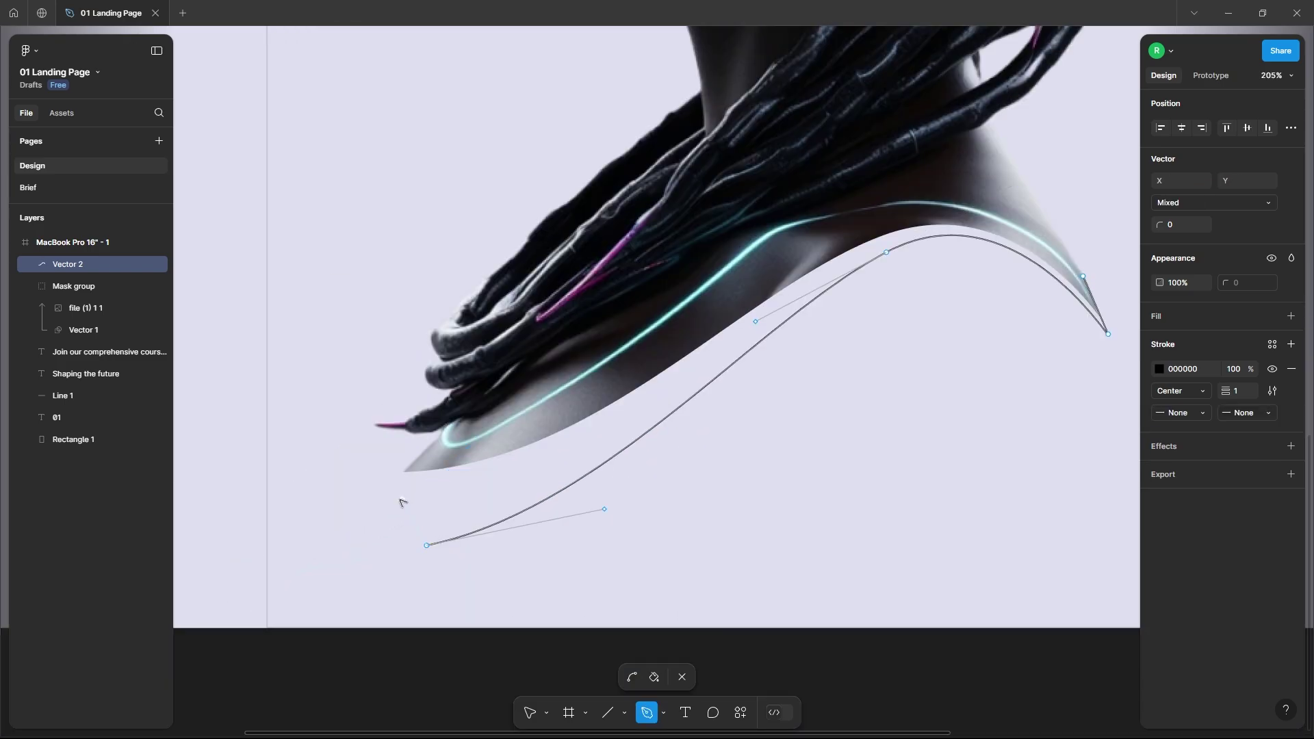
click(488, 428)
click(906, 194)
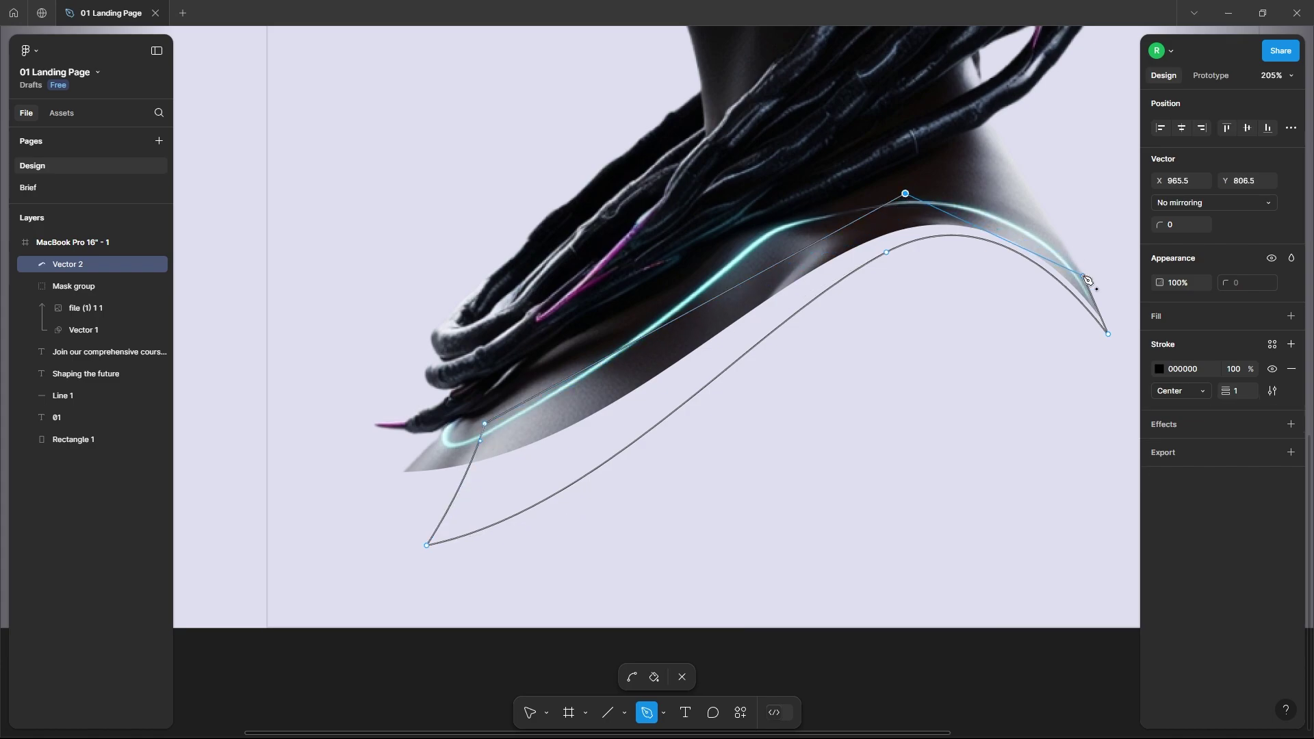
click(1032, 230)
click(1083, 276)
Adjust the band's left-hand points, moving its lower tip outward so the shape measures about 502 × 244
click(530, 713)
mouse_move(427, 545)
mouse_down()
mouse_move(396, 545)
mouse_move(413, 543)
mouse_up()
drag(485, 424, 471, 436)
drag(410, 539, 407, 536)
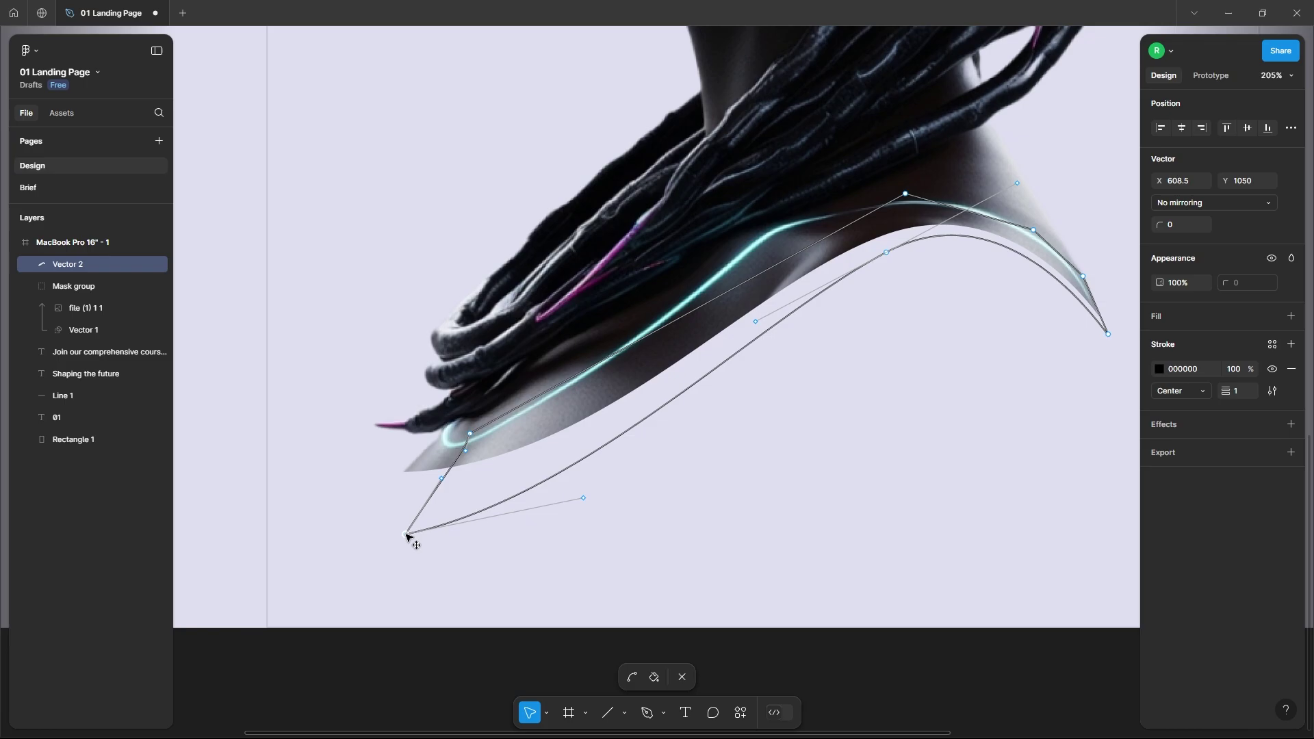
key(Escape)
Fill the band with the purple local color 845FFF and remove its stroke
ctrl+scroll(605, 520, down, 5)
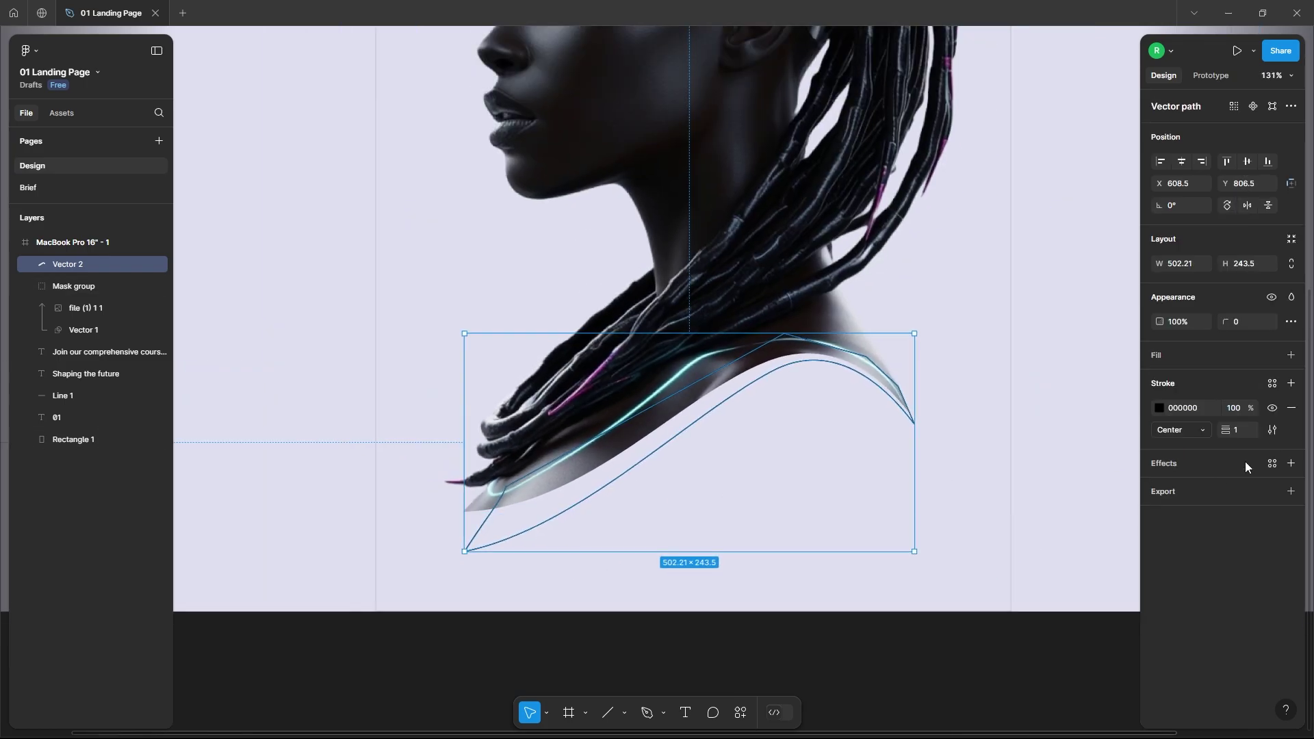
click(1291, 354)
click(1292, 438)
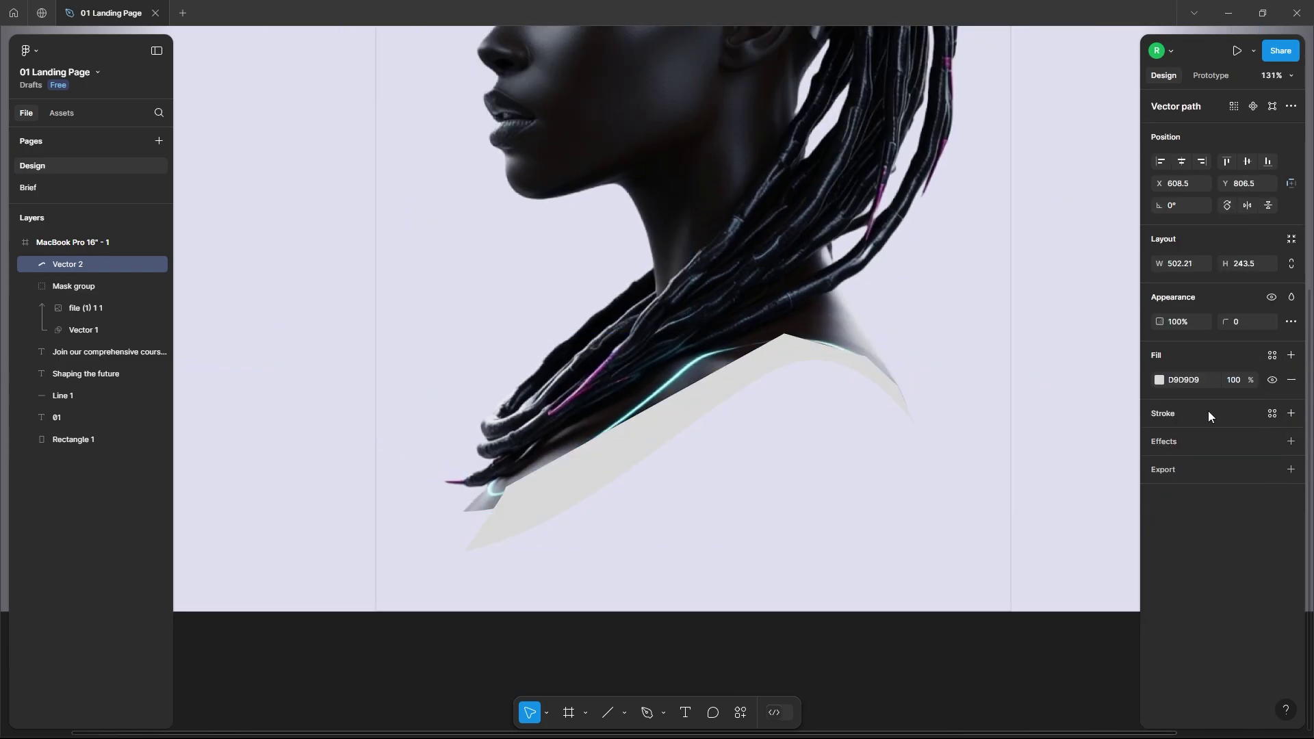
click(1159, 381)
click(992, 669)
ctrl+scroll(584, 556, down, 4)
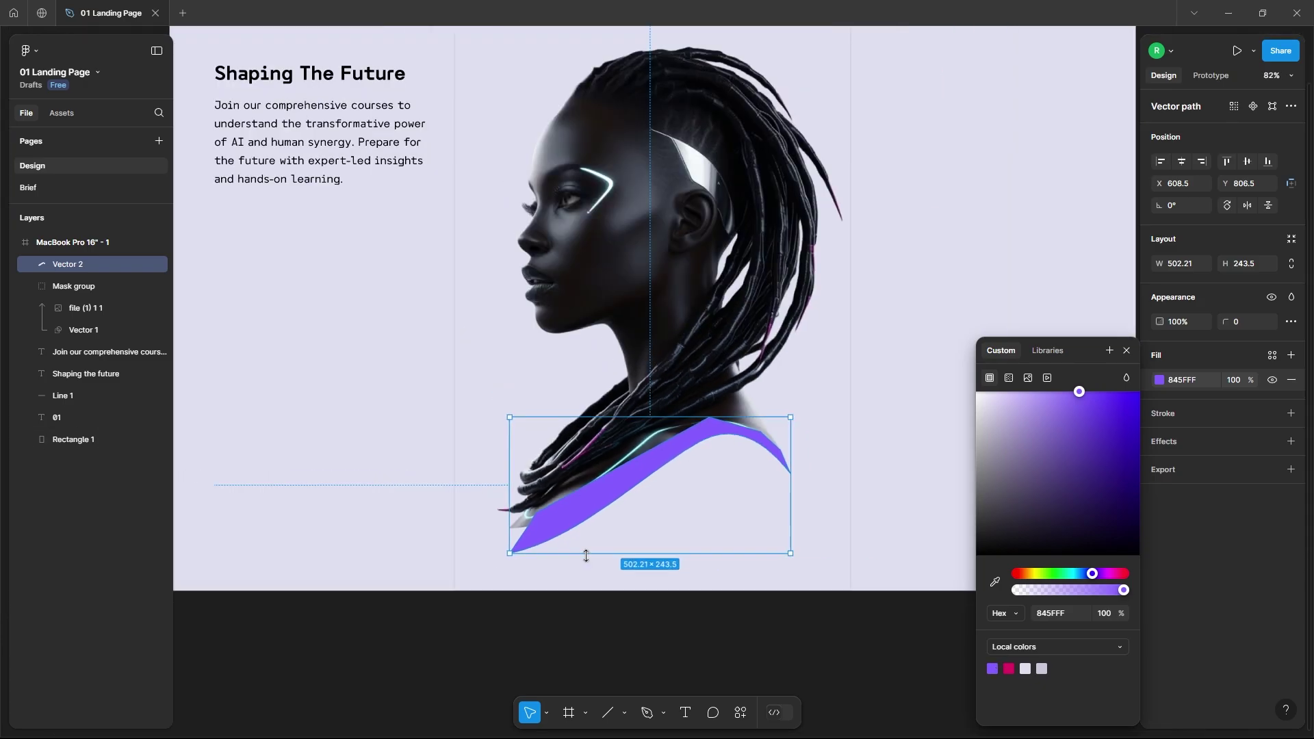
Arrange the purple band behind the masked portrait but directly above the background rectangle
key(ctrl+shift+[)
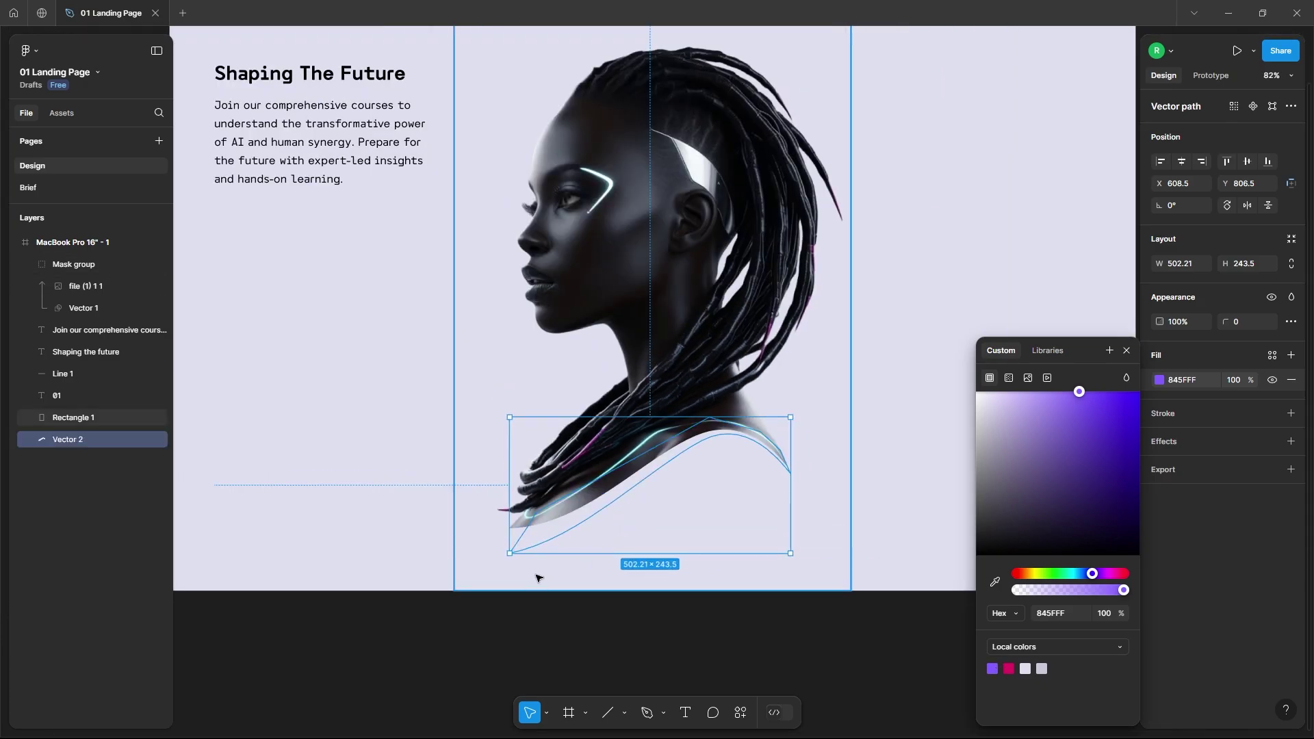
click(537, 578)
key(ctrl+shift+[)
click(636, 635)
Set the purple band's corner radius to 7
click(602, 503)
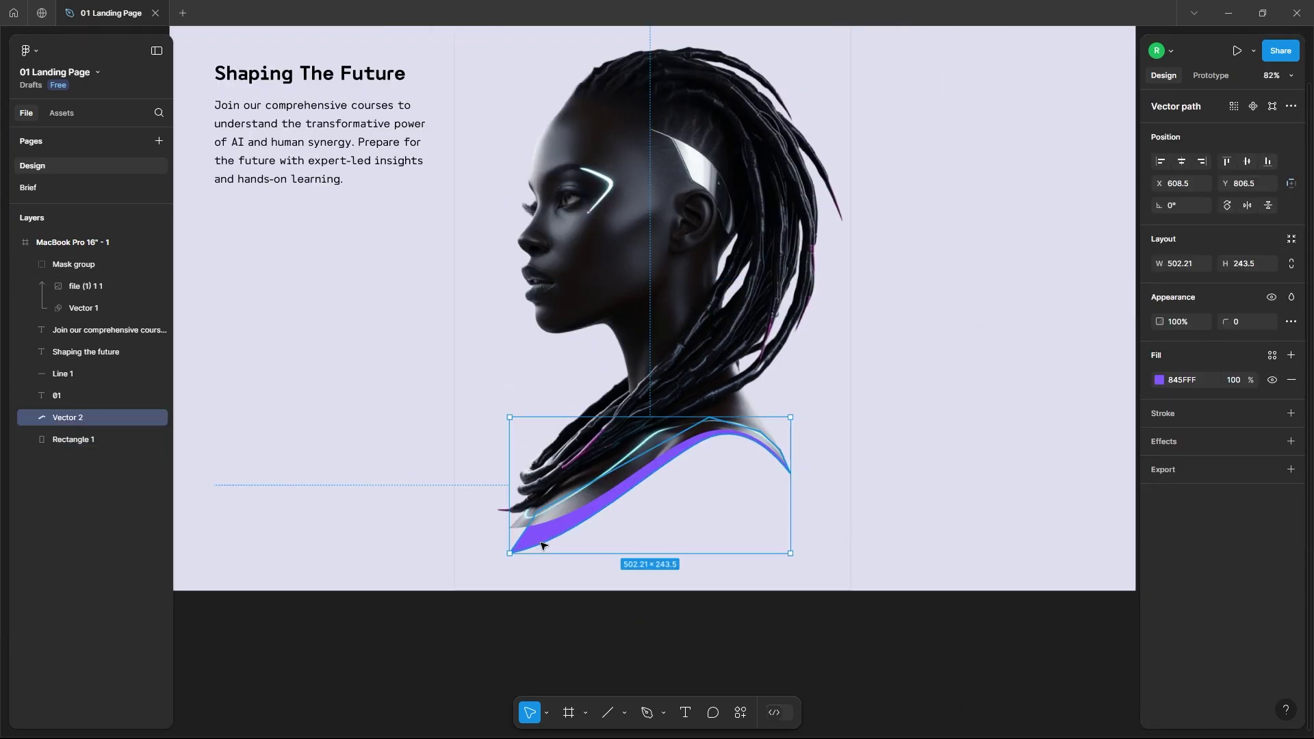
ctrl+scroll(947, 413, up, 2)
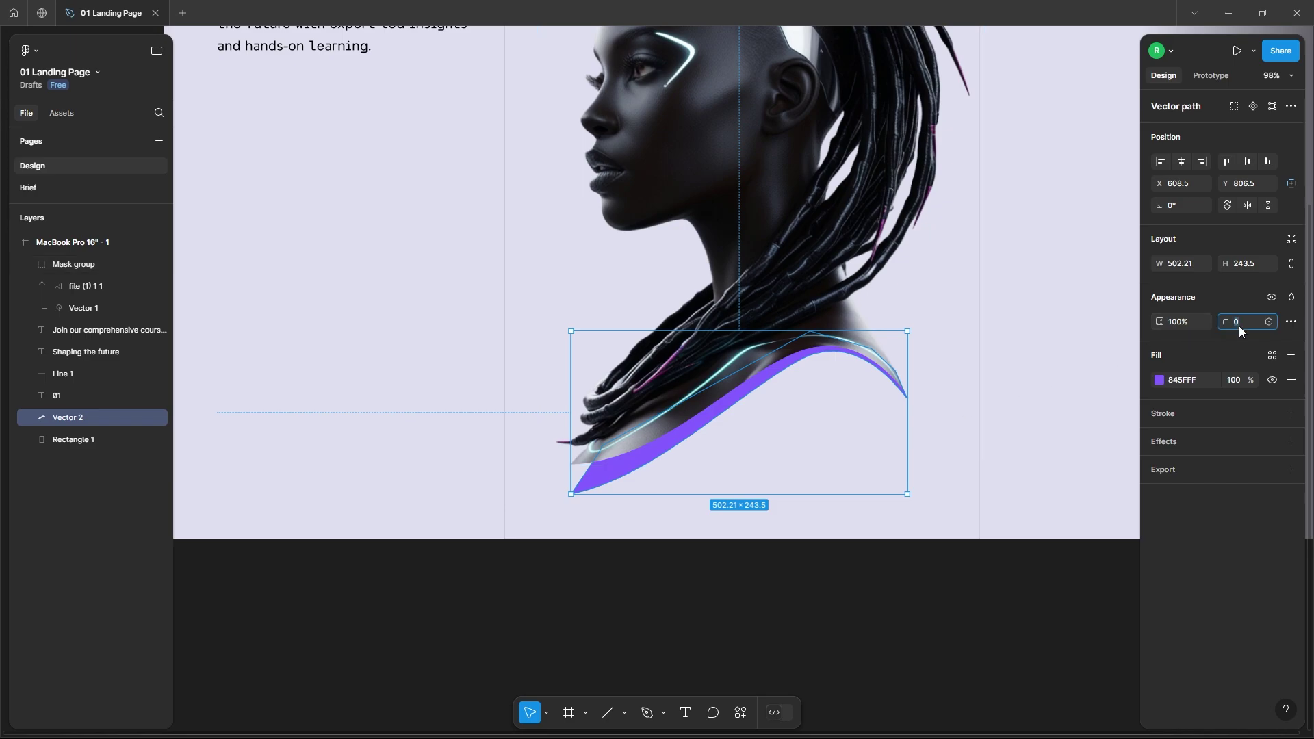
text(10)
key(Return)
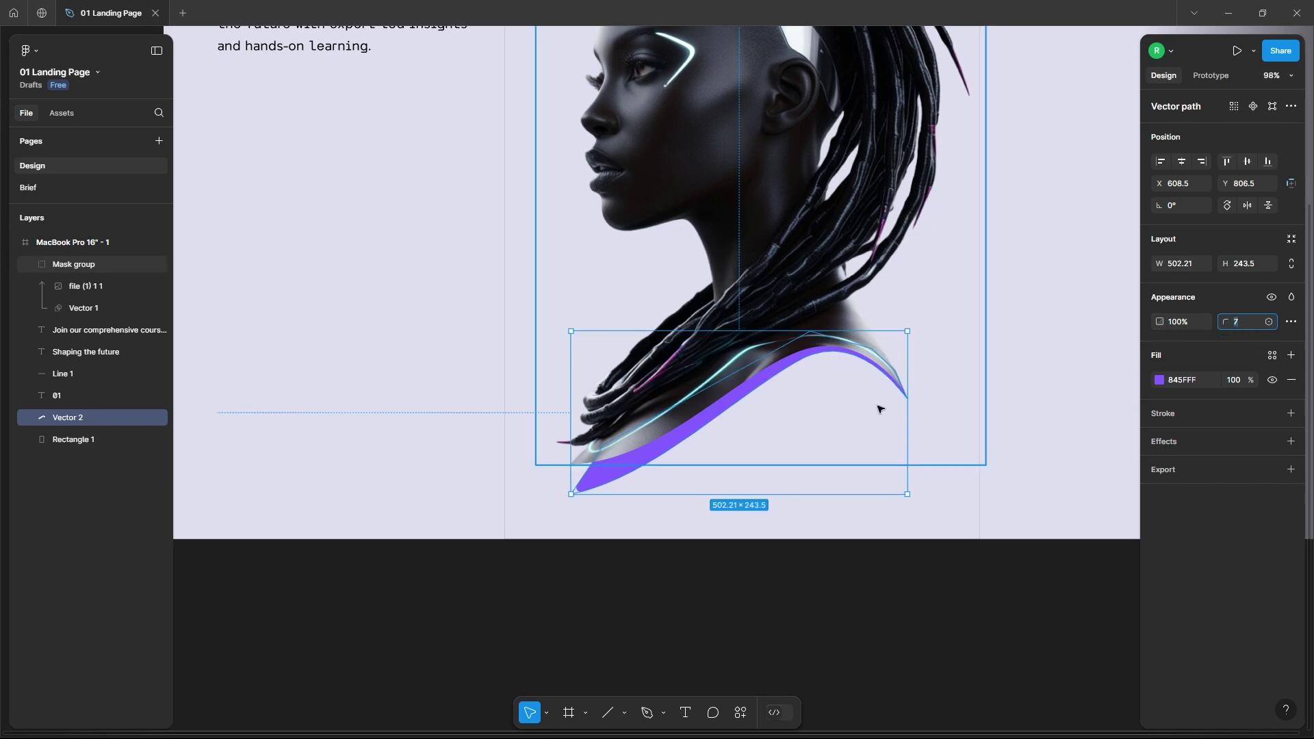
Move the purple band's lower-left tip point slightly downward to widen that end
double_click(579, 489)
drag(575, 494, 568, 512)
click(605, 543)
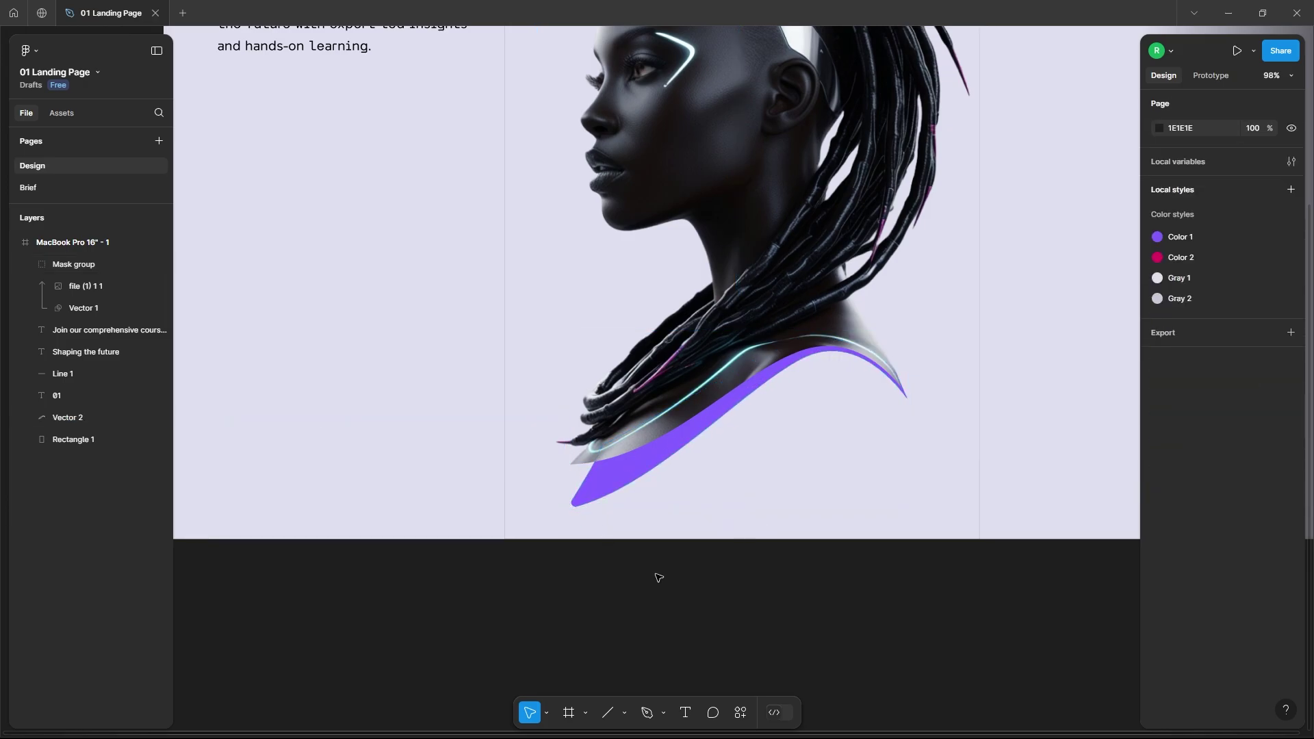
Group the masked portrait with the purple band and move the group to X 529, Y 0
scroll(725, 536, down, 5)
key(ctrl+z)
shift+click(726, 361)
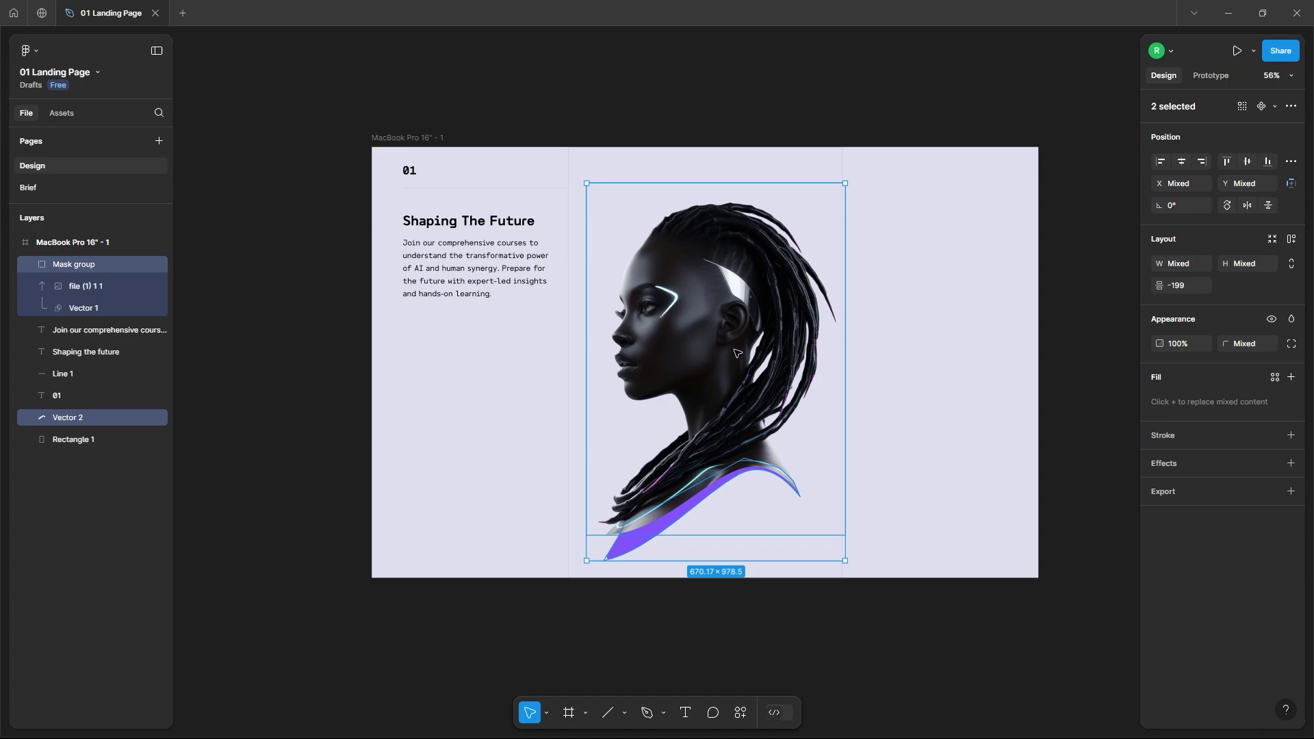
key(ctrl+g)
drag(725, 361, 752, 335)
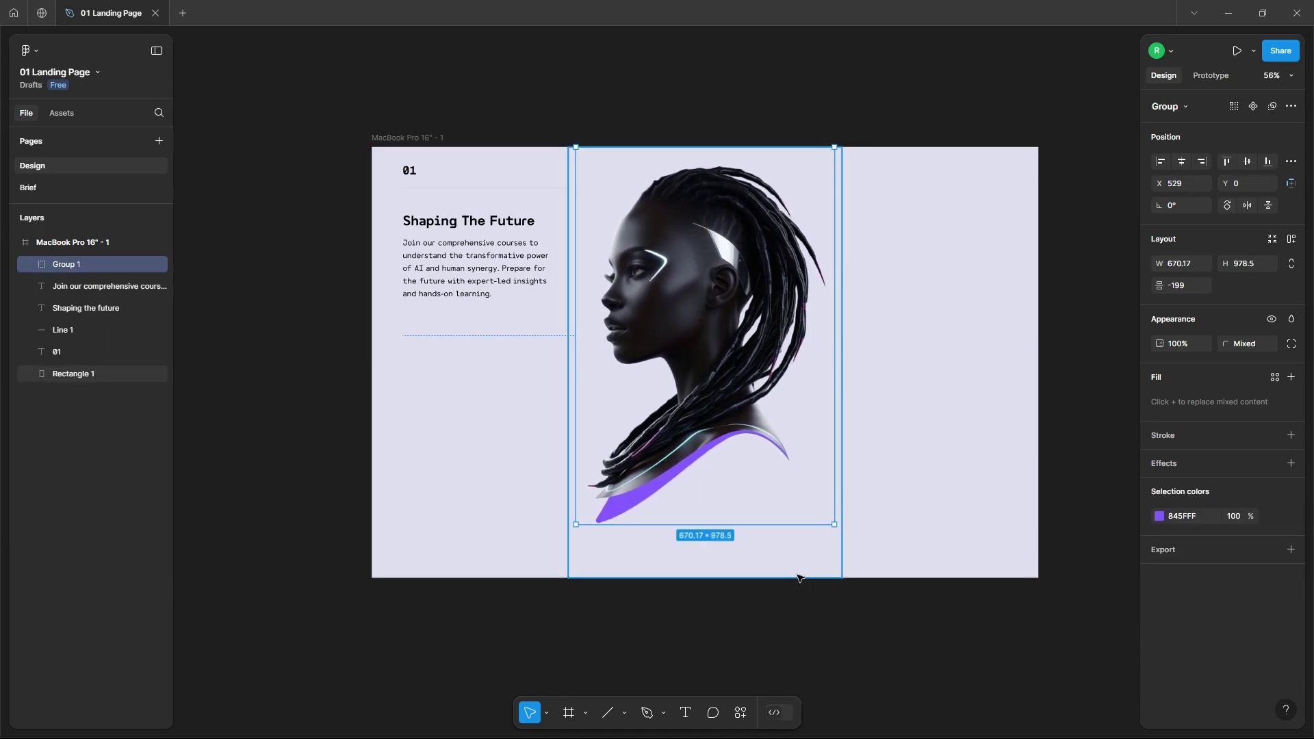
key(Escape)
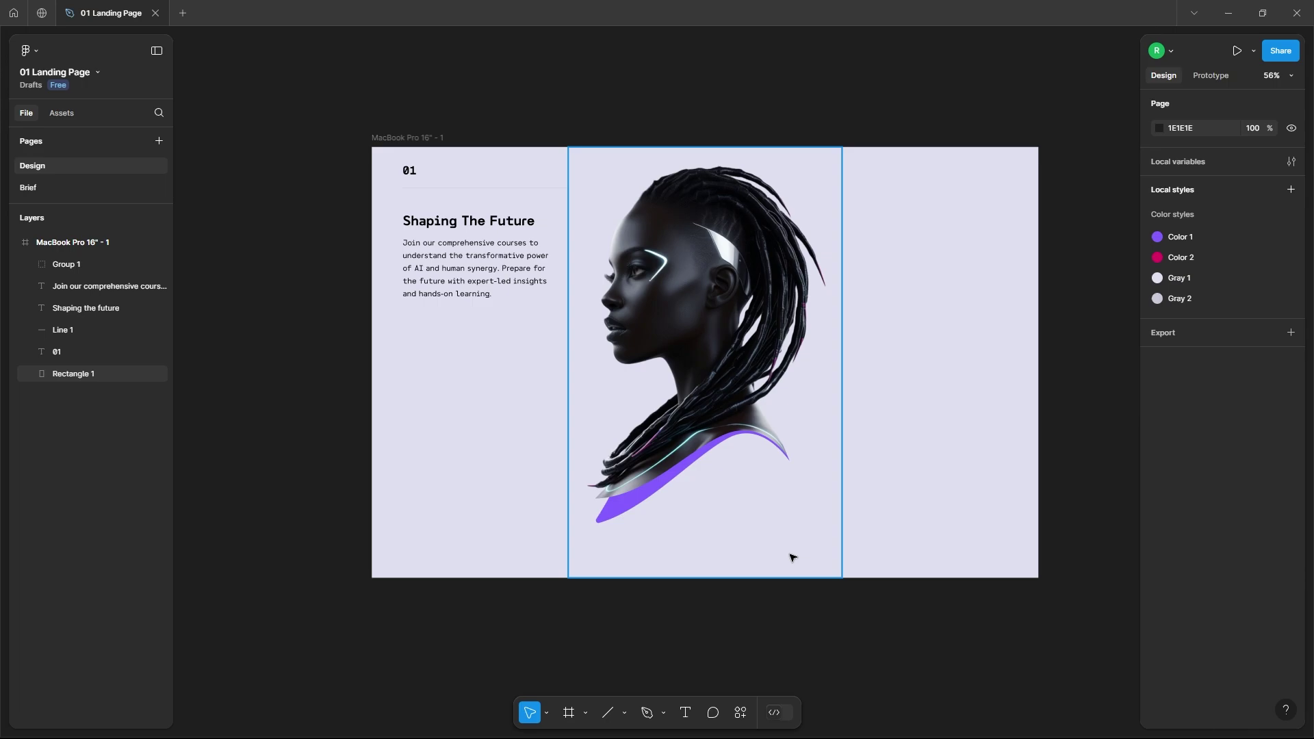
Place a copy of the center column's background rectangle on the empty canvas below the frame, at X 740, Y 777
scroll(792, 558, down, 5)
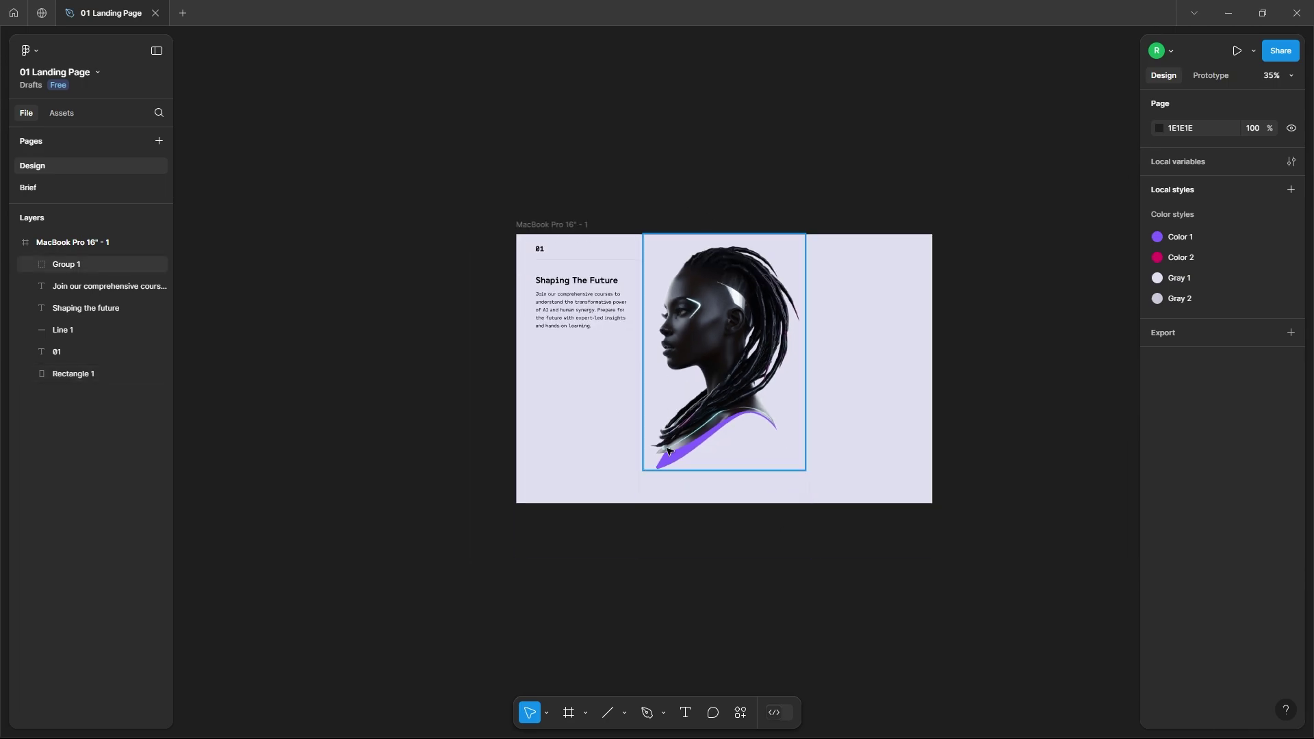
drag(683, 496, 956, 701)
key(Escape)
scroll(1109, 625, down, 2)
scroll(1123, 637, up, 4)
scroll(1103, 612, down, 1)
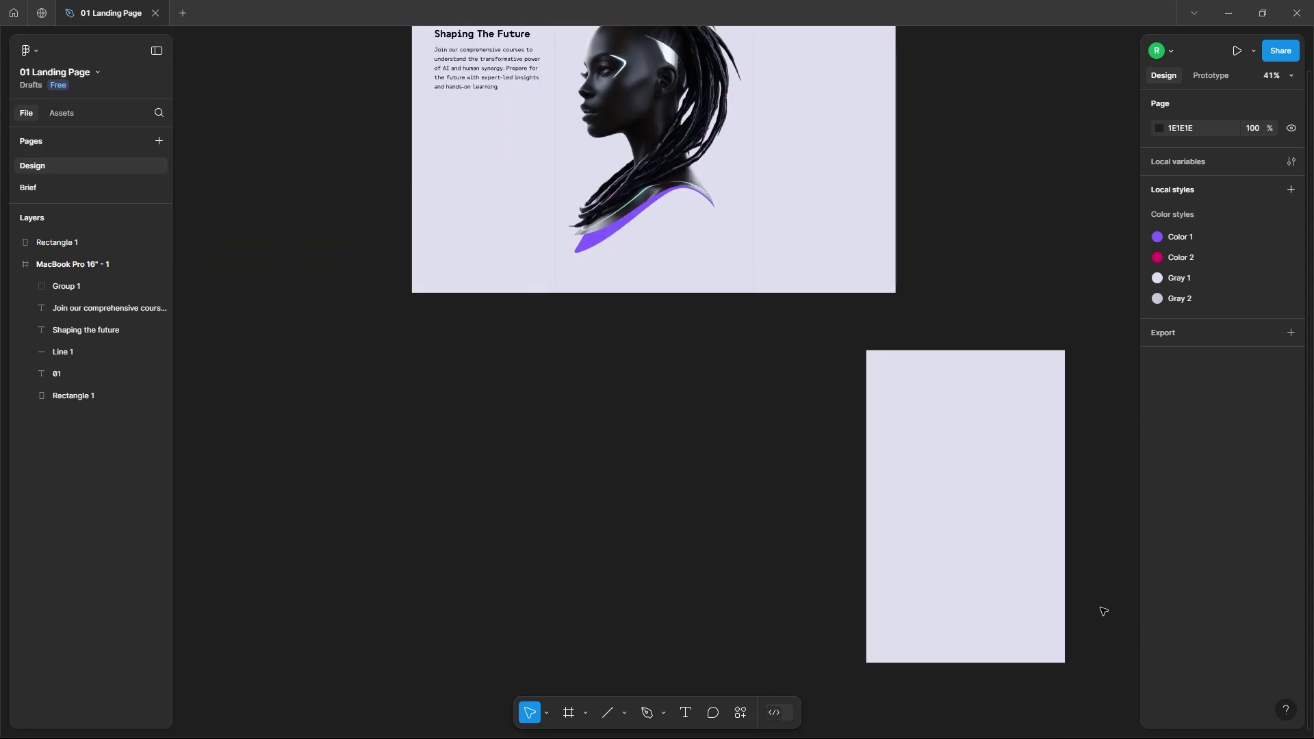
Draw a 147 × 147 circle on the rectangle copy's top edge and fill it with the pink local color DA1262
scroll(1087, 573, down, 1)
click(625, 712)
click(640, 625)
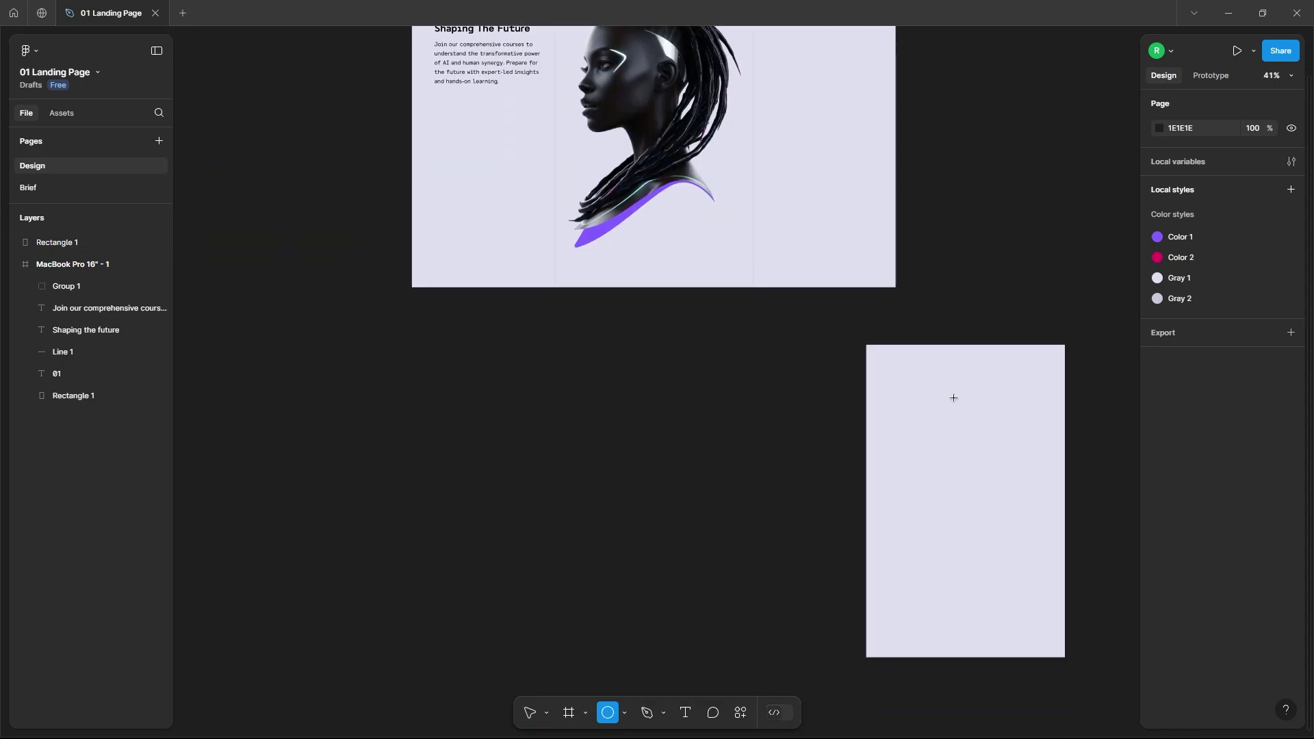
mouse_move(925, 326)
mouse_down()
mouse_move(967, 368)
mouse_move(967, 331)
mouse_move(980, 338)
mouse_up()
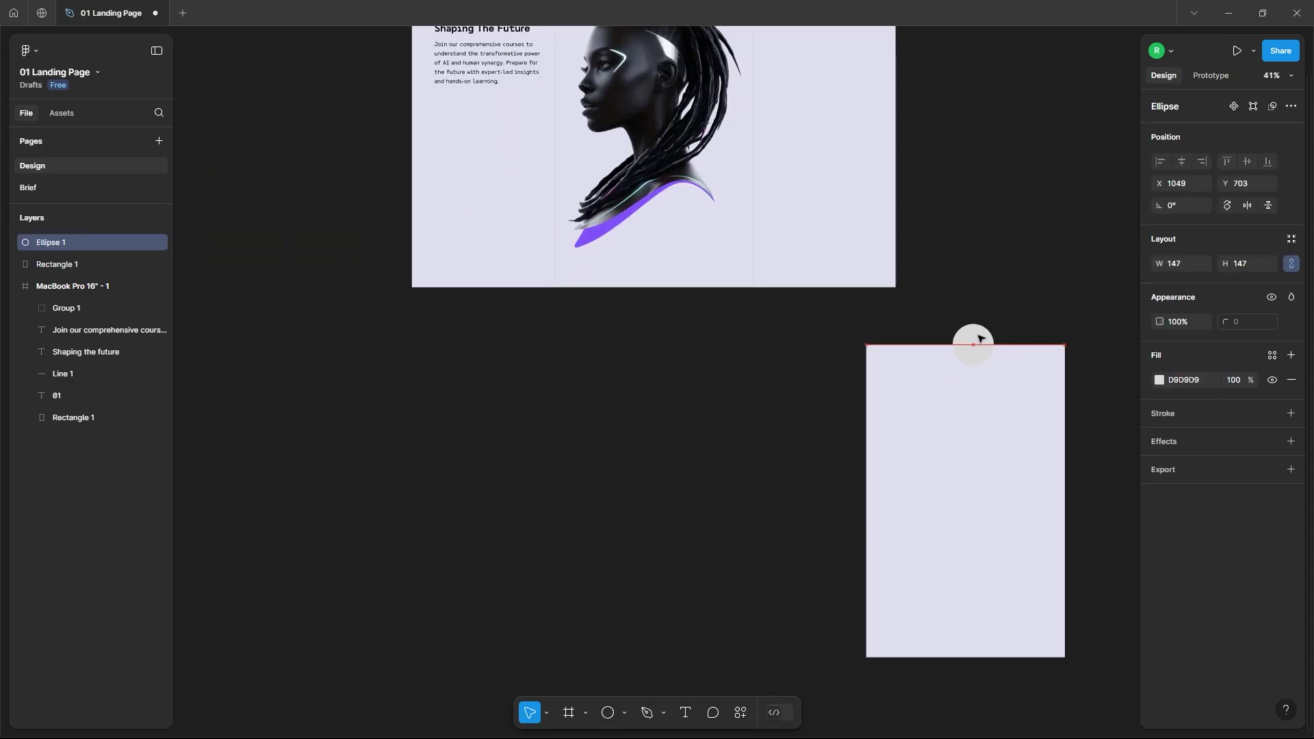
click(1158, 380)
click(1009, 669)
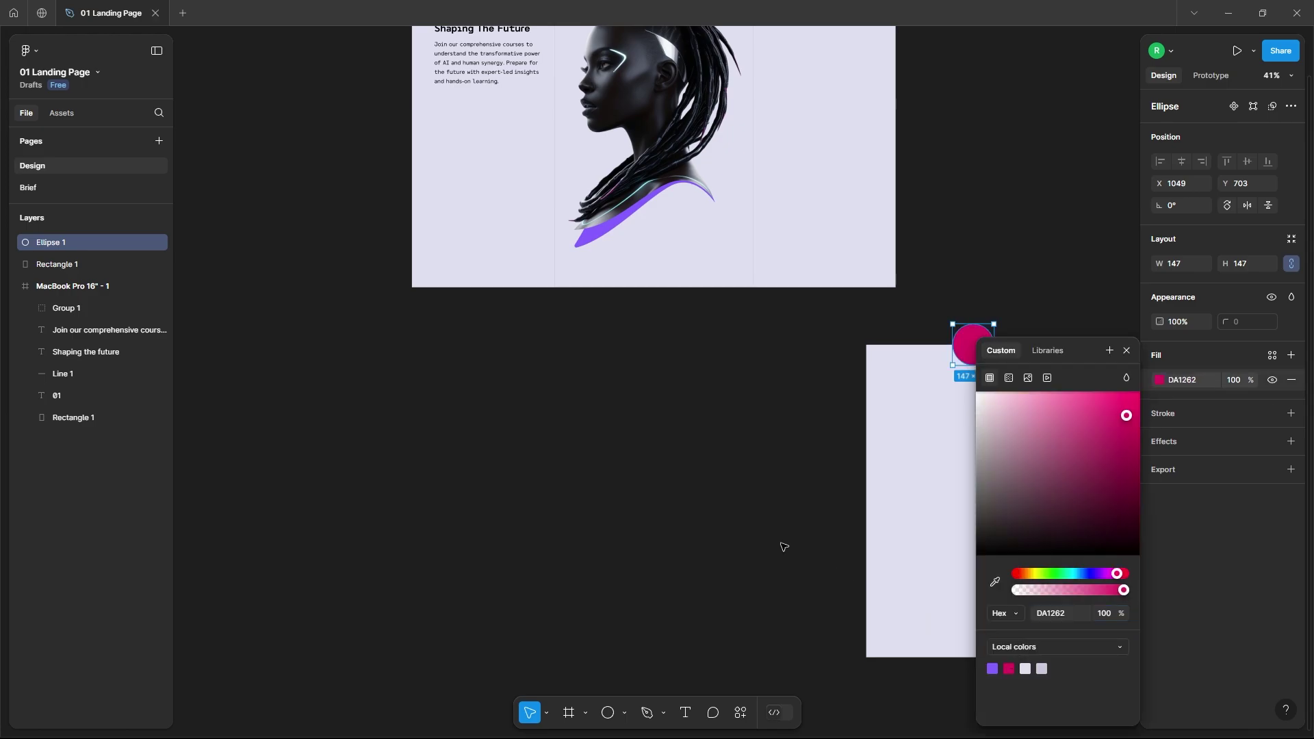
click(780, 543)
Shift the pink circle right to X 1147, Y 683 and give it a layer blur of 174
scroll(780, 542, down, 2)
scroll(988, 513, up, 5)
drag(826, 284, 866, 276)
click(1291, 442)
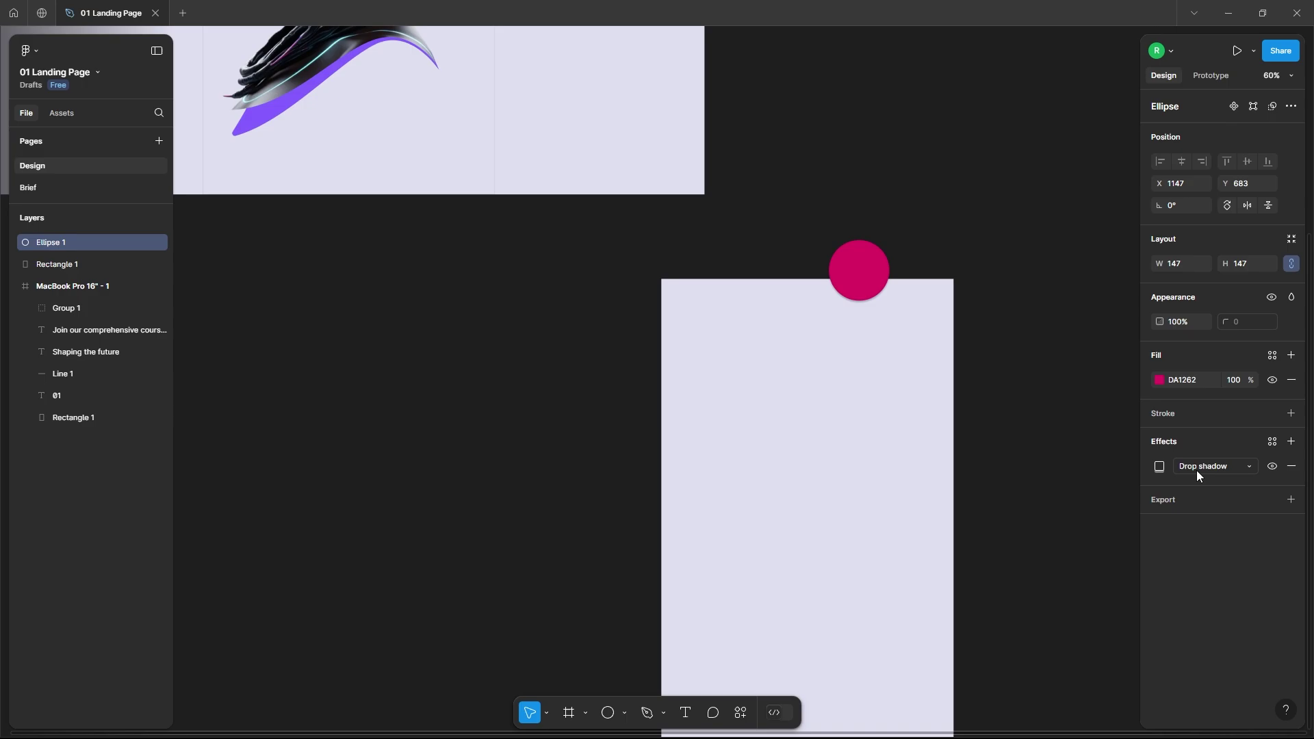
click(1250, 468)
click(1212, 479)
click(1160, 466)
click(1081, 502)
text(174)
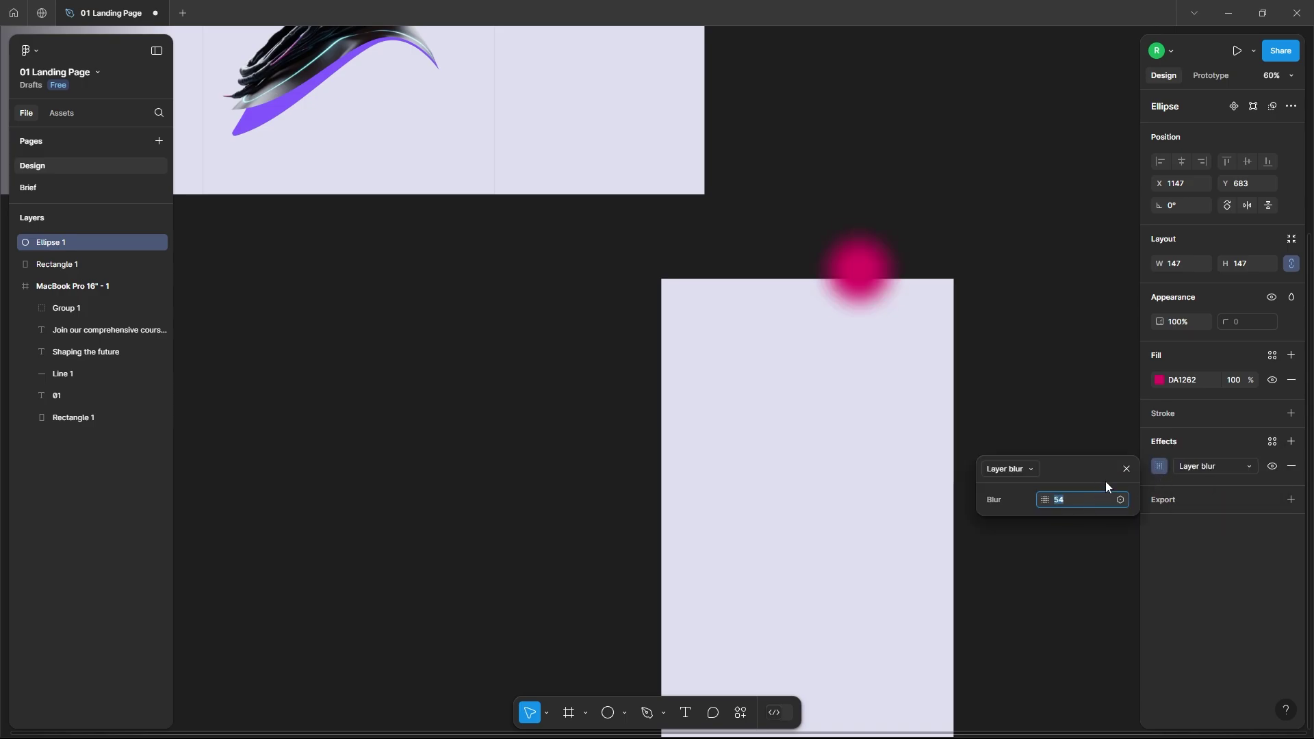
key(Return)
Duplicate the blurred pink circle near the rectangle copy's upper-right corner and enlarge the duplicate to 208 × 208
drag(859, 272, 920, 298)
key(Escape)
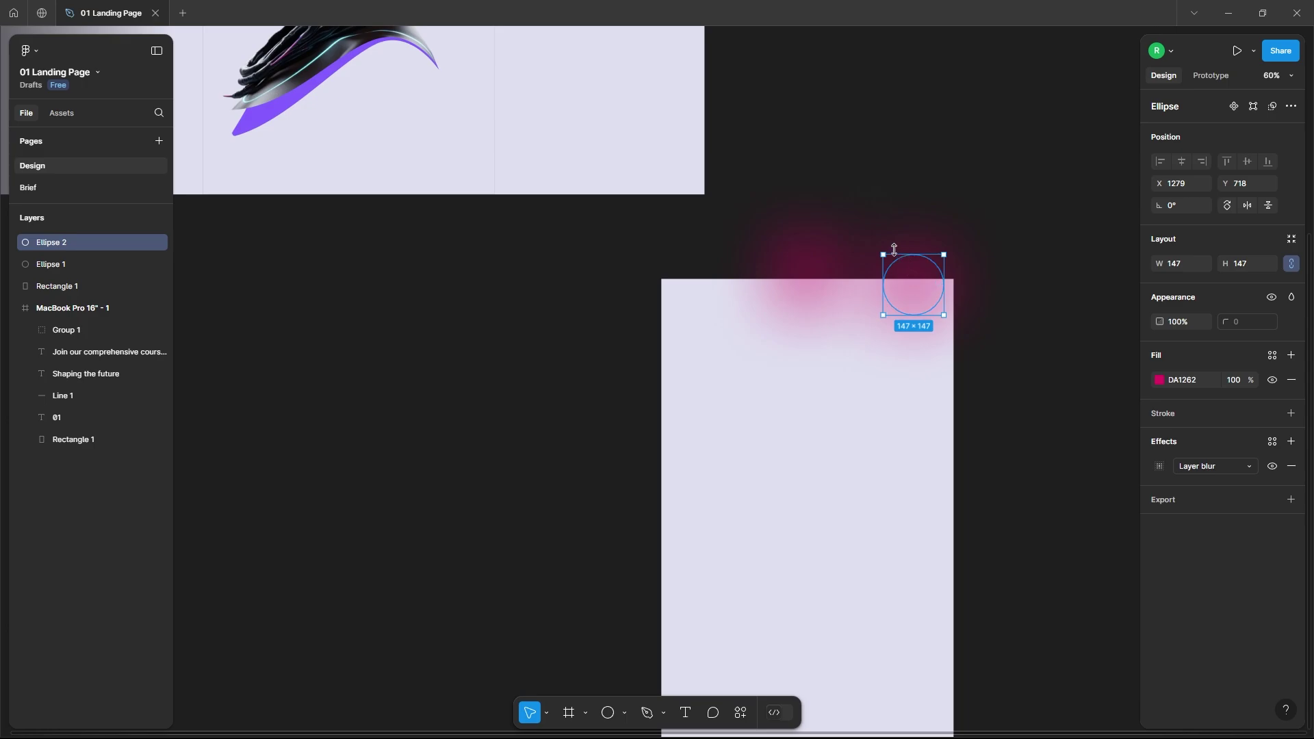
drag(894, 250, 907, 229)
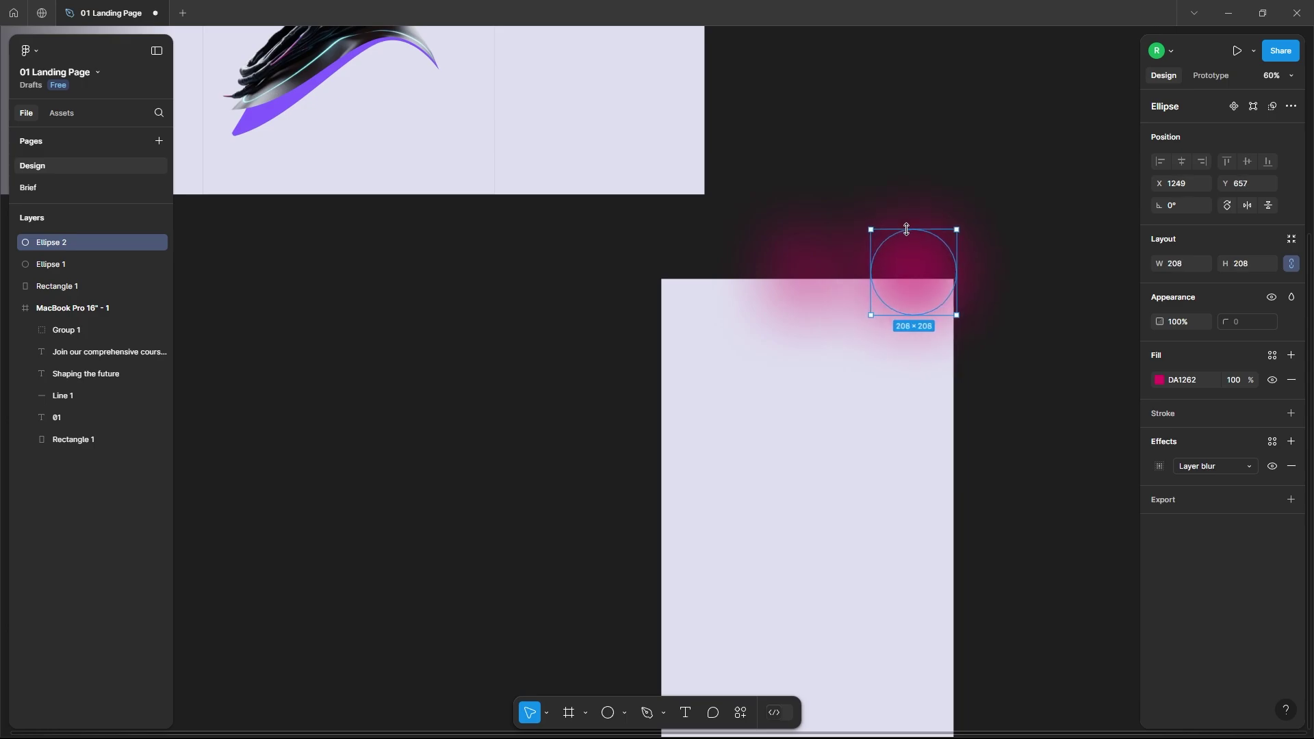
Fill the duplicated circle with the purple local color 845FFF and enlarge it to 239 × 239
click(1160, 380)
click(992, 668)
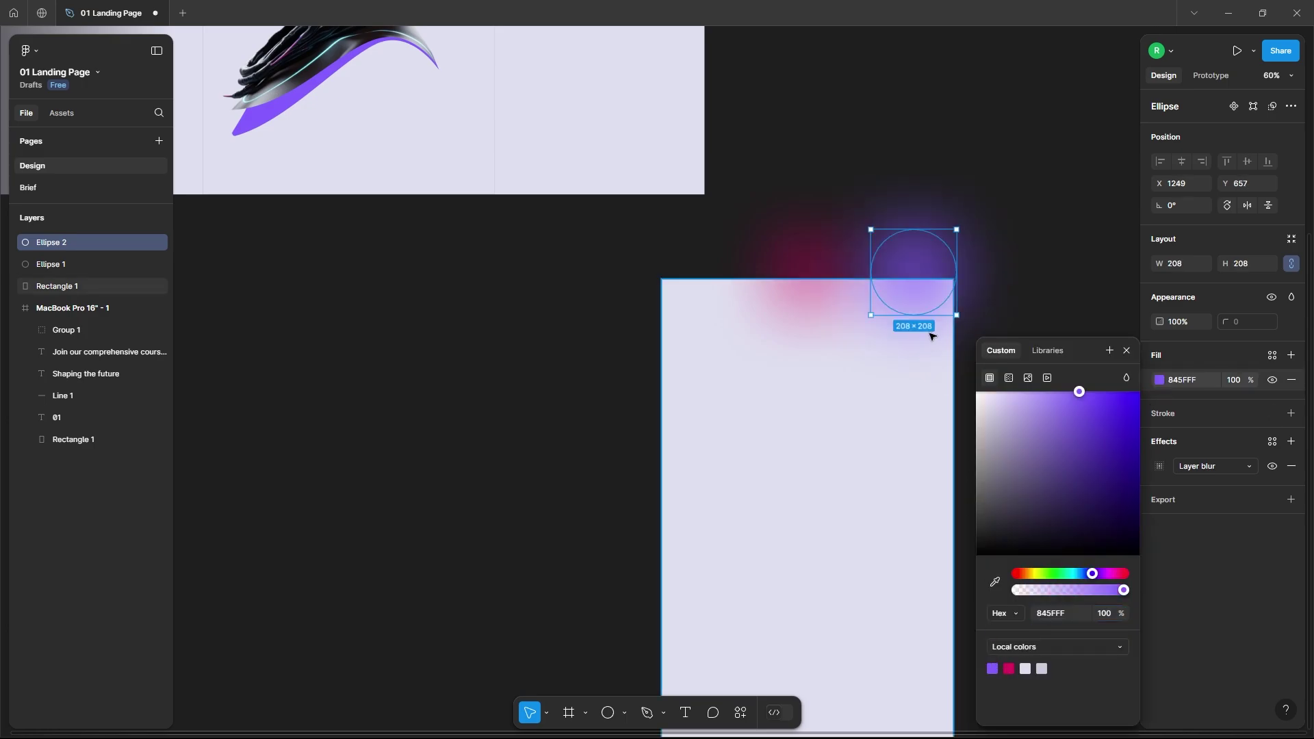
drag(918, 261, 882, 205)
click(646, 270)
scroll(622, 285, down, 3)
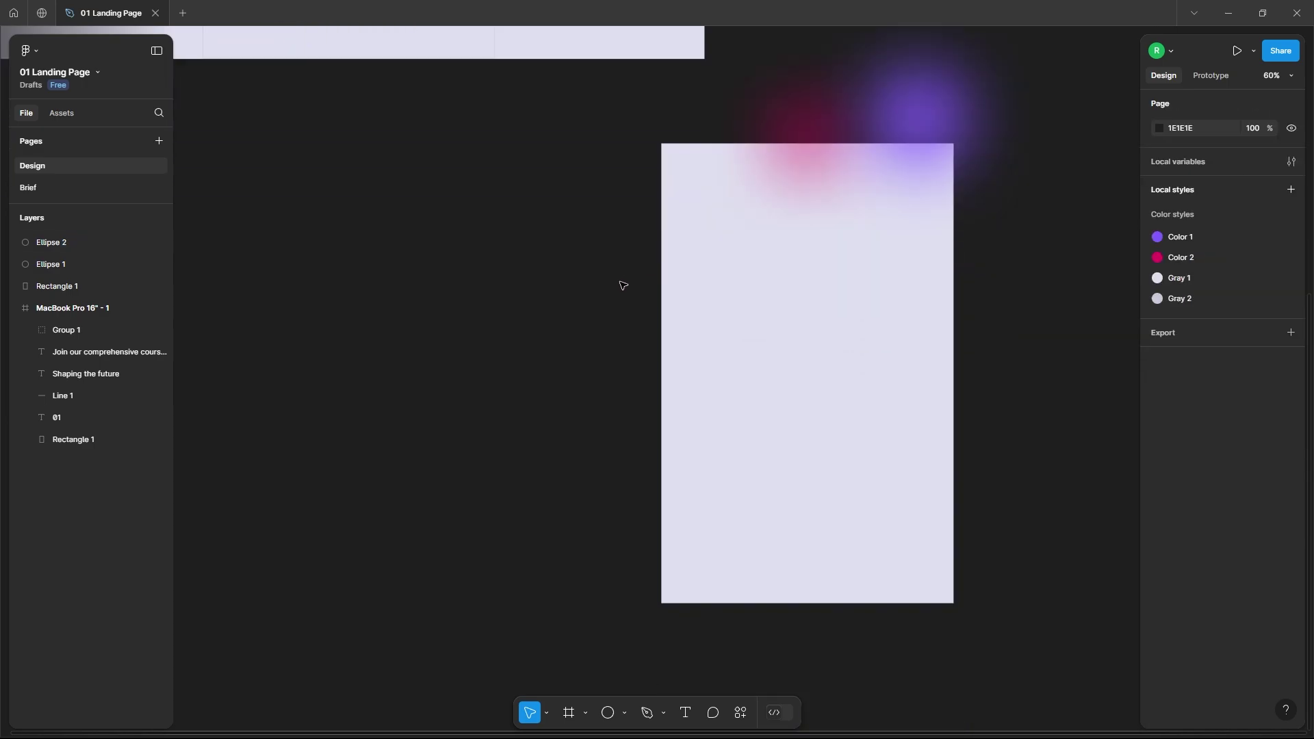
Remove the rectangle copy's fill and rearrange the two glows at its upper-right corner, enlarging the purple one to 291 × 291
click(828, 413)
click(1292, 380)
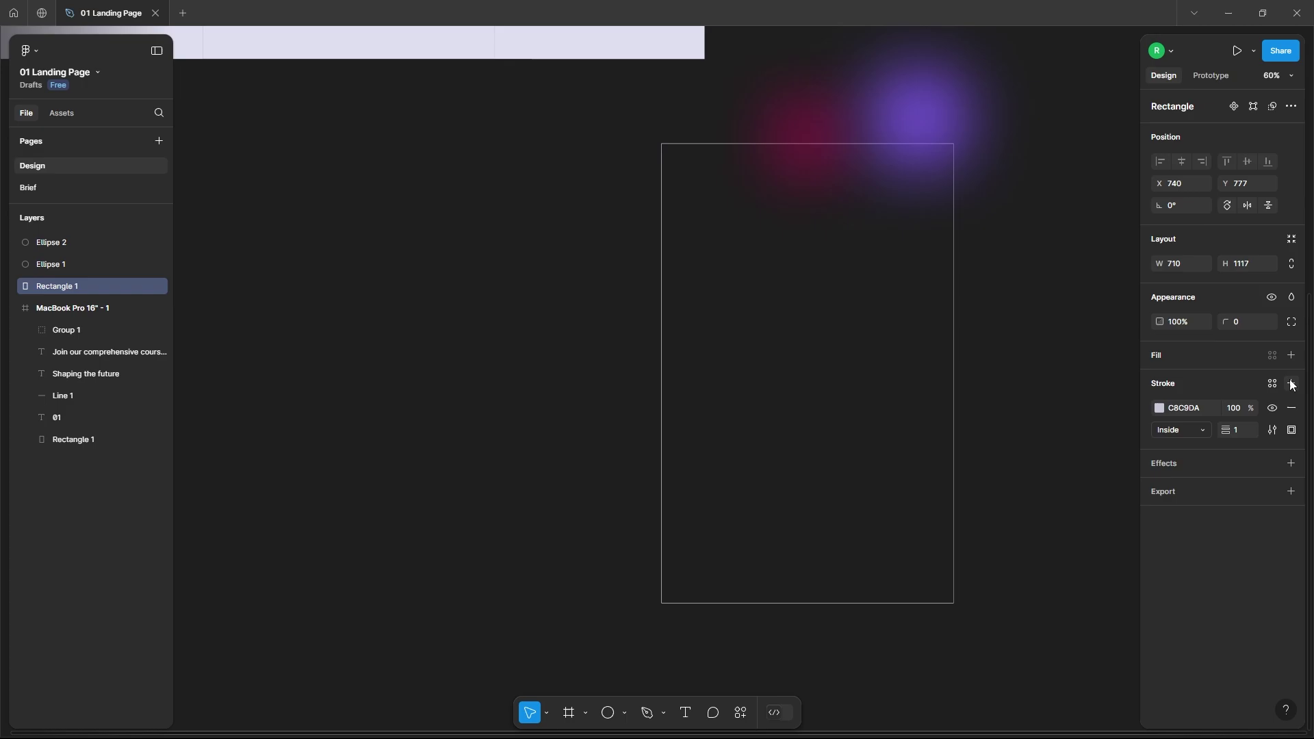
drag(934, 102, 962, 80)
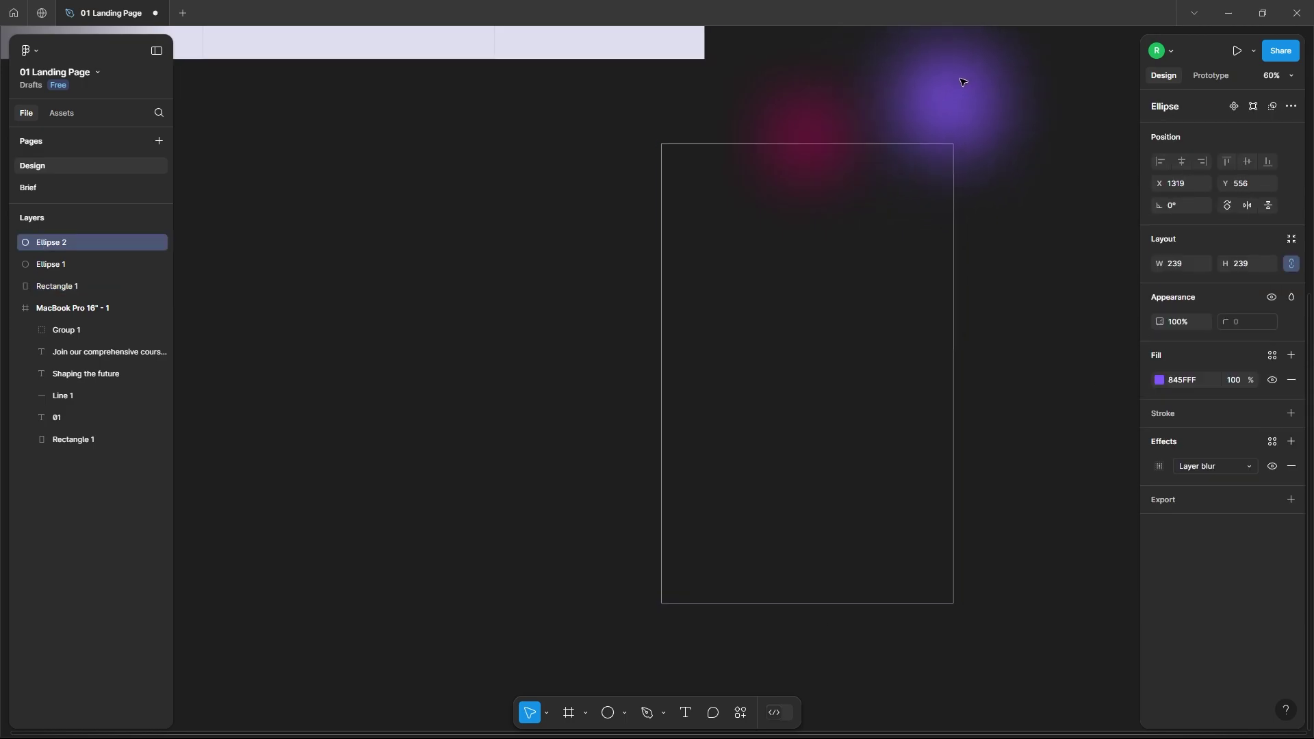
scroll(992, 137, up, 3)
drag(997, 188, 1018, 166)
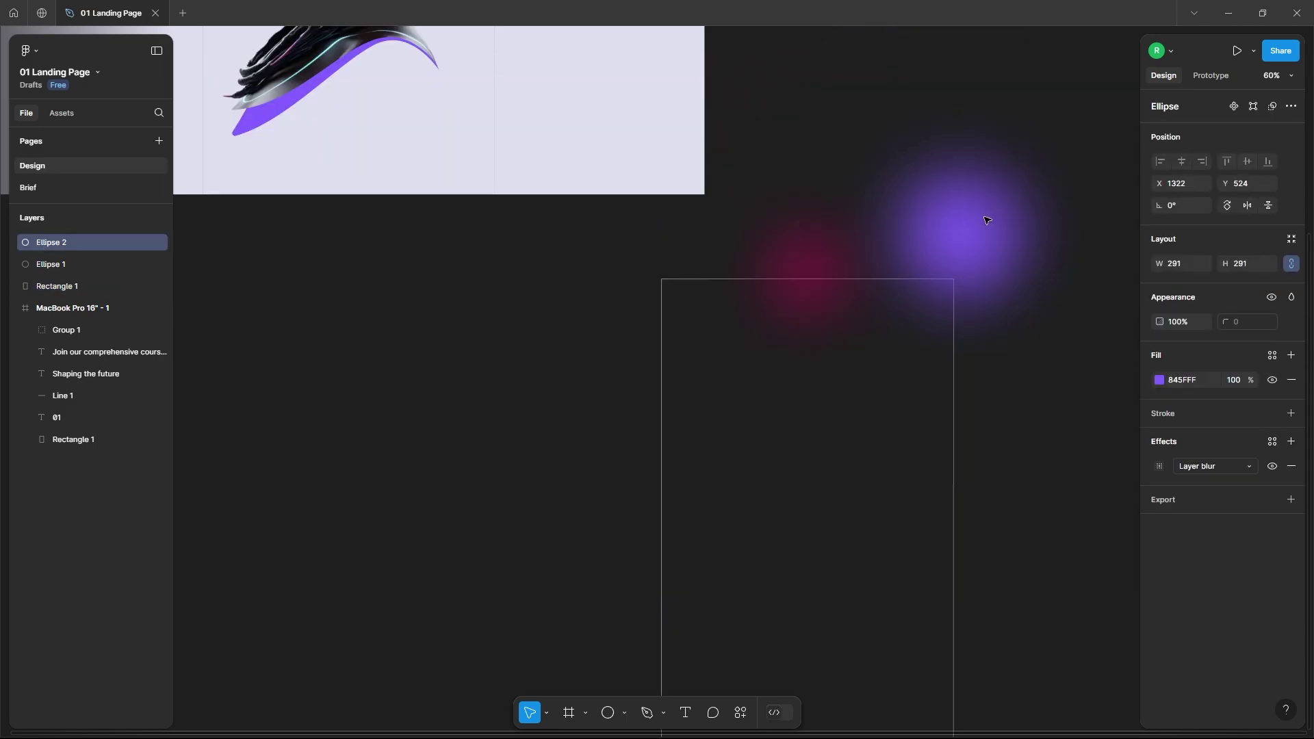
drag(814, 265, 855, 238)
scroll(1009, 240, down, 4)
click(1009, 241)
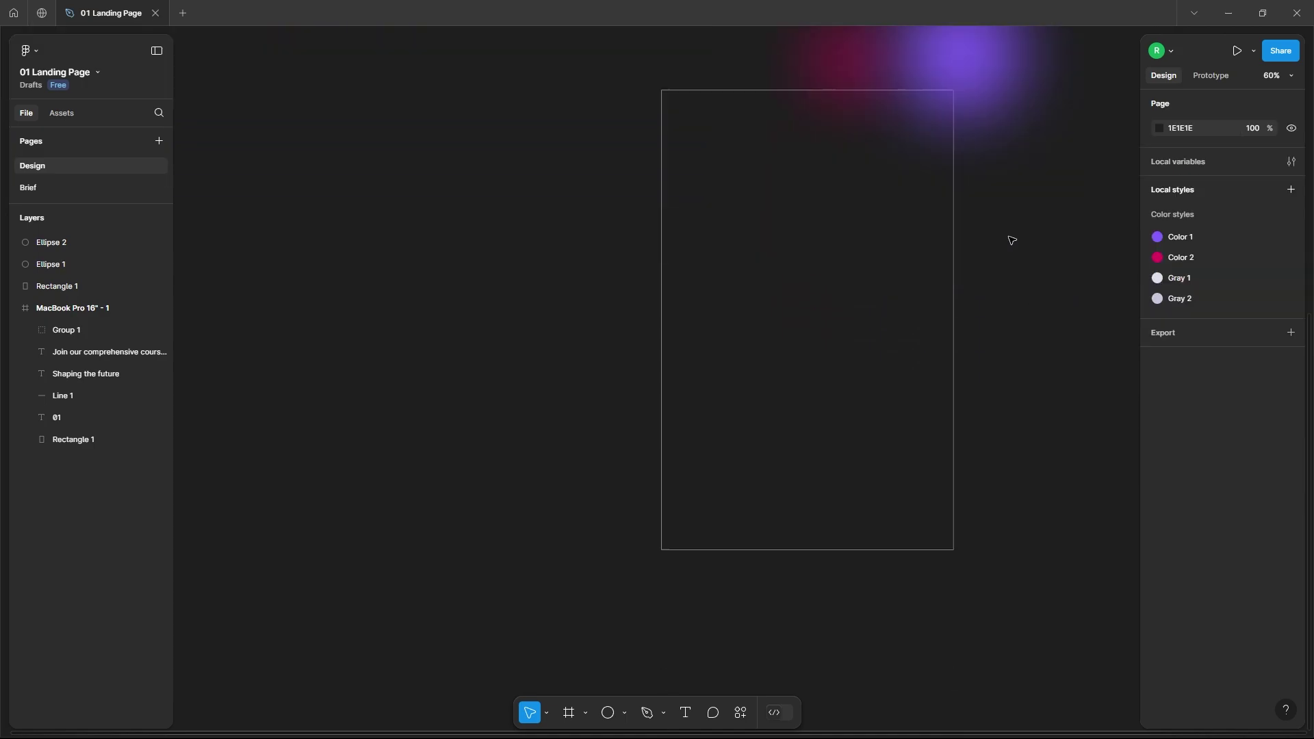
Duplicate the purple glow at the rectangle copy's lower-right corner and raise the duplicate's layer blur to 344
drag(968, 48, 960, 582)
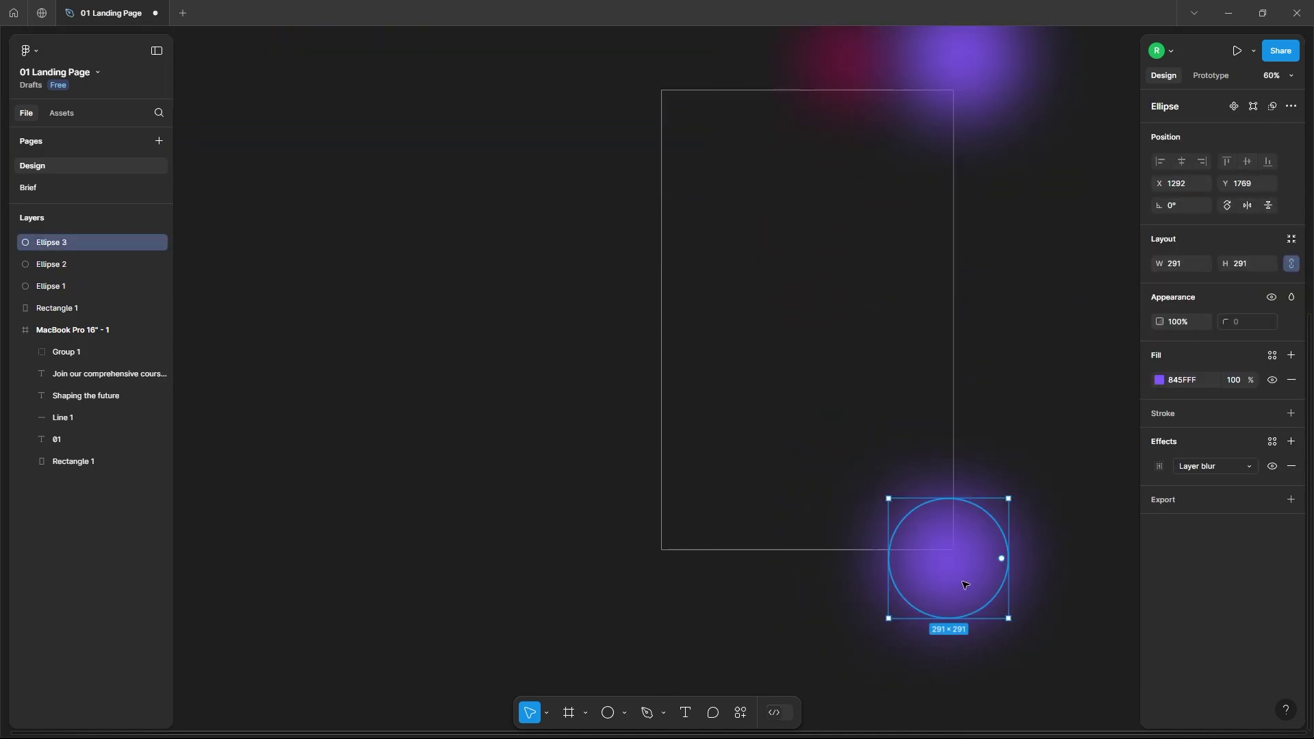
click(1158, 466)
click(1072, 503)
key(shift+Up)
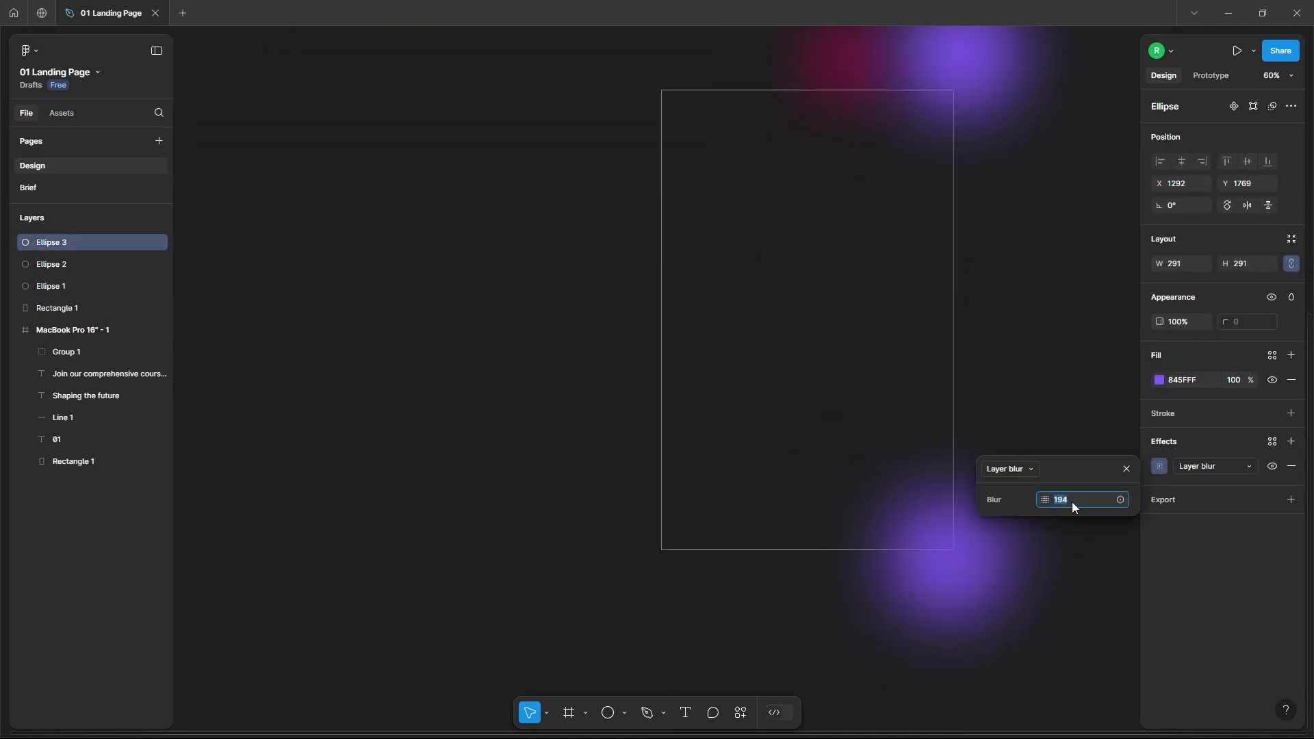
key(shift+Up)
key(shift+Up)
key(shift+Up)
key(shift+Up)
key(shift+Up)
key(shift+Up)
key(shift+Up)
key(shift+Up)
key(shift+Up)
key(shift+Up)
key(shift+Up)
key(shift+Up)
key(shift+Up)
key(shift+Up)
key(shift+Up)
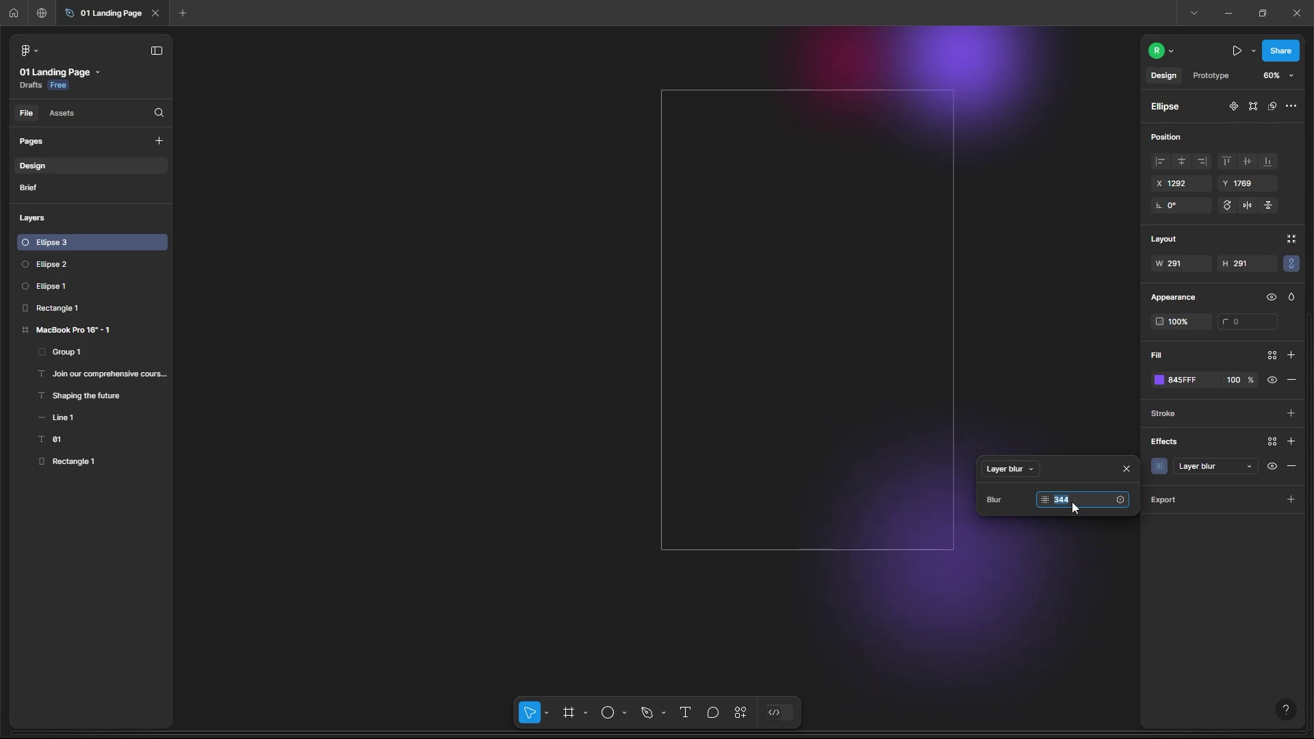
Duplicate the lower purple glow leftward along the bottom edge, resize it, and fill it with the pink local color DA1262
alt+drag(931, 556, 730, 556)
drag(688, 499, 793, 576)
click(1159, 380)
click(1009, 668)
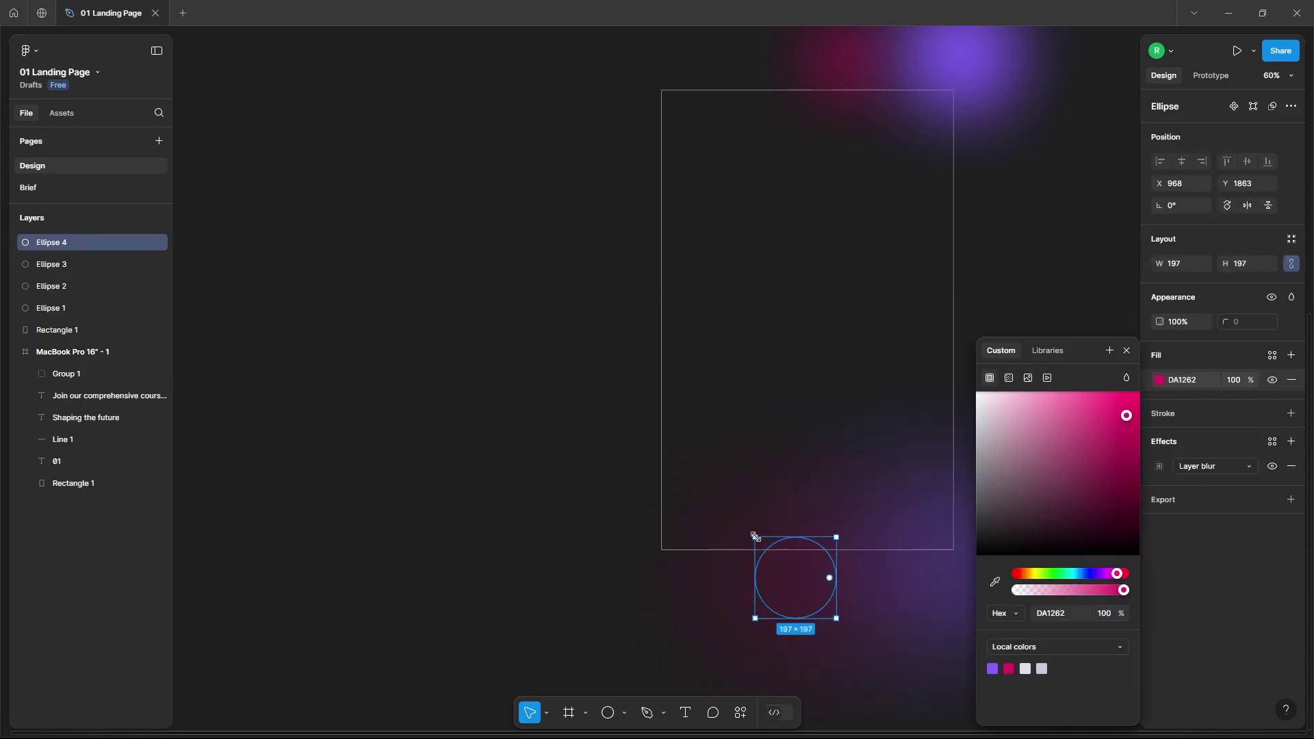
drag(755, 537, 753, 506)
Give the rectangle copy a solid D9D9D9 fill and remove its stroke
scroll(775, 509, down, 2)
ctrl+scroll(726, 504, down, 3)
click(822, 327)
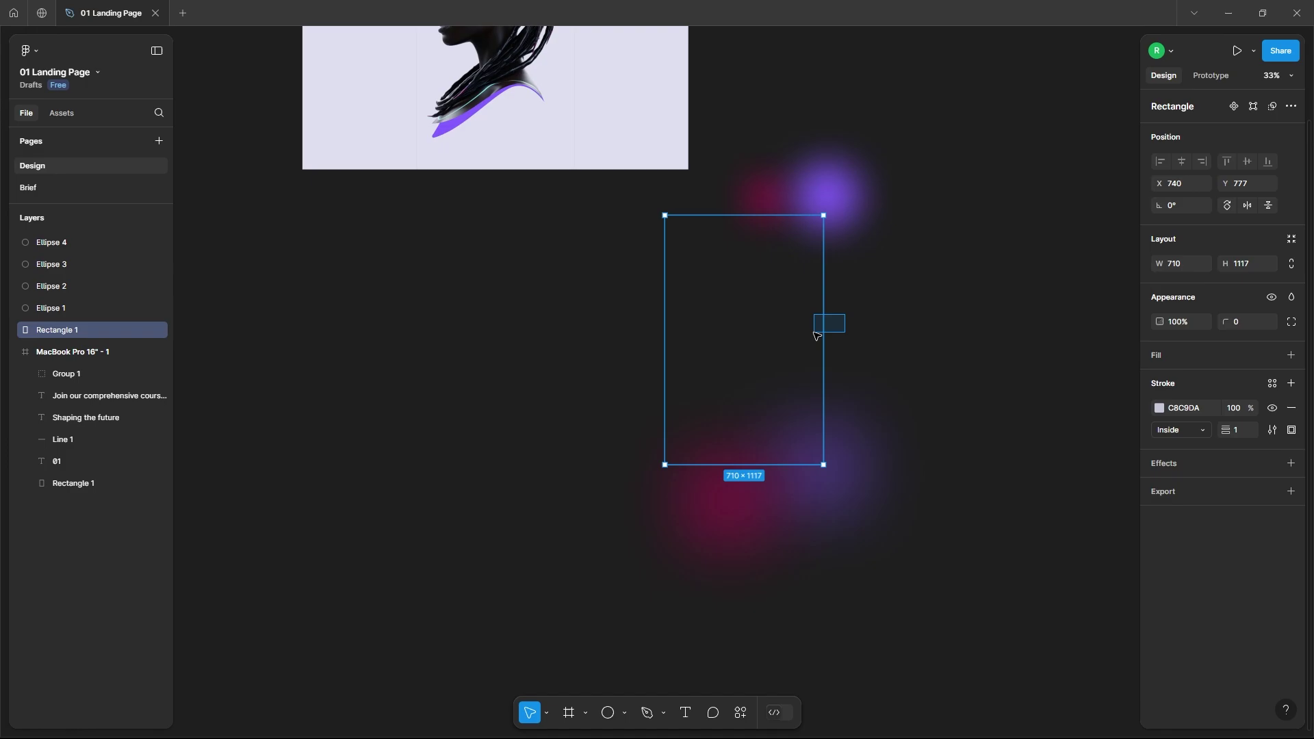
click(1292, 355)
Group the four blurred pink and purple circles
click(731, 500)
shift+click(821, 470)
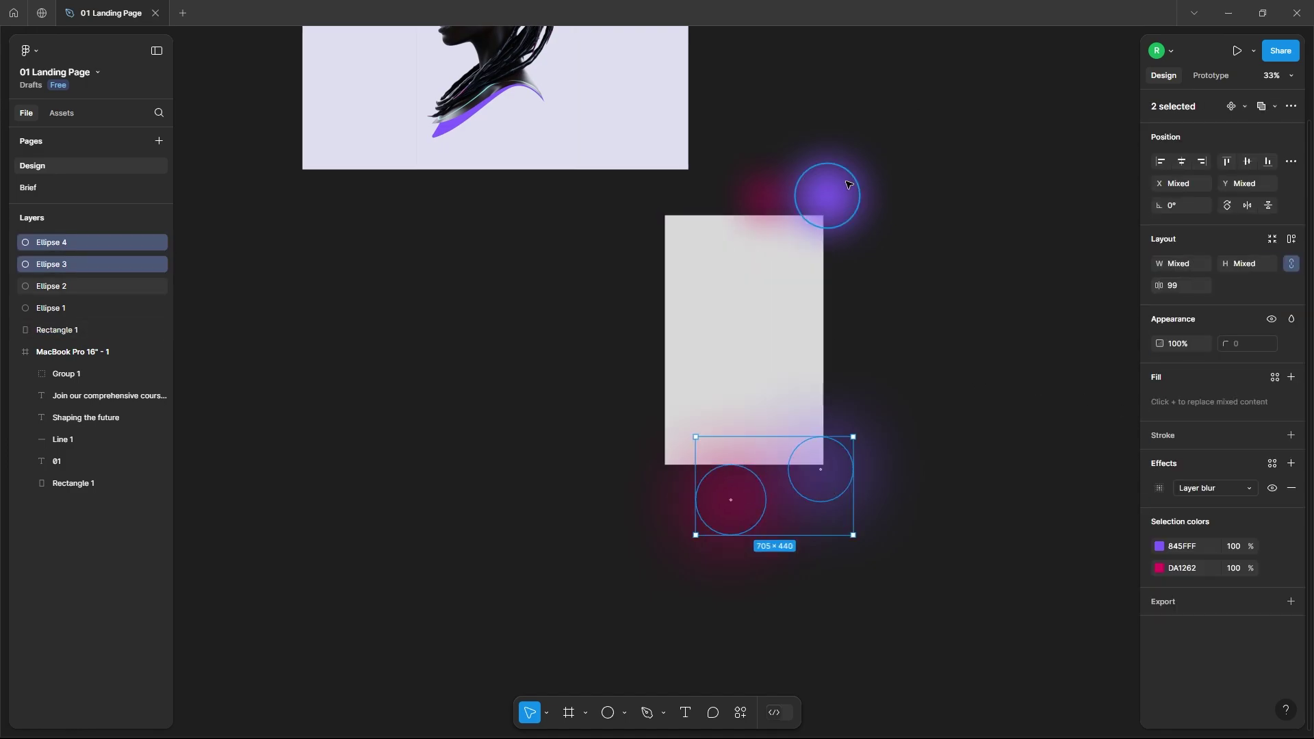
shift+click(827, 196)
shift+click(767, 197)
key(ctrl+g)
Send the gray rectangle behind the glow group and use it as the group's mask
click(678, 302)
key([)
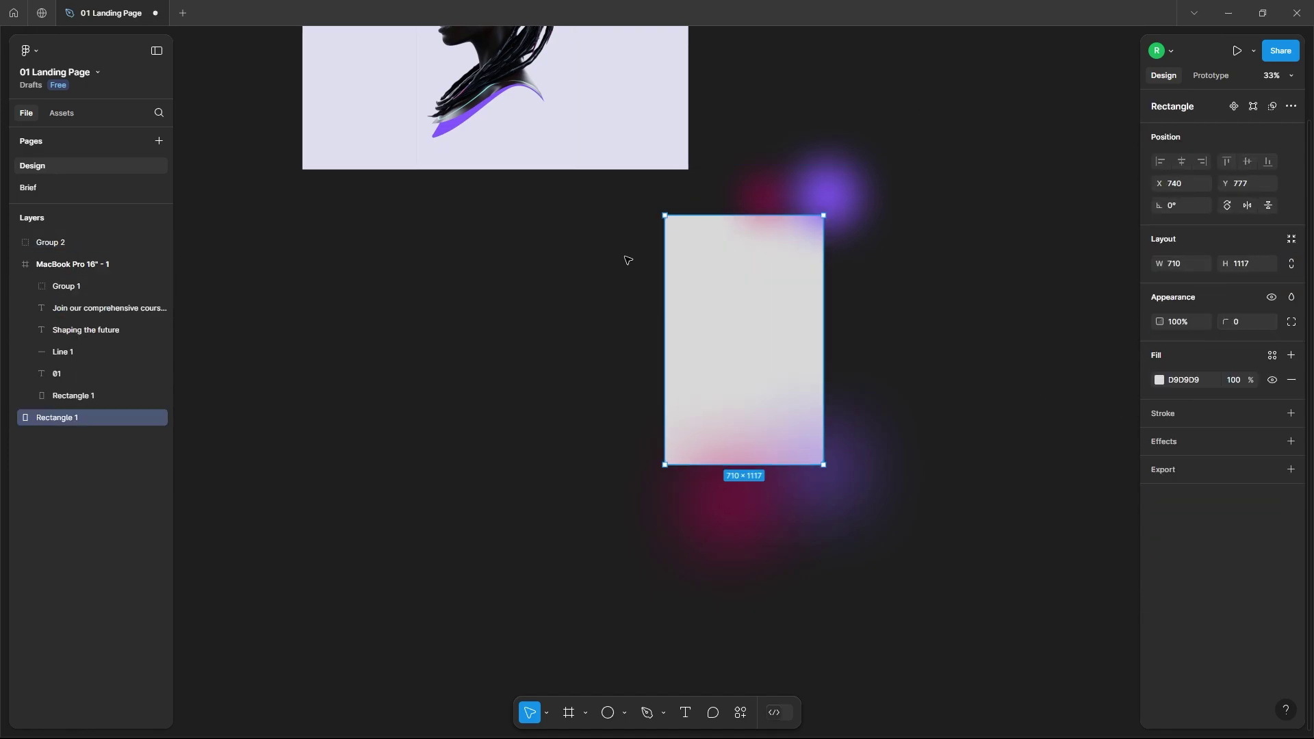
drag(606, 205, 755, 412)
right_click(755, 412)
click(788, 494)
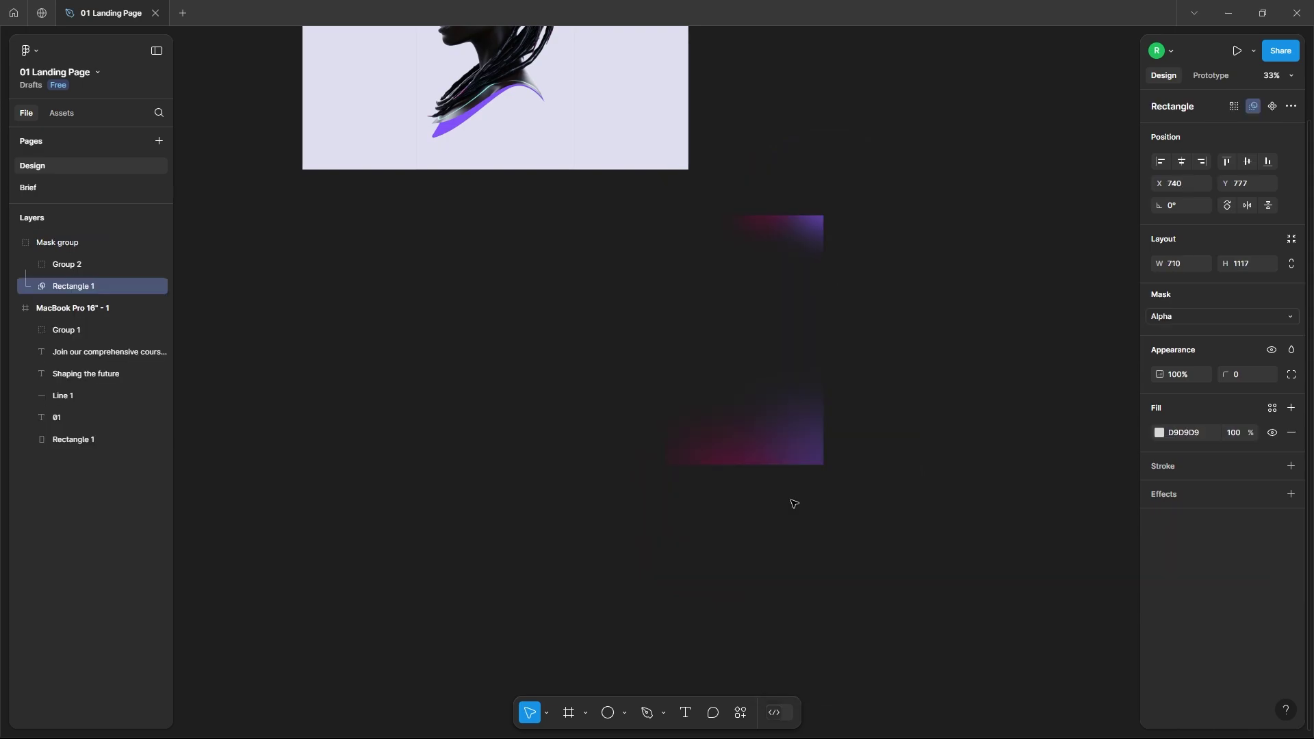
Place the masked gradient in the frame's center column at X 509, Y 0 and send it behind the other layers
click(545, 473)
scroll(582, 489, up, 3)
scroll(561, 514, up, 1)
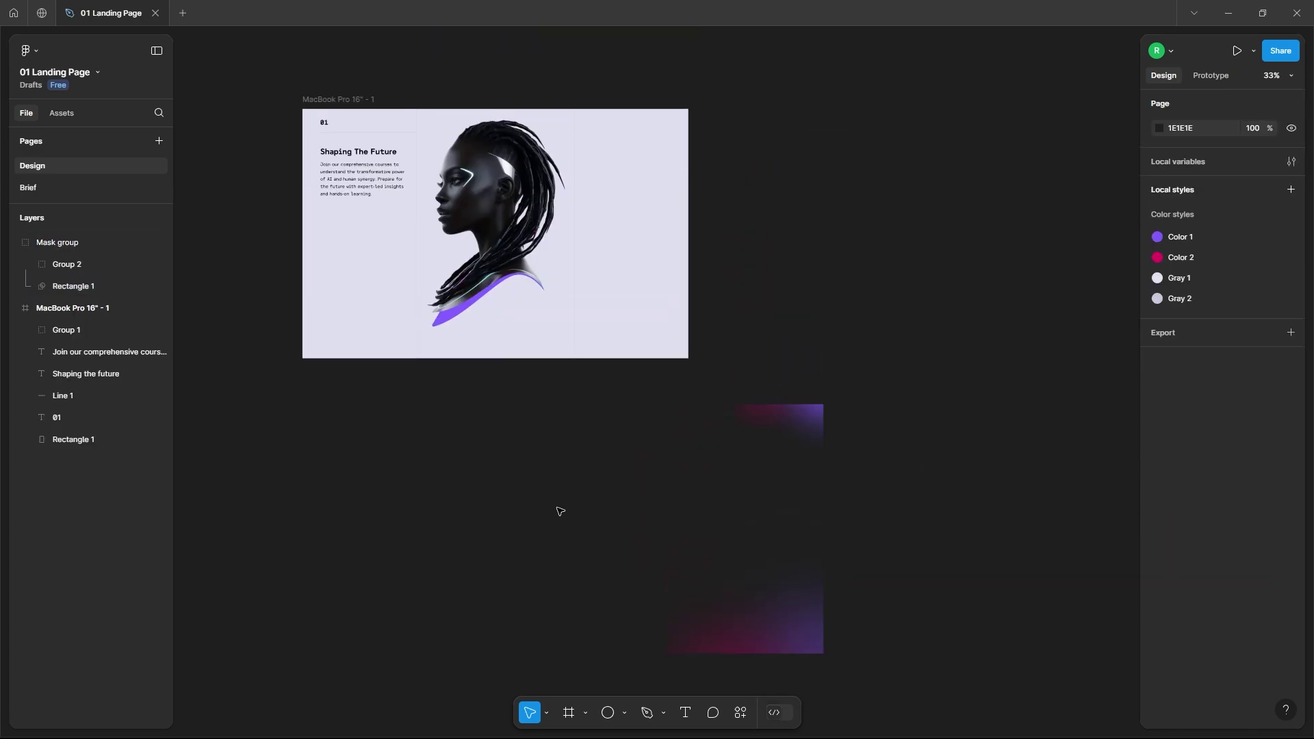
click(784, 614)
drag(780, 612, 597, 345)
drag(548, 322, 538, 328)
scroll(407, 247, up, 5)
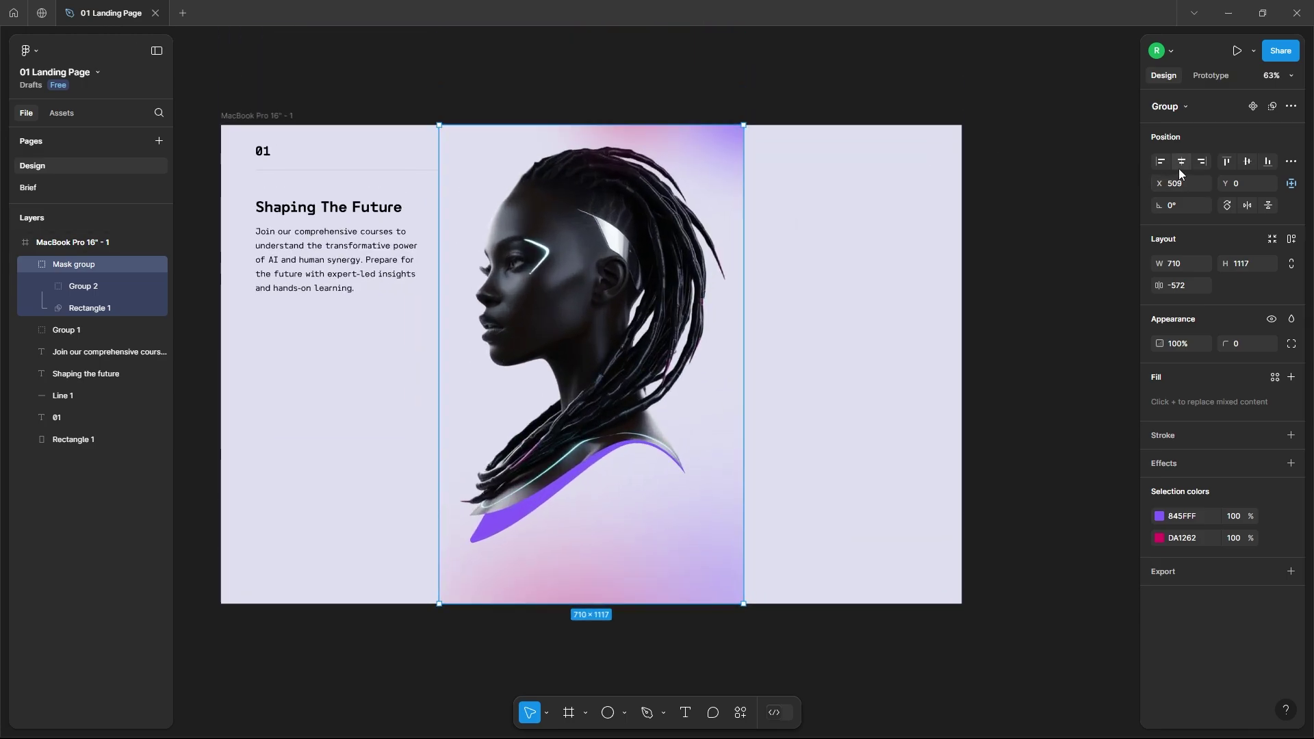
click(1026, 236)
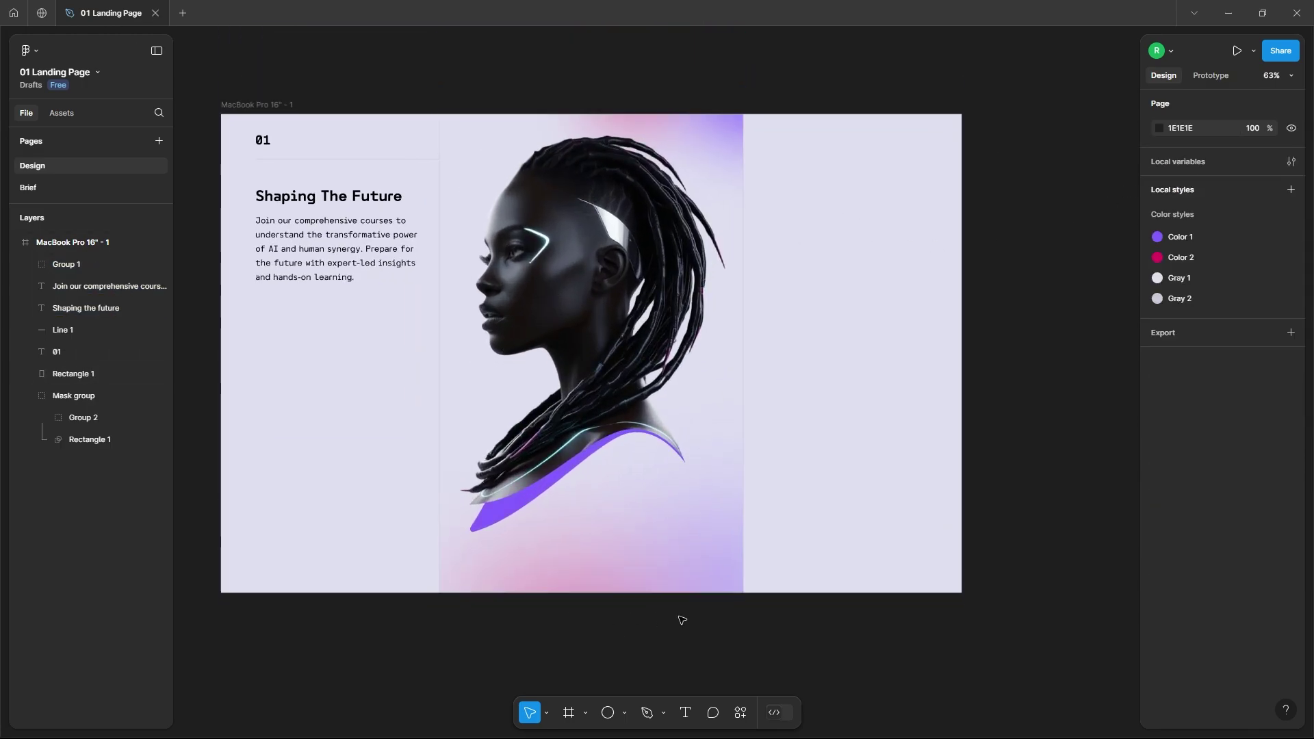
Draw a 1117 px vertical line near the center column's left edge at X 542 and apply the gray local color C8C9DA
scroll(716, 587, down, 2)
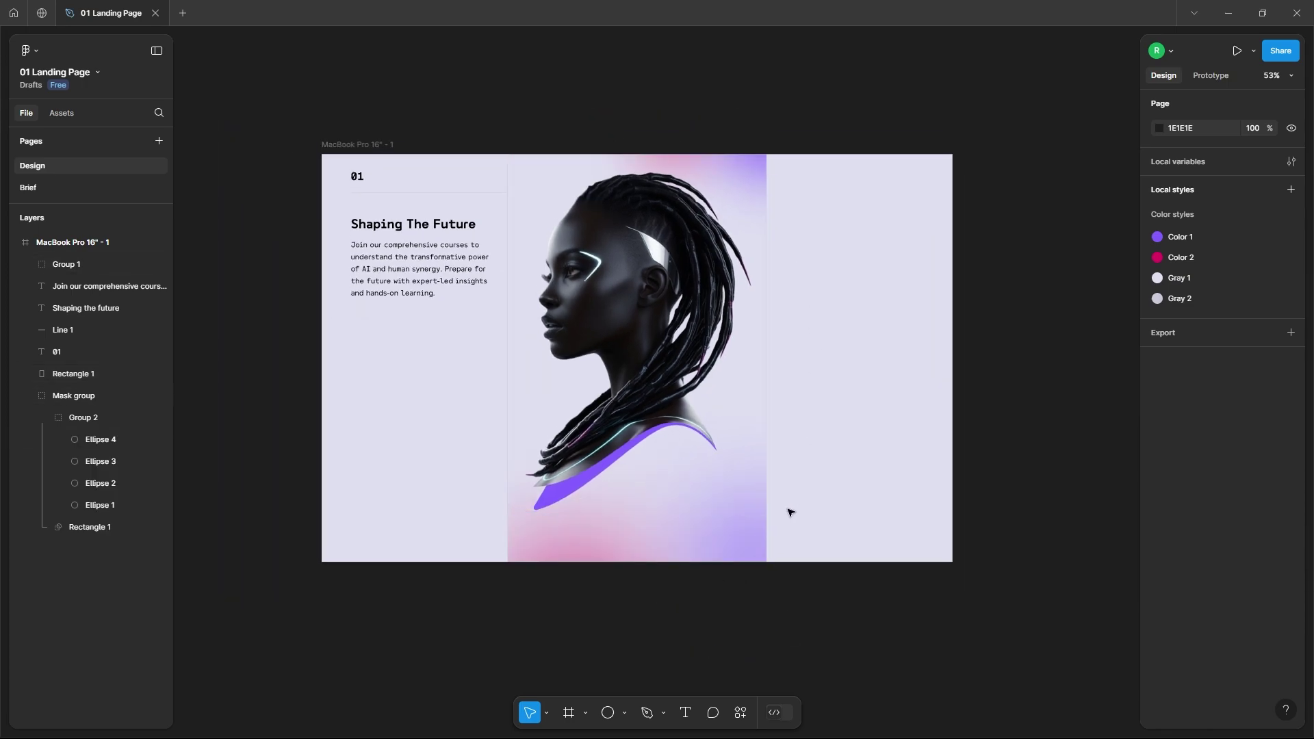
click(624, 713)
click(634, 602)
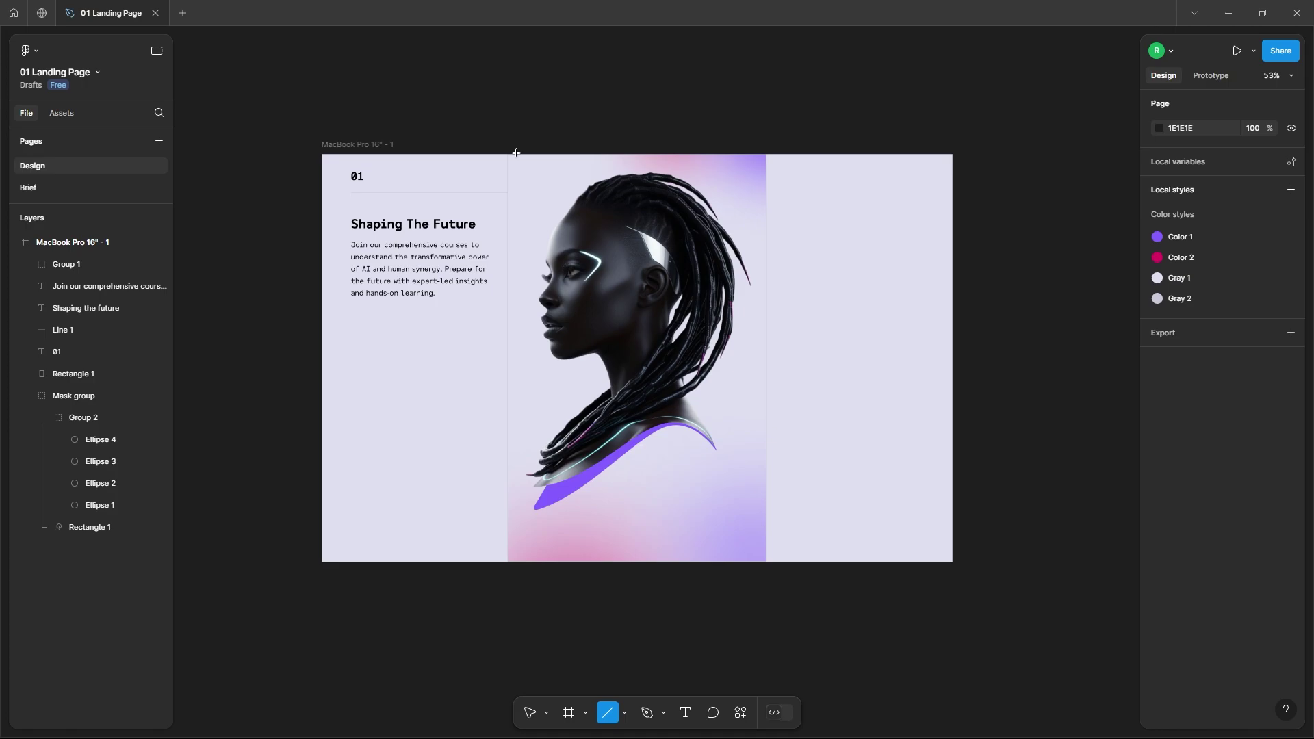
mouse_move(518, 155)
mouse_down()
mouse_move(527, 454)
mouse_move(546, 563)
mouse_up()
click(1159, 408)
click(1042, 668)
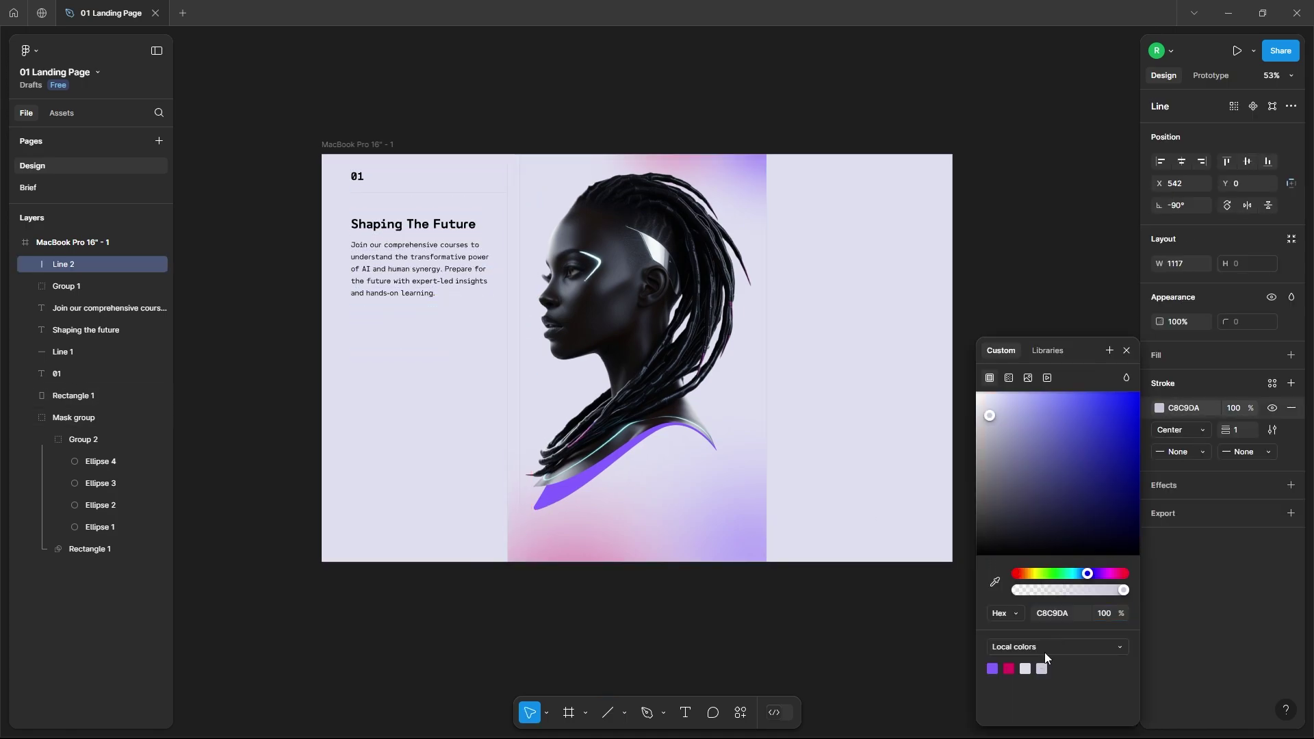
Set the vertical line's stroke weight to 4 with the Dash style and round dash caps
click(1241, 429)
text(4)
click(1271, 430)
click(1107, 483)
click(1103, 501)
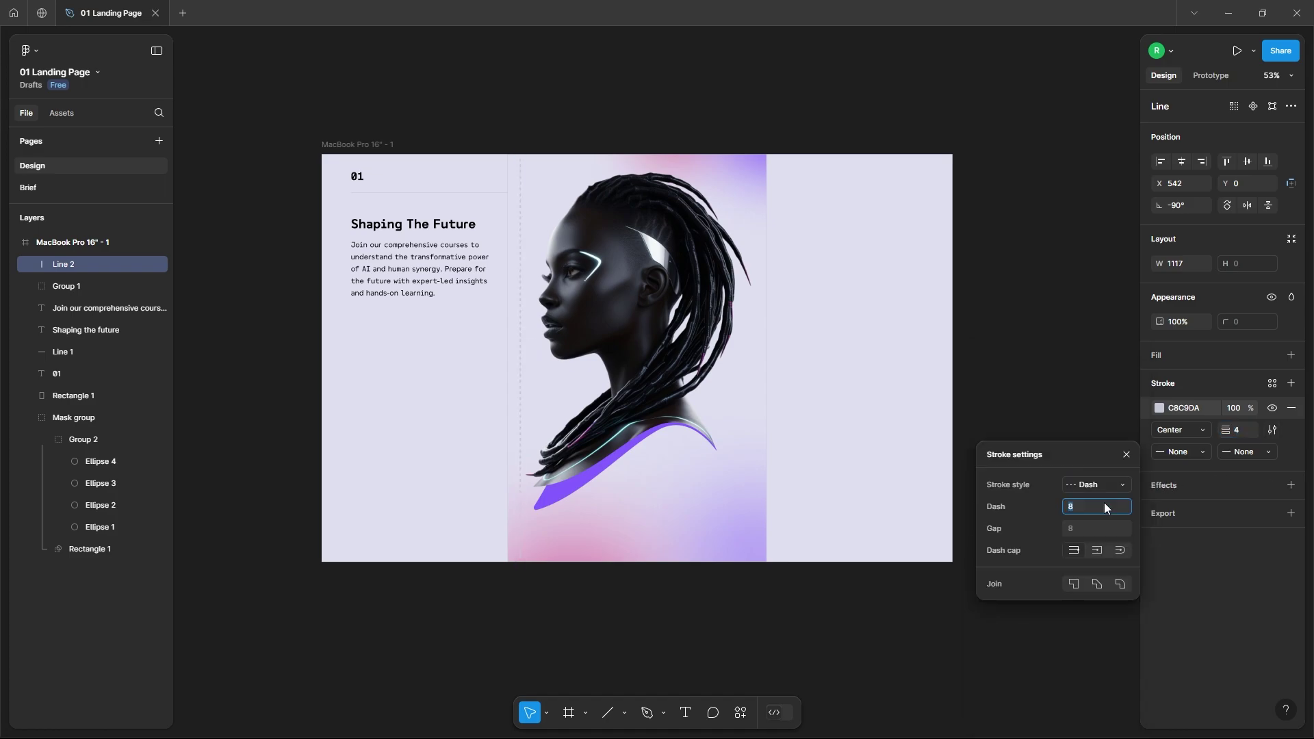
click(1120, 550)
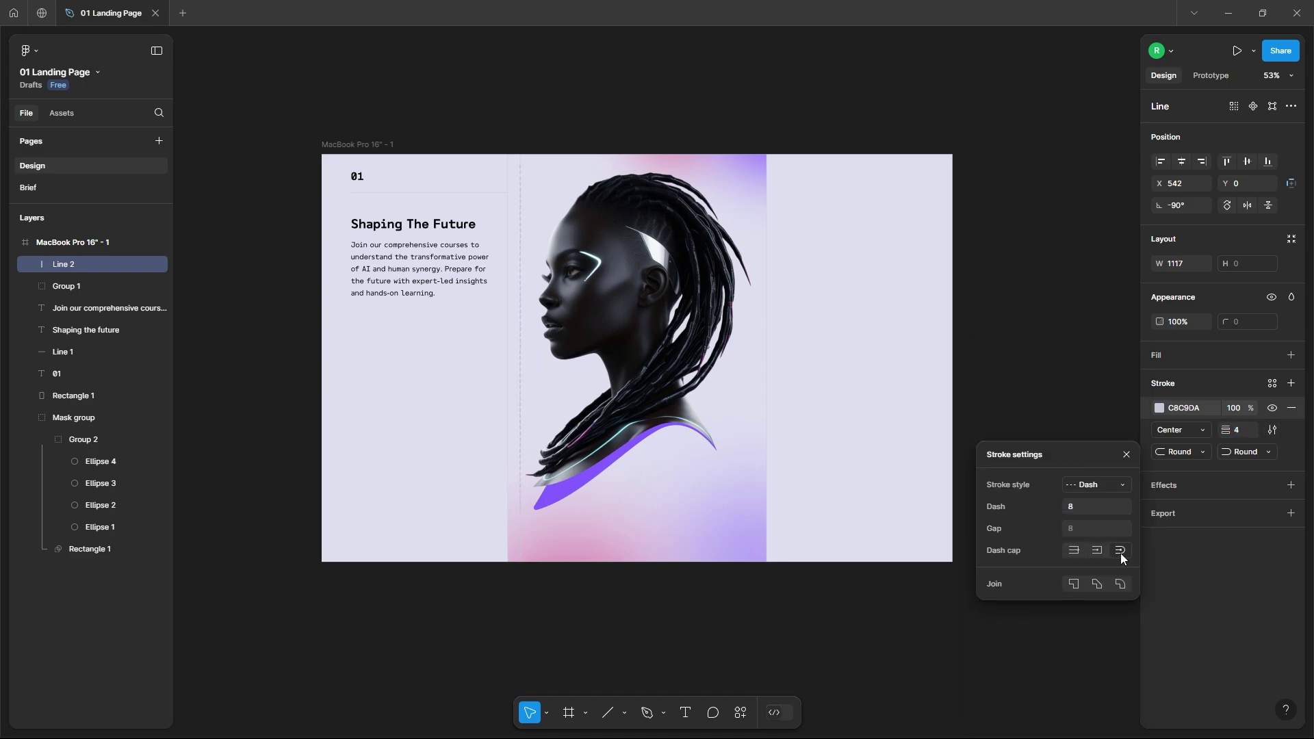
Set the line's dash length to 0.2 and gap to 32
click(1086, 506)
text(0.2)
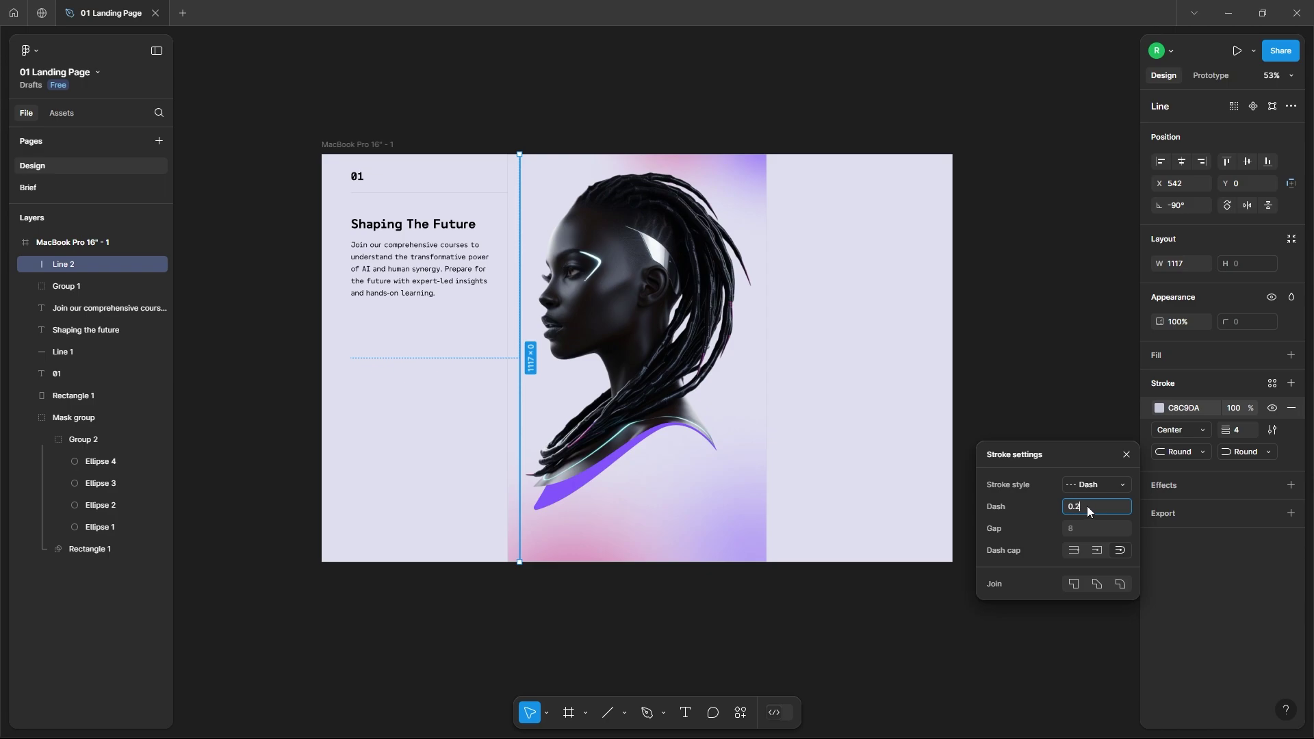
click(1079, 528)
text(31)
key(Return)
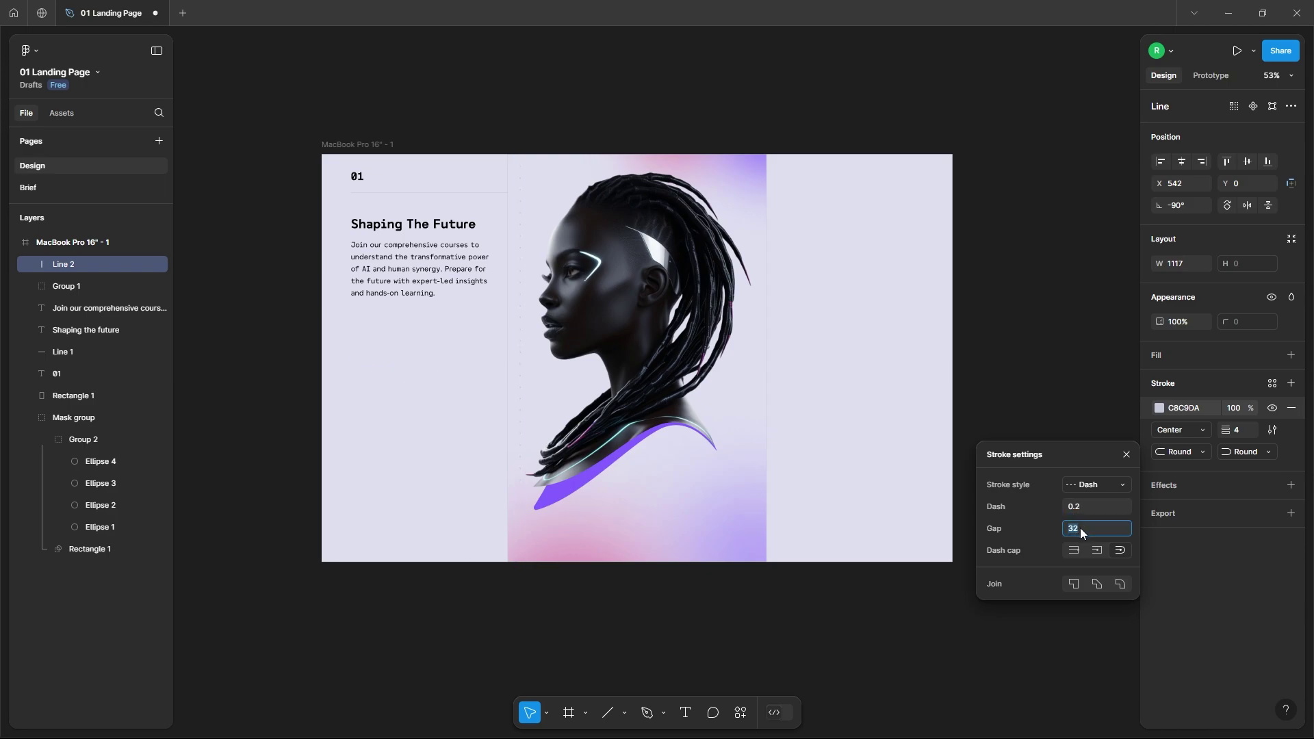
Duplicate the dotted line rightward at 36 px intervals across the center column until the last copy sits at X 1257
scroll(490, 537, up, 5)
drag(484, 534, 546, 530)
scroll(479, 534, up, 5)
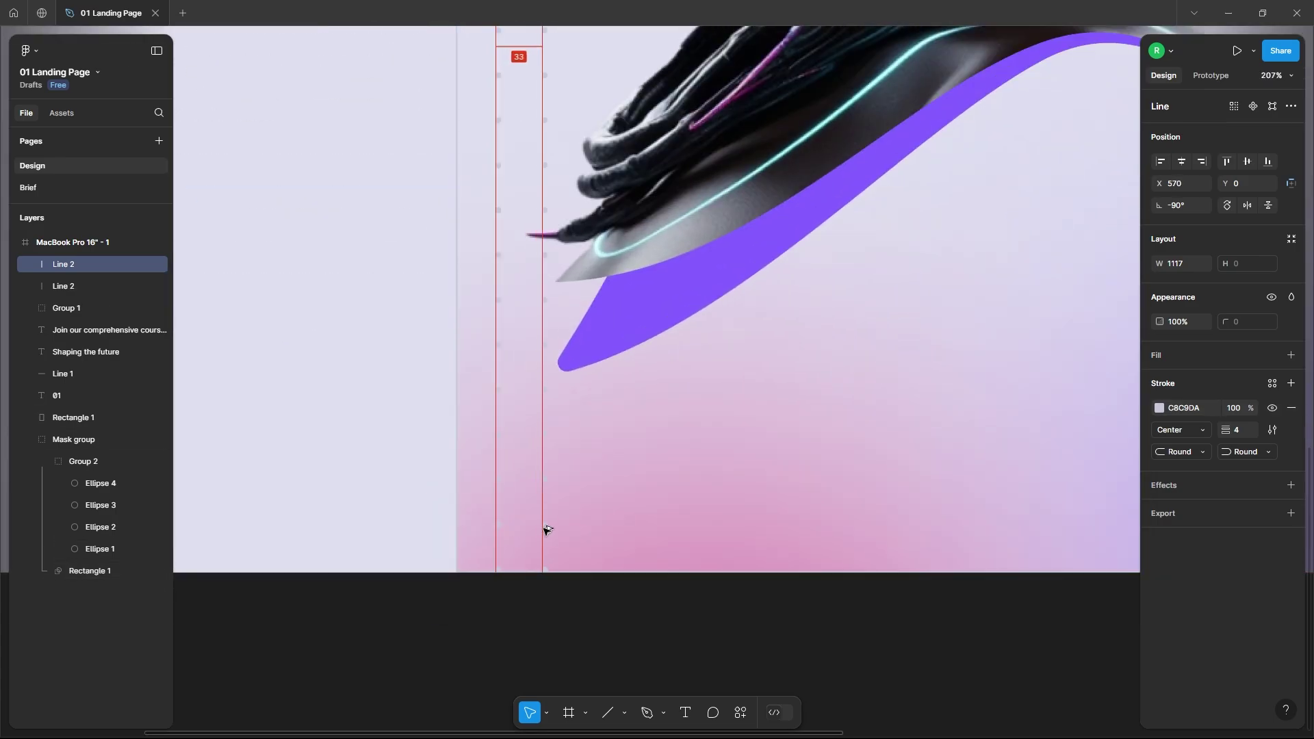
scroll(535, 537, down, 10)
key(ctrl+d)
key(ctrl+d)
key(ctrl+d)
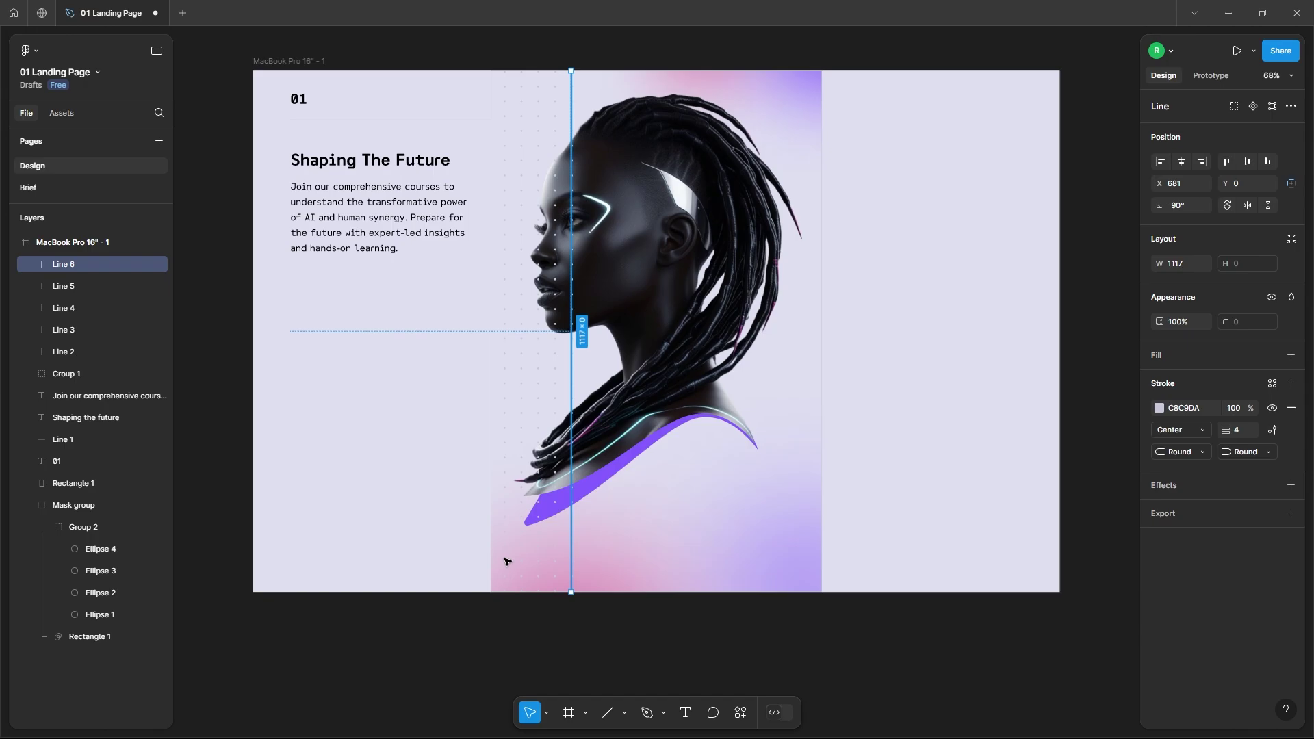
key(ctrl+d)
key(ctrl+d)
key(ctrl+d)
key(ctrl+d)
key(ctrl+d)
key(ctrl+d)
key(ctrl+d)
key(ctrl+d)
key(ctrl+d)
key(ctrl+d)
key(ctrl+d)
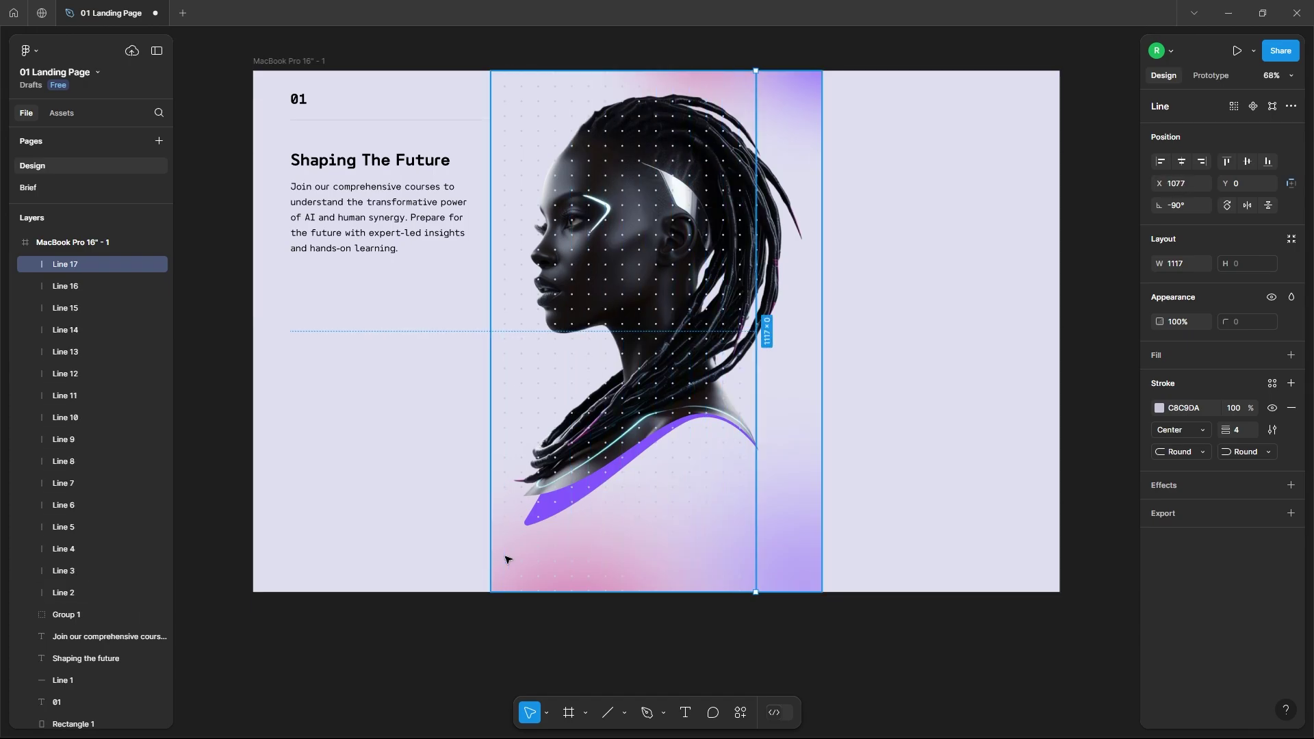
key(ctrl+d)
key(ctrl+d)
key(ctrl+d)
key(ctrl+d)
key(ctrl+d)
scroll(844, 587, up, 2)
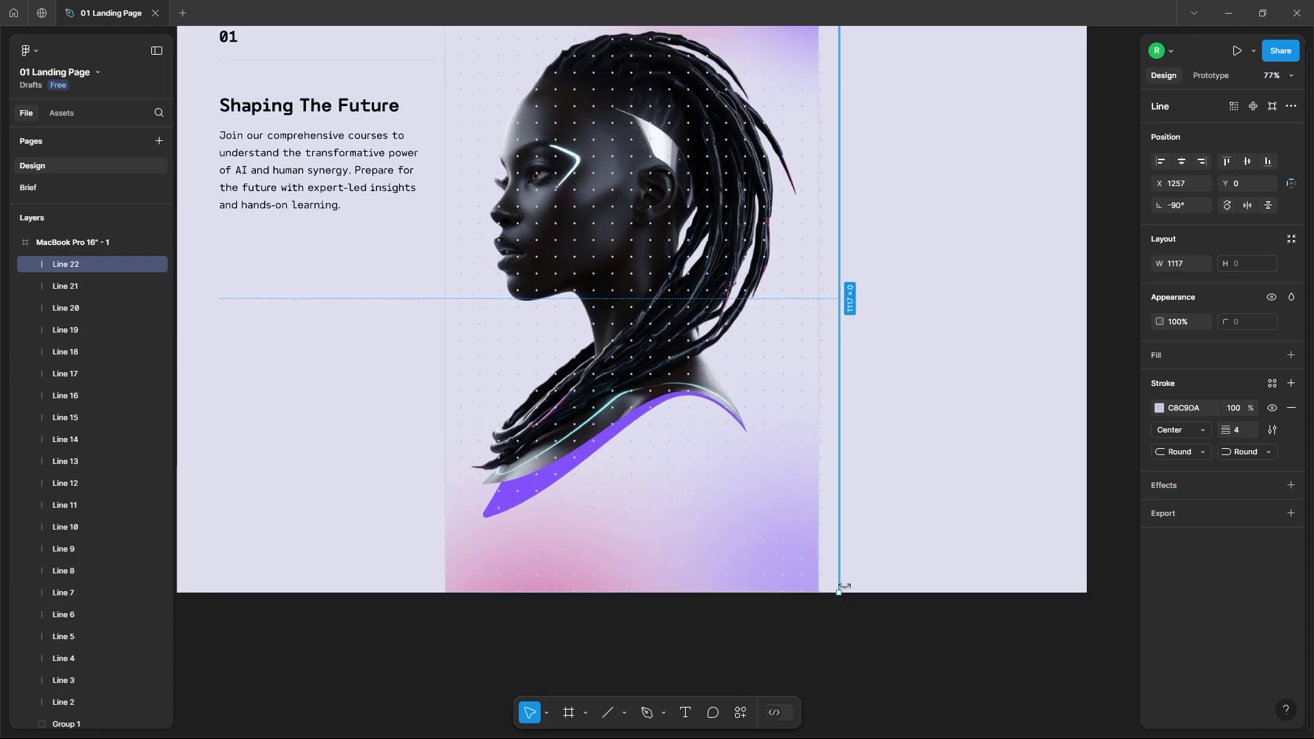
scroll(834, 605, down, 3)
drag(885, 520, 419, 438)
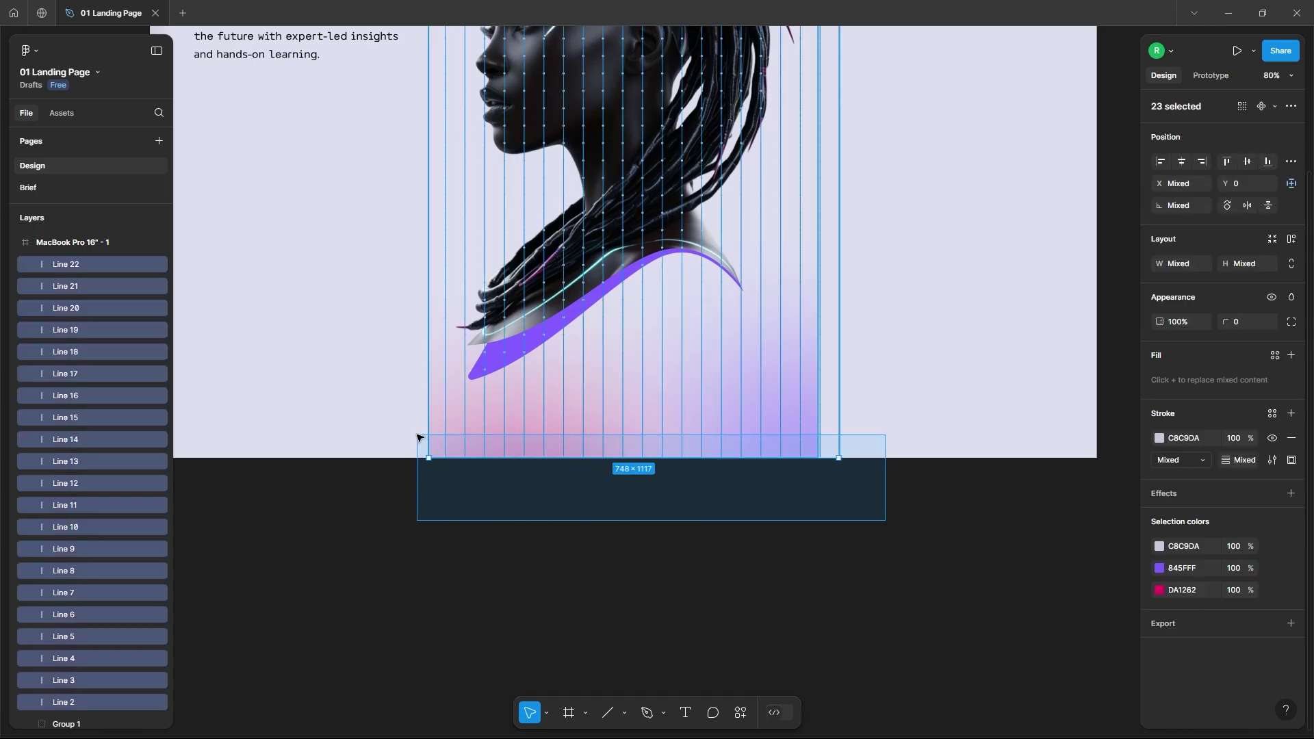
drag(390, 396, 445, 488)
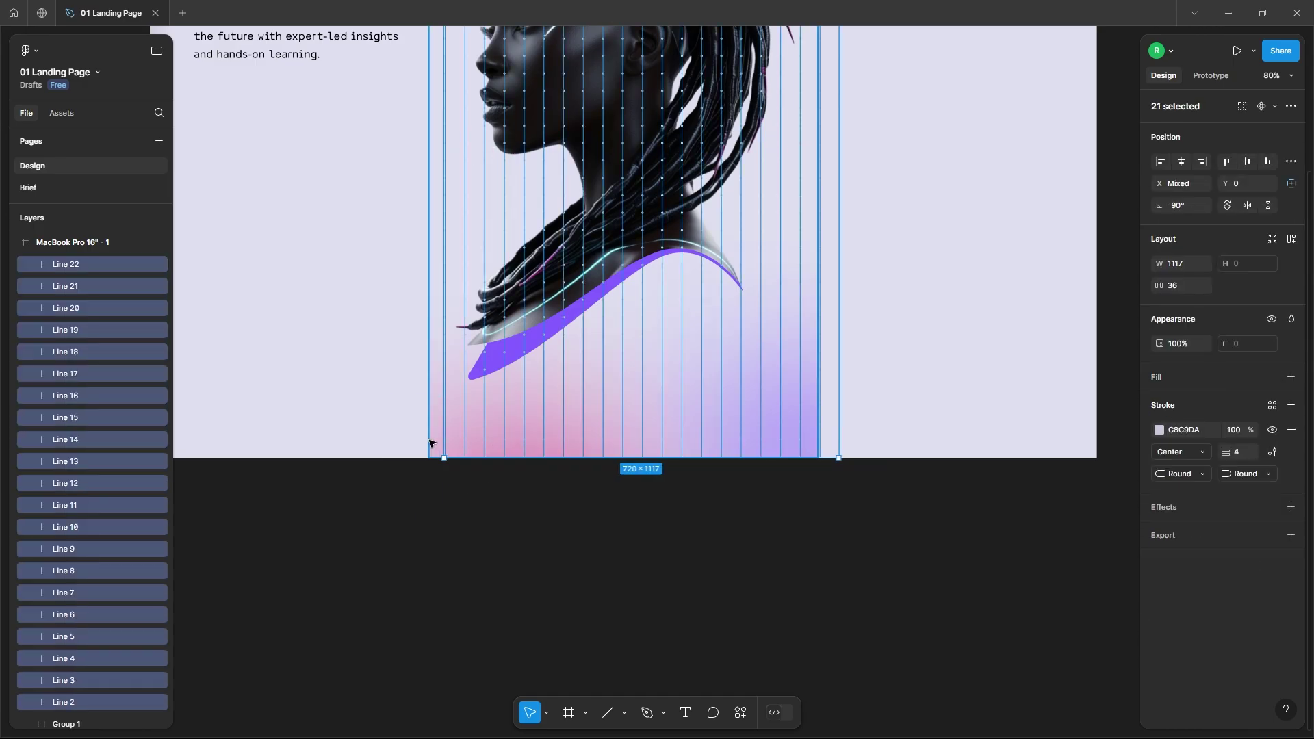
scroll(499, 442, up, 5)
scroll(491, 448, down, 2)
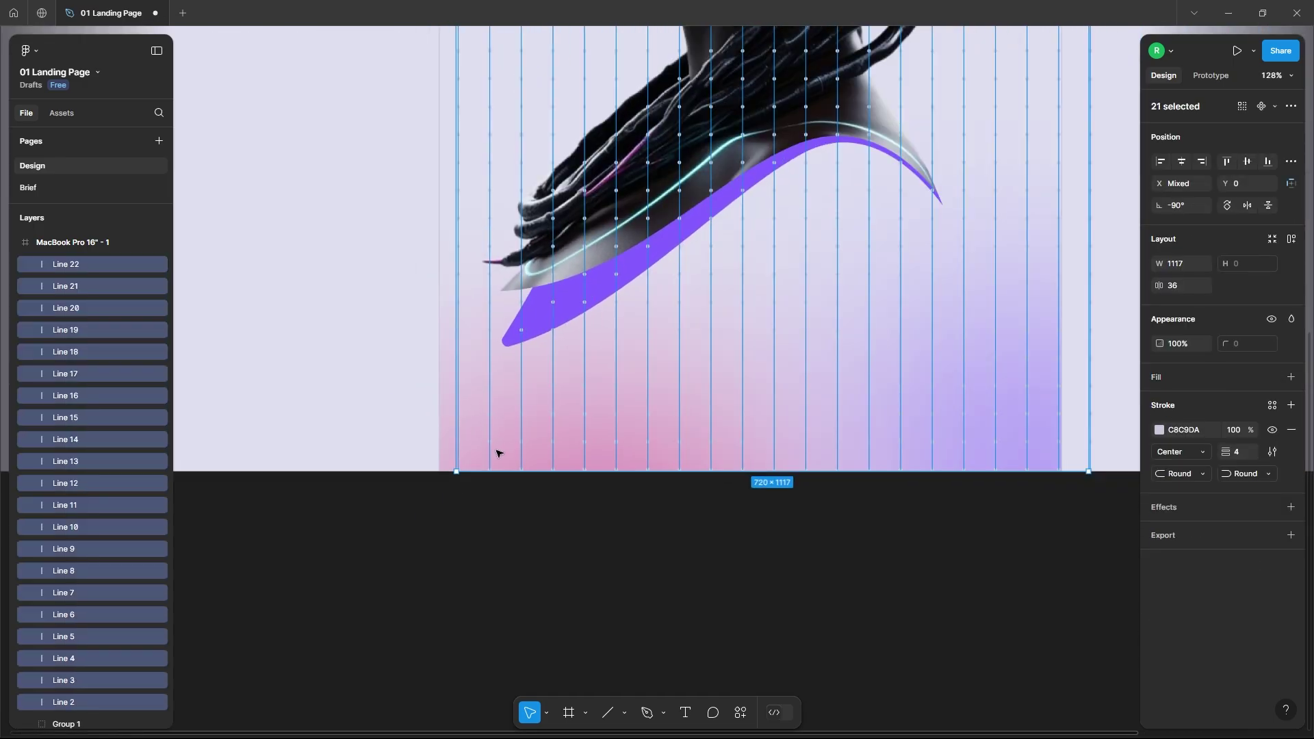
scroll(824, 498, down, 3)
click(824, 498)
Move the rightmost dotted lines inside the gradient column, placing the last one at X 1188
scroll(871, 446, up, 5)
click(874, 440)
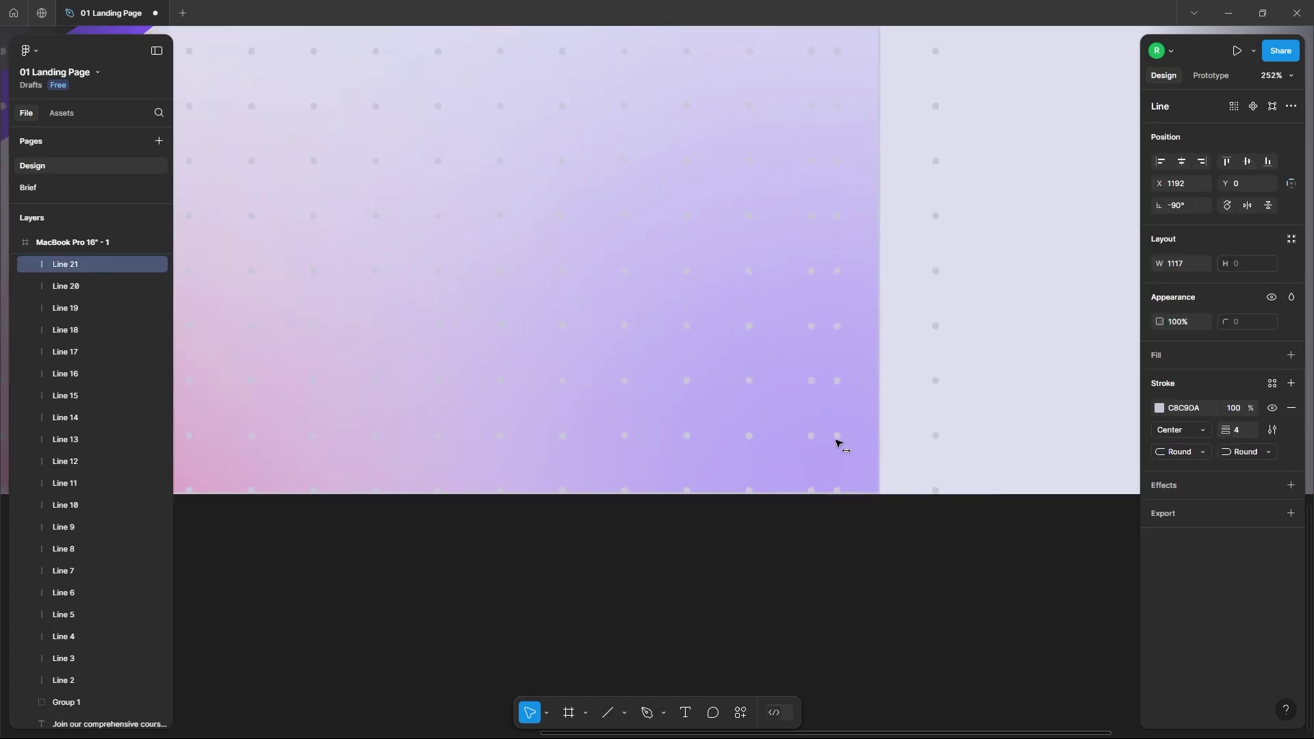
drag(839, 444, 894, 439)
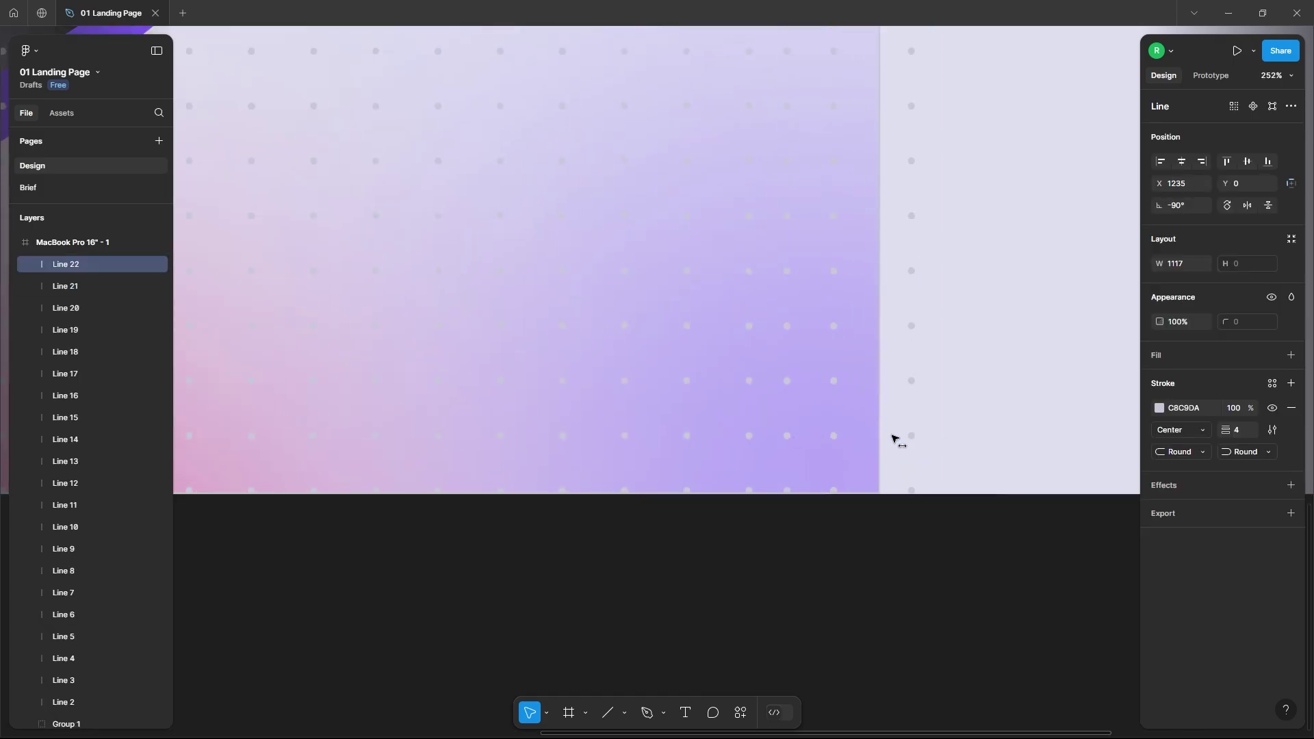
click(836, 440)
scroll(849, 455, down, 3)
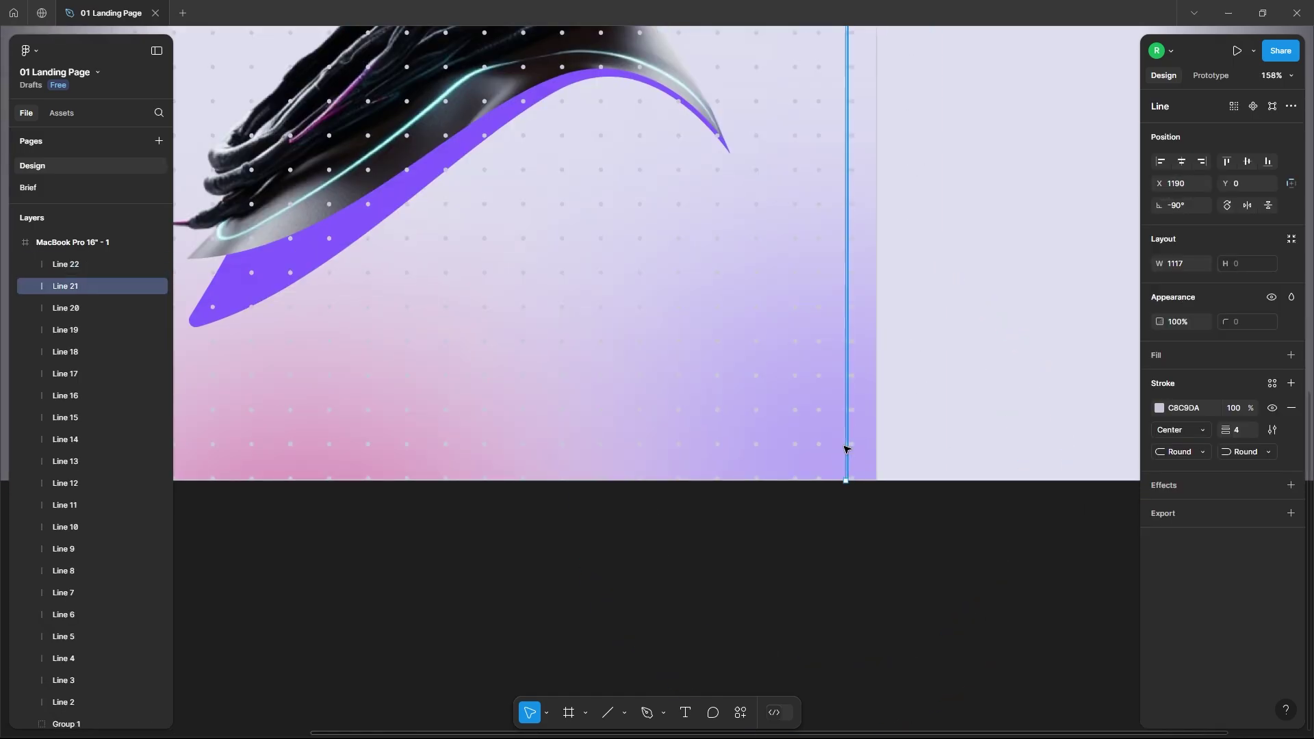
click(848, 453)
scroll(846, 451, down, 3)
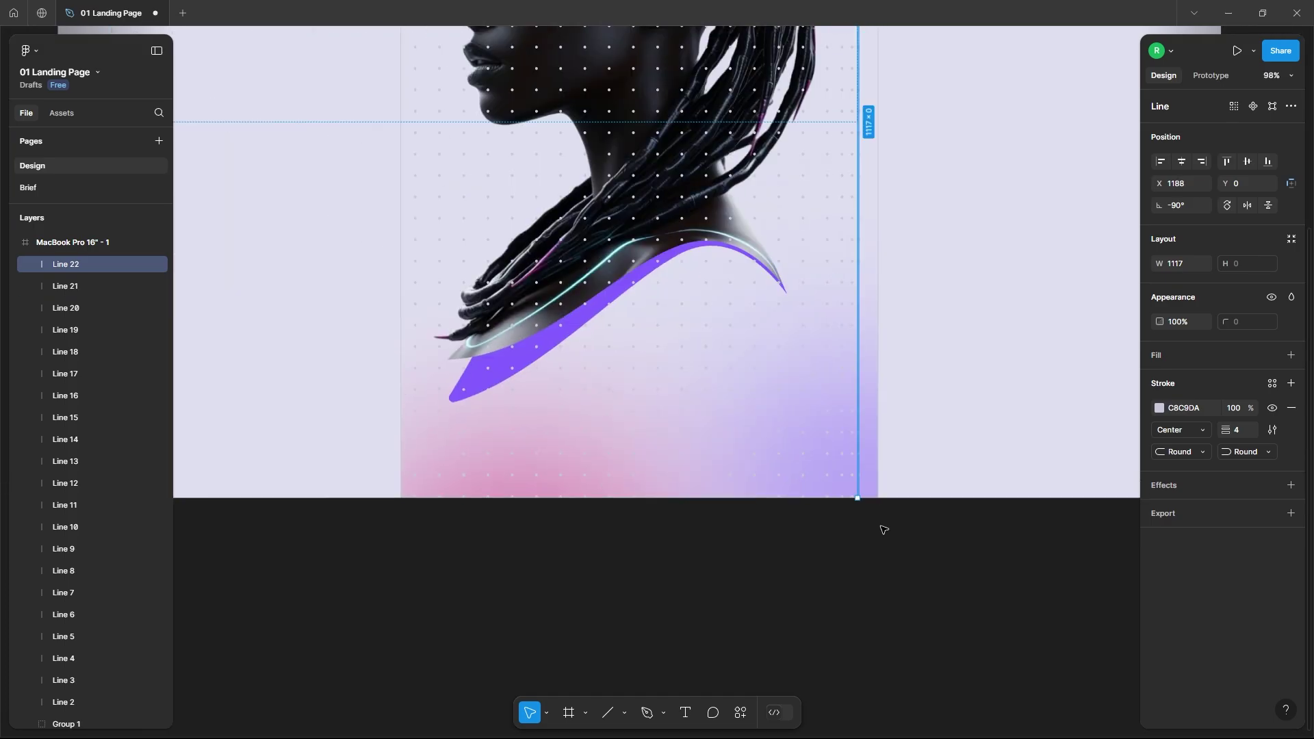
Distribute all the vertical dotted lines with equal horizontal spacing and group them
drag(883, 528, 387, 486)
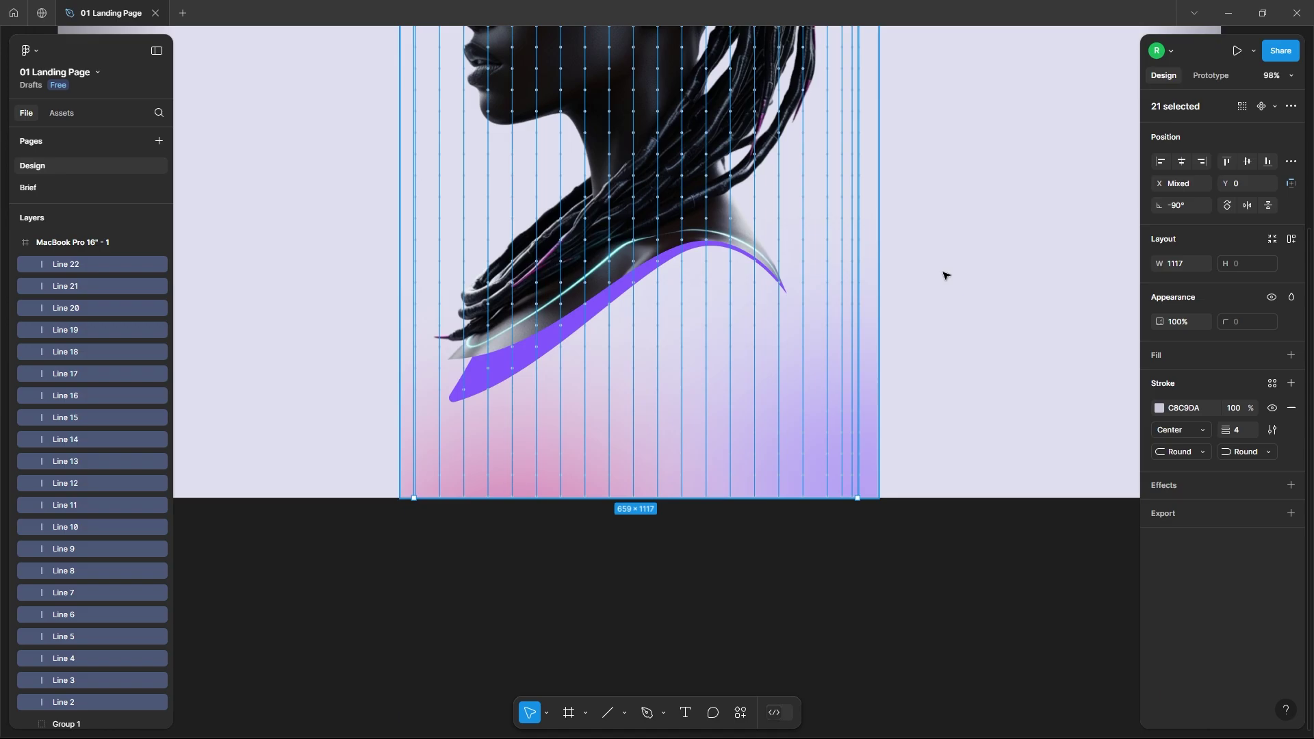
click(1291, 161)
click(1201, 217)
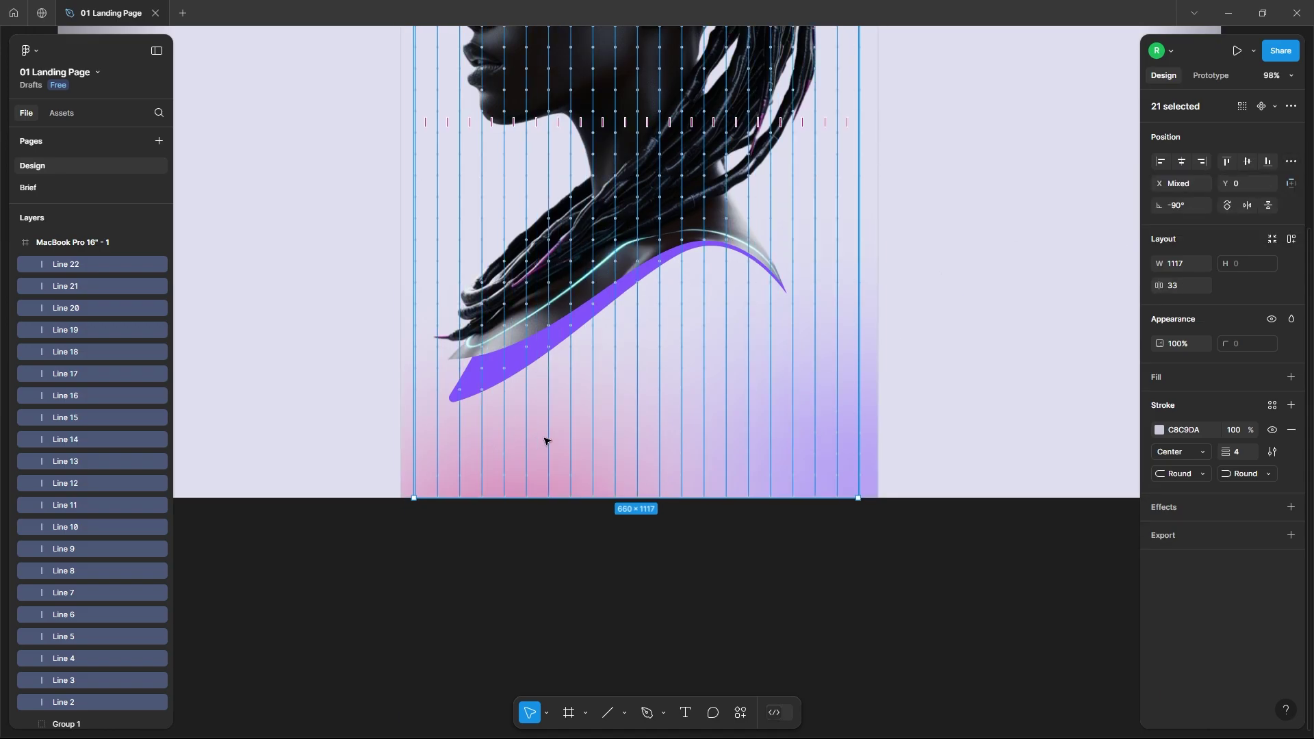
key(ctrl+g)
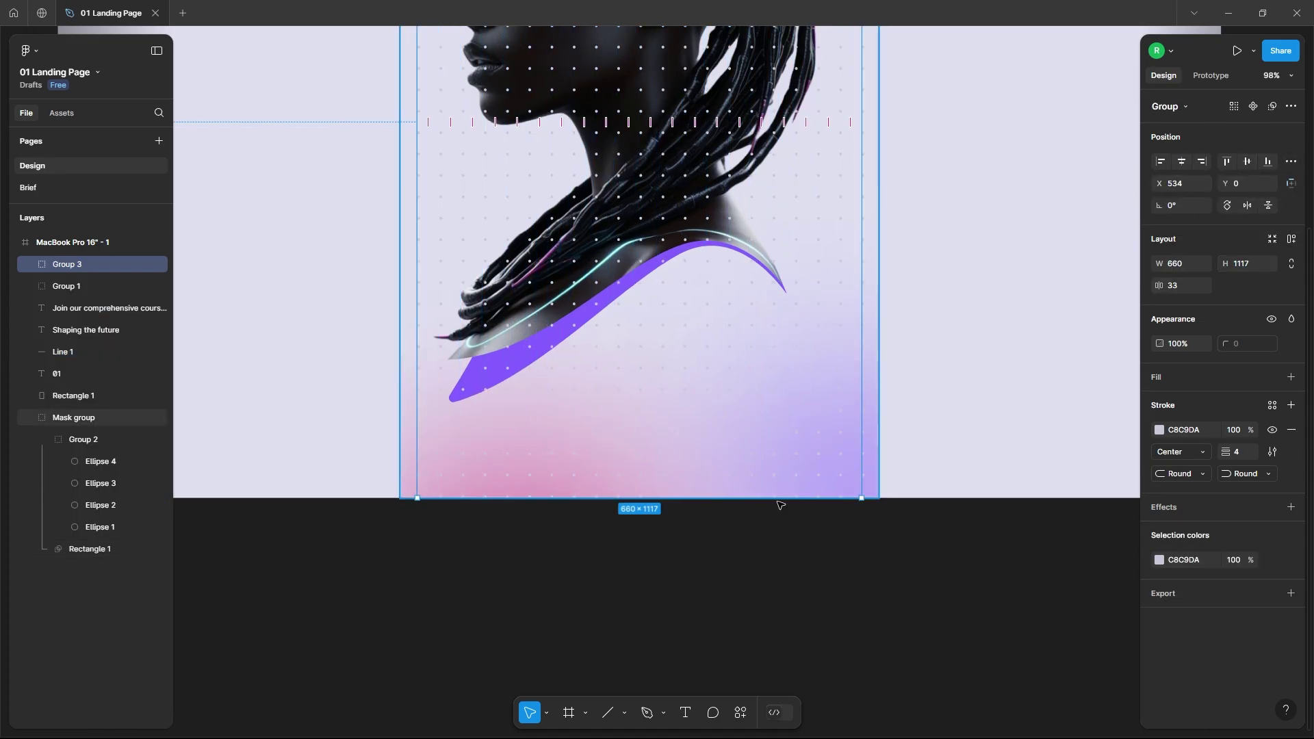
Trim the dotted group at both ends to a height of 1067 px starting at Y 25
drag(744, 498, 742, 481)
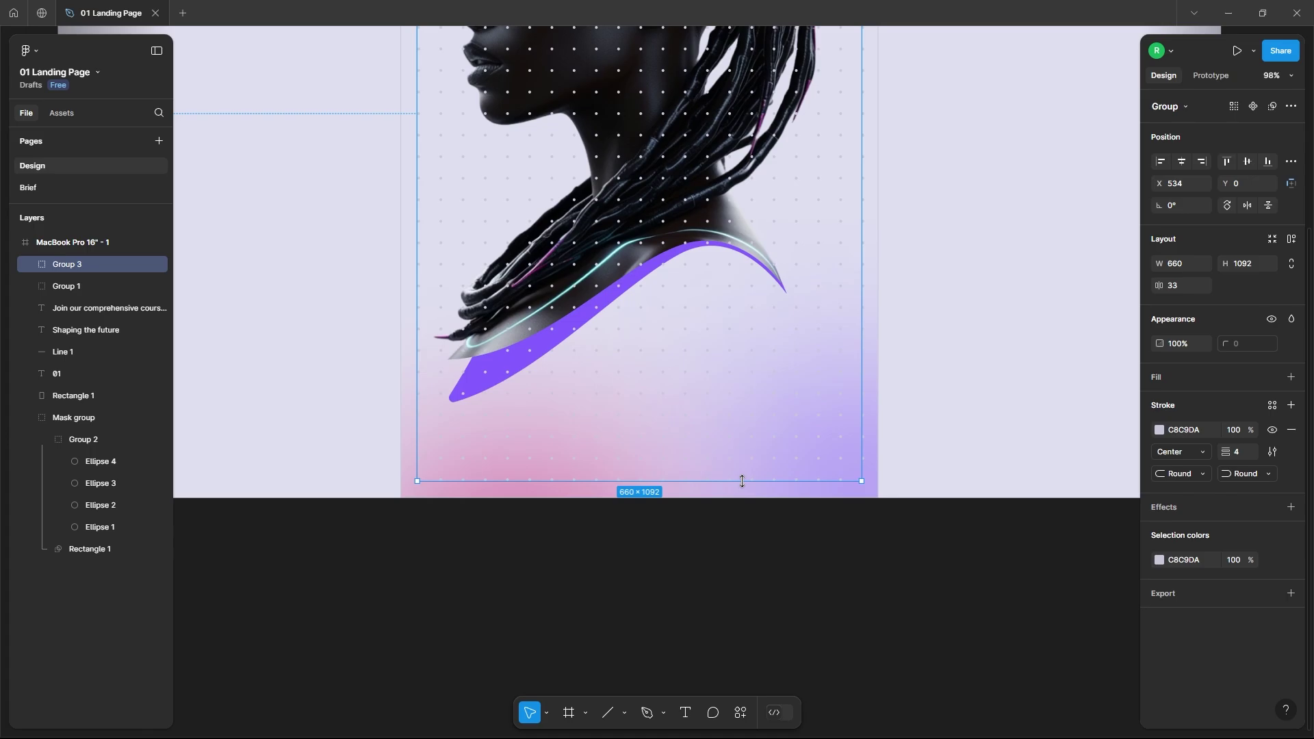
scroll(883, 520, up, 6)
drag(664, 188, 664, 204)
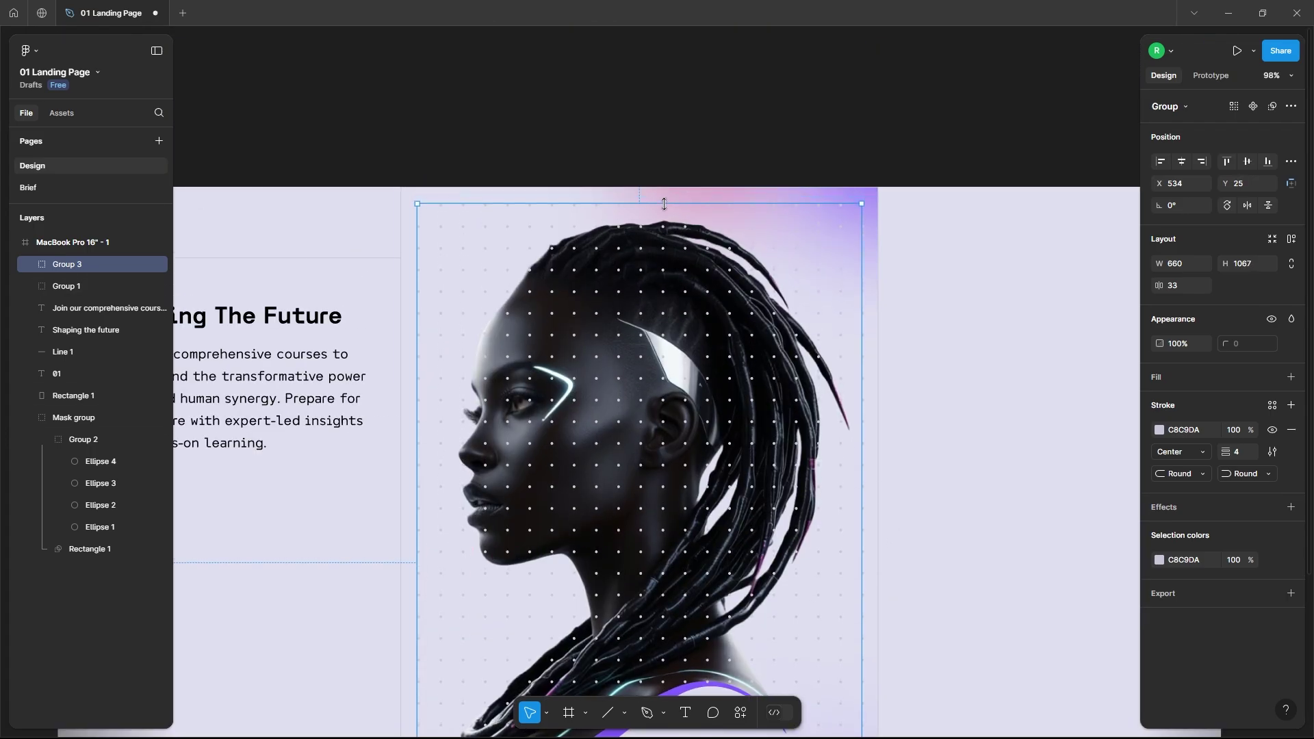
key(shift+1)
click(433, 582)
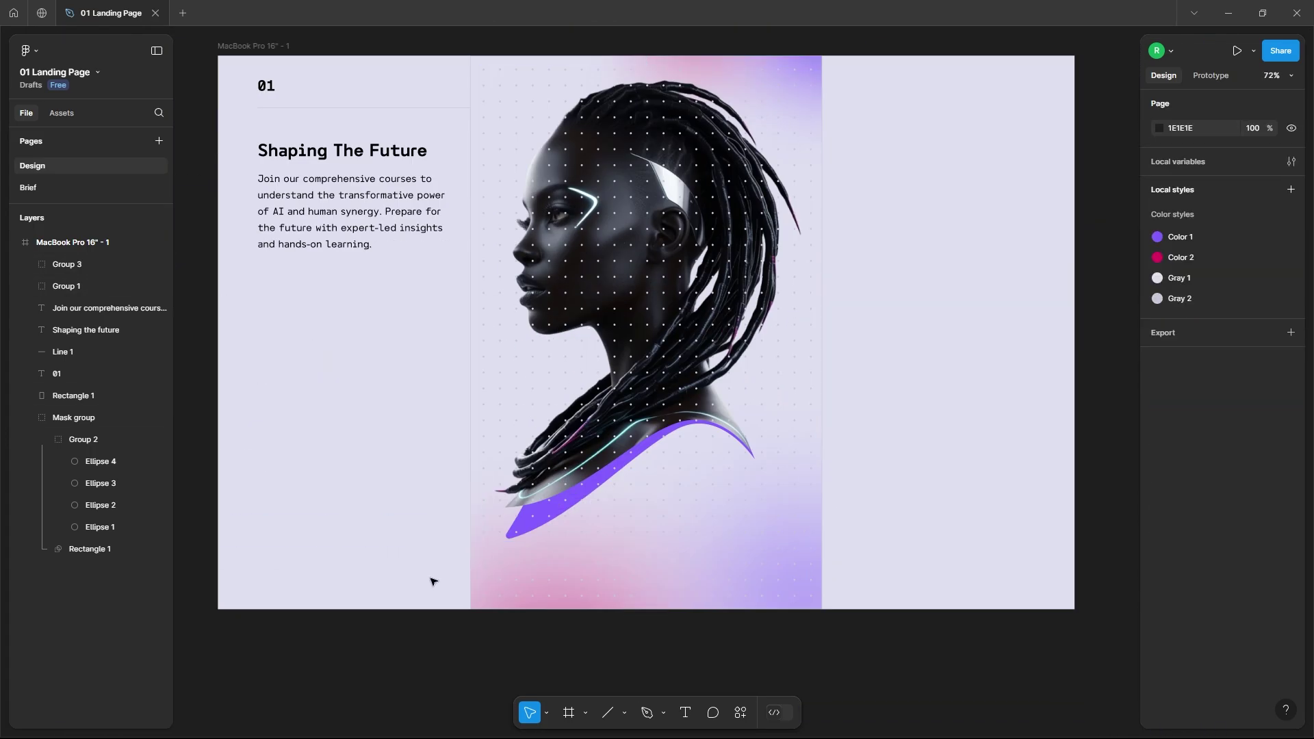
Send the dotted group behind the portrait and text, keeping it above the gradient background
drag(433, 582, 514, 578)
key(ctrl+shift+[)
click(941, 487)
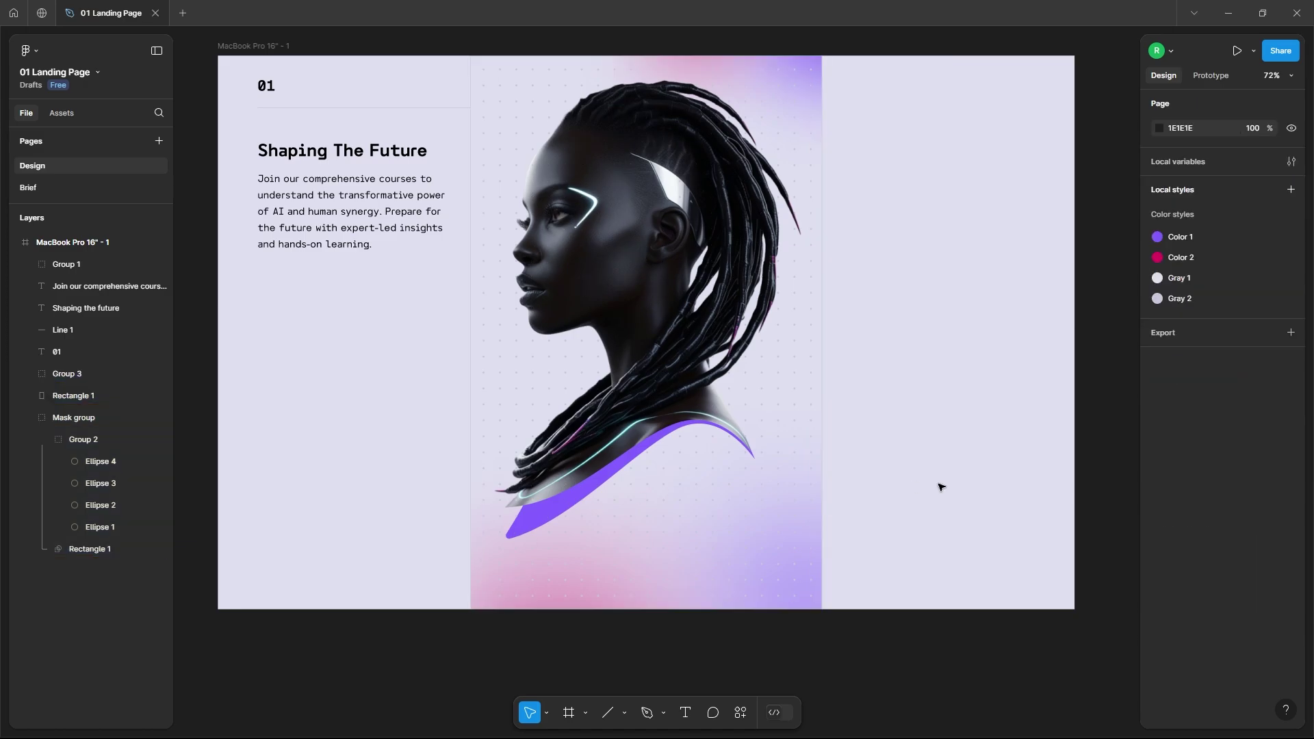
scroll(778, 344, up, 4)
scroll(819, 314, down, 5)
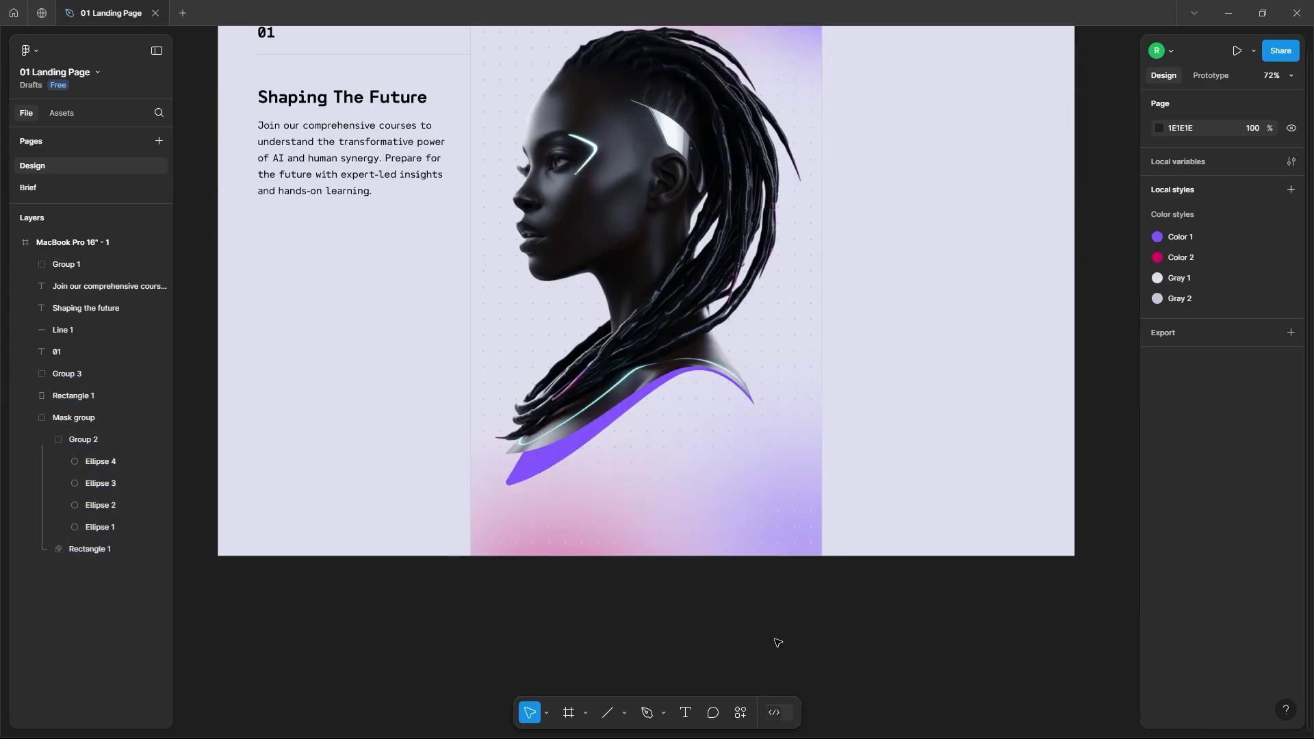
scroll(778, 637, down, 2)
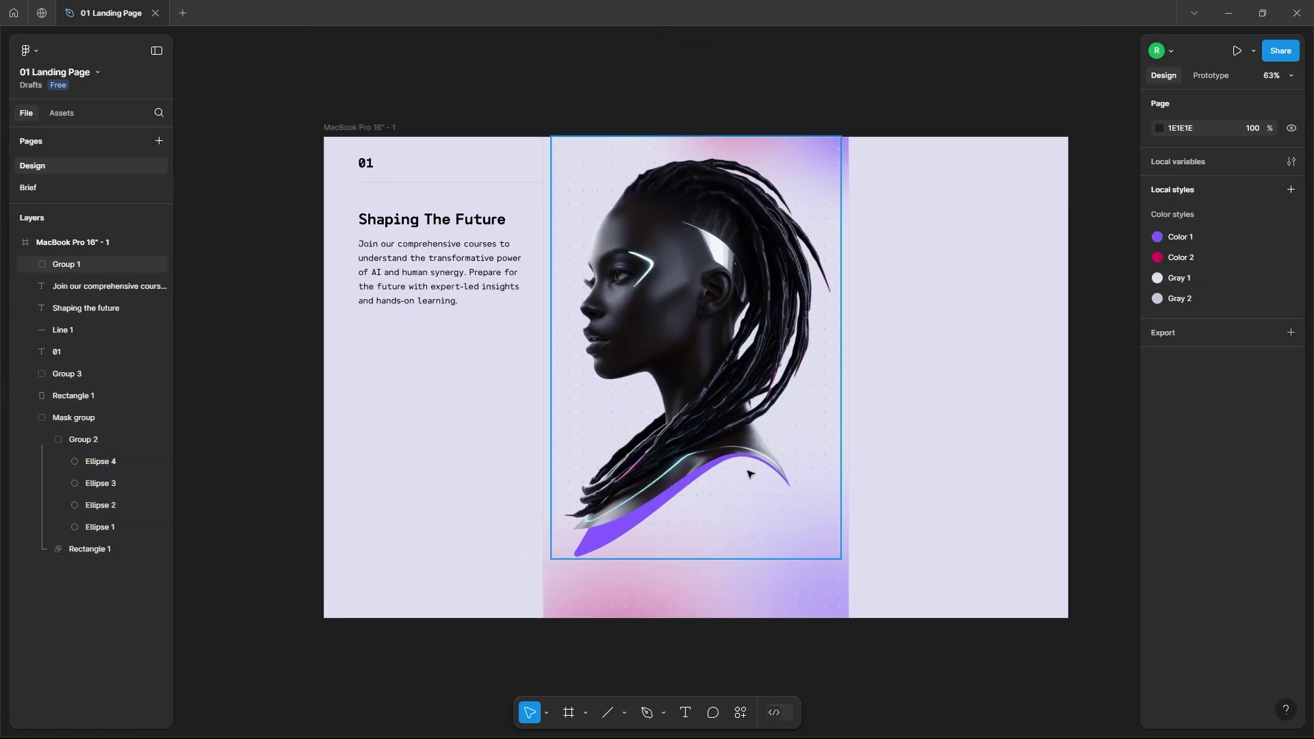
Nudge the portrait group slightly to the right within the center column
click(751, 473)
scroll(690, 390, down, 2)
drag(689, 390, 691, 390)
click(872, 409)
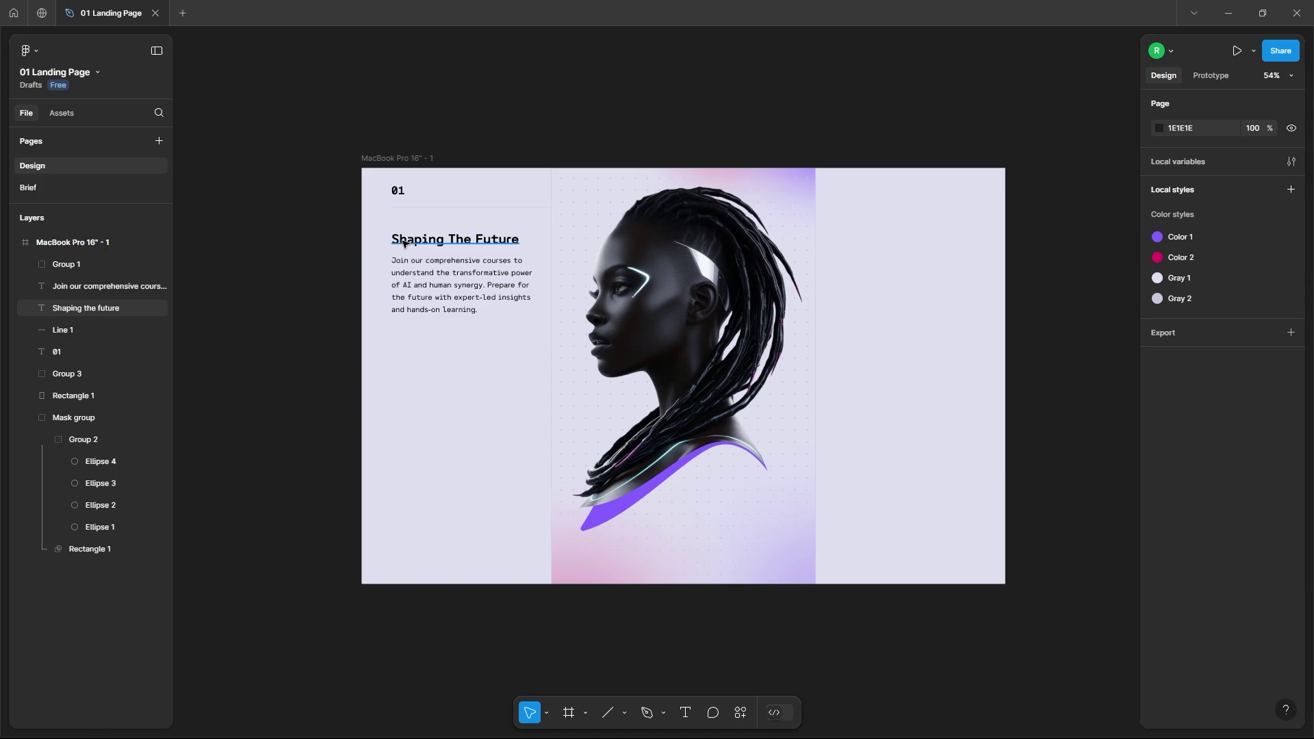
Extend the divider under "01" to X 0 at 509 px wide and place two copies in the lower part of the same column
click(421, 212)
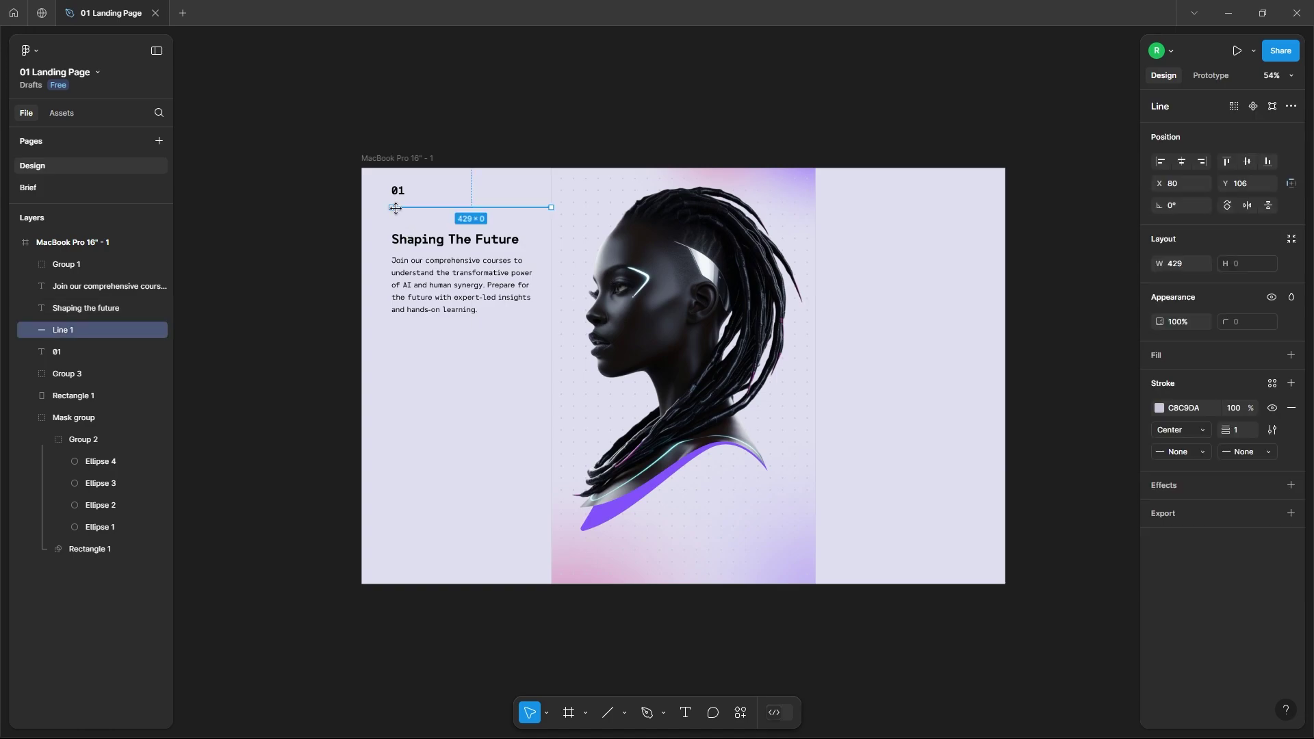
drag(389, 207, 361, 207)
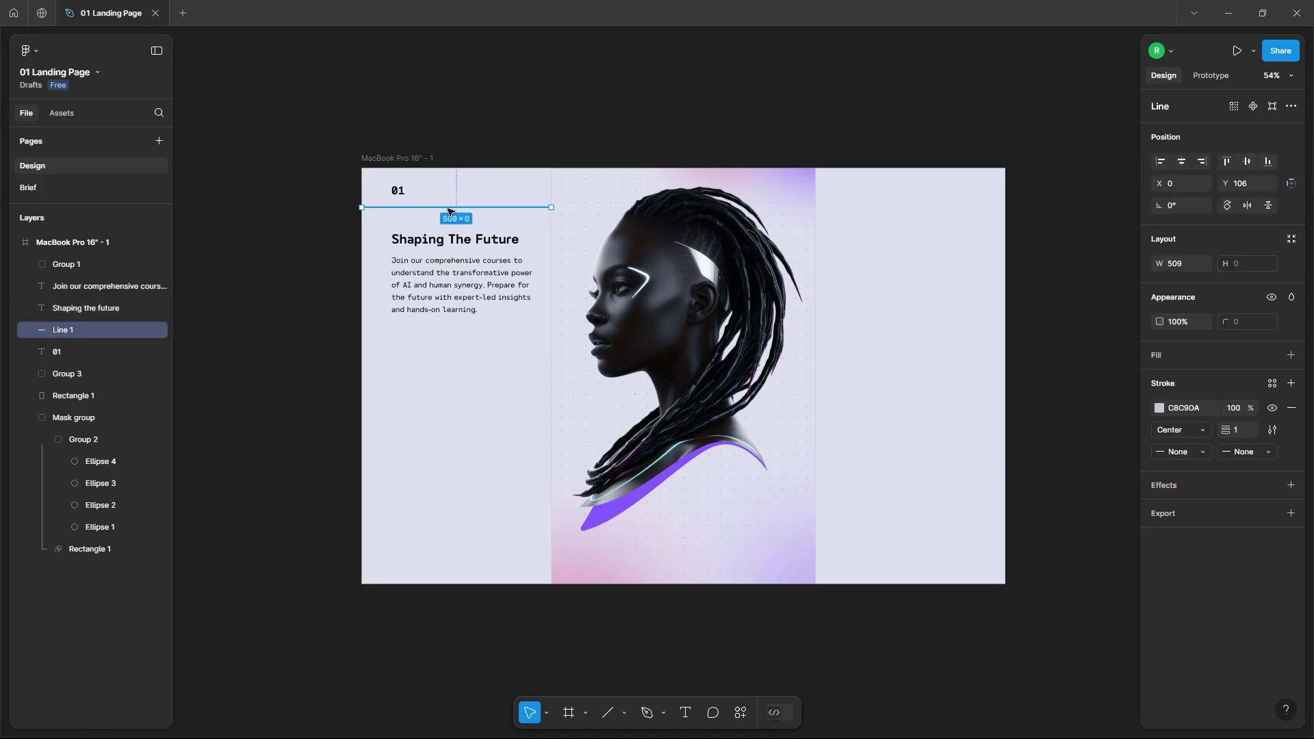
drag(449, 209, 479, 470)
click(479, 545)
scroll(479, 545, up, 3)
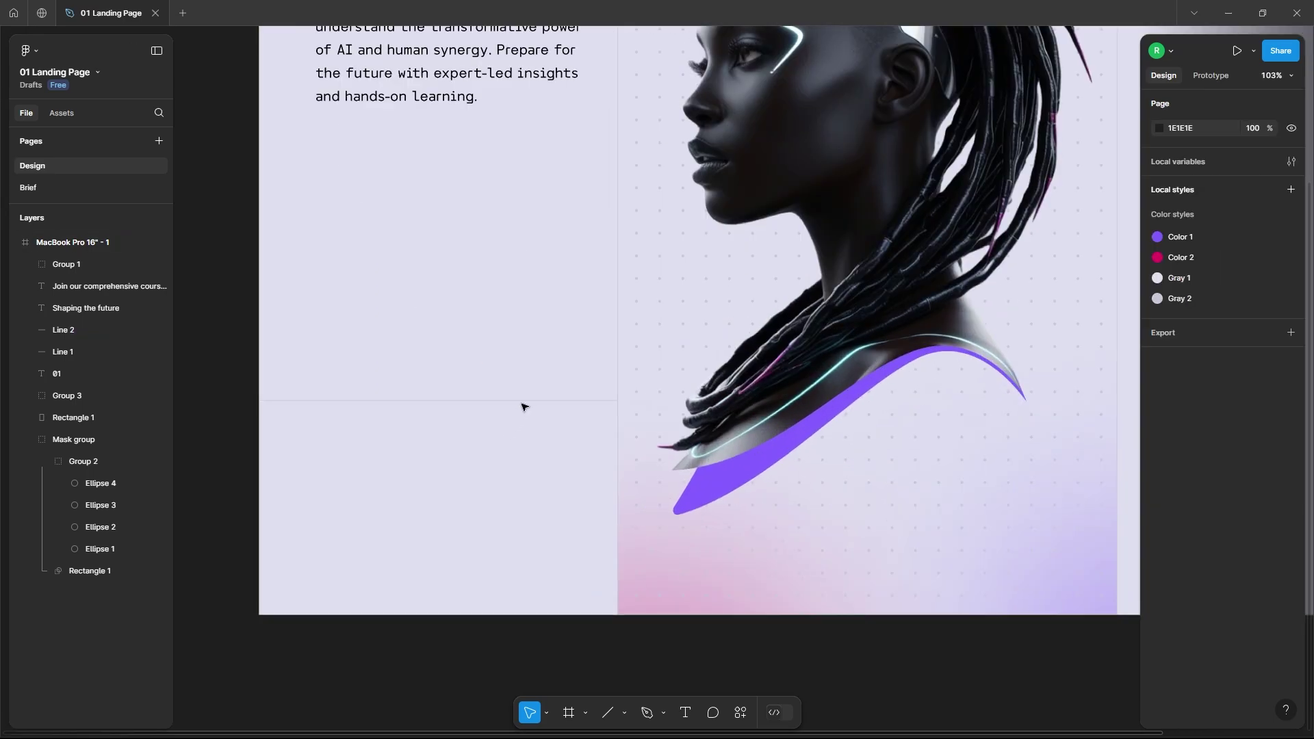
drag(522, 408, 525, 556)
click(402, 457)
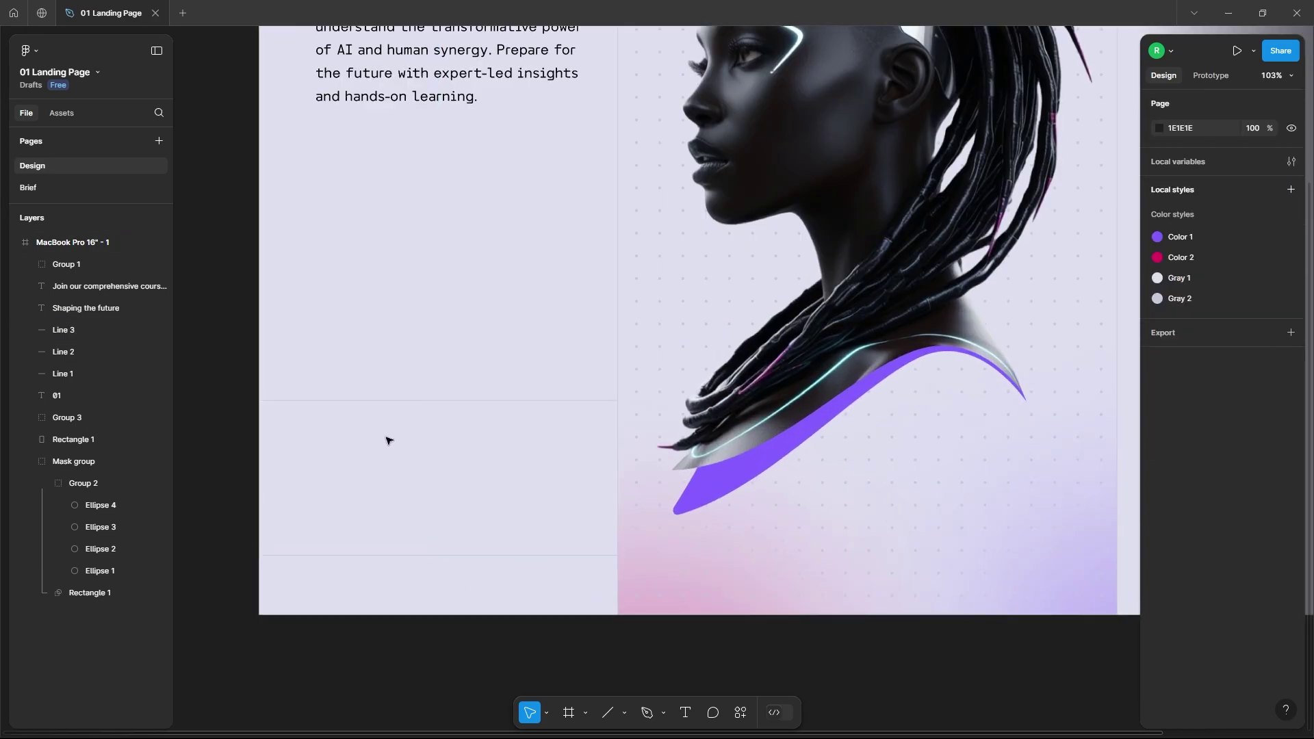
Add the text "50+" between the two lower dividers, near the column's left margin
key(t)
click(377, 442)
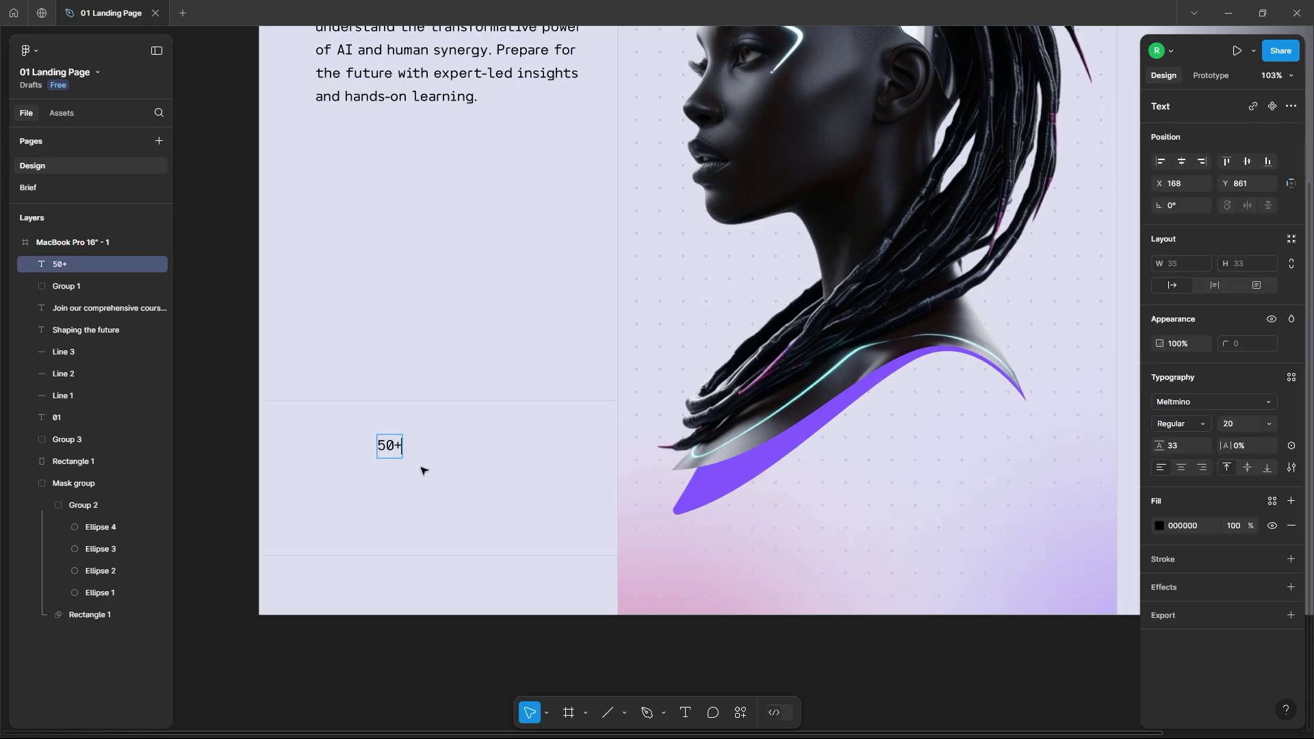
key(Escape)
drag(388, 446, 322, 436)
Show the frame's layout grid and align the "50+" text to its left margin at X 80, Y 846
click(455, 461)
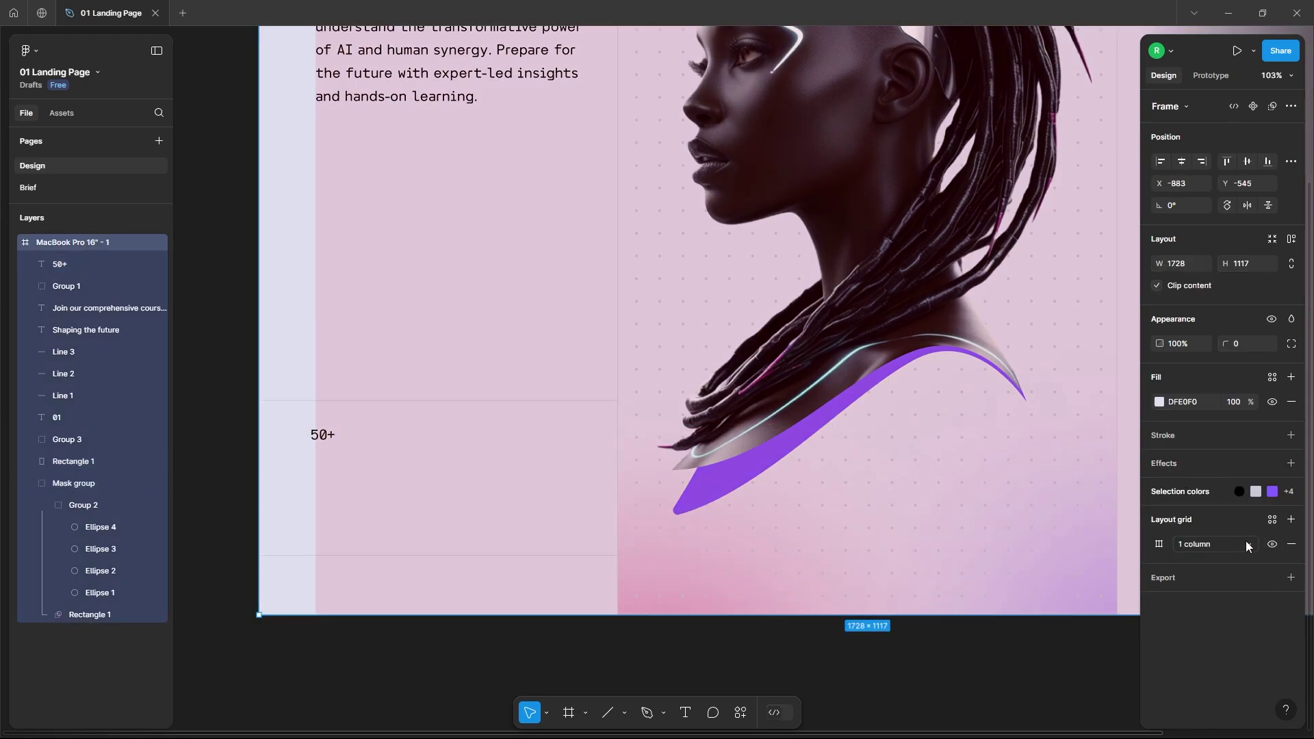
click(220, 475)
click(326, 436)
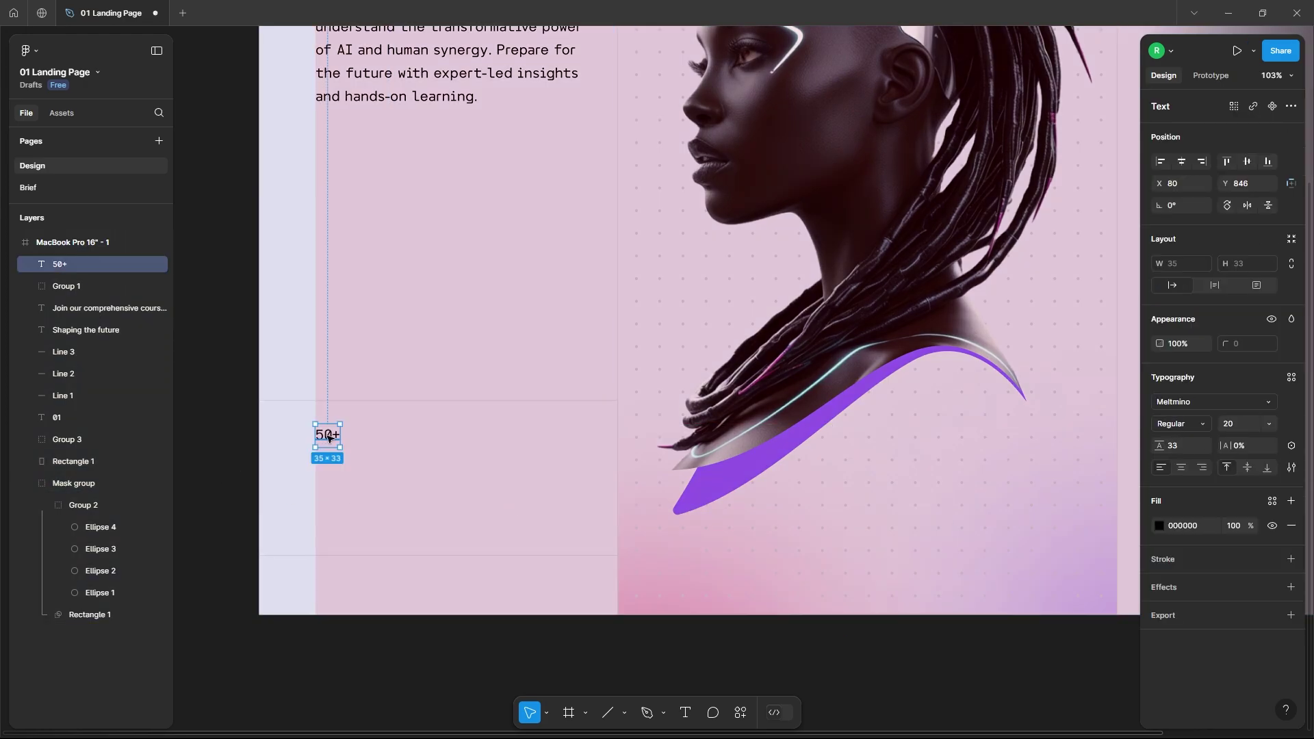
Duplicate the "50+" text directly below at Y 890 and change the copy to "Courses"
drag(328, 437, 331, 467)
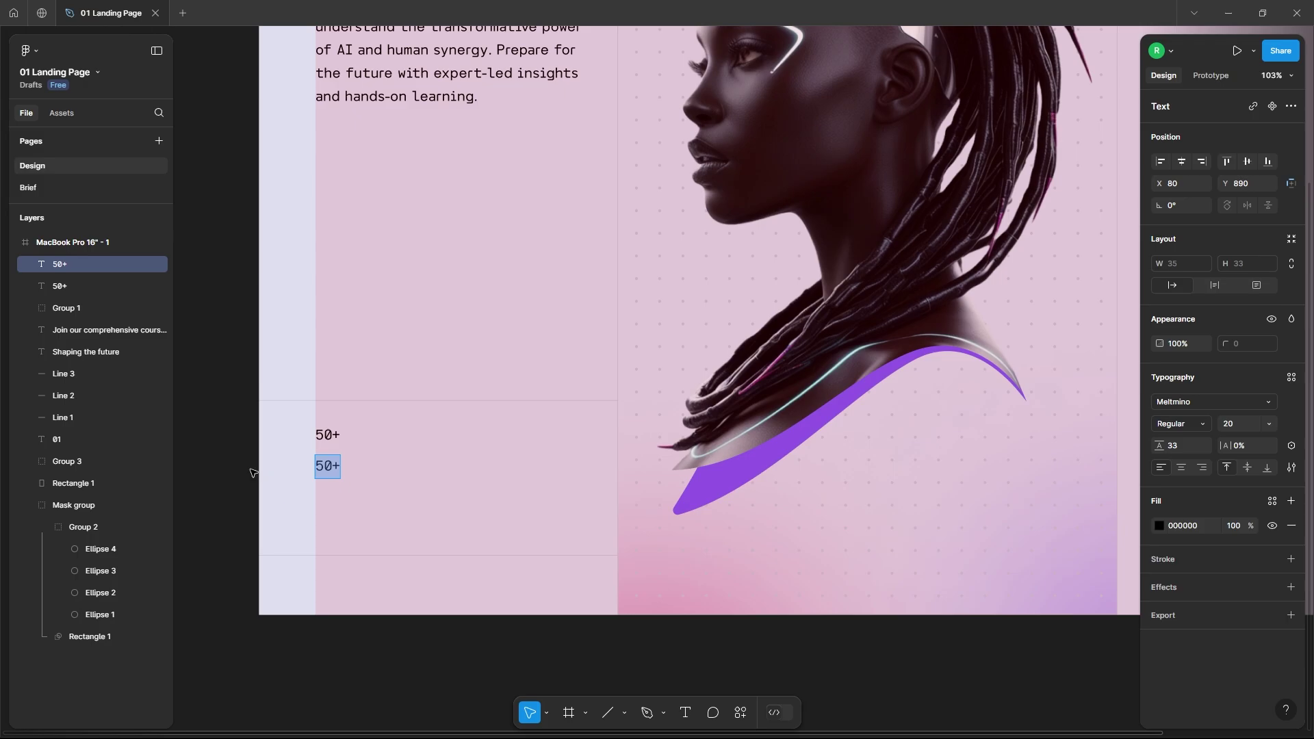
key(Escape)
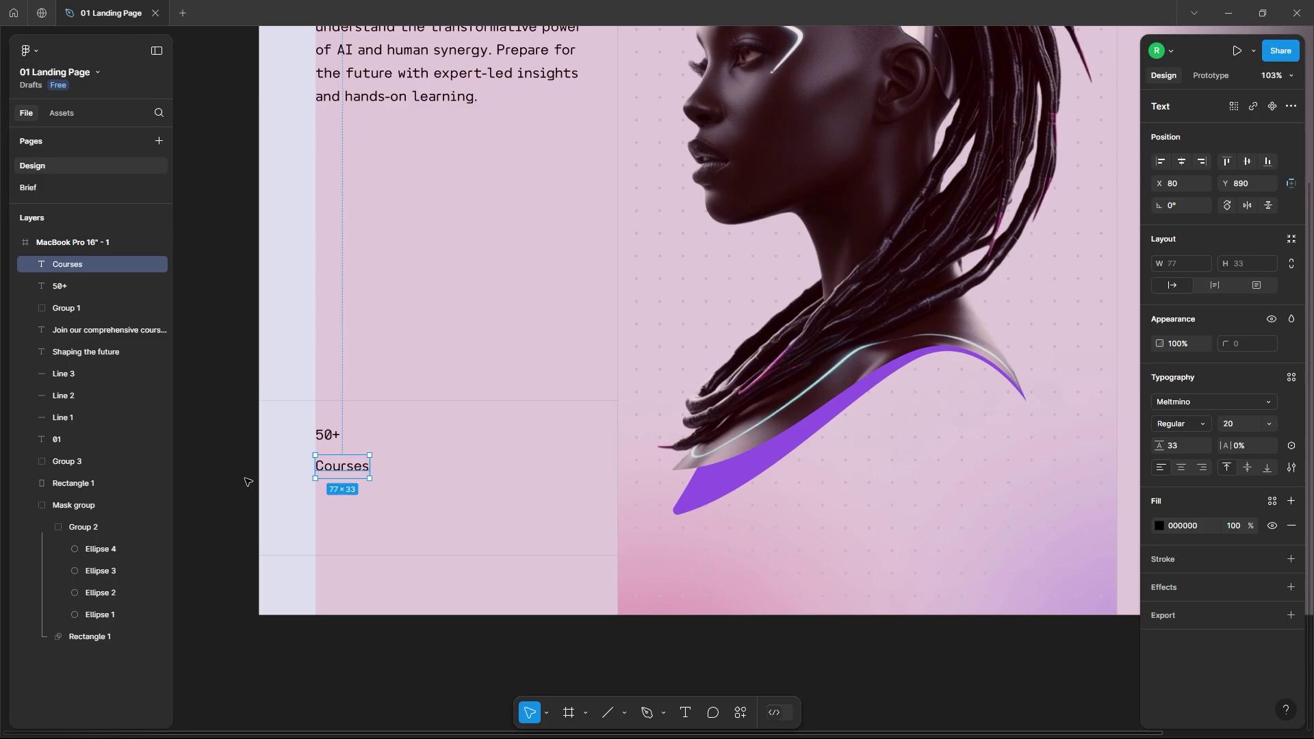
click(242, 484)
Make the "50+" text bold at font size 24
click(329, 433)
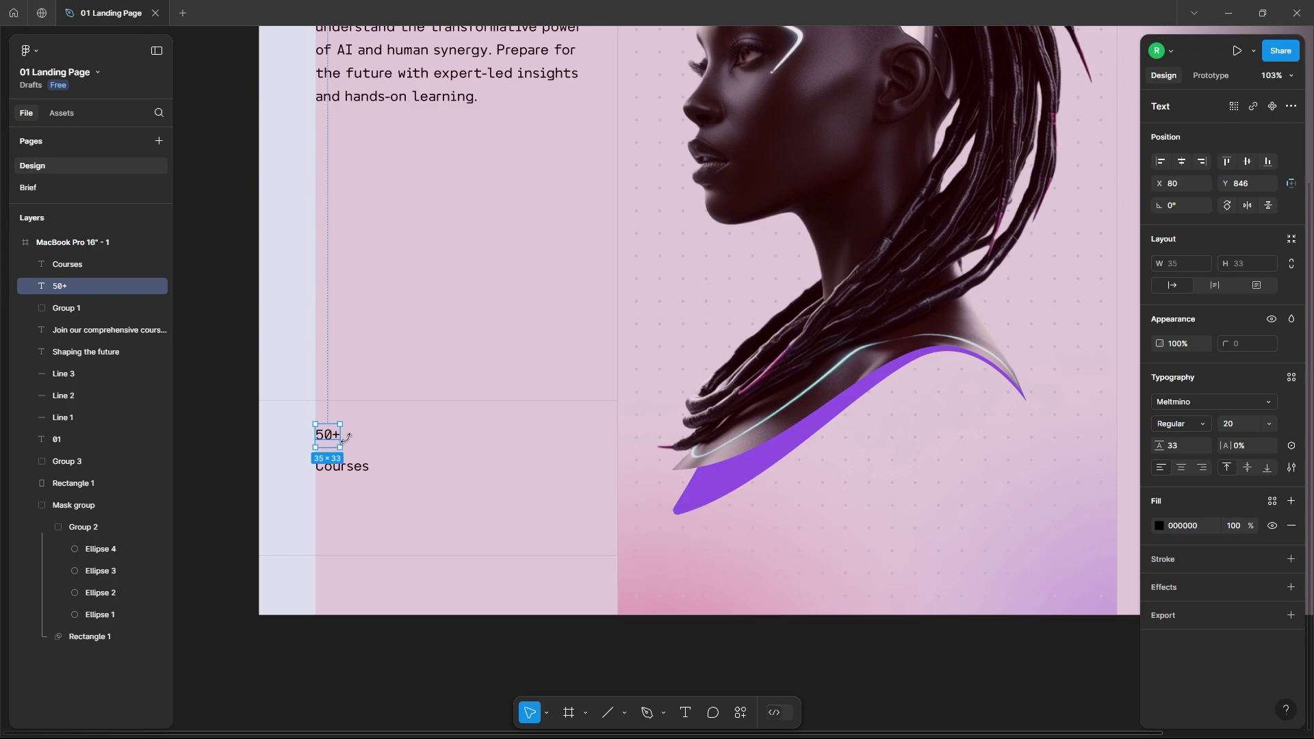
click(1201, 424)
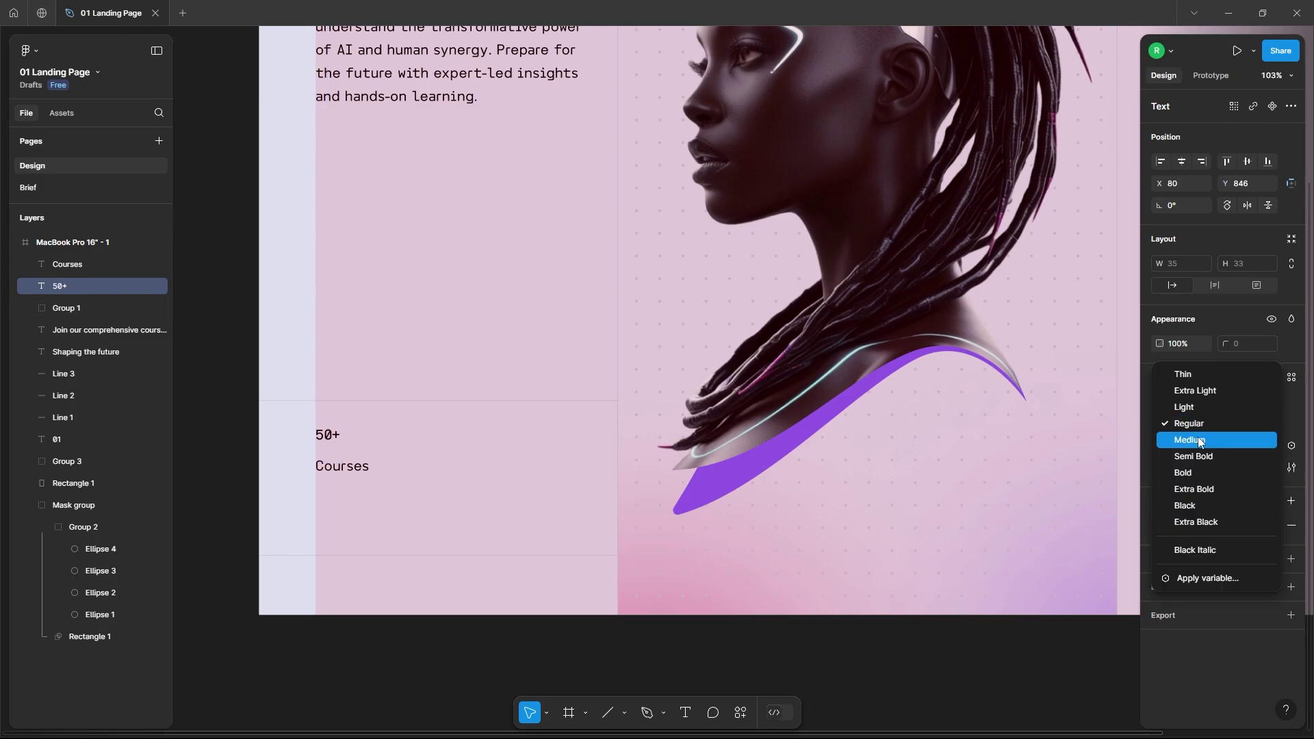
click(1189, 472)
click(1243, 424)
key(Up)
key(Up)
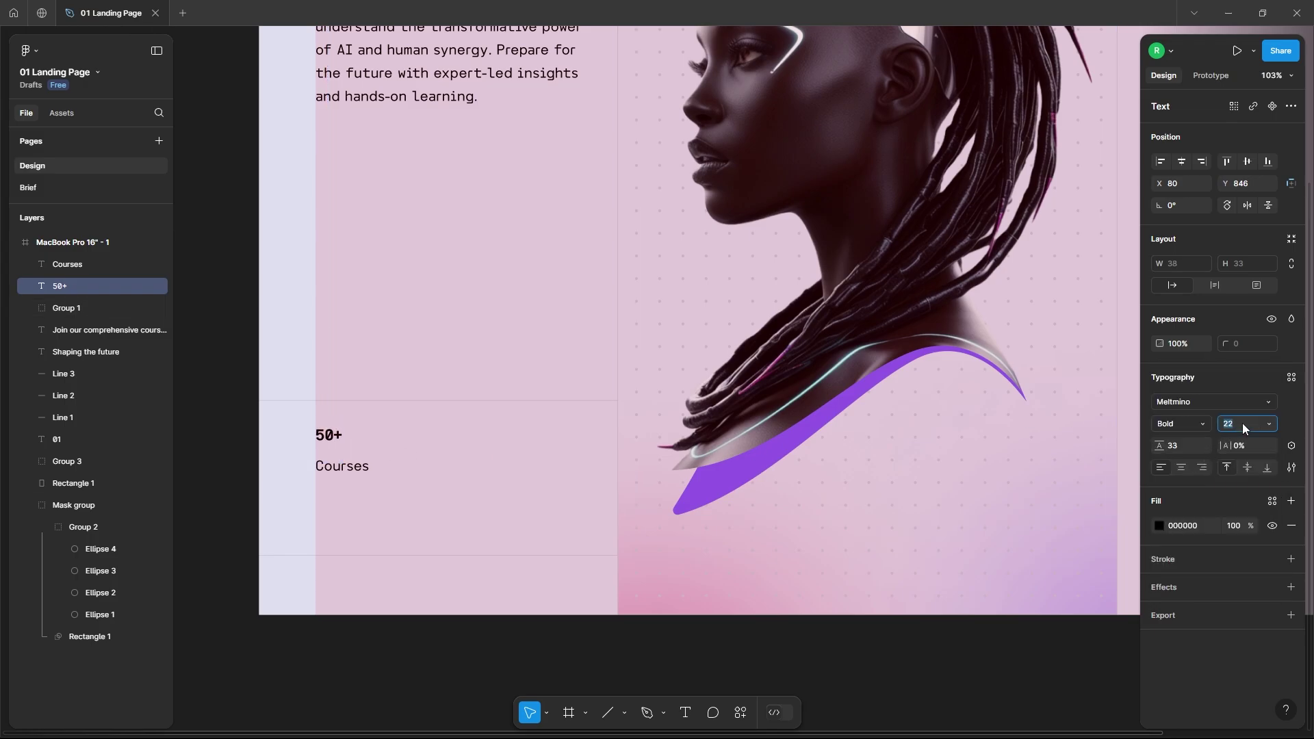
Duplicate the "50+" and "Courses" texts alongside at X 282 and change the copies to "2K" and "Reviews"
shift+click(343, 466)
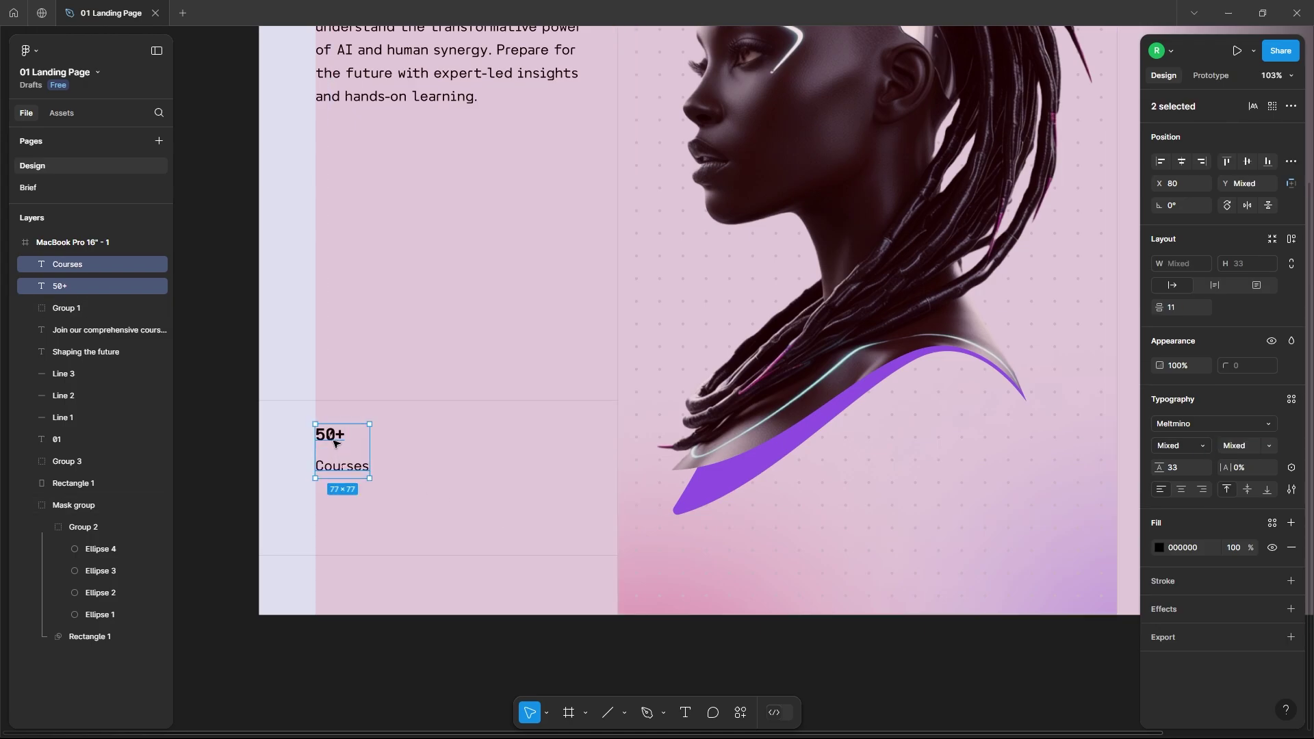
drag(340, 440, 479, 444)
click(235, 492)
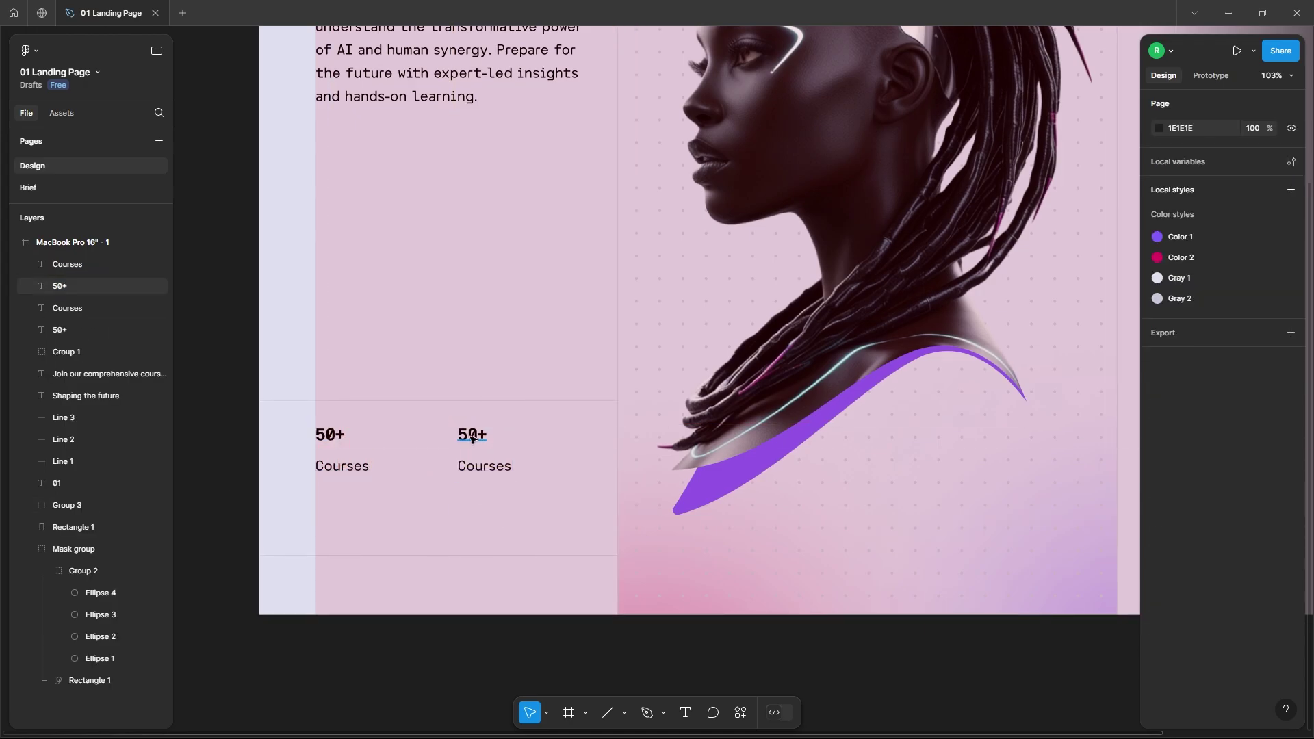
double_click(472, 435)
text(2K)
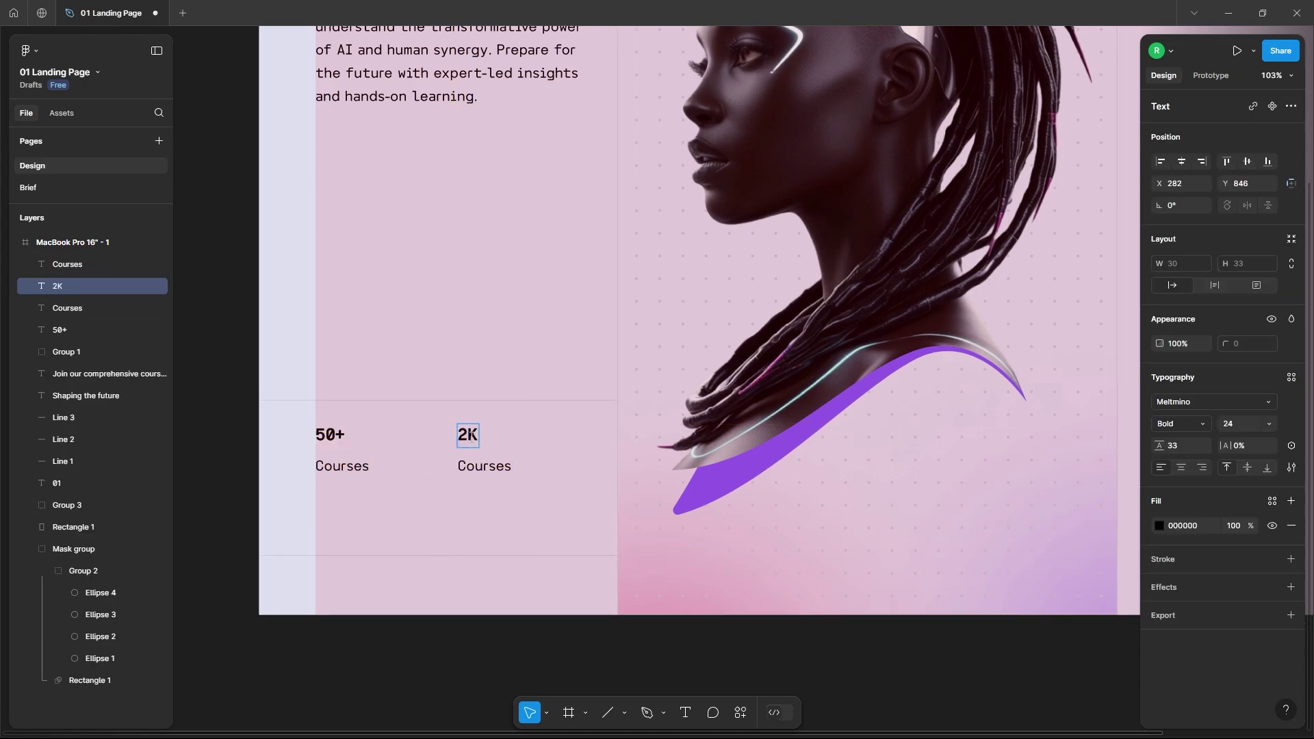
double_click(488, 467)
text(Reviews)
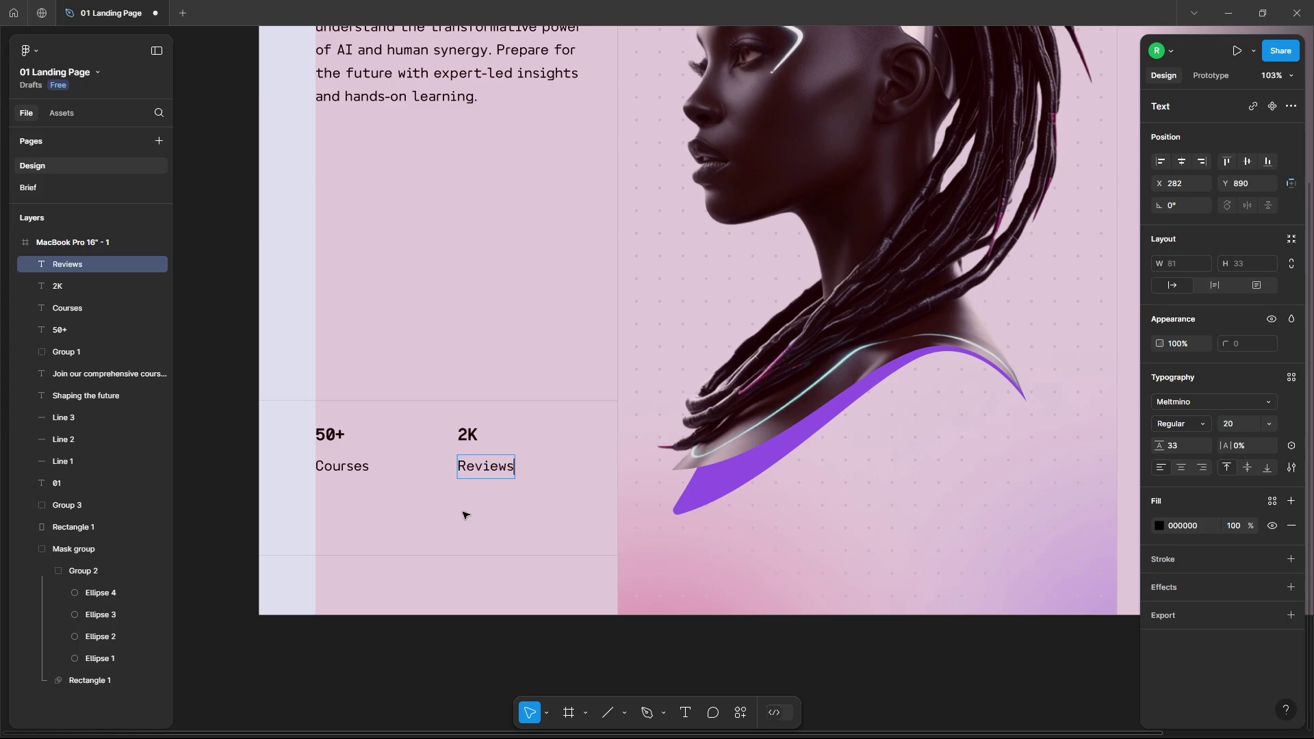
key(Escape)
click(456, 655)
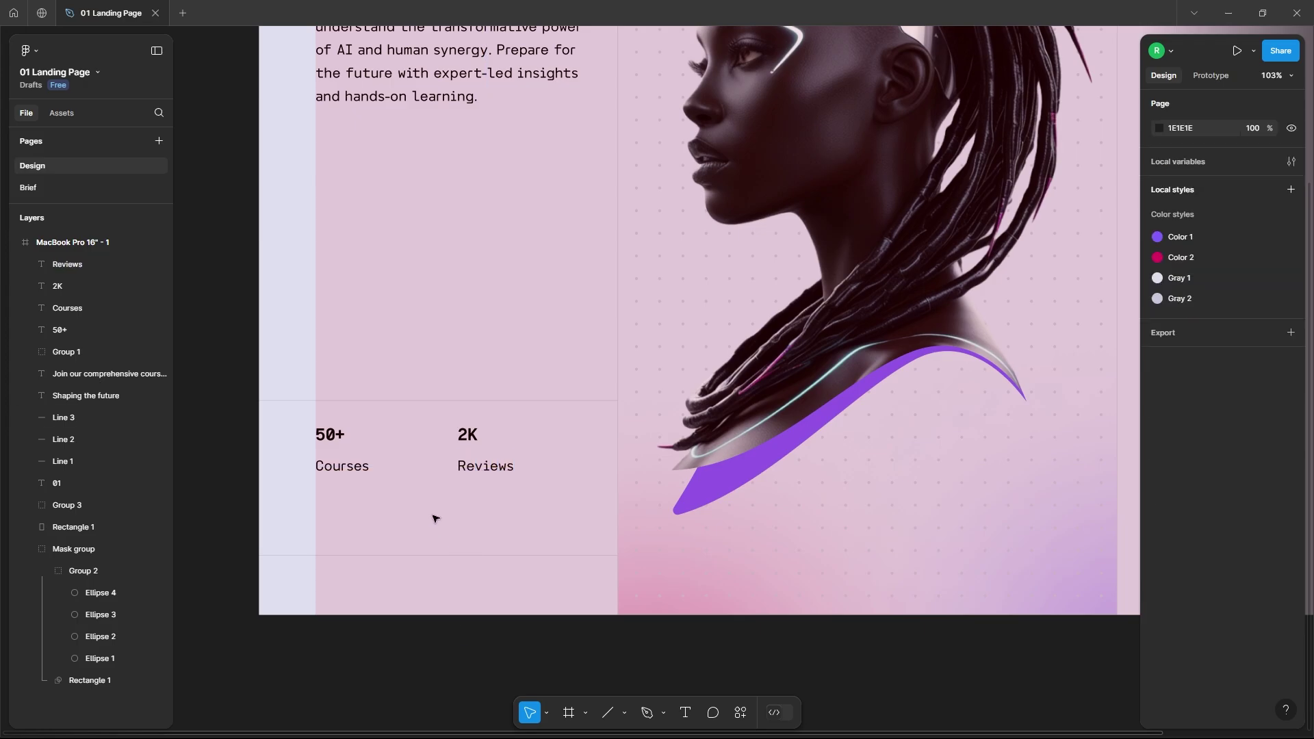
Duplicate the "Reviews" text below, change the copy to "1M Students" and place it at X 297, Y 967
drag(485, 466, 506, 521)
double_click(506, 521)
text(1M Students)
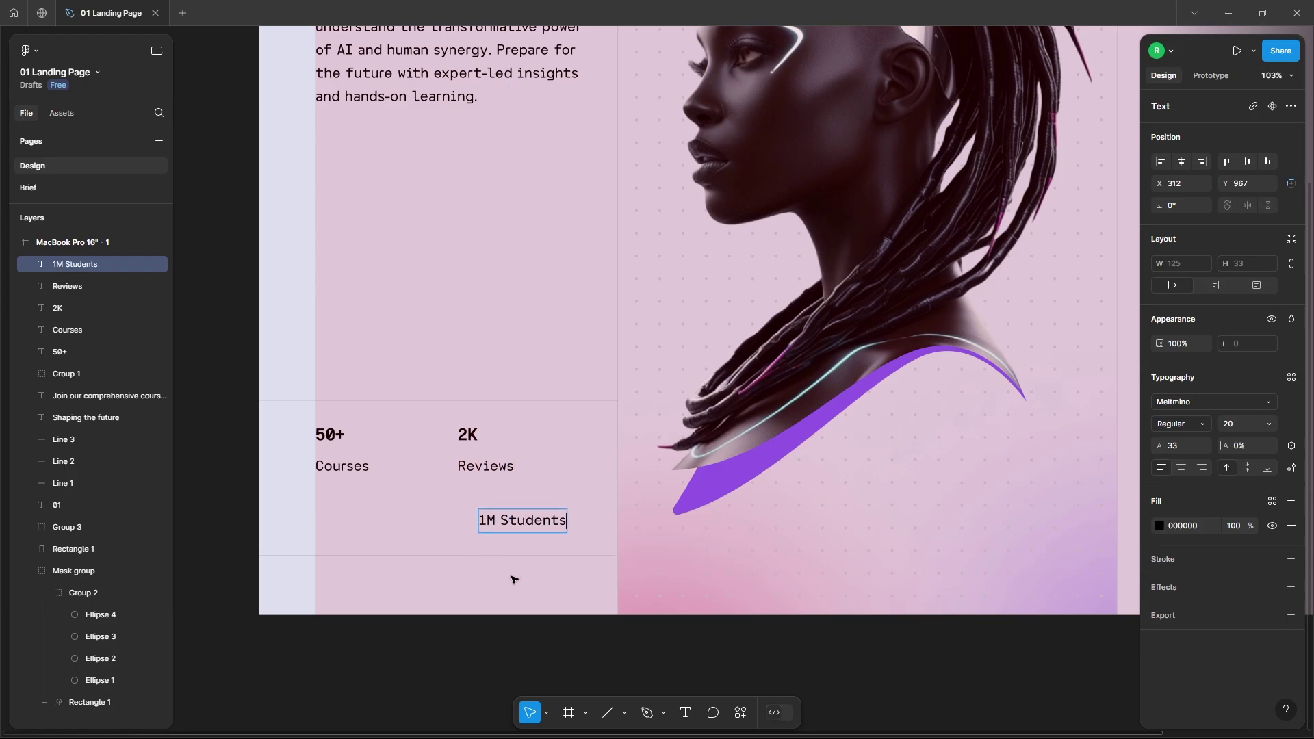
key(Escape)
drag(522, 521, 512, 521)
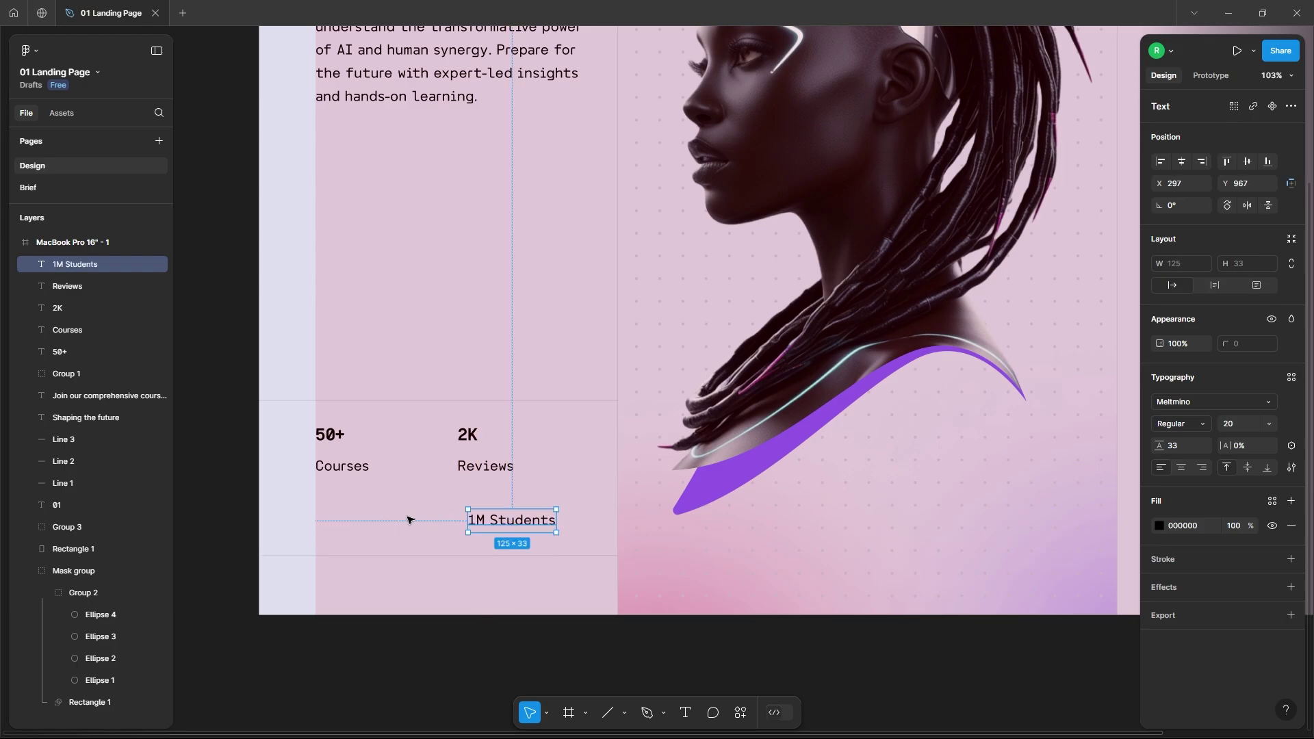
click(452, 633)
Draw a 65 × 65 px circle under "Courses" at X 80, Y 951 and give it a 1 px black inside stroke
click(626, 716)
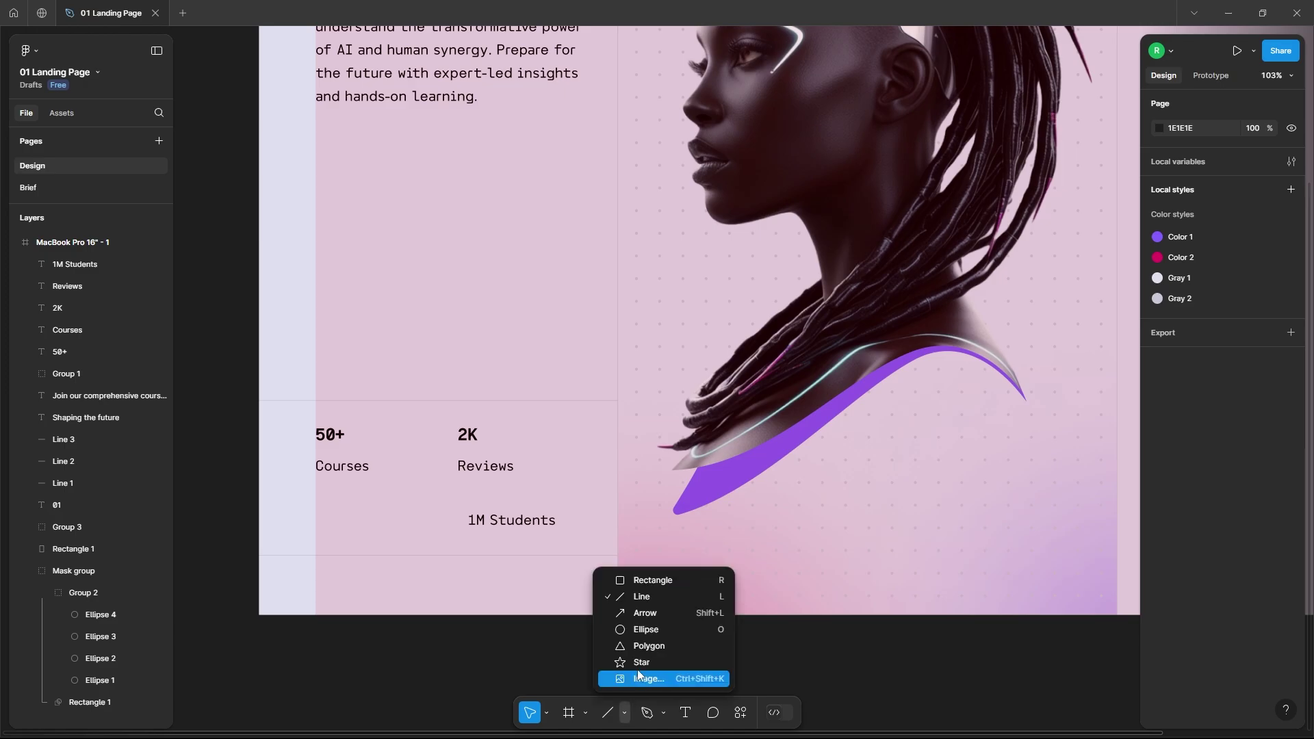
click(636, 638)
drag(316, 500, 354, 539)
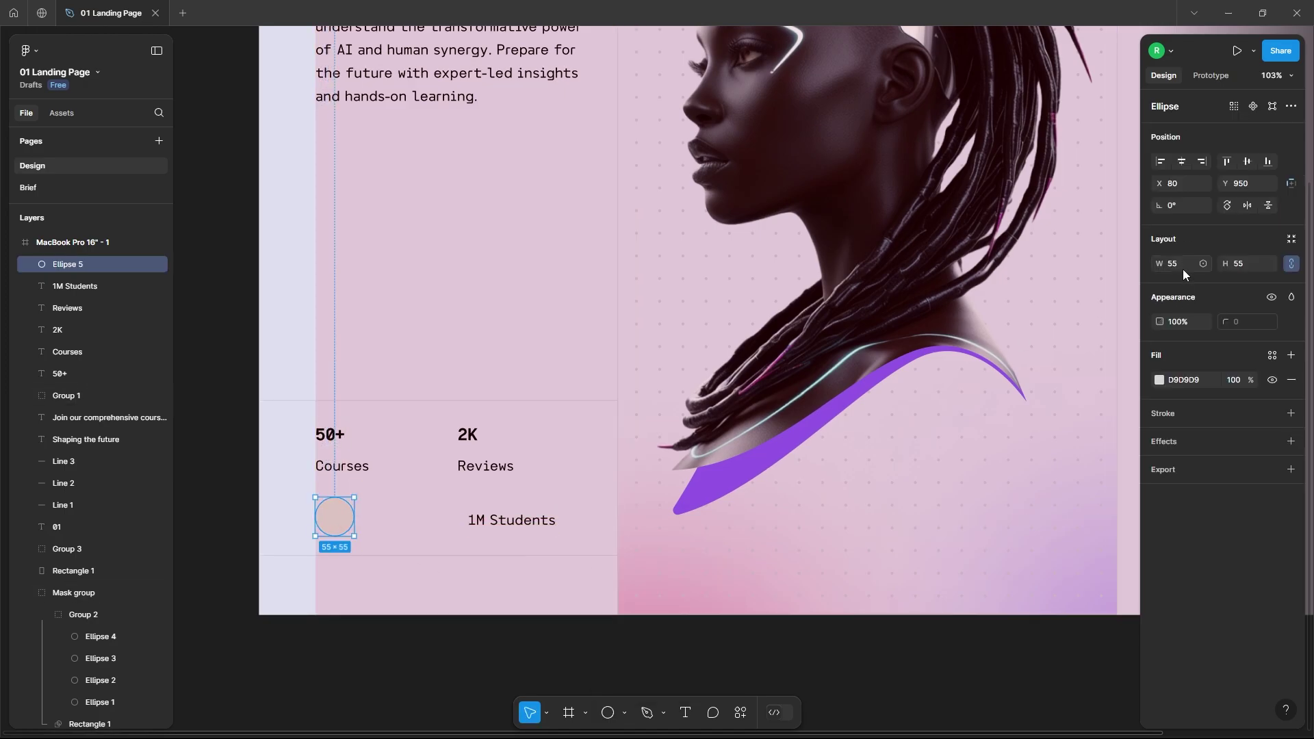
text(65)
key(Return)
click(1291, 414)
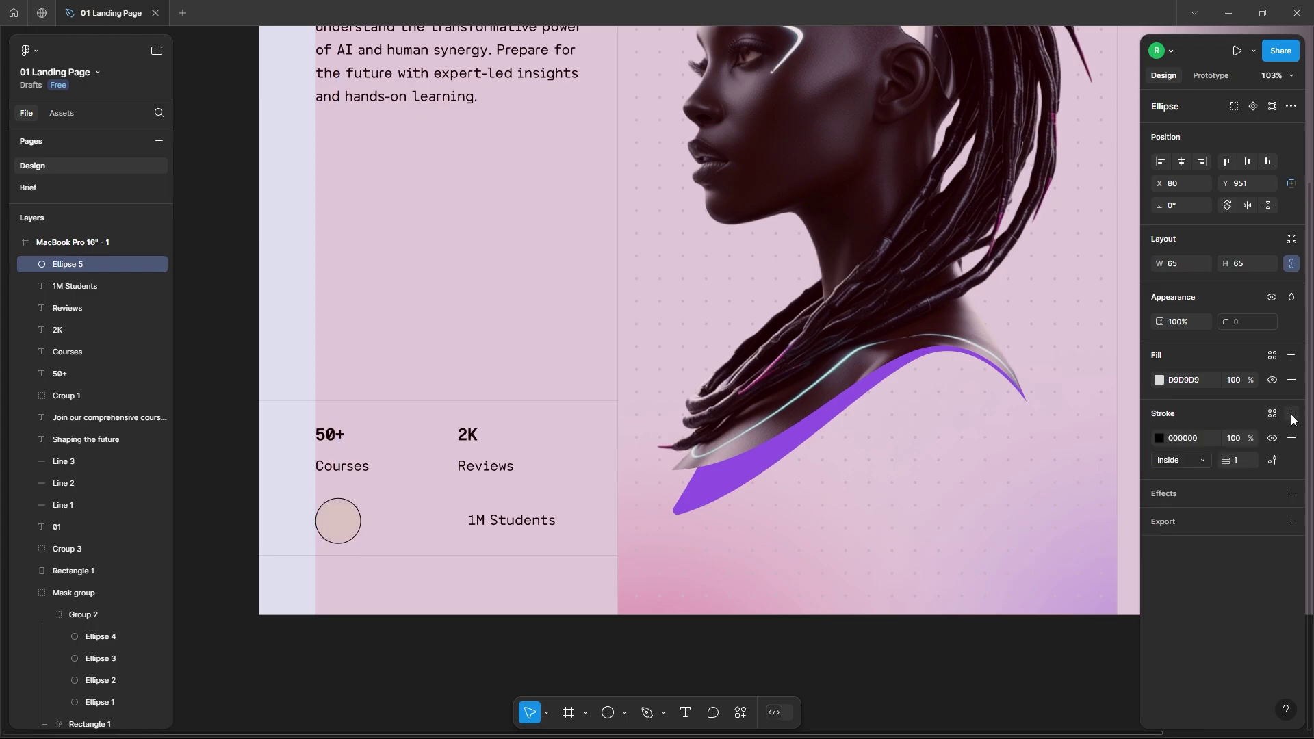
key(Escape)
Create two overlapping copies of the circle in a row and distribute all three evenly horizontally
drag(340, 522, 391, 529)
shift+click(359, 526)
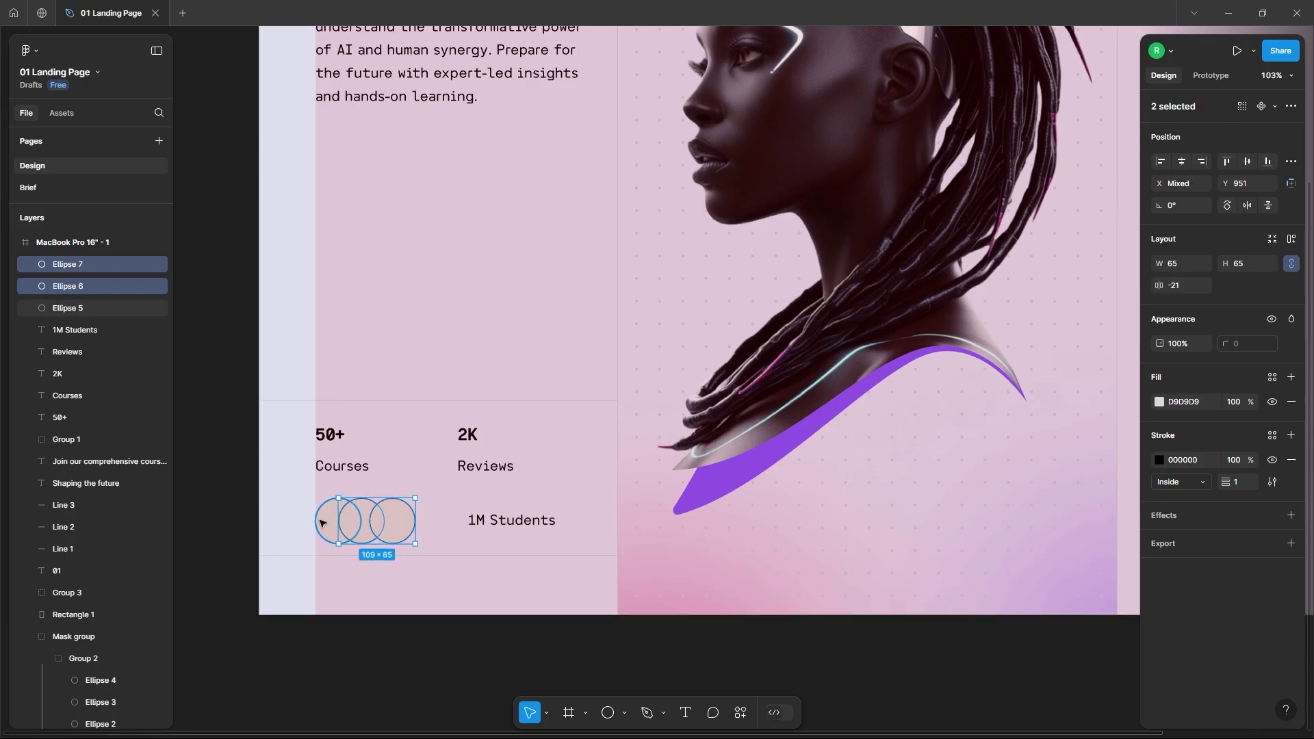
shift+click(328, 526)
click(1291, 161)
click(1193, 219)
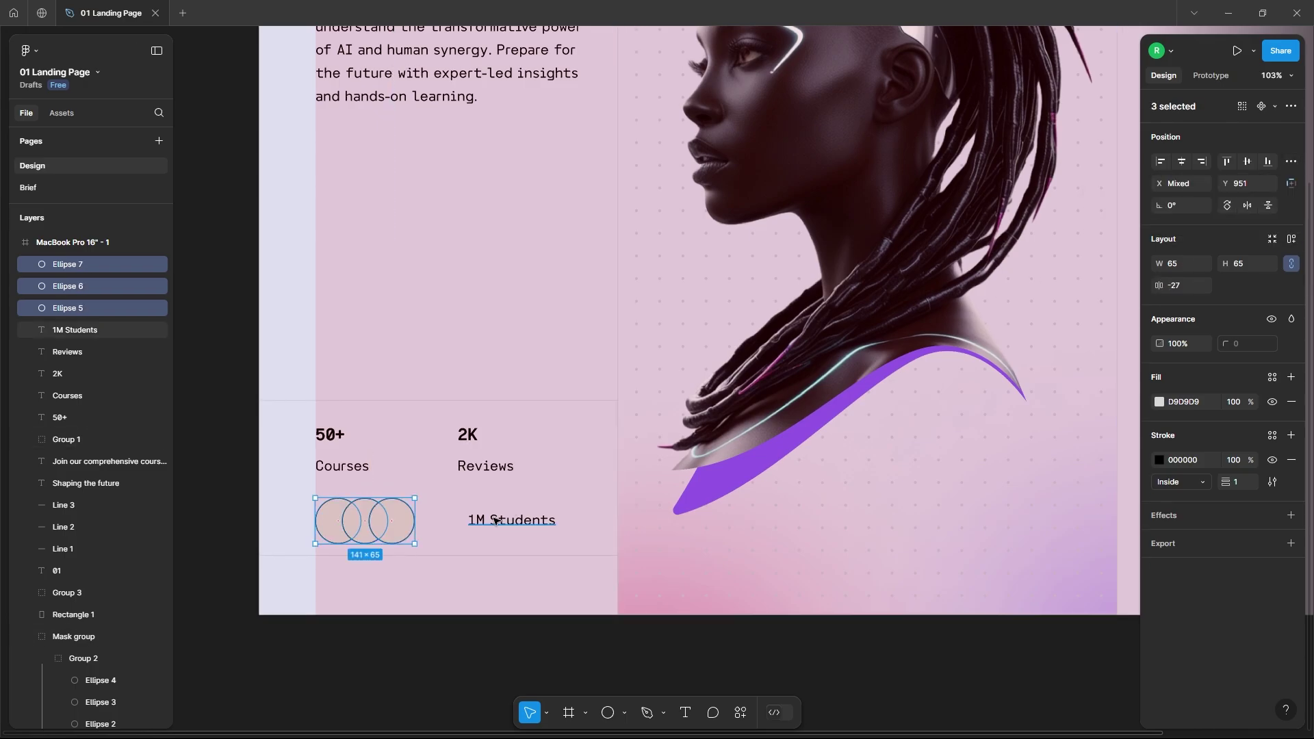
click(395, 642)
Fill the first circle with a random photo from the User Profile | Avatar plugin
click(324, 523)
right_click(334, 523)
mouse_move(368, 566)
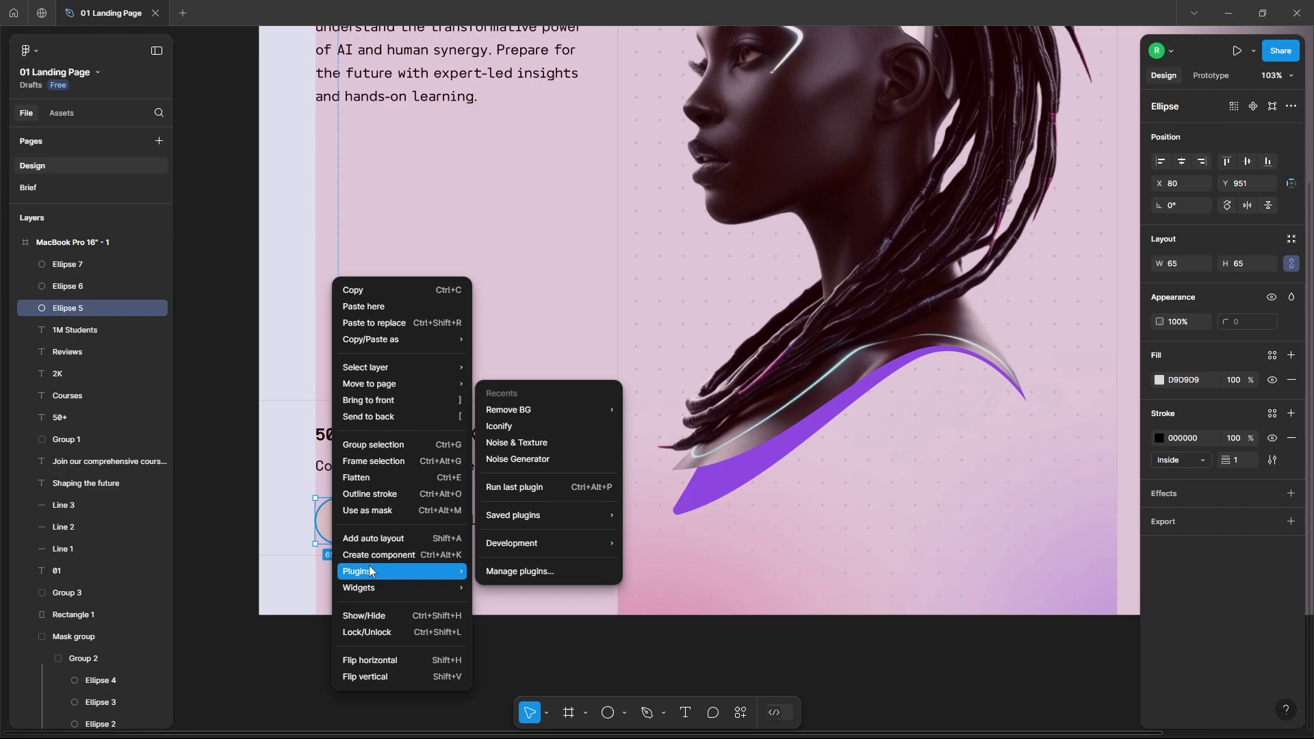
mouse_move(512, 536)
mouse_move(548, 518)
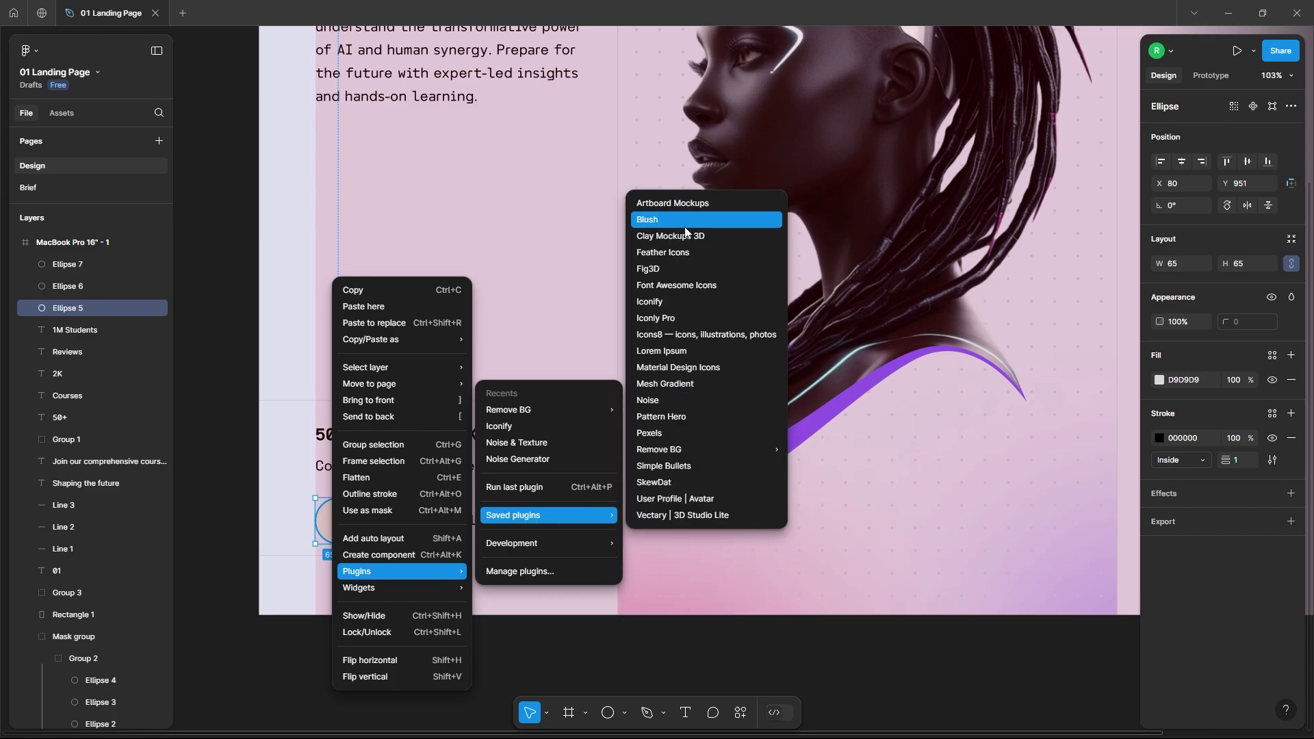
click(680, 499)
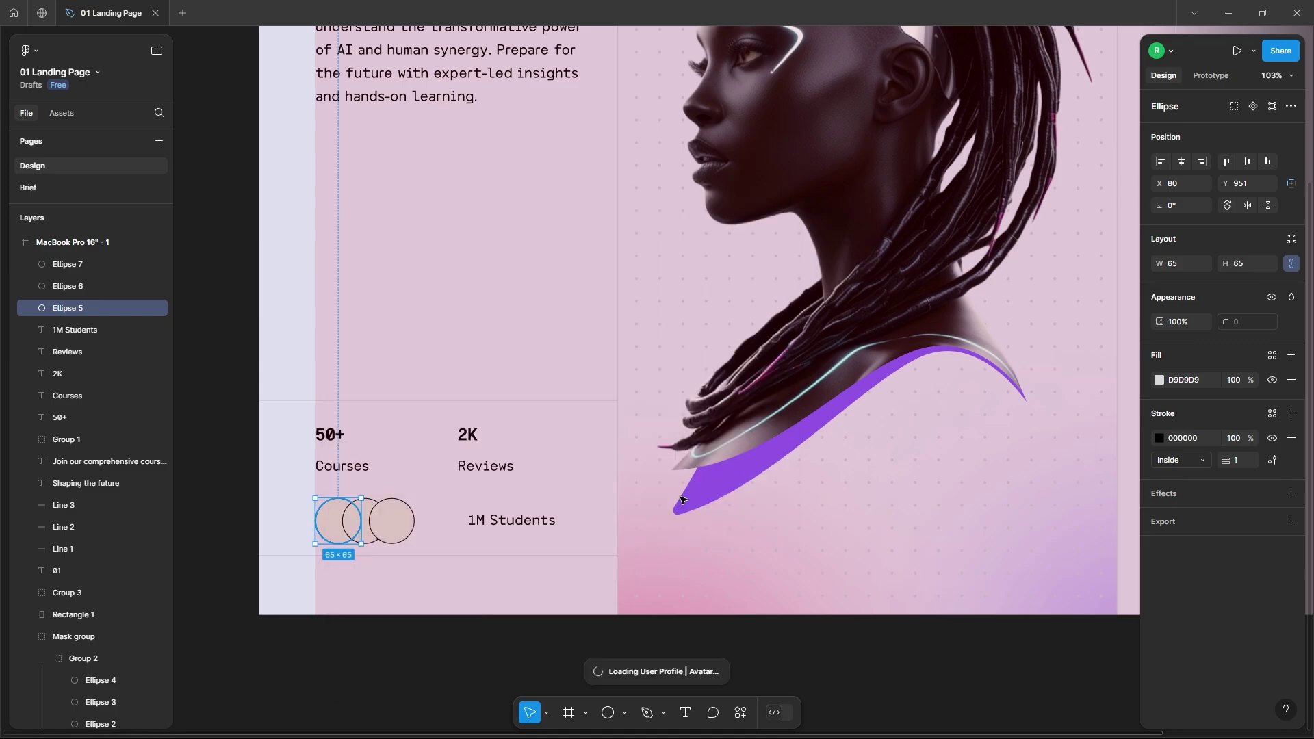
click(667, 542)
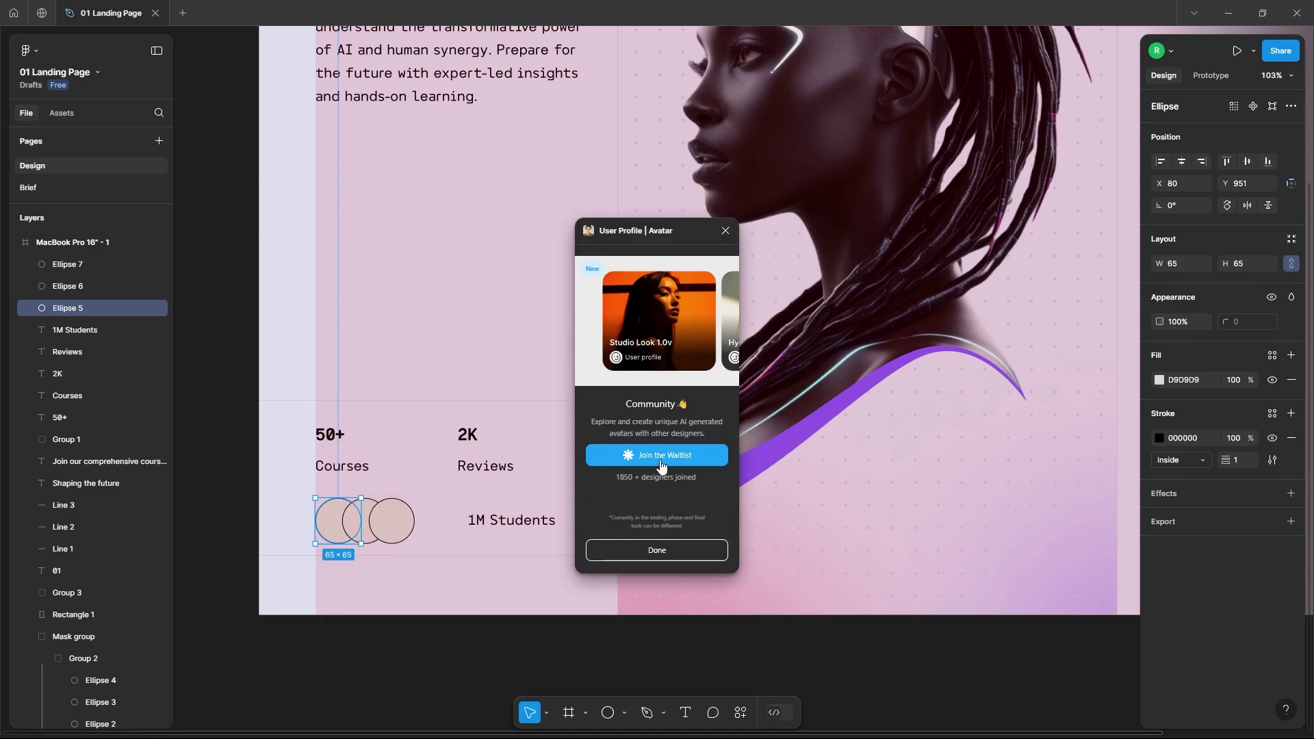
click(668, 547)
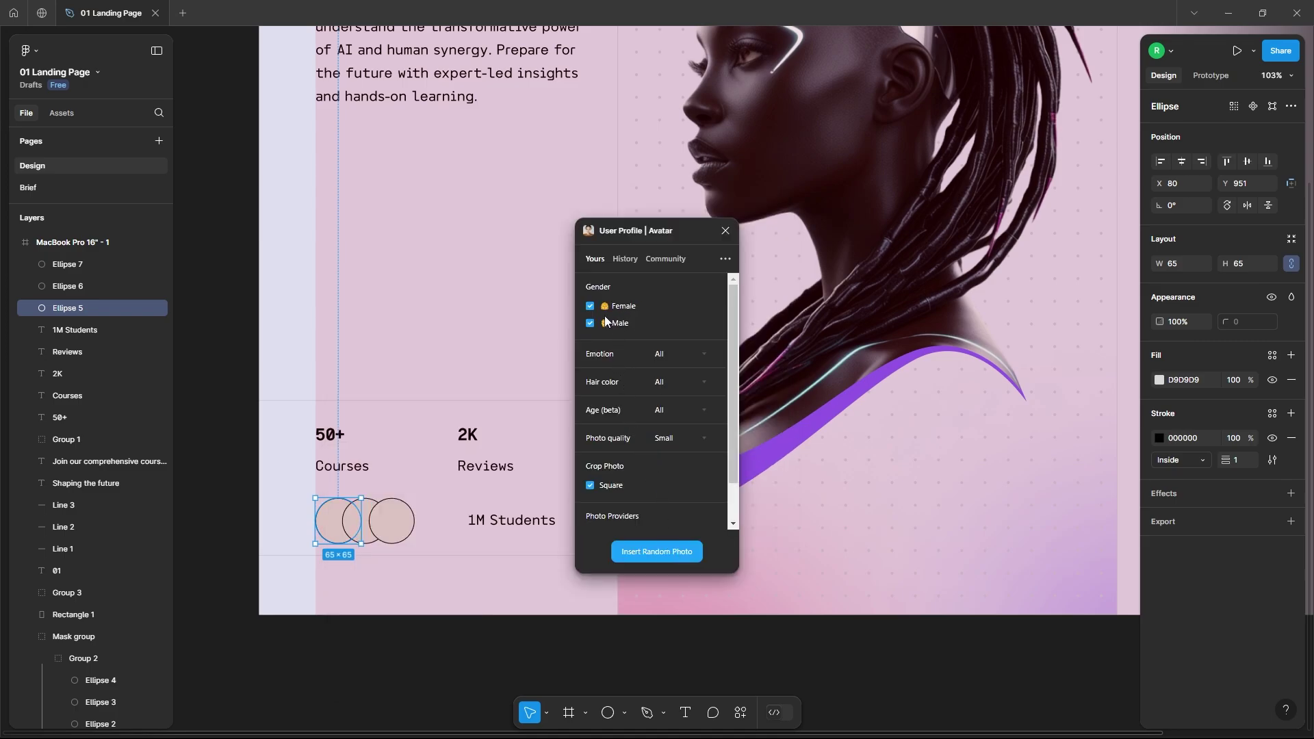
click(652, 556)
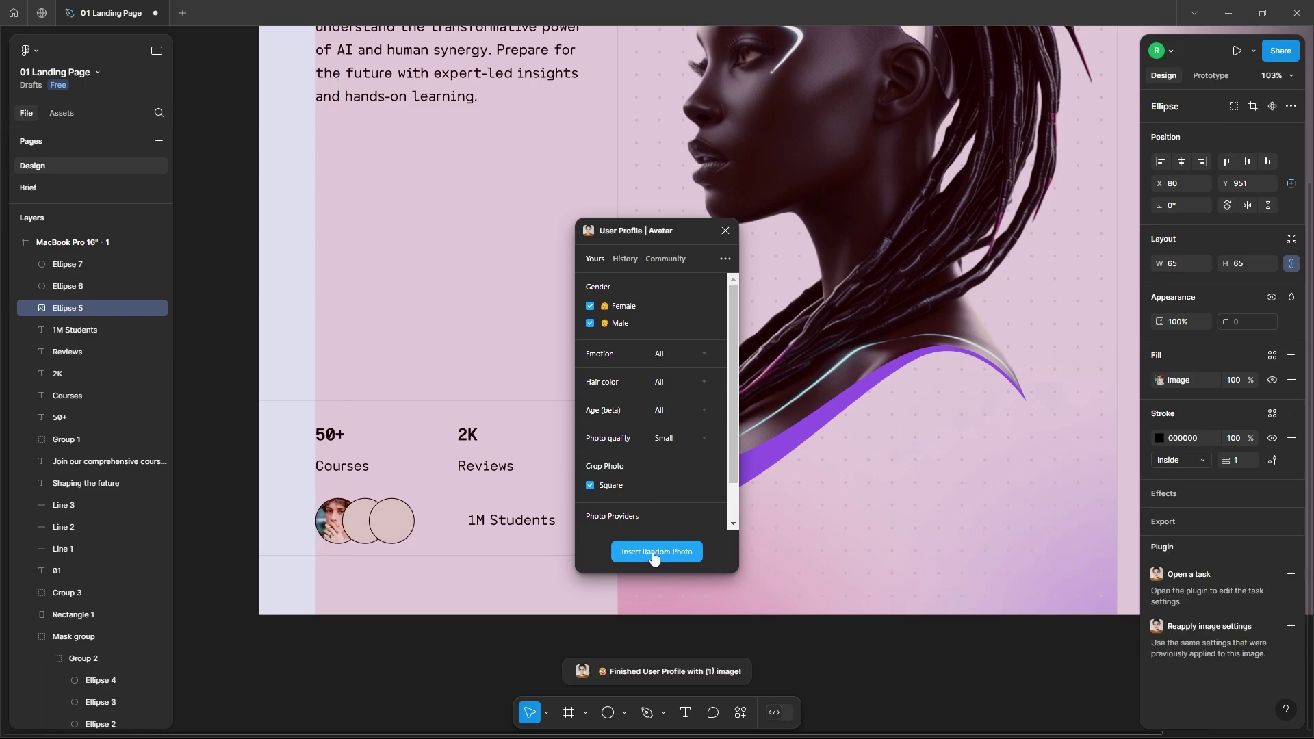
Insert random avatar photos into the second and third circles, replace the third one's photo once more and close the plugin
click(365, 514)
click(669, 553)
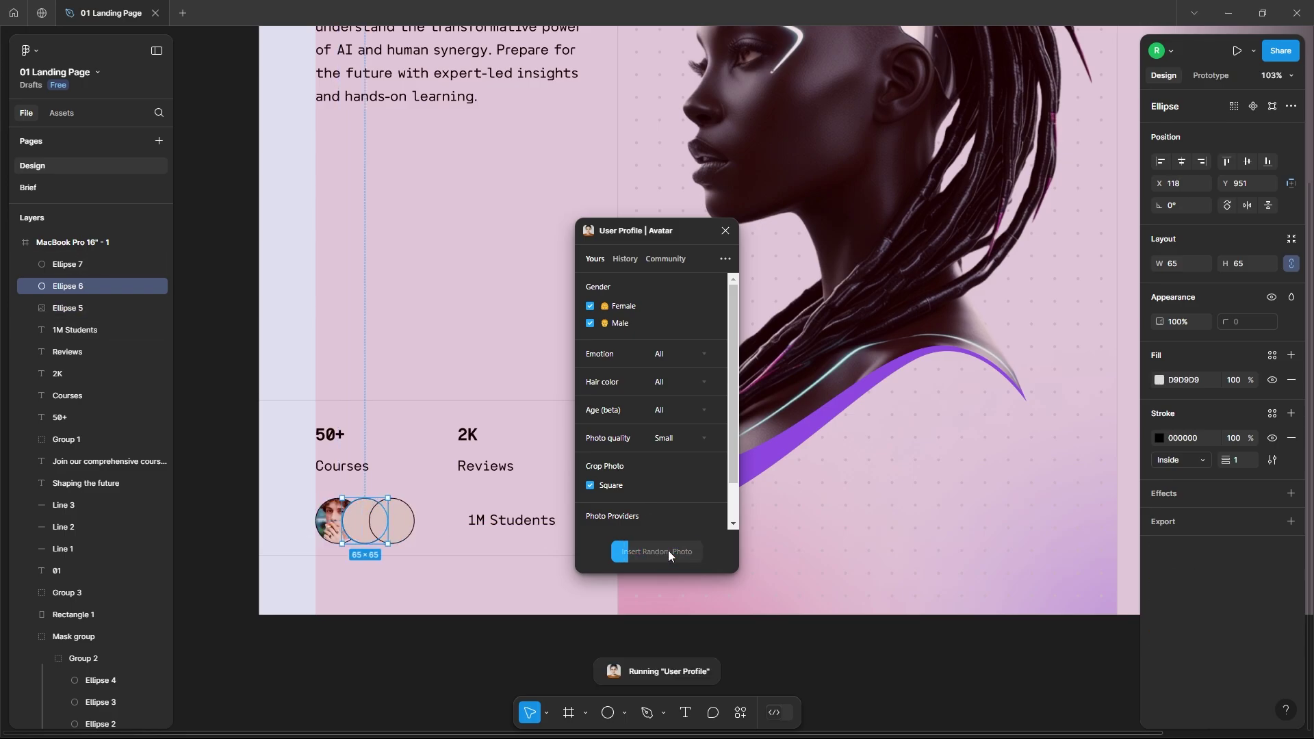
click(393, 520)
click(659, 552)
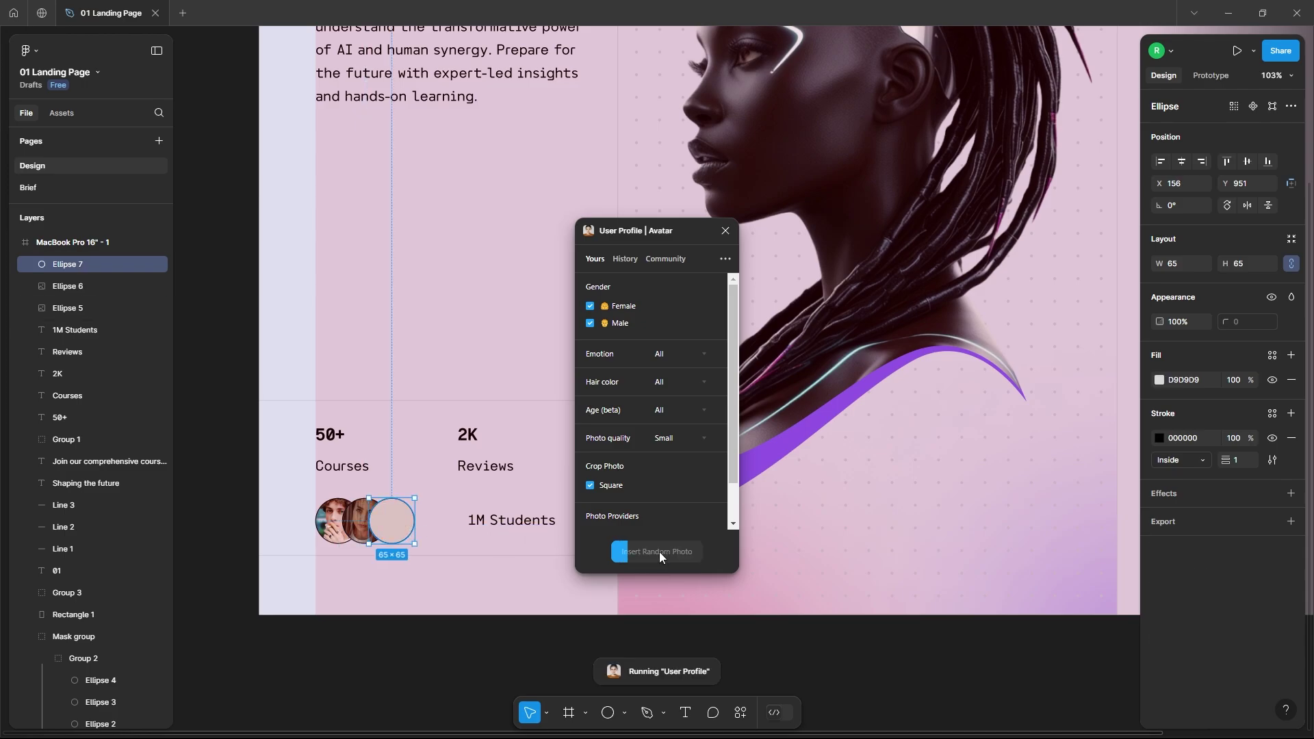
click(659, 553)
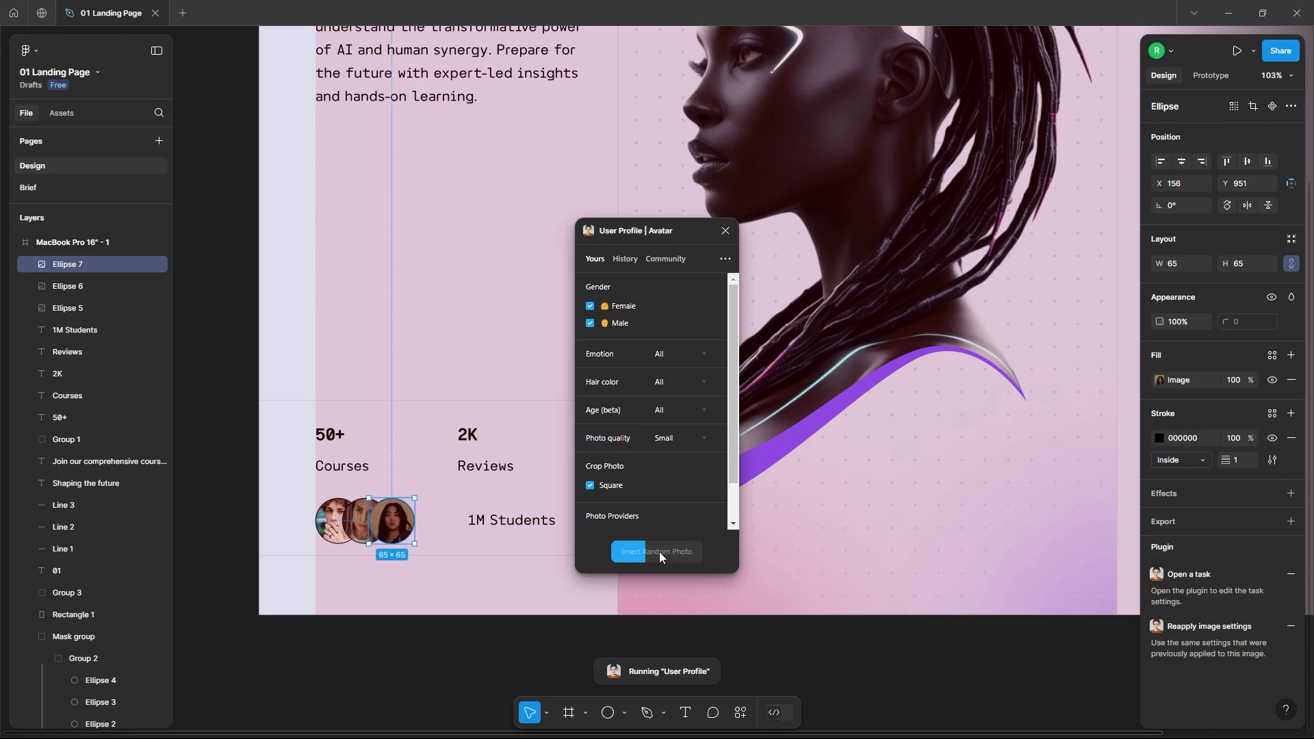
click(726, 231)
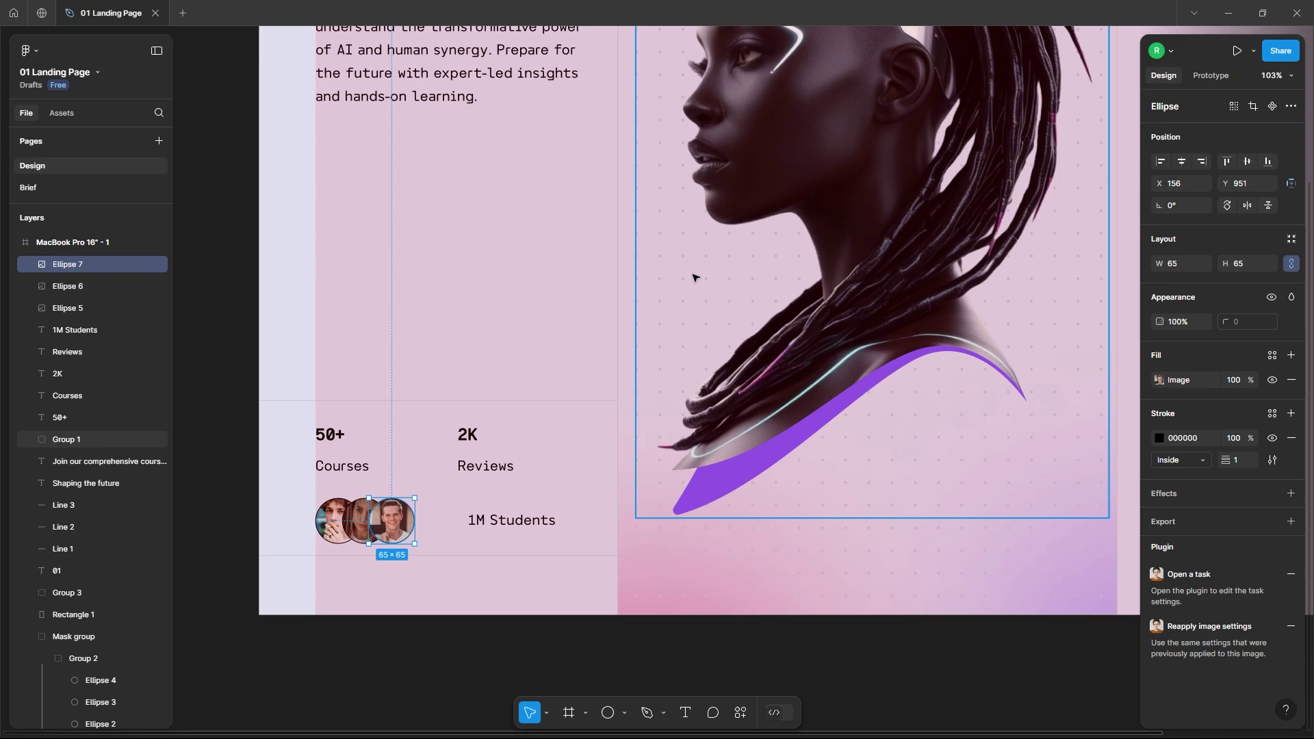
Change the stroke of all three avatar circles to the local light gray DFE0F0
key(ctrl+alt+a)
click(1158, 460)
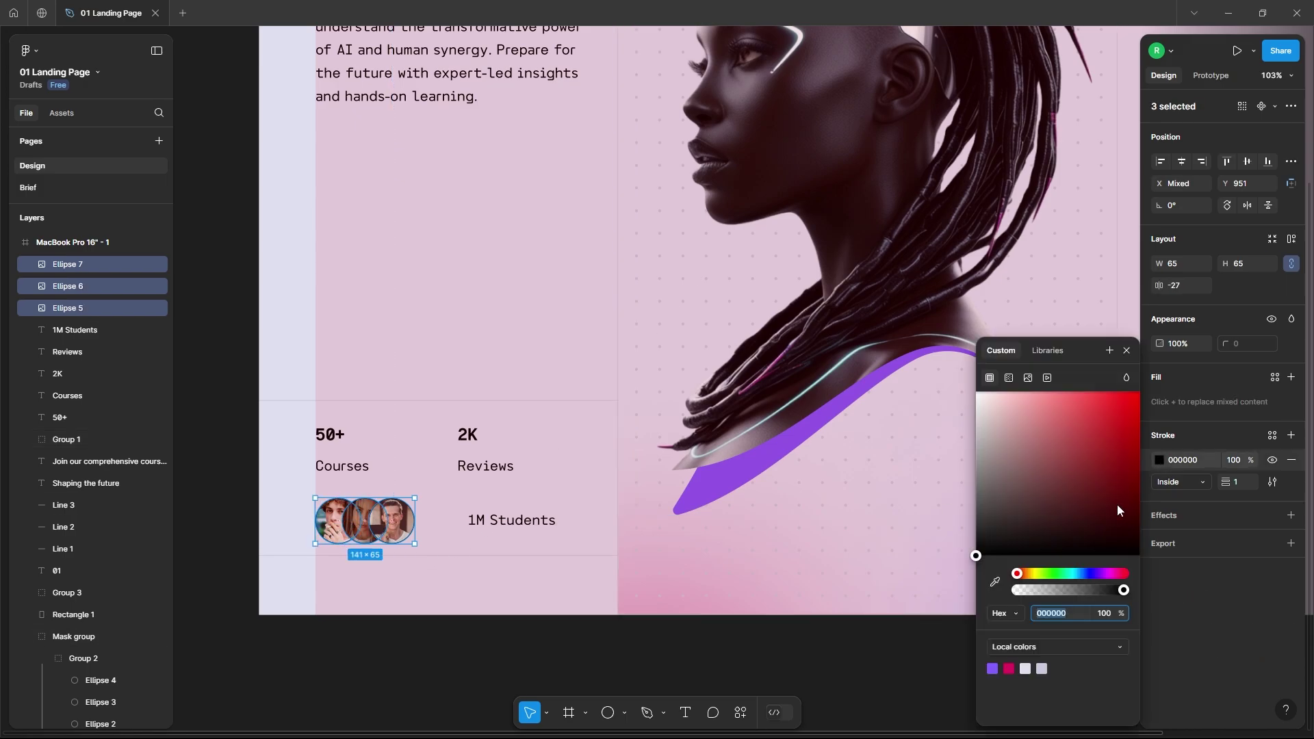
click(1026, 668)
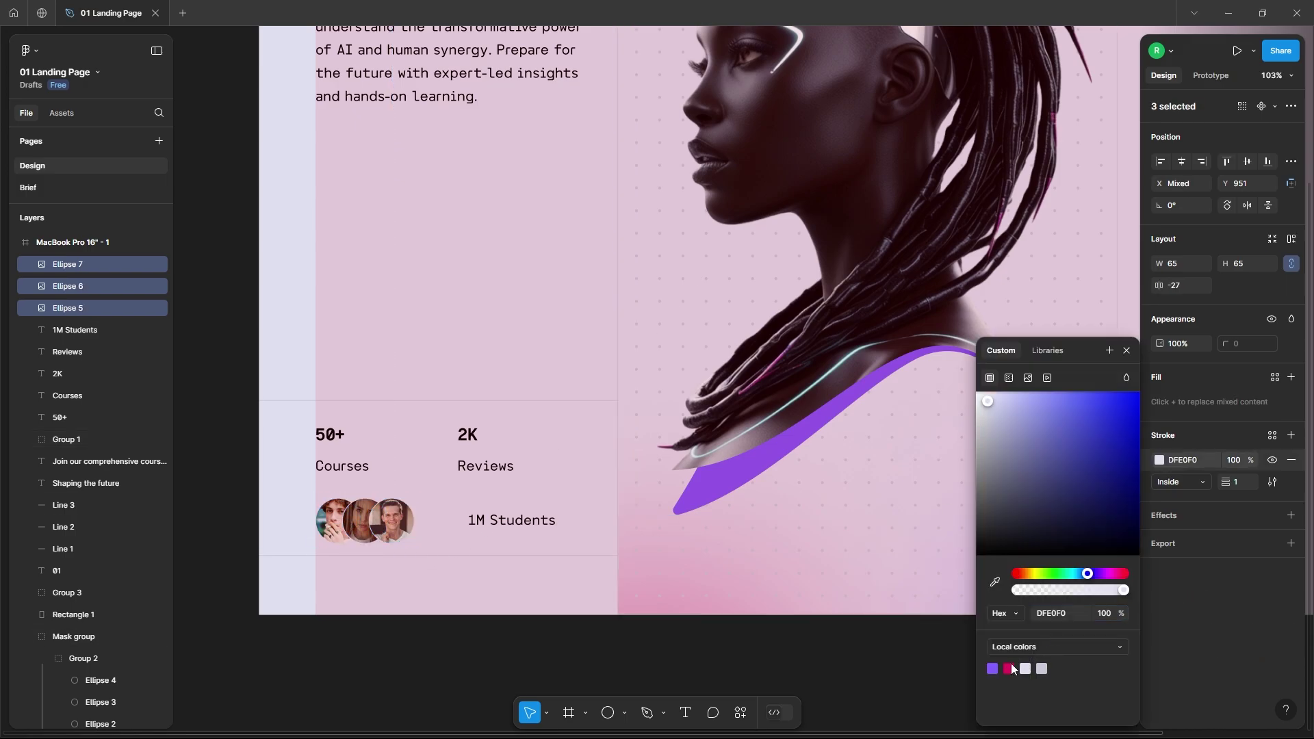
click(405, 635)
Move "1M Students" to X 276 and spread the three avatar circles slightly wider with even horizontal spacing
drag(487, 522, 472, 522)
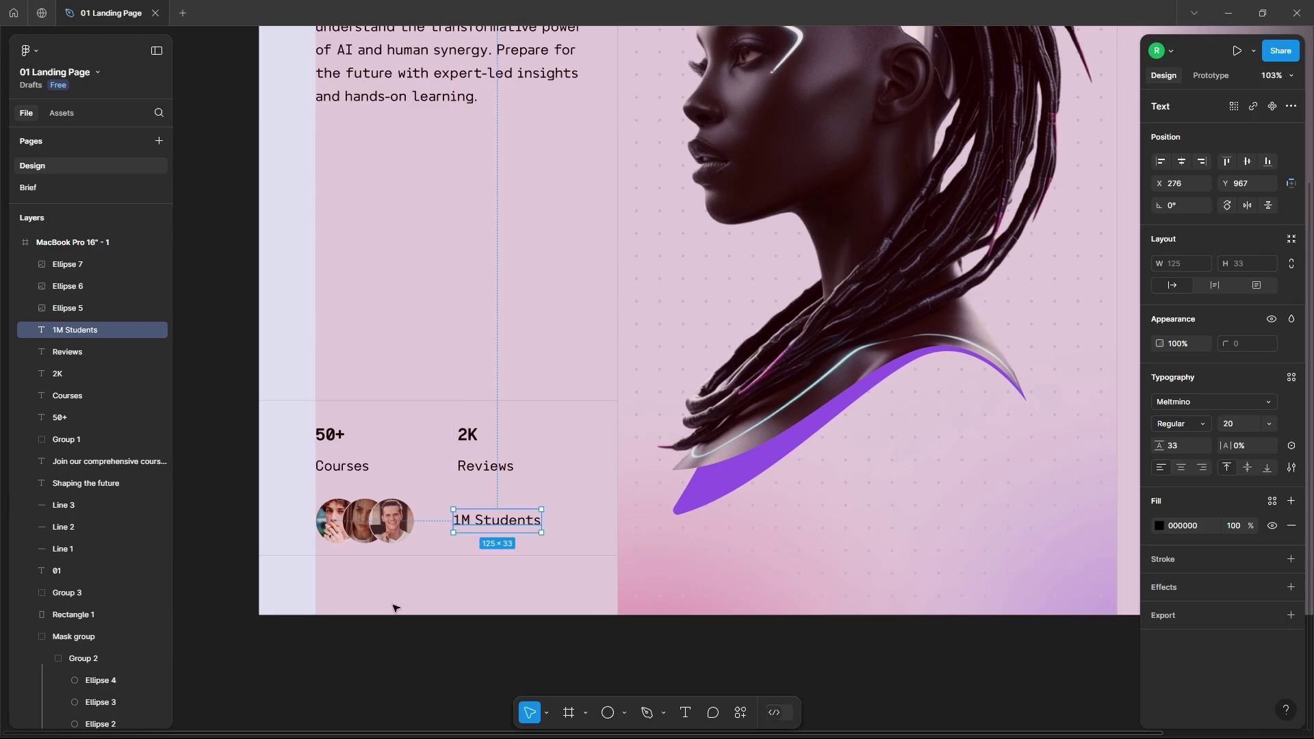
drag(393, 521, 403, 521)
shift+click(352, 526)
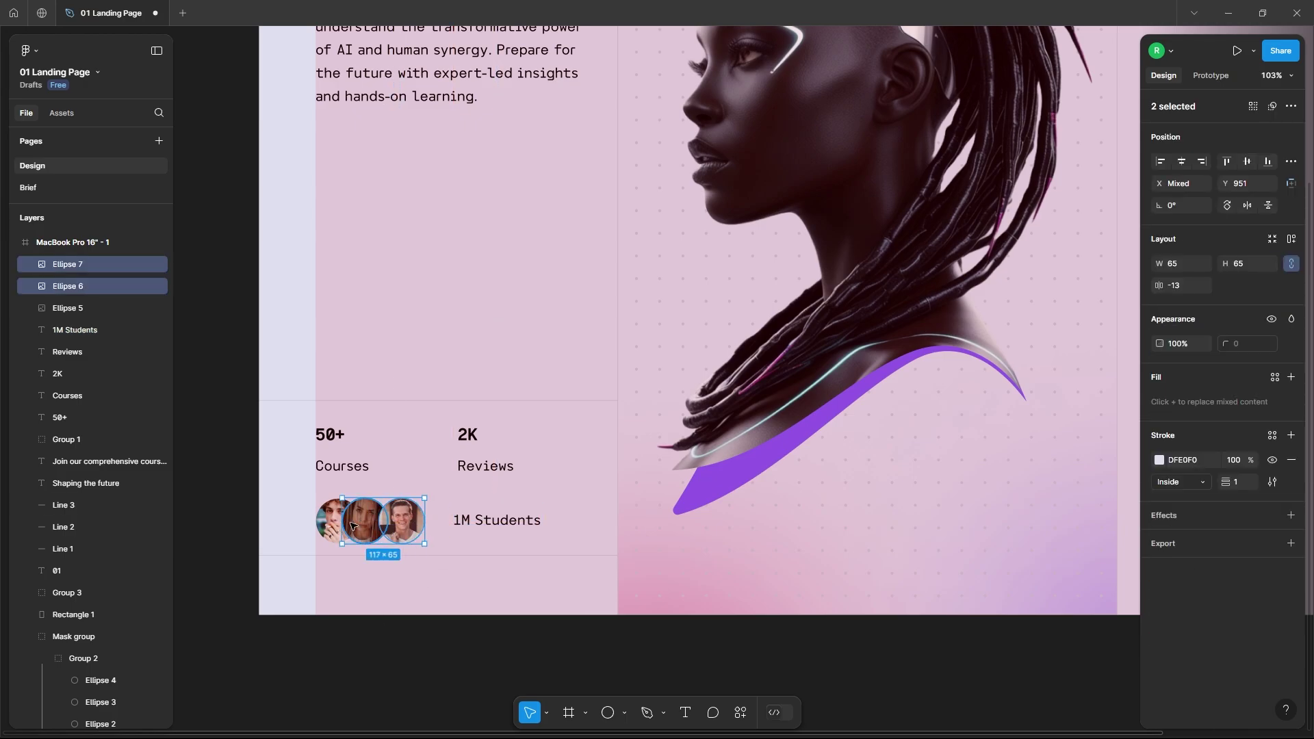
click(1291, 160)
click(1177, 220)
click(413, 655)
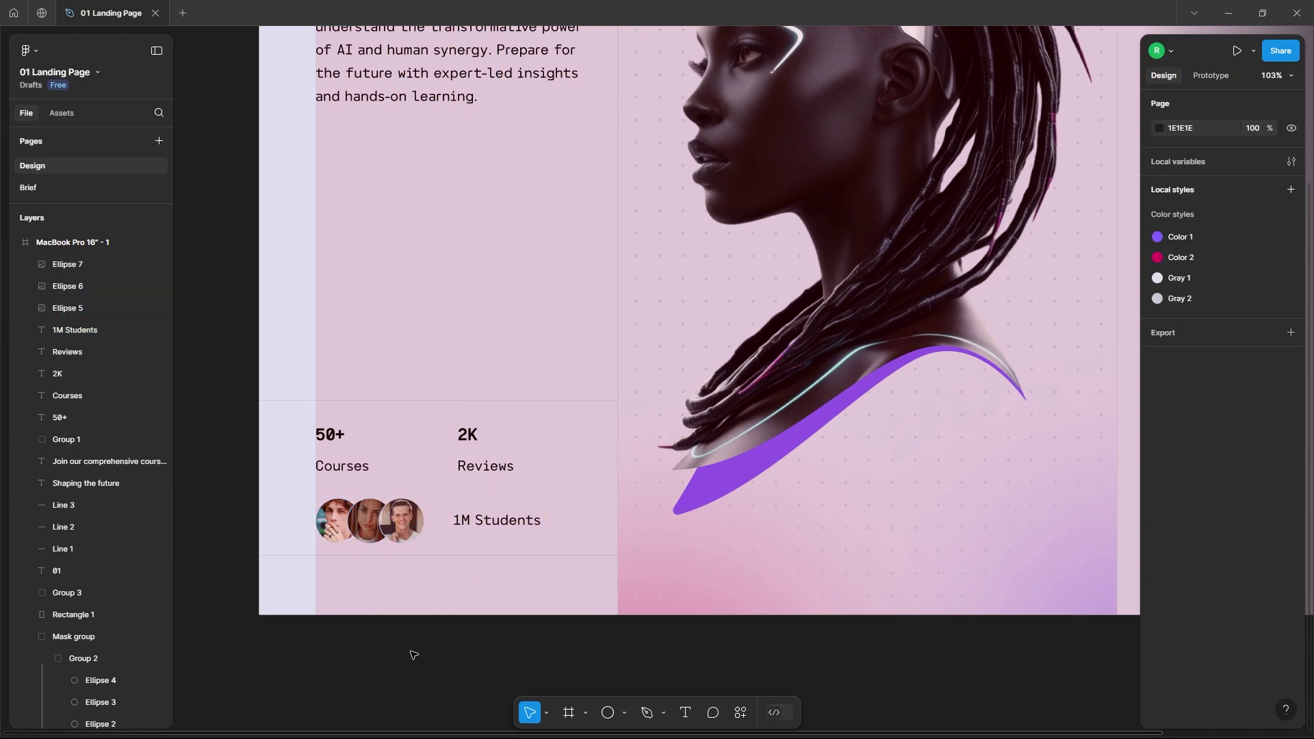
Move the divider below the avatars down to Y 1044
drag(454, 556, 455, 563)
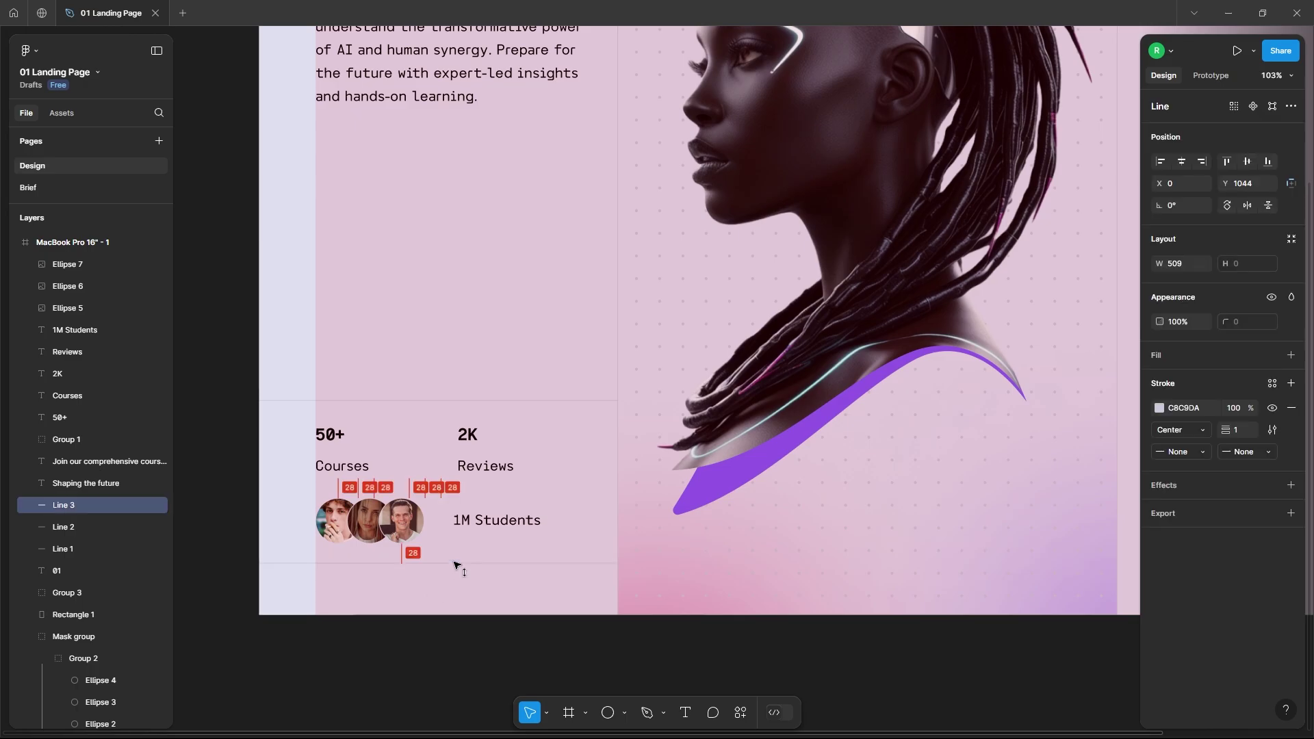
click(414, 651)
Draw a 32 px horizontal line below the paragraph at X 80, Y 559 and set its stroke weight to 2
scroll(416, 640, down, 5)
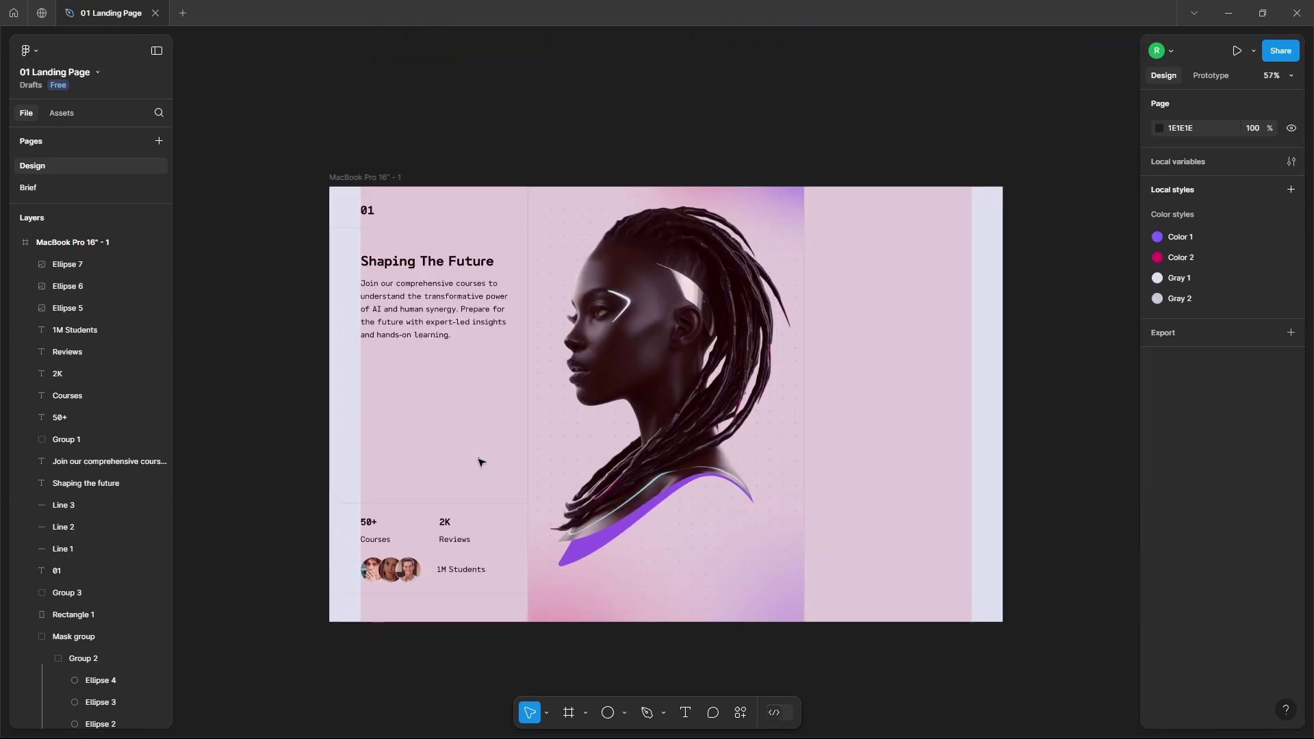
click(624, 713)
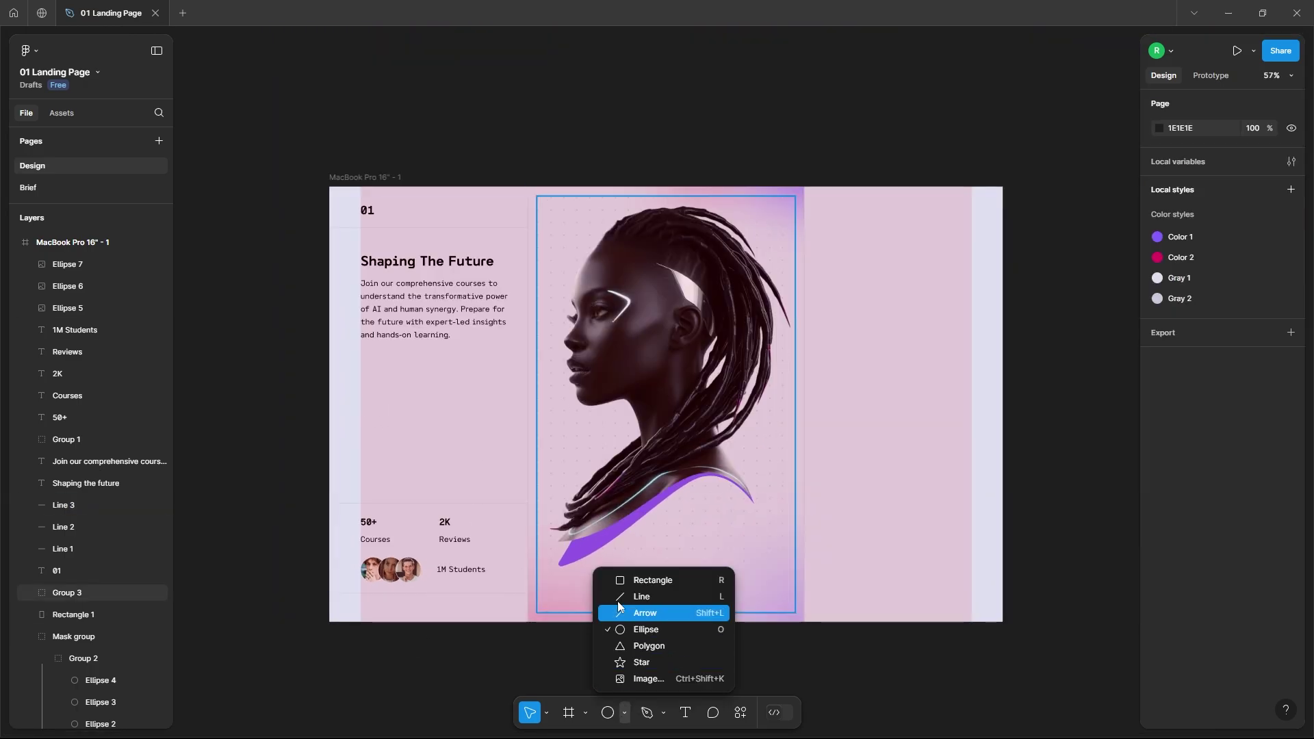
click(619, 597)
drag(361, 404, 373, 403)
scroll(374, 403, up, 5)
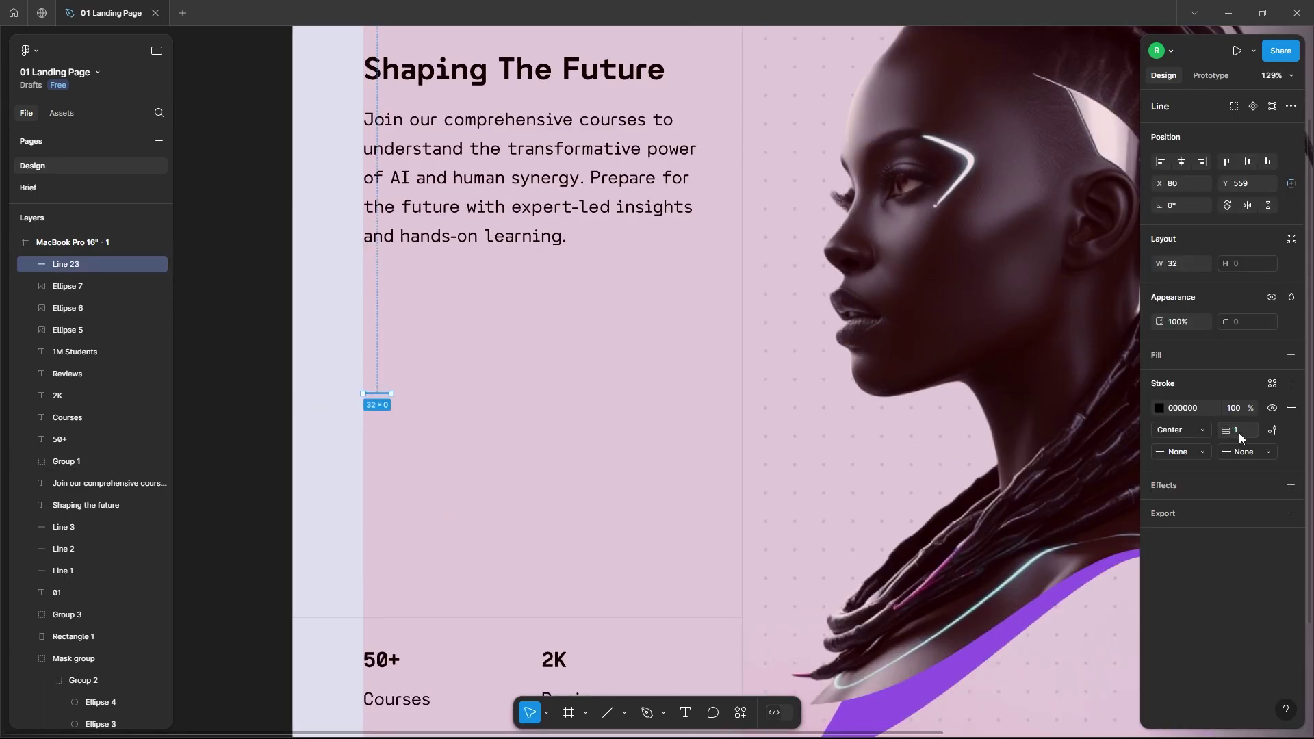
text(3)
key(Return)
text(2)
key(Return)
click(310, 414)
Shorten the small line below the paragraph to 21 px and duplicate it downward three times with 8 px spacing
click(377, 394)
drag(392, 395, 375, 401)
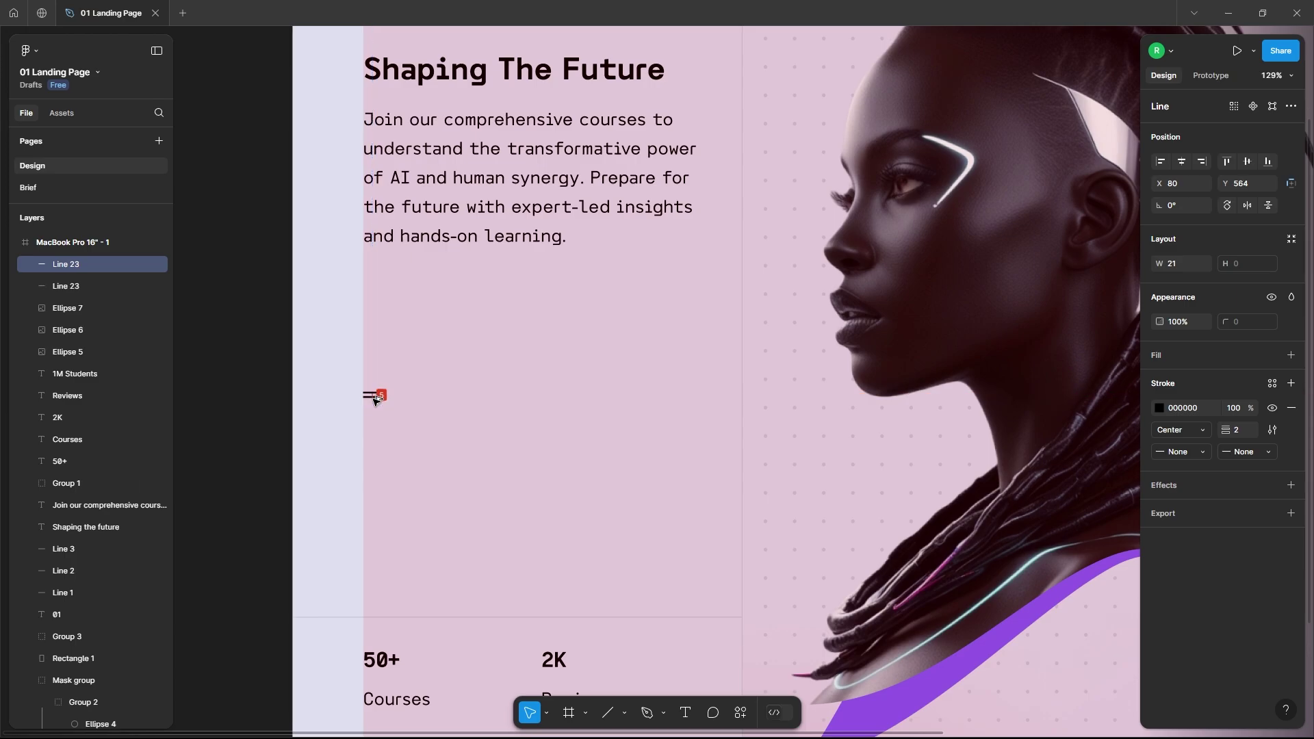
key(ctrl+d)
key(ctrl+d)
click(332, 428)
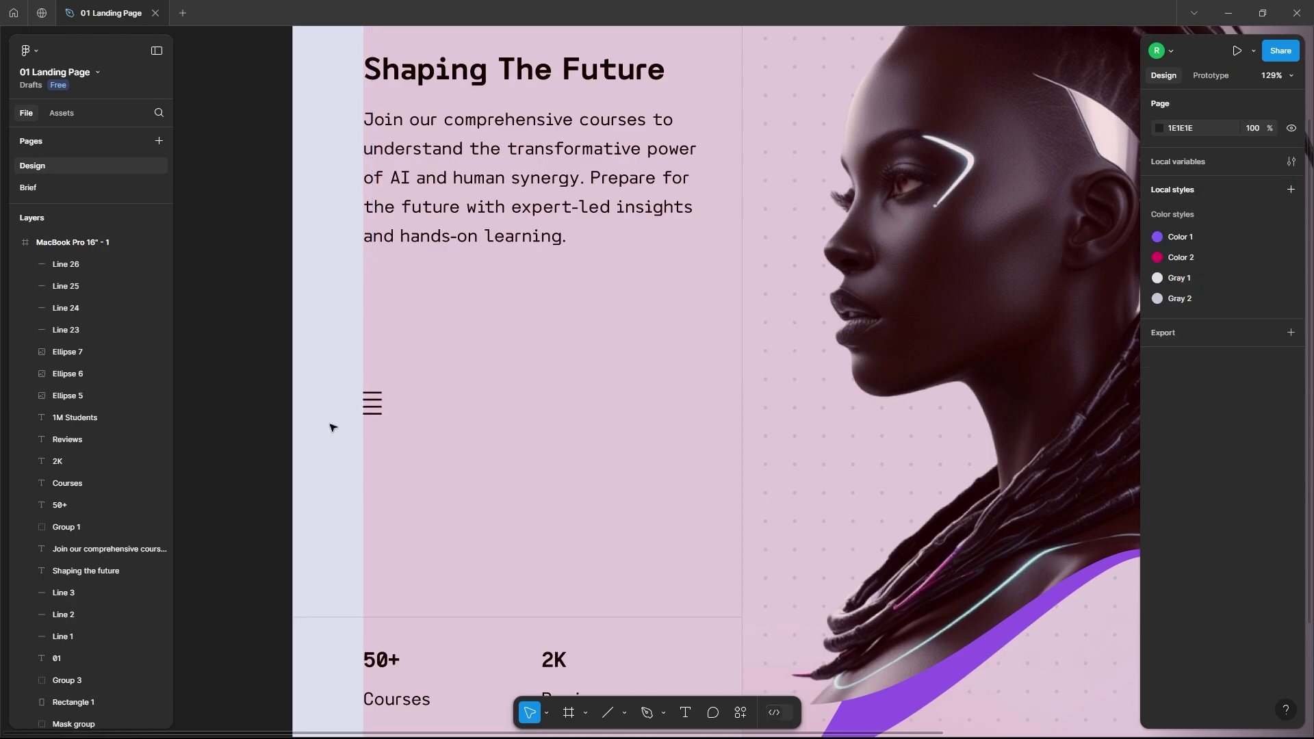
Lengthen the bottom line of the small stack to 28 px and add a fifth short line above the stack
click(378, 415)
drag(377, 414, 388, 415)
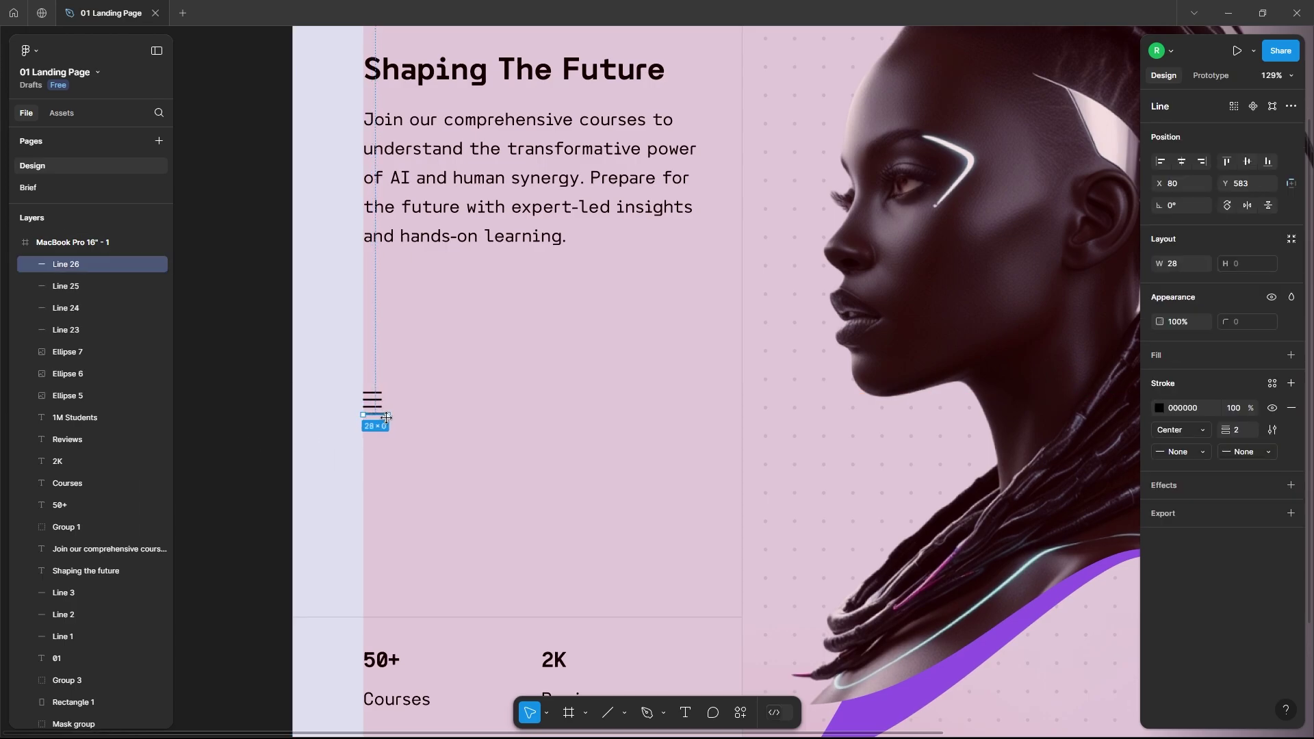
click(272, 414)
Group the five small lines and move the group slightly down below the paragraph
drag(383, 396, 247, 452)
click(258, 370)
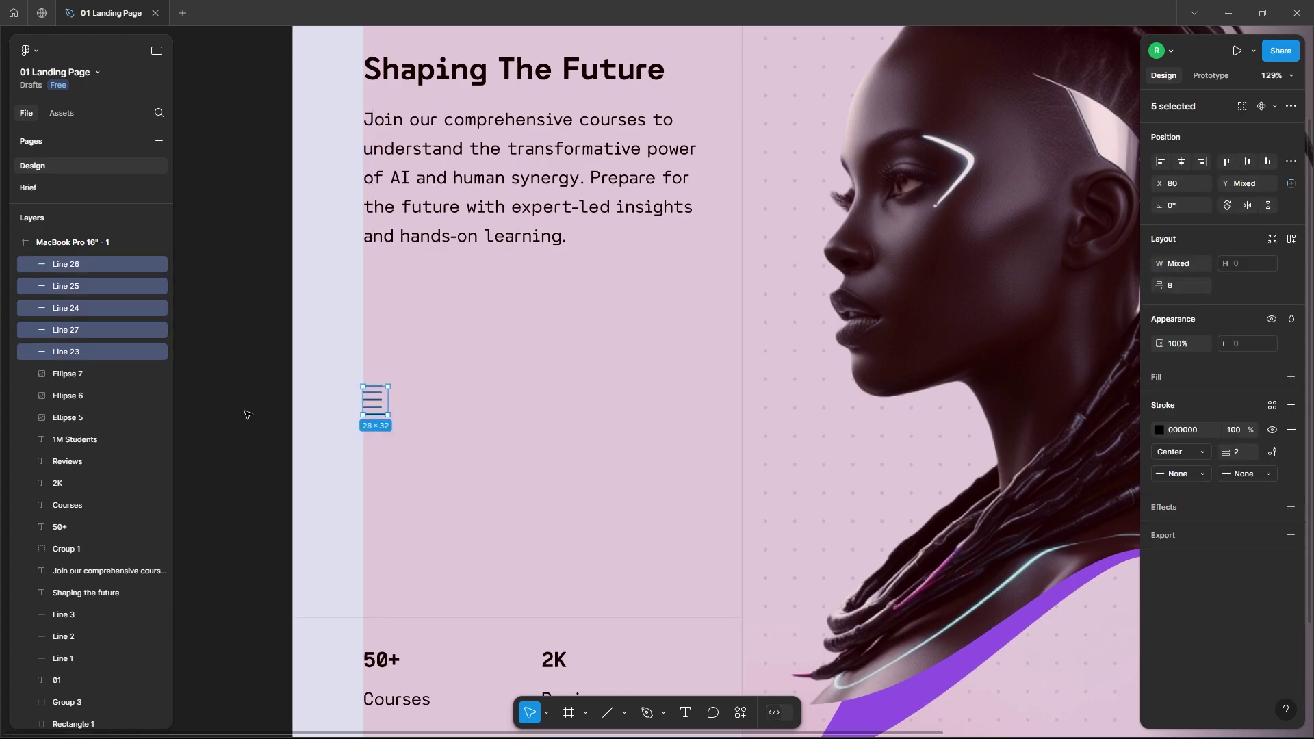
click(1293, 181)
click(1145, 211)
key(ctrl+g)
click(421, 473)
drag(376, 405, 376, 429)
click(229, 429)
Copy the divider under "01" across to the right column and place both header dividers slightly lower
scroll(229, 428, down, 5)
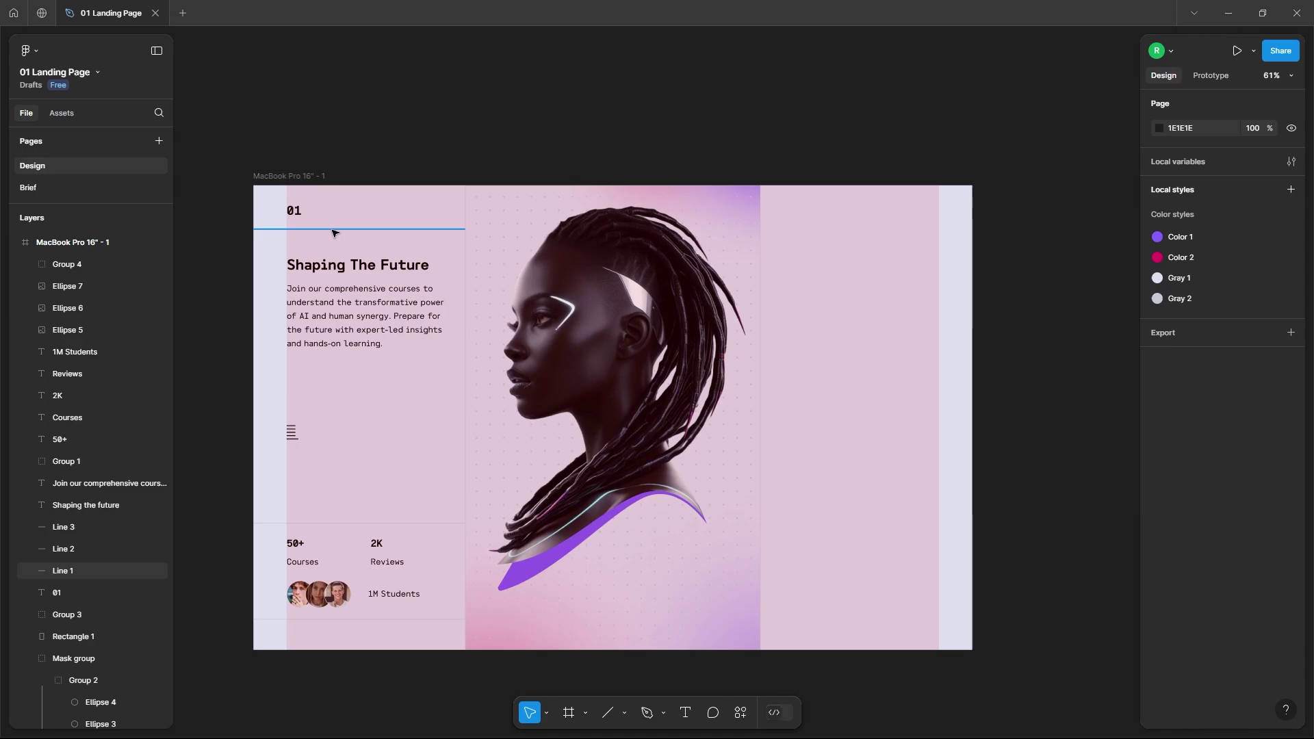
drag(332, 228, 874, 279)
shift+click(302, 212)
click(363, 231)
click(923, 211)
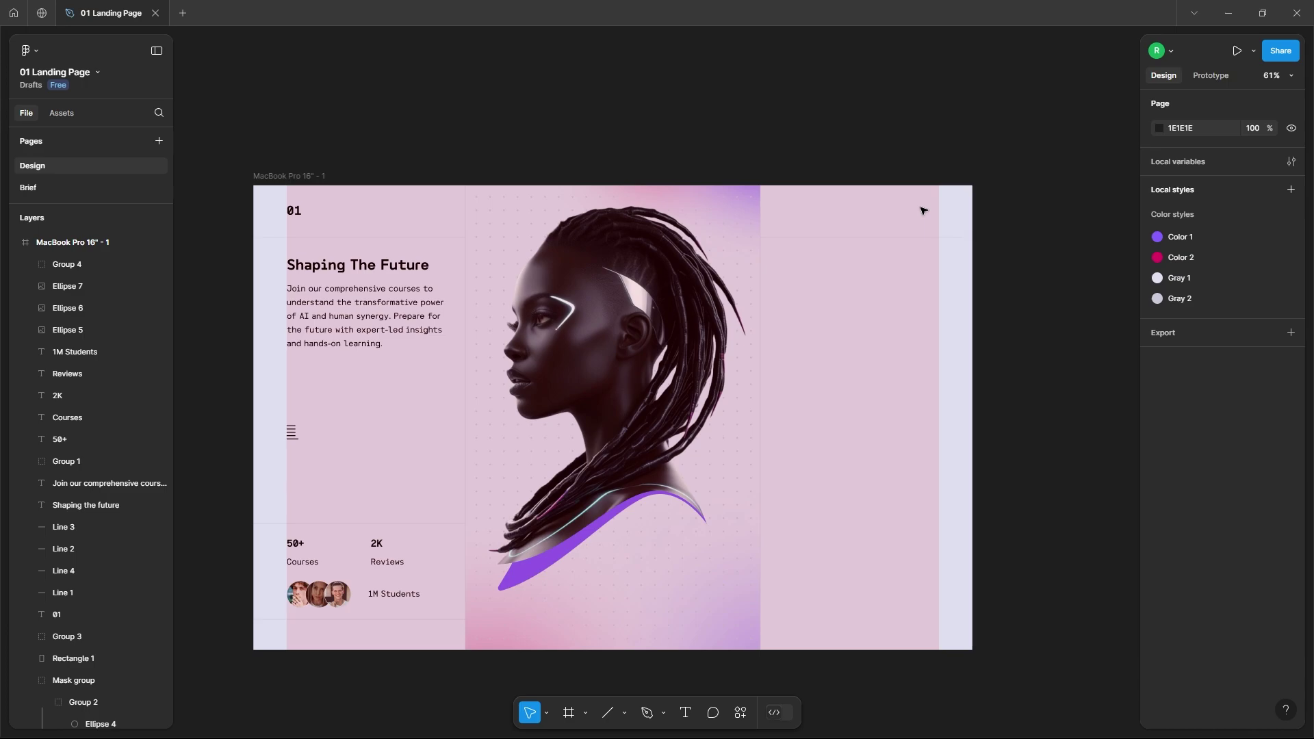
Add the text "Menu" at the right end of the header and set its case to uppercase
click(920, 206)
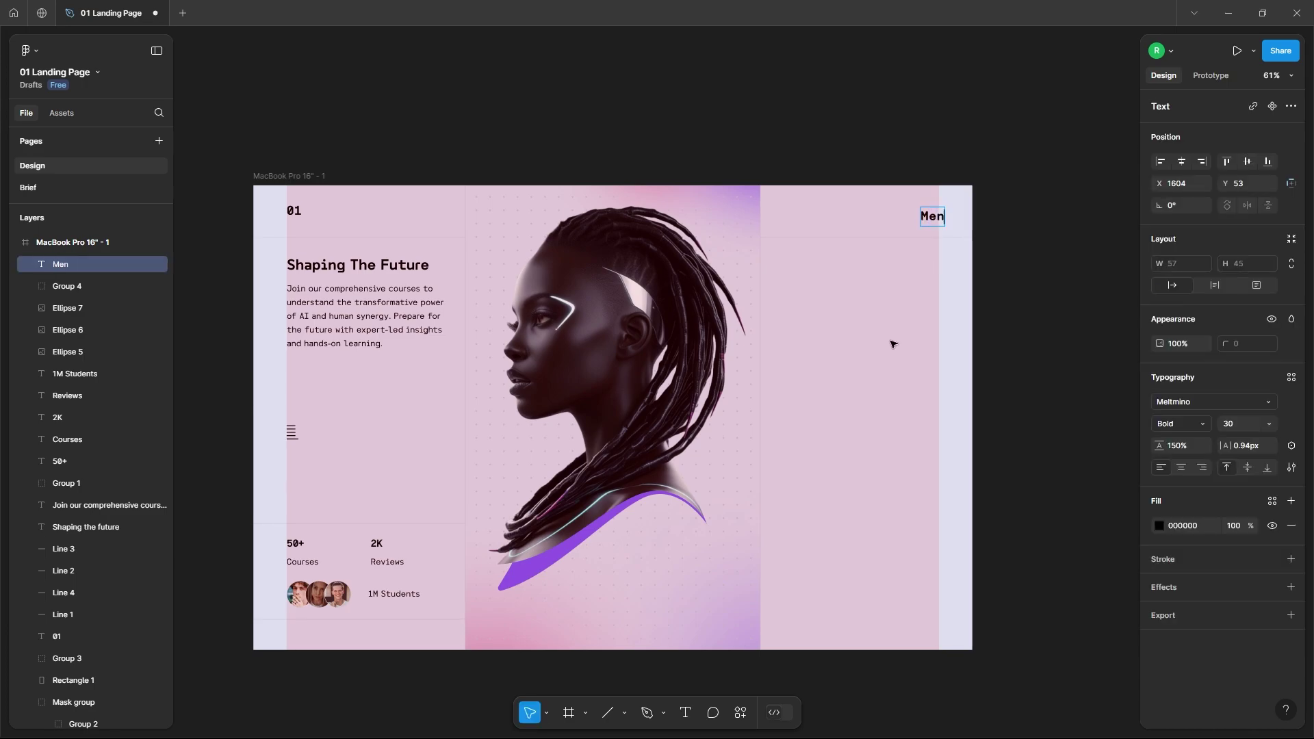
key(Escape)
click(1292, 467)
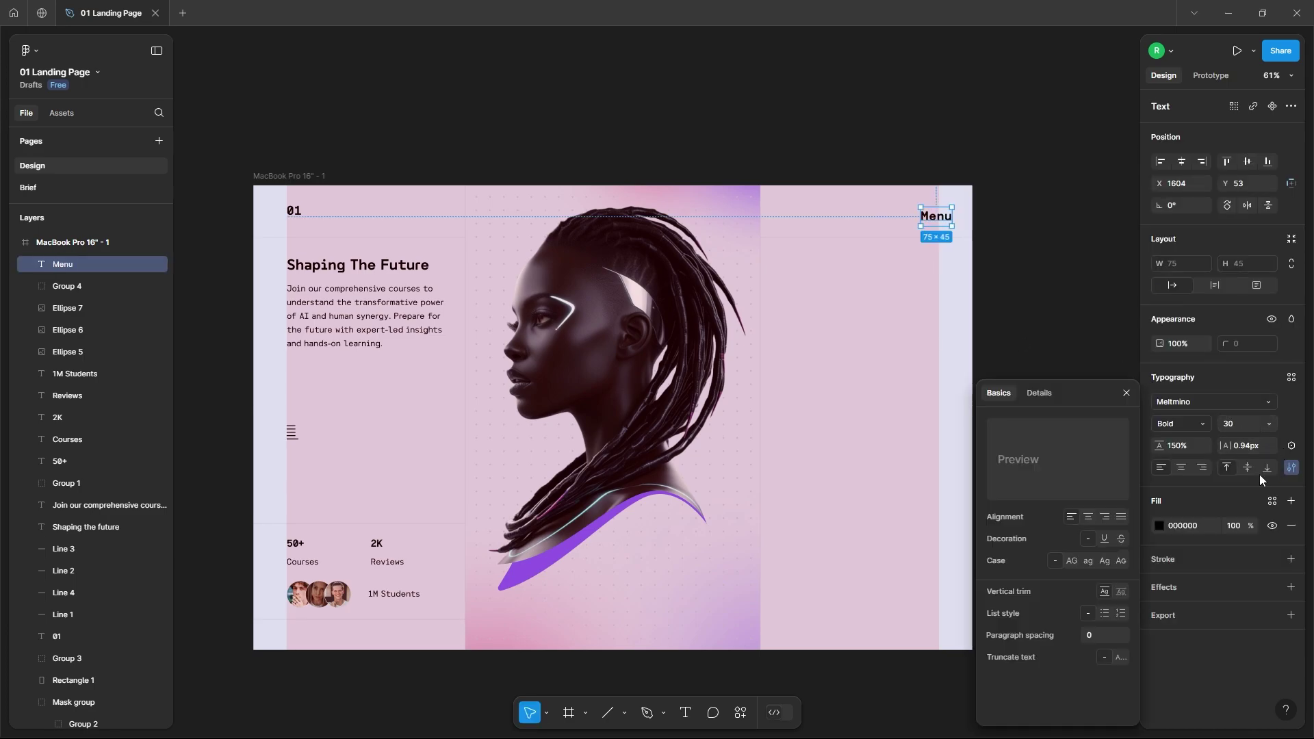
click(1074, 560)
click(939, 288)
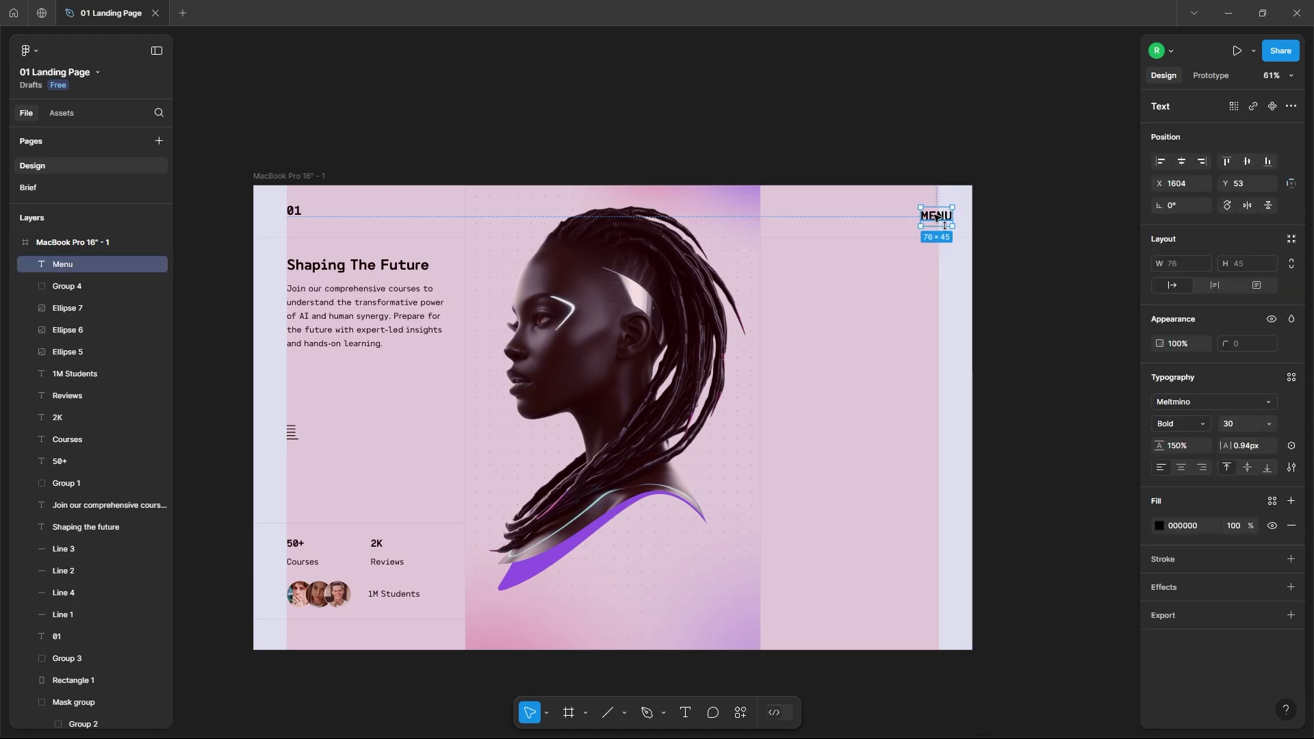
Set the MENU text's font size to 26 and move it left, leaving room for an icon beside it
drag(939, 216, 926, 217)
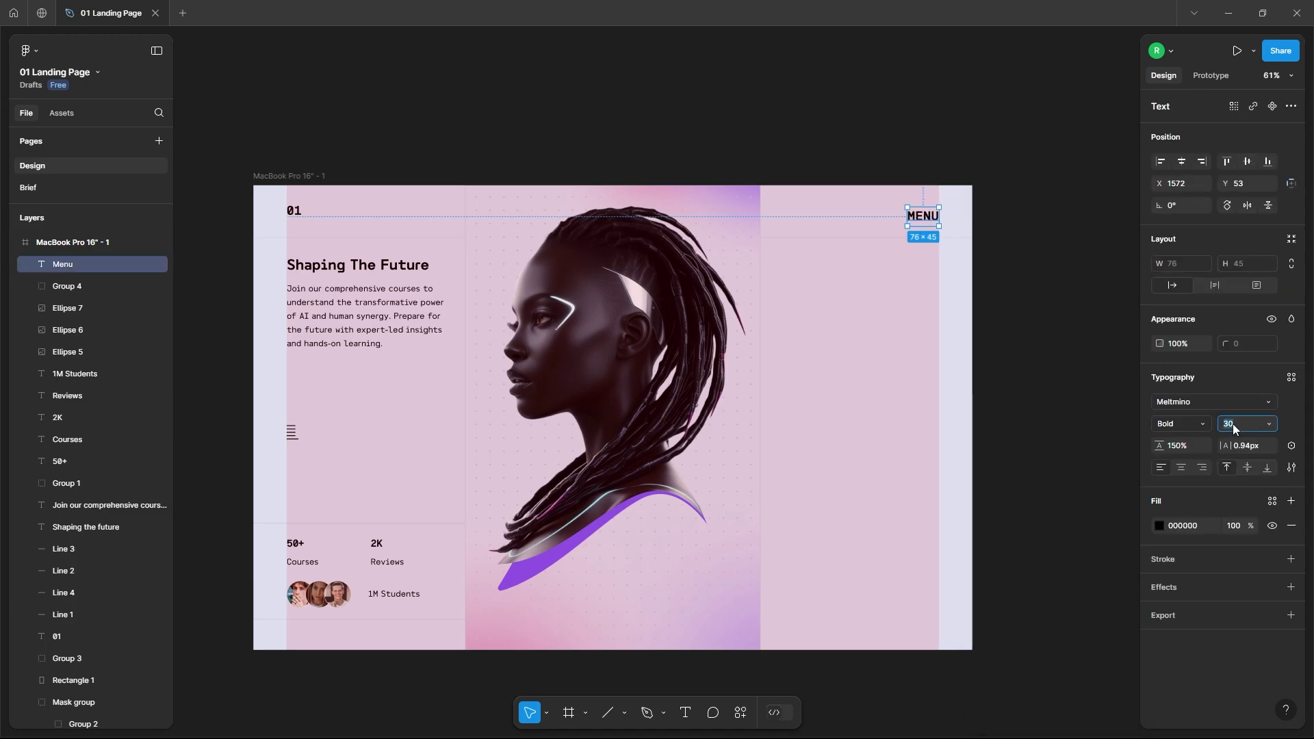
text(20)
key(Return)
text(26)
key(Return)
key(Escape)
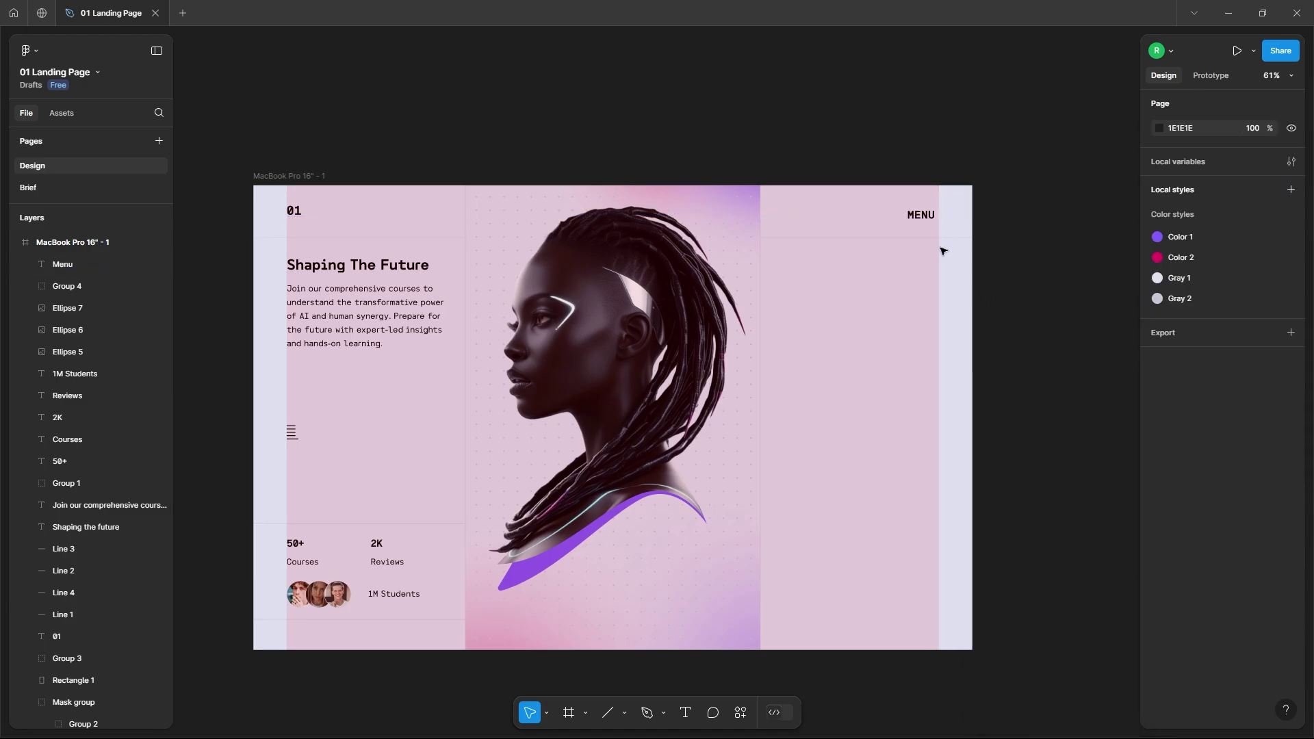
click(927, 217)
drag(927, 216, 916, 218)
key(Escape)
Draw a black rectangular bar of 22 × 5 px to the right of MENU, ending at the column edge
scroll(931, 215, up, 6)
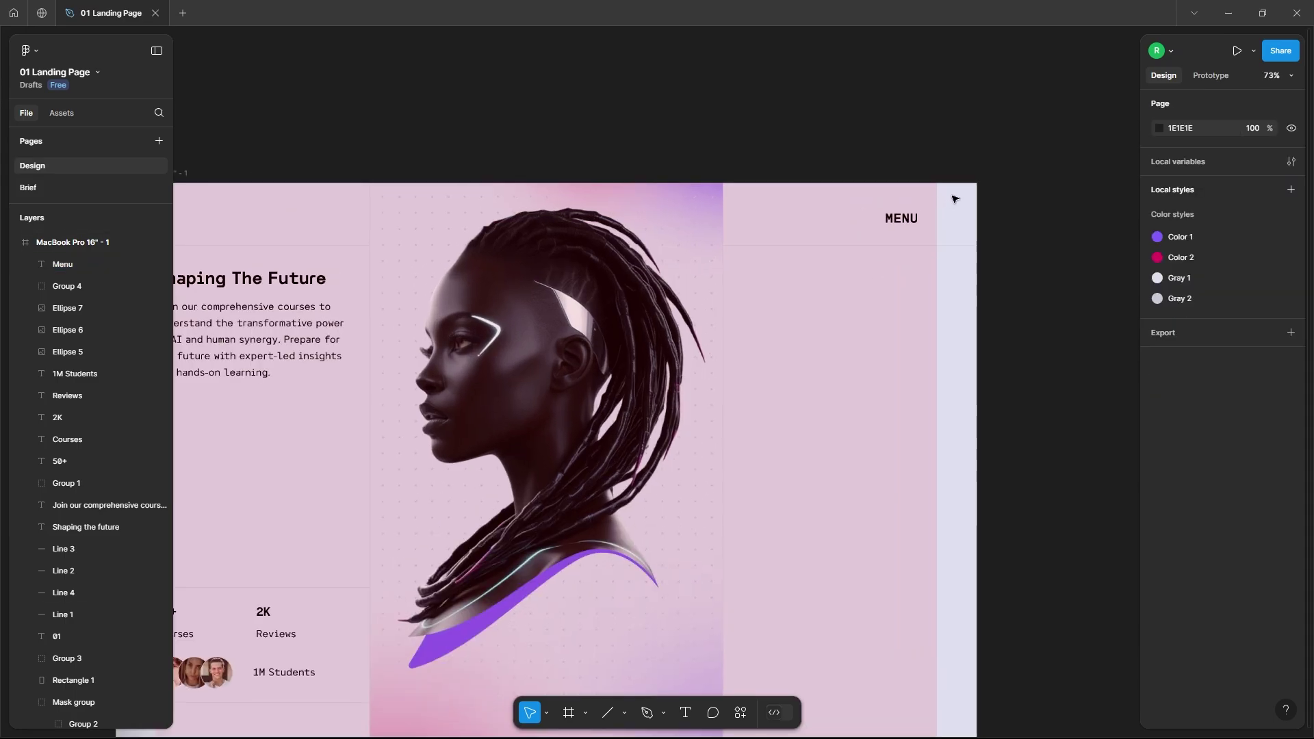
click(624, 712)
click(640, 581)
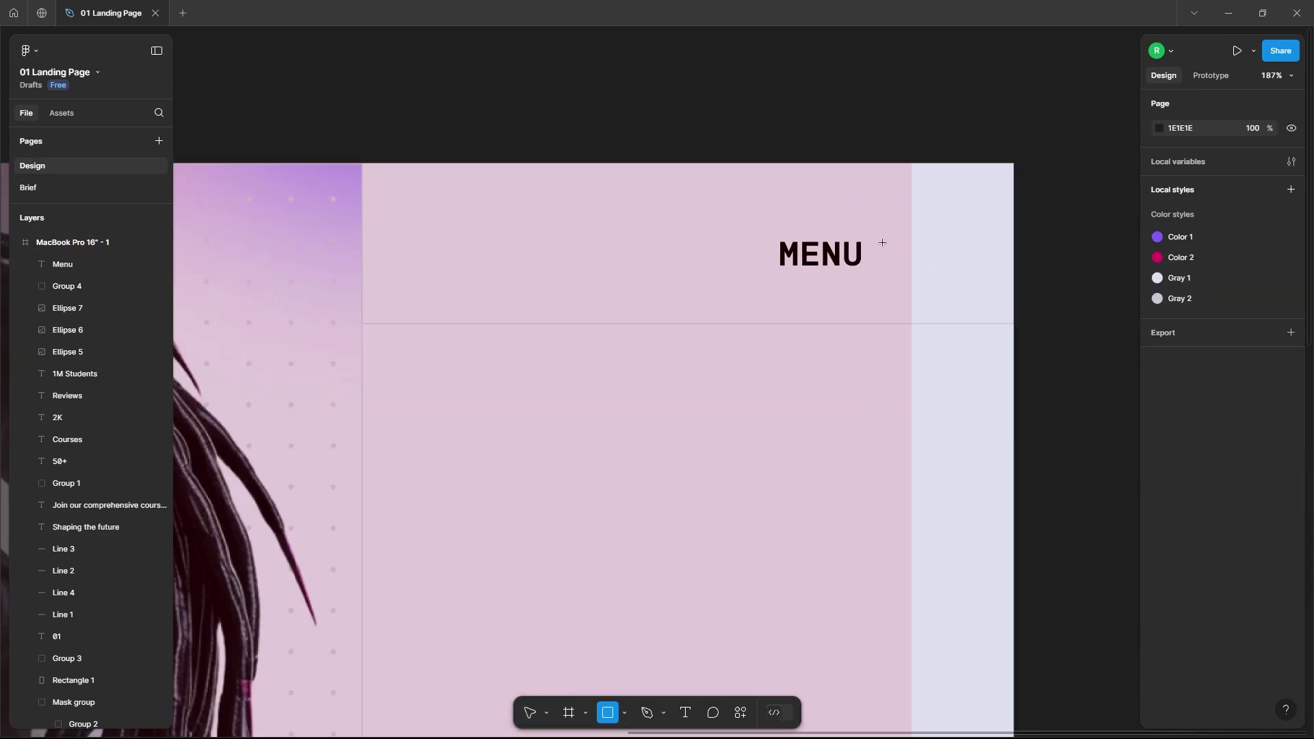
mouse_move(883, 242)
mouse_down()
mouse_move(905, 259)
mouse_move(901, 246)
mouse_up()
click(1159, 381)
drag(1020, 520, 941, 604)
click(838, 493)
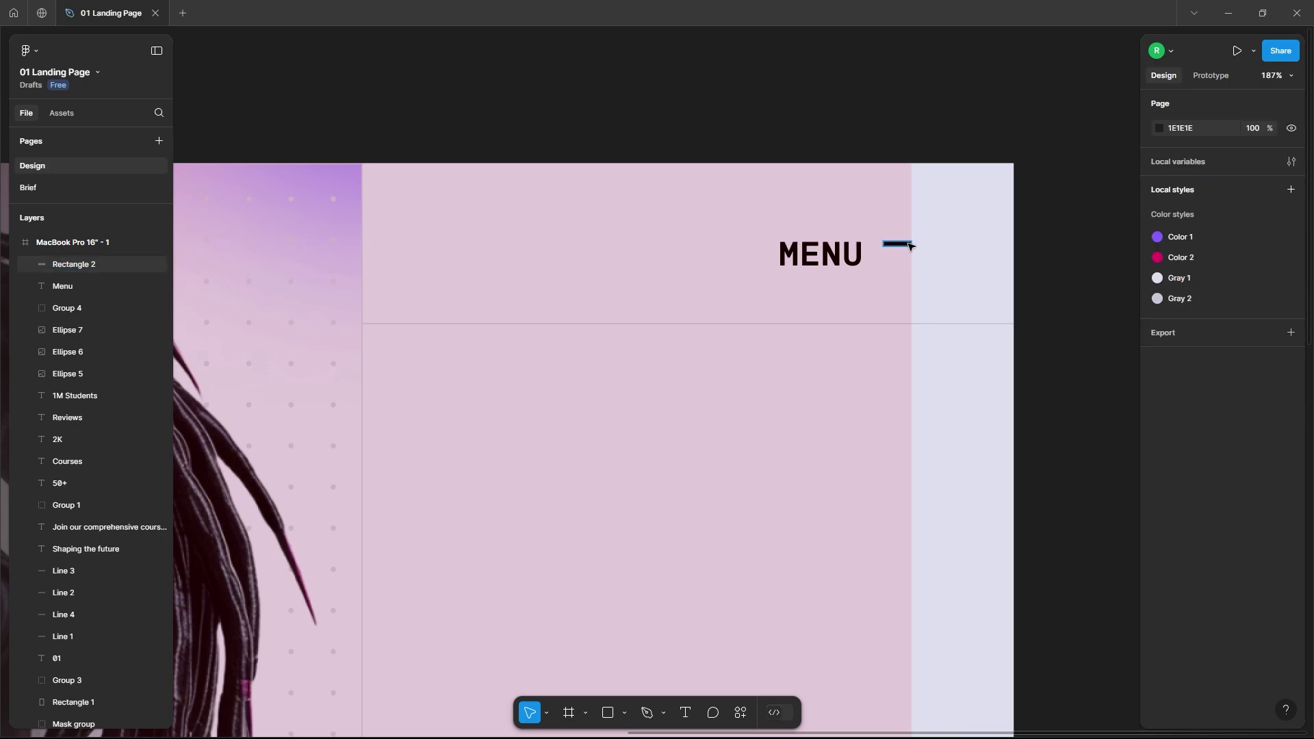
Duplicate the black bar directly below itself to form a two-bar menu icon
click(900, 244)
scroll(907, 245, up, 5)
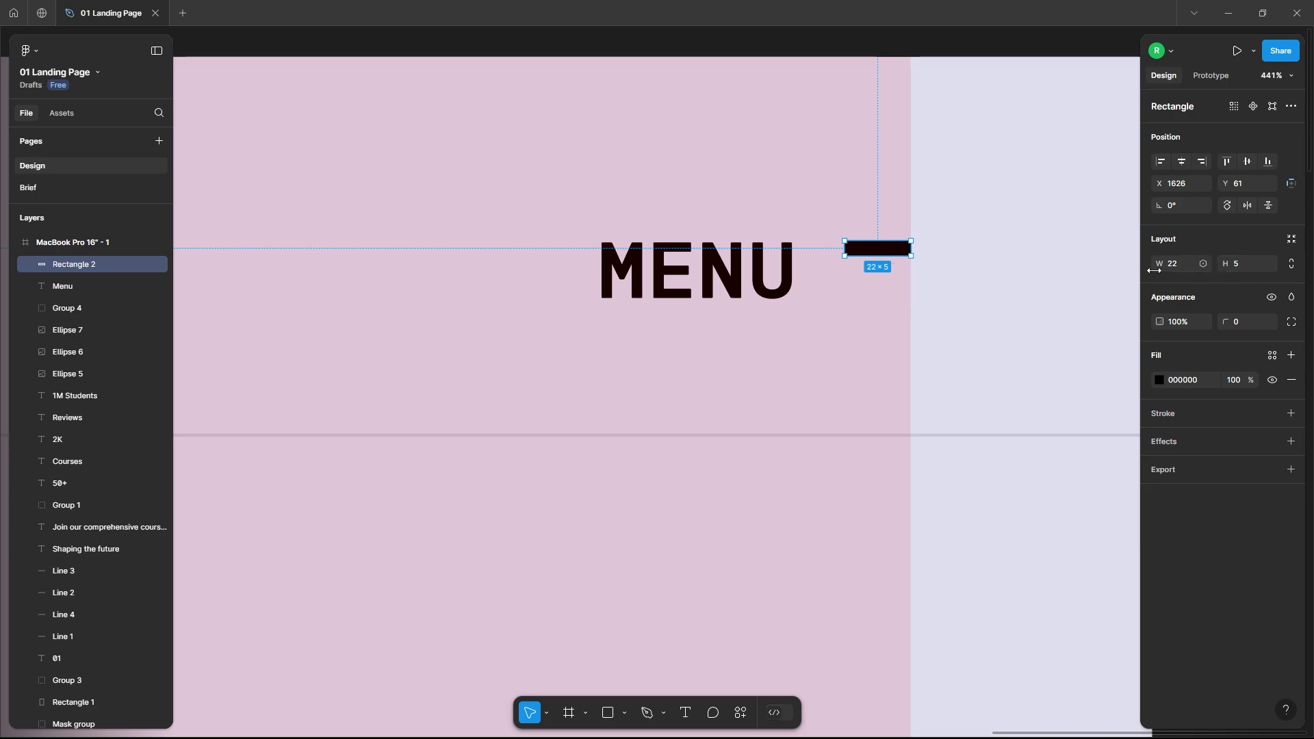
key(Escape)
alt+drag(896, 250, 897, 288)
key(Escape)
scroll(904, 332, down, 4)
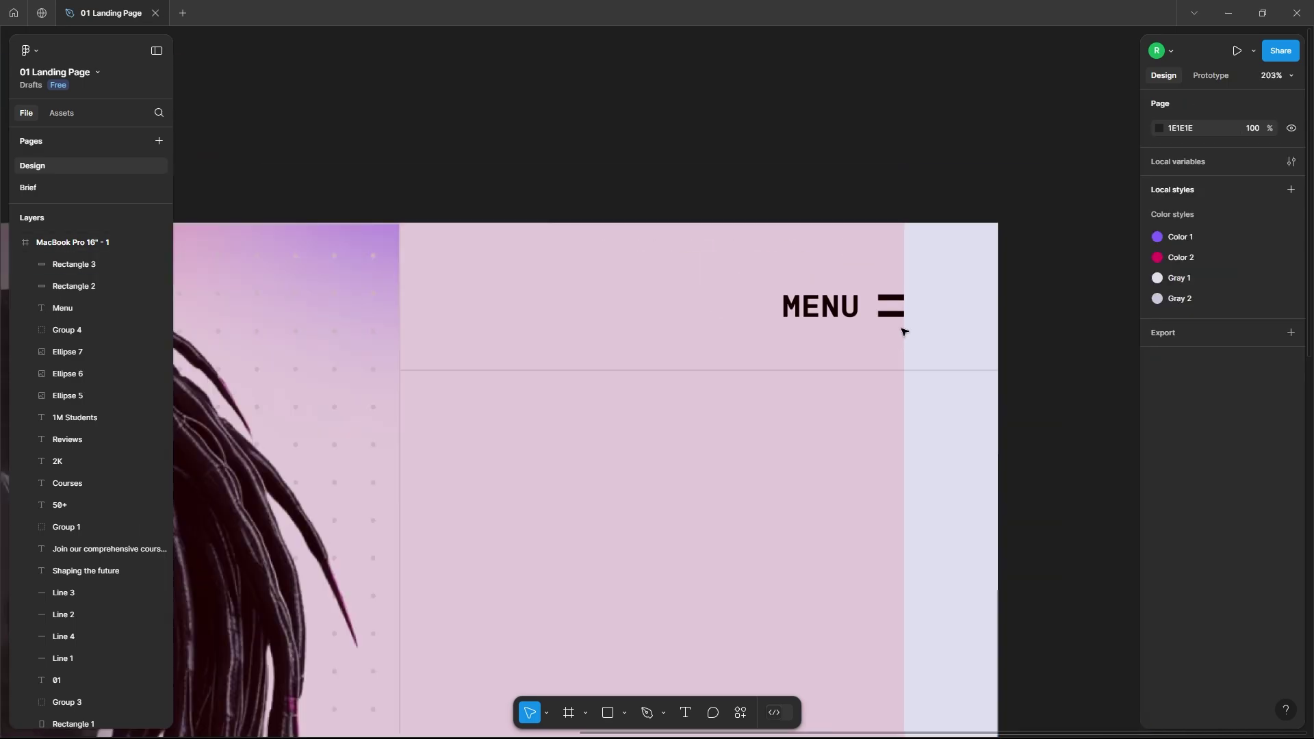
Draw a rectangle of about 395 × 178 px below the right header divider, remove its fill and add a C8C9DA stroke
scroll(903, 331, down, 6)
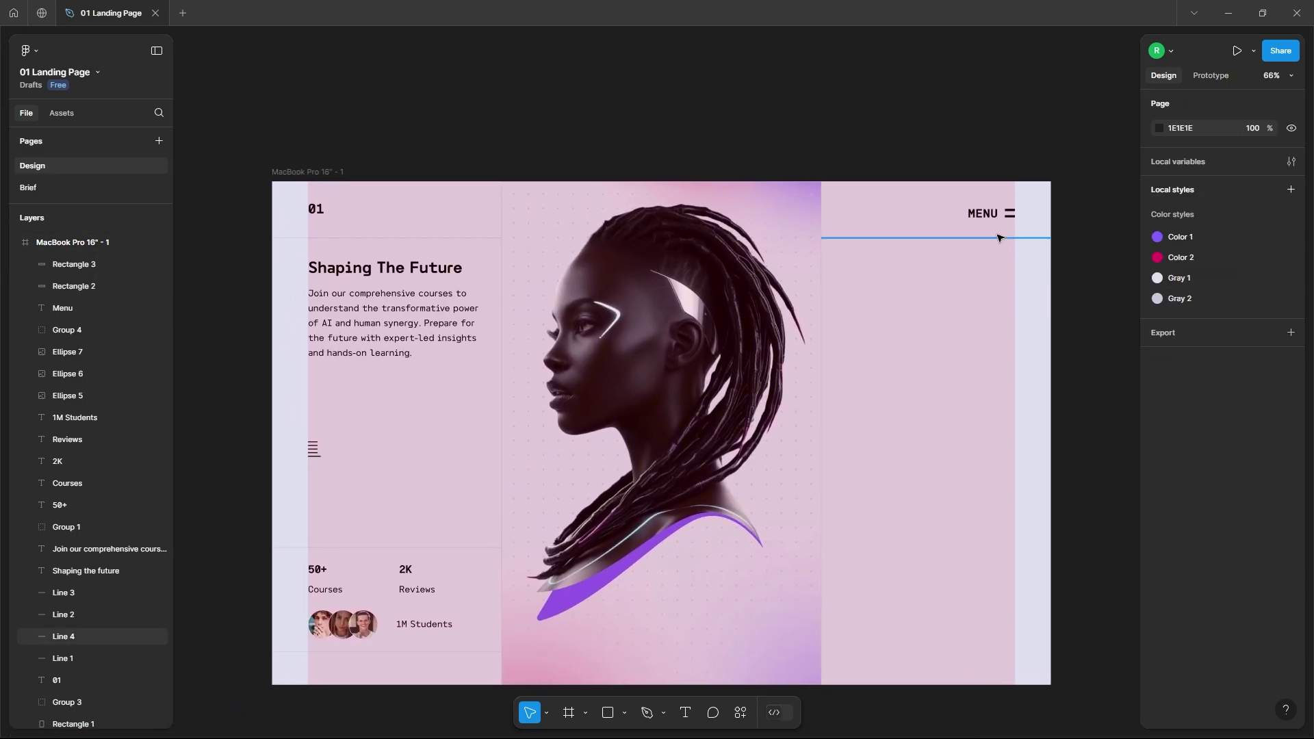
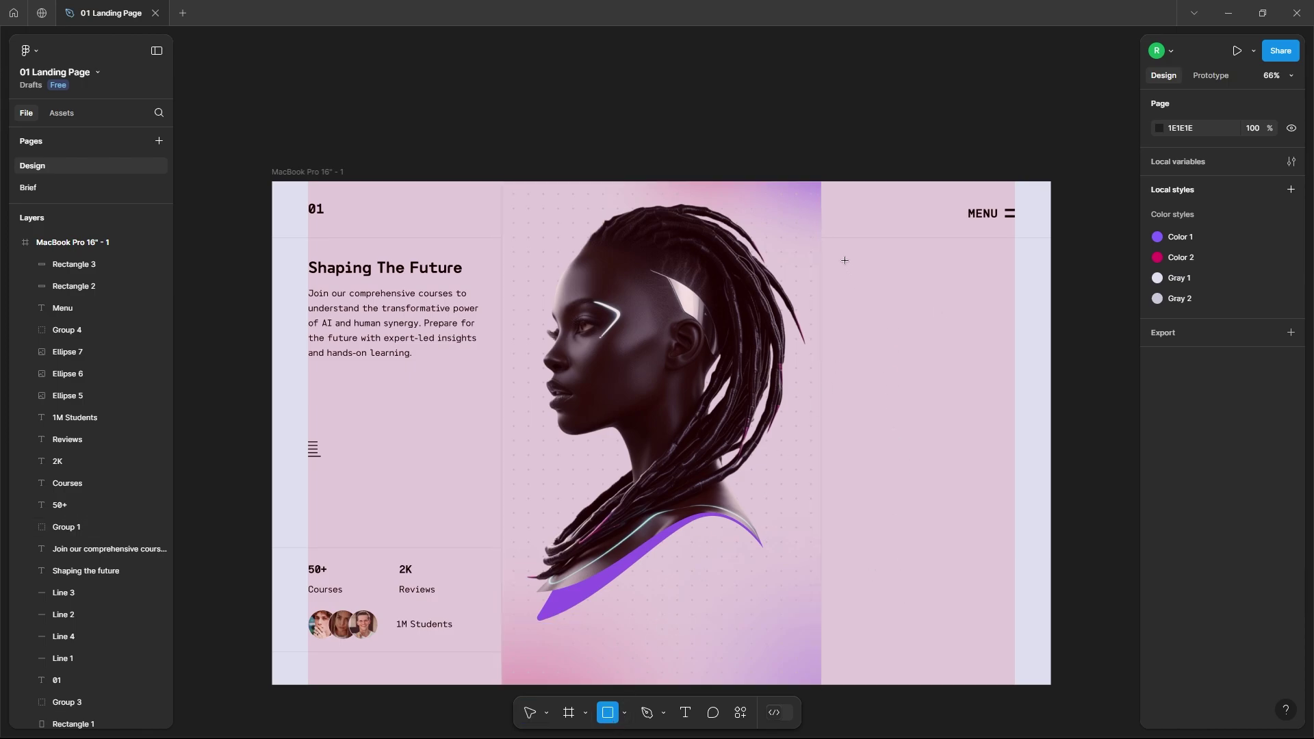
drag(836, 254, 1014, 334)
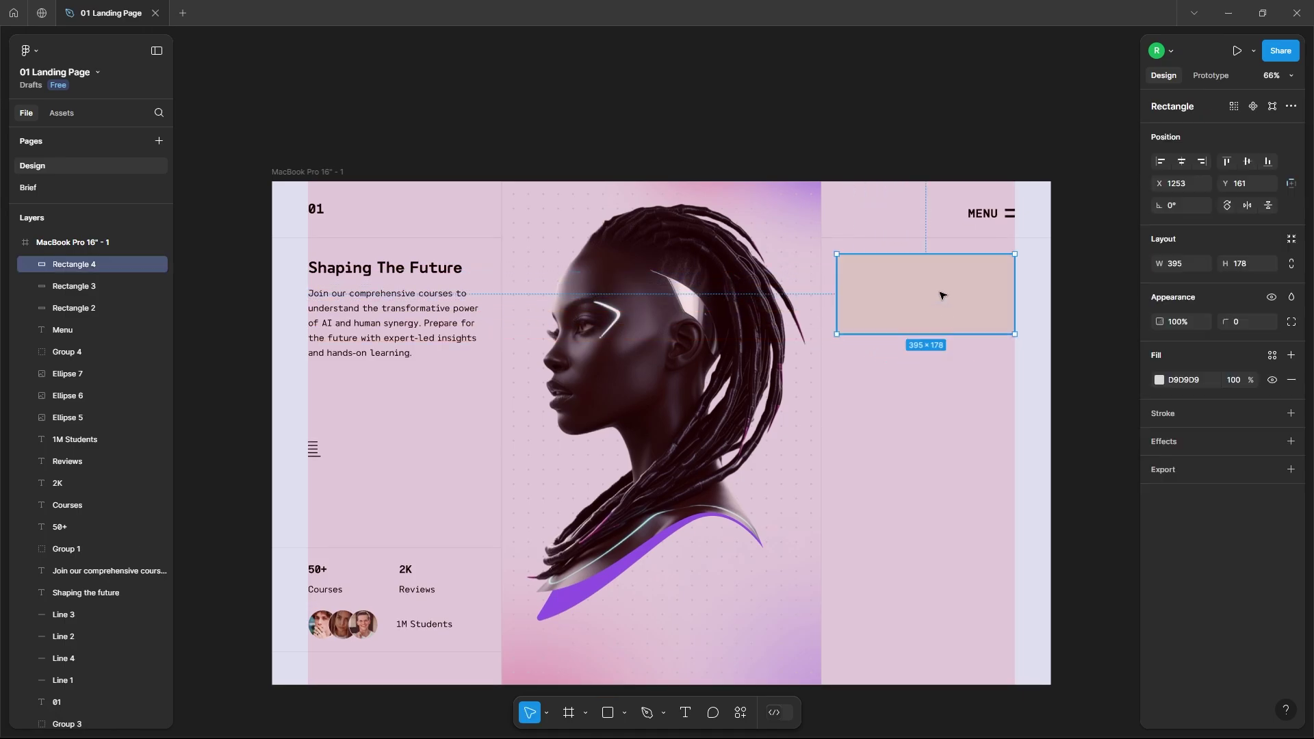
click(1290, 414)
click(1292, 380)
click(1159, 408)
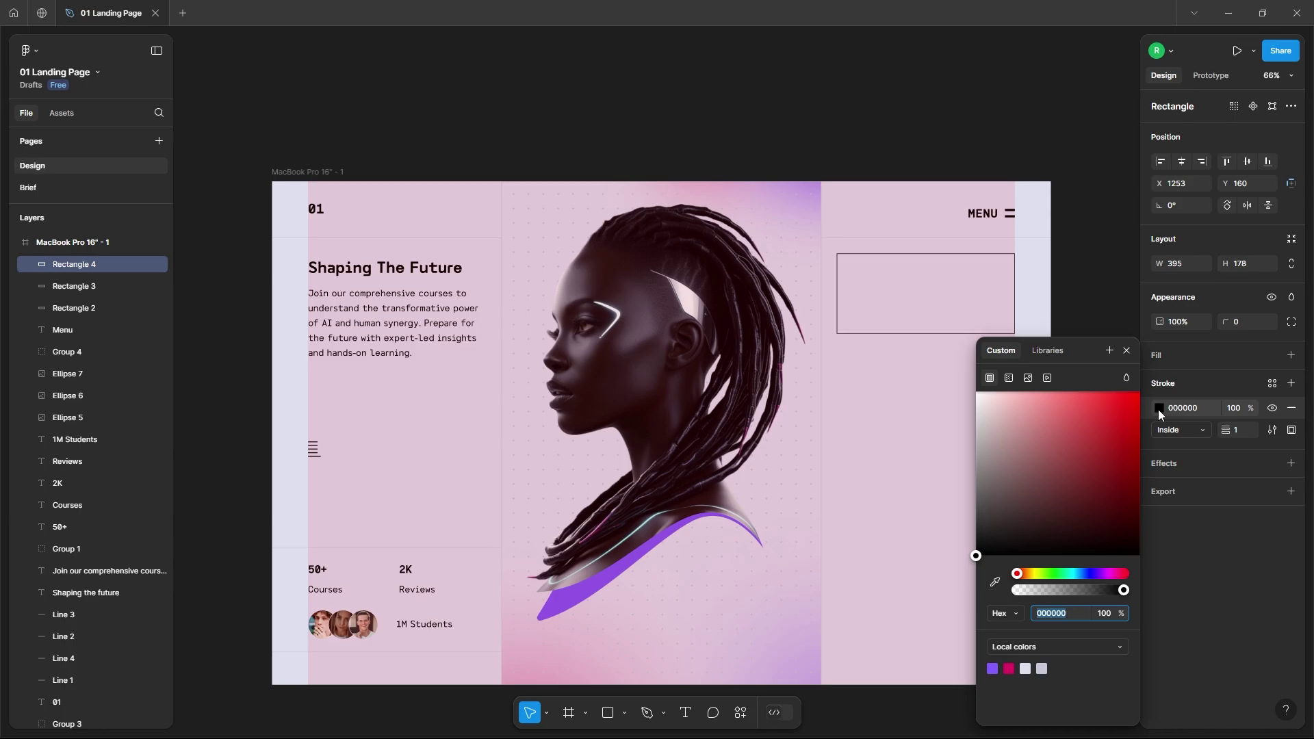
click(1042, 669)
click(885, 444)
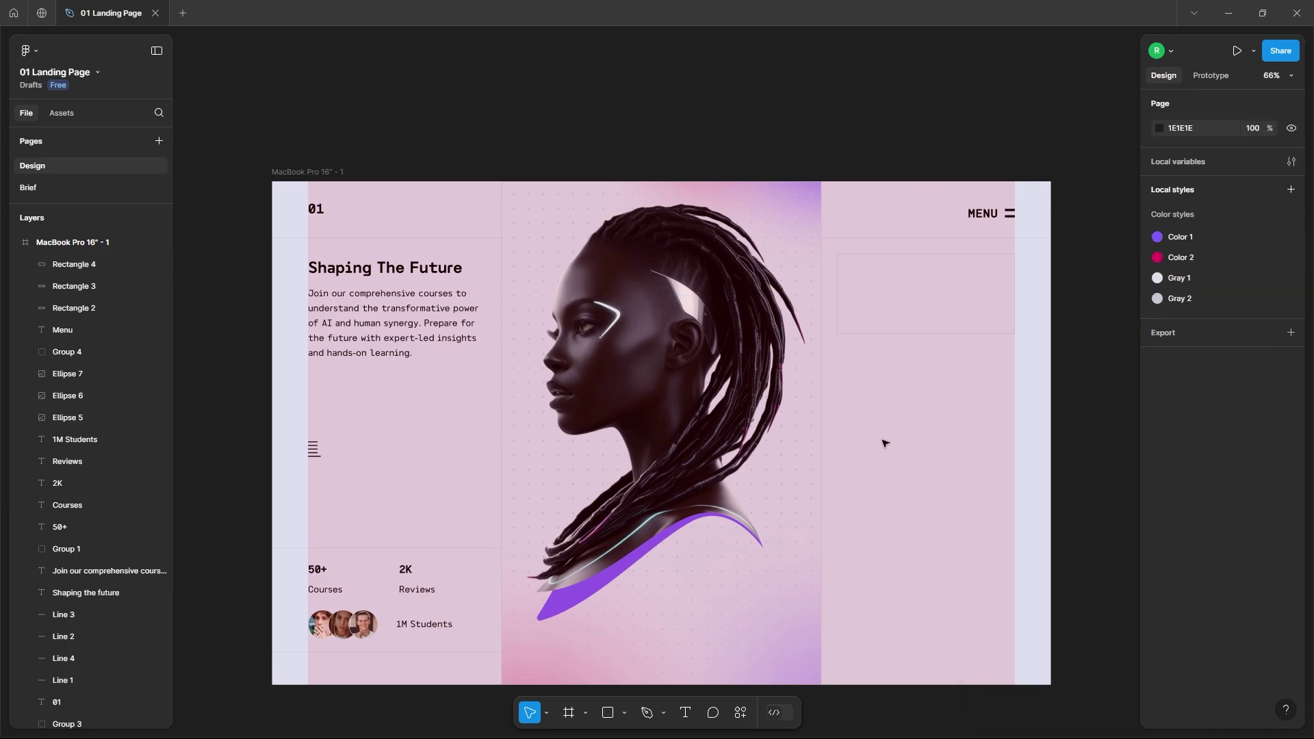
Increase the outlined card rectangle's height to 185 px
click(837, 294)
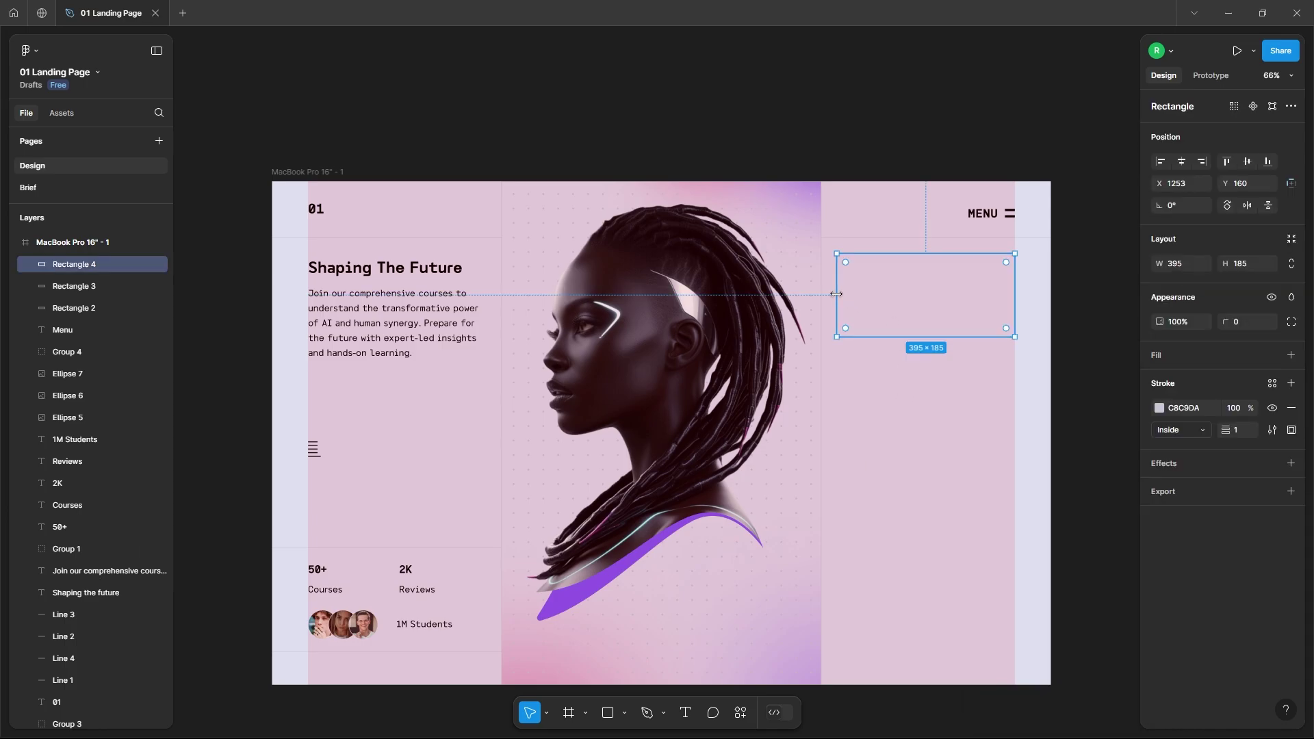
click(906, 356)
scroll(1027, 301, up, 5)
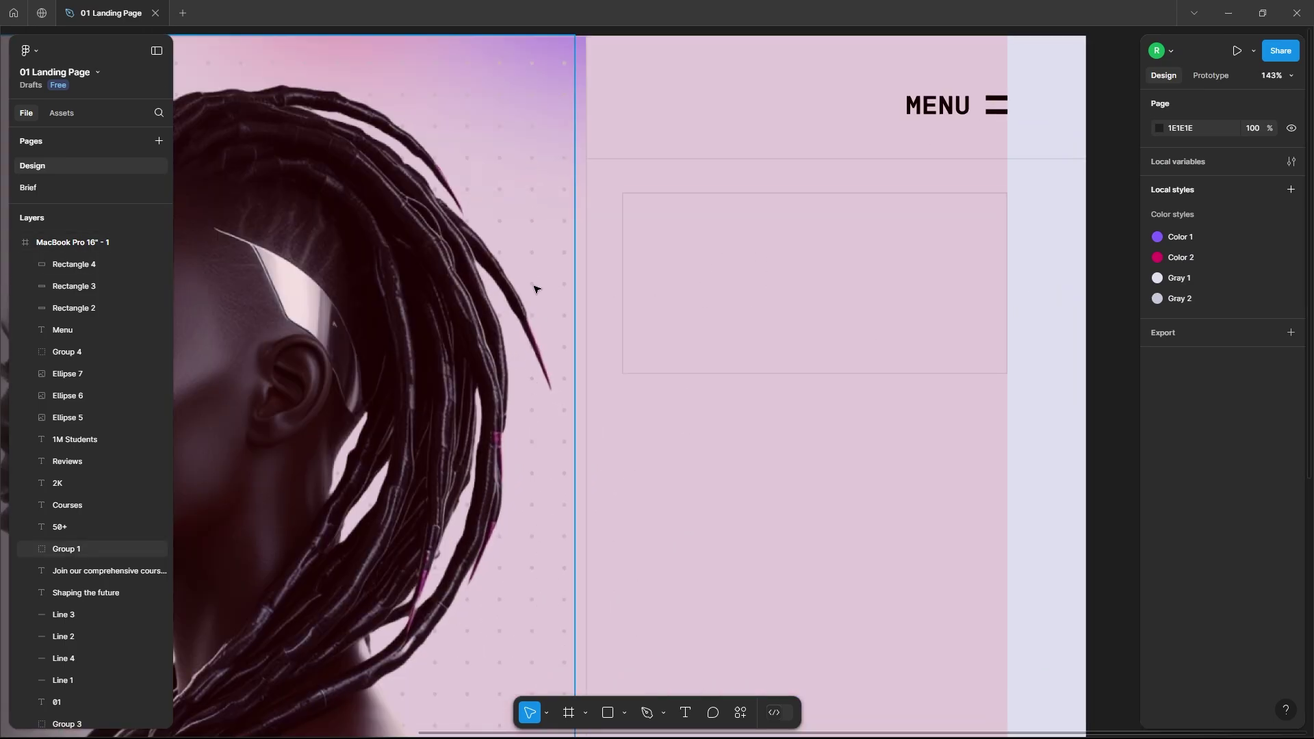
Copy the course title "AI & Human Basics" from the Brief page and paste it as text in the Design page's card
click(46, 189)
key(Escape)
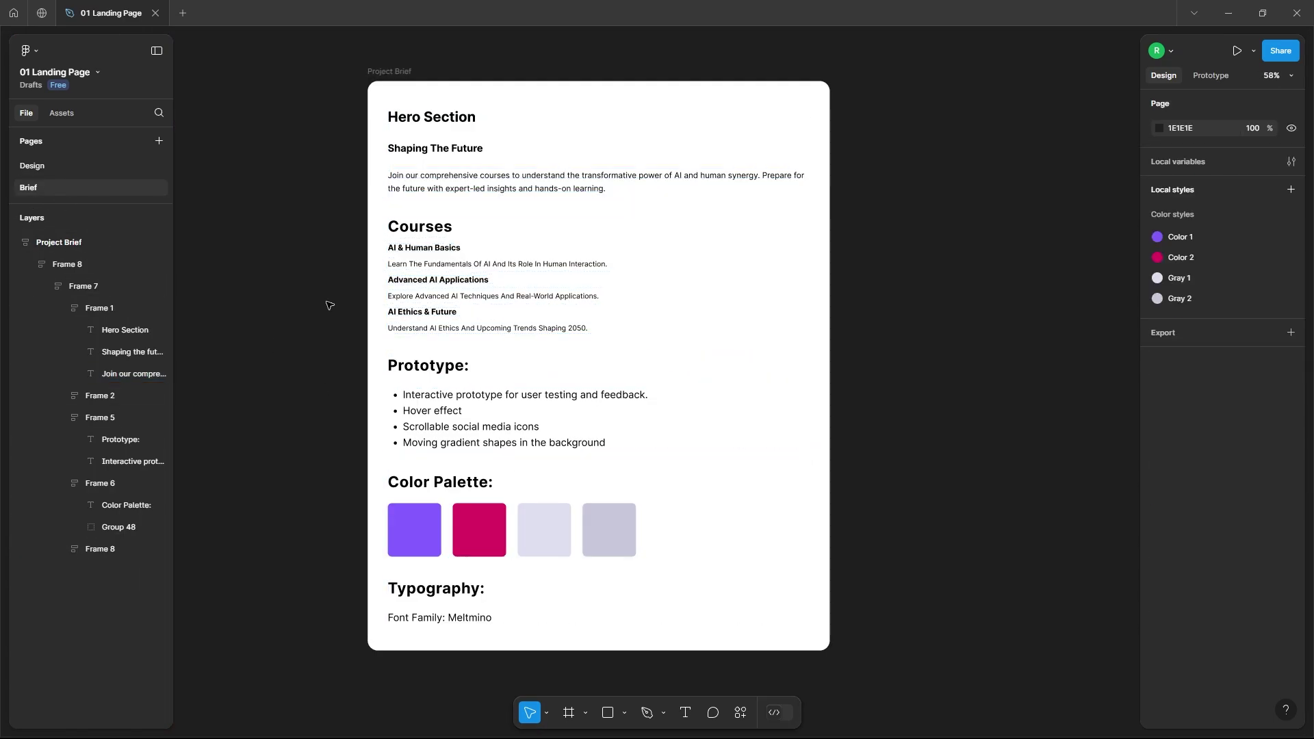
click(430, 252)
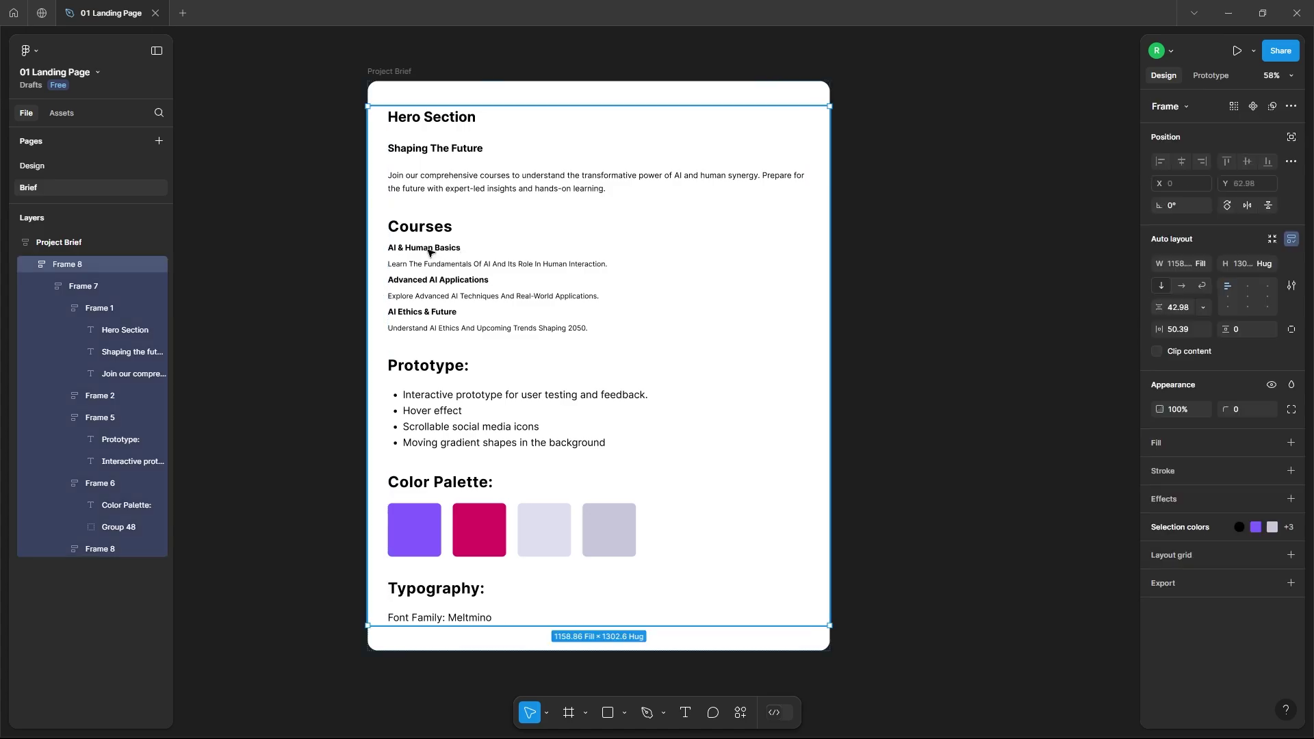
double_click(429, 252)
double_click(430, 252)
key(ctrl+c)
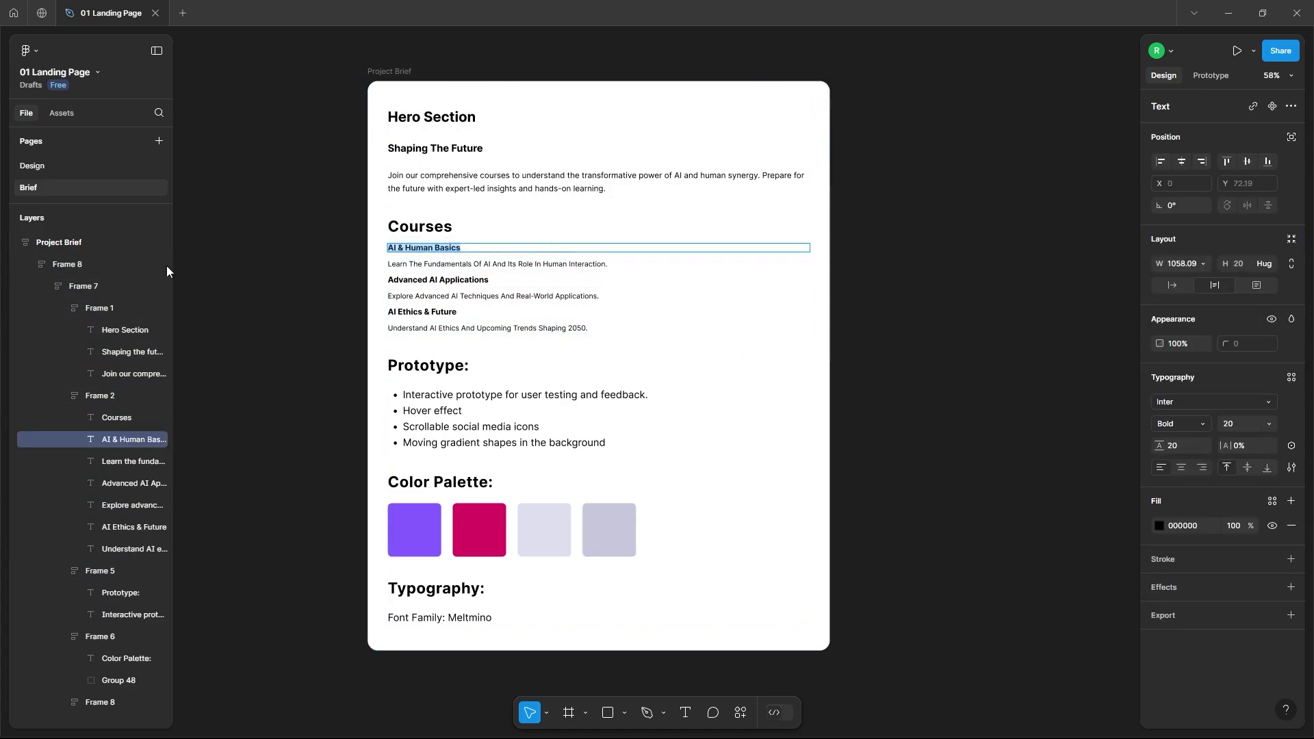
click(59, 167)
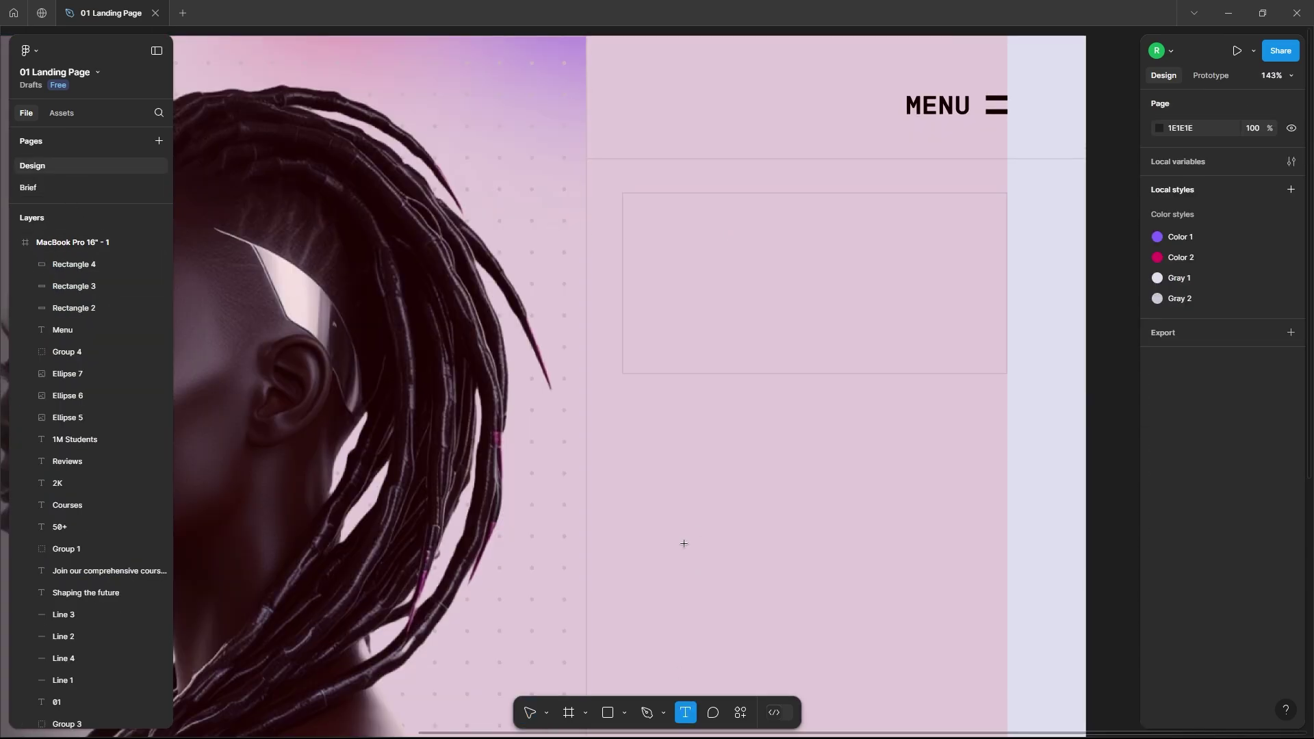
click(659, 225)
key(ctrl+v)
key(Escape)
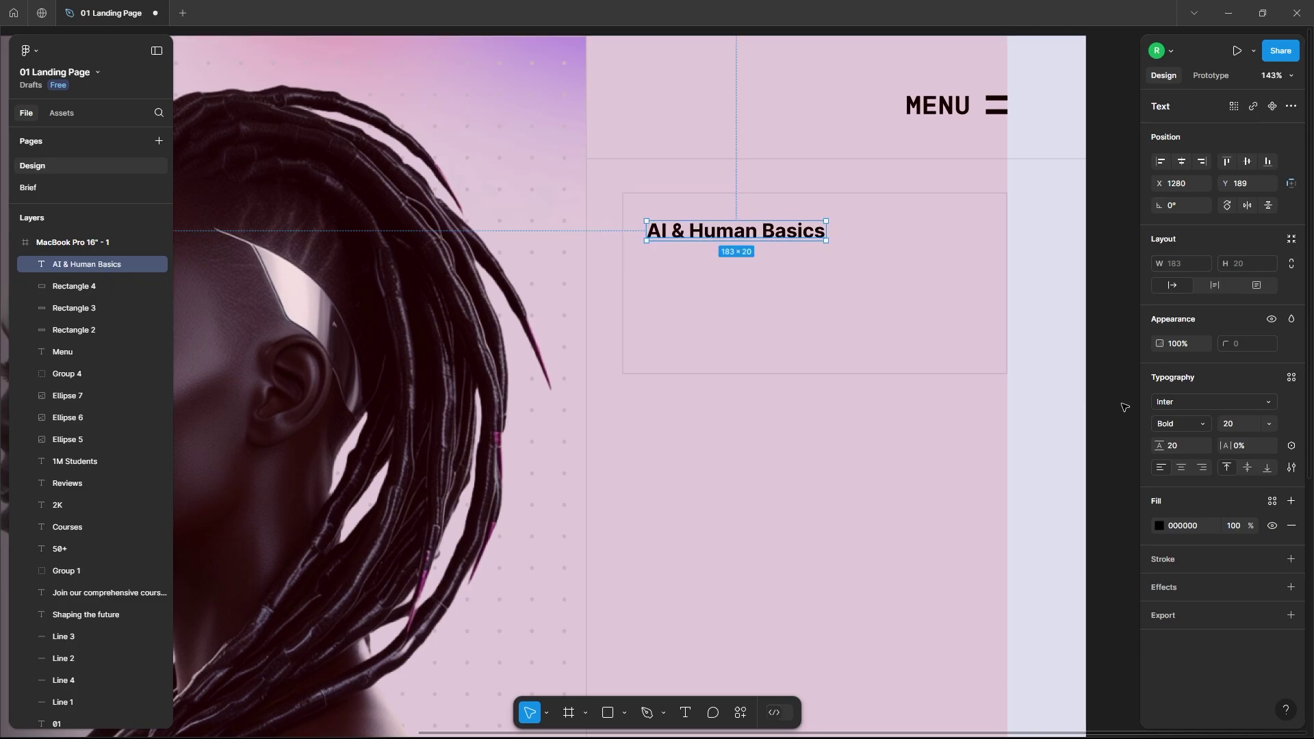
Change the card title's font to Meltmino, keeping it Bold at size 20
click(1194, 402)
text(melt)
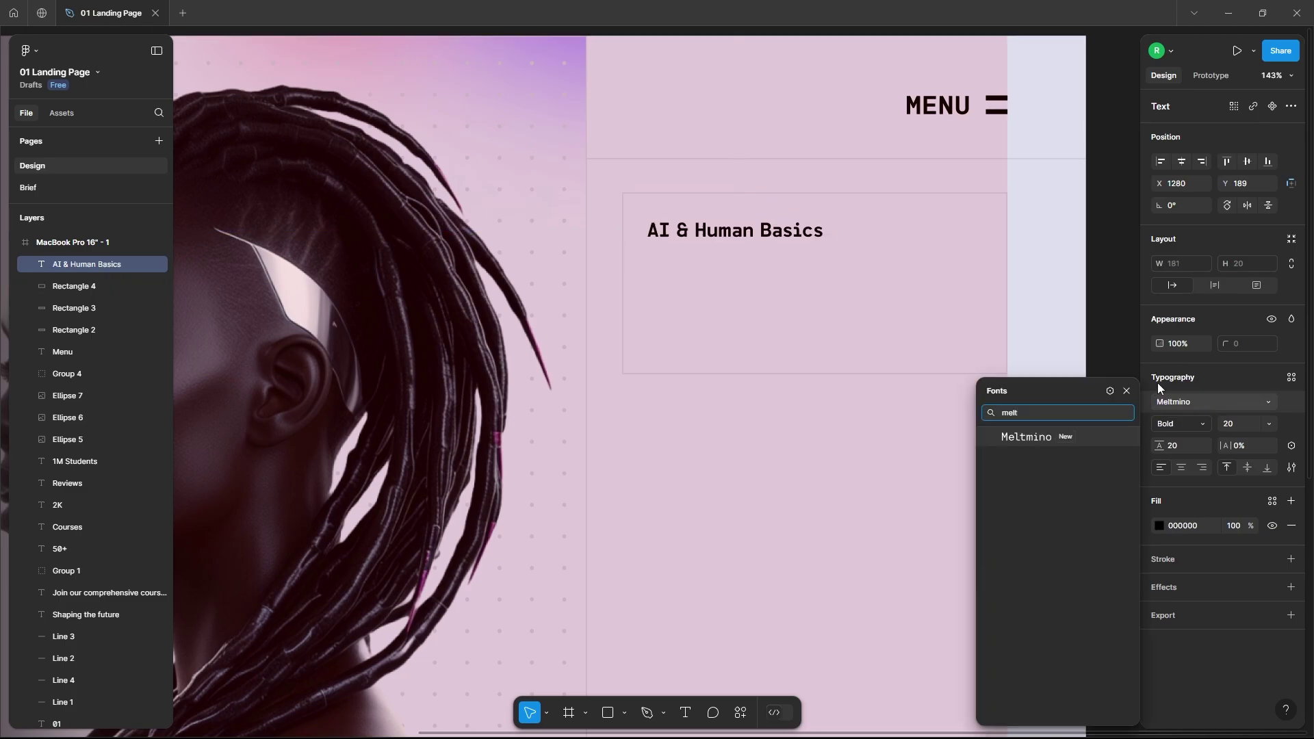
click(1037, 441)
click(1269, 425)
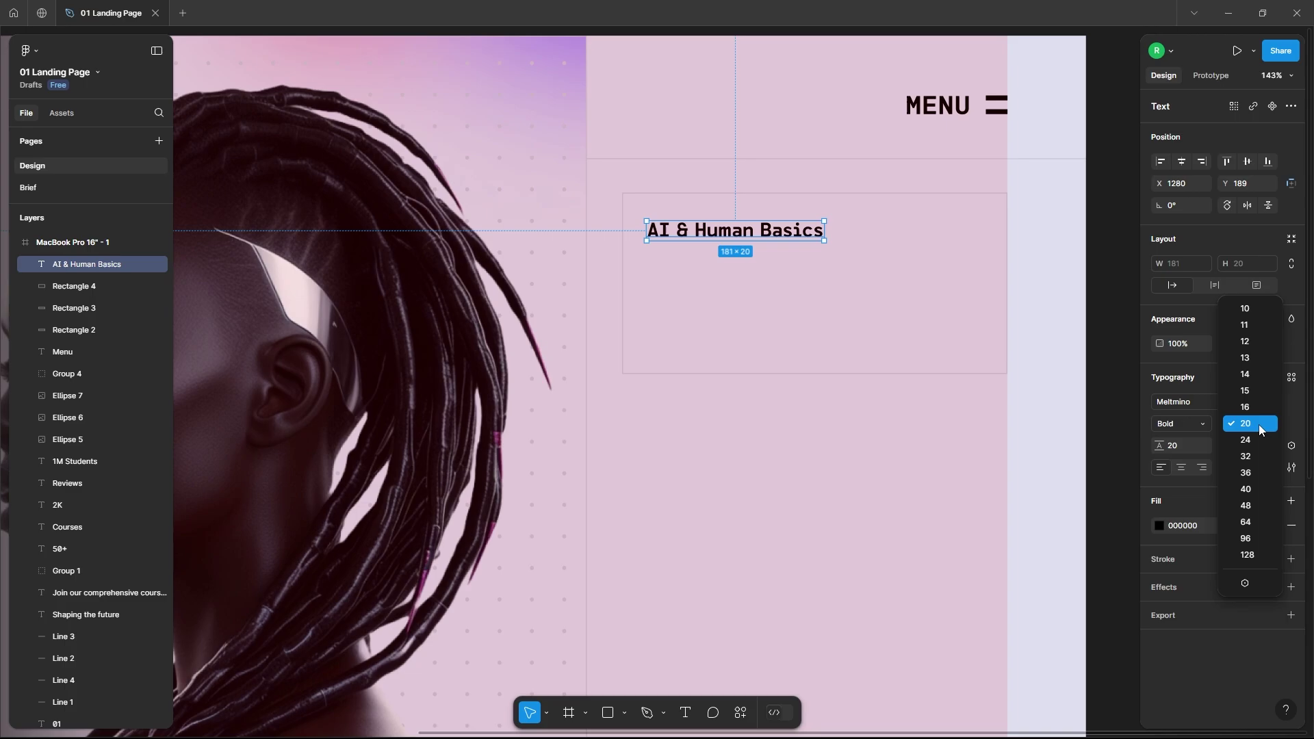
click(1258, 424)
click(820, 446)
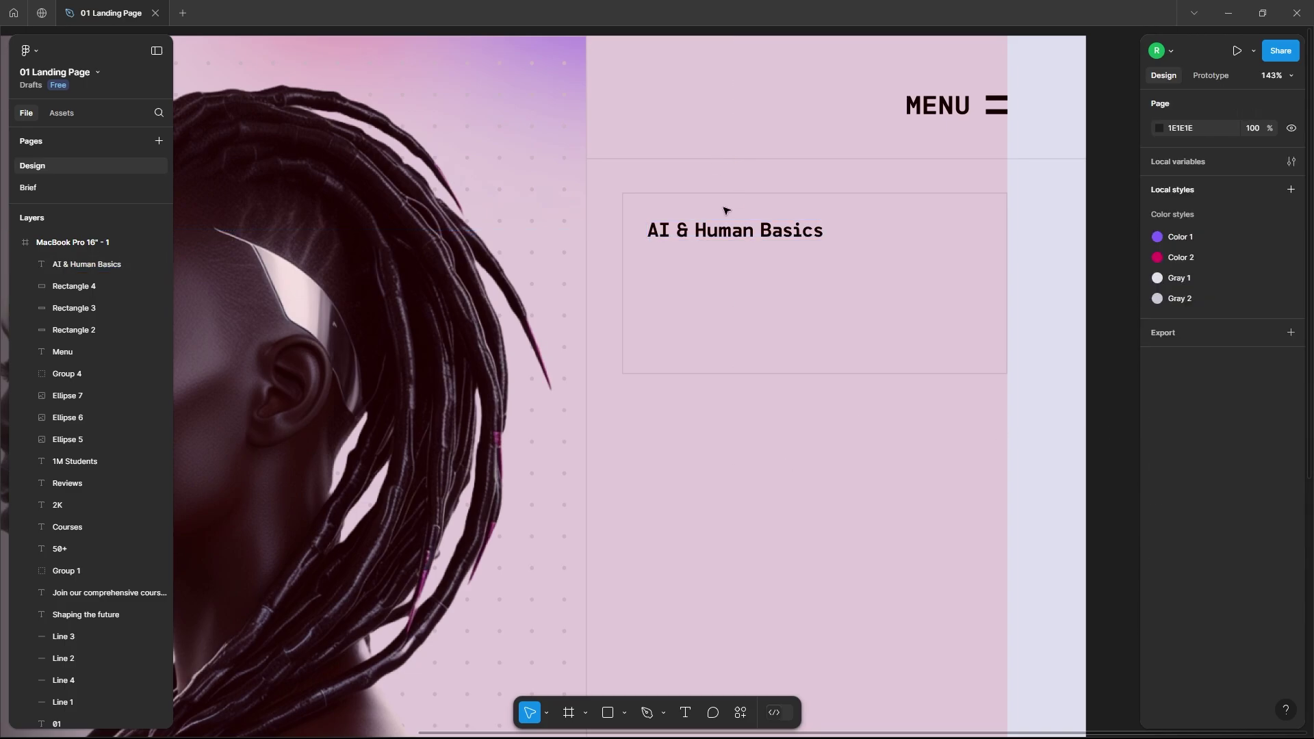
Move the card title slightly up and left inside the card
click(720, 237)
drag(720, 238, 716, 236)
click(572, 385)
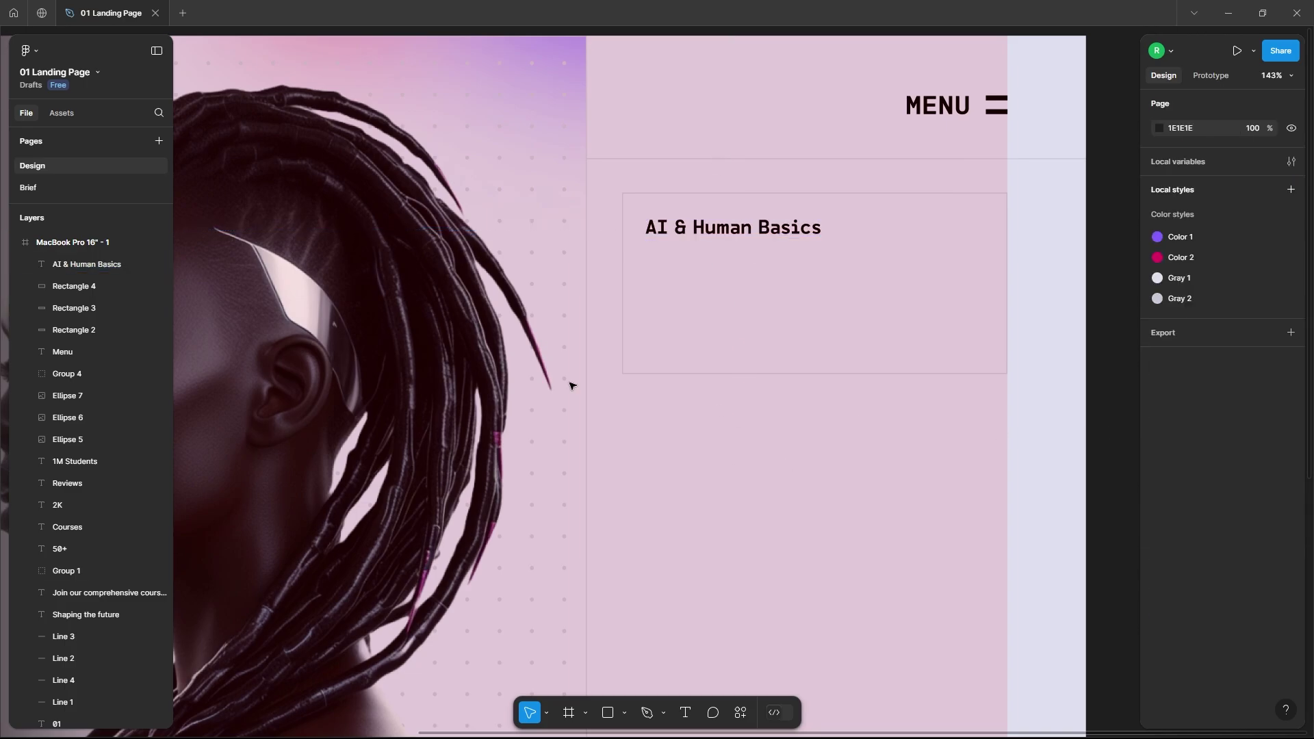
Copy the "Learn The Fundamentals Of AI" description from the Brief page into a text box of about 345 × 103 px below the card title
click(48, 187)
double_click(441, 267)
key(ctrl+c)
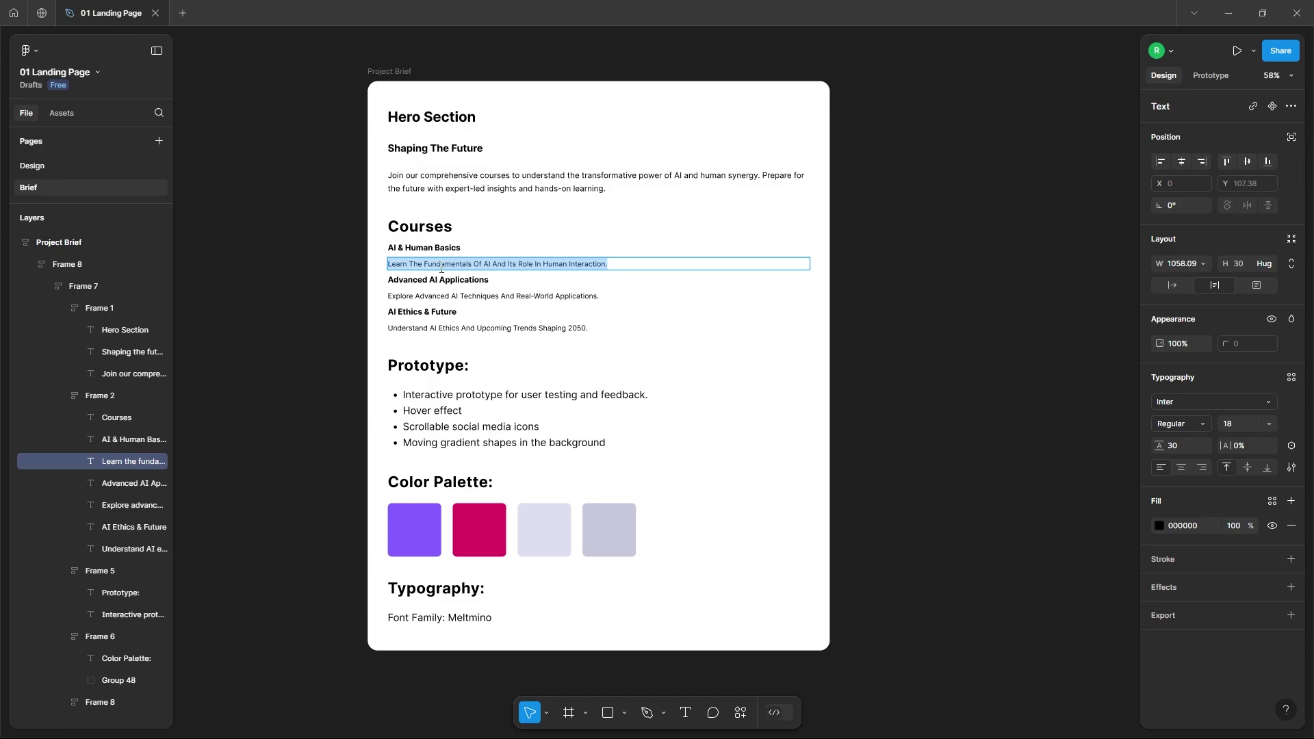
click(47, 169)
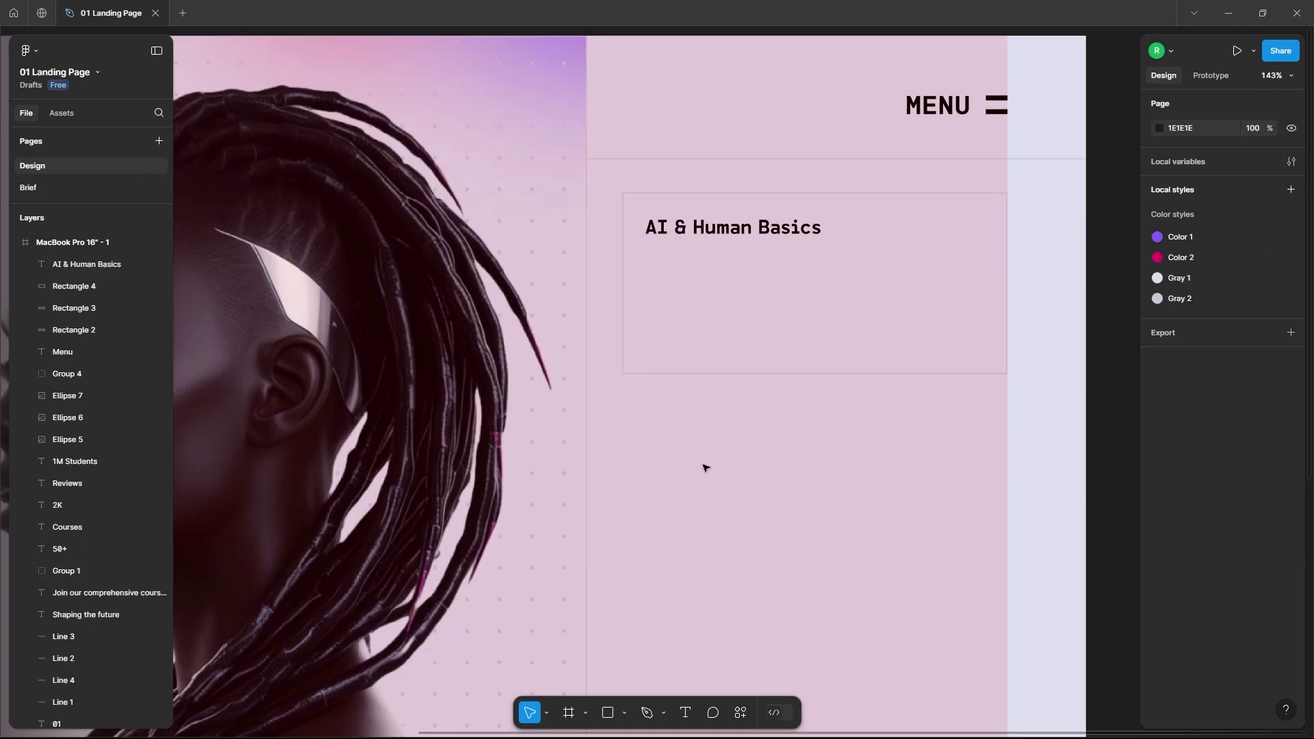
drag(643, 248, 981, 350)
key(ctrl+v)
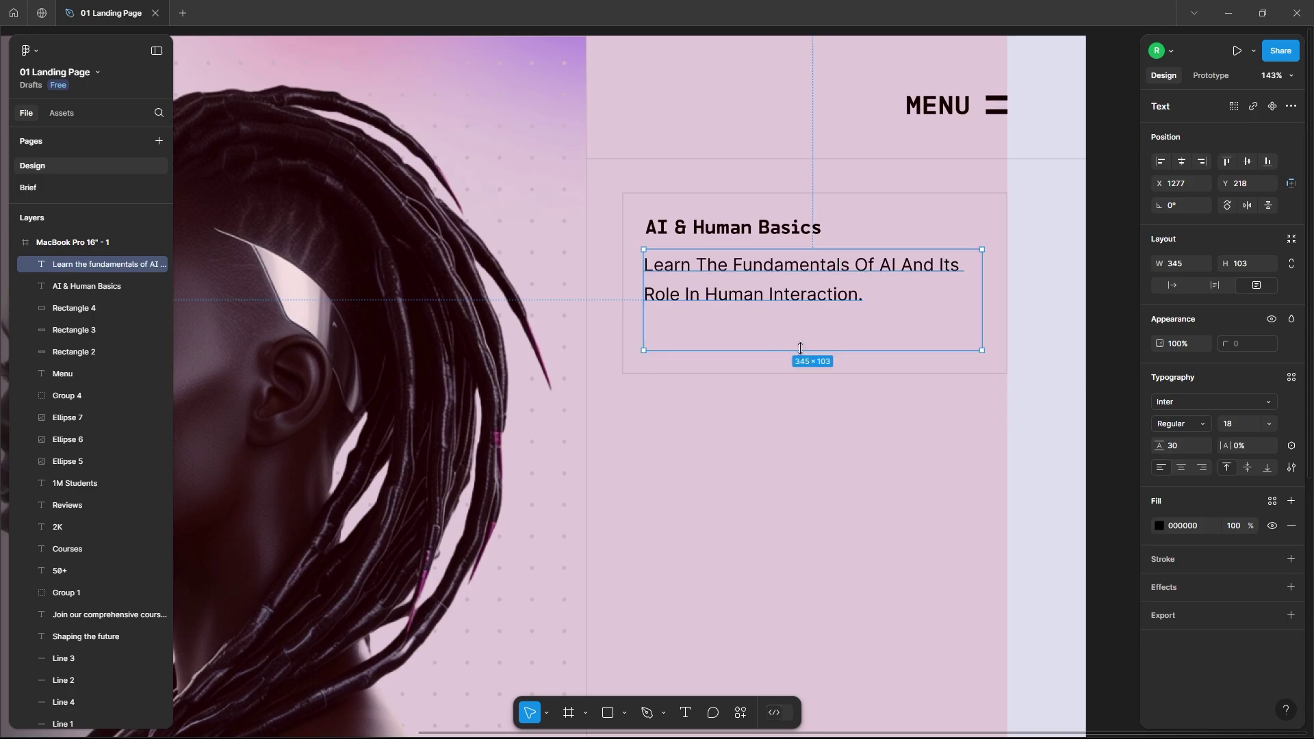
Reduce the card description's text box to about 66 px tall and change its font to Meltmino
drag(800, 353, 800, 315)
click(1173, 402)
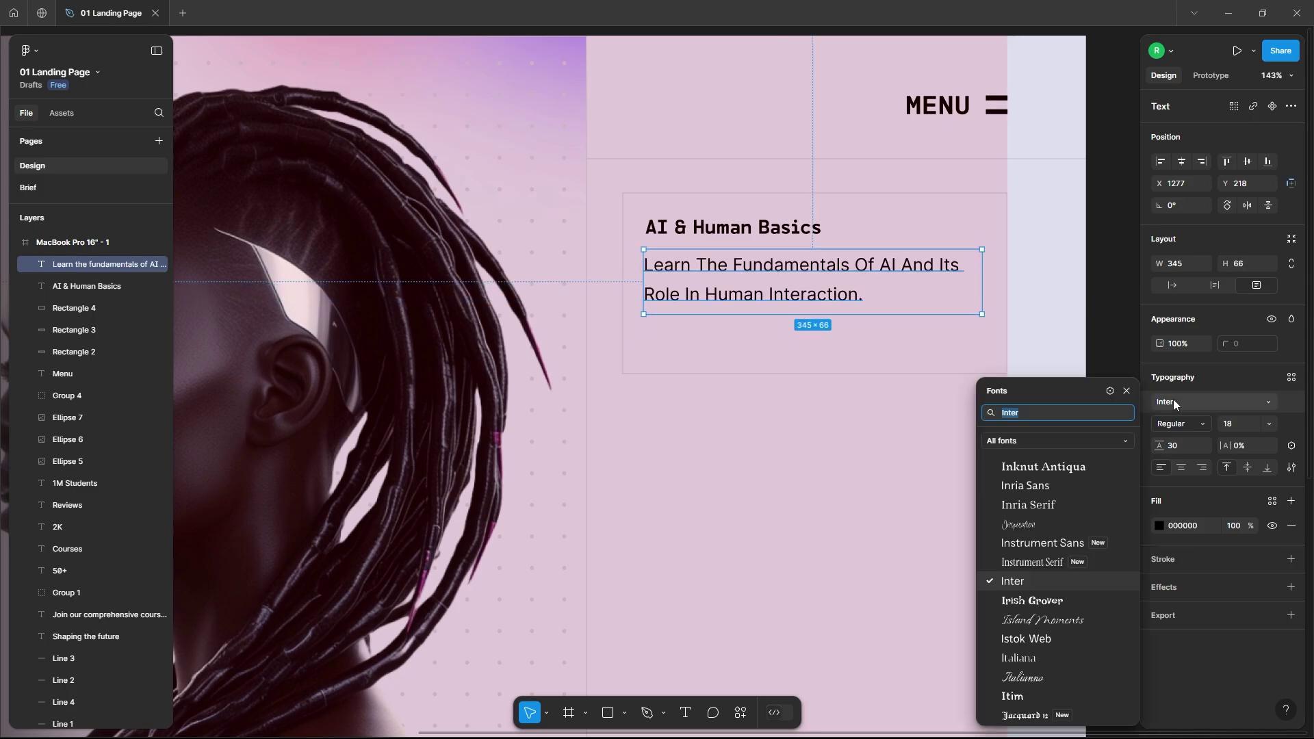
text(melt)
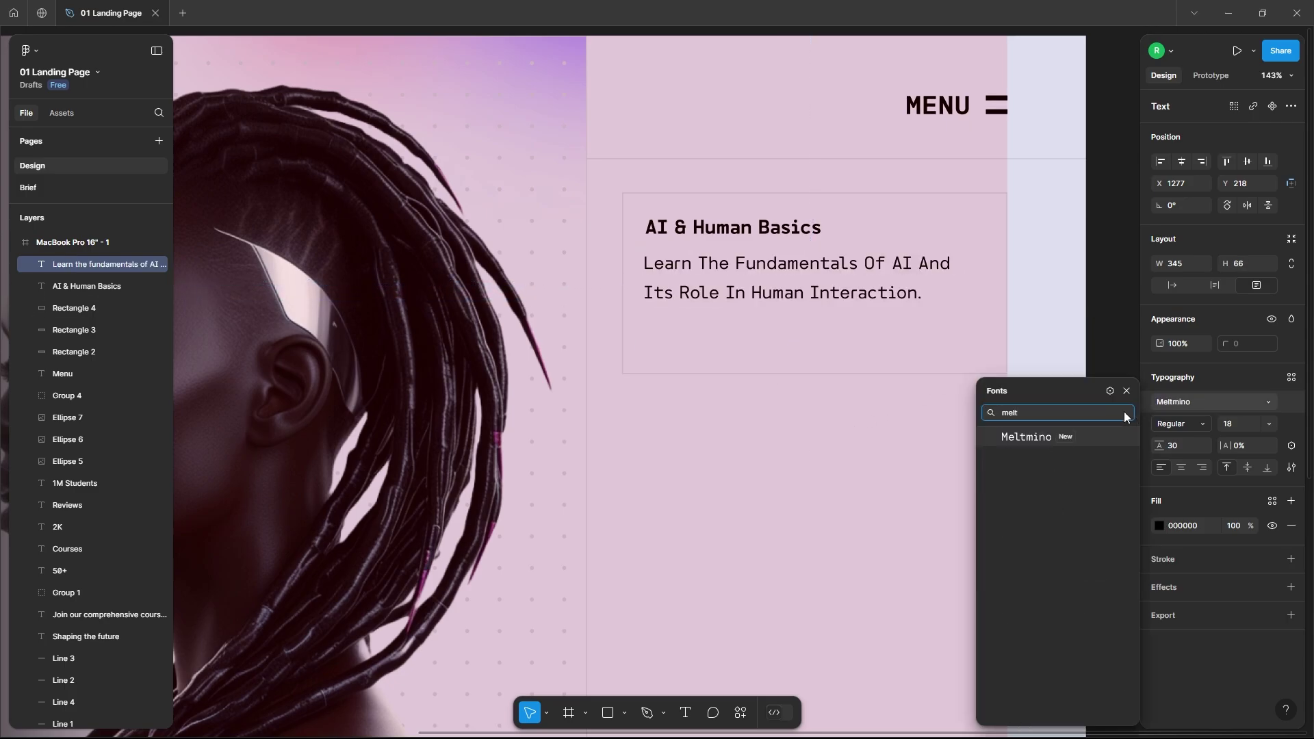
click(1018, 438)
Move the card title and description down together, leaving room for an icon above them
shift+click(698, 234)
drag(719, 312, 719, 354)
click(715, 416)
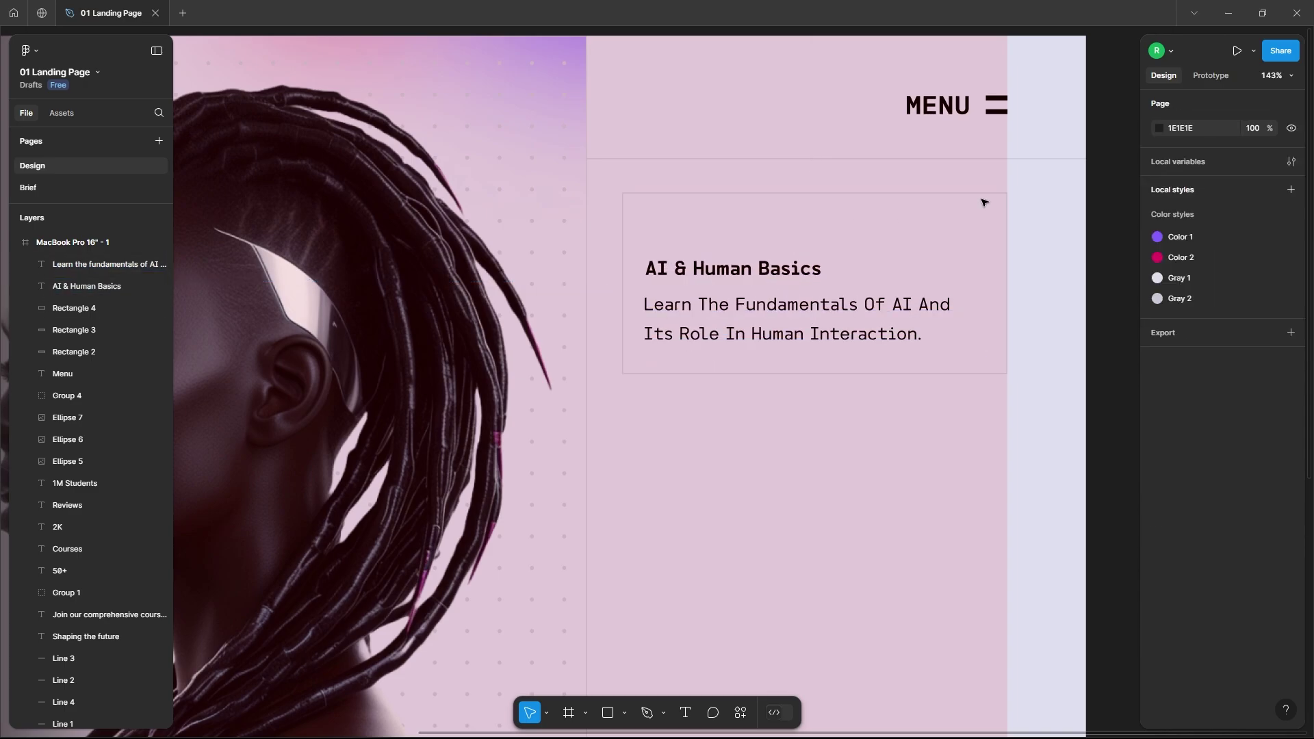
Draw a square of about 51 × 51 px in the course card's upper-right corner
click(625, 713)
click(650, 579)
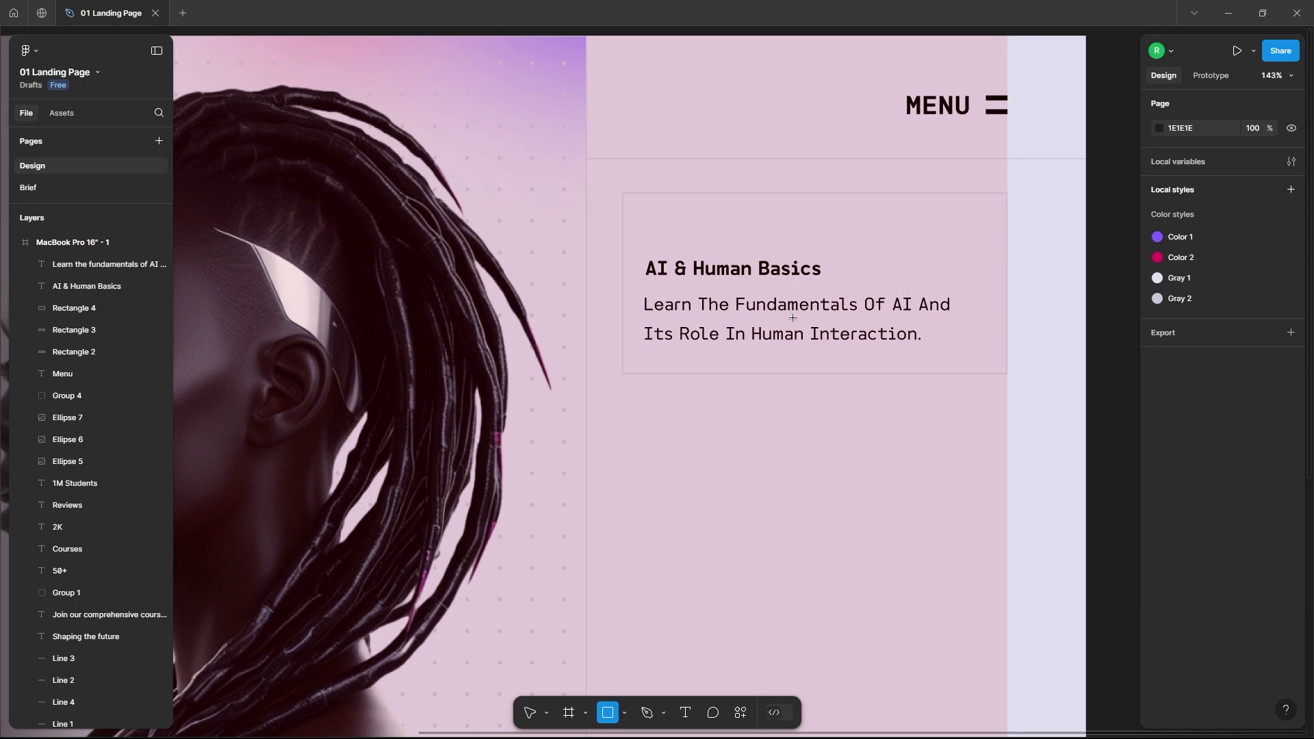
drag(1007, 194, 972, 242)
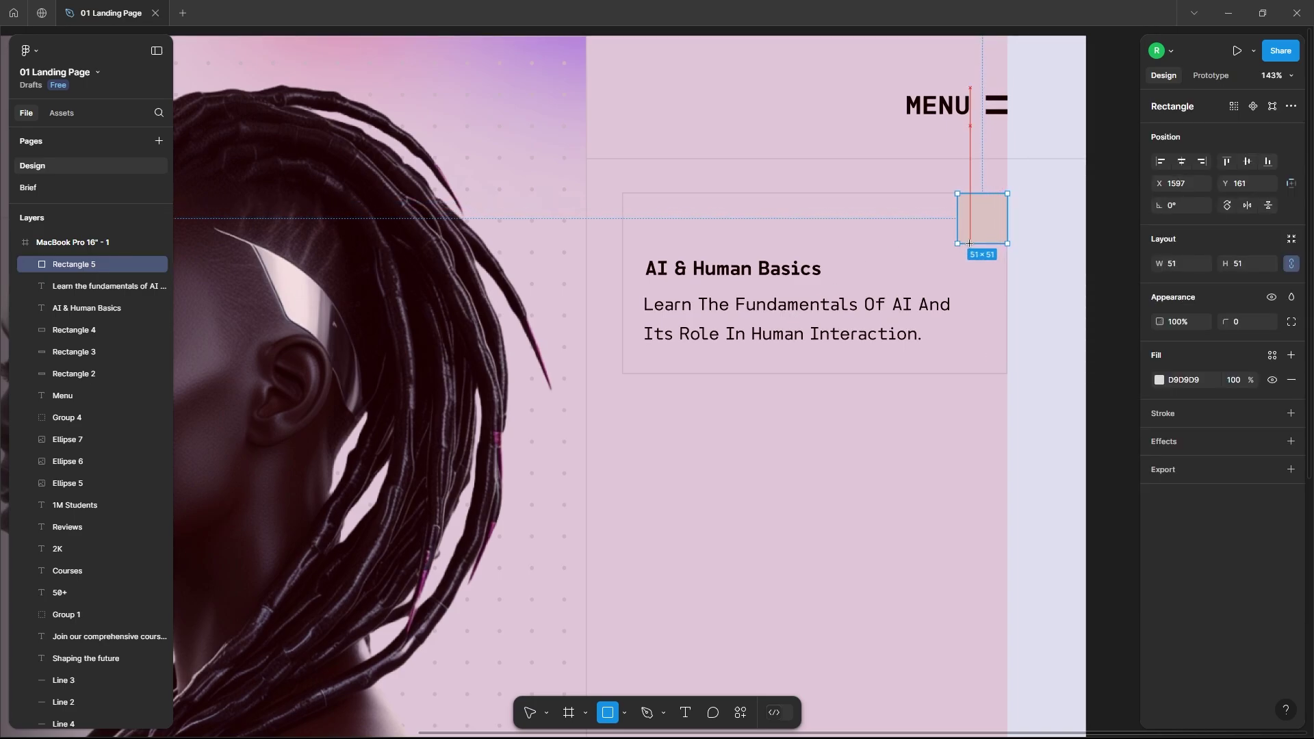
click(921, 446)
Fill the corner square with the local gray C8C9DA and enlarge it to about 55 × 55 px
click(977, 220)
click(1161, 381)
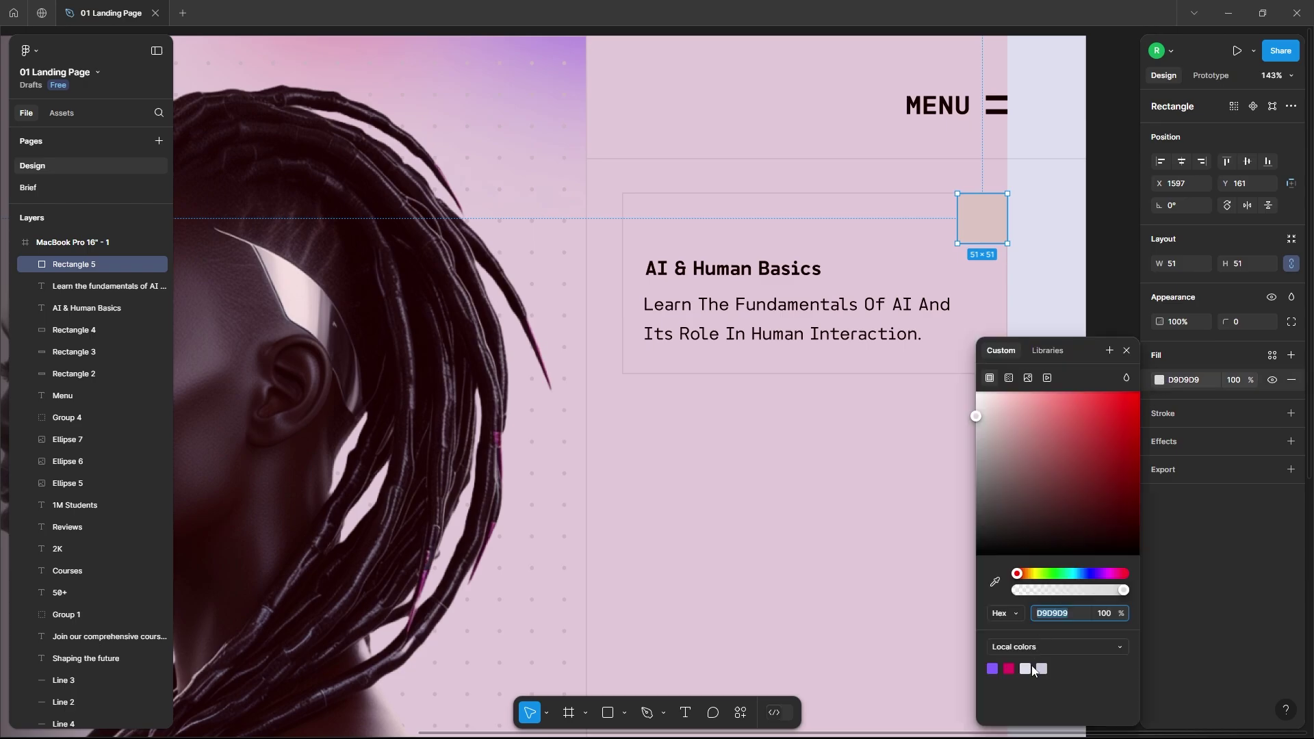
click(1043, 668)
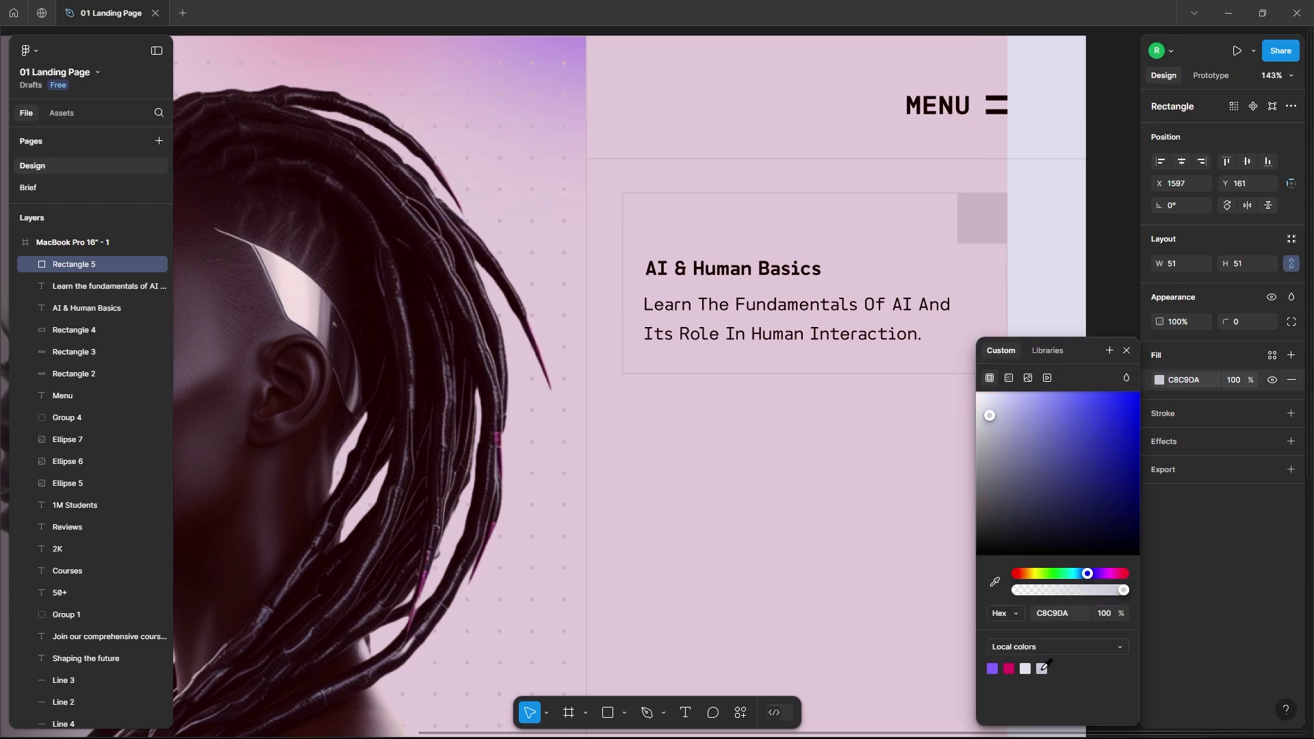
click(908, 502)
click(987, 226)
drag(957, 247, 954, 248)
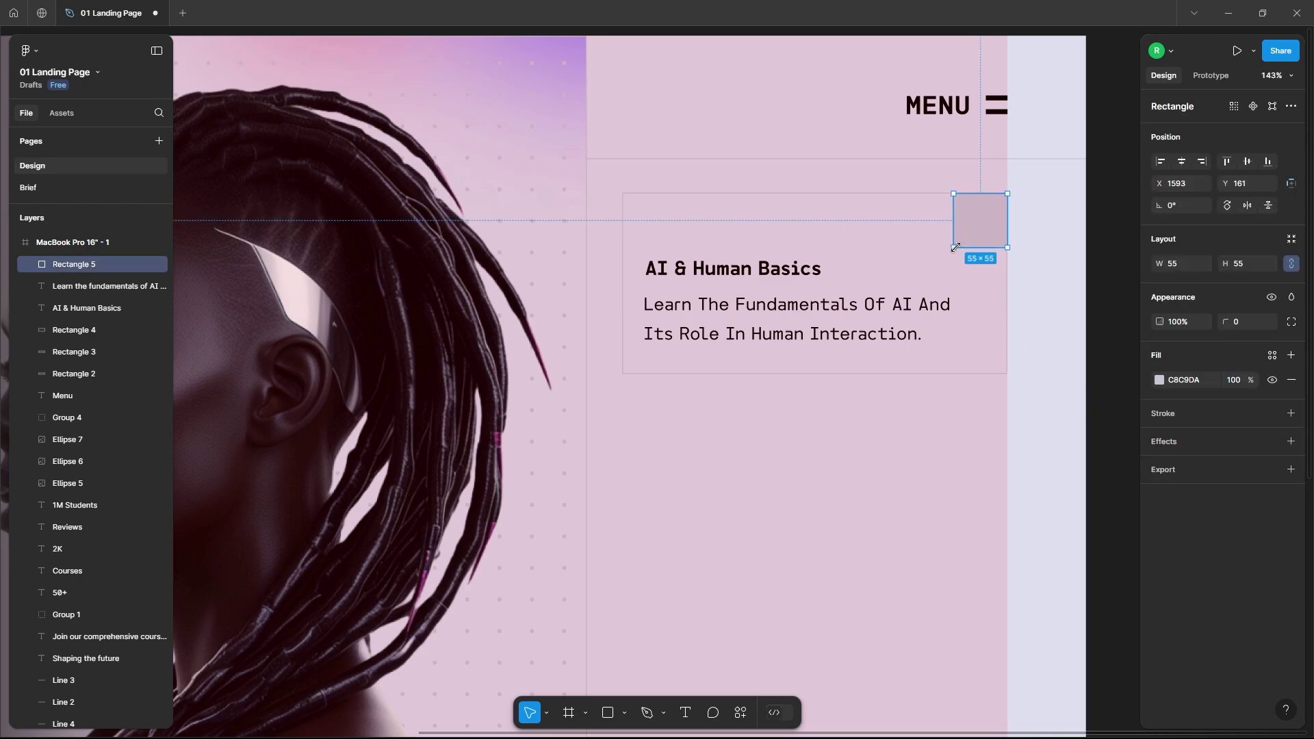
click(896, 425)
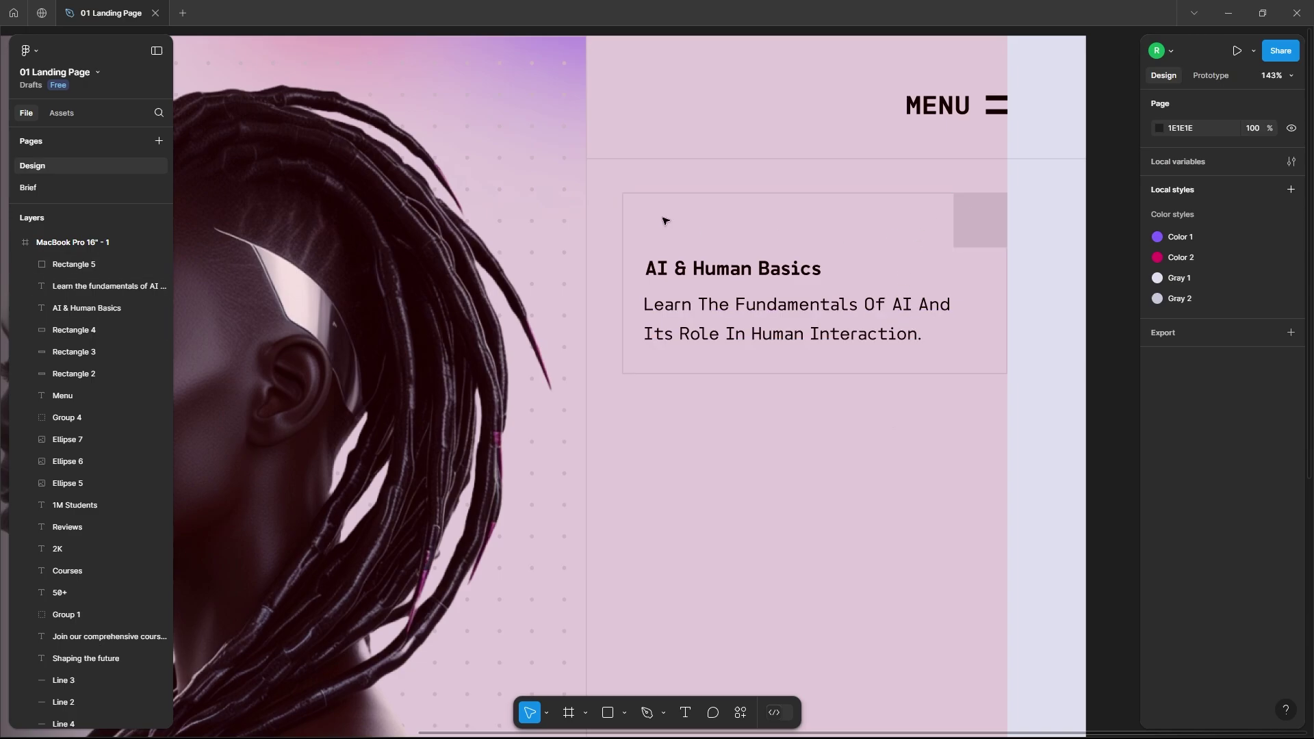
Run the Iconify plugin to find an AI icon for the course card
right_click(690, 406)
mouse_move(718, 572)
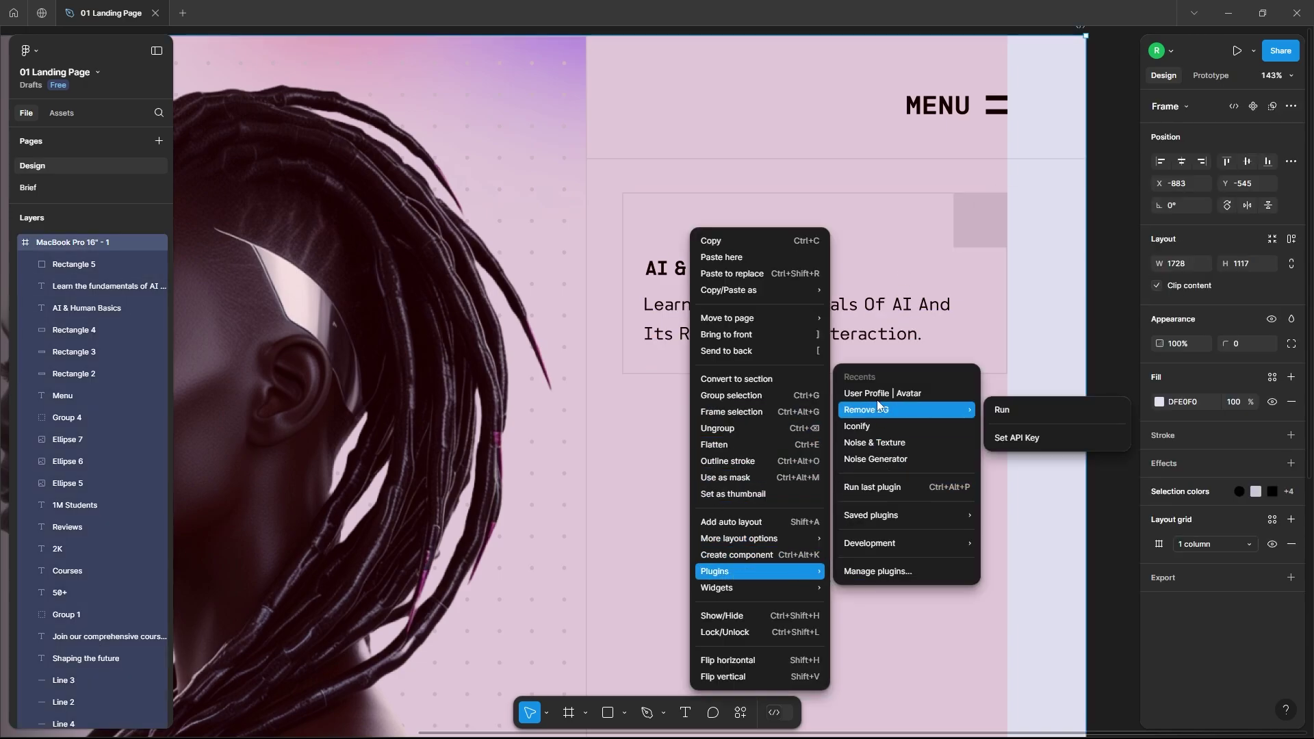
click(872, 427)
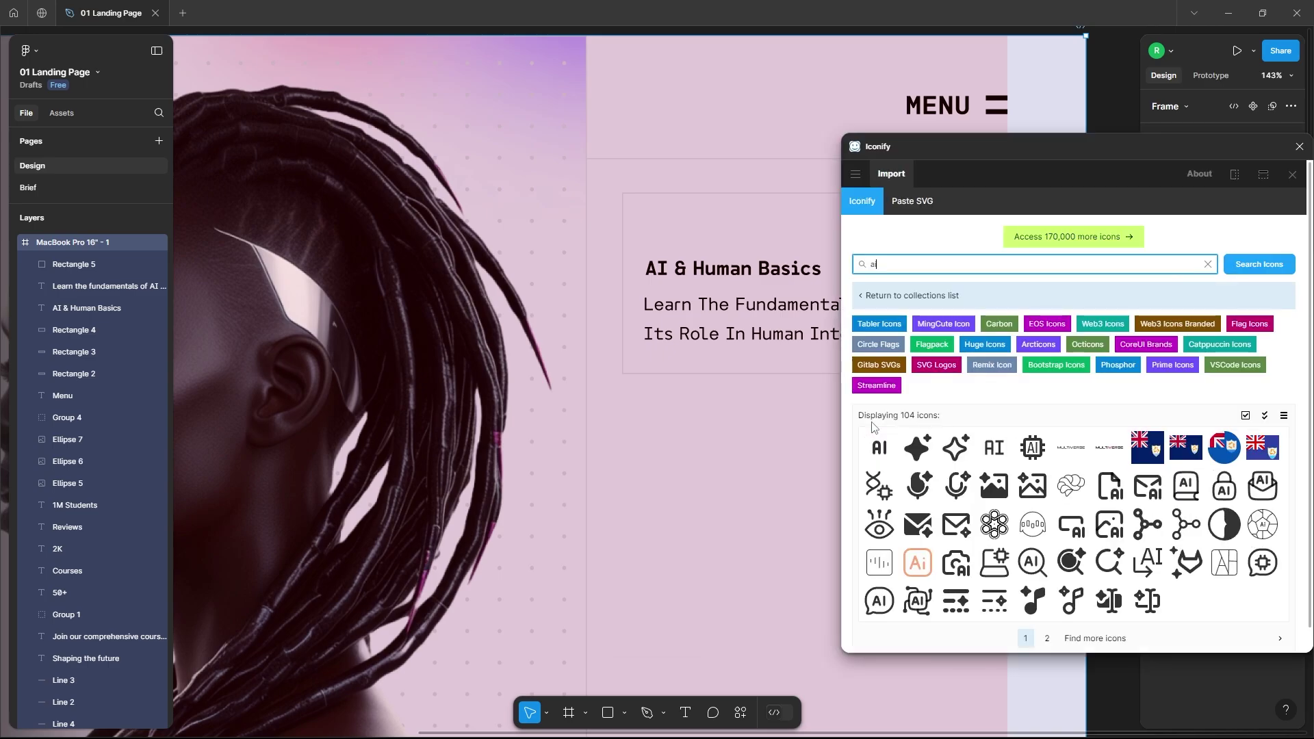
Search the Iconify icons for "technology"
click(902, 263)
text(technology)
key(Return)
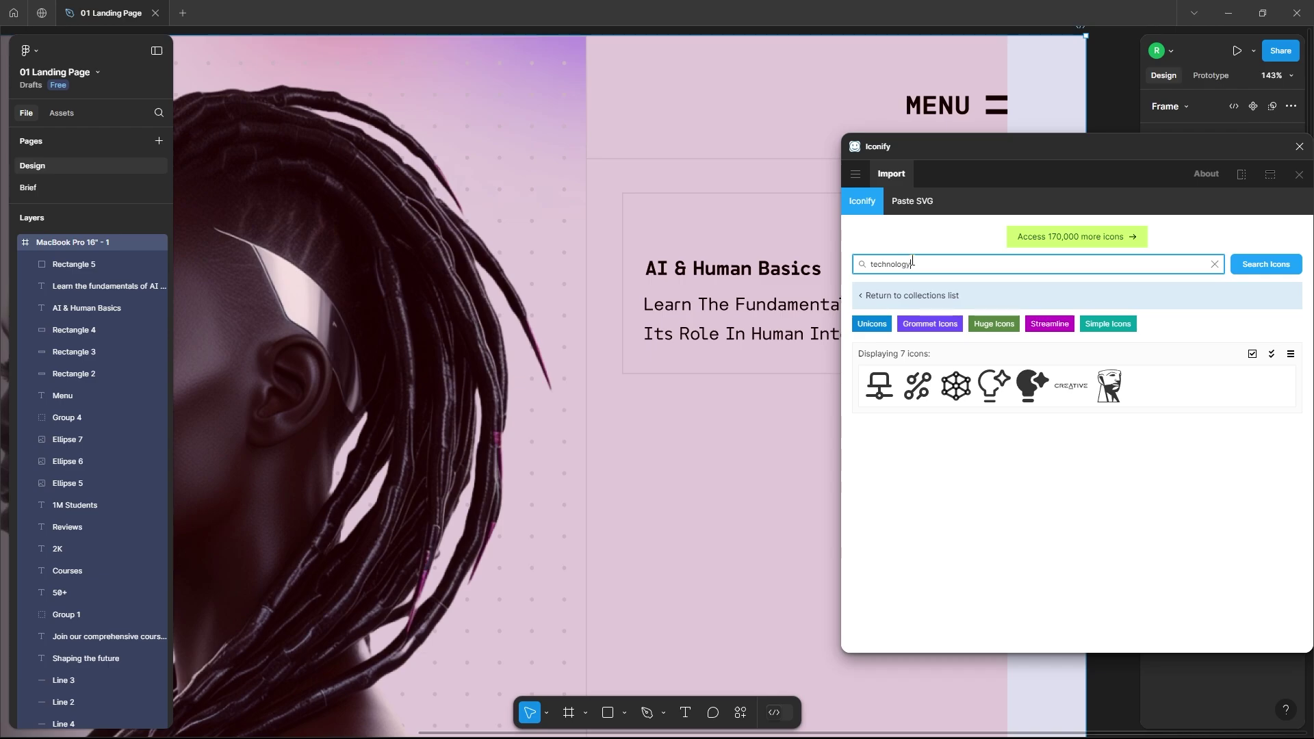
Search Iconify for "ai", place the DNA-and-chip icon above the card title, and close the plugin
key(Return)
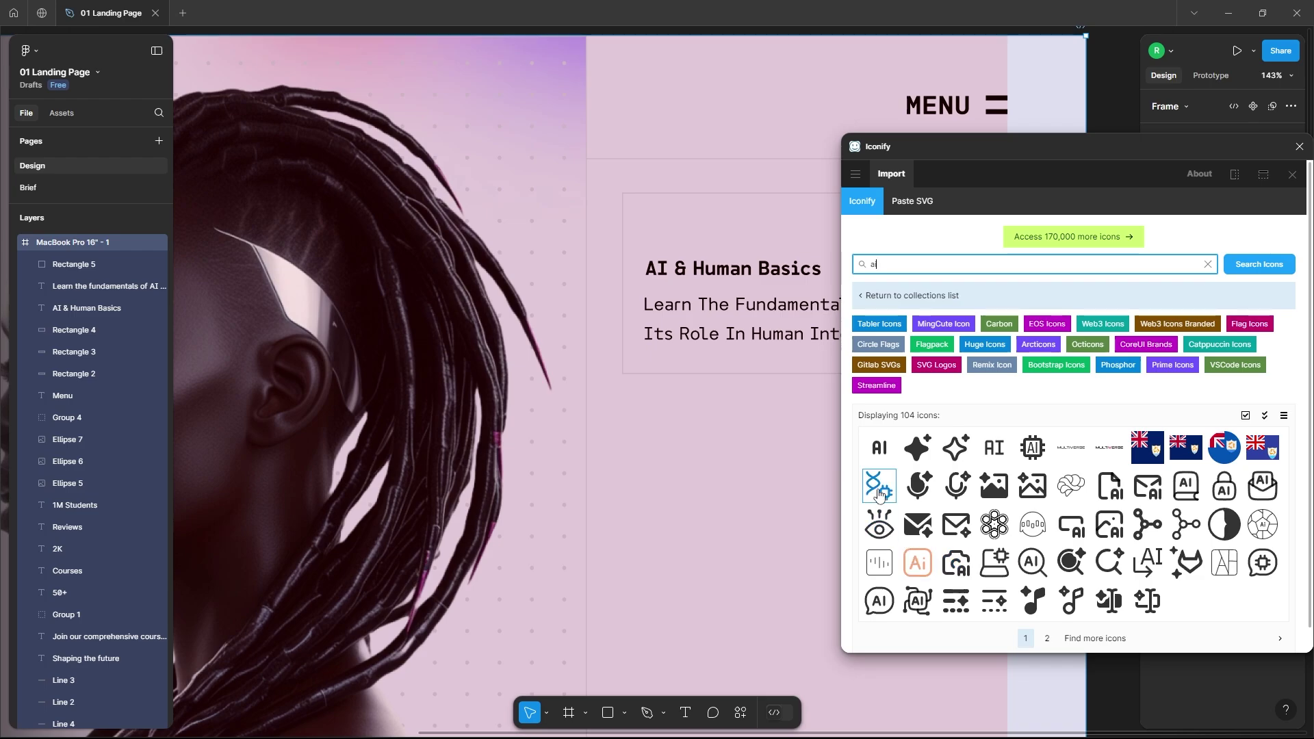
drag(883, 491, 661, 228)
click(1299, 147)
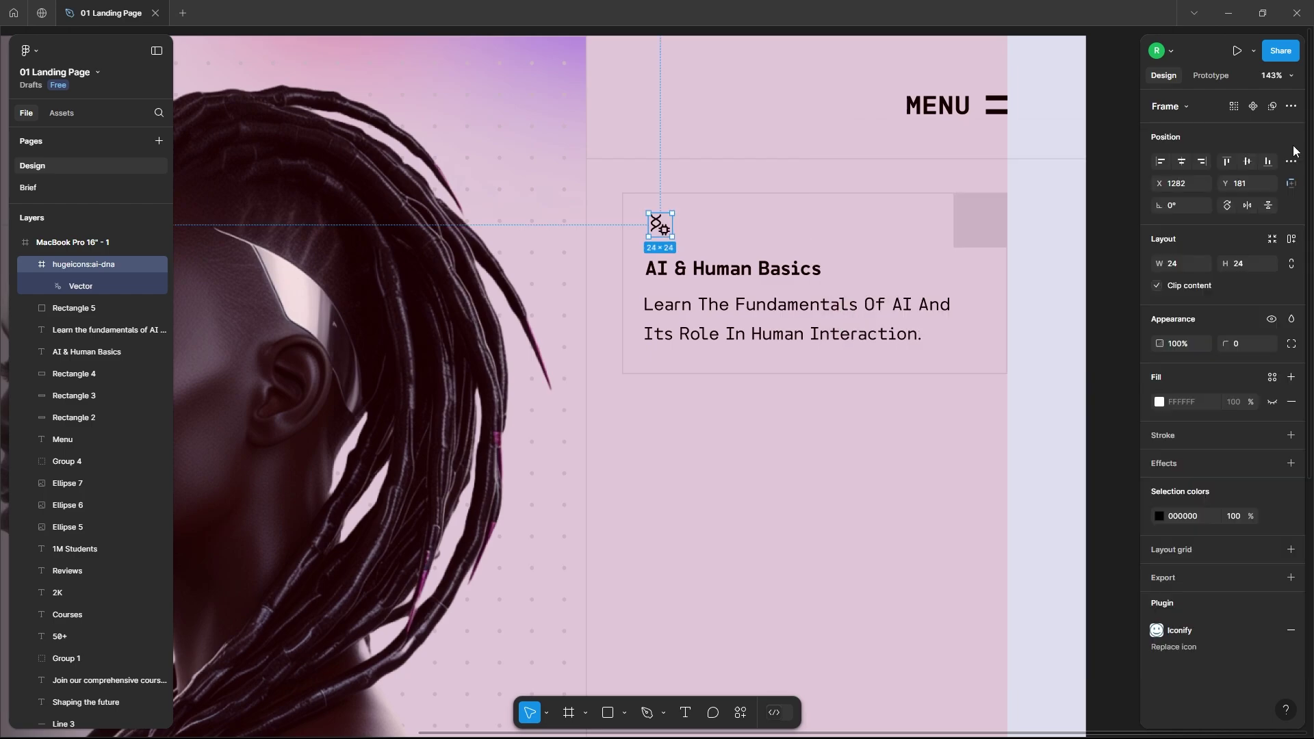
Enlarge the DNA-and-chip icon so its vector measures about 29 × 33 px
click(1096, 276)
scroll(883, 226, up, 5)
click(547, 213)
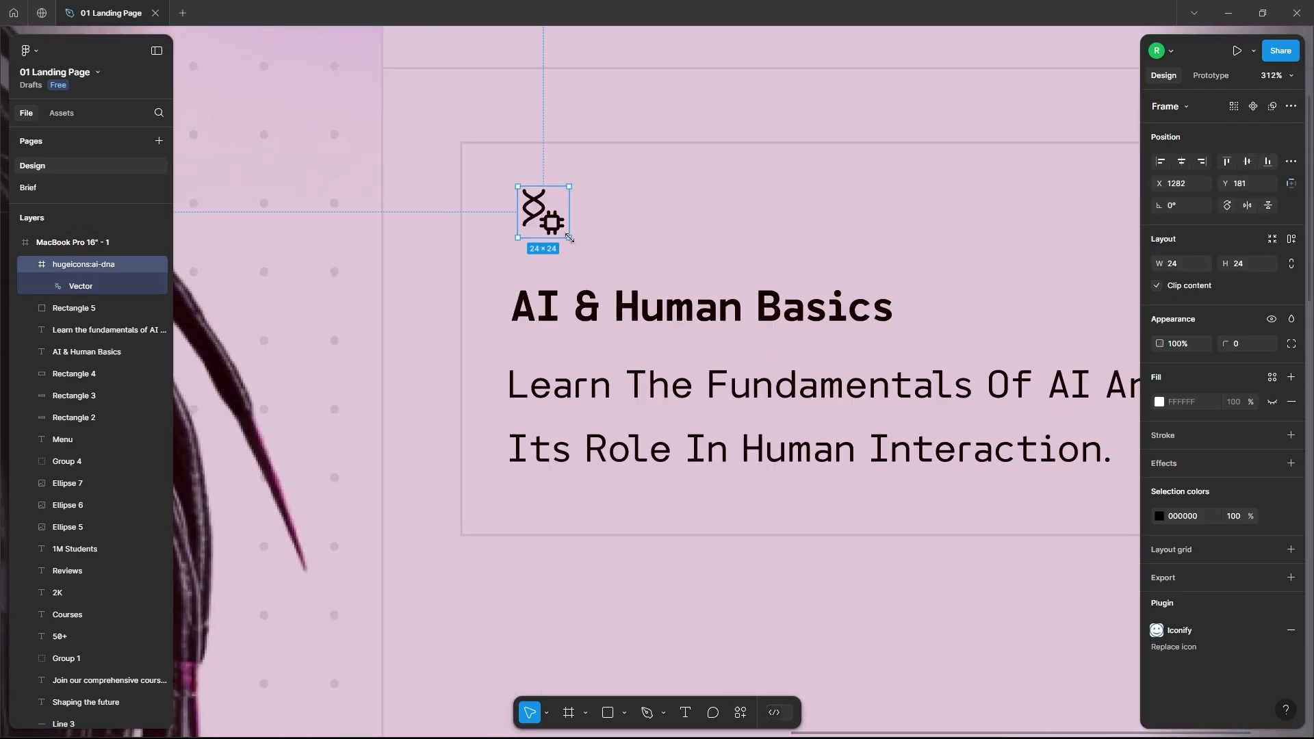
mouse_move(569, 237)
mouse_down()
mouse_move(601, 270)
mouse_move(577, 240)
mouse_up()
Set the stroke weight of the icon's vector path to 2
double_click(537, 215)
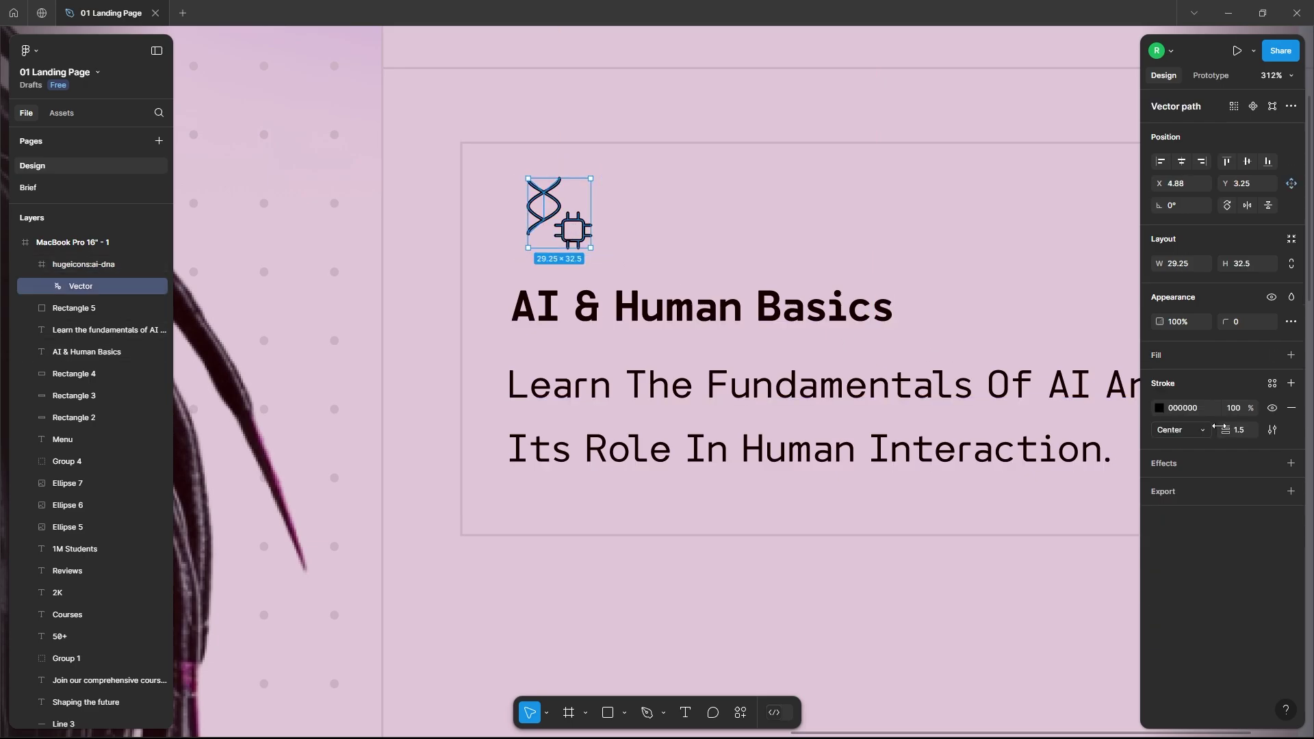
text(2)
key(Return)
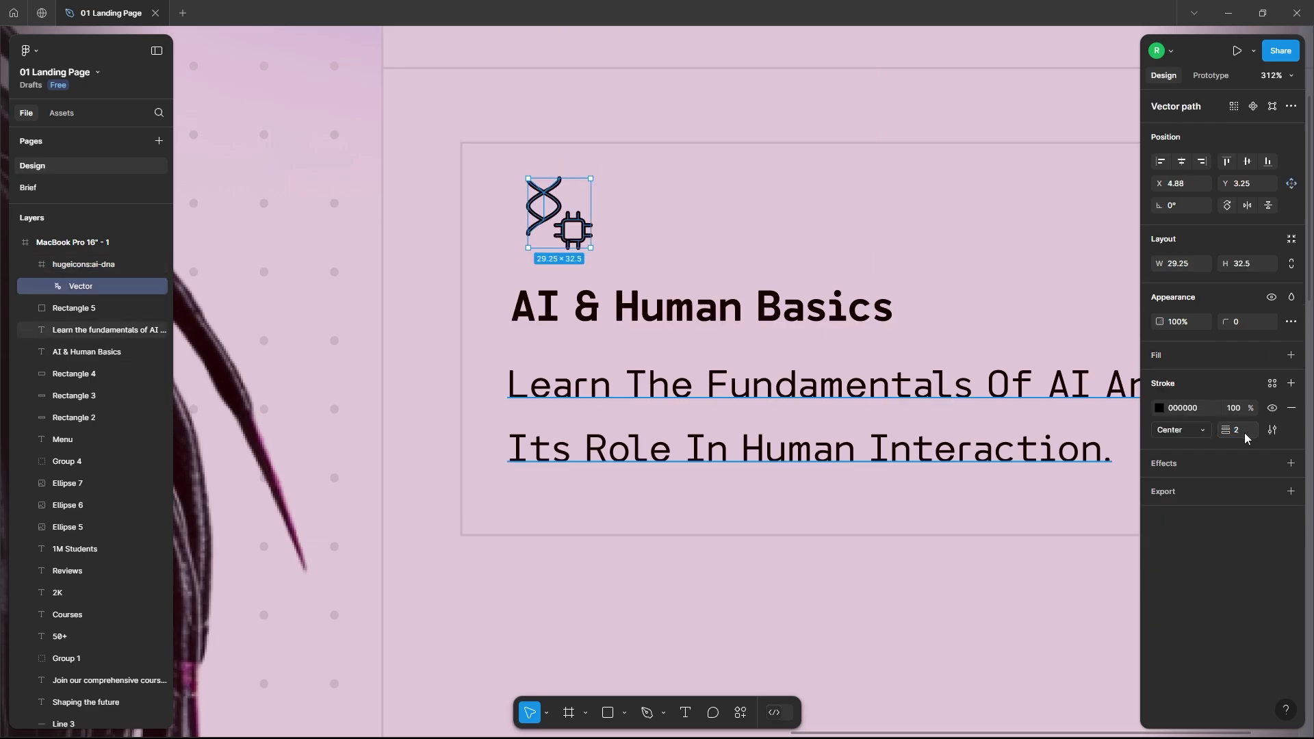
click(631, 590)
scroll(564, 271, down, 5)
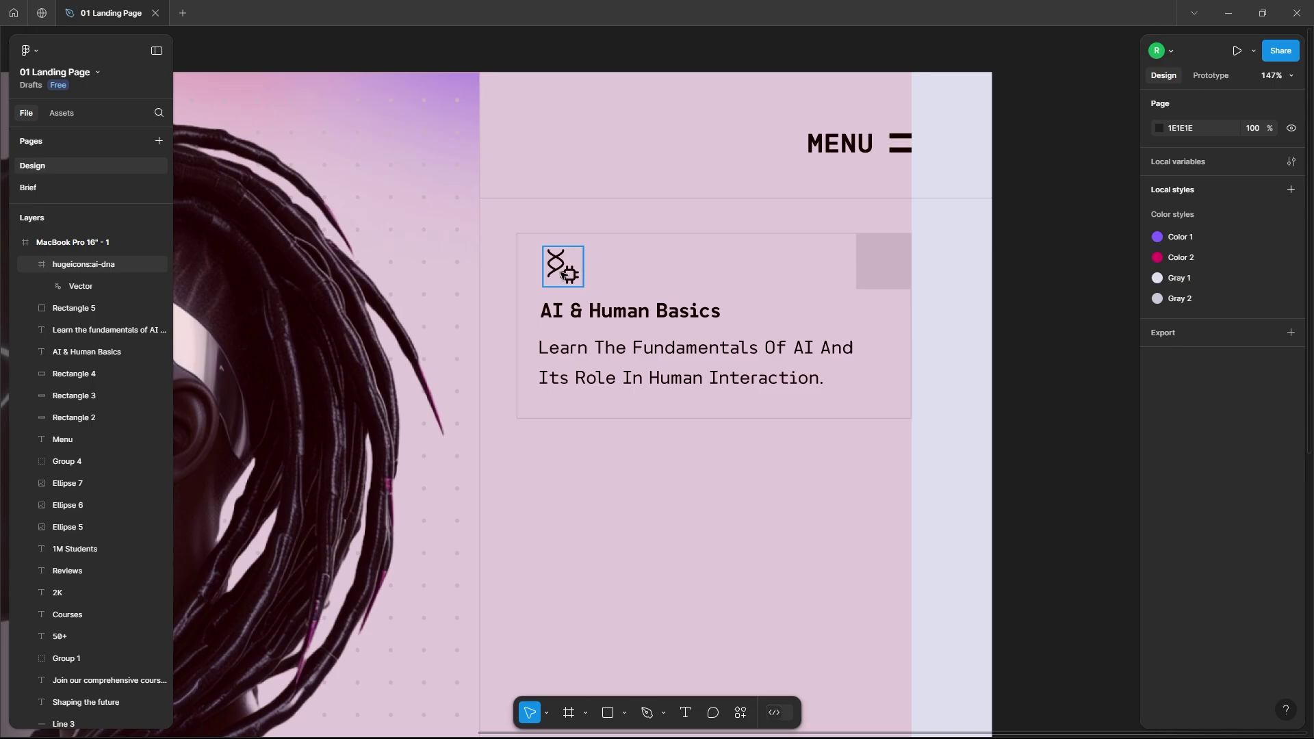
click(563, 275)
double_click(558, 272)
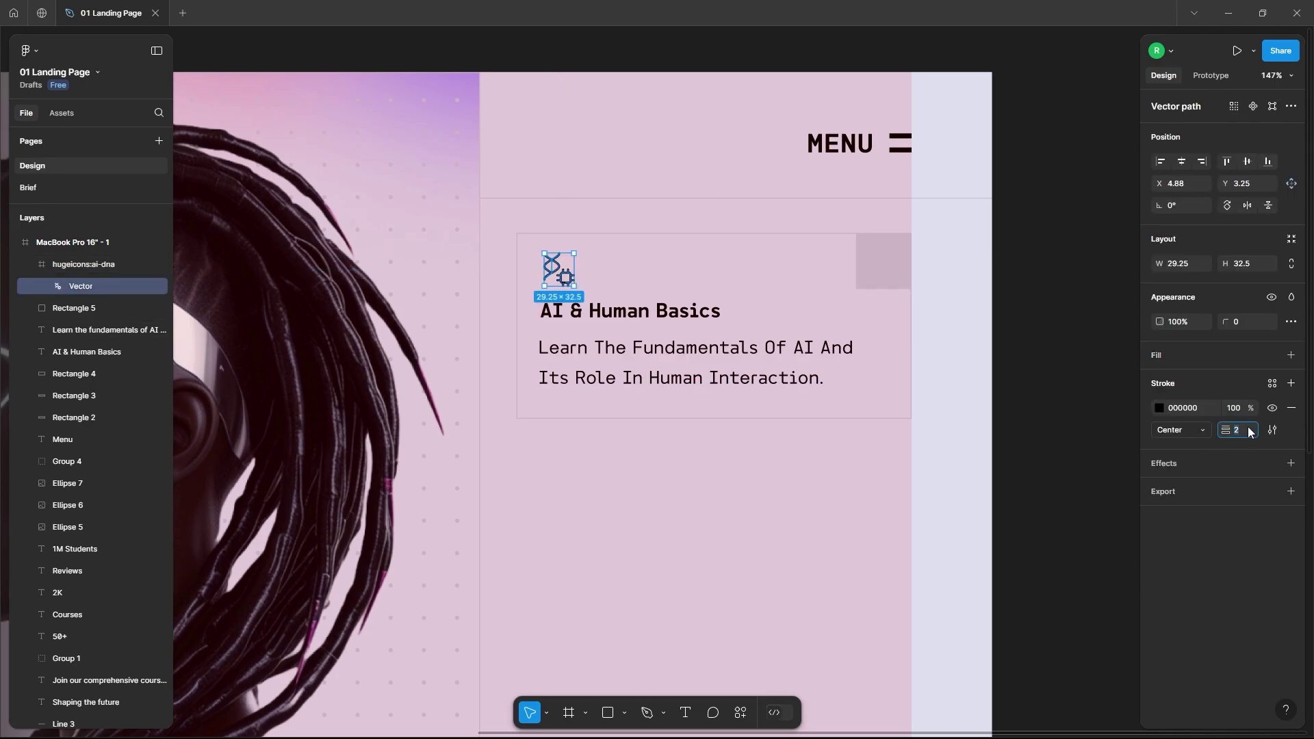
click(681, 522)
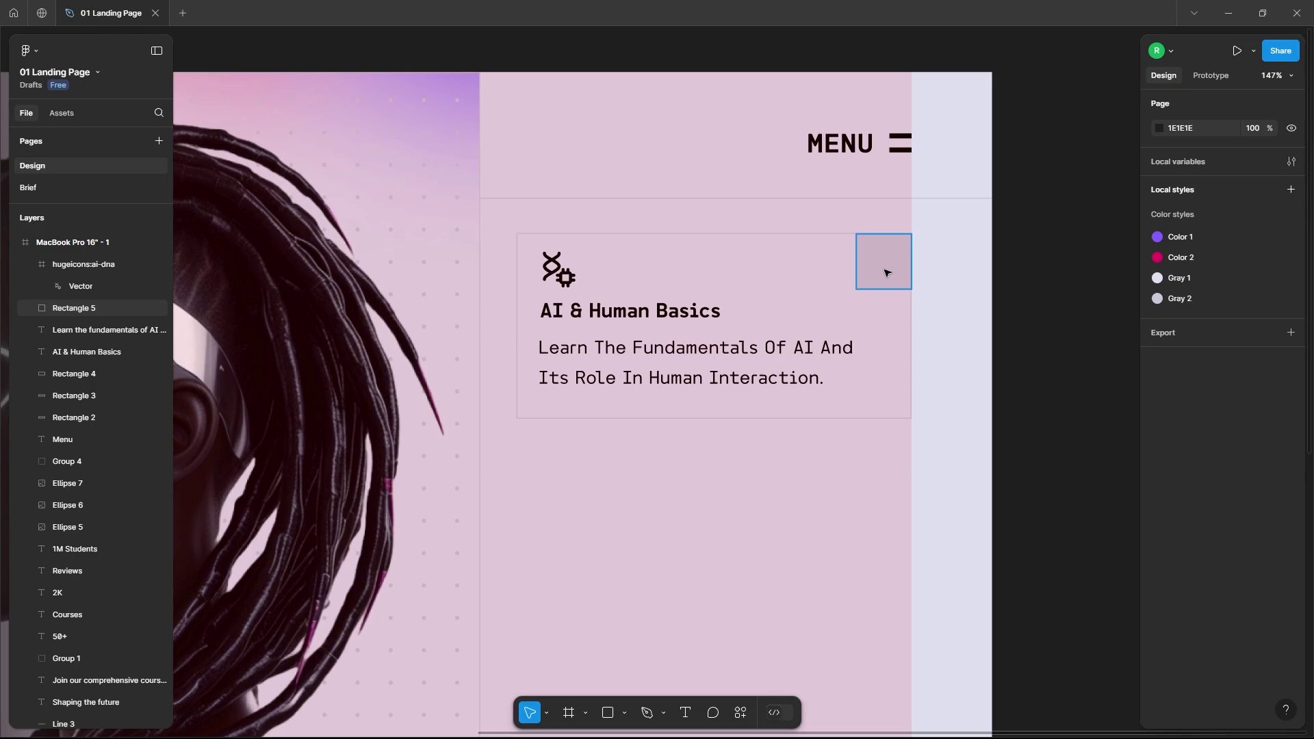
Draw an arrow about 25 px long pointing up and right at 45°, and place it on the card's corner square
click(625, 713)
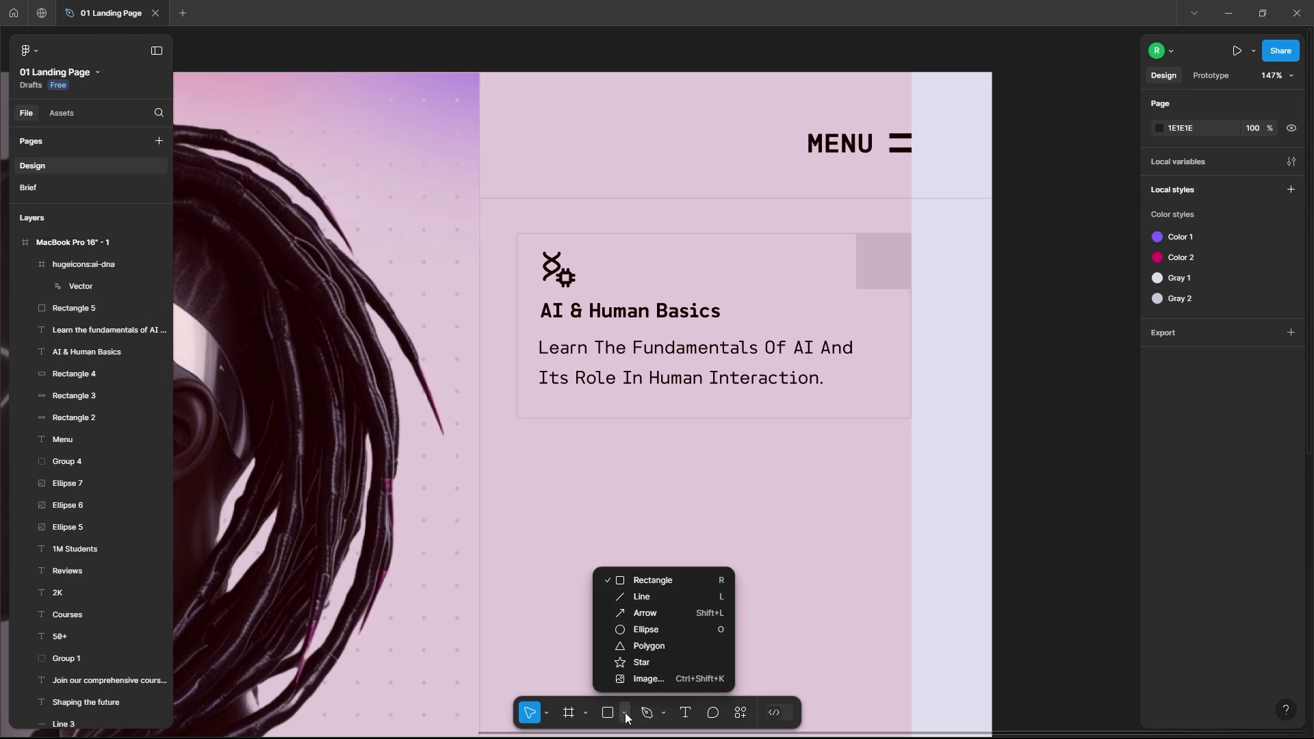
click(623, 614)
mouse_move(750, 473)
mouse_down()
mouse_move(786, 475)
mouse_move(775, 473)
mouse_up()
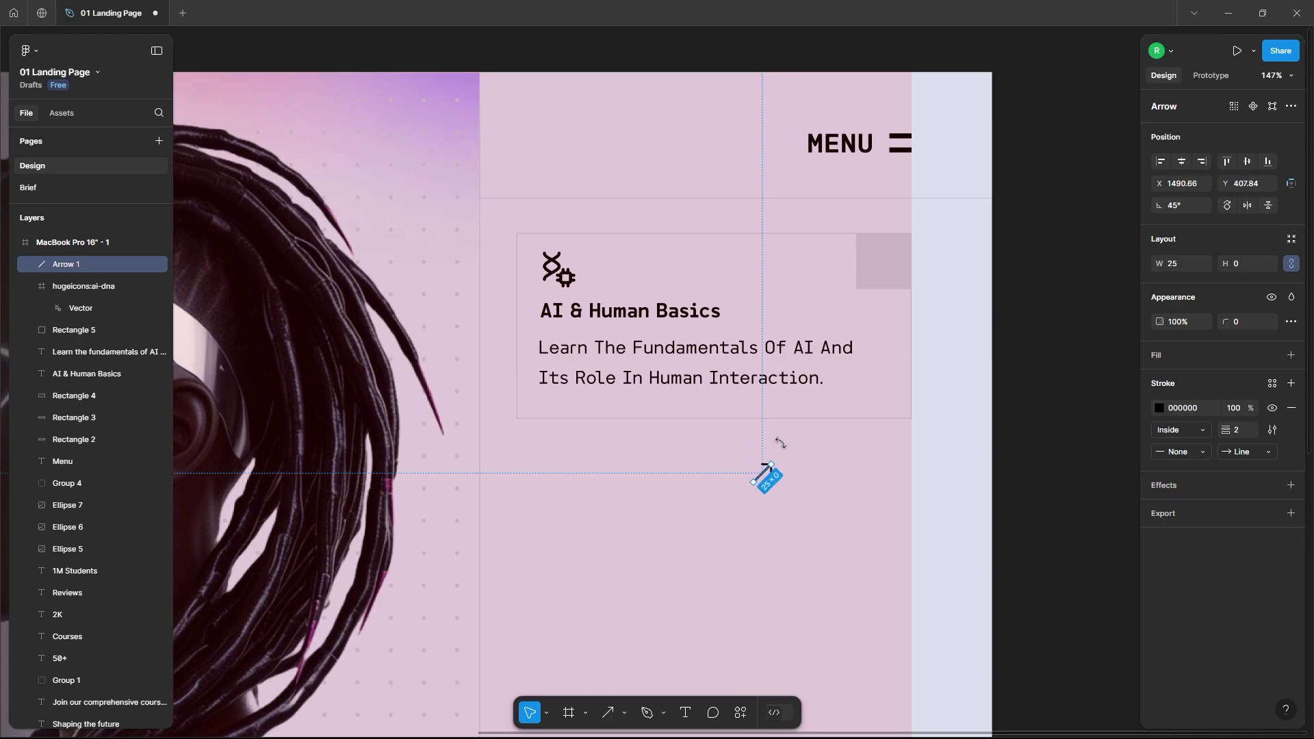
click(781, 496)
drag(763, 476, 890, 268)
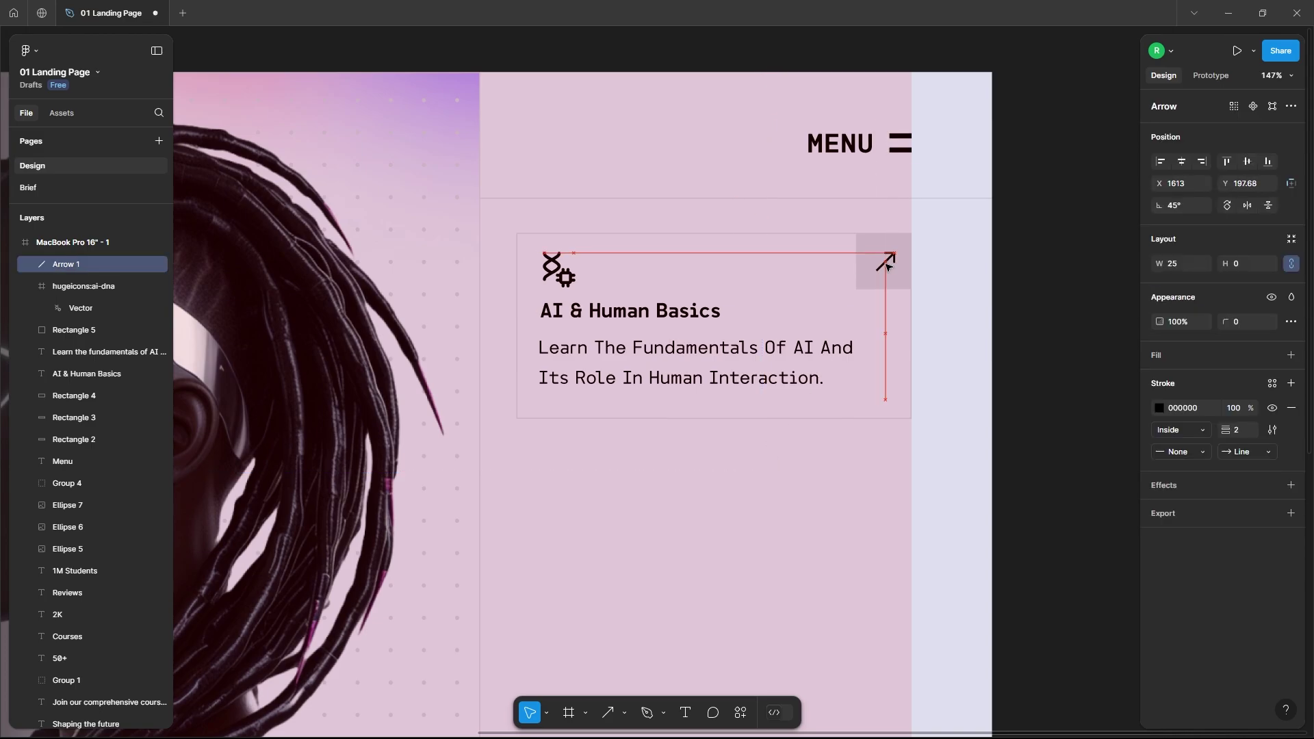
Shorten the arrow in the corner square to about 18 px, keeping its 45° angle
scroll(945, 240, up, 5)
drag(651, 381, 672, 364)
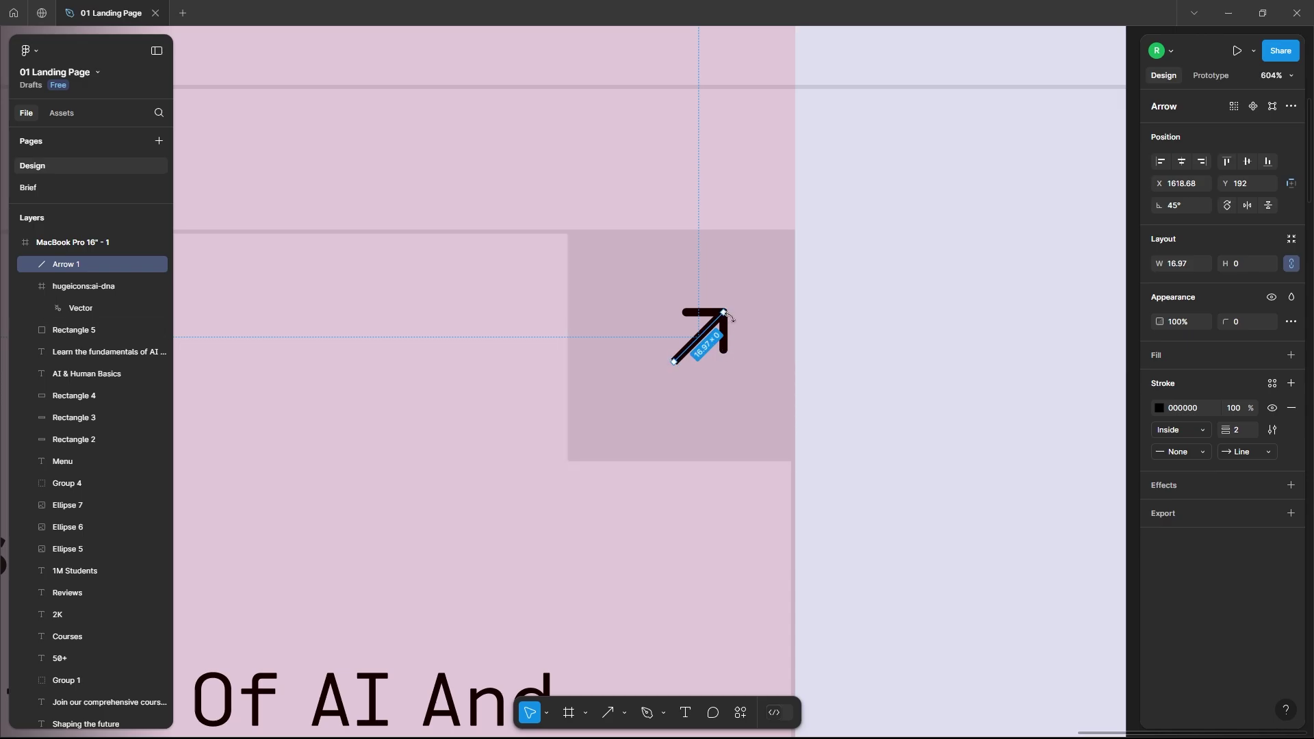
click(728, 316)
click(699, 339)
scroll(715, 360, down, 4)
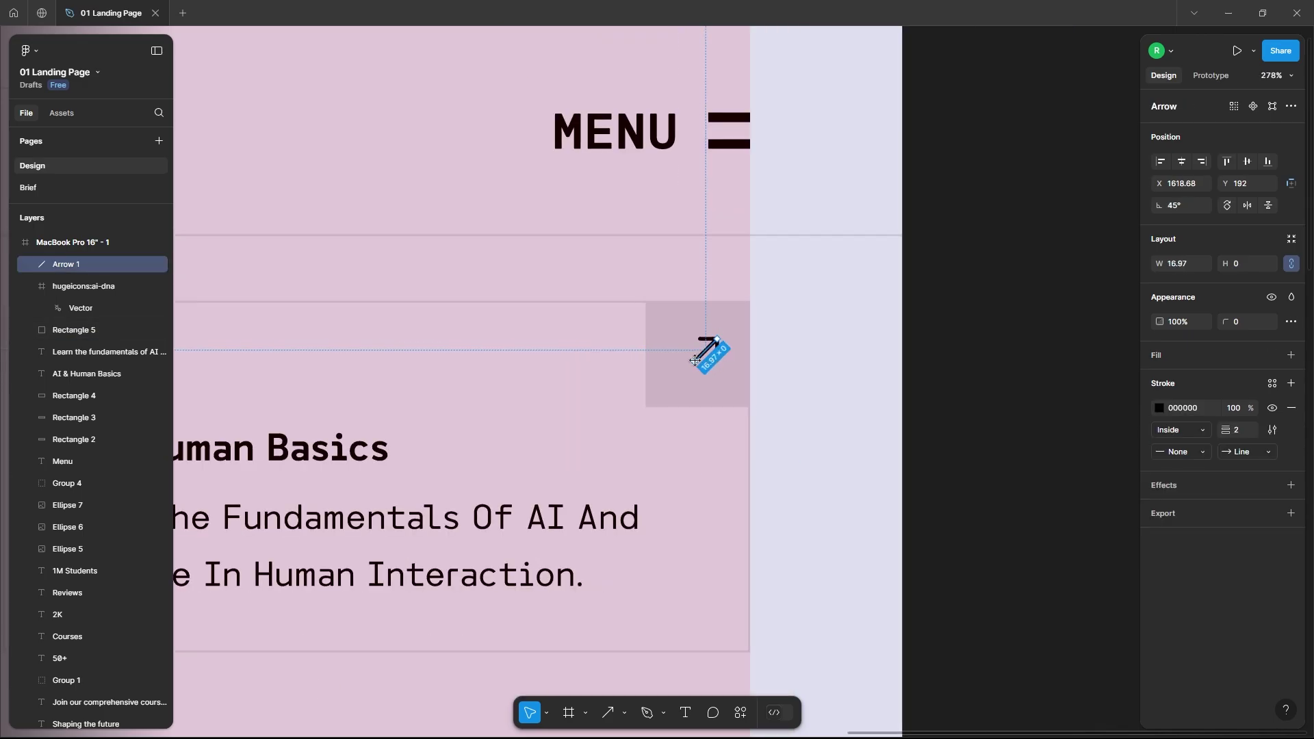
click(801, 370)
click(712, 353)
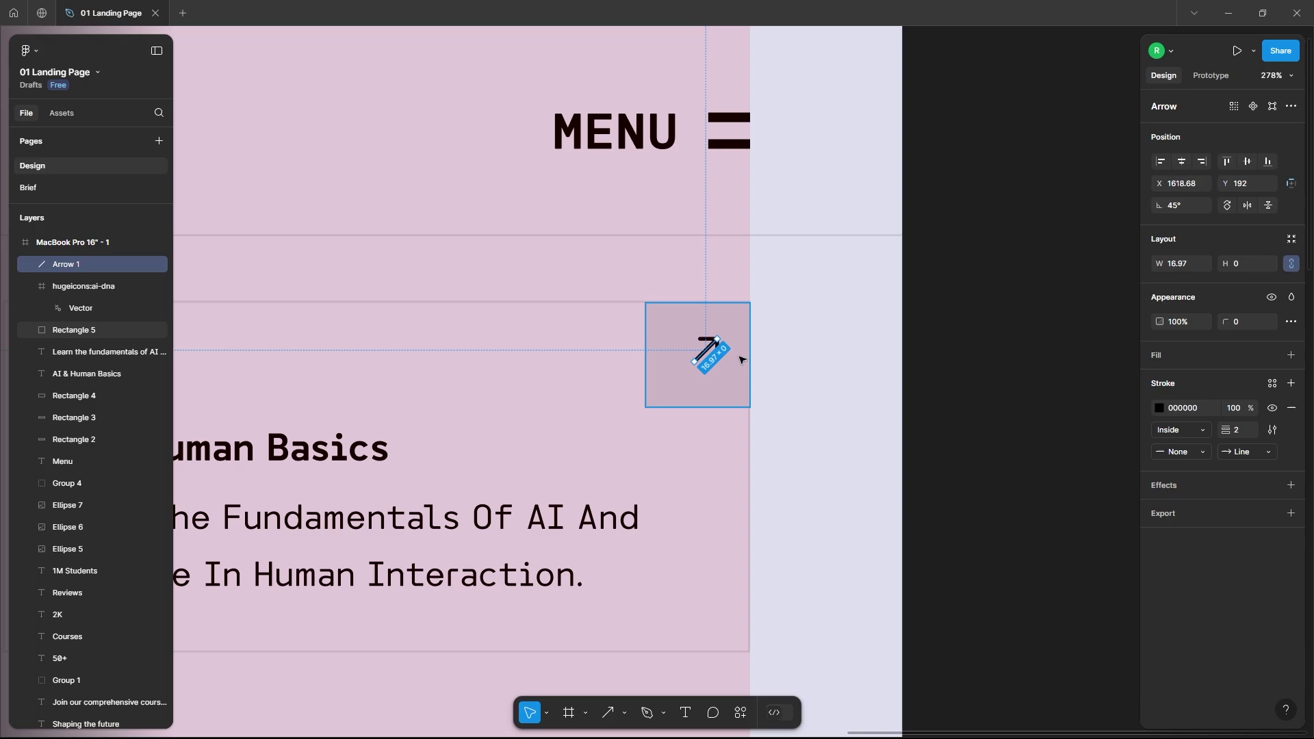
drag(694, 362, 691, 364)
scroll(698, 360, up, 4)
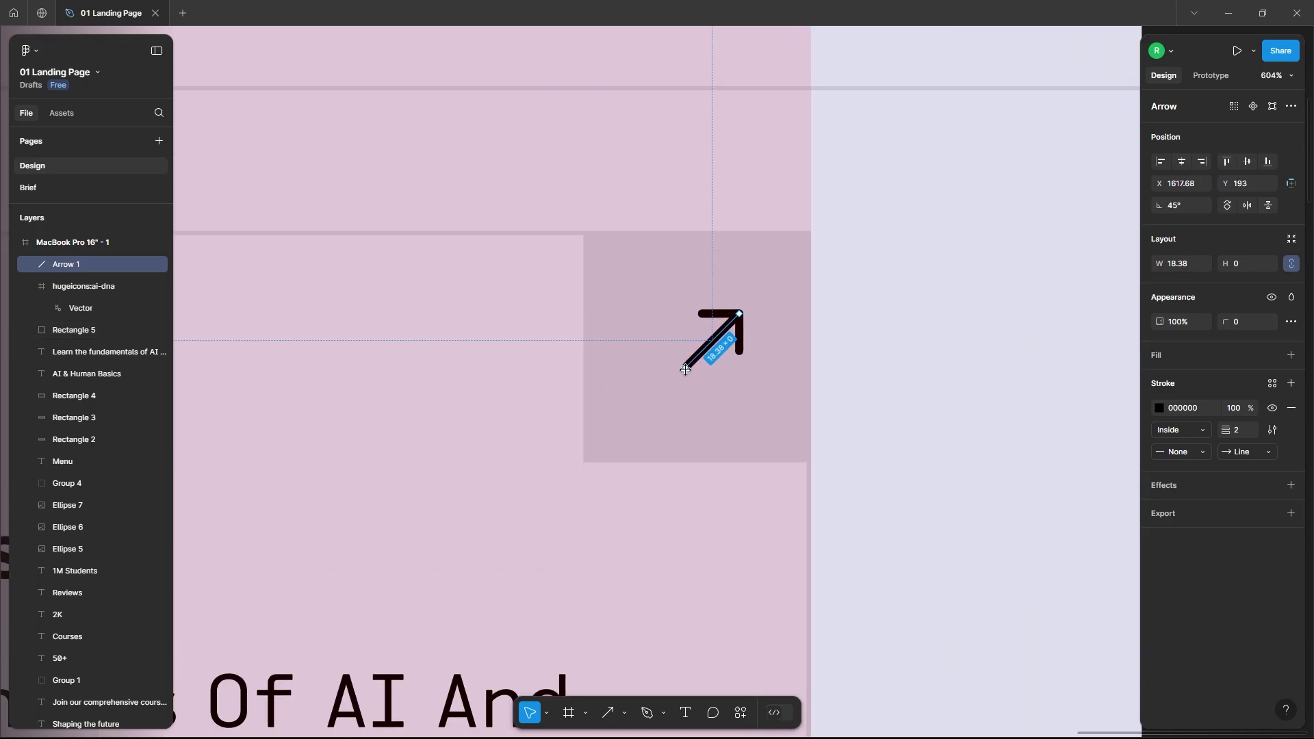
Center the arrow within the card's corner square
shift+click(786, 364)
click(1109, 256)
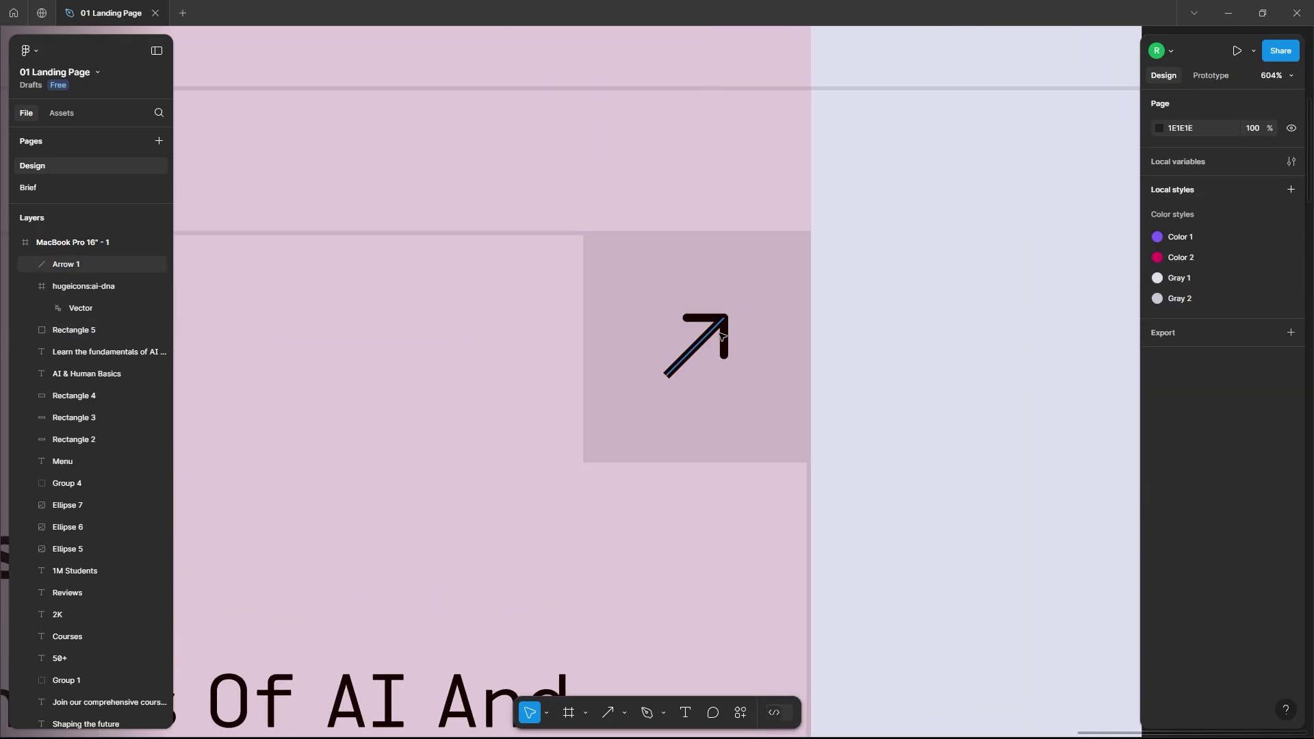
drag(740, 336, 724, 340)
key(Escape)
scroll(724, 341, down, 10)
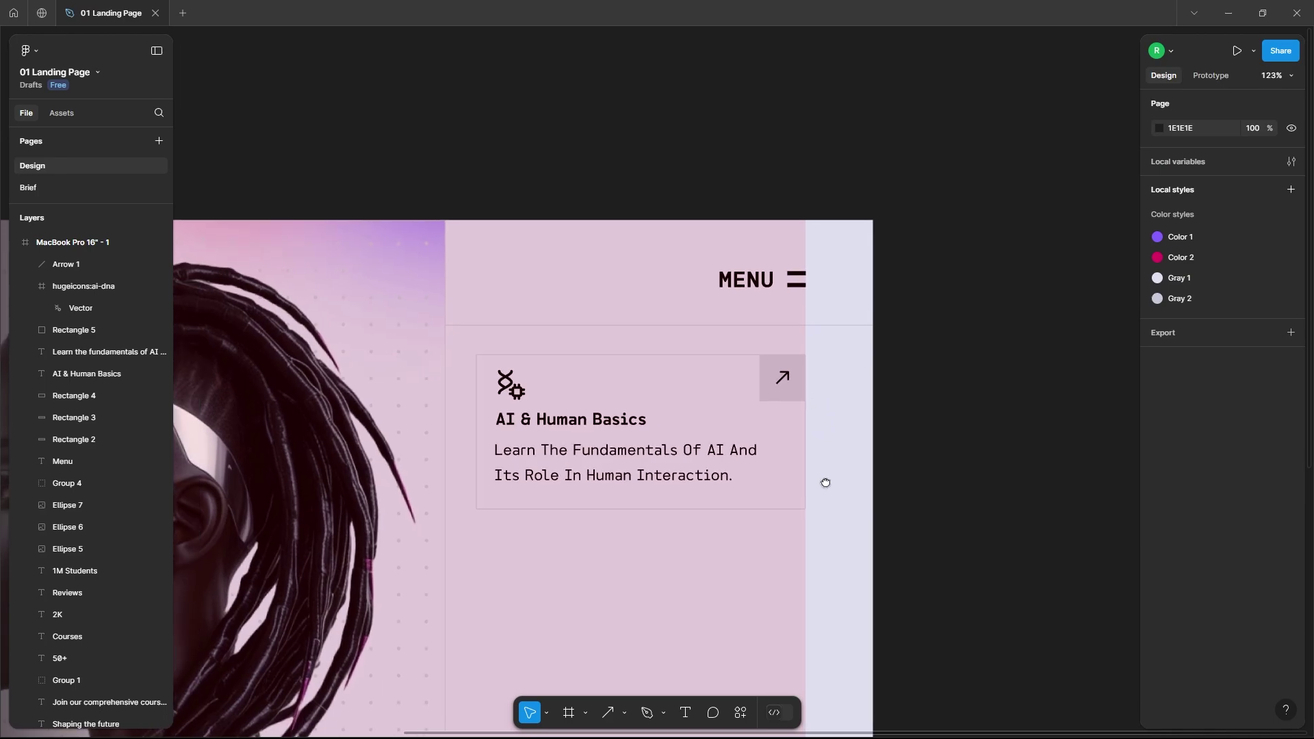
Move the card title and description about 10 px lower and reduce the description box to about 59 px tall
click(683, 404)
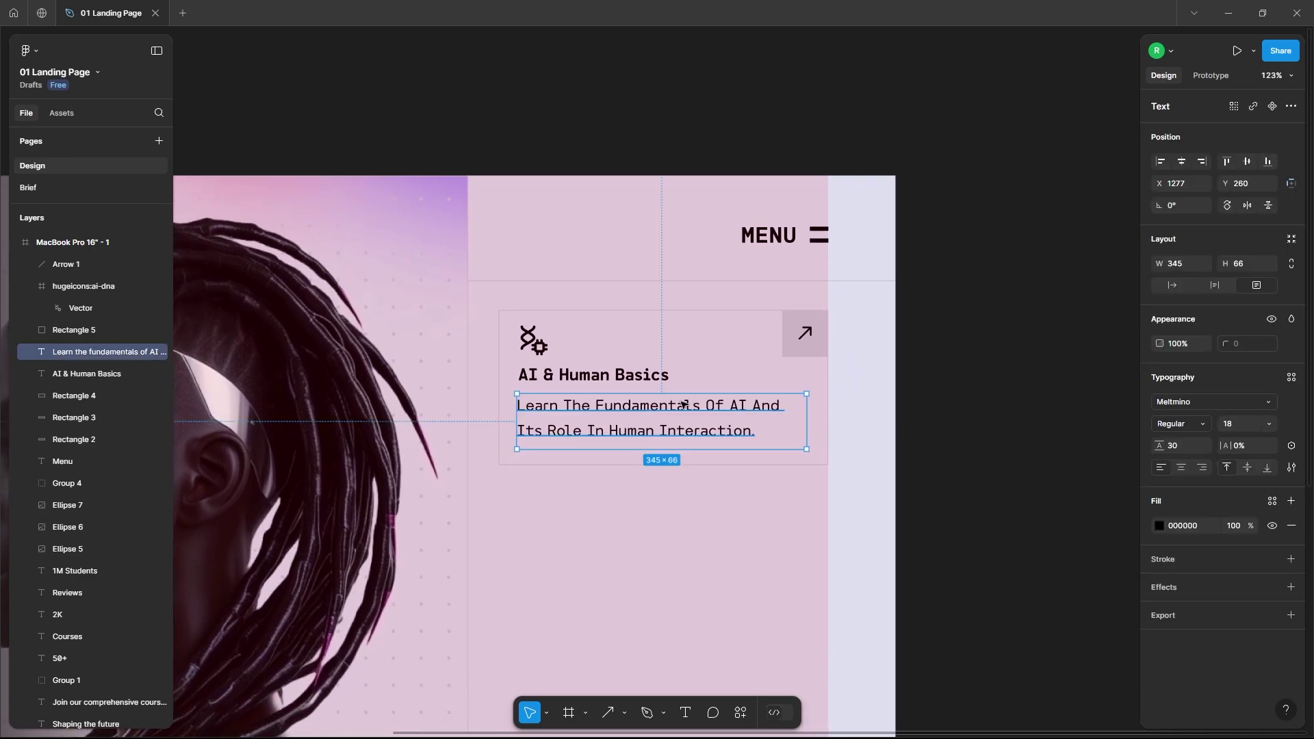
shift+click(603, 377)
drag(603, 381, 600, 395)
click(600, 391)
click(683, 430)
drag(690, 455, 691, 450)
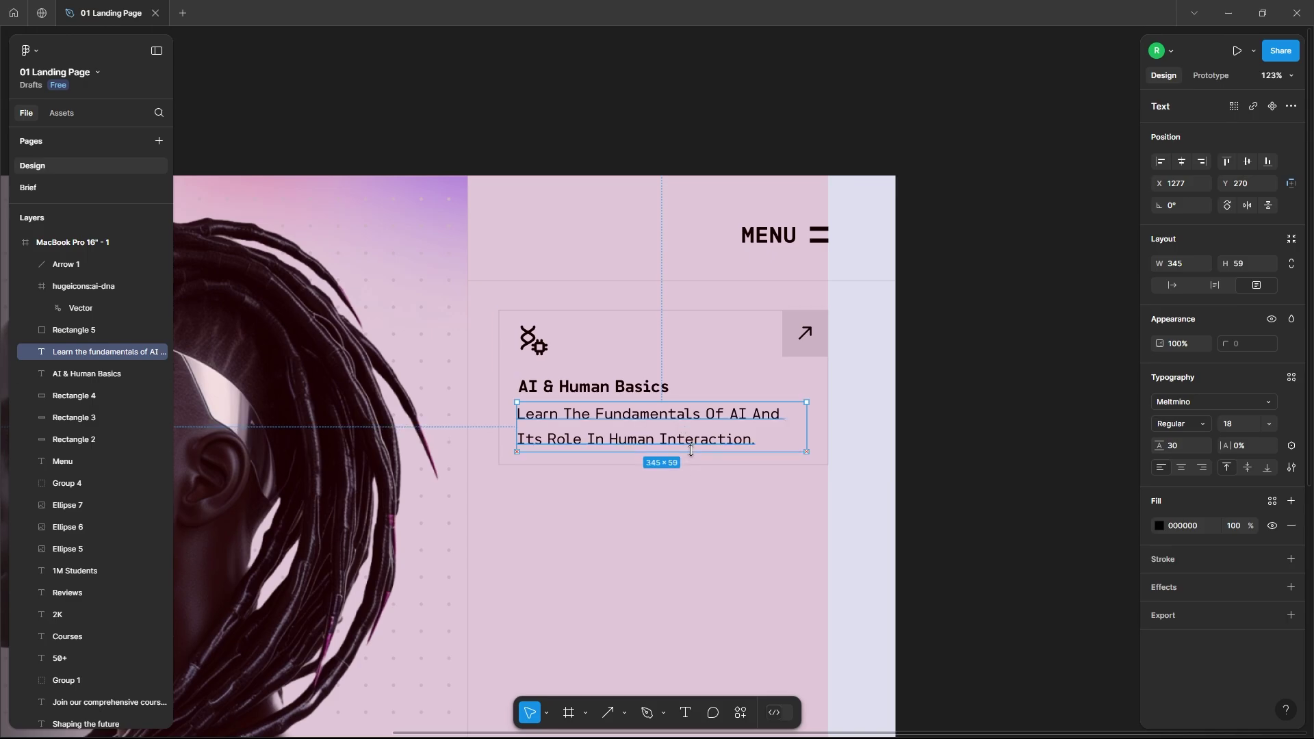
click(698, 522)
Set the card description's letter case to as typed and narrow its text box to about 316 px
click(674, 427)
scroll(674, 426, down, 1)
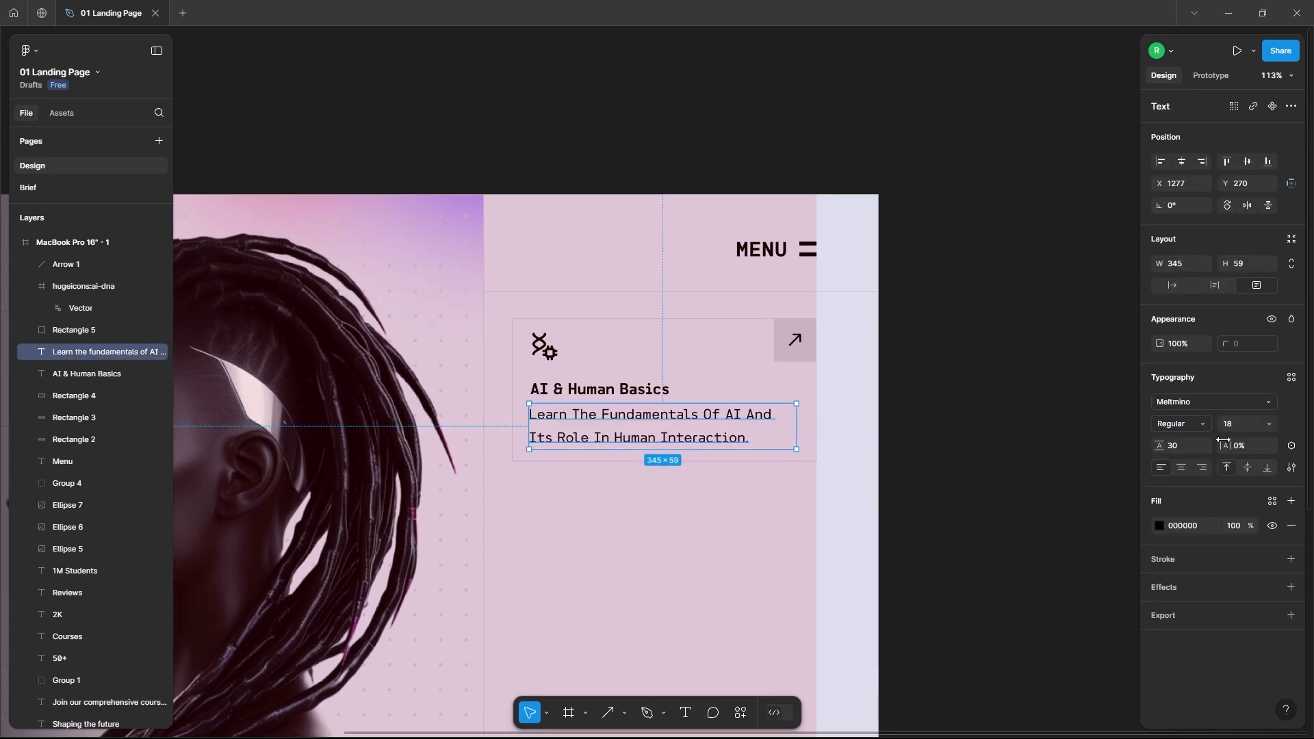
click(1292, 468)
click(1055, 562)
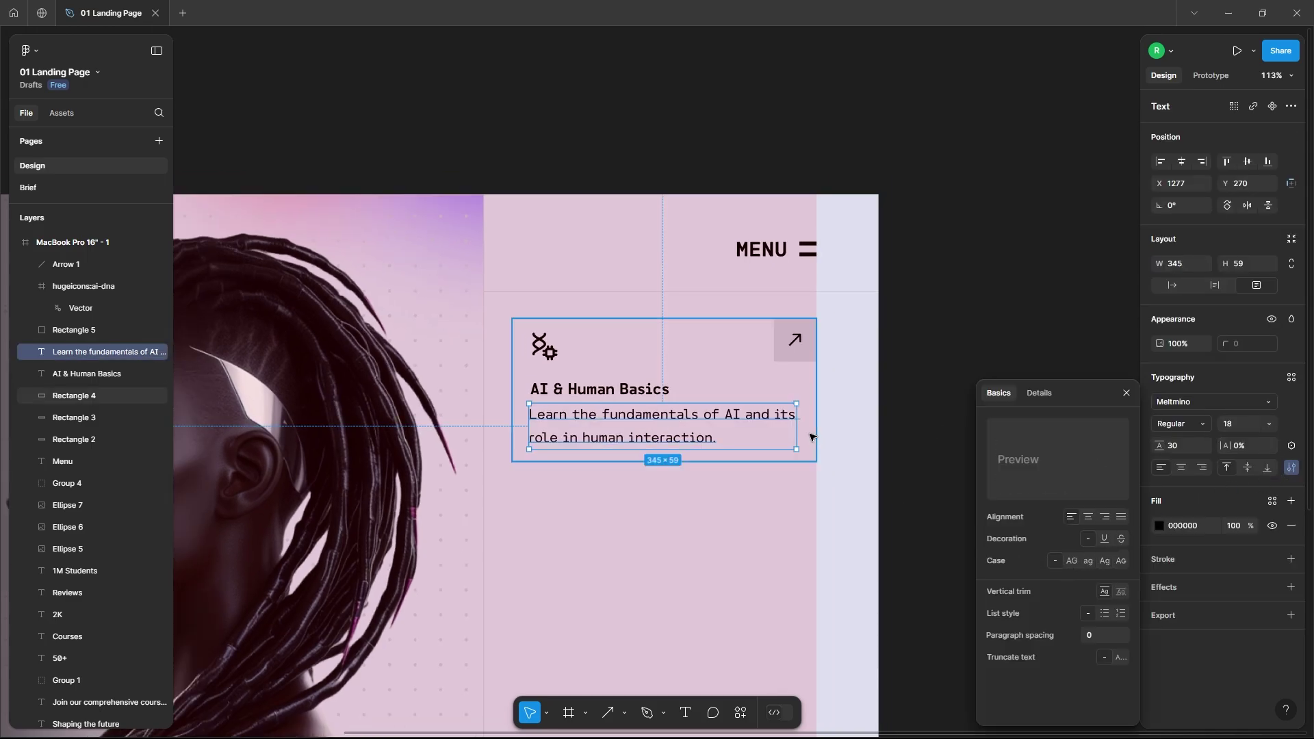
drag(796, 429, 776, 429)
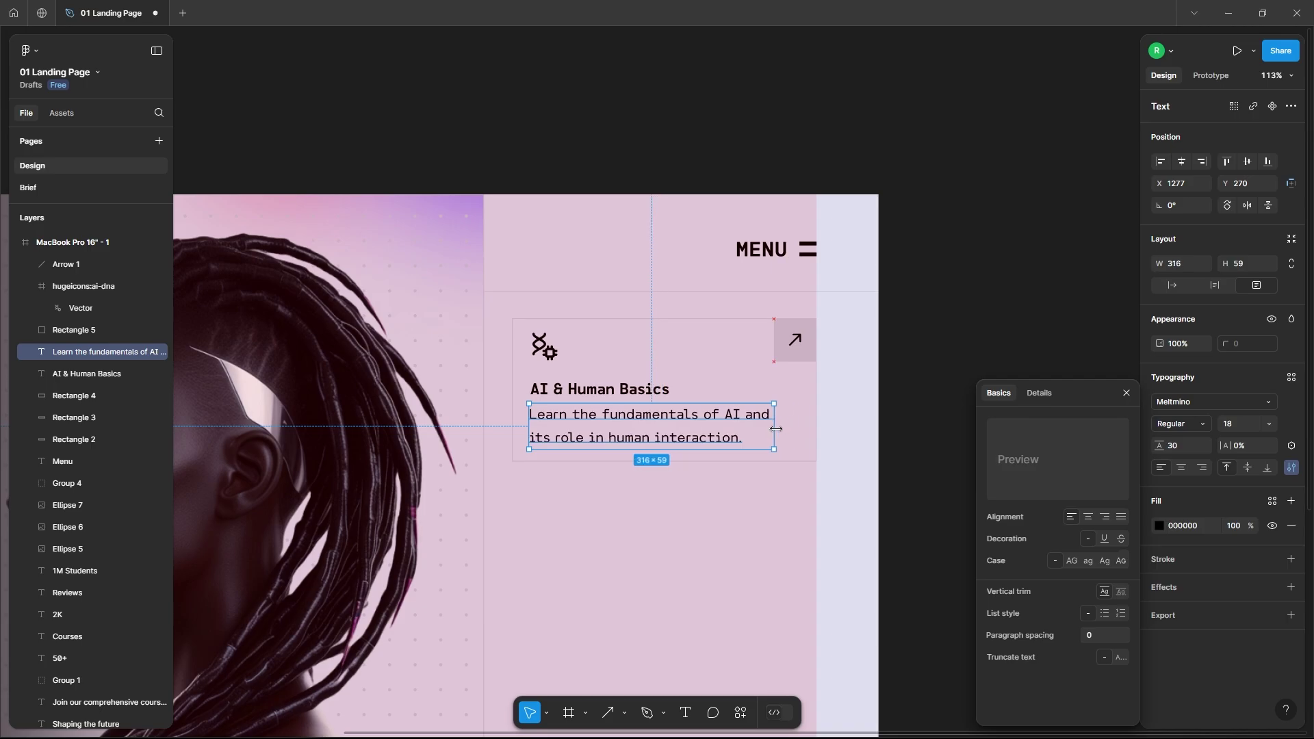
click(705, 490)
Group the complete course card and duplicate it twice downward to form three evenly spaced cards
scroll(689, 375, down, 3)
drag(811, 329, 567, 455)
key(ctrl+g)
drag(606, 392, 626, 509)
key(ctrl+d)
key(Escape)
scroll(587, 329, up, 5)
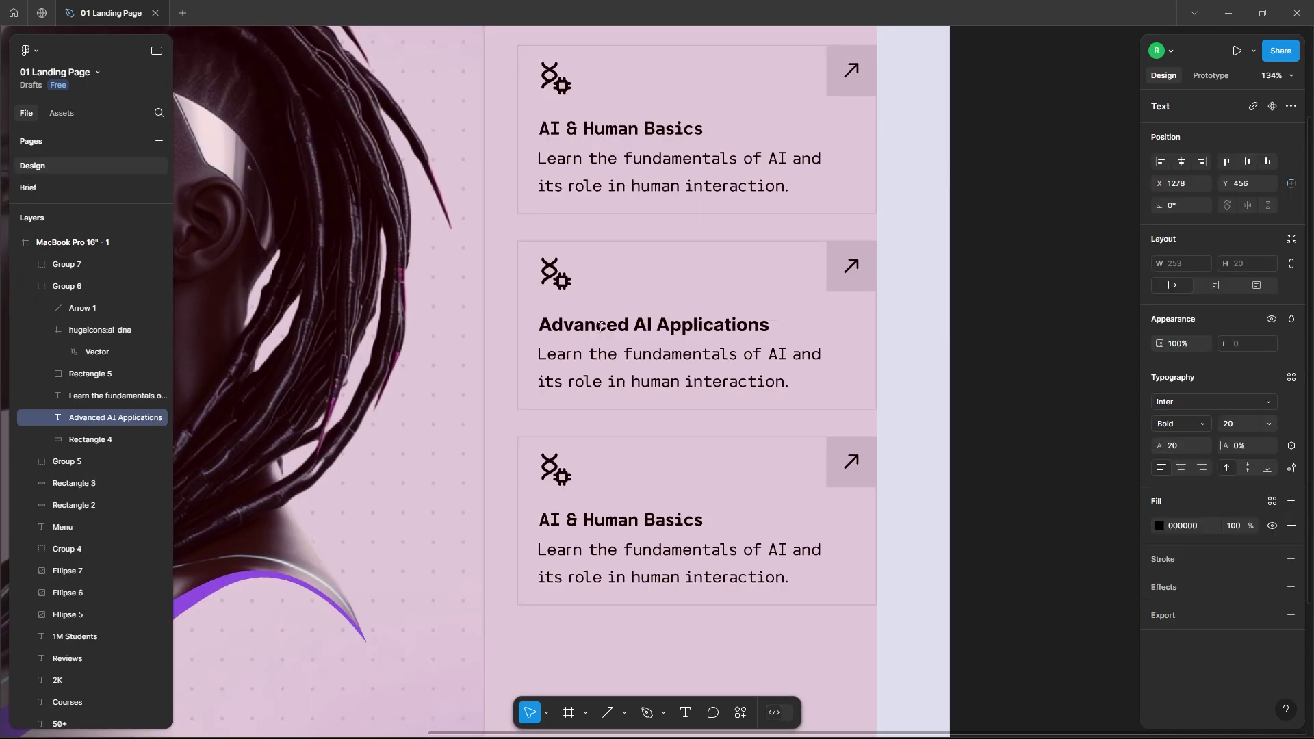
Set the font of the second card's title "Advanced AI Applications" to Meltmino
key(Escape)
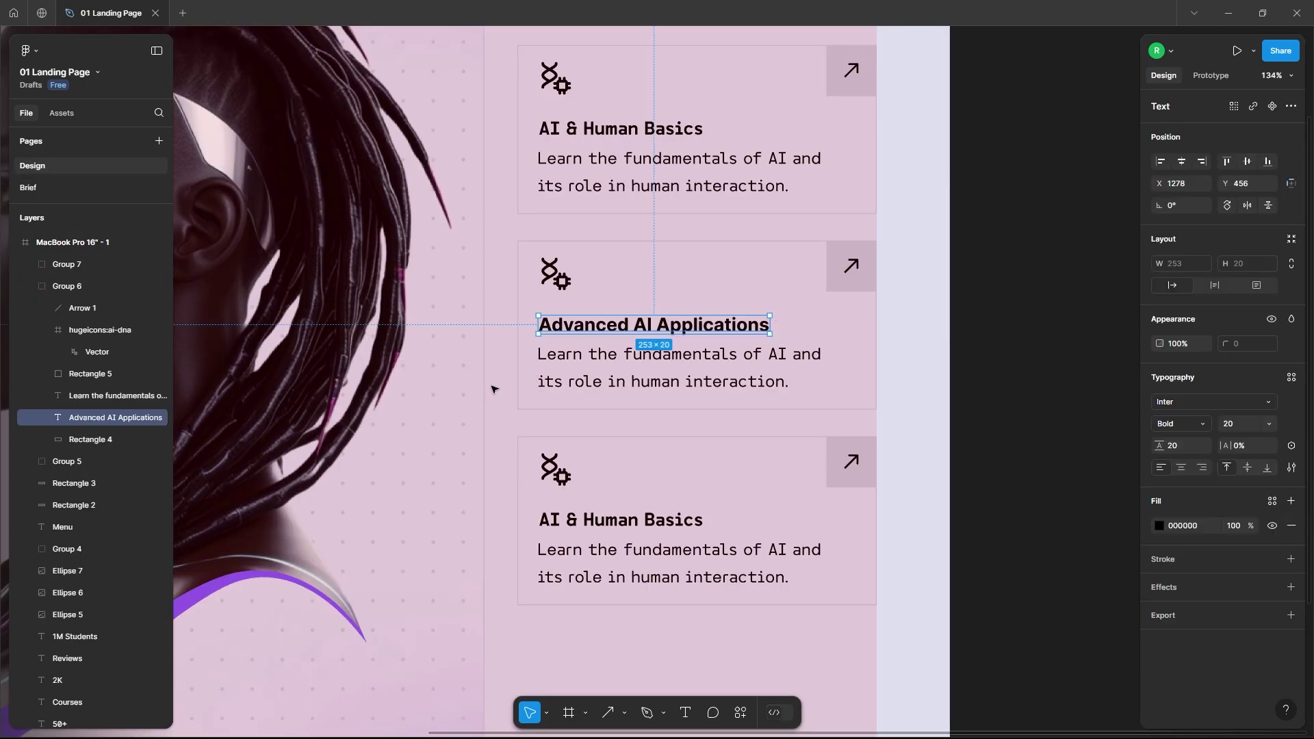
click(1212, 401)
text(mel)
key(Escape)
key(Escape)
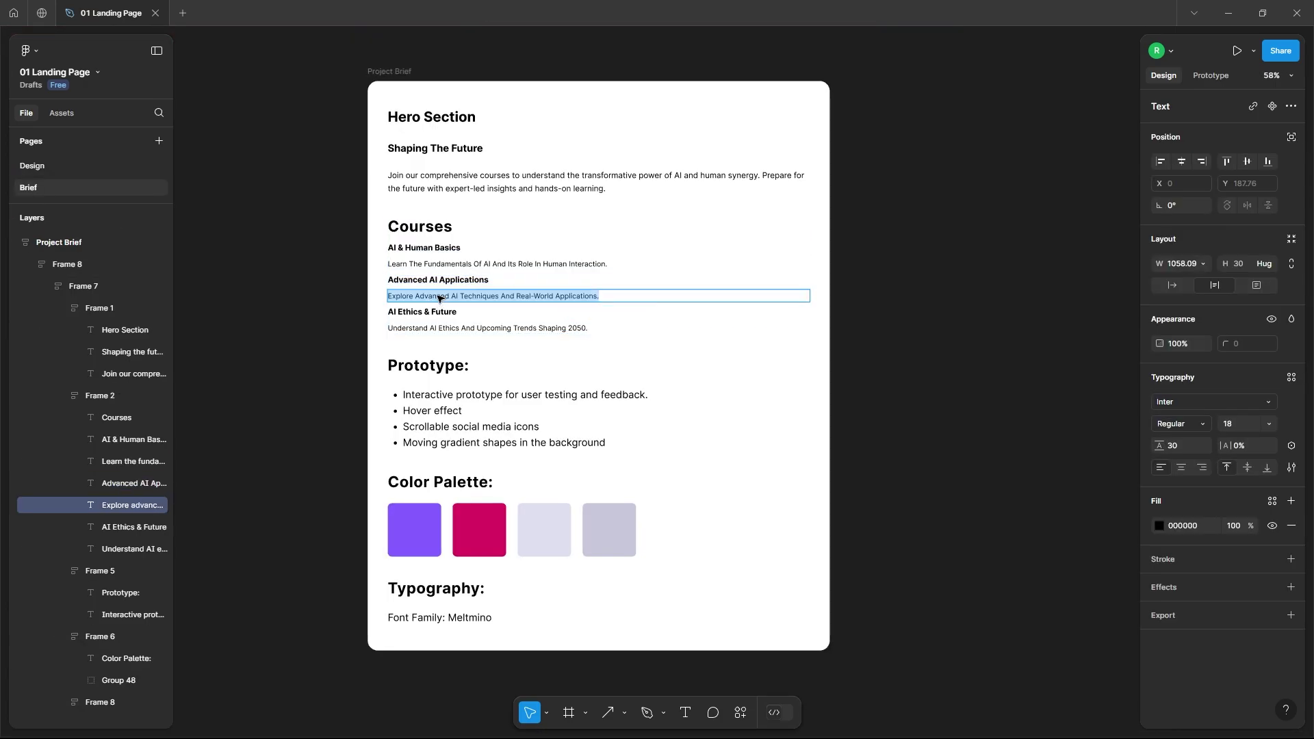
Replace the second card's description with "Explore Advanced AI Techniques And Real-World Applications." from the brief, in the Meltmino font
double_click(670, 368)
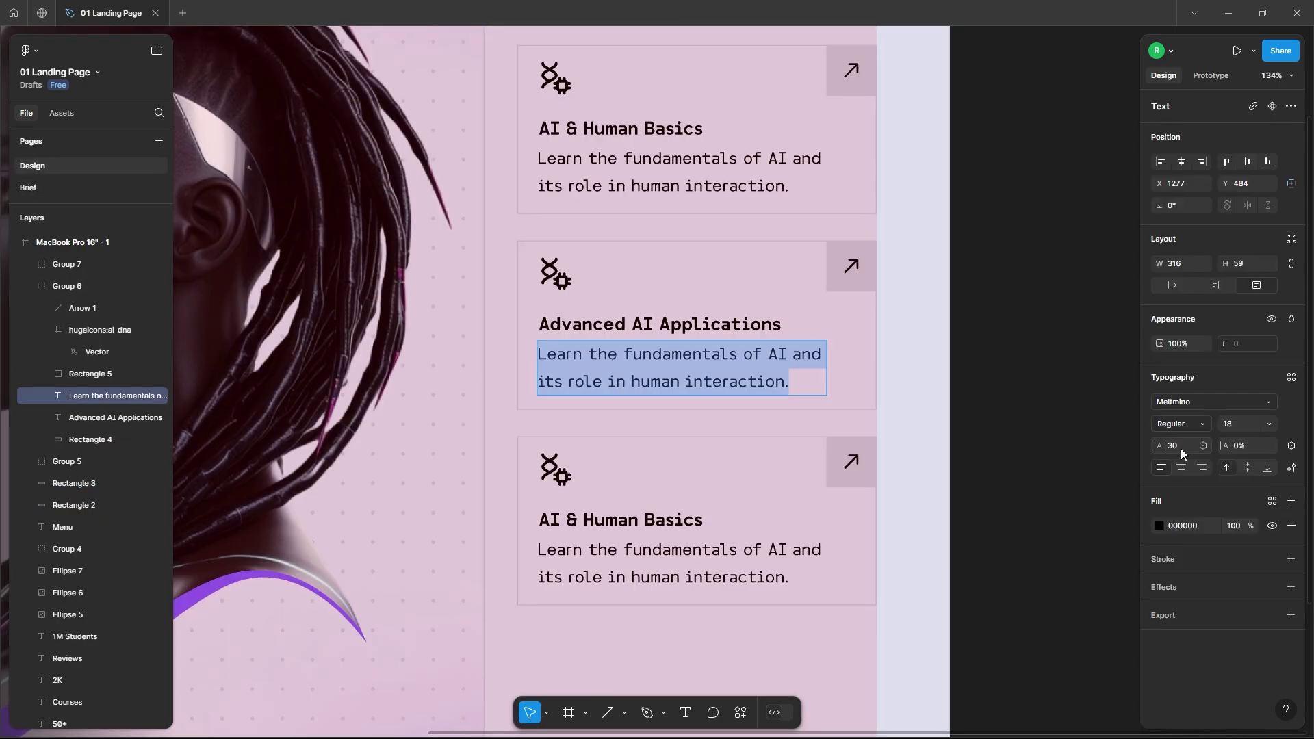
text(Explore Advanced AI Techniques And Real-World Applications.)
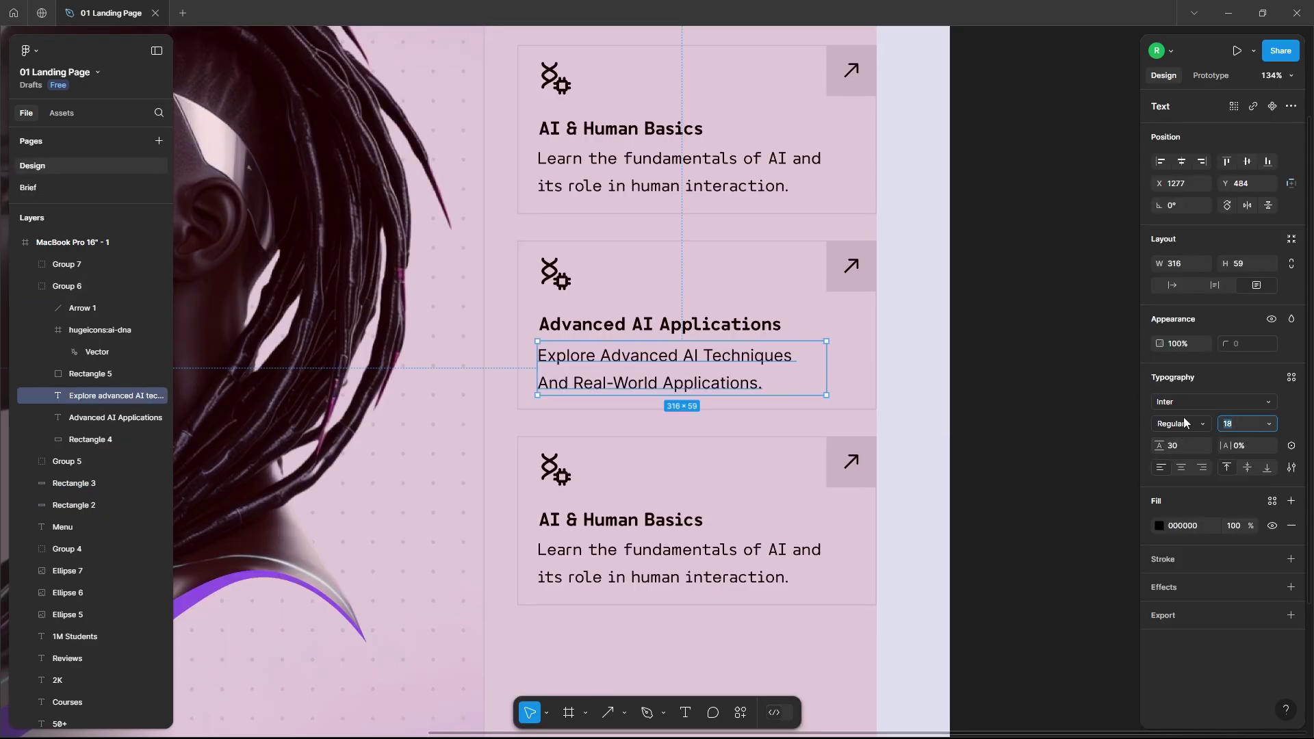
click(1211, 402)
key(Escape)
key(Escape)
Replace the third card's title with "AI Ethics & Future" and set its font to Meltmino
double_click(605, 521)
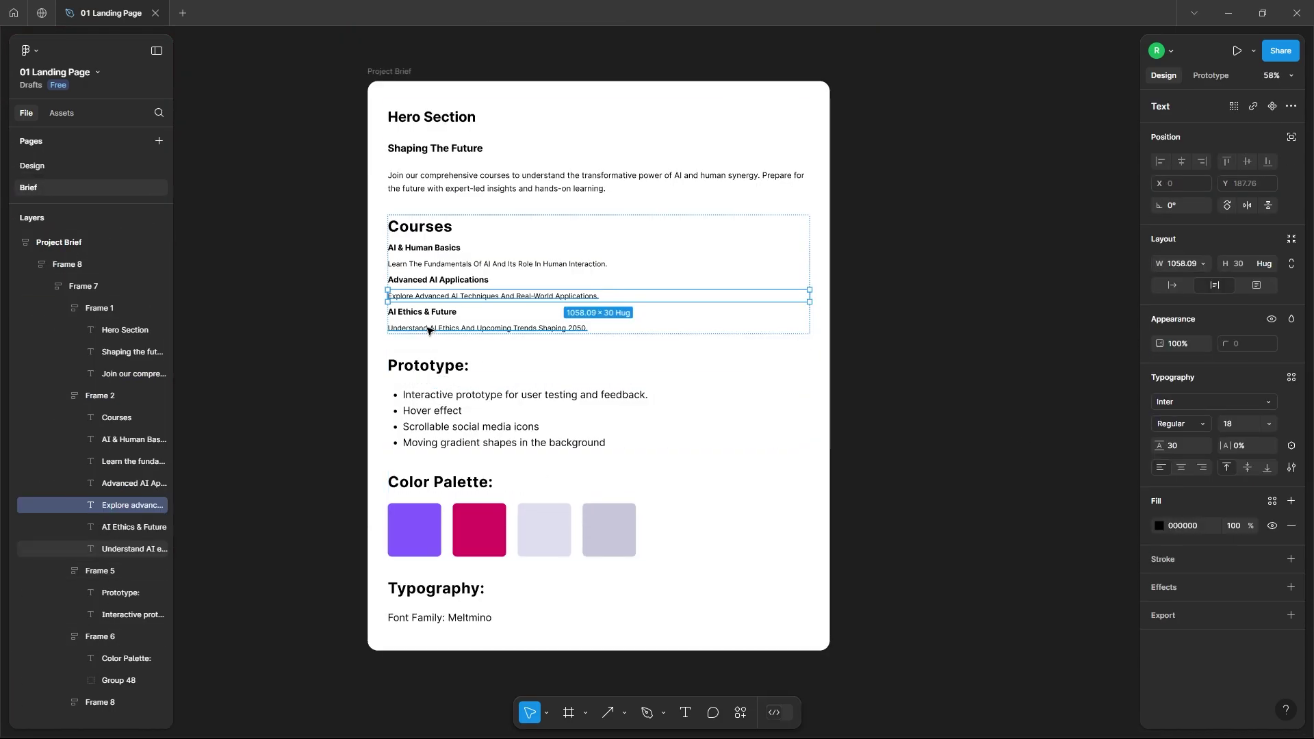
text(AI Ethics & Future)
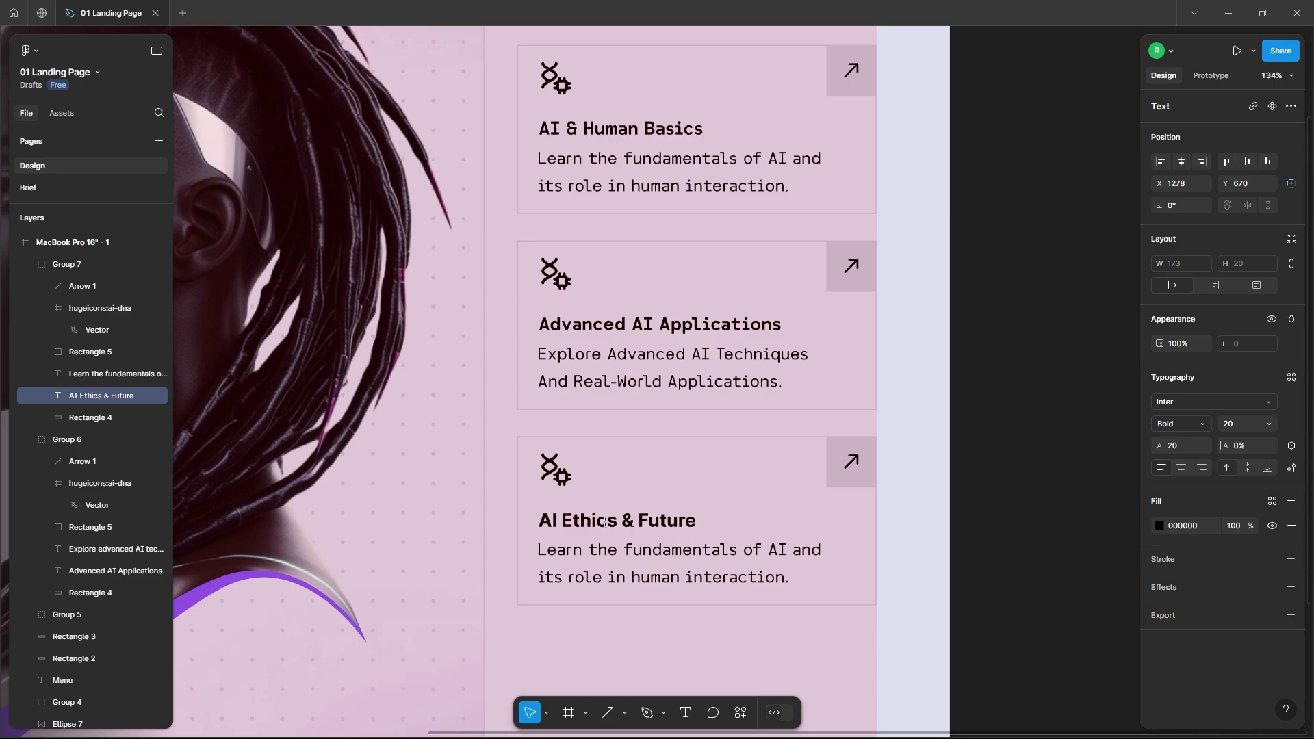
click(1212, 401)
key(Escape)
key(Escape)
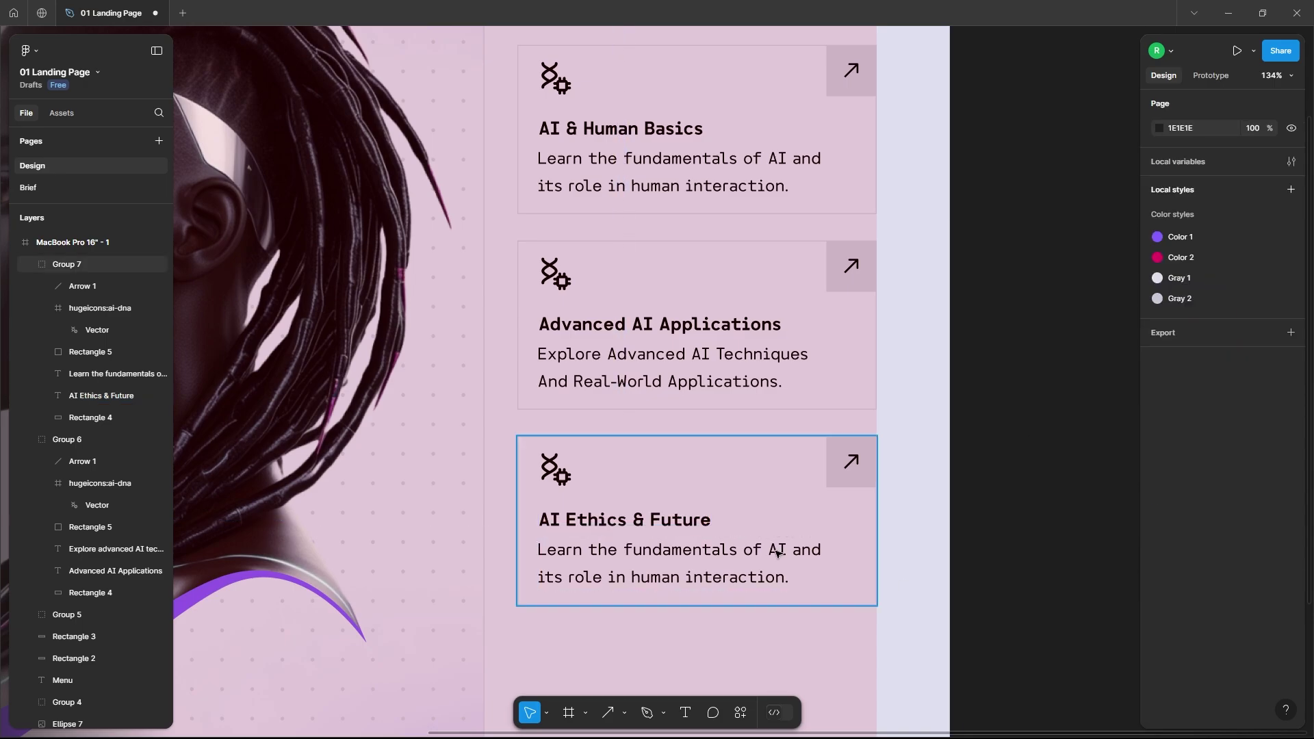
Replace the third card's description with "Understand AI Ethics And Upcoming Trends Shaping 2050." from the brief, in the Meltmino font
click(60, 184)
text(Understand AI Ethics And Upcoming Trends Shaping 2050.)
key(Escape)
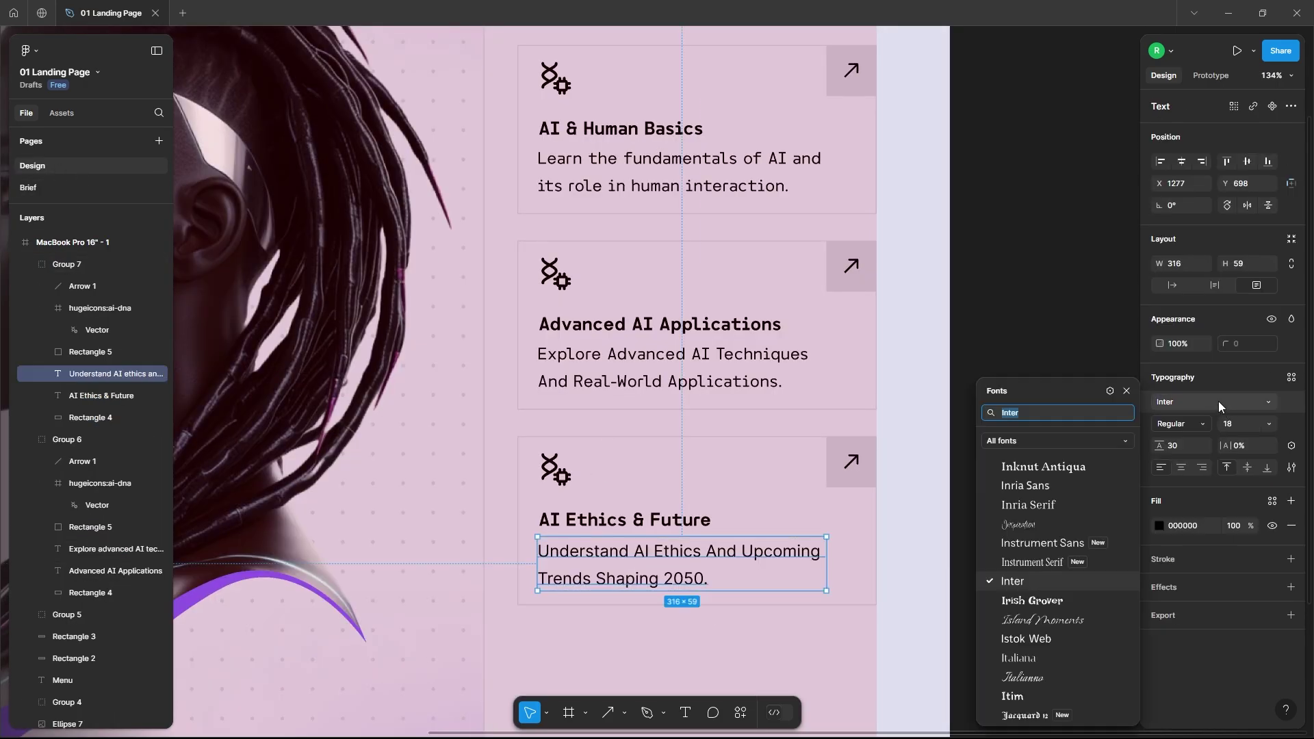
Widen the third card's description box to about 328 px and set its letter case to as typed
drag(827, 556, 836, 555)
double_click(774, 561)
click(1292, 468)
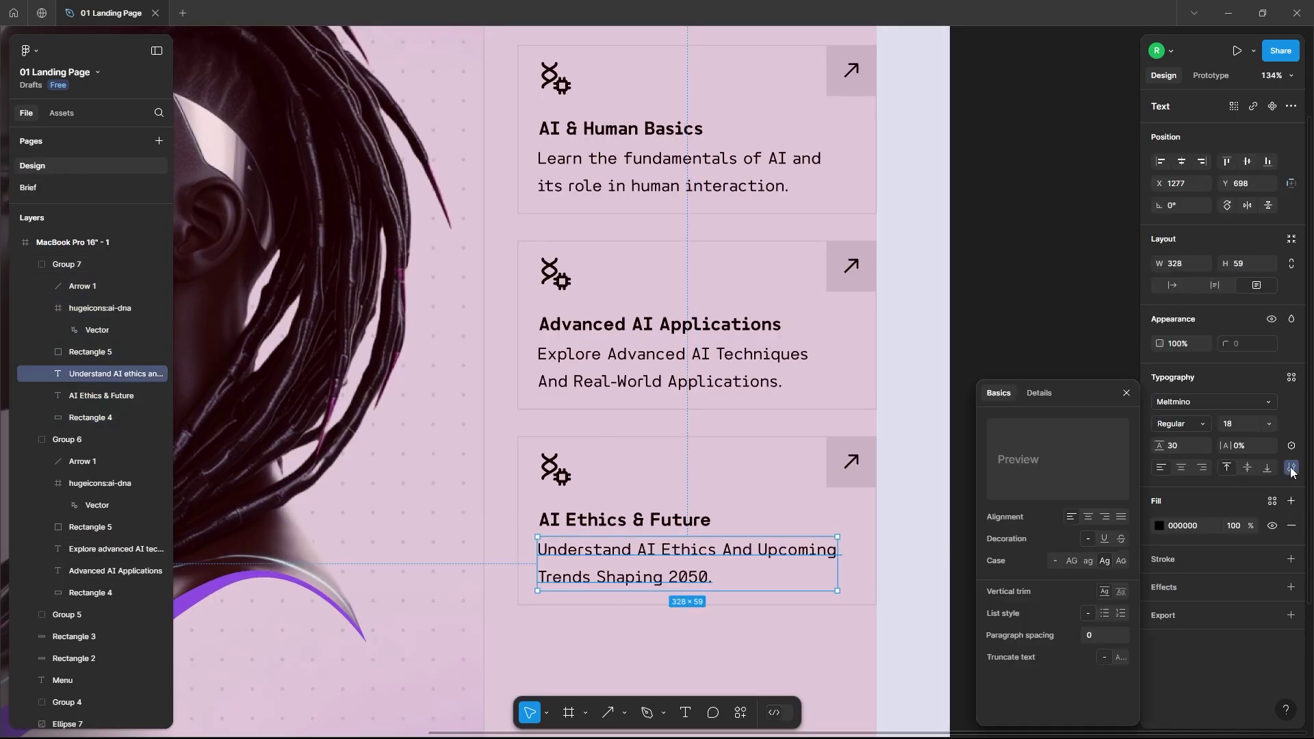
click(1056, 561)
Set the second card's description letter case to as typed and widen its text box slightly so "and" fits on the first line
double_click(677, 355)
click(1292, 468)
click(1057, 561)
drag(827, 362, 836, 362)
click(909, 372)
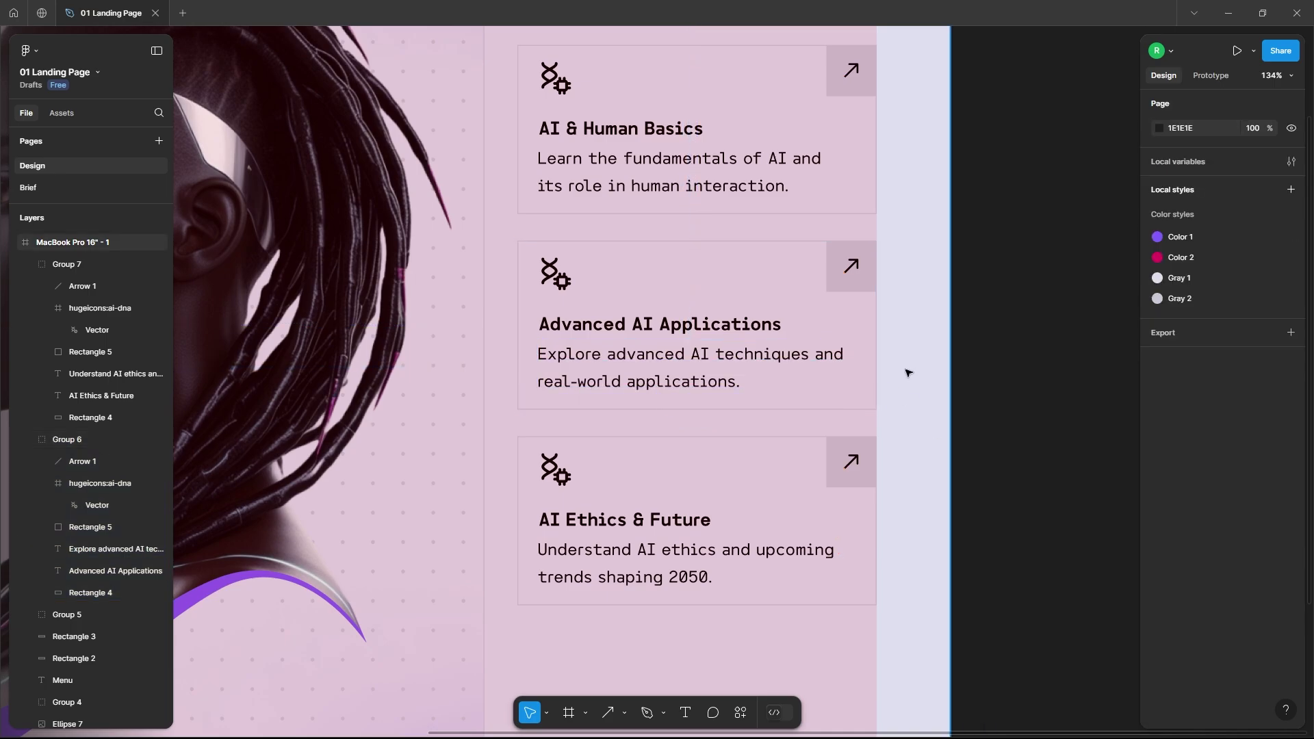
Import the hugeicons:ai-network icon with the Iconify plugin and place it below the third card
scroll(972, 397, down, 5)
right_click(995, 322)
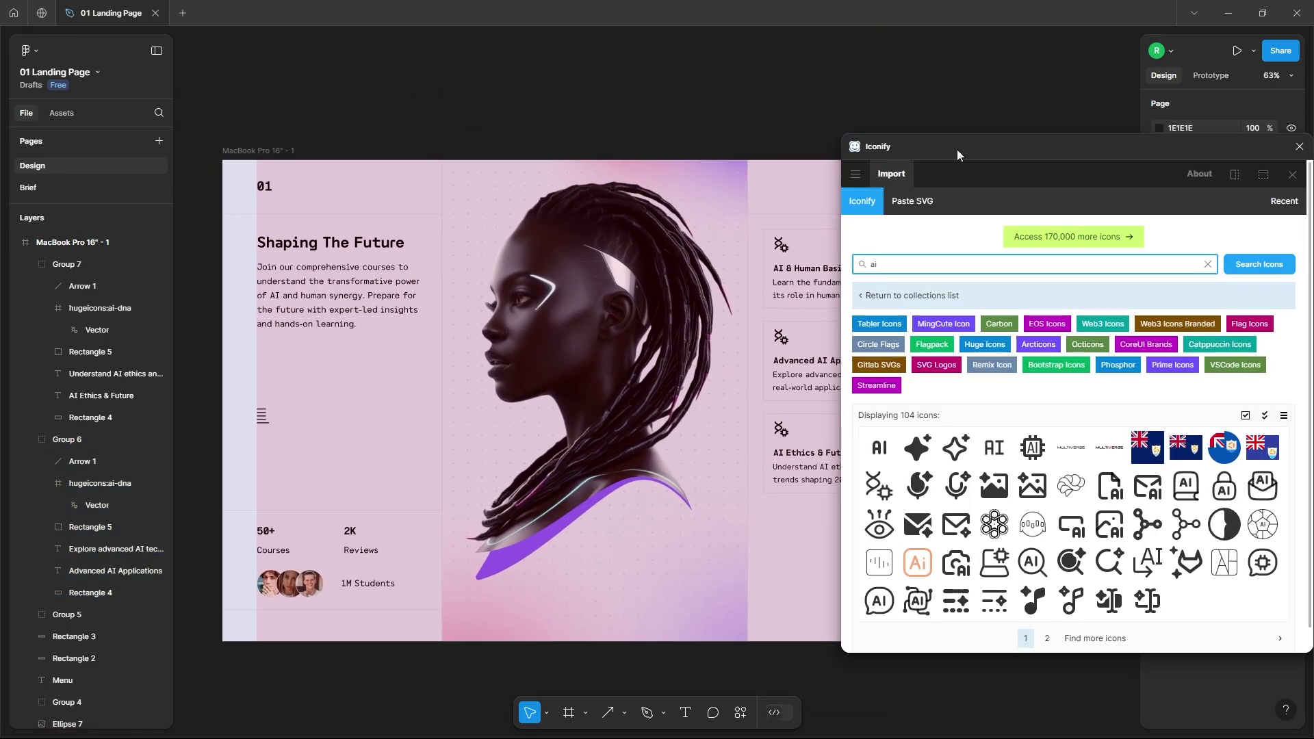
drag(957, 149, 335, 155)
drag(310, 609, 838, 547)
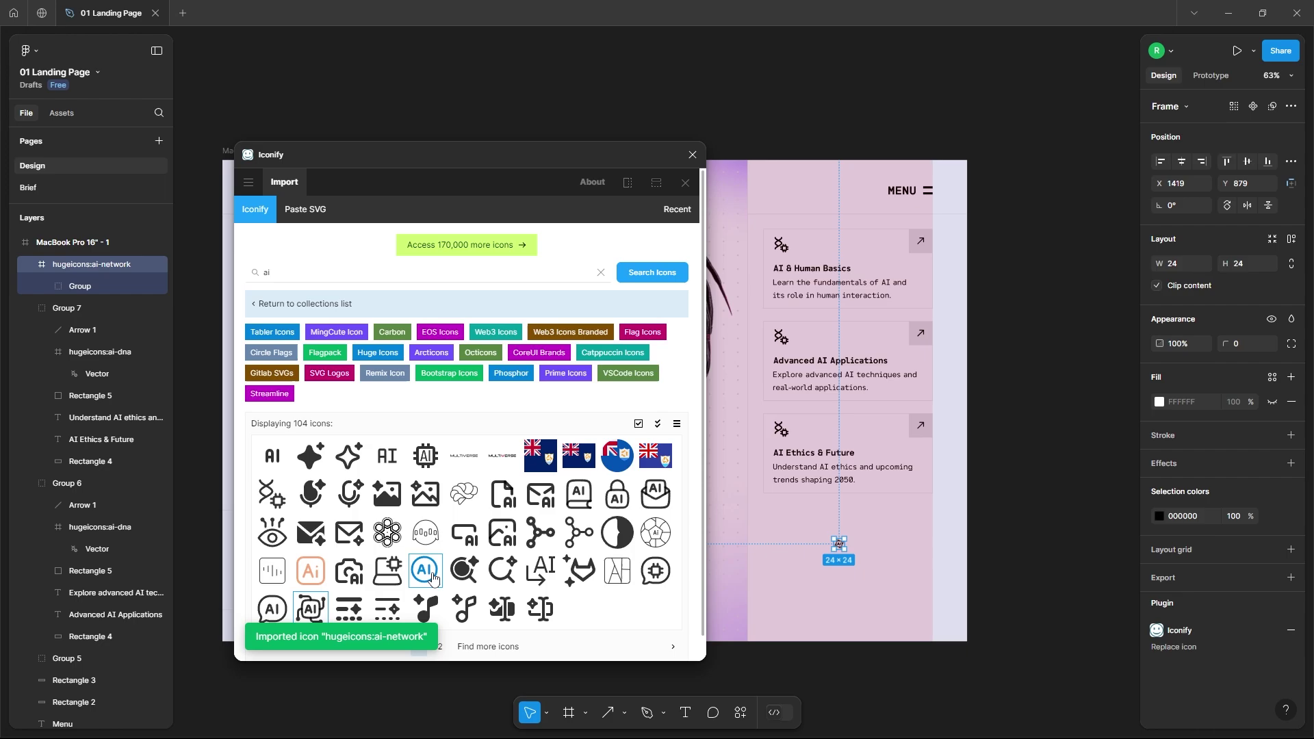
Search the Iconify icon library for "idea" and "bulb" and browse the matching icons
double_click(286, 272)
text(idea)
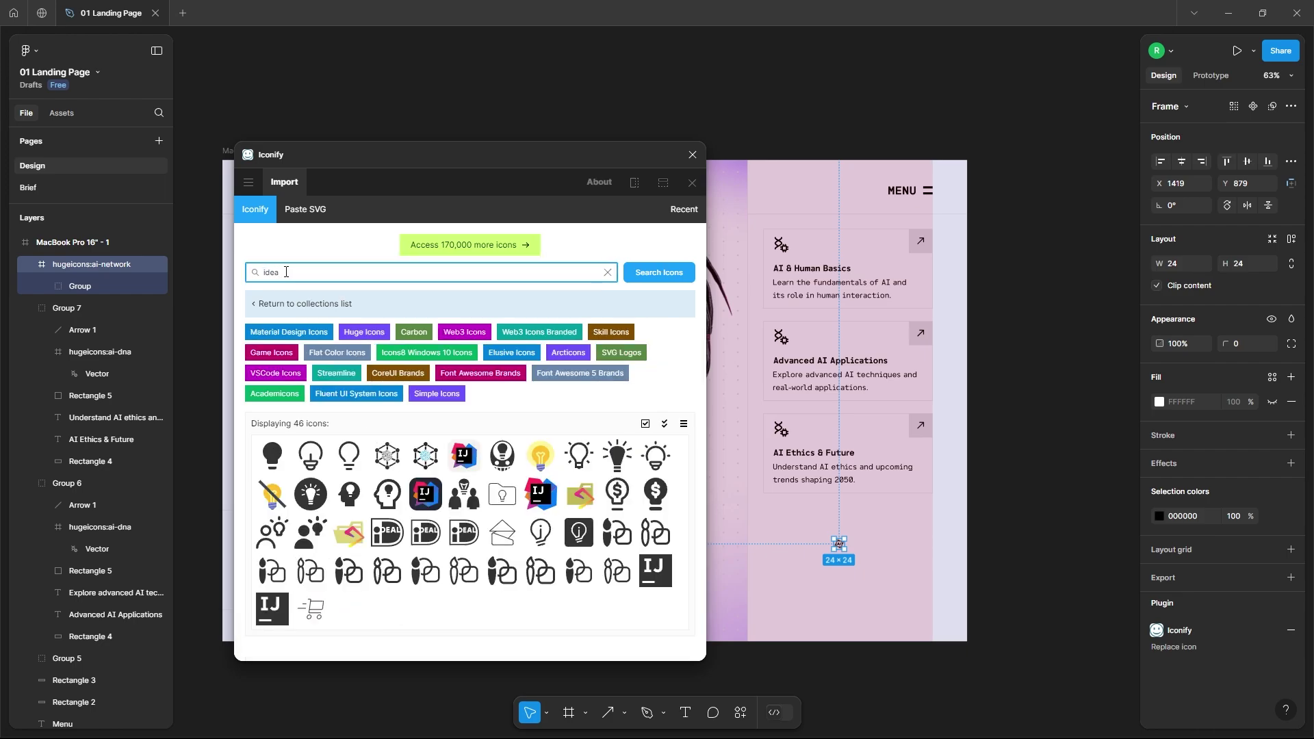
text(bulb)
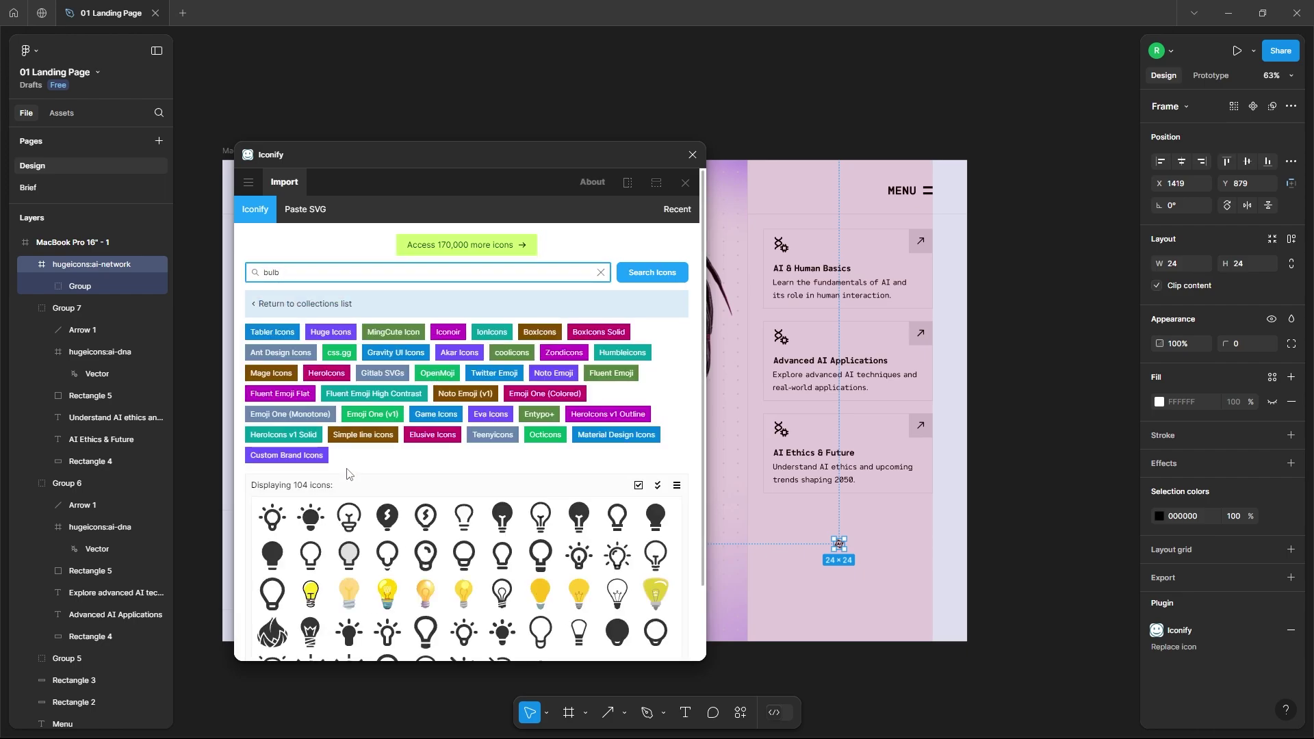
scroll(349, 476, down, 2)
scroll(295, 269, up, 2)
Search the icons for "technology", place the ai-technology-spark icon below the cards beside the AI network icon, and close the plugin
text(technology)
key(Return)
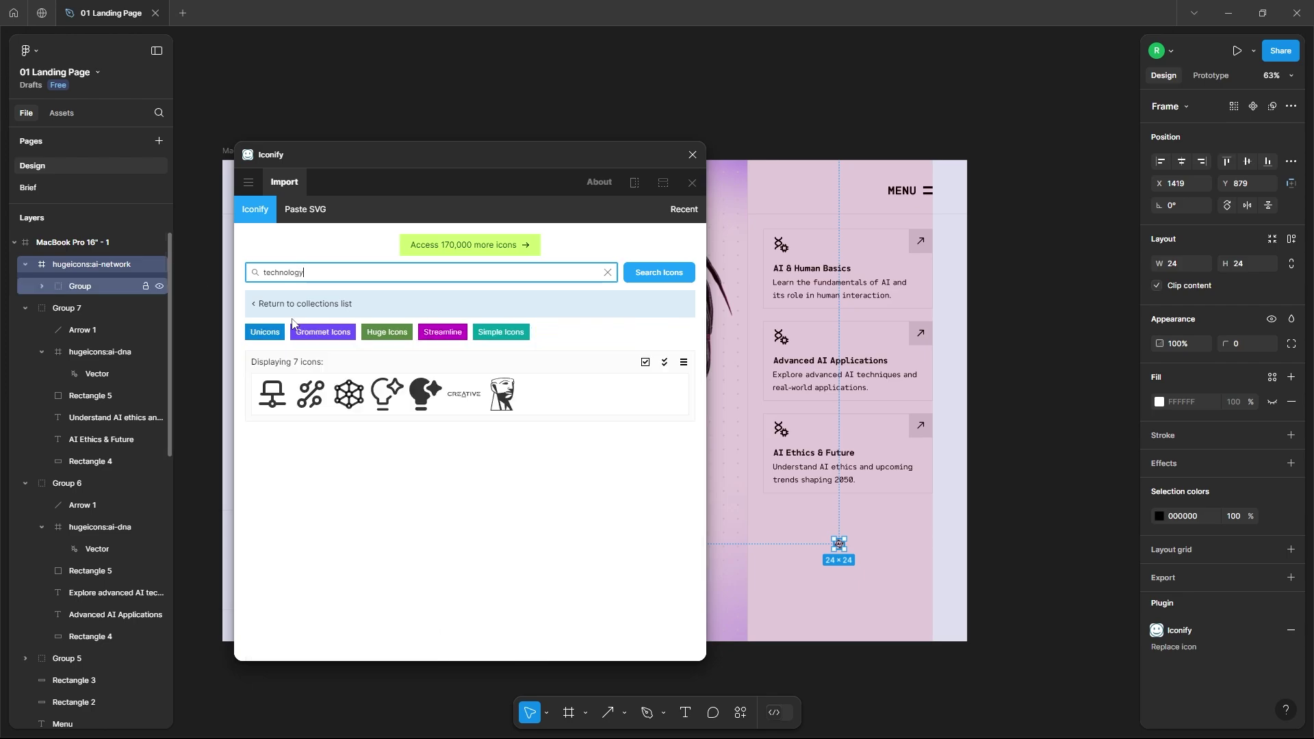
drag(387, 394, 891, 532)
click(693, 154)
scroll(966, 509, up, 4)
drag(654, 535, 832, 607)
scroll(685, 479, up, 1)
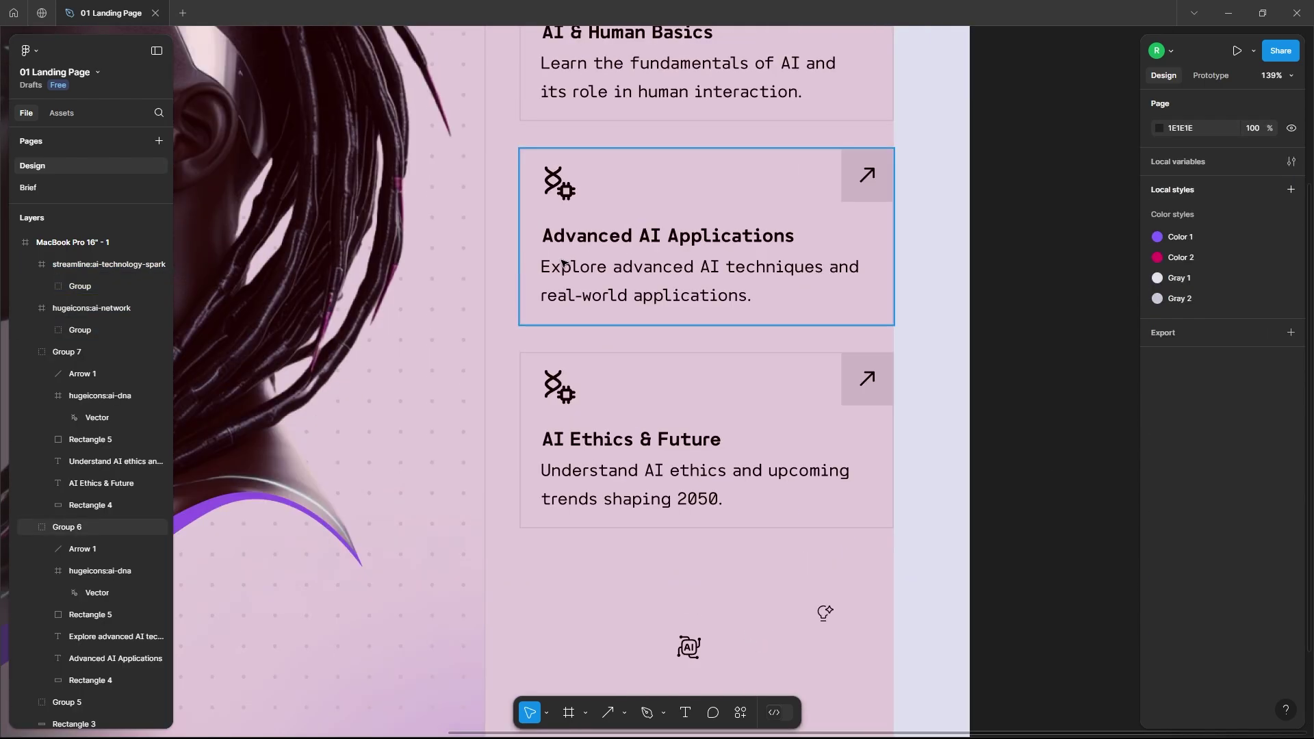
Ungroup the Advanced AI Applications card and the AI Ethics & Future card
right_click(562, 188)
click(602, 394)
right_click(563, 387)
click(602, 444)
click(561, 387)
Move the AI network icon beside the DNA icon in the Advanced AI Applications card and scale it to 39 × 39
drag(698, 651, 606, 185)
scroll(592, 167, up, 4)
drag(626, 233, 649, 254)
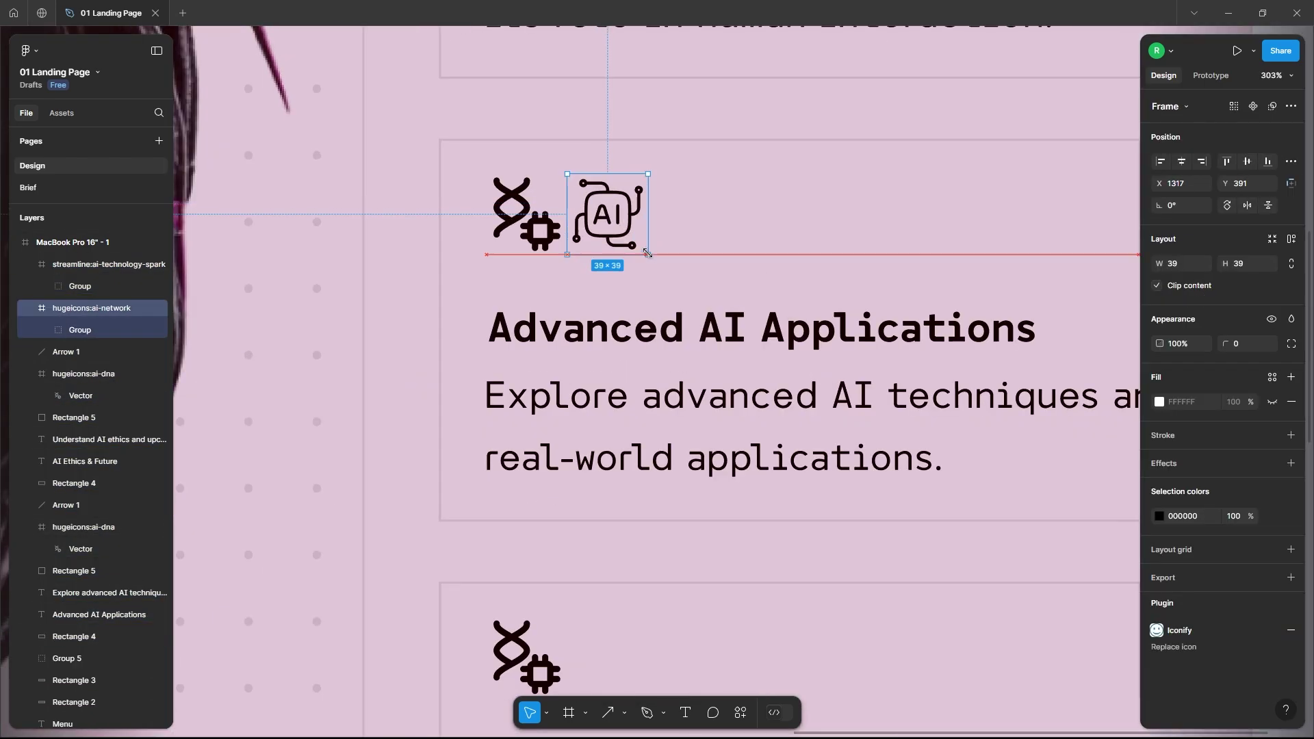
Set the stroke weight of the AI network icon's vector to 3
double_click(610, 217)
click(1238, 433)
key(Up)
text(3)
key(Return)
Delete the DNA icon in the Advanced AI Applications card and move the AI network icon into its place
click(540, 225)
key(Delete)
drag(608, 214, 516, 215)
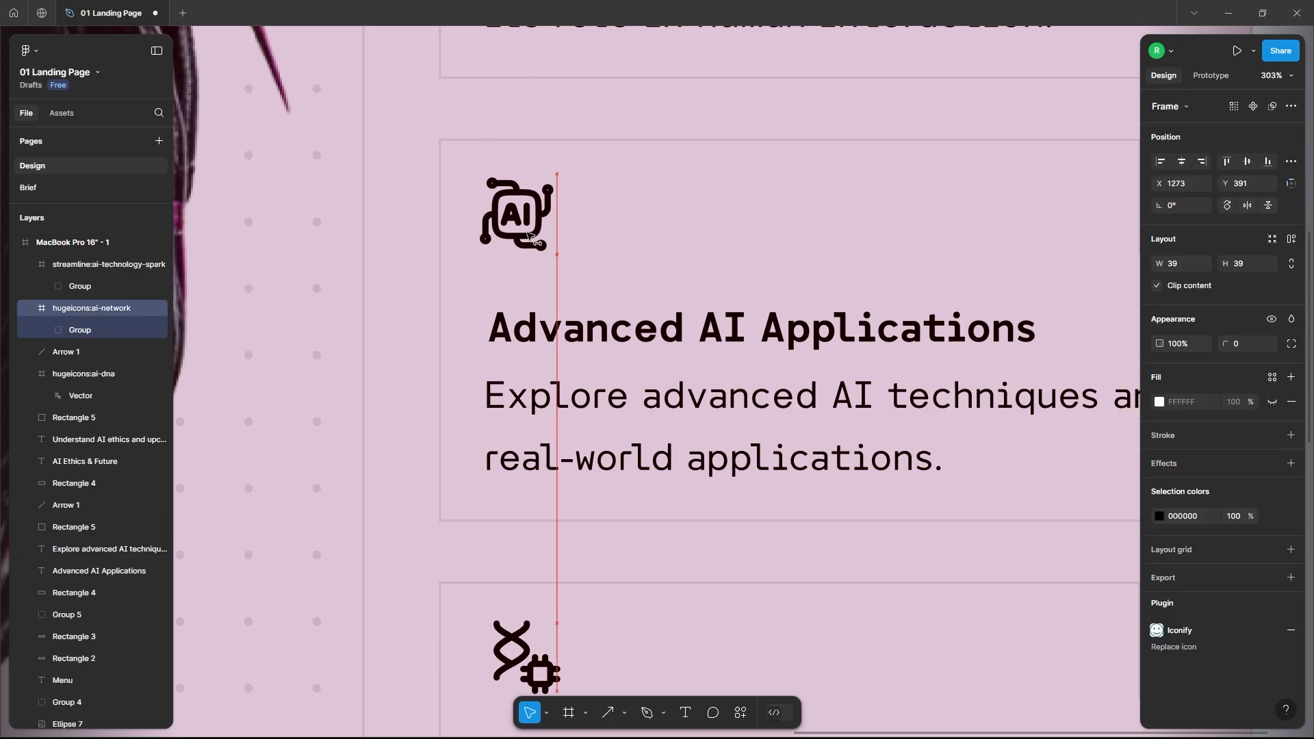
Replace the DNA icon in the AI Ethics & Future card with the spark bulb icon, using a thicker stroke
scroll(575, 429, down, 5)
scroll(581, 305, up, 4)
mouse_move(813, 607)
mouse_down()
mouse_move(581, 305)
mouse_move(616, 342)
mouse_move(518, 331)
mouse_up()
double_click(596, 315)
click(1237, 454)
key(Up)
click(518, 318)
key(Delete)
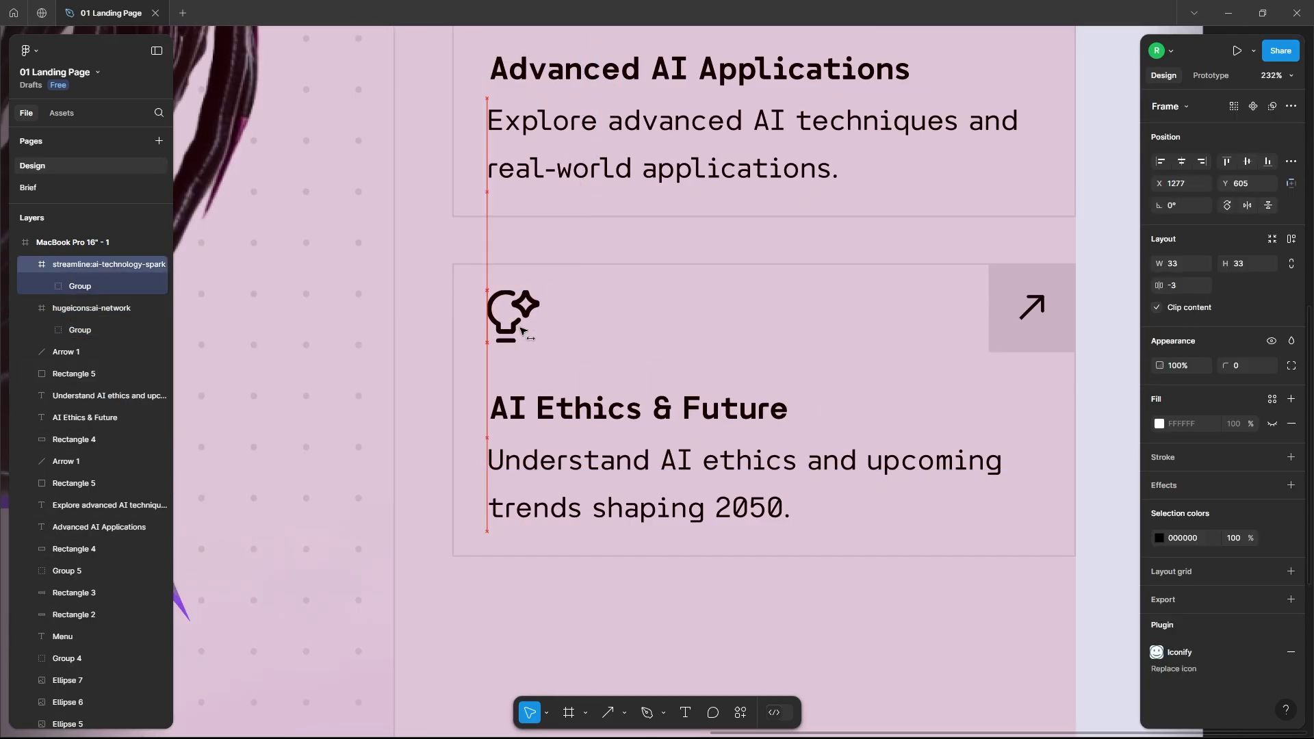
scroll(518, 330, down, 5)
scroll(626, 264, up, 3)
click(619, 259)
scroll(626, 264, up, 3)
click(614, 193)
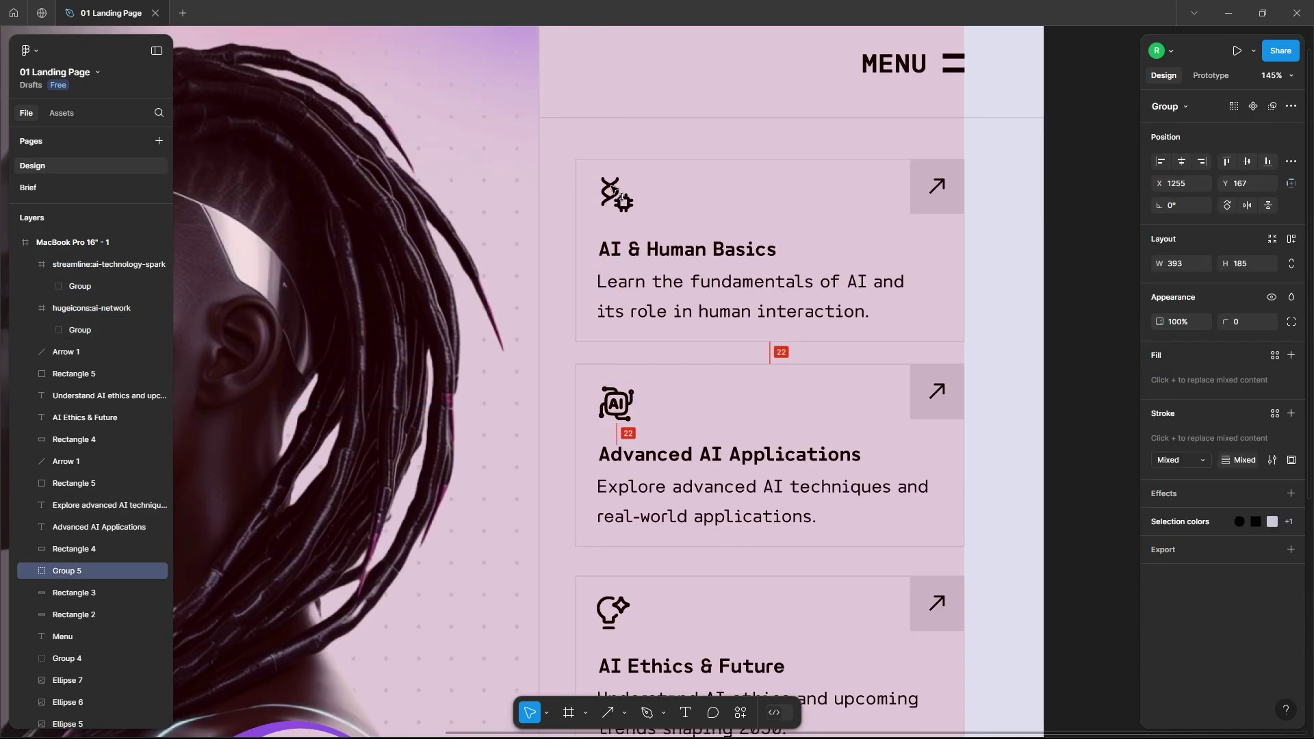
double_click(613, 193)
scroll(701, 250, down, 4)
key(Escape)
scroll(700, 459, down, 2)
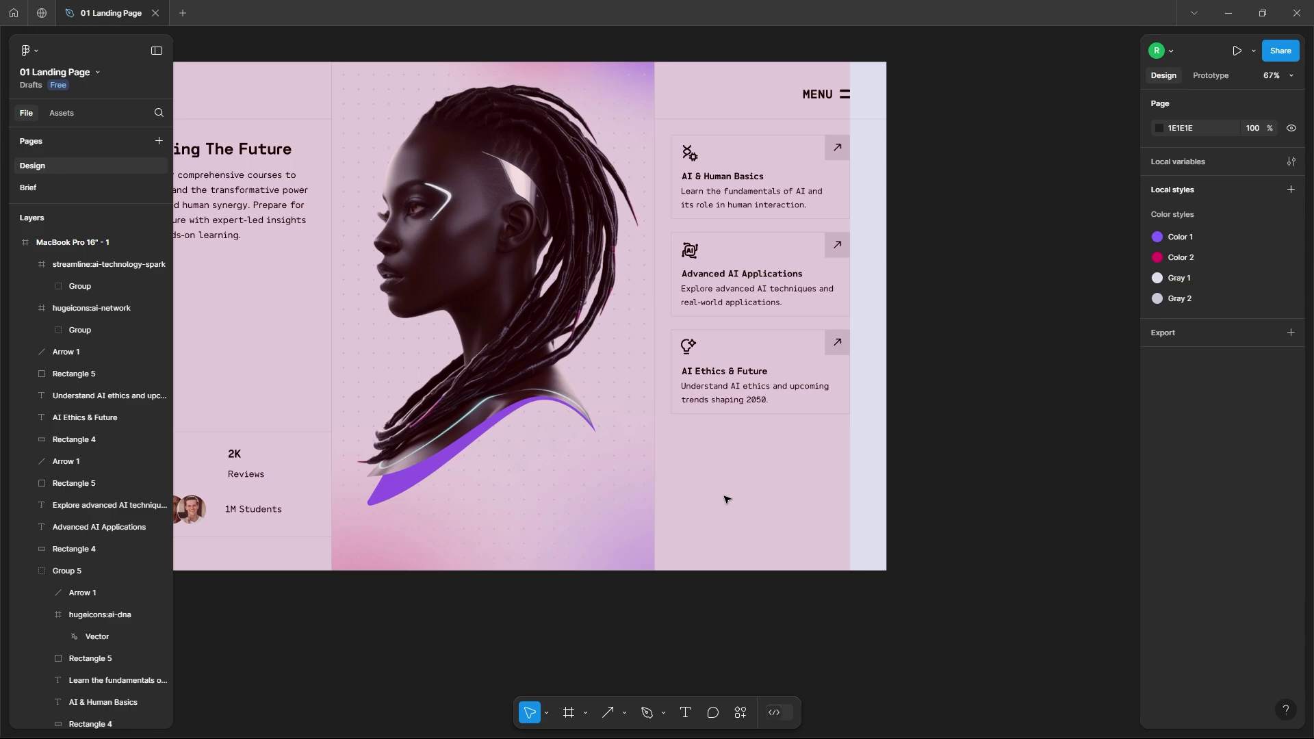
Draw a circle about 246 × 246 in the empty area below the AI Ethics & Future card
click(624, 716)
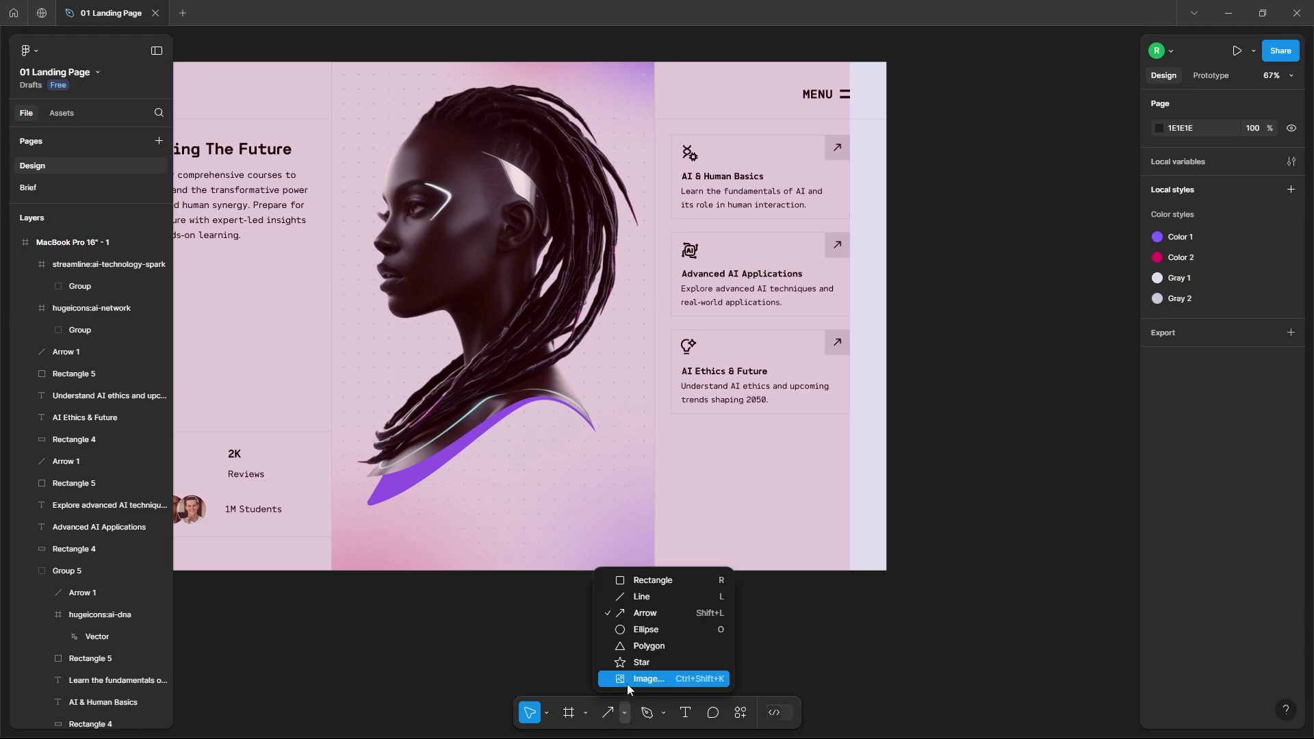
click(637, 628)
mouse_move(688, 444)
mouse_down()
mouse_move(757, 542)
mouse_move(770, 542)
mouse_move(745, 505)
mouse_move(808, 551)
mouse_move(766, 527)
mouse_up()
click(746, 547)
click(797, 548)
Hide the layout grid of the MacBook Pro frame
click(839, 511)
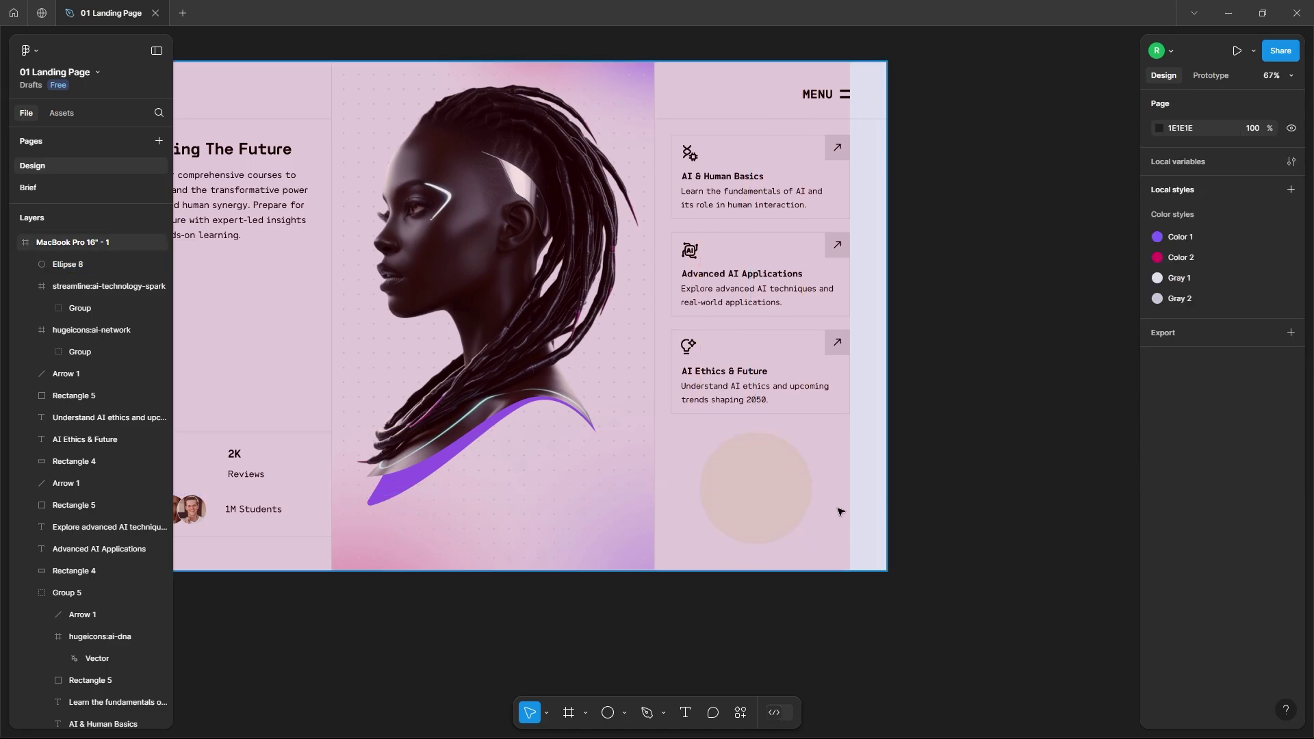
click(1273, 543)
click(1054, 550)
Change the circle's solid fill to a radial gradient
scroll(992, 543, down, 1)
click(754, 506)
scroll(755, 505, up, 2)
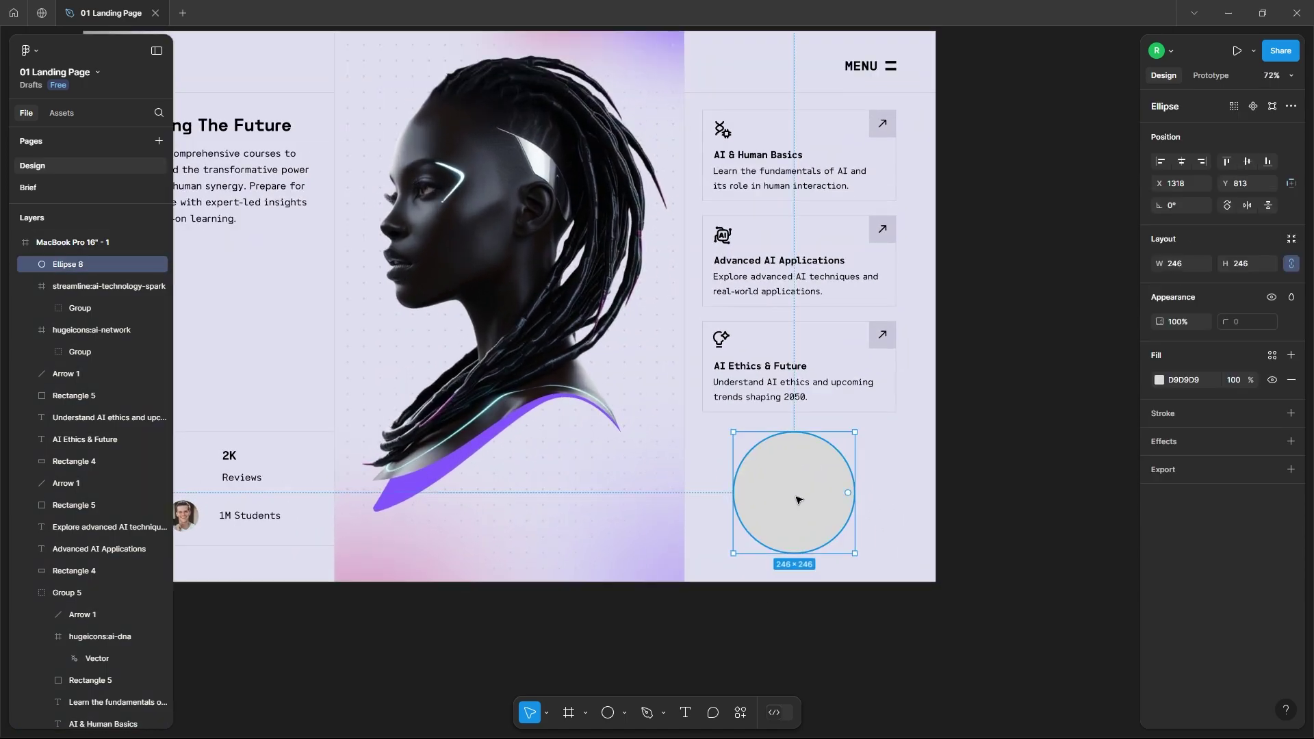
click(1159, 380)
click(1008, 379)
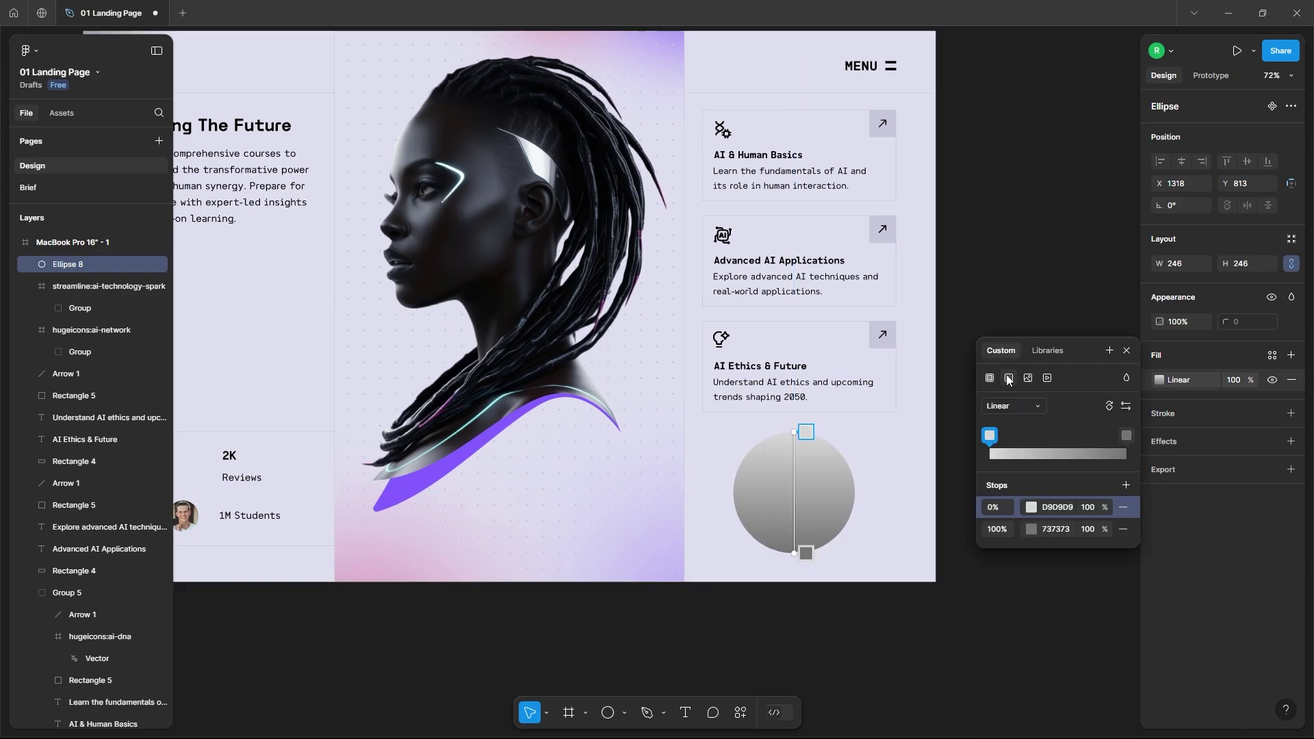
click(1017, 406)
click(1013, 422)
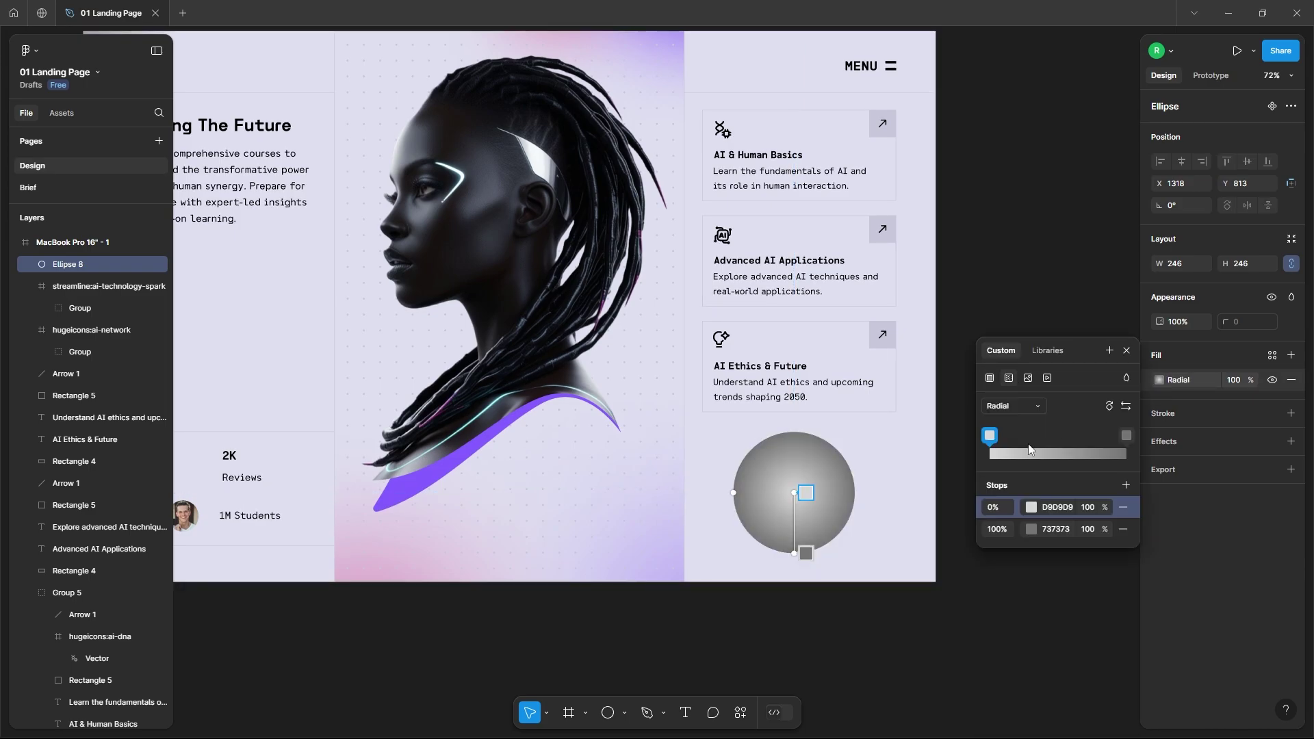
Set the radial gradient's outer stop to FFFFFF and its inner stop to DFE0F0 at the 69% position
click(1127, 436)
click(1031, 529)
drag(811, 399, 811, 392)
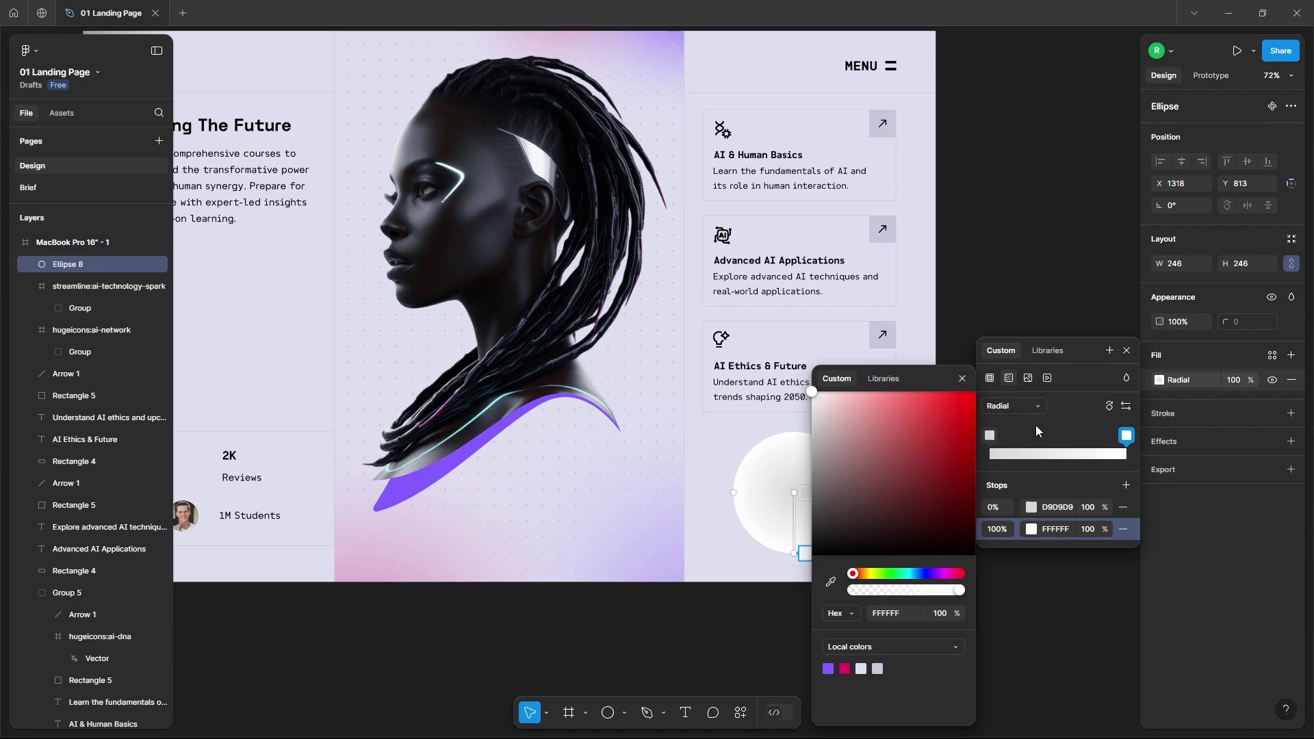
click(990, 435)
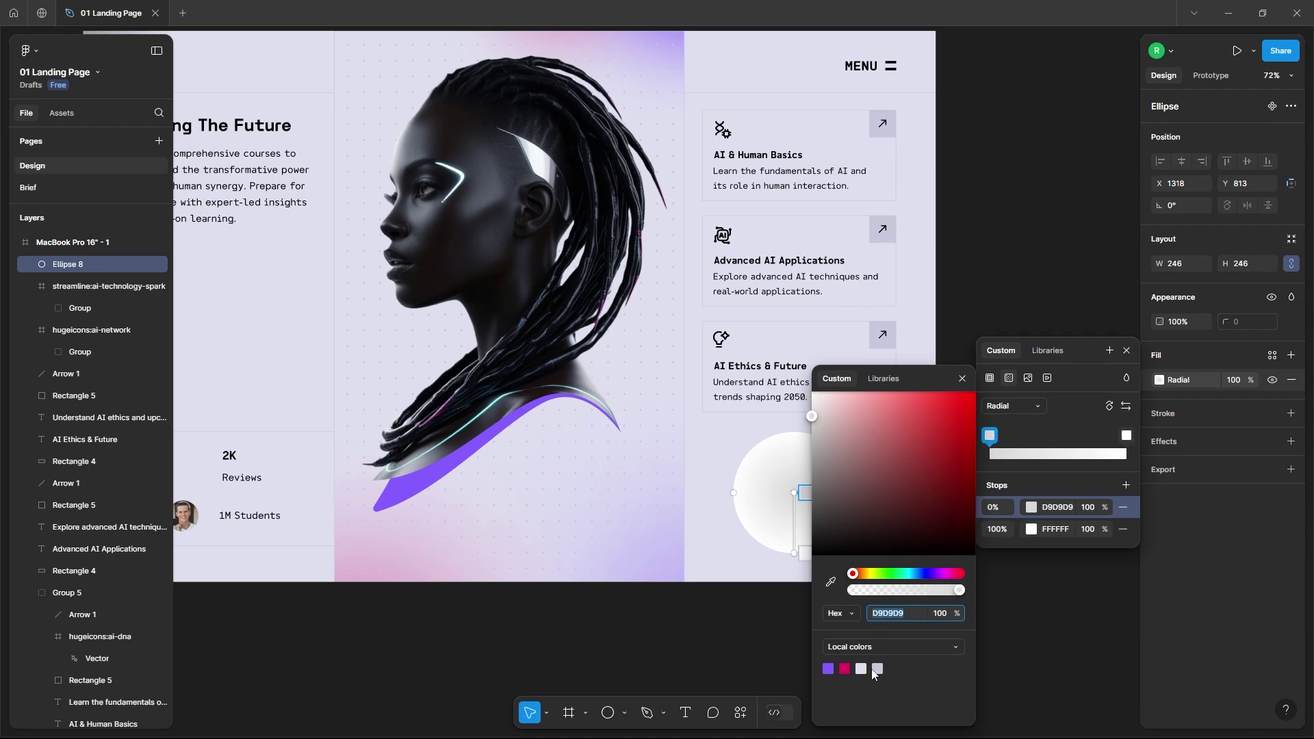
click(862, 669)
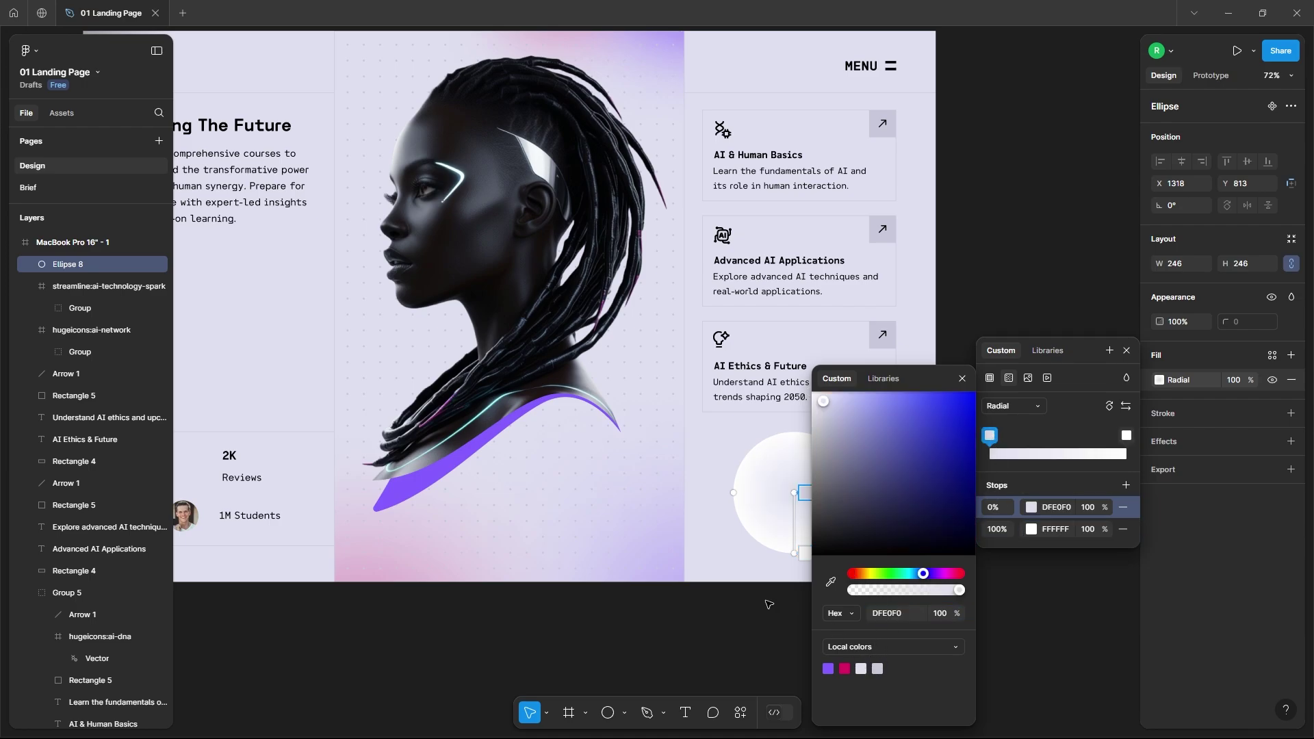
drag(999, 438, 1079, 443)
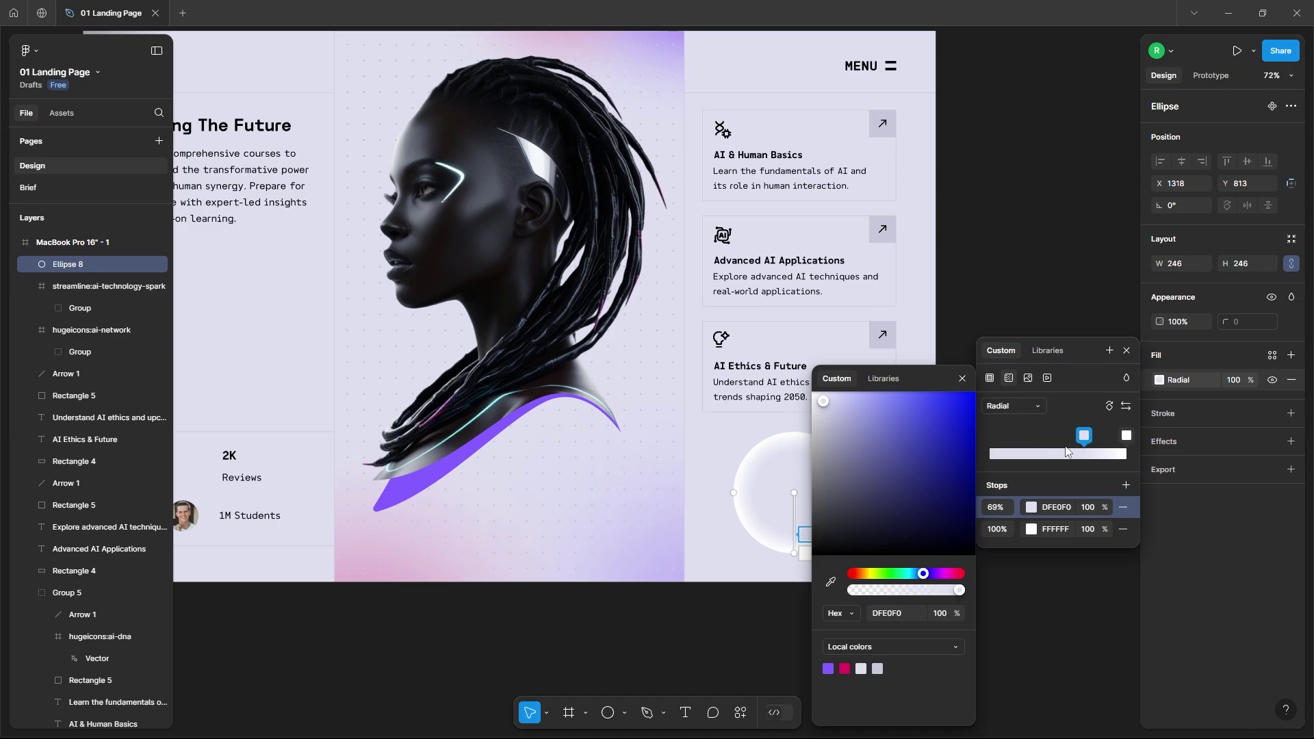
click(727, 616)
scroll(956, 588, up, 3)
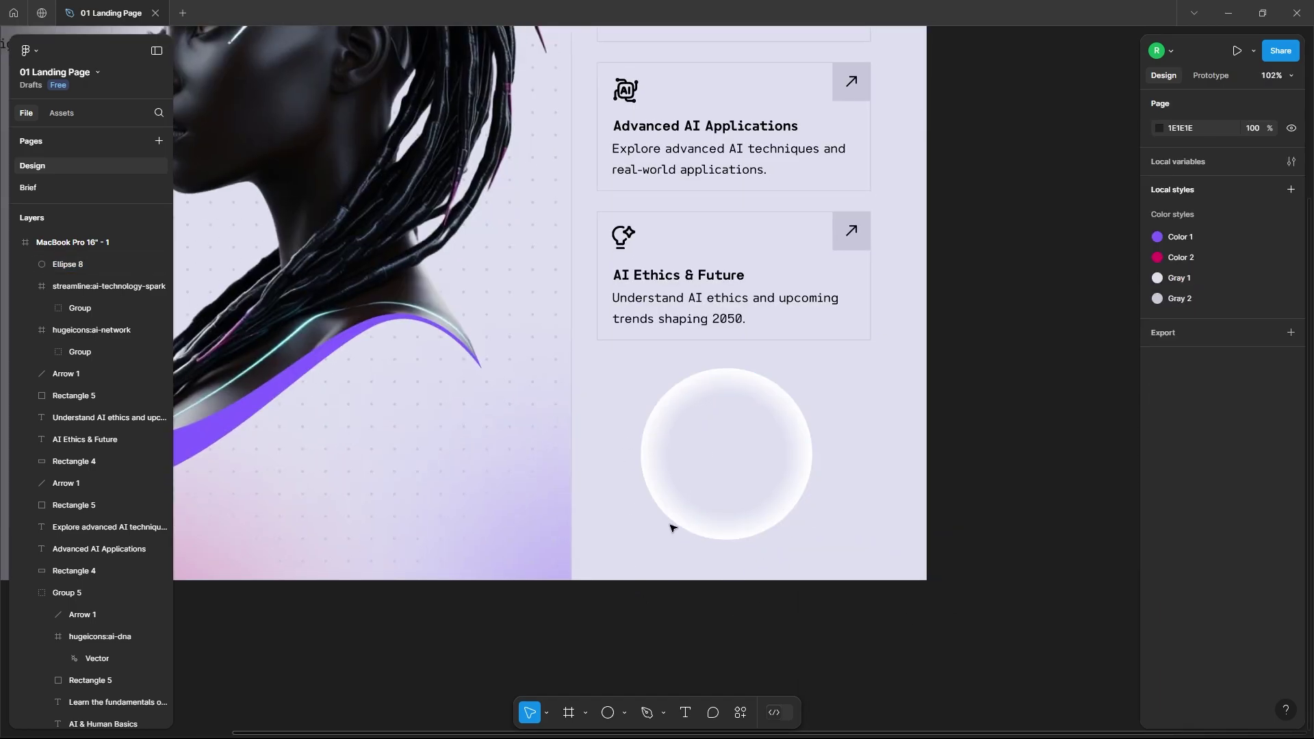
click(799, 450)
click(830, 414)
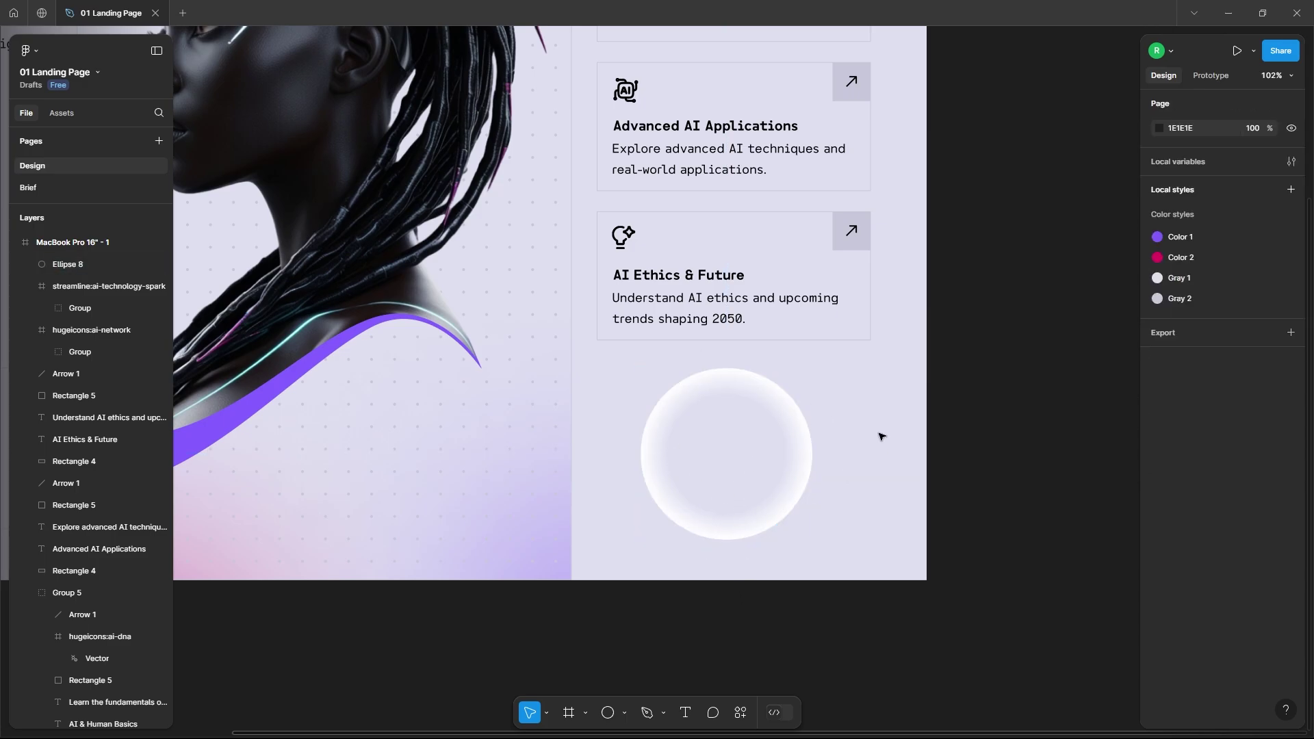
Duplicate the circle in place, remove the copy's fill and add a stroke to it
click(765, 420)
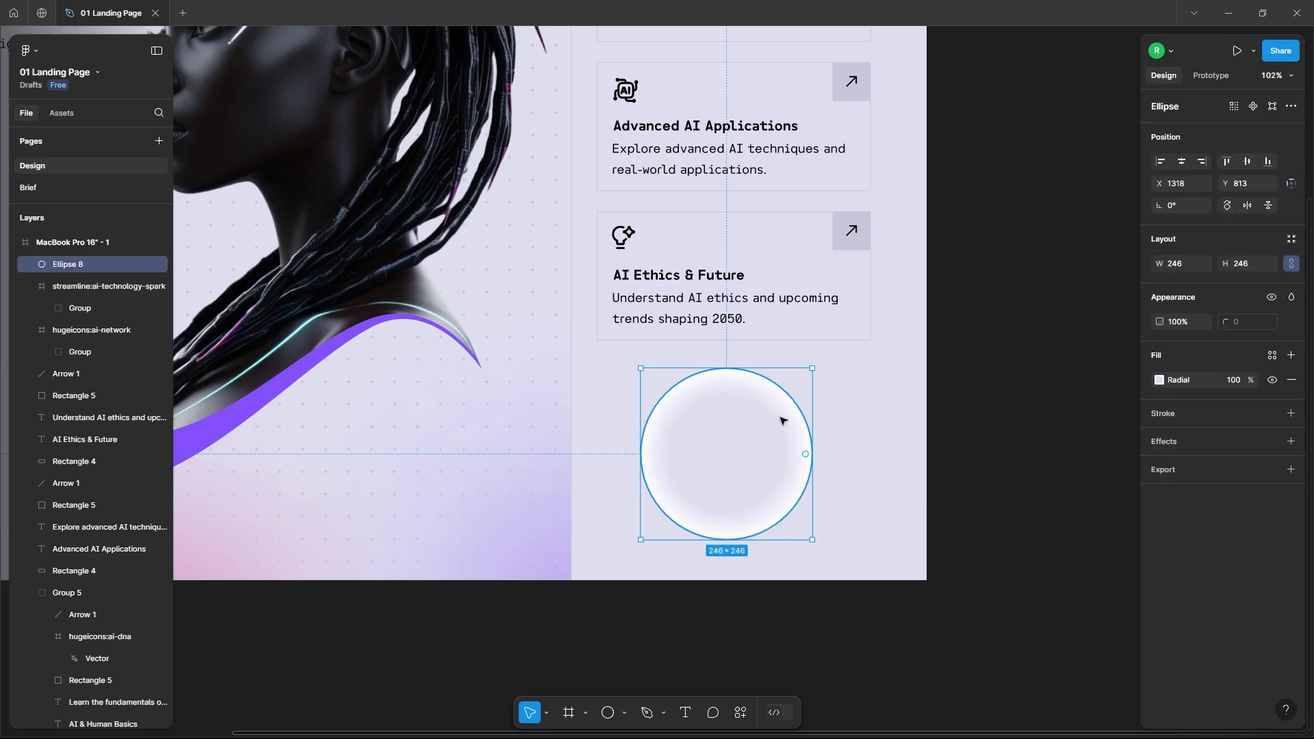
key(ctrl+d)
click(1291, 382)
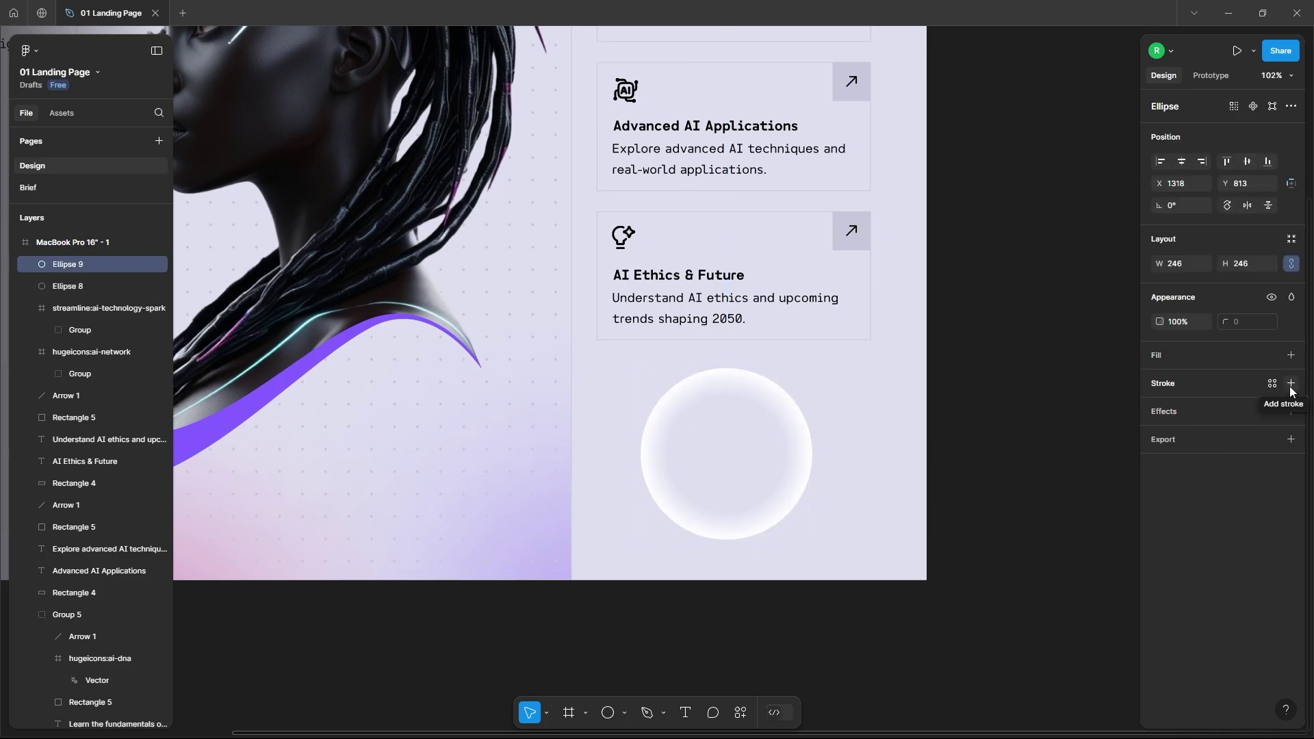
click(1292, 384)
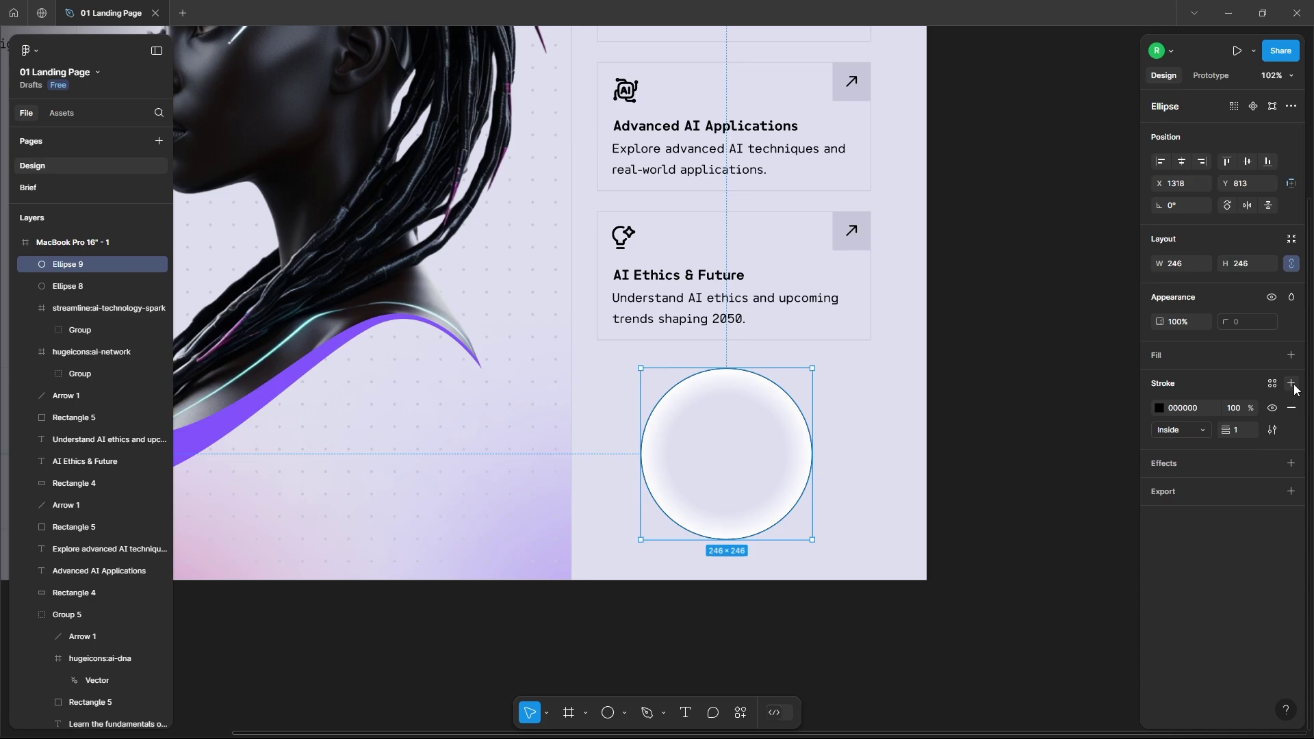
Change the duplicated circle's stroke to an angular gradient
click(1162, 411)
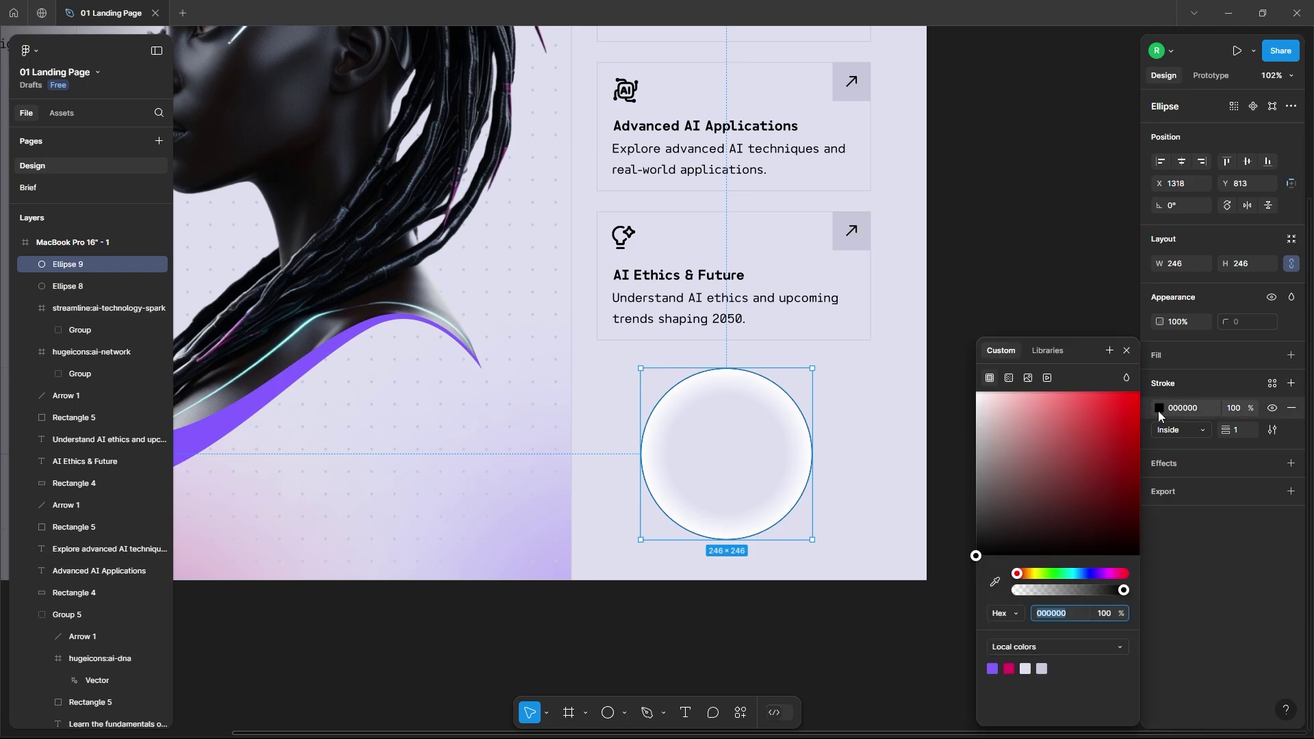
click(1010, 378)
click(1013, 411)
click(1020, 439)
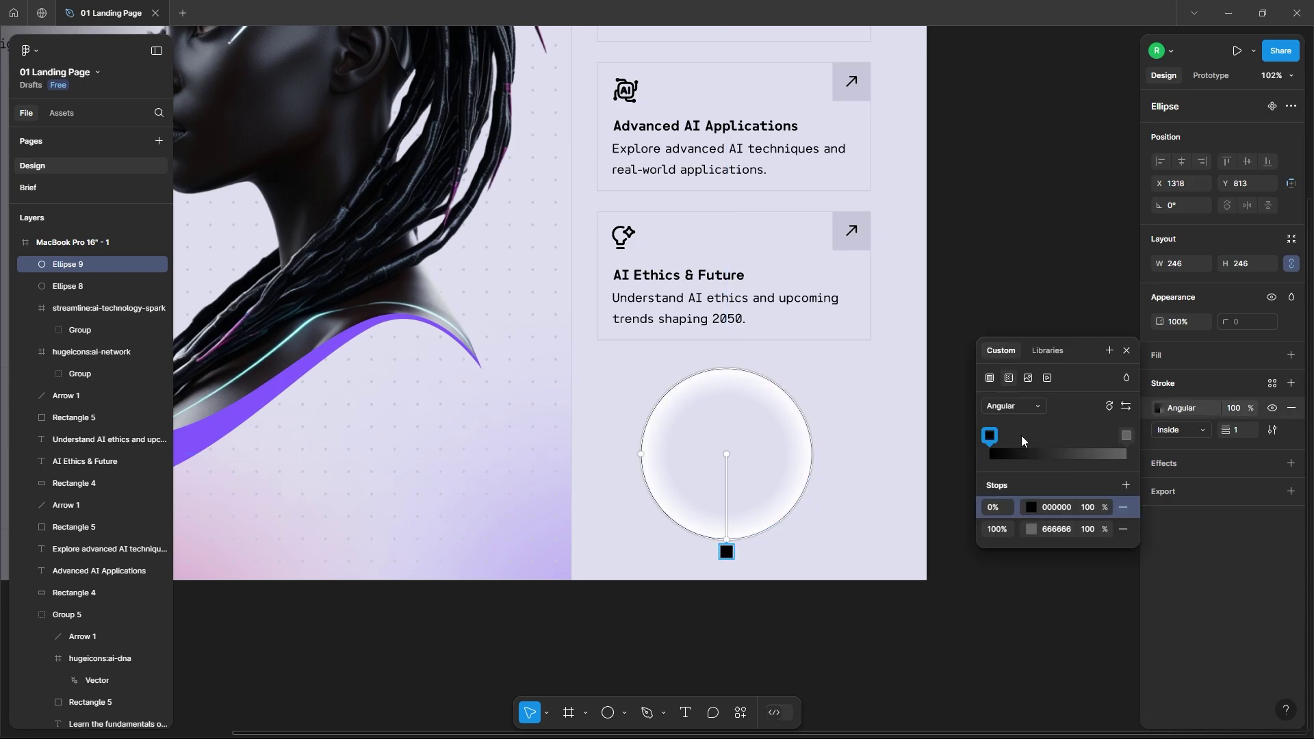
Set the angular stroke gradient's 100% stop to DFE0F0 and its 0% stop to 845FFF
click(1068, 590)
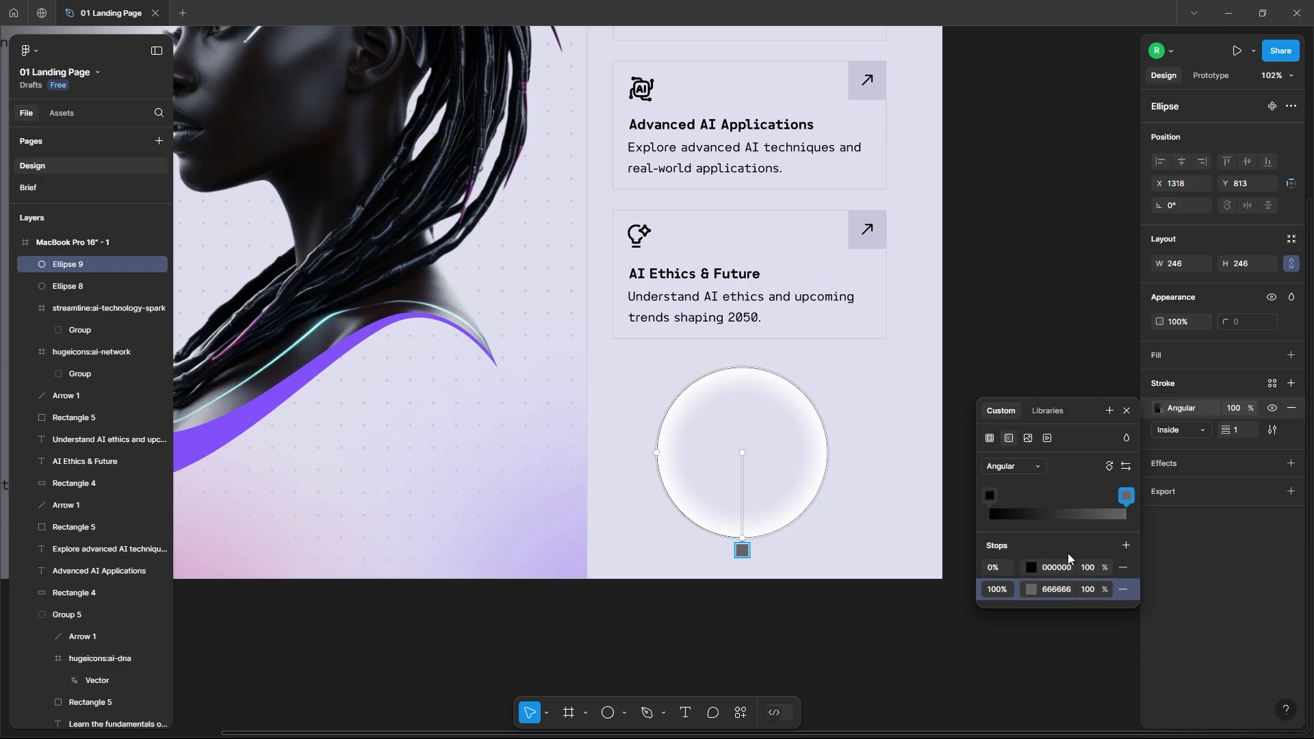
click(1031, 589)
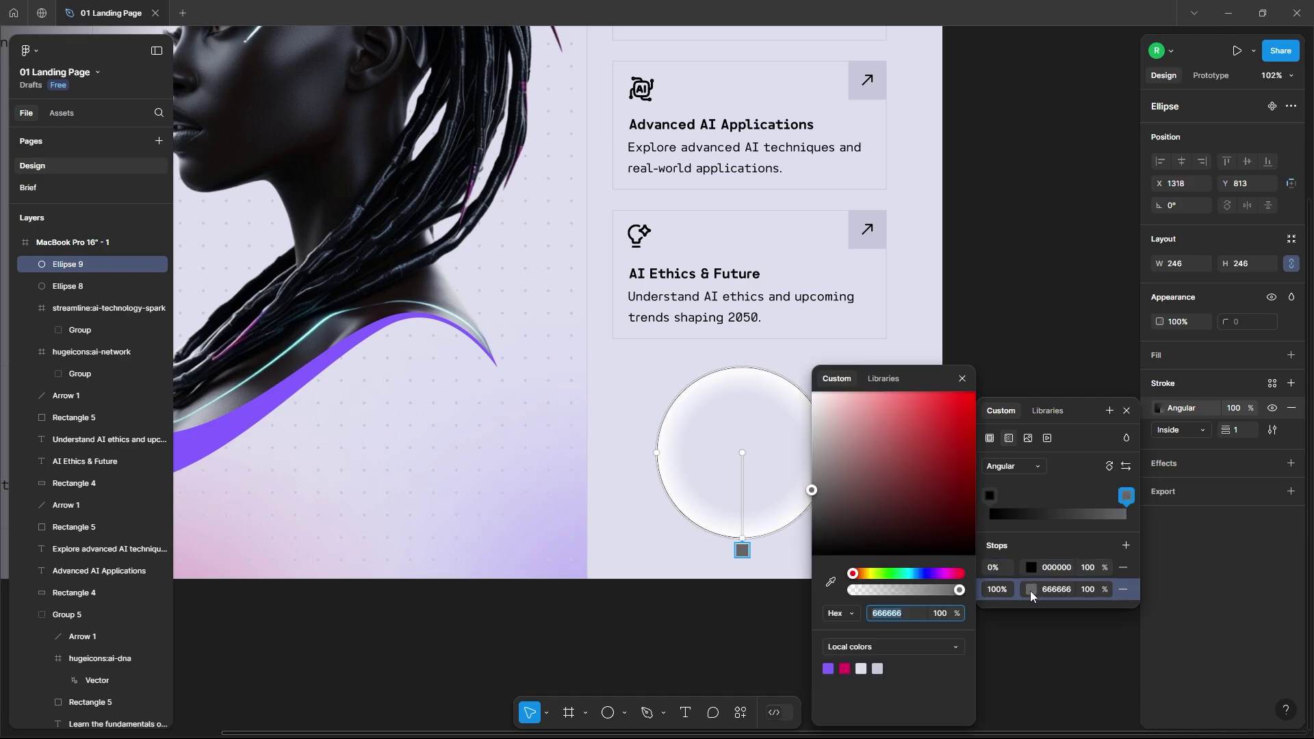
click(864, 668)
click(990, 496)
click(829, 668)
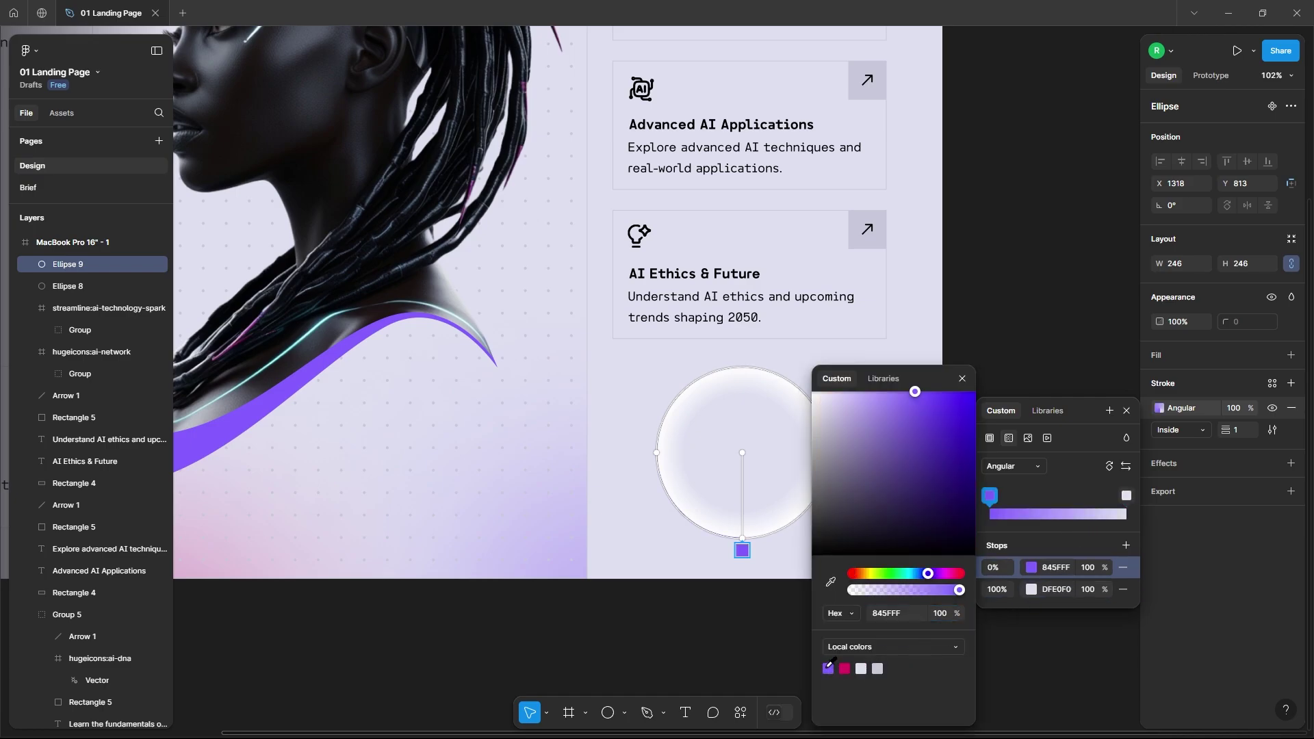
click(962, 380)
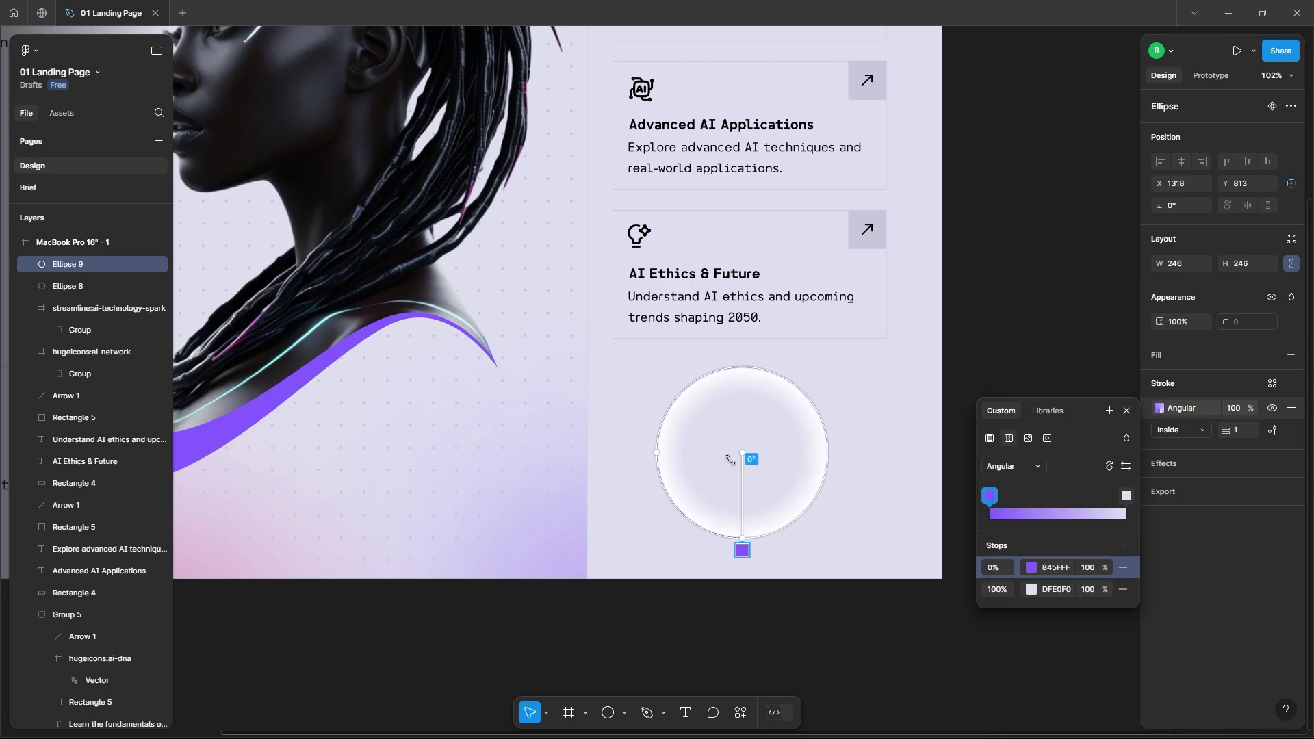
Shift the ring's angular gradient center down toward the circle's bottom edge and thicken the ring's stroke
drag(744, 455, 740, 525)
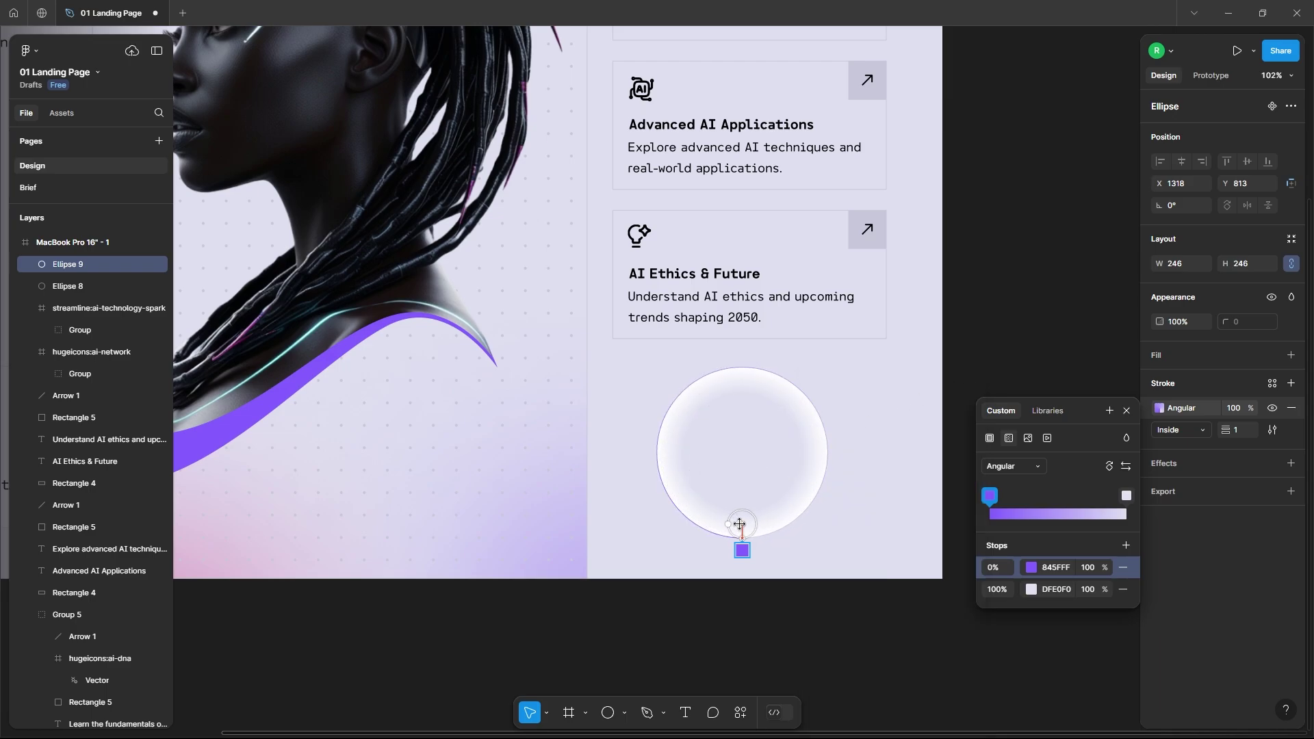
key(Escape)
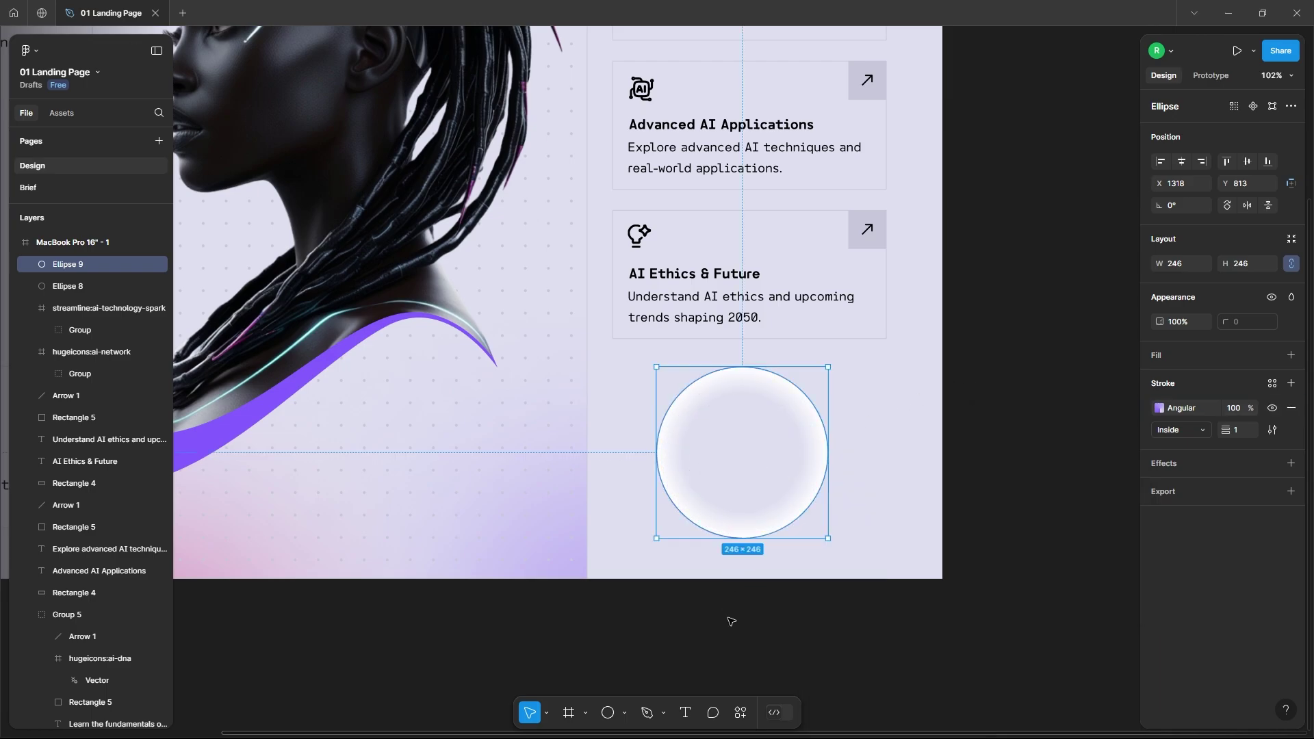
click(743, 545)
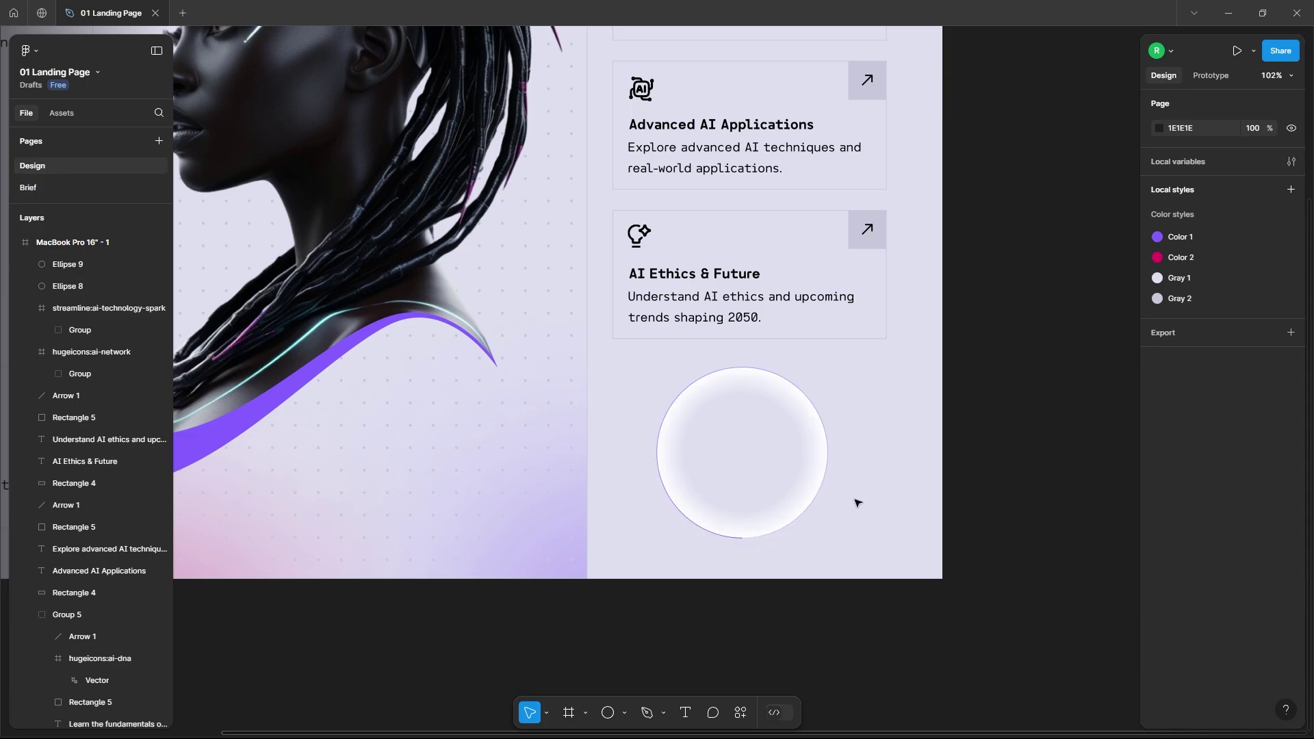
click(741, 538)
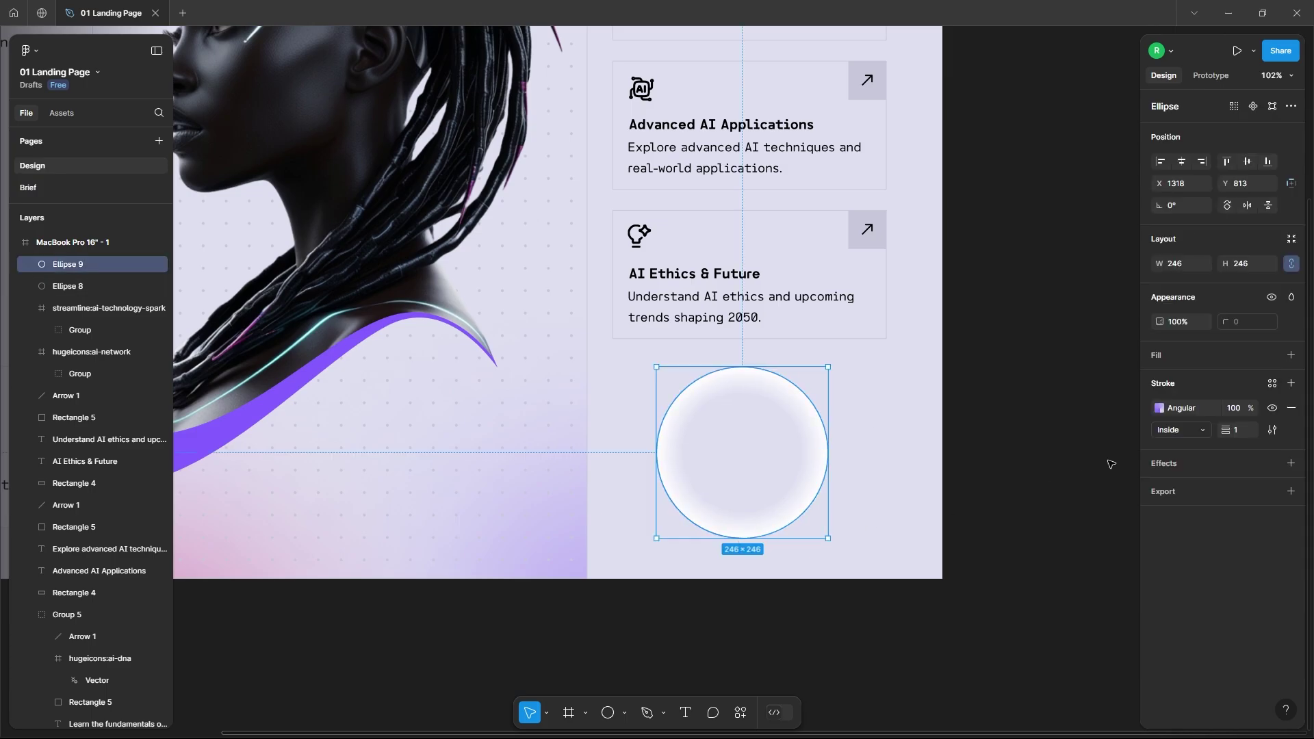
click(815, 620)
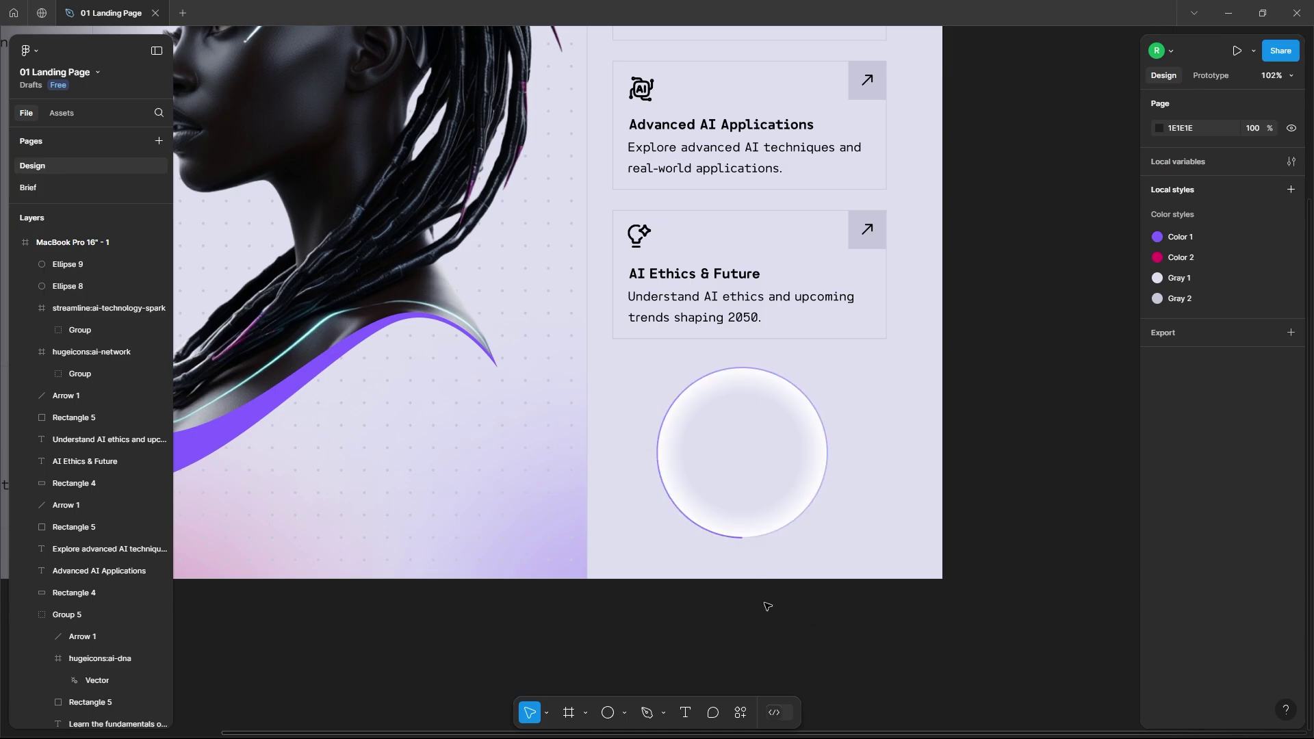
Add an "Explore All" text label near the circle in bold, size 20, with the purple 845FFF fill
key(t)
click(869, 499)
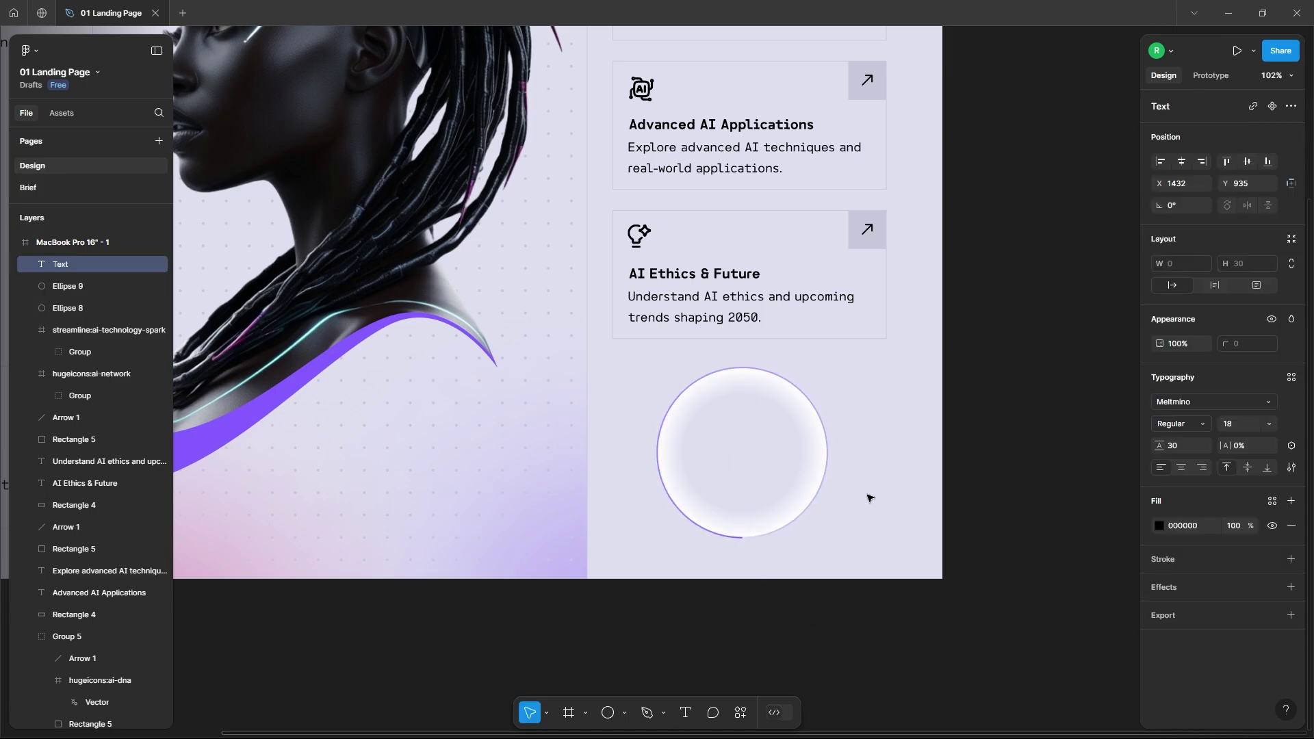
key(Escape)
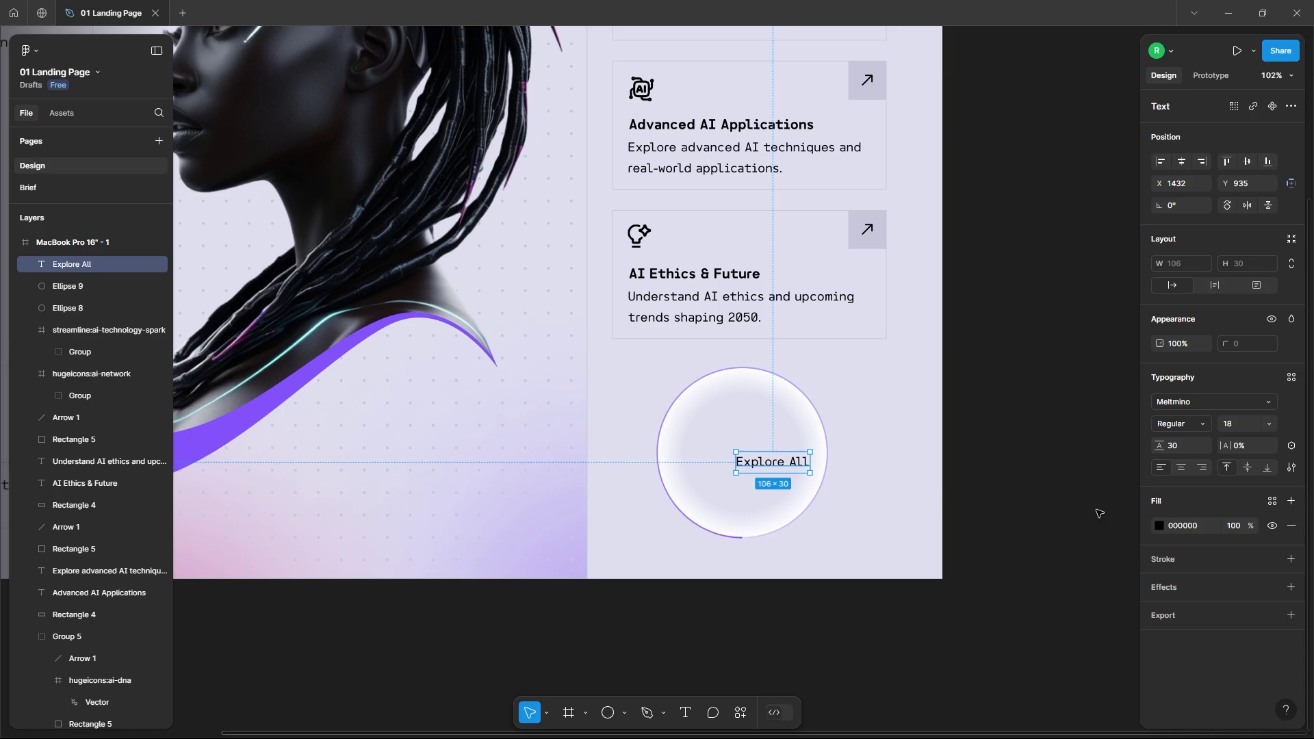
key(Up)
click(1181, 424)
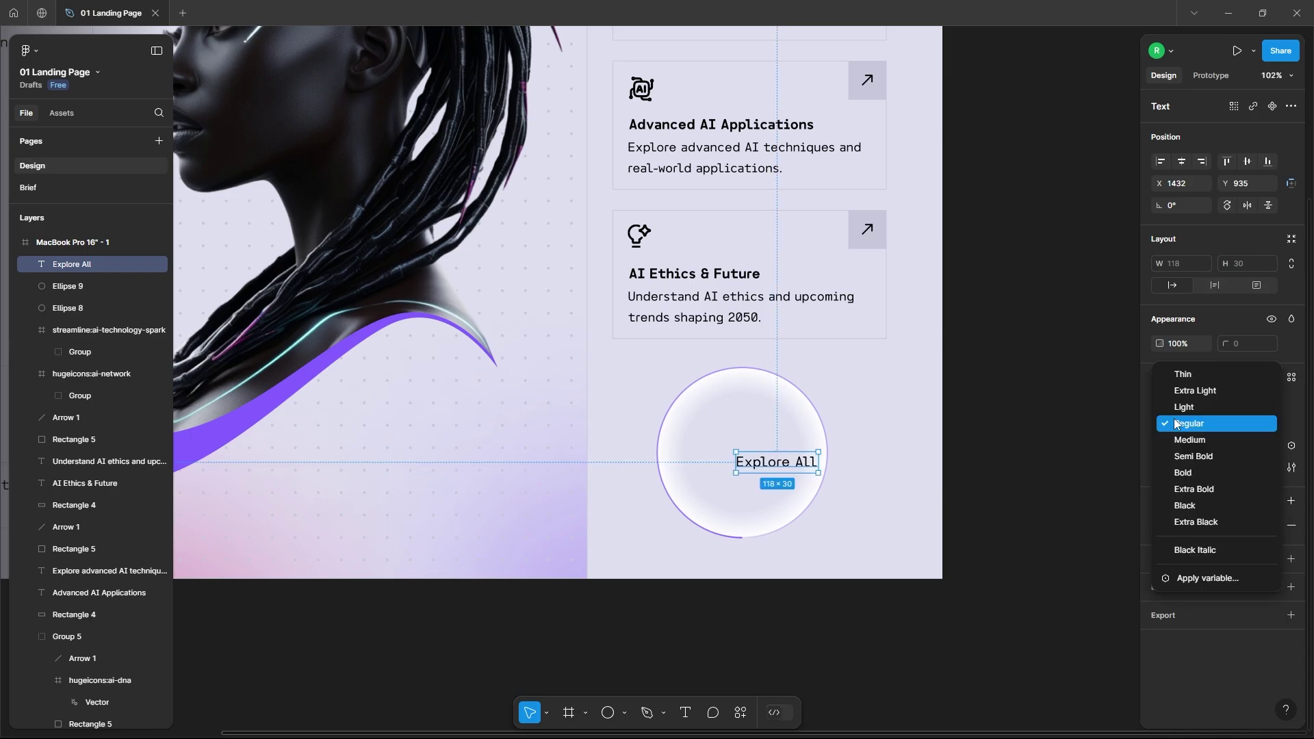
click(1179, 471)
click(1159, 526)
click(992, 669)
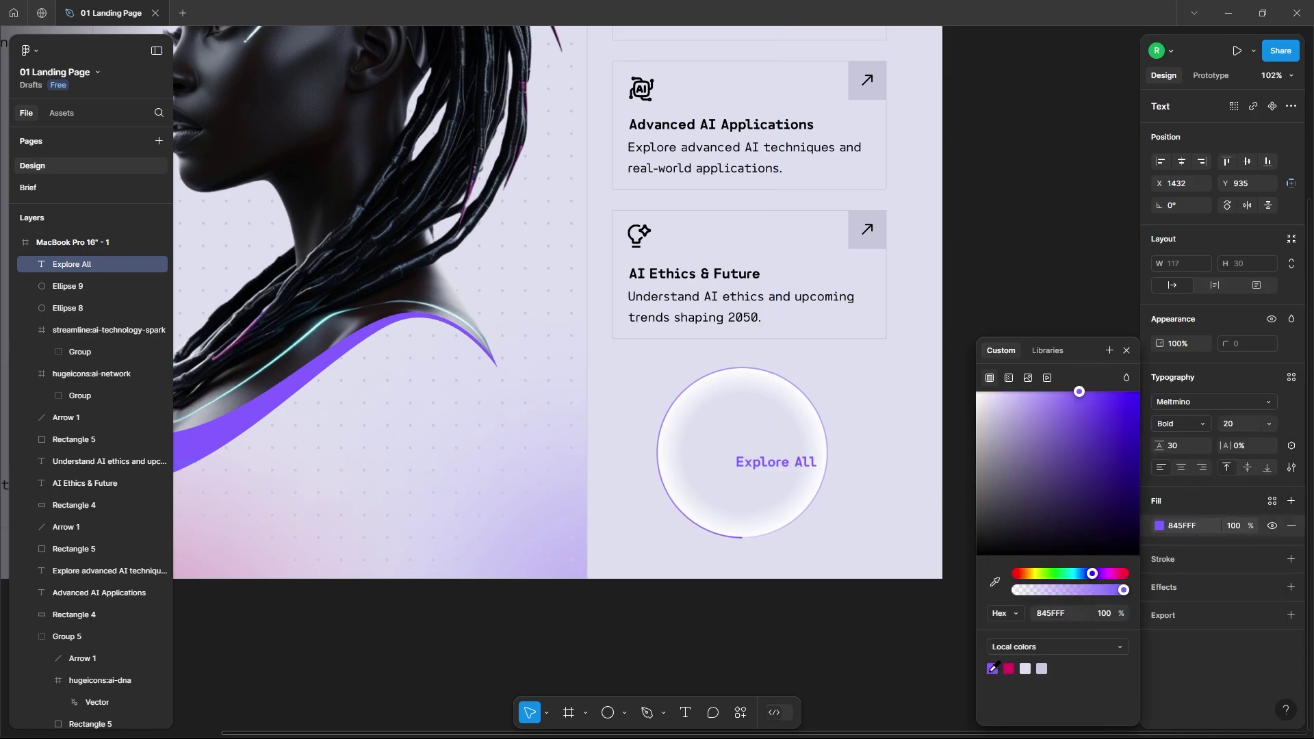
Center the "Explore All" label horizontally and vertically on the circle
shift+click(757, 413)
click(1182, 161)
click(1248, 162)
click(933, 445)
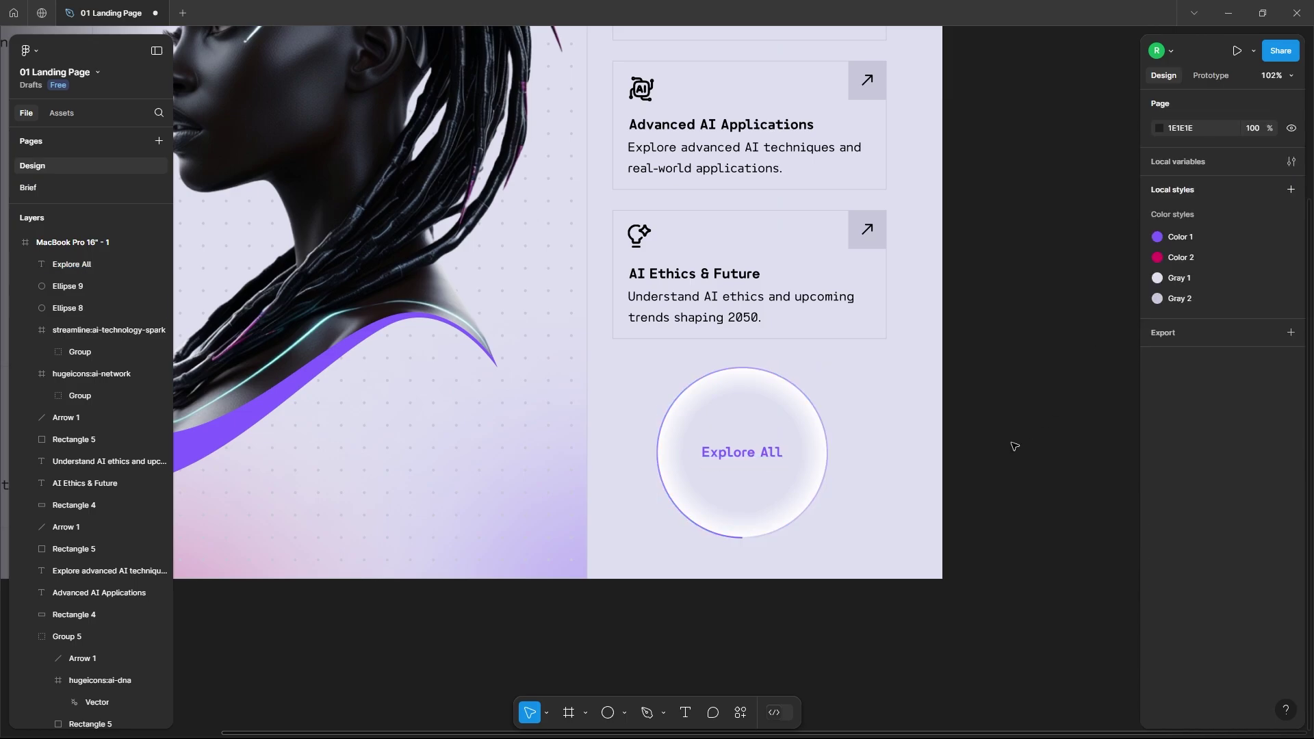
Rotate the gradient ring 180° and flip it horizontally so its stroke gradient starts at the circle's top
click(717, 540)
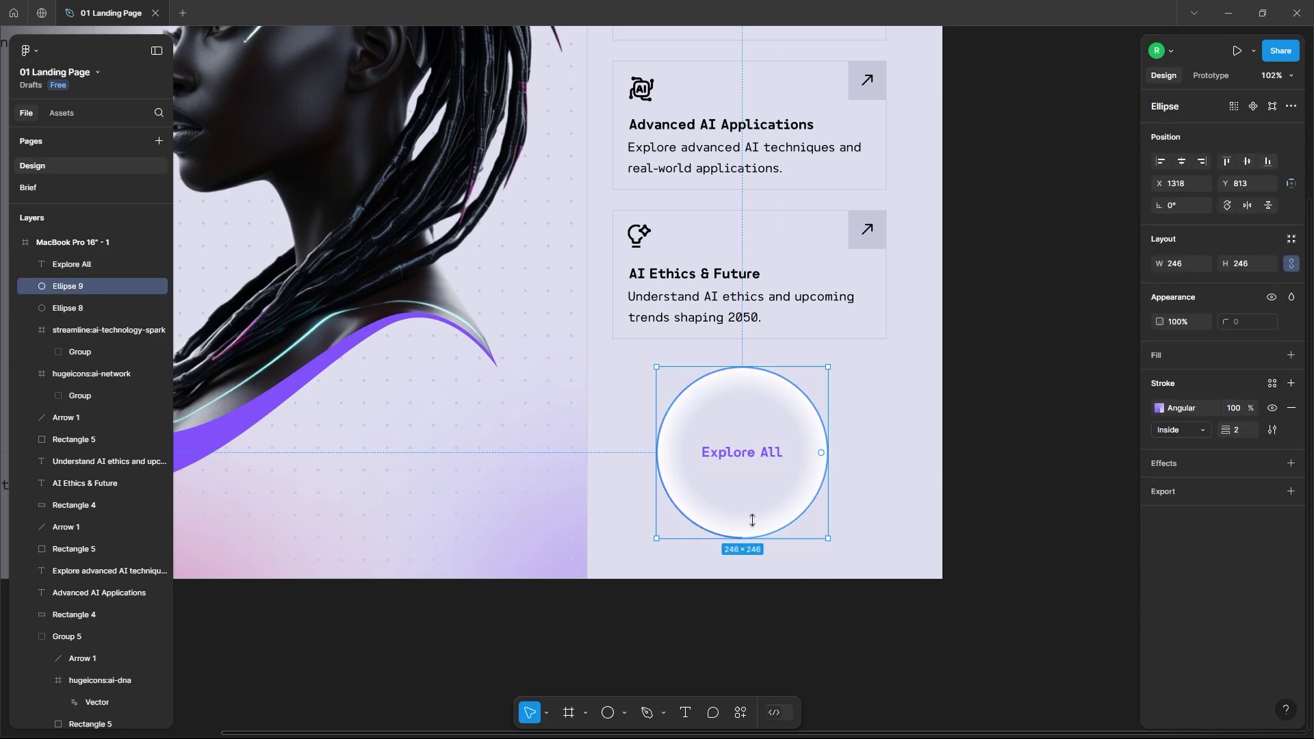
drag(833, 365, 635, 573)
right_click(791, 384)
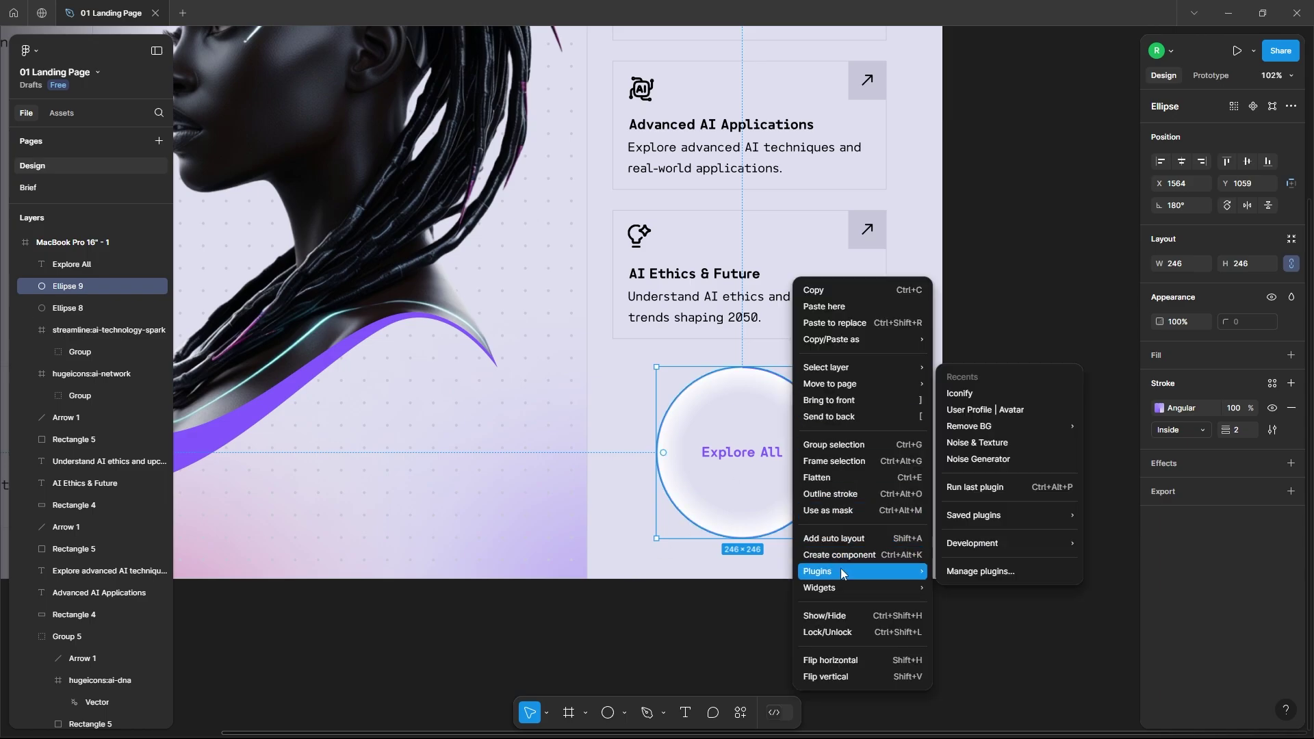
click(837, 662)
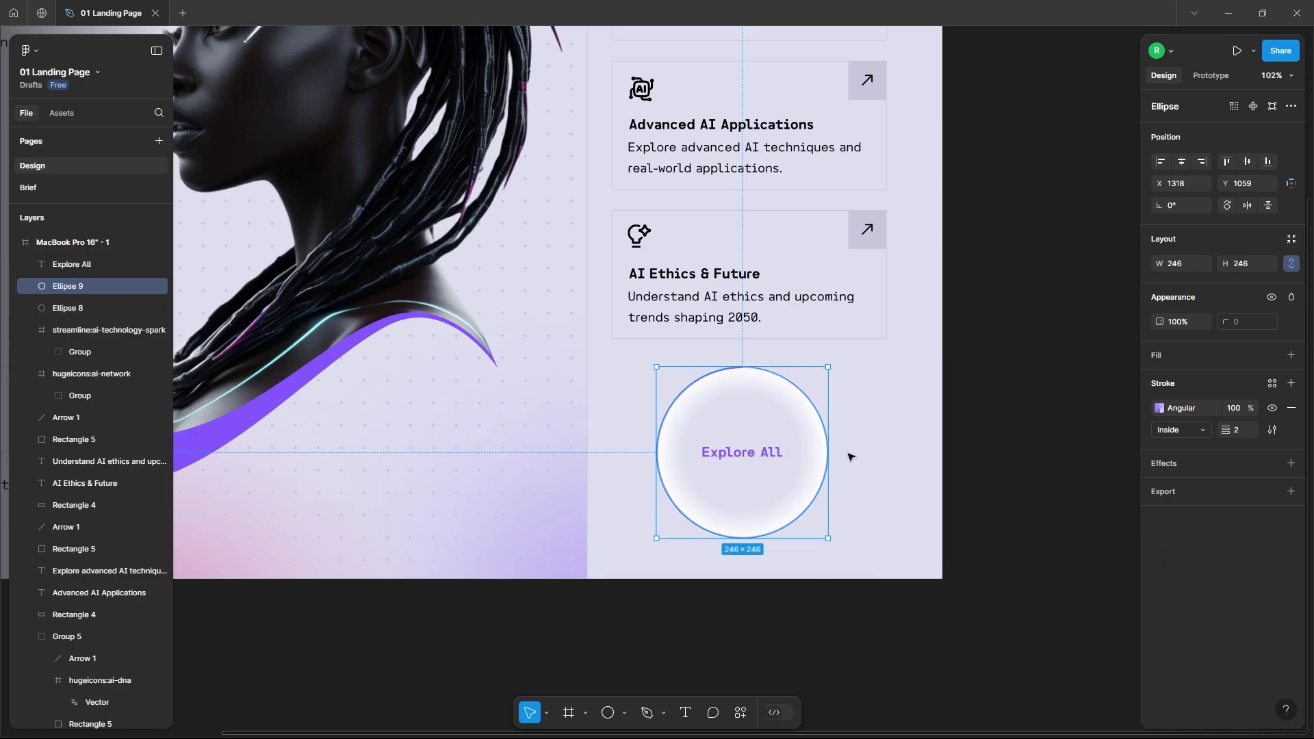
Group the circle, ring and "Explore All" label, and shift the group to center it beneath the feature cards
drag(899, 369, 638, 536)
key(ctrl+g)
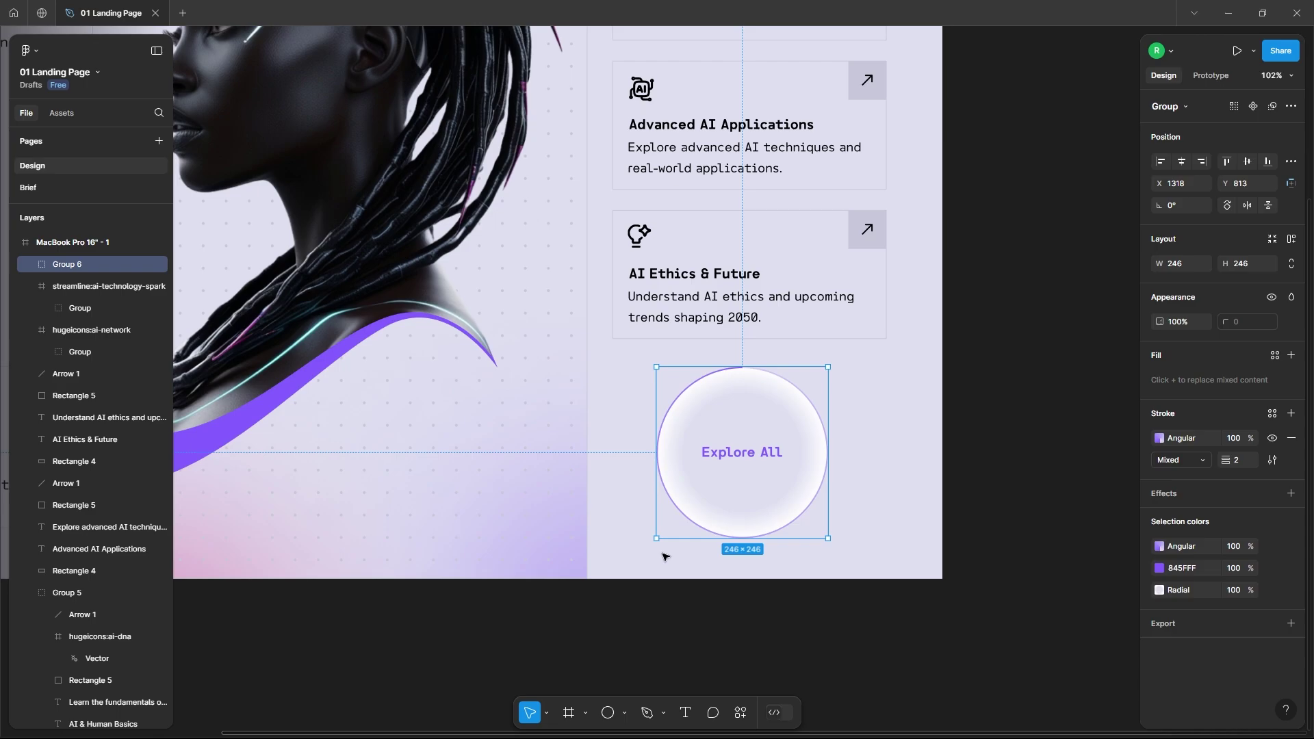
drag(763, 486, 799, 455)
click(983, 563)
scroll(994, 557, up, 3)
scroll(995, 554, down, 5)
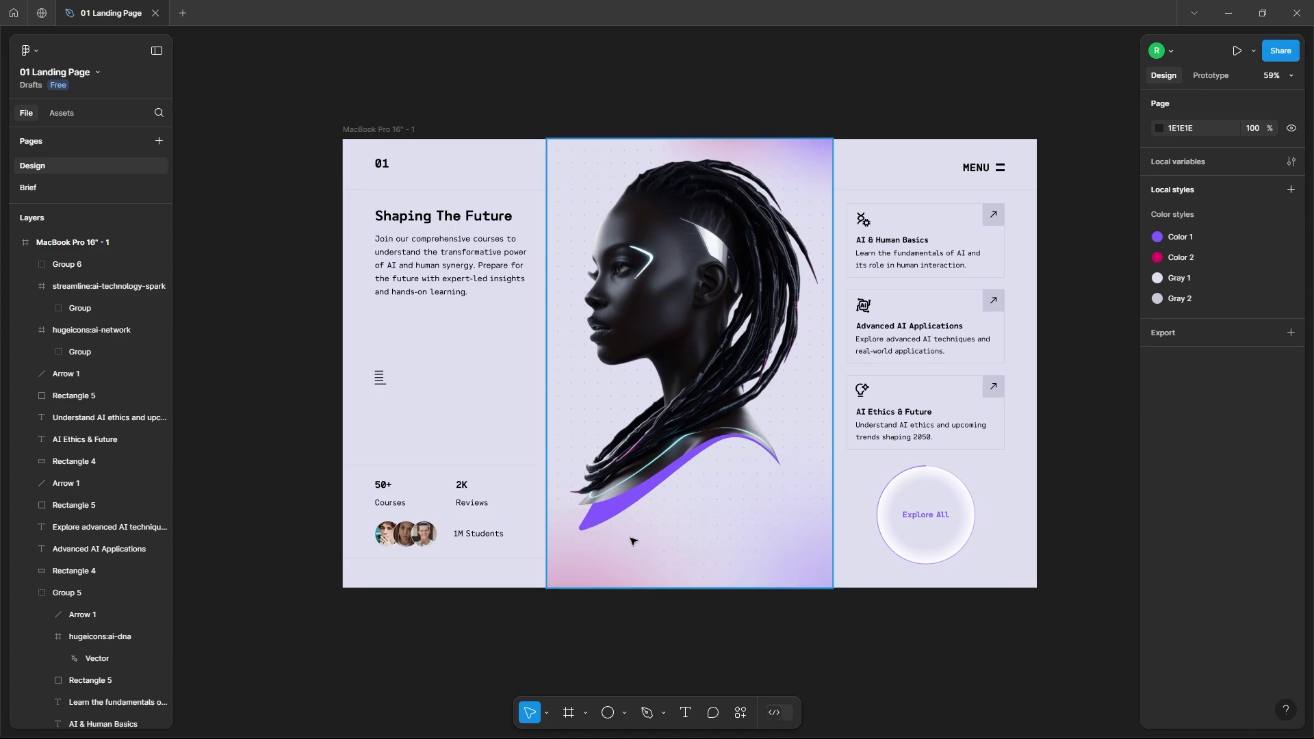
Draw a rectangle below the portrait in the middle panel and set its size to 306 × 60
click(625, 712)
click(623, 574)
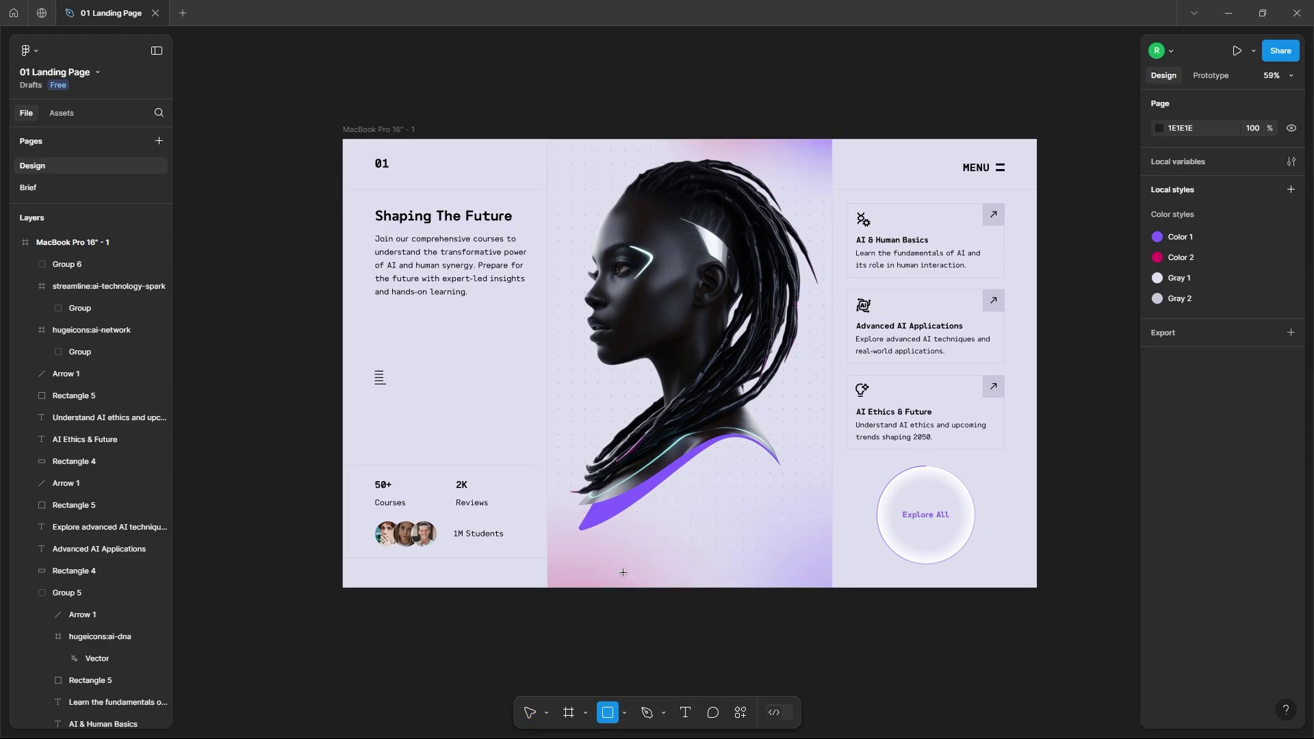
drag(610, 542, 763, 565)
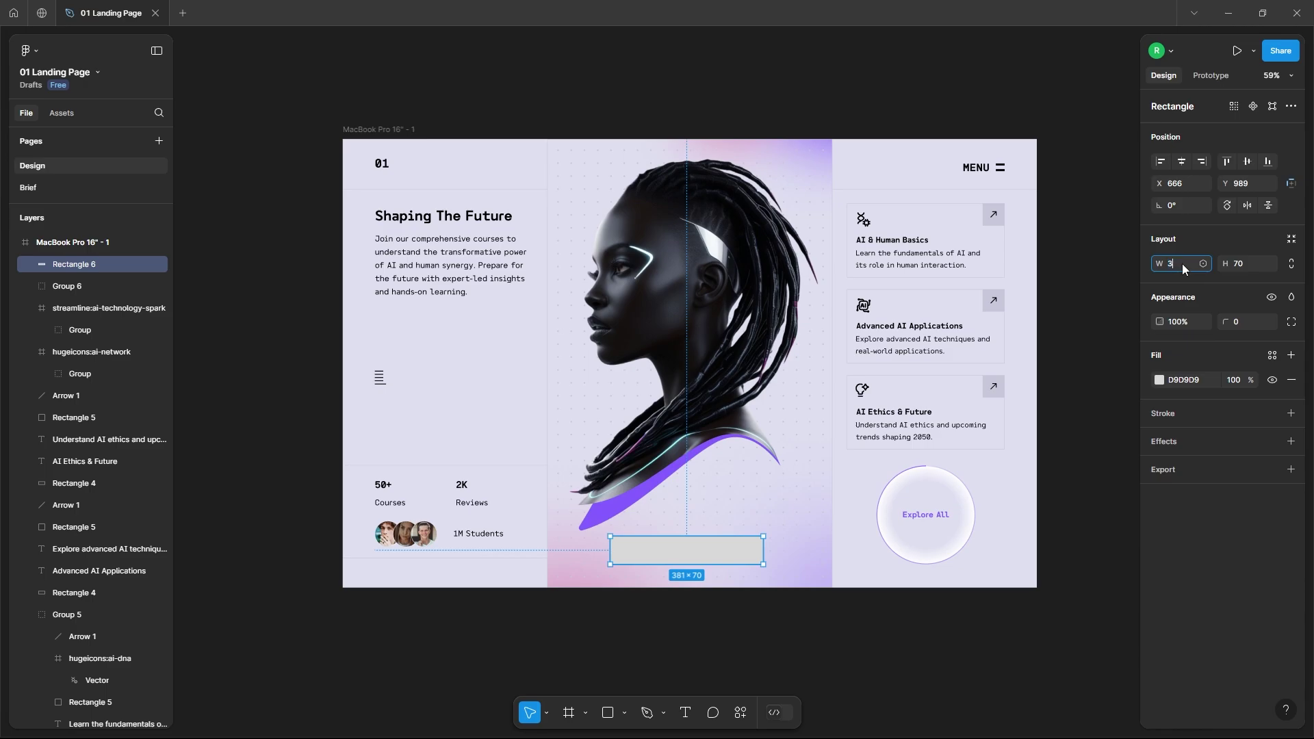
key(Return)
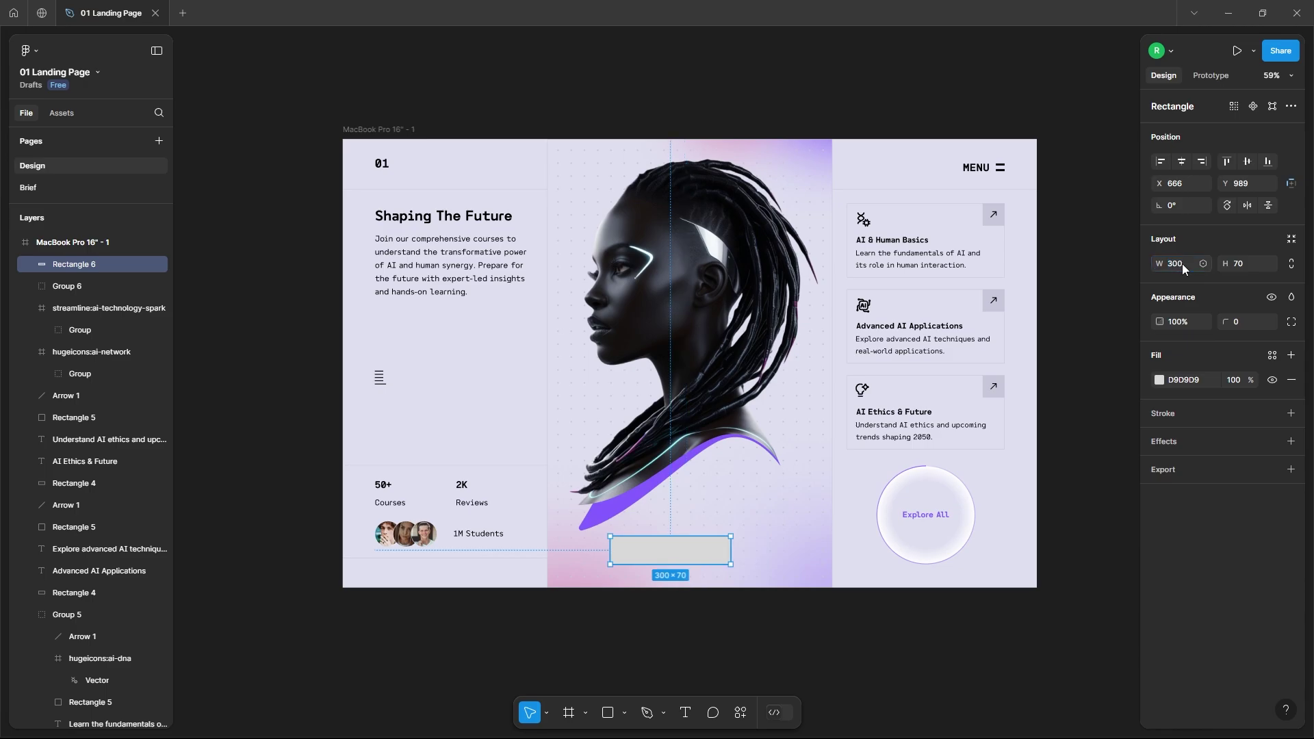
key(Up)
key(Up)
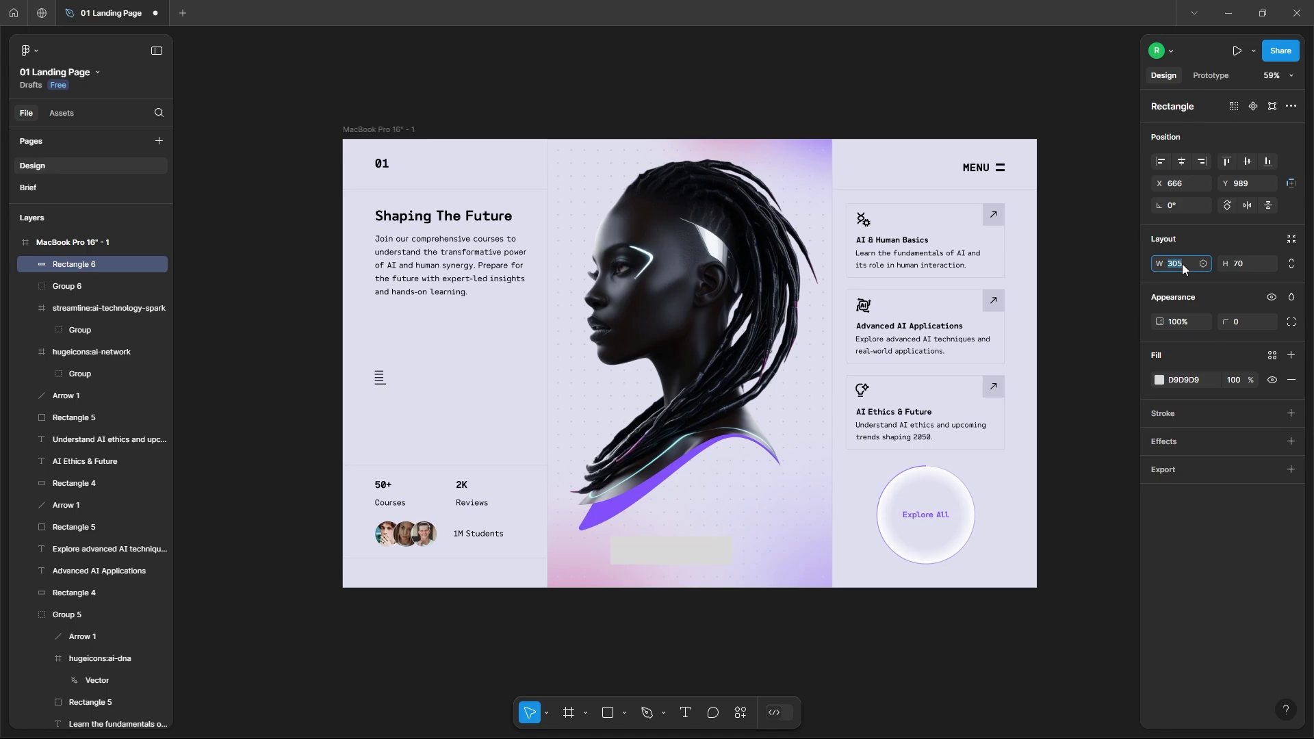
click(1247, 261)
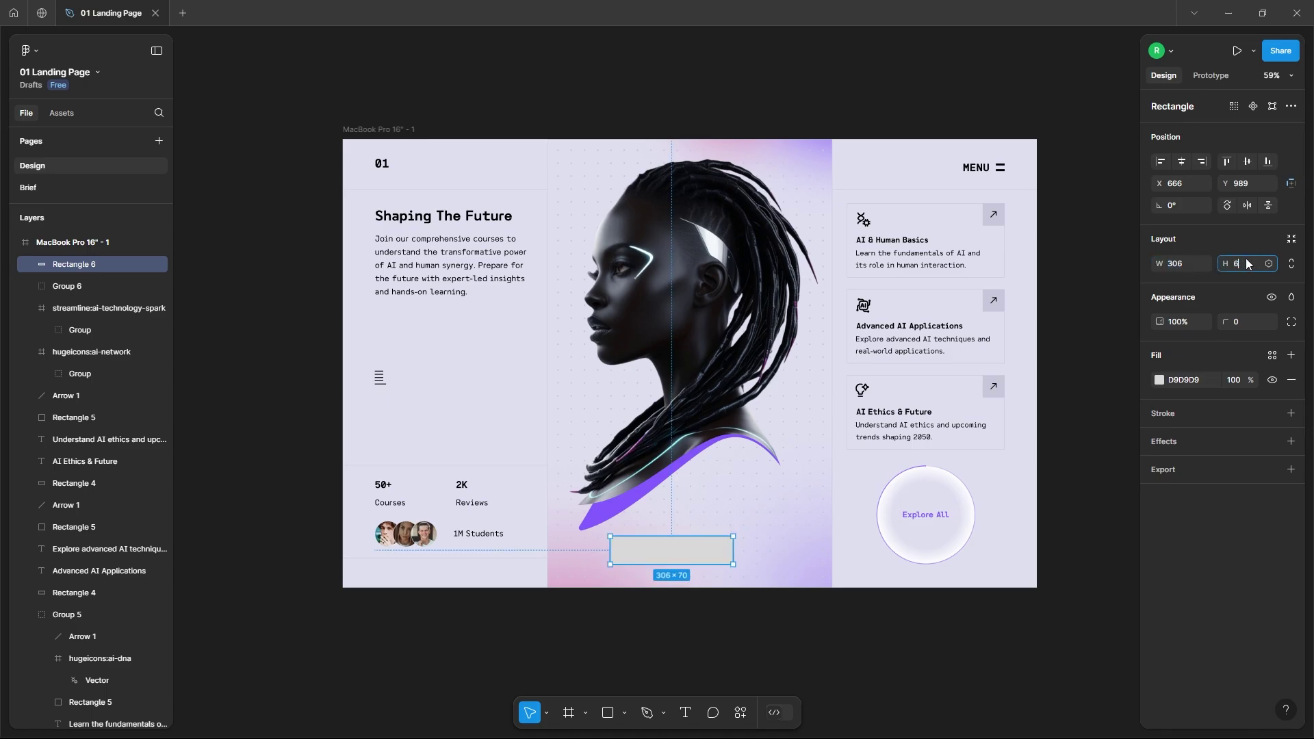
text(60)
key(Return)
Fill the rectangle with black 000000 and round its corners to a radius of 30
click(1159, 380)
drag(1027, 506, 941, 646)
click(901, 617)
scroll(642, 499, up, 5)
click(643, 499)
scroll(547, 502, up, 5)
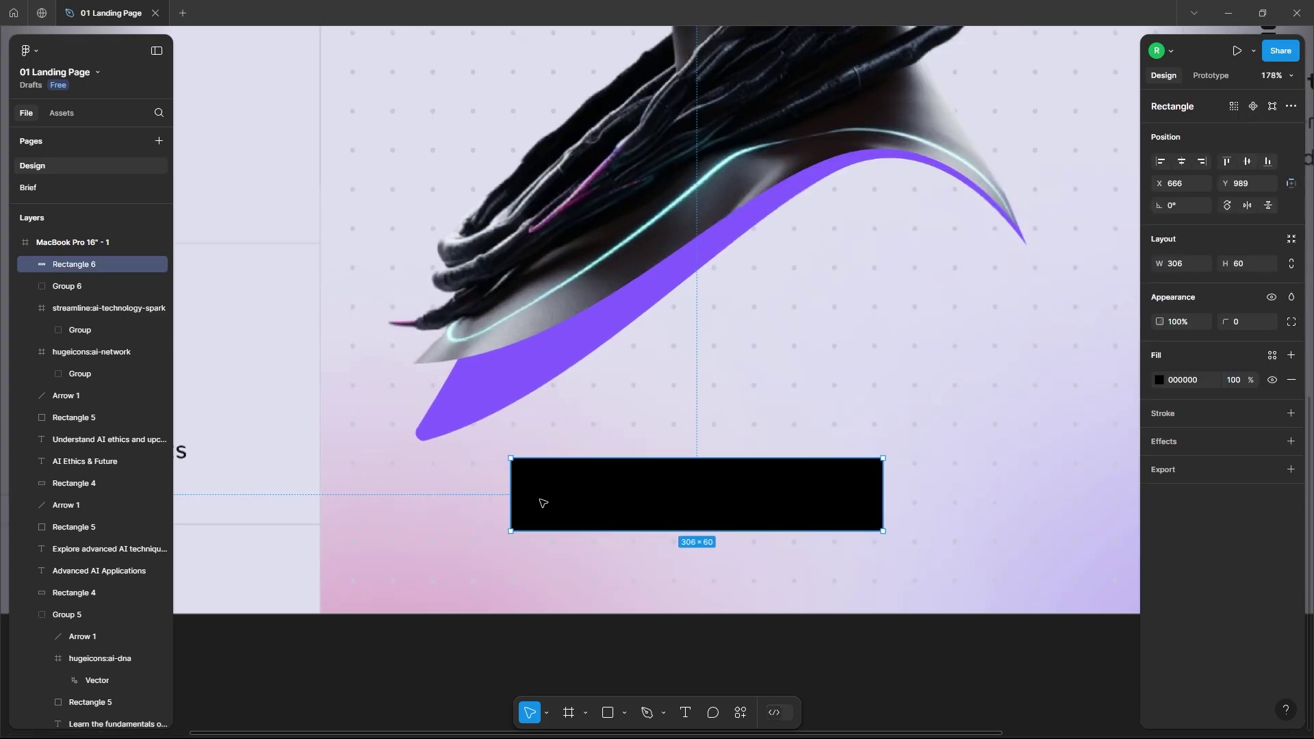
drag(500, 453, 648, 545)
scroll(648, 546, down, 5)
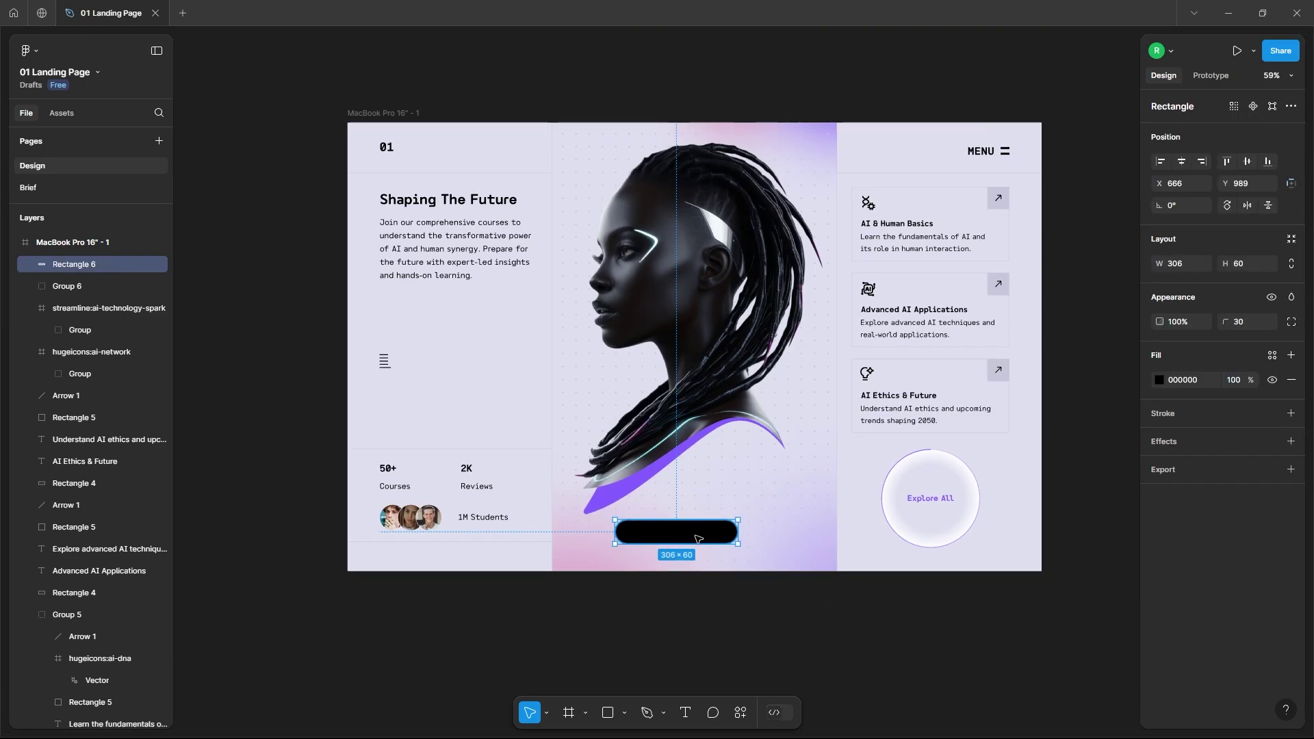
Move the black pill to X 711, Y 984, centered horizontally in the portrait panel
click(725, 601)
scroll(713, 502, up, 3)
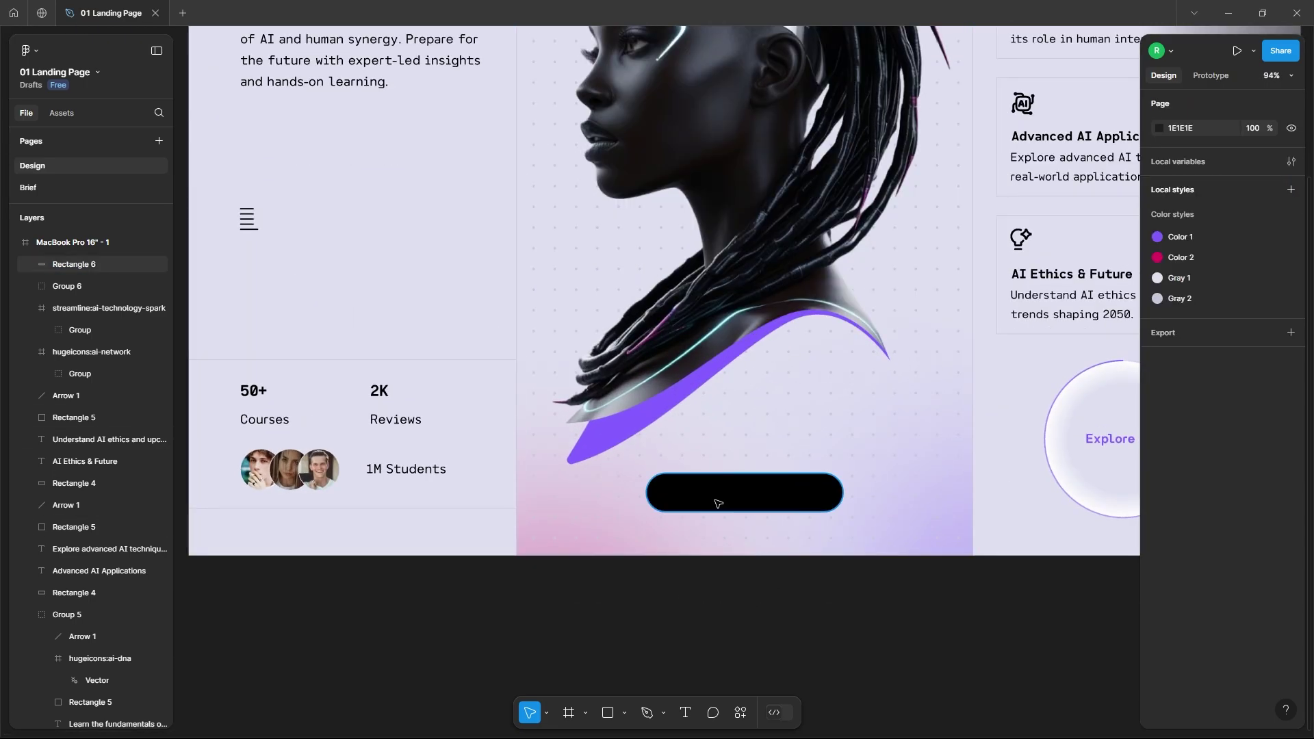
drag(690, 499, 719, 503)
scroll(657, 520, down, 3)
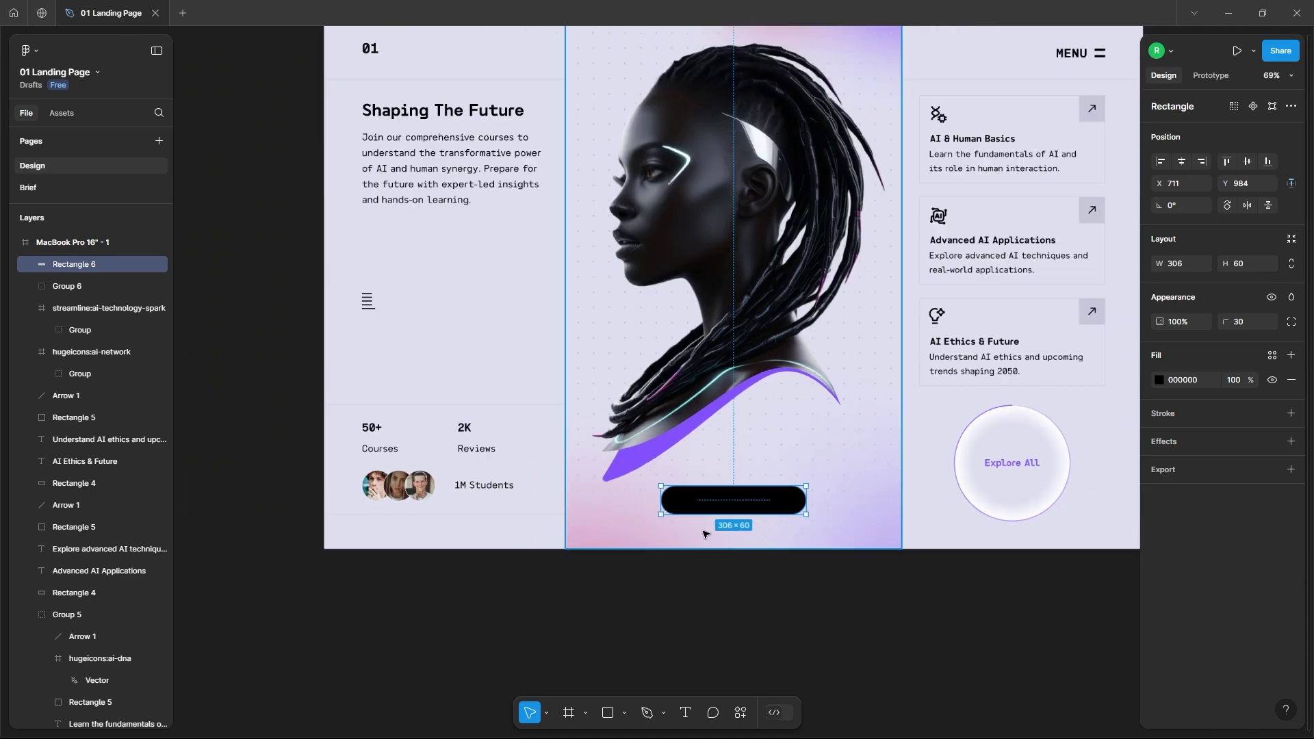
click(751, 576)
scroll(751, 575, up, 2)
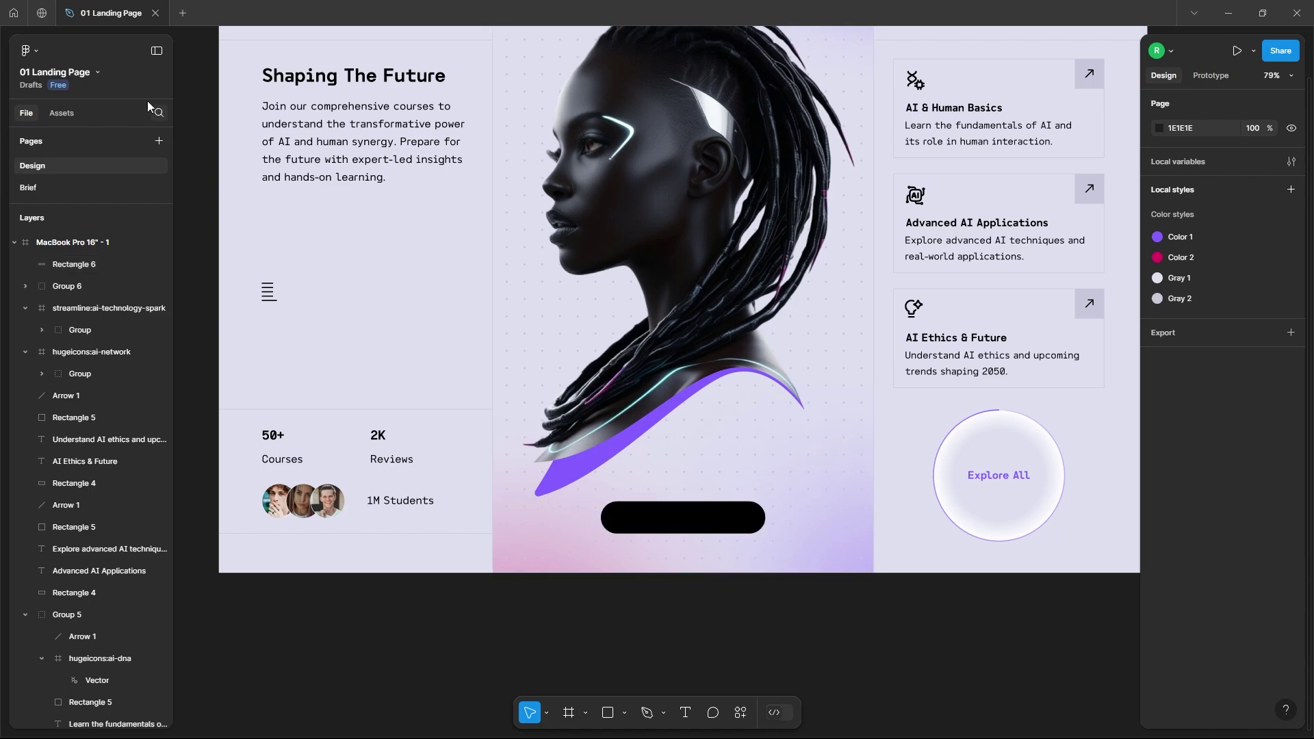
Search Figma Community for "social icons" and open the black-and-white "Social icons" pack as a design file
click(40, 12)
click(617, 219)
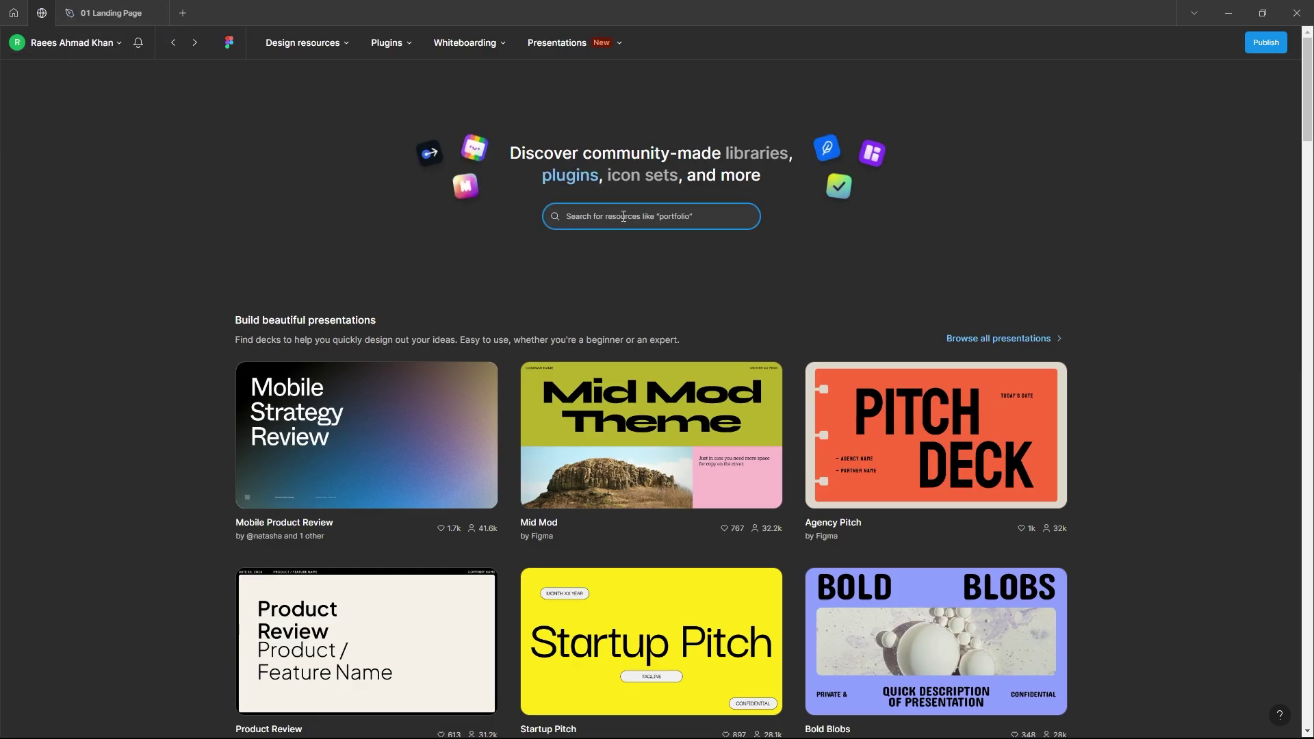
text(social icons)
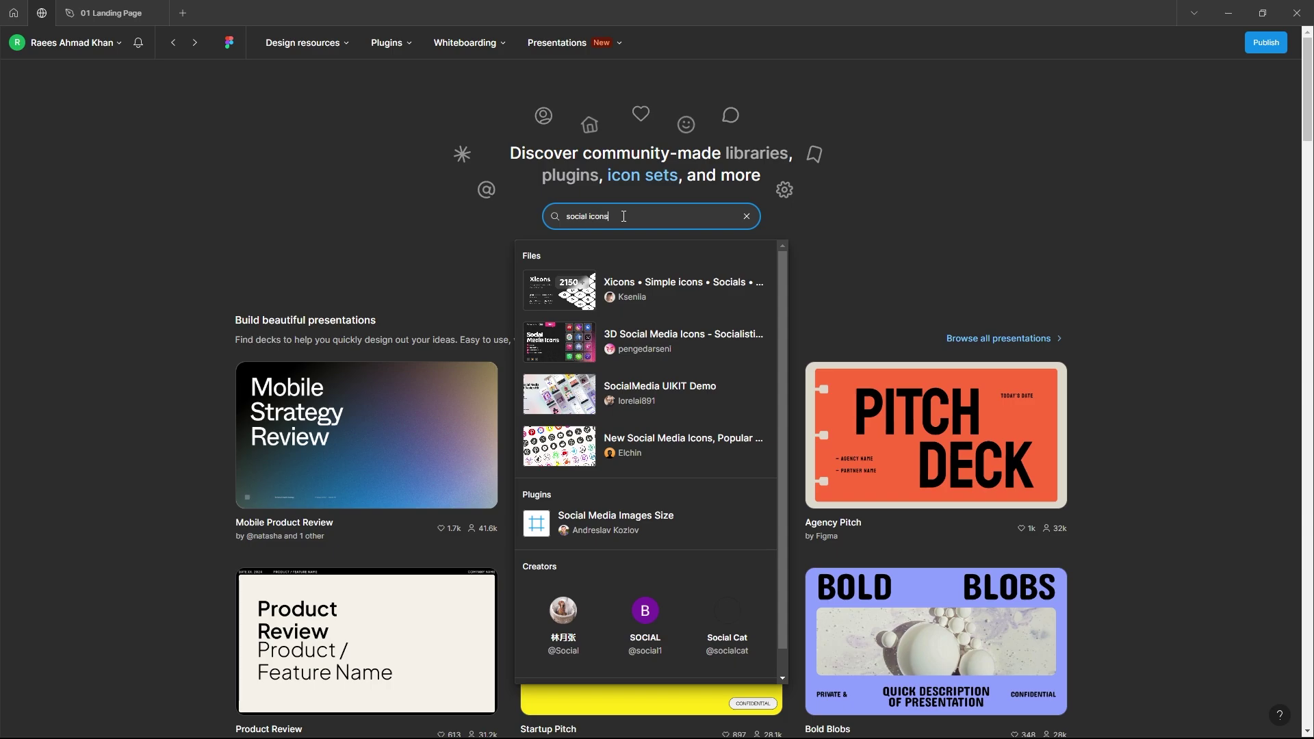
key(Return)
scroll(547, 367, down, 3)
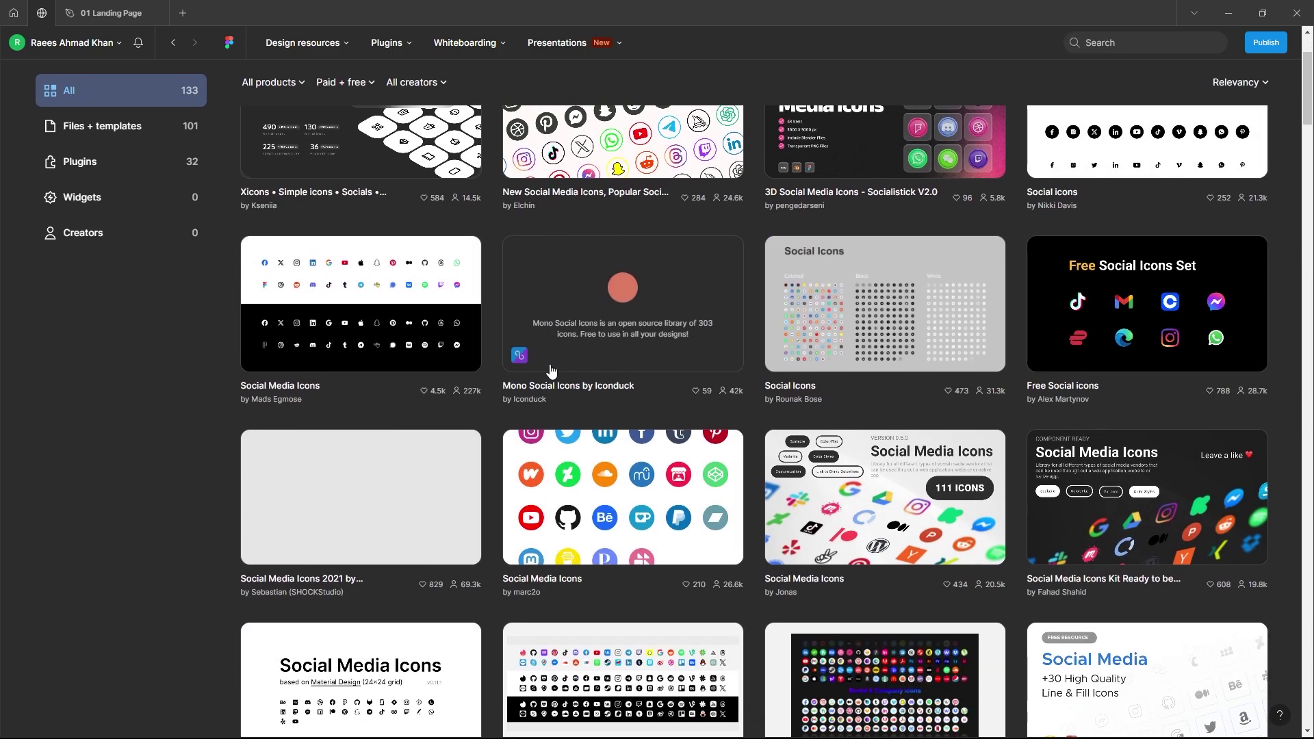
scroll(927, 383, up, 2)
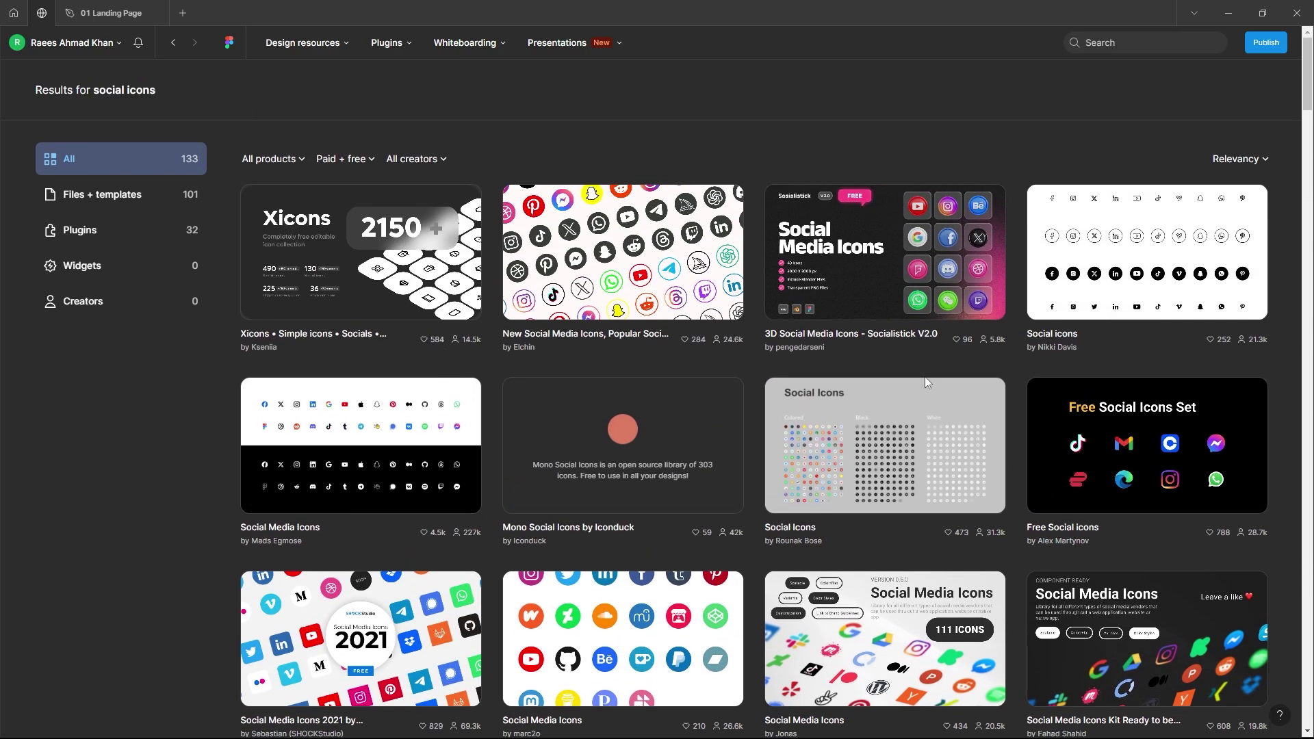
click(1124, 294)
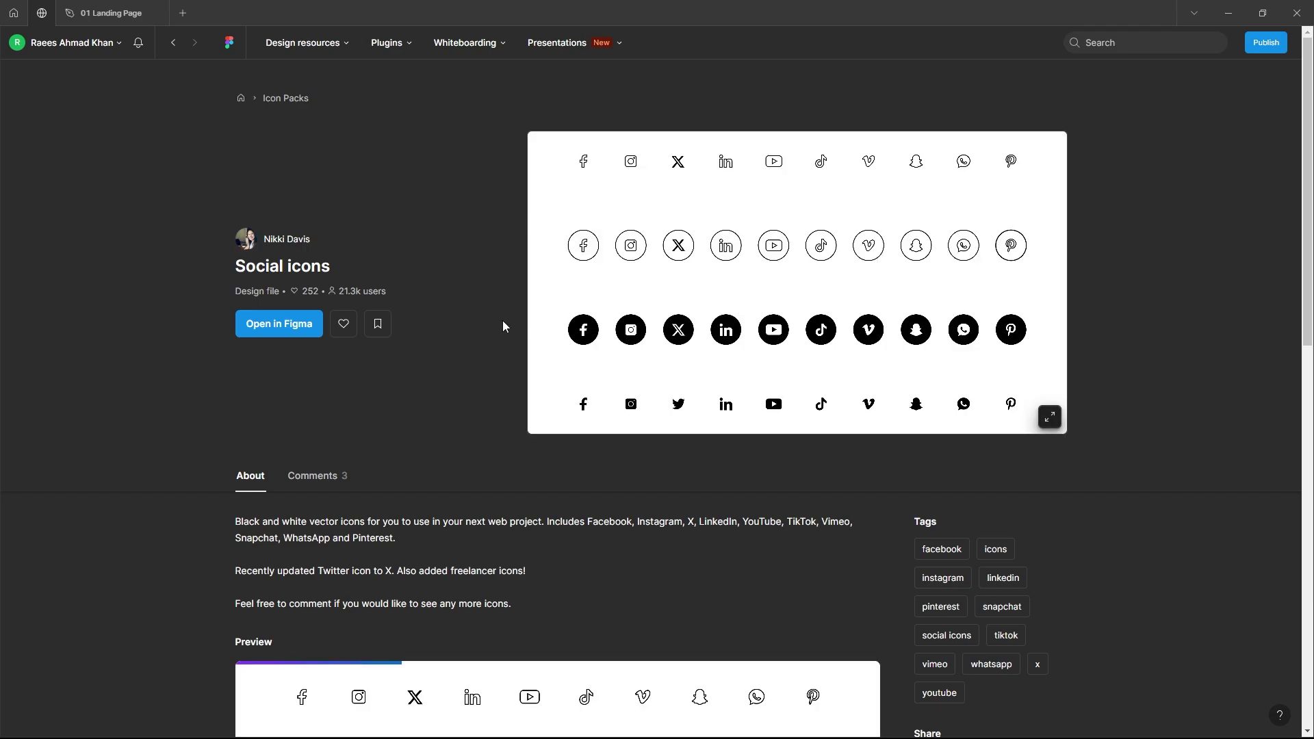
click(306, 326)
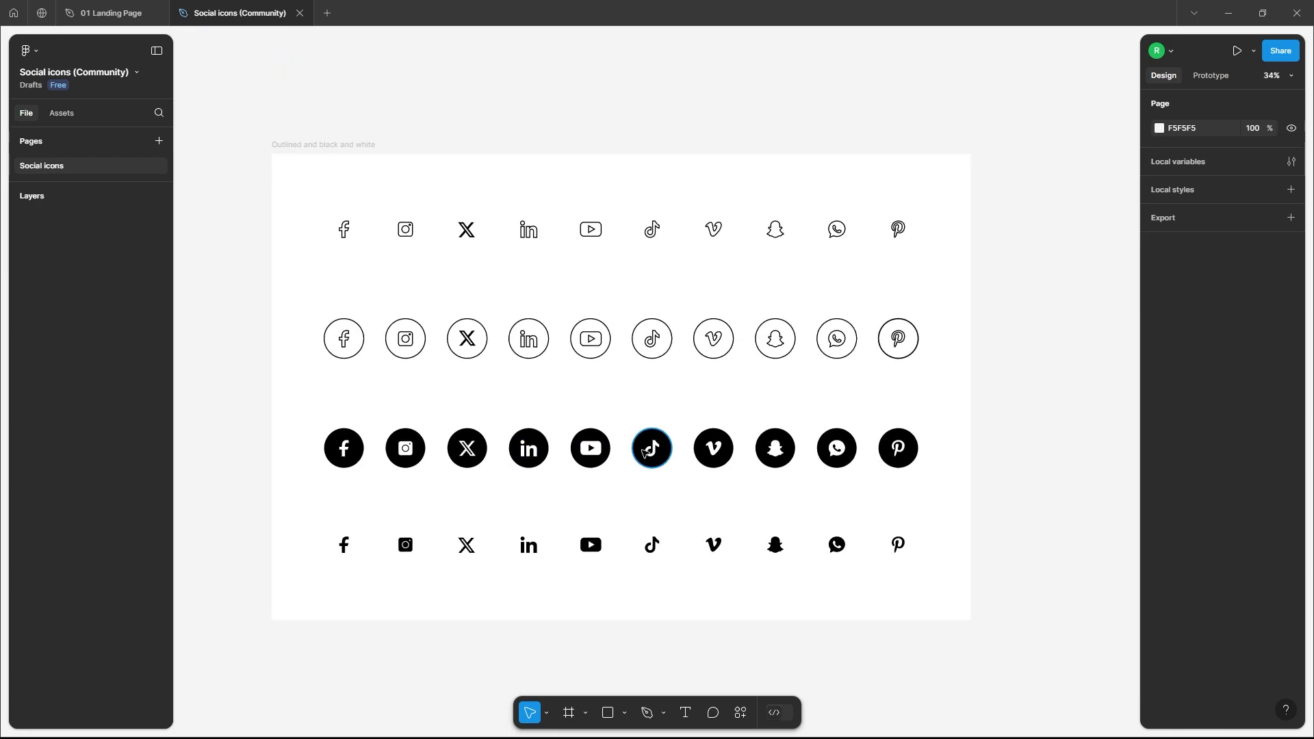
Copy the row of solid black circular social icons into the 01 Landing Page file, placing it below the landing page frame
drag(228, 408, 903, 493)
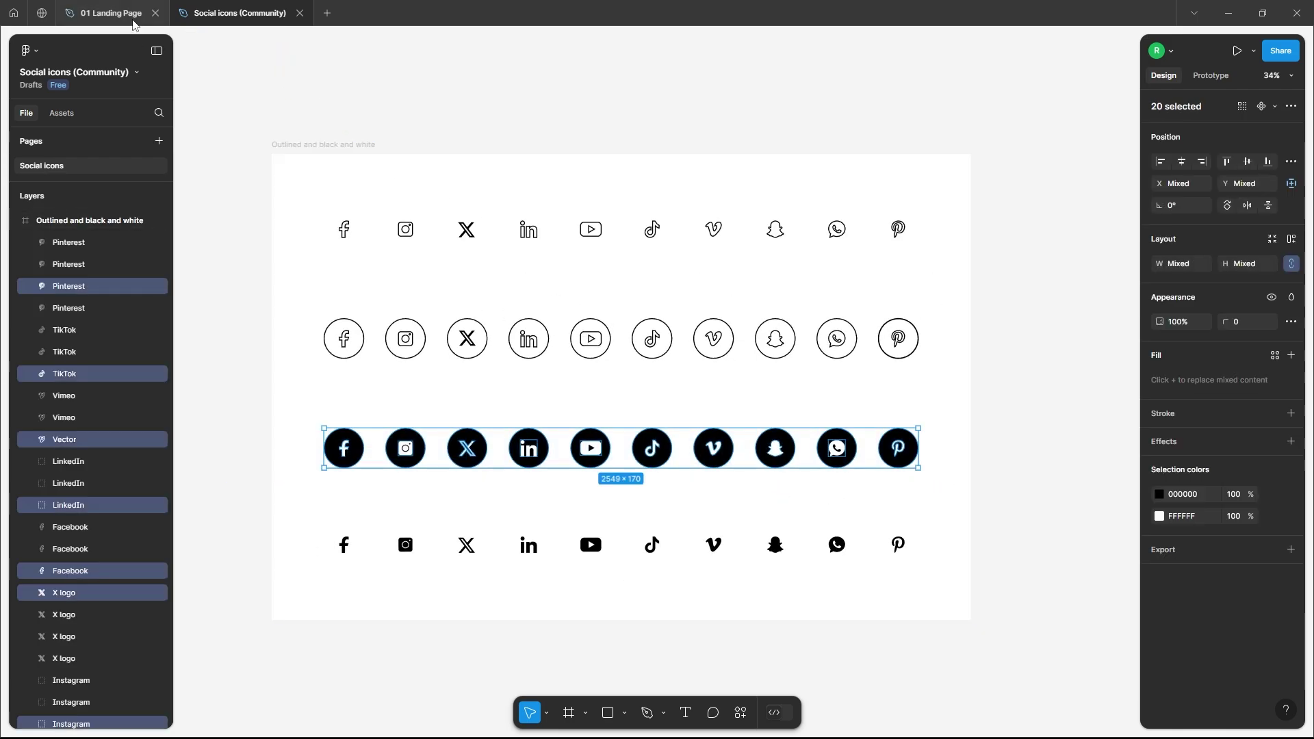
click(133, 22)
scroll(698, 461, down, 5)
key(ctrl+v)
scroll(696, 431, down, 3)
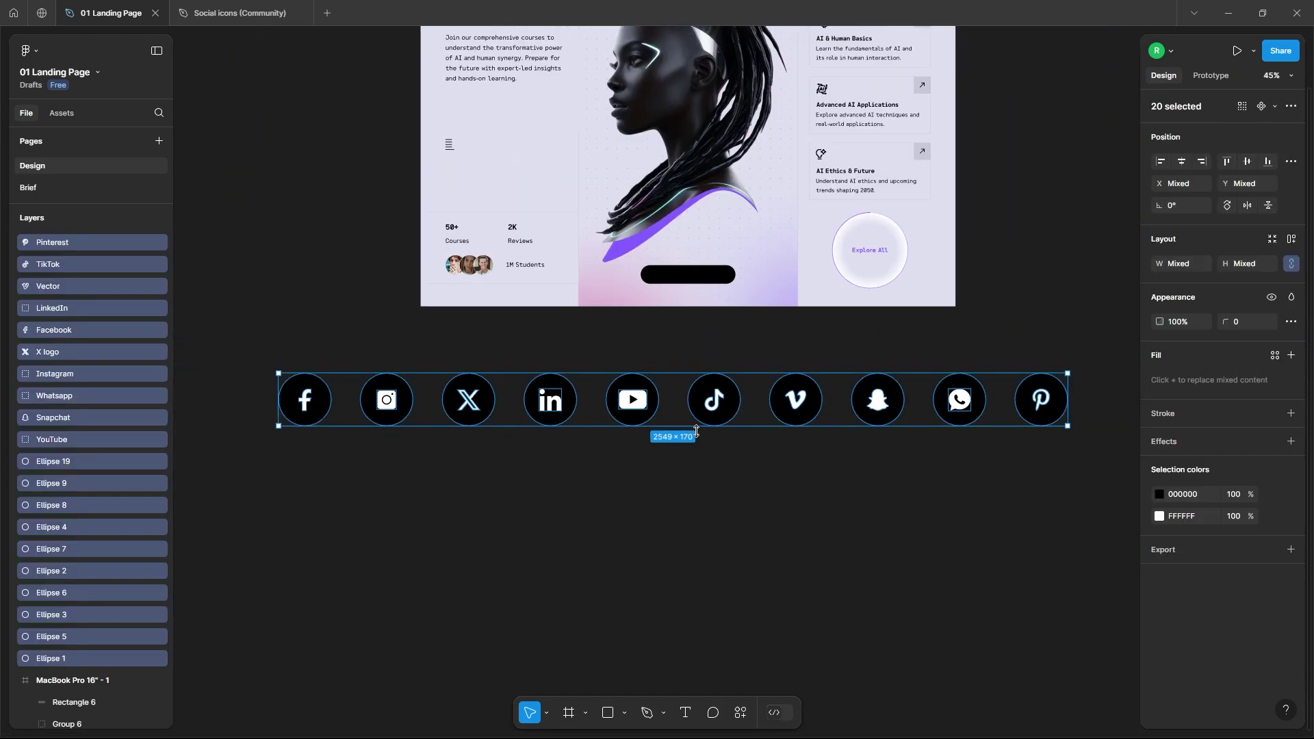
drag(731, 419, 746, 449)
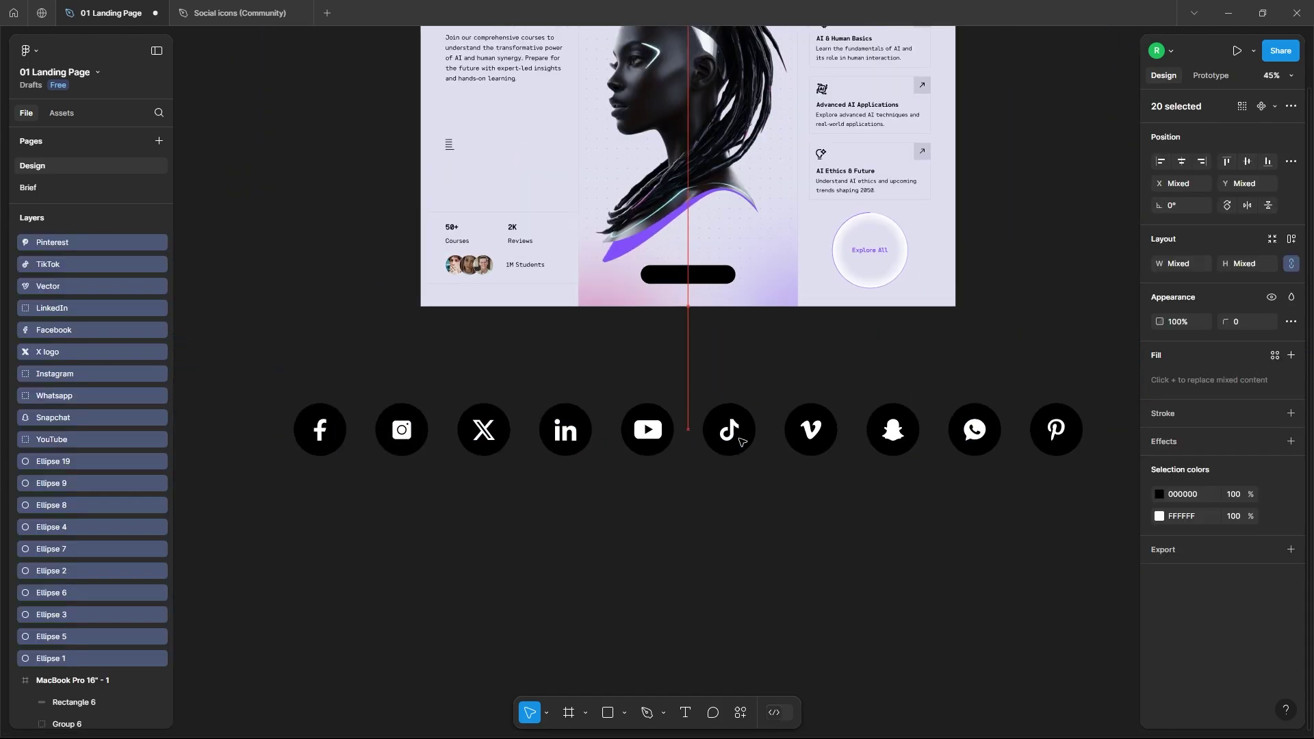
Recolor the social icons so the circles are white FFFFFF and the logos are black 000000
click(1160, 518)
drag(1056, 500, 870, 312)
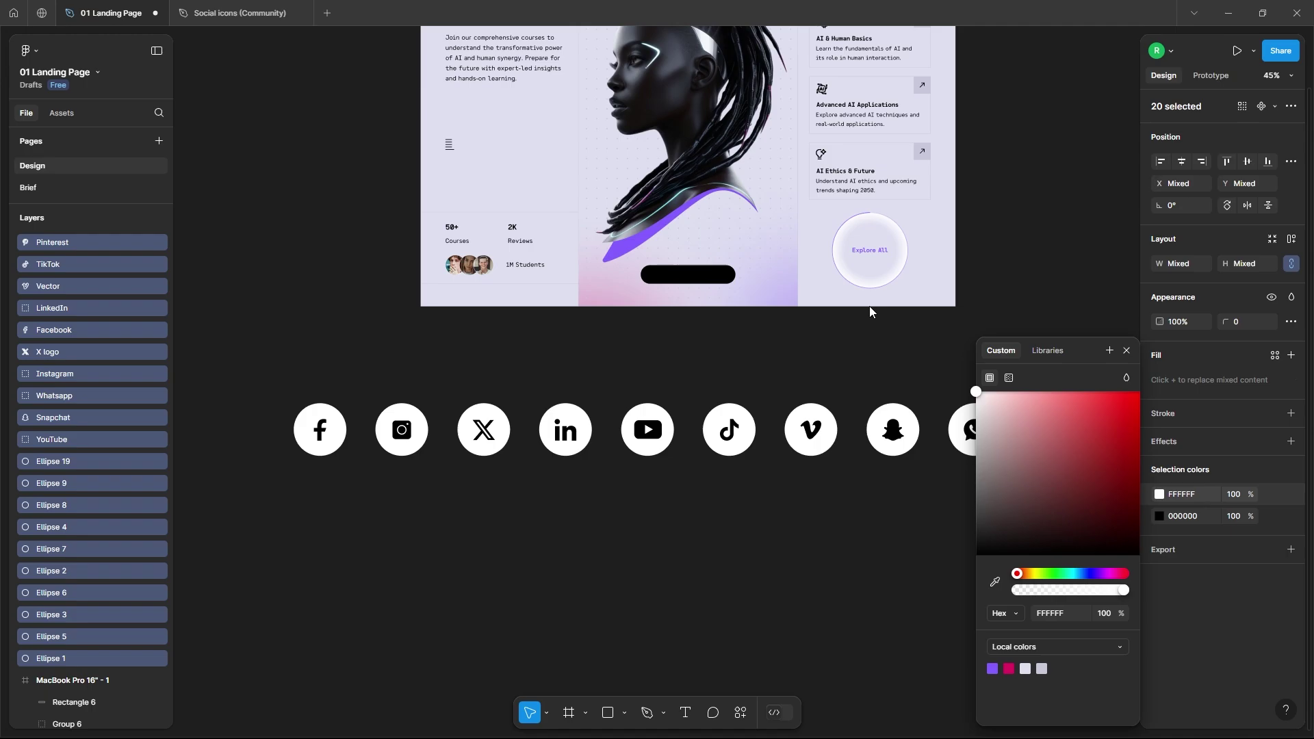
scroll(579, 505, down, 3)
scroll(890, 560, up, 1)
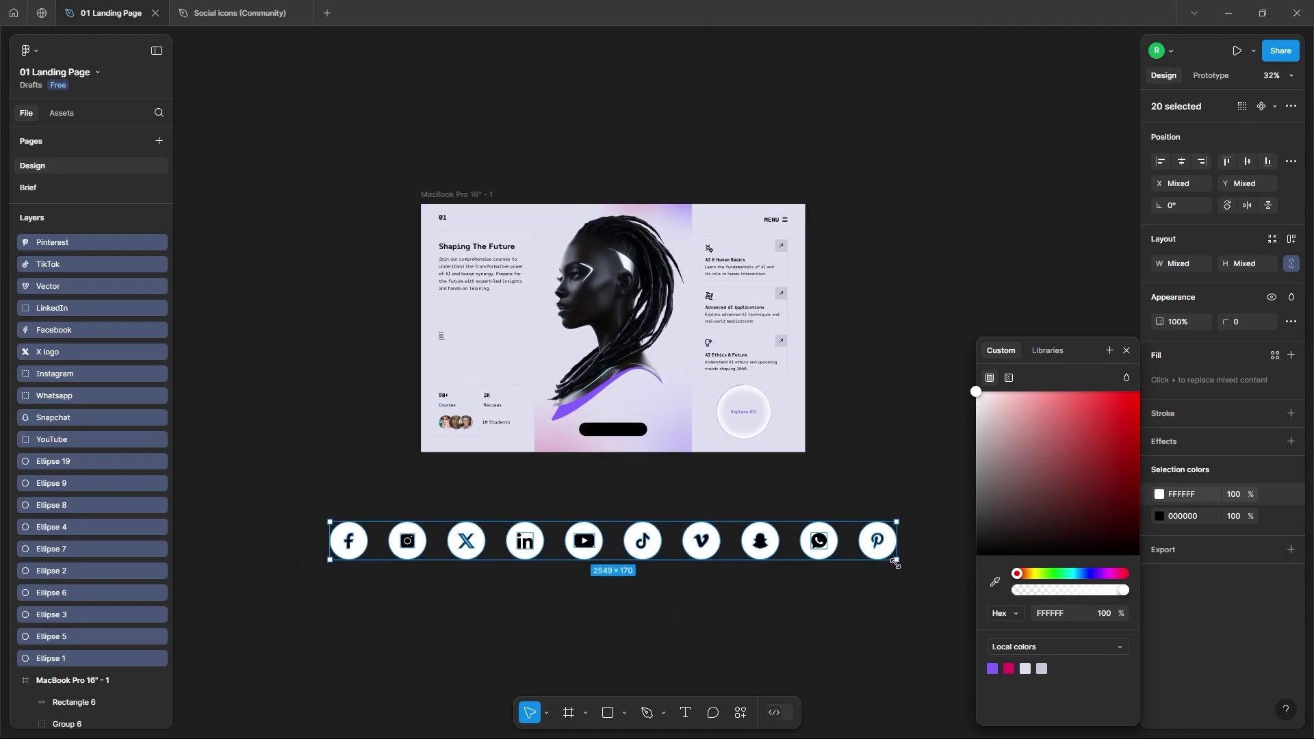
Scale the social icon row down to 40 high, group it and place it over the black pill, starting inside the pill's left end
drag(896, 563, 626, 434)
scroll(626, 434, up, 5)
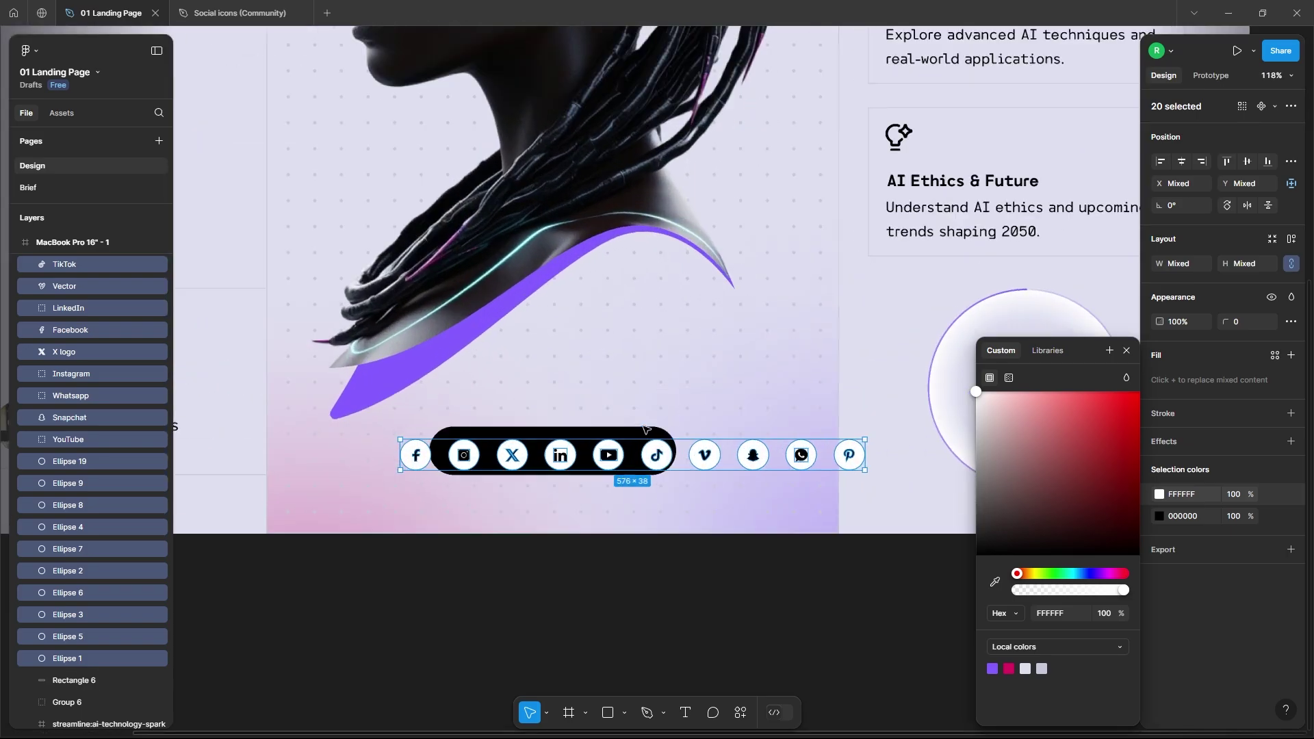
key(ctrl+g)
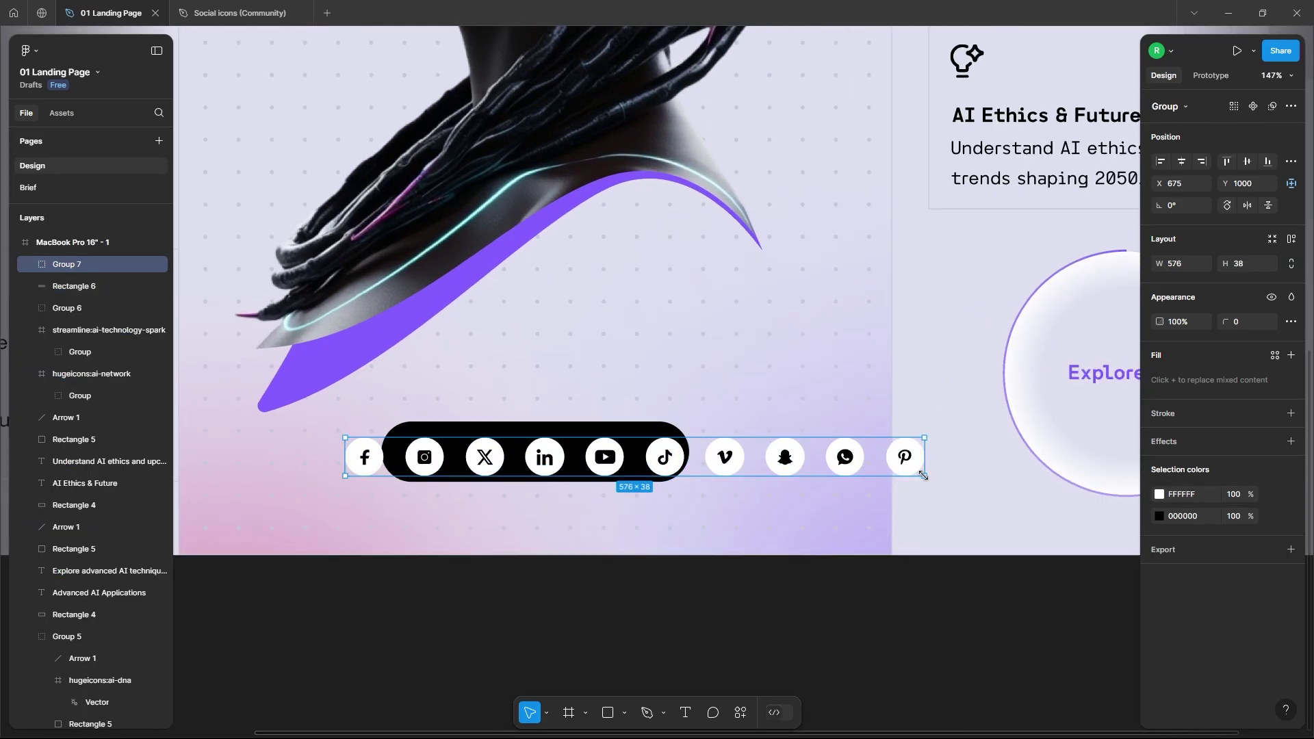
drag(925, 476, 954, 478)
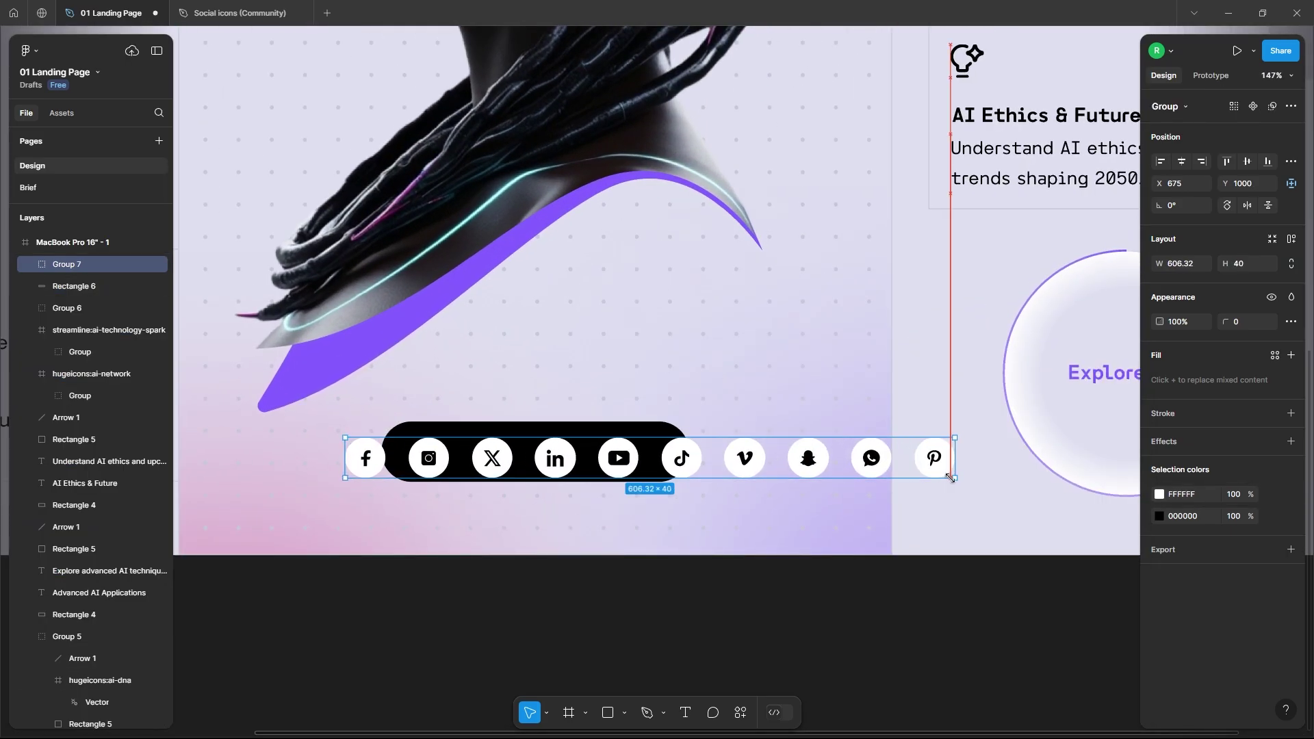
drag(617, 465, 674, 459)
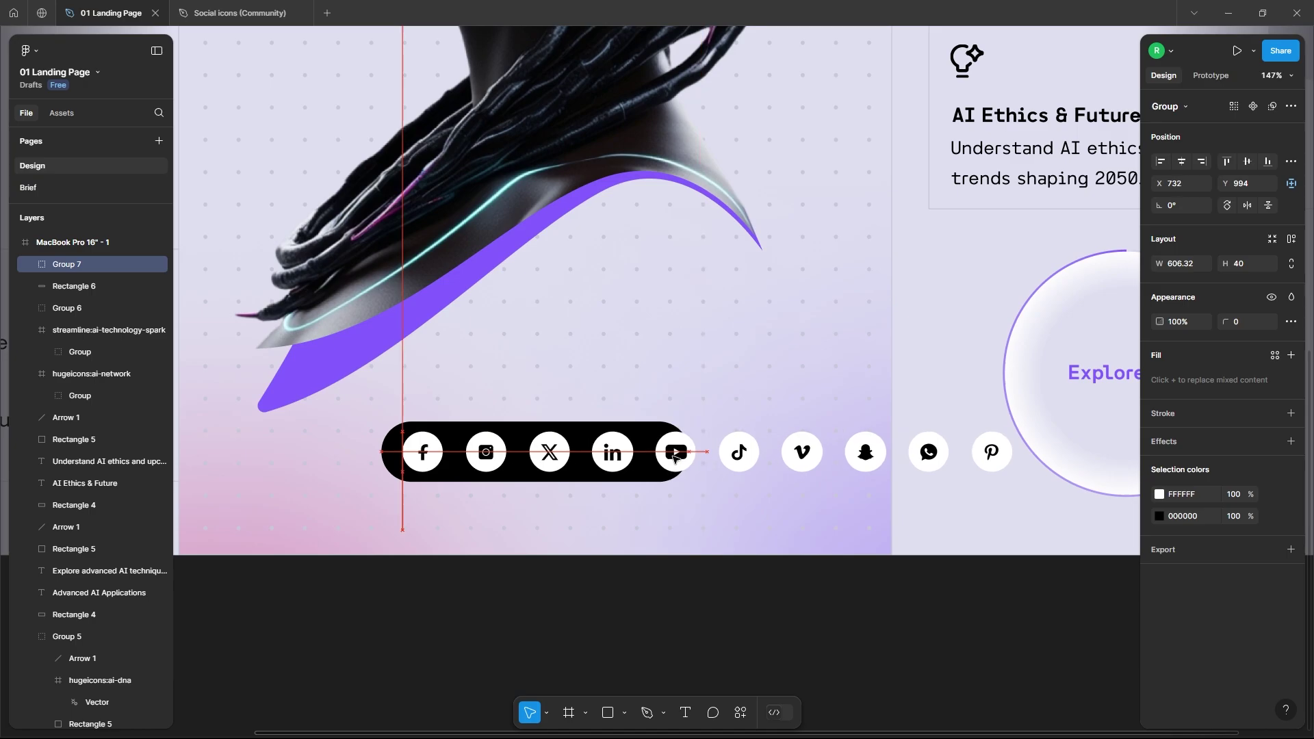
Move the social icon row off the pill onto the empty canvas below the landing page frame and ungroup it
scroll(674, 459, down, 3)
click(914, 460)
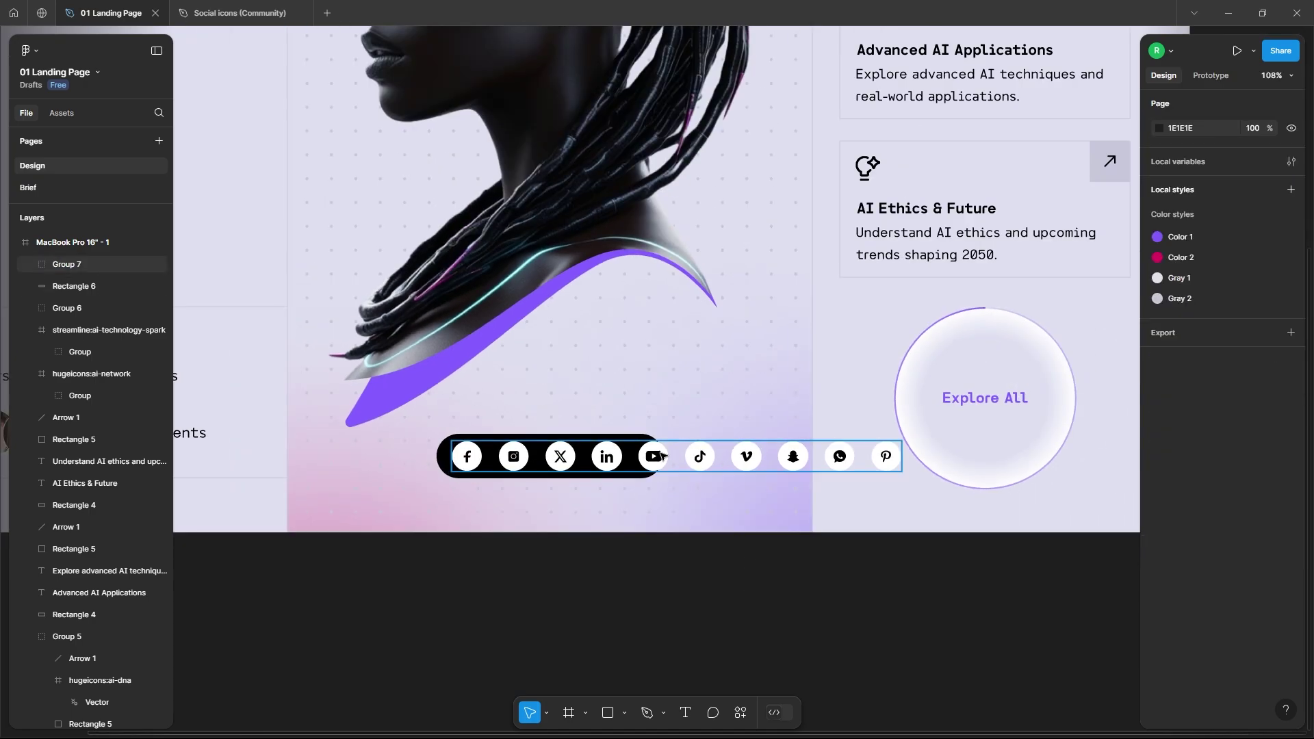
click(889, 457)
drag(901, 459, 948, 455)
drag(738, 479, 739, 581)
right_click(739, 581)
click(767, 445)
click(681, 581)
Remove the Pinterest icon and group each remaining social logo with its own white circle
drag(546, 560, 582, 601)
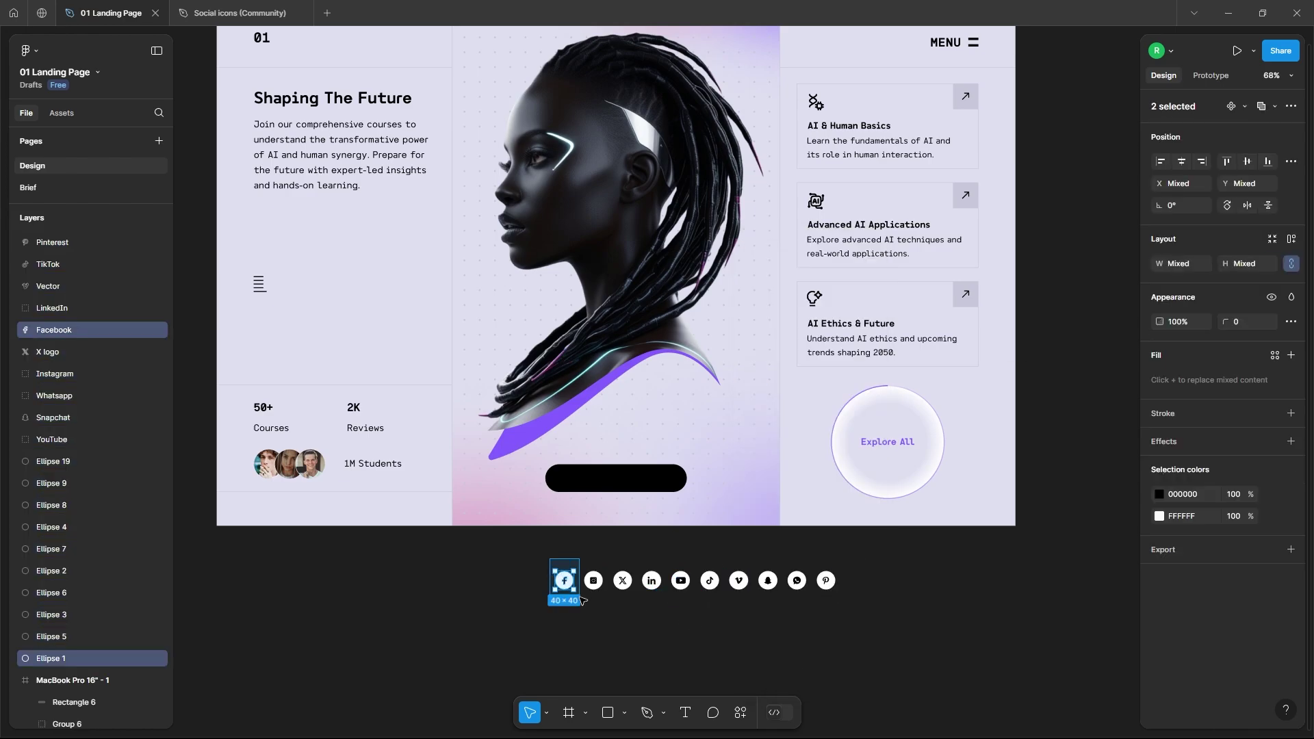
key(ctrl+g)
drag(605, 557, 590, 592)
key(ctrl+g)
drag(632, 551, 791, 600)
key(ctrl+g)
key(ctrl+g)
key(ctrl+g)
key(ctrl+g)
key(ctrl+g)
key(ctrl+g)
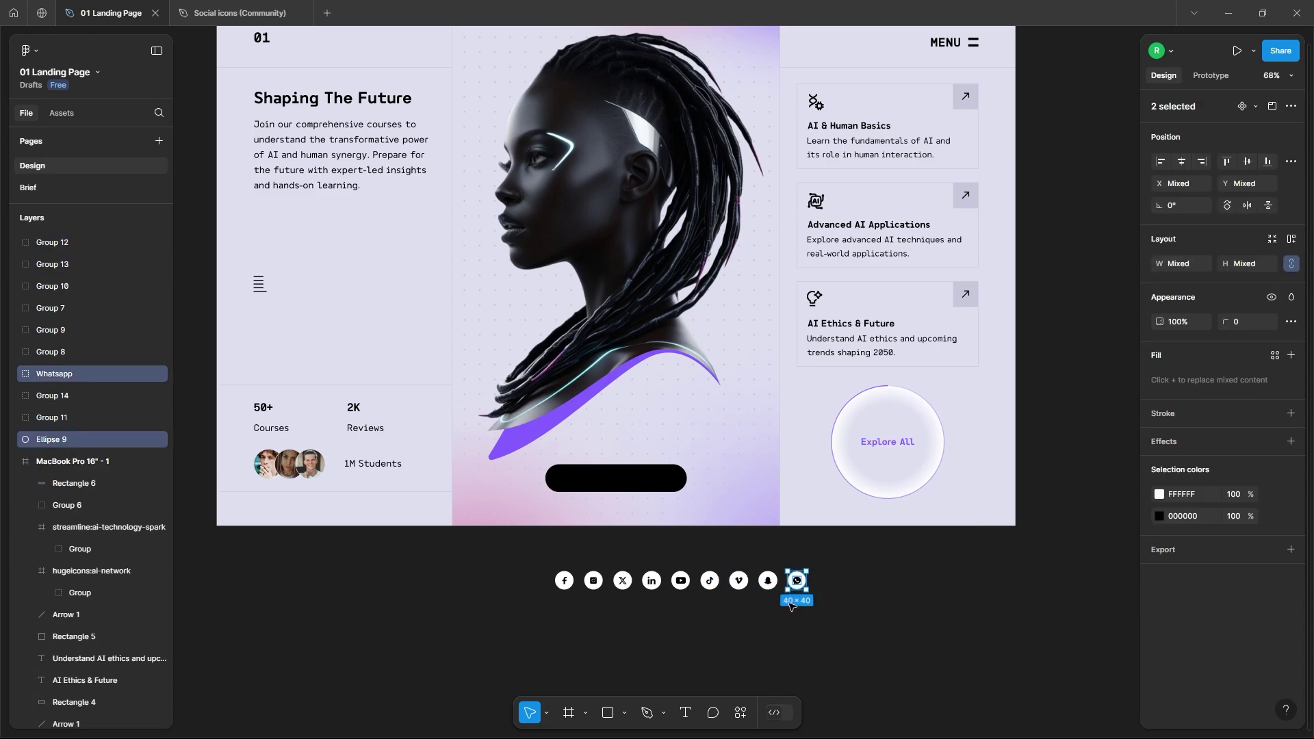
key(ctrl+g)
Delete the Vimeo and Snapchat icons and move the WhatsApp icon closer to the TikTok icon
click(746, 580)
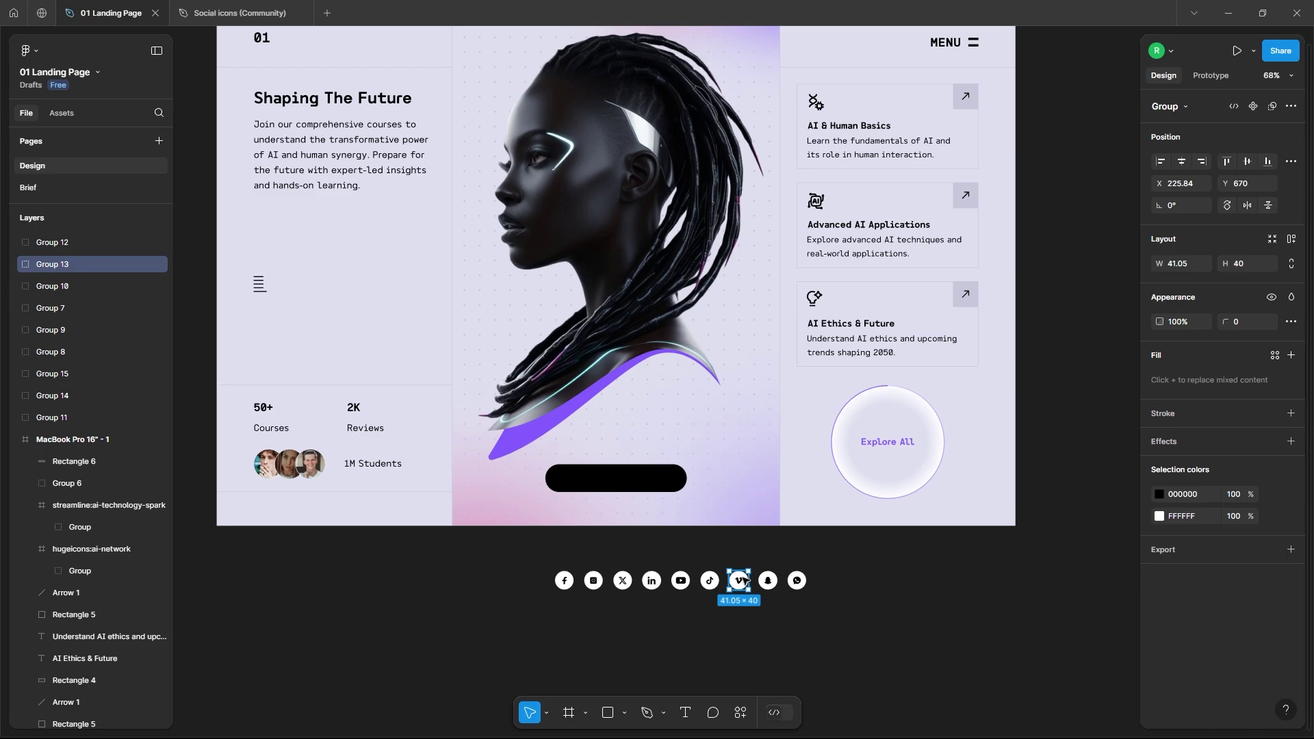
key(Delete)
scroll(745, 582, up, 5)
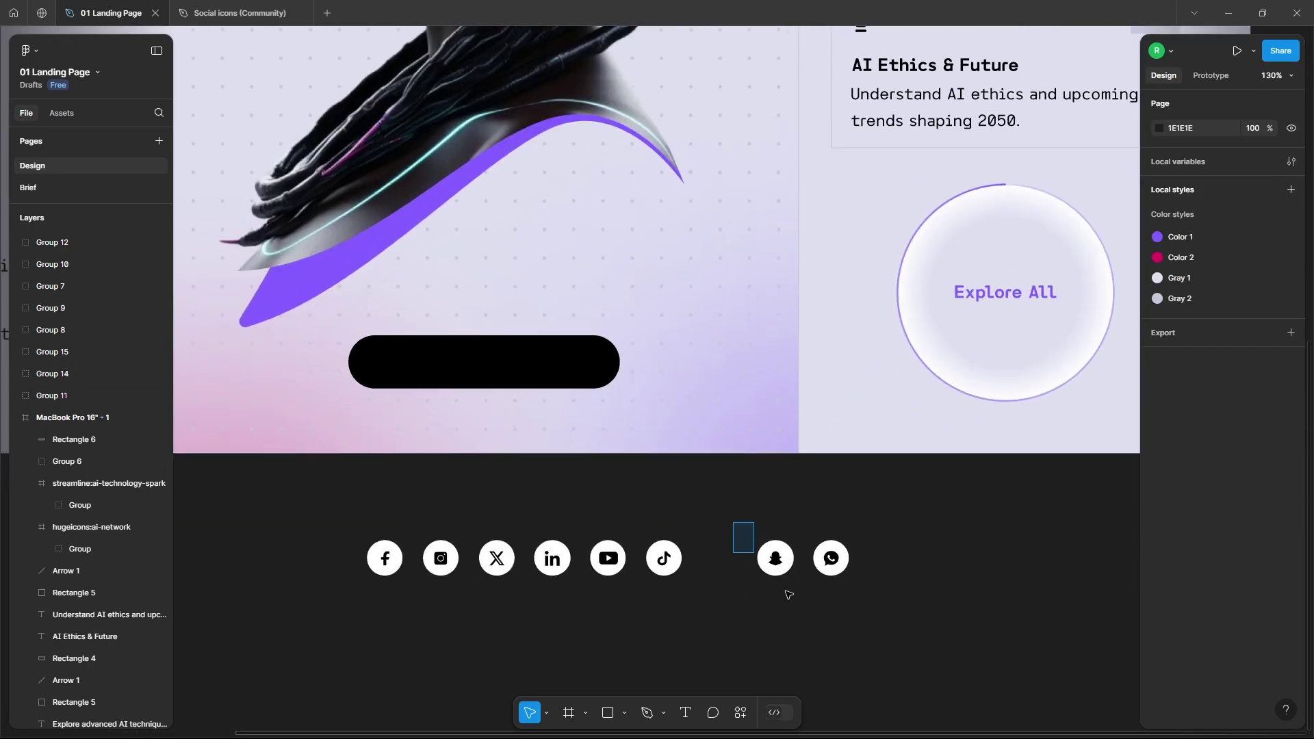
click(778, 573)
key(Delete)
click(830, 574)
drag(831, 573, 745, 576)
Distribute the seven social icons with equal horizontal spacing, group them and place the row over the black pill
drag(818, 520, 359, 593)
click(1291, 162)
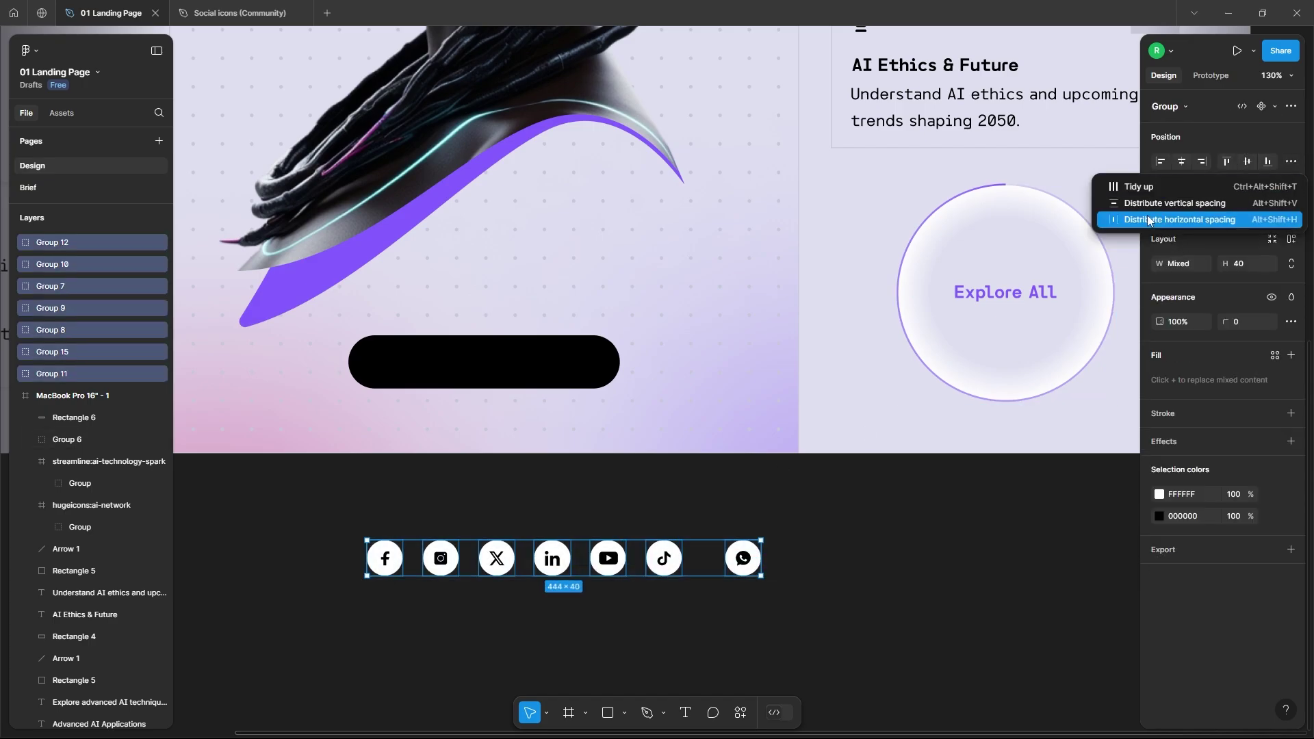
click(1178, 218)
key(ctrl+g)
drag(505, 572, 515, 375)
Move the WhatsApp icon outward, redistribute the icons horizontally at a spacing of 31, and shift the row to X 735
click(758, 376)
drag(758, 376, 780, 378)
drag(691, 394, 383, 373)
click(1291, 161)
click(1169, 220)
click(537, 508)
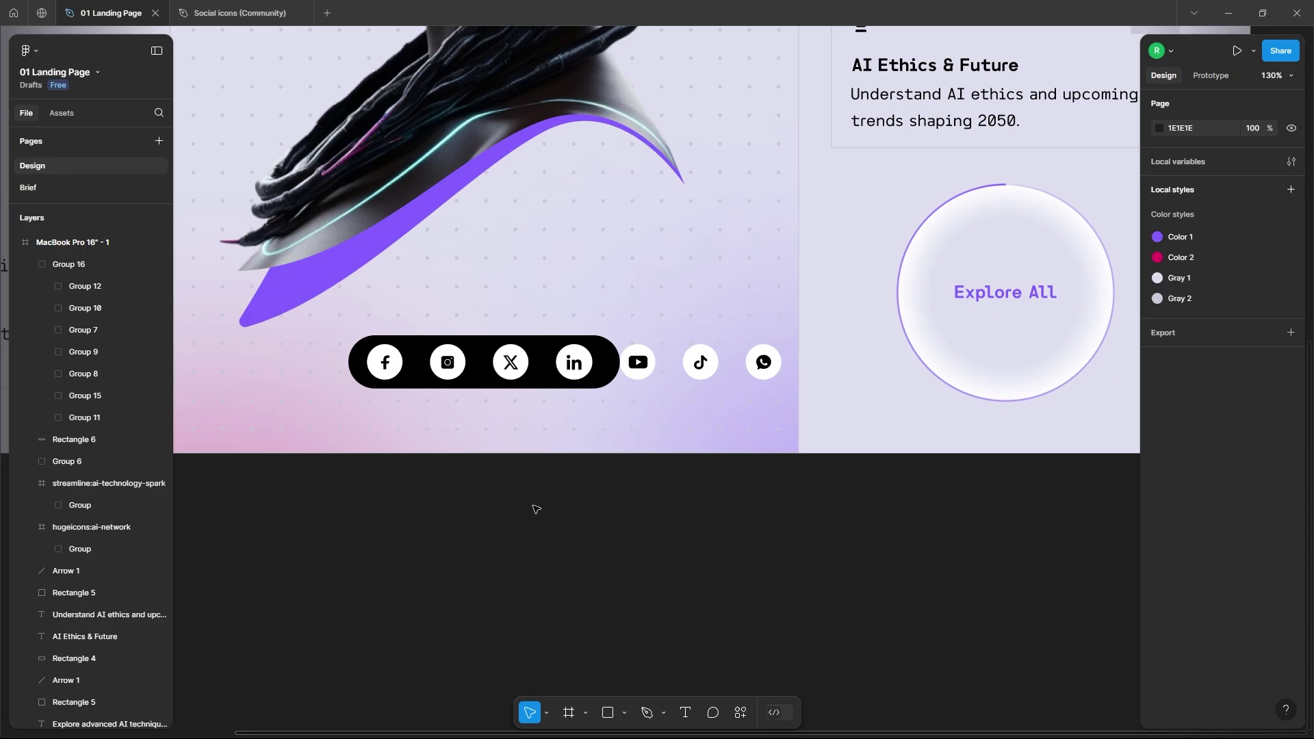
click(575, 372)
drag(575, 371, 572, 372)
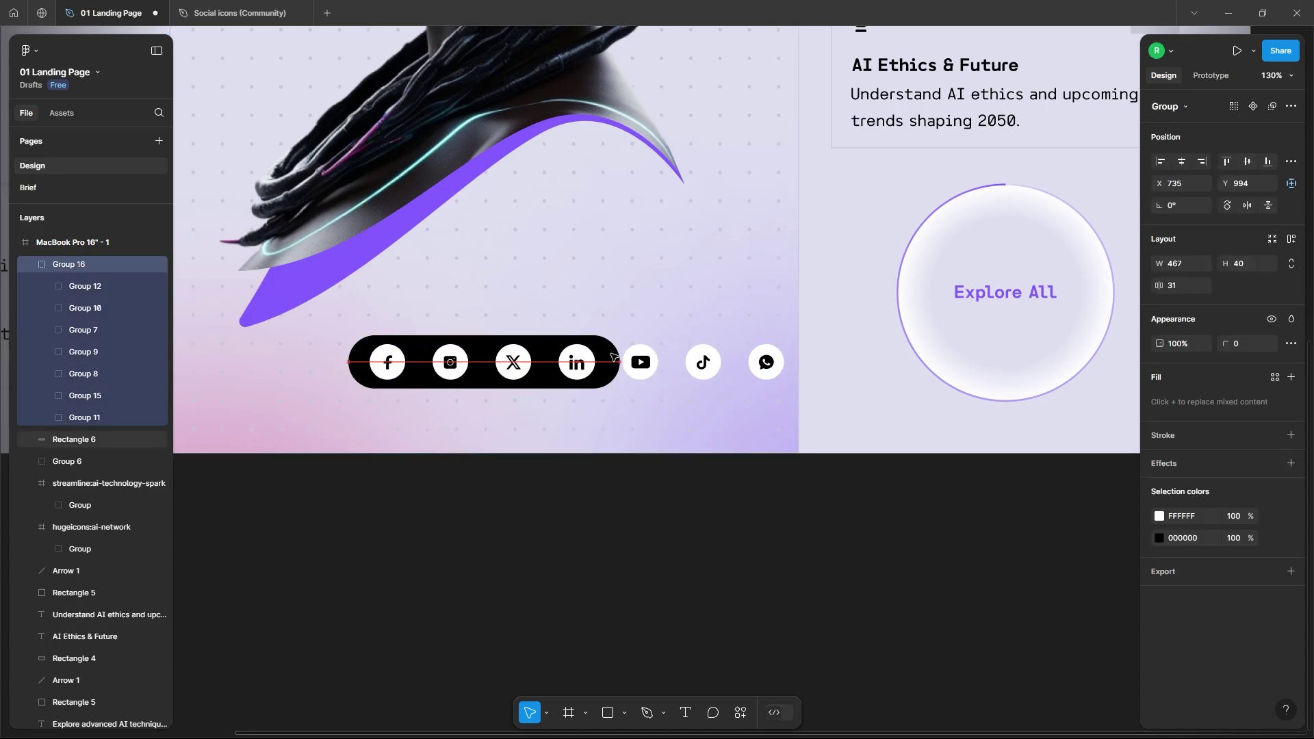
Duplicate the social icon row and the black pill onto the canvas below the landing page frame
scroll(667, 385, down, 4)
drag(666, 376, 666, 529)
key(Escape)
drag(614, 356, 614, 508)
scroll(613, 524, up, 5)
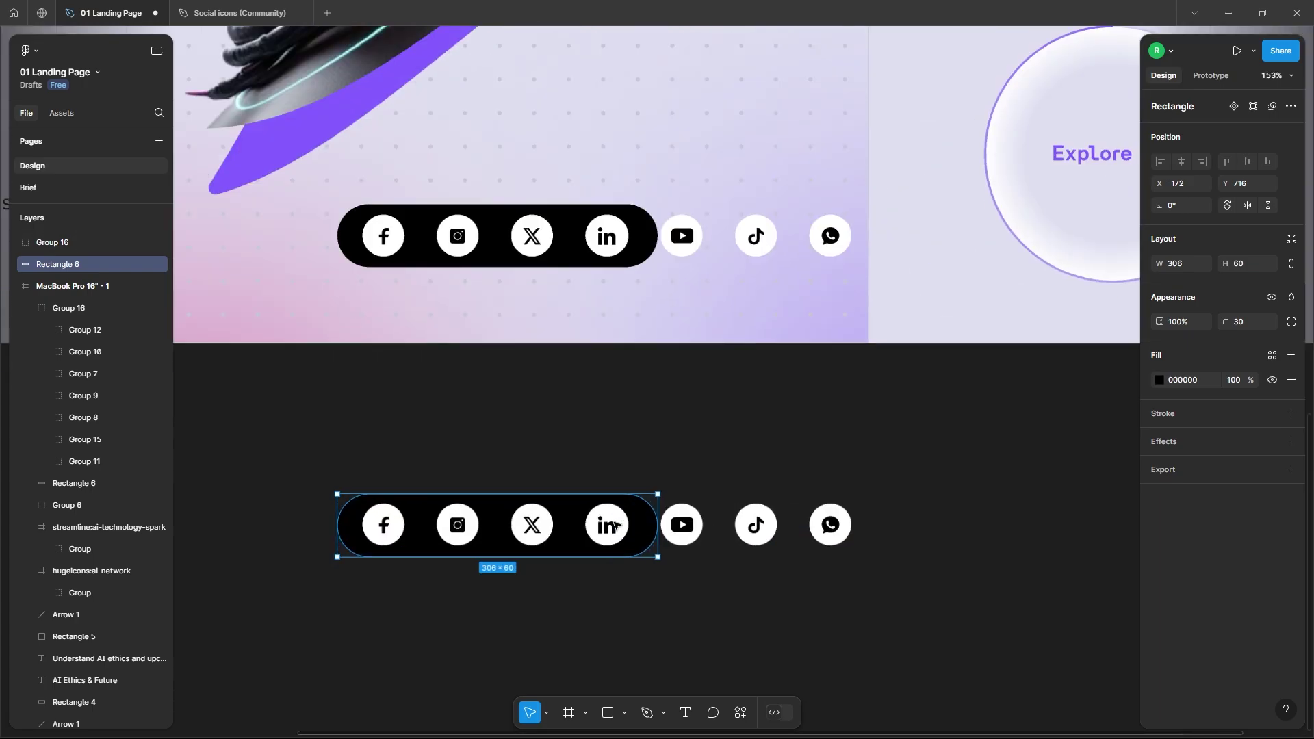
Mask the duplicated icon row with the duplicated pill shape
click(408, 440)
drag(408, 440, 558, 561)
right_click(620, 520)
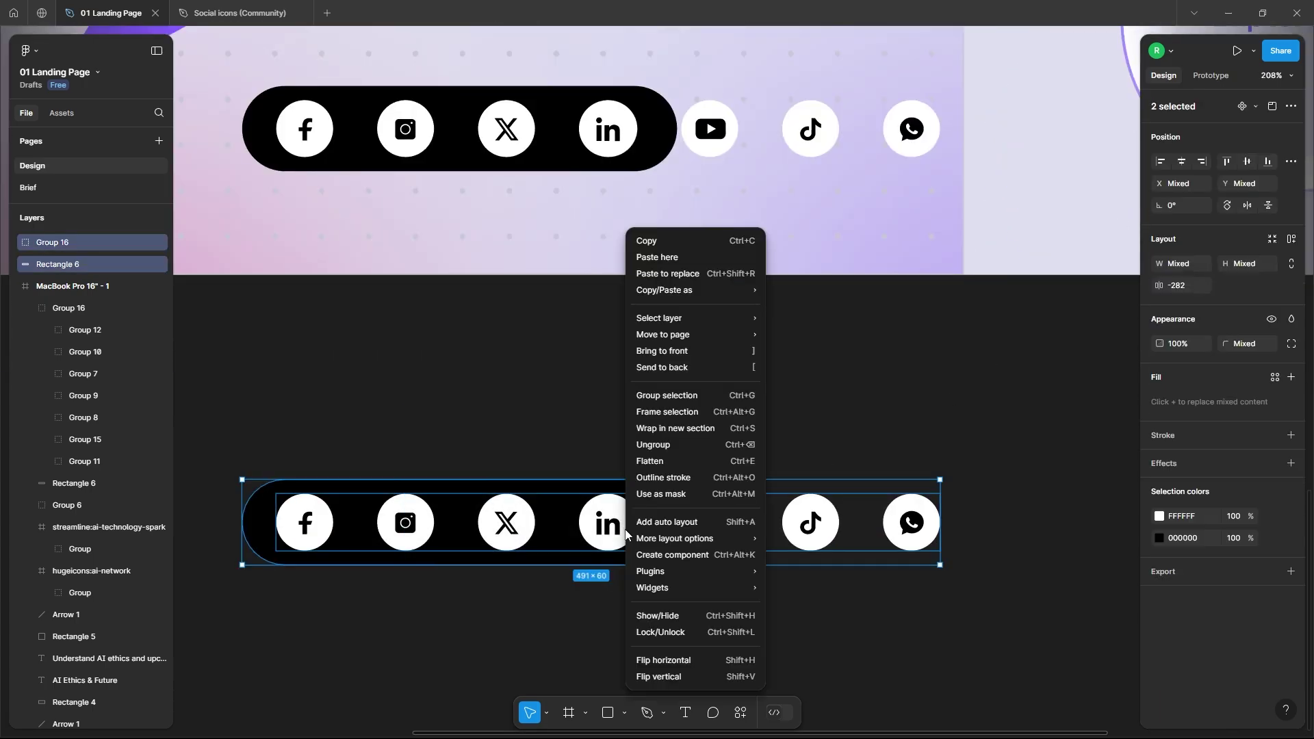
click(658, 493)
scroll(655, 505, down, 1)
scroll(657, 505, down, 3)
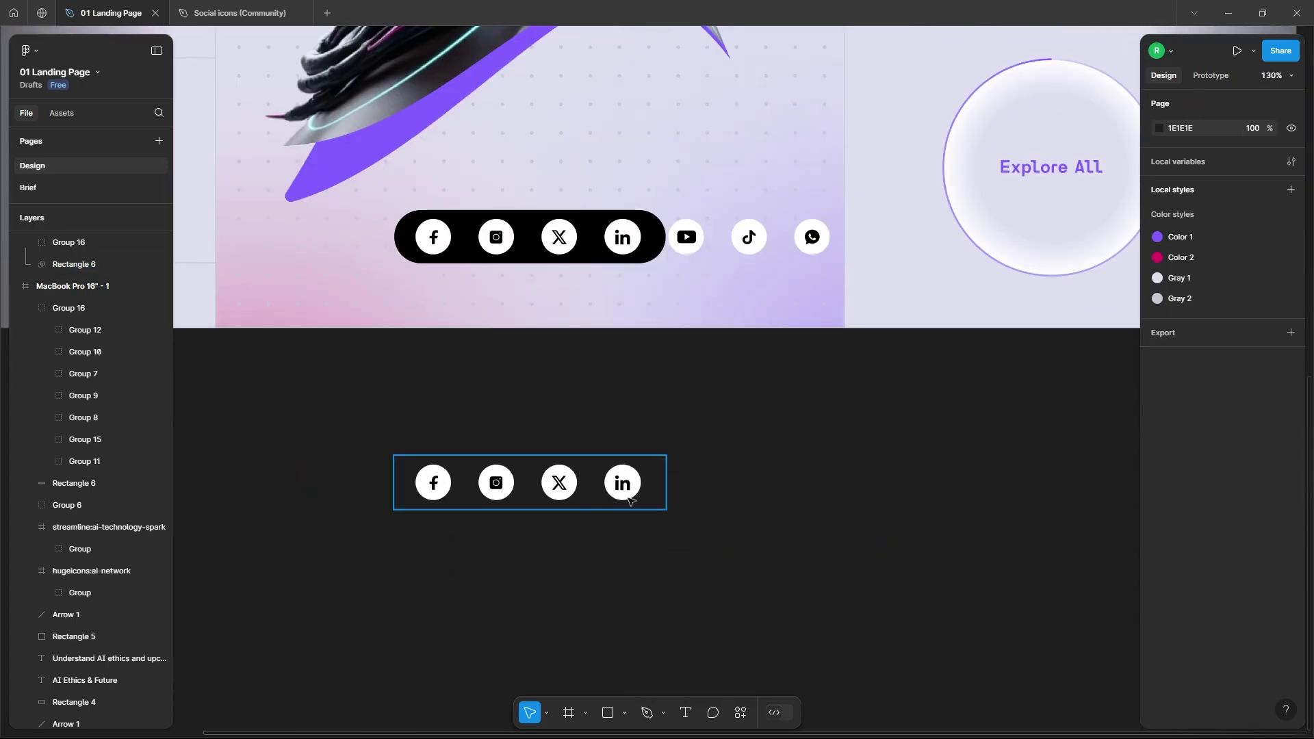
Delete the unmasked icon row from the landing page and place the masked row exactly over the black pill
click(629, 230)
key(Delete)
drag(556, 478, 558, 235)
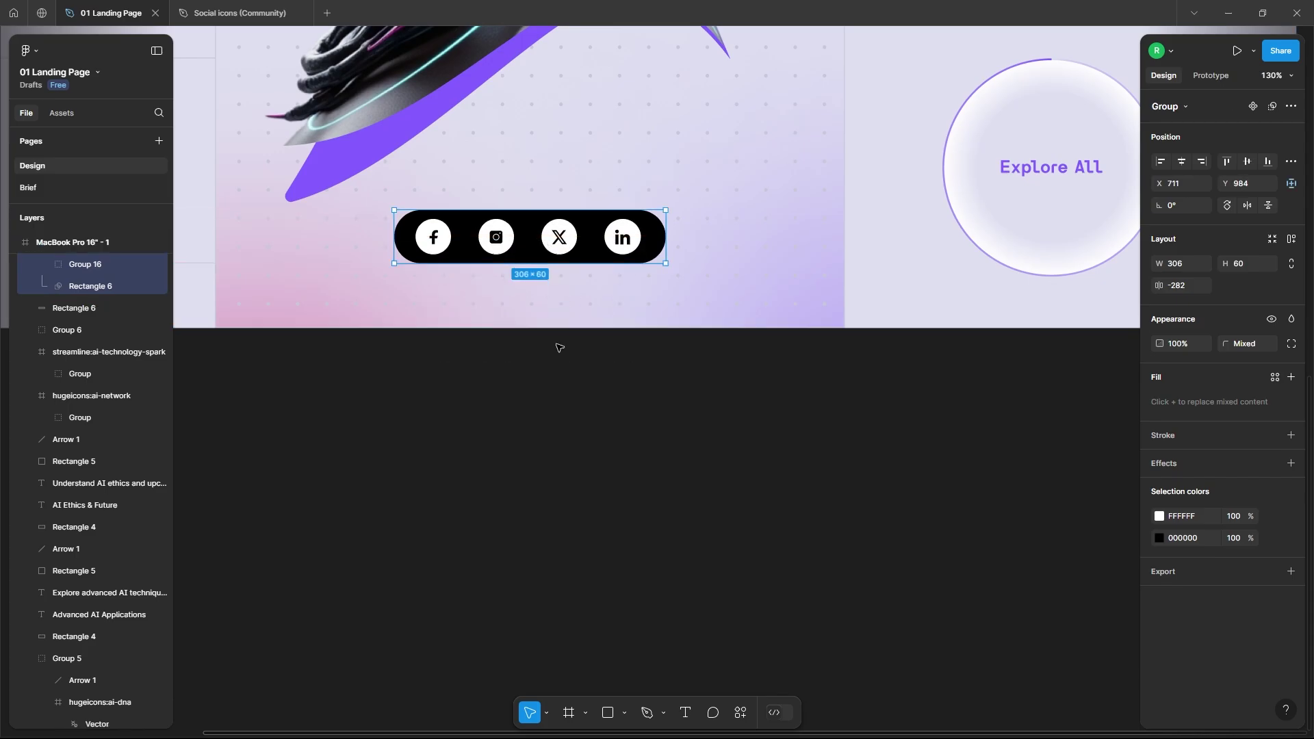
click(557, 346)
Insert the chevron-left icon using the Feather Icons plugin
scroll(514, 190, up, 3)
right_click(597, 457)
mouse_move(646, 534)
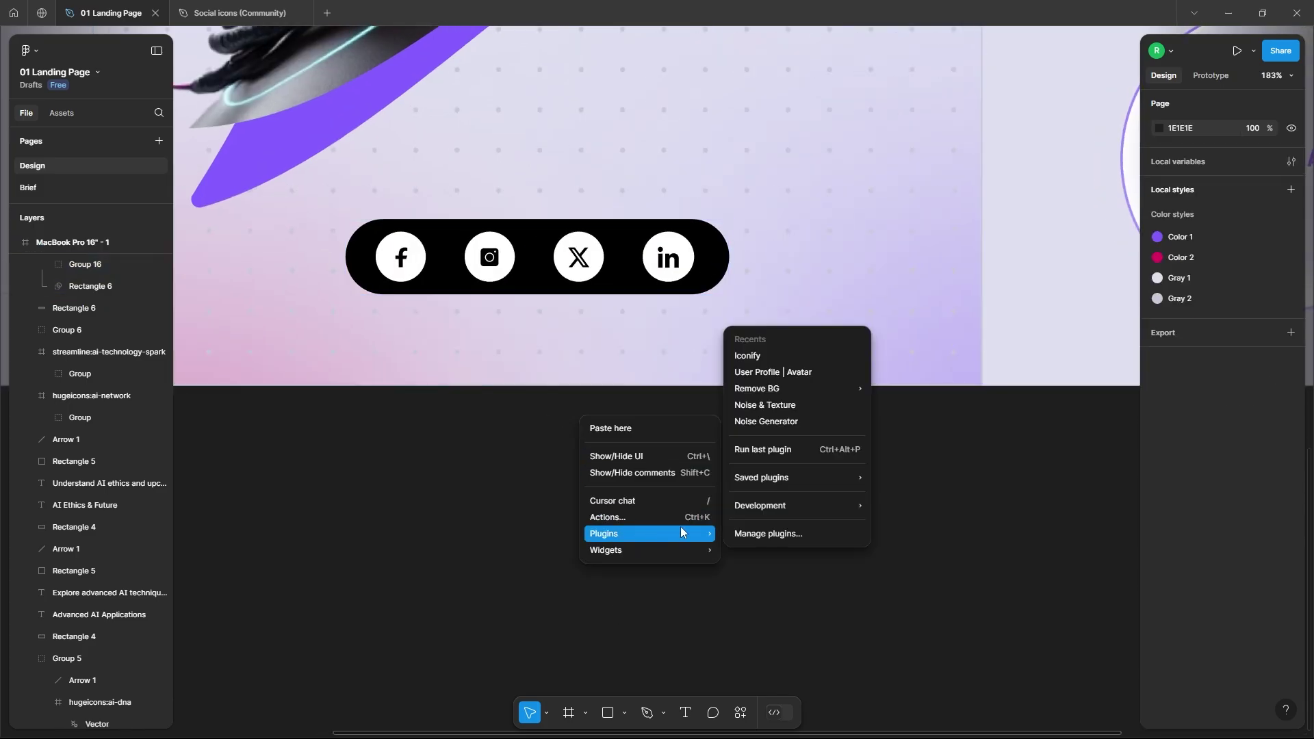
mouse_move(773, 482)
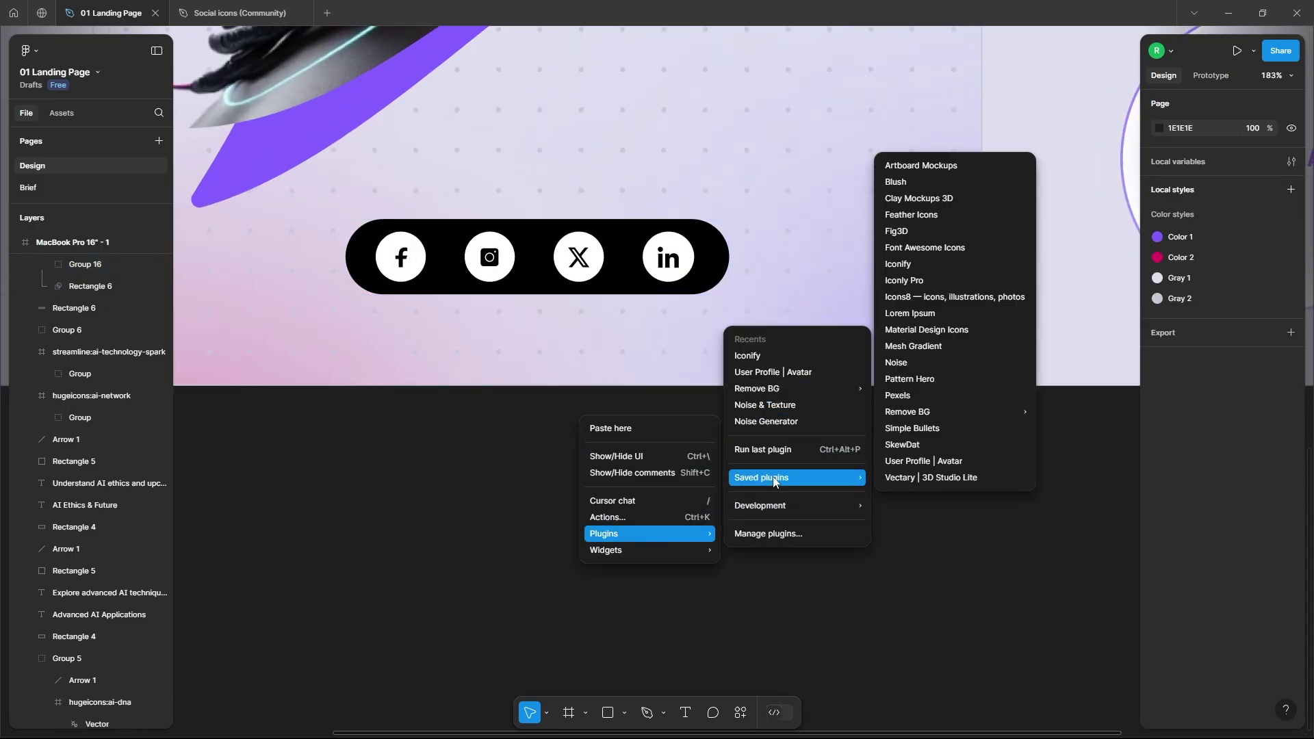
click(911, 215)
drag(669, 246, 914, 245)
scroll(869, 407, down, 2)
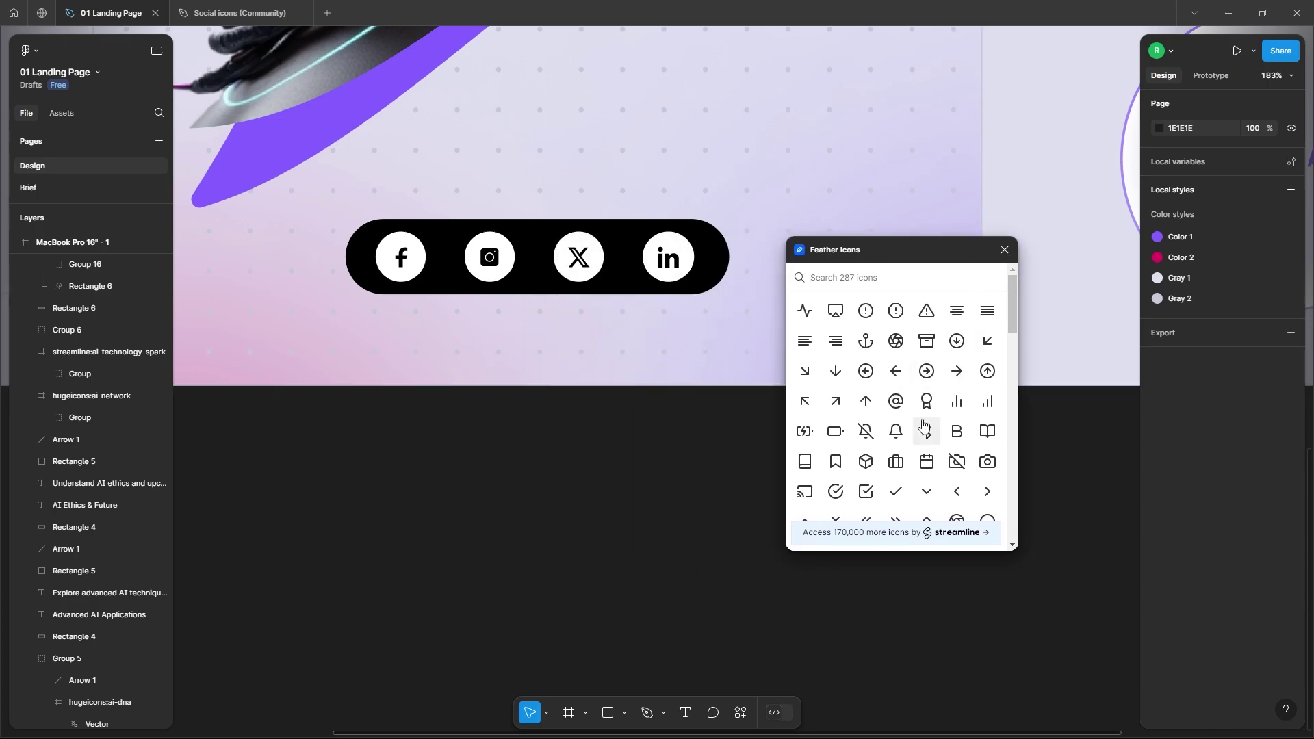
click(958, 424)
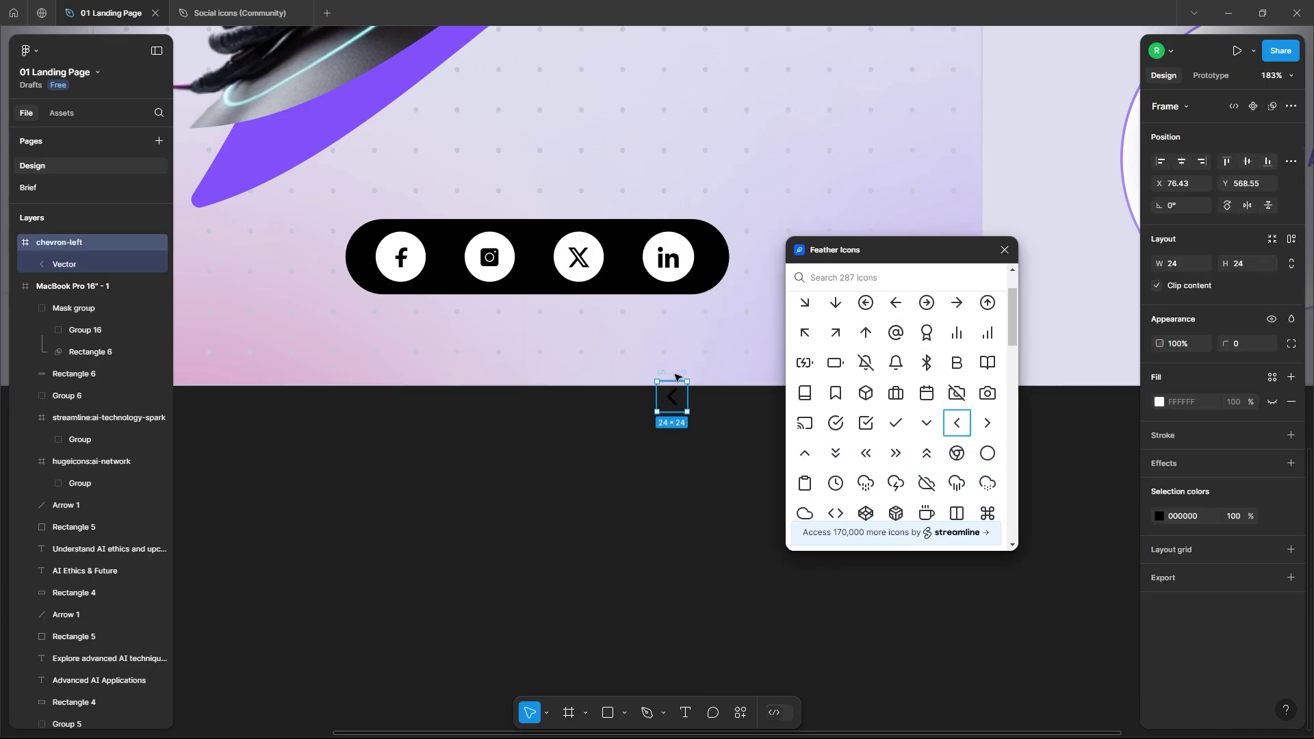
Place the chevron inside the pill's left end, close the icon plugin and recolor the chevron white FFFFFF
drag(404, 440, 395, 437)
drag(364, 243, 365, 241)
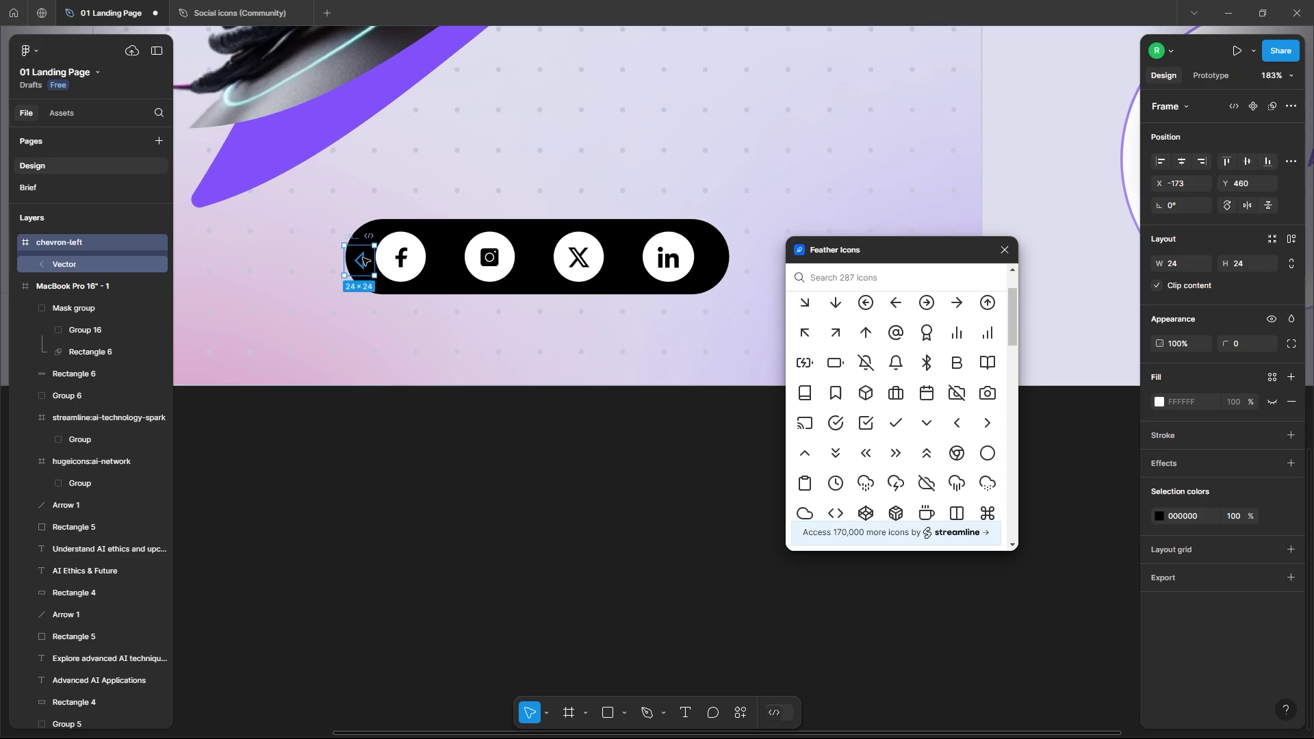
click(1160, 516)
click(1004, 250)
drag(1001, 450, 978, 393)
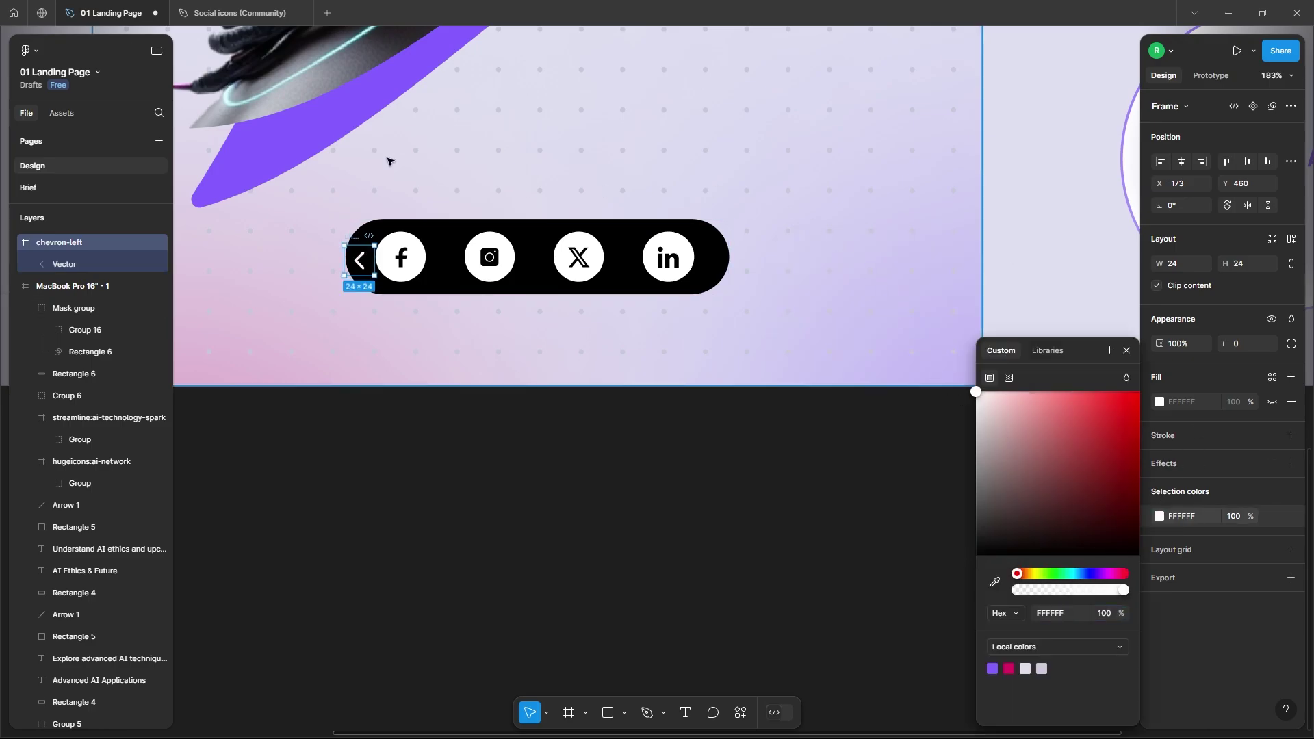
Duplicate the chevron into the pill's right end and turn the copy to point right
scroll(388, 169, up, 5)
drag(342, 306, 984, 306)
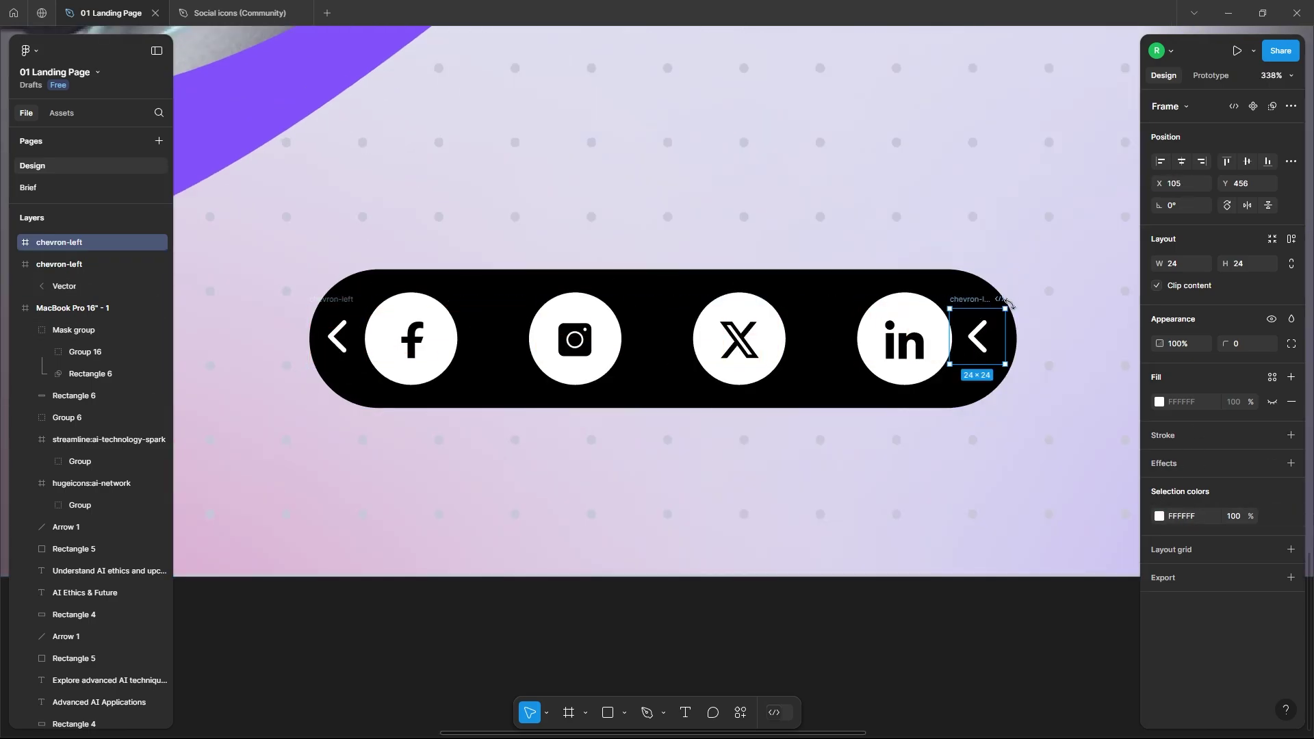
key(shift+h)
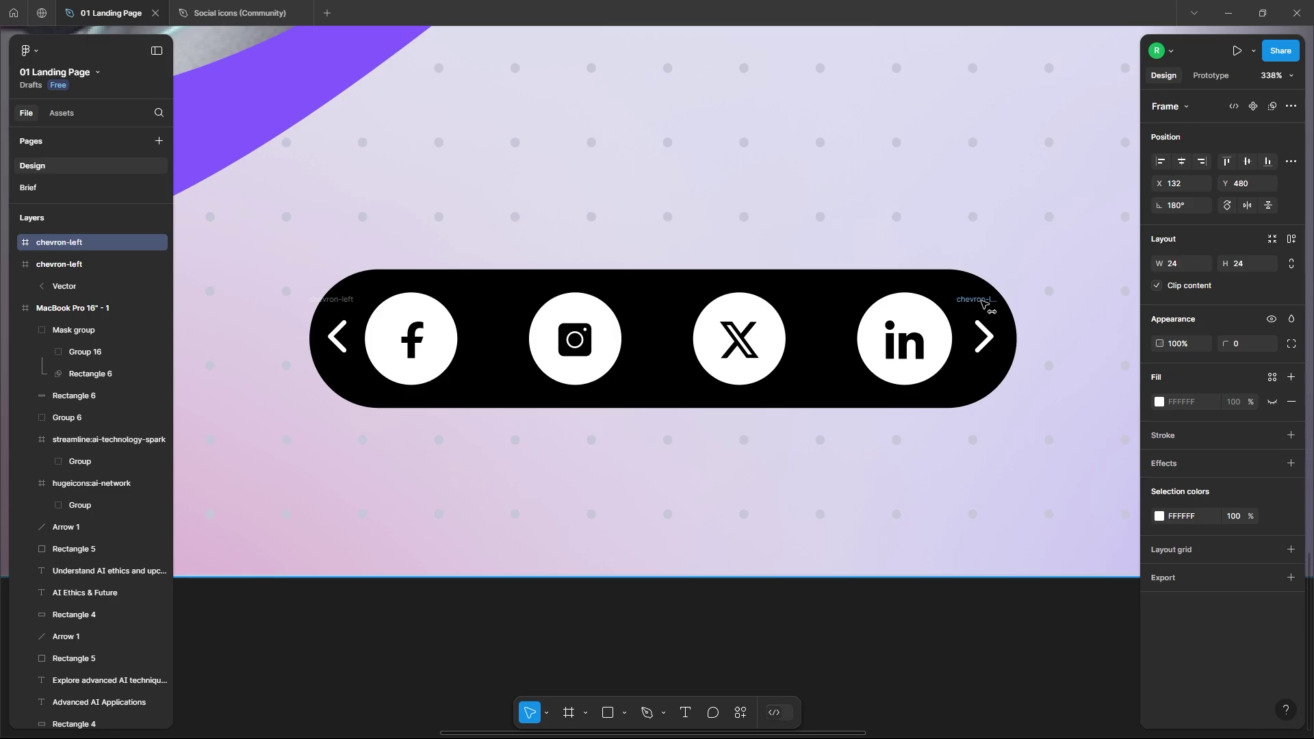
Group the two chevrons, move them into the landing page frame and group them with the social icon pill
shift+click(336, 336)
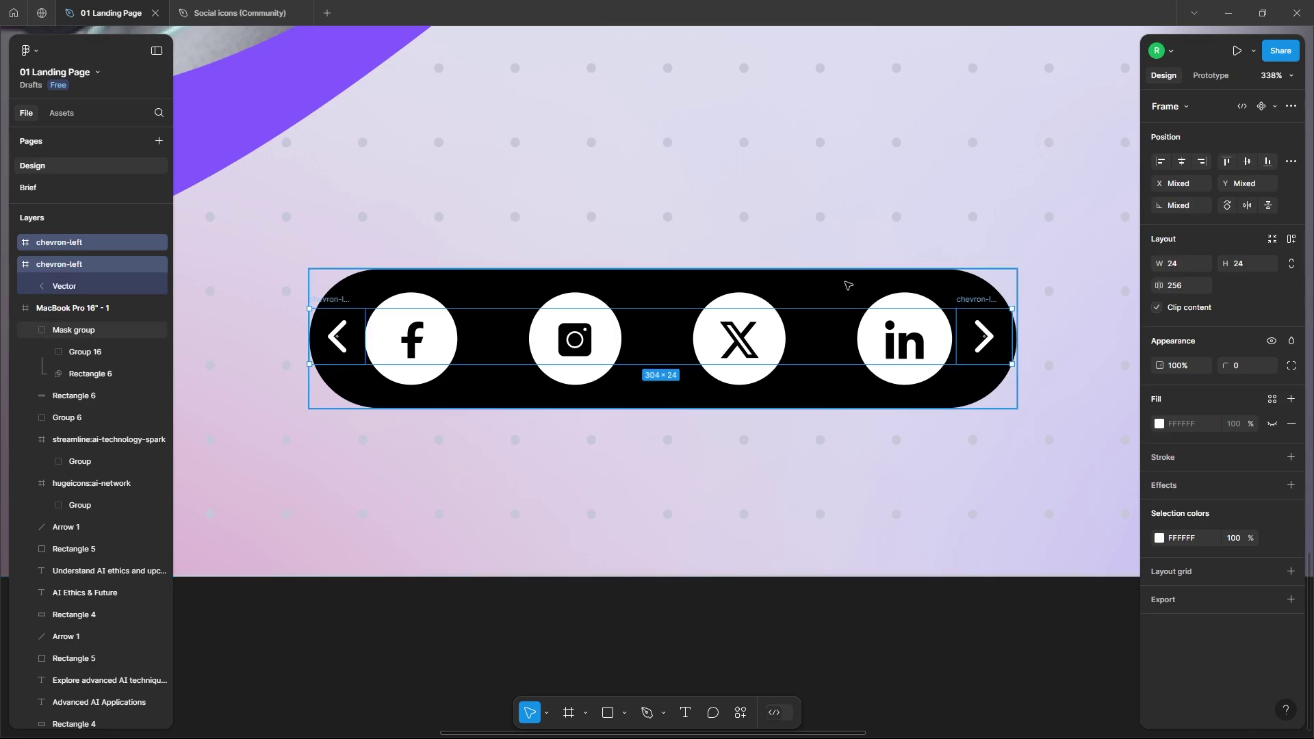
shift+click(742, 291)
scroll(608, 522, down, 10)
key(ctrl+g)
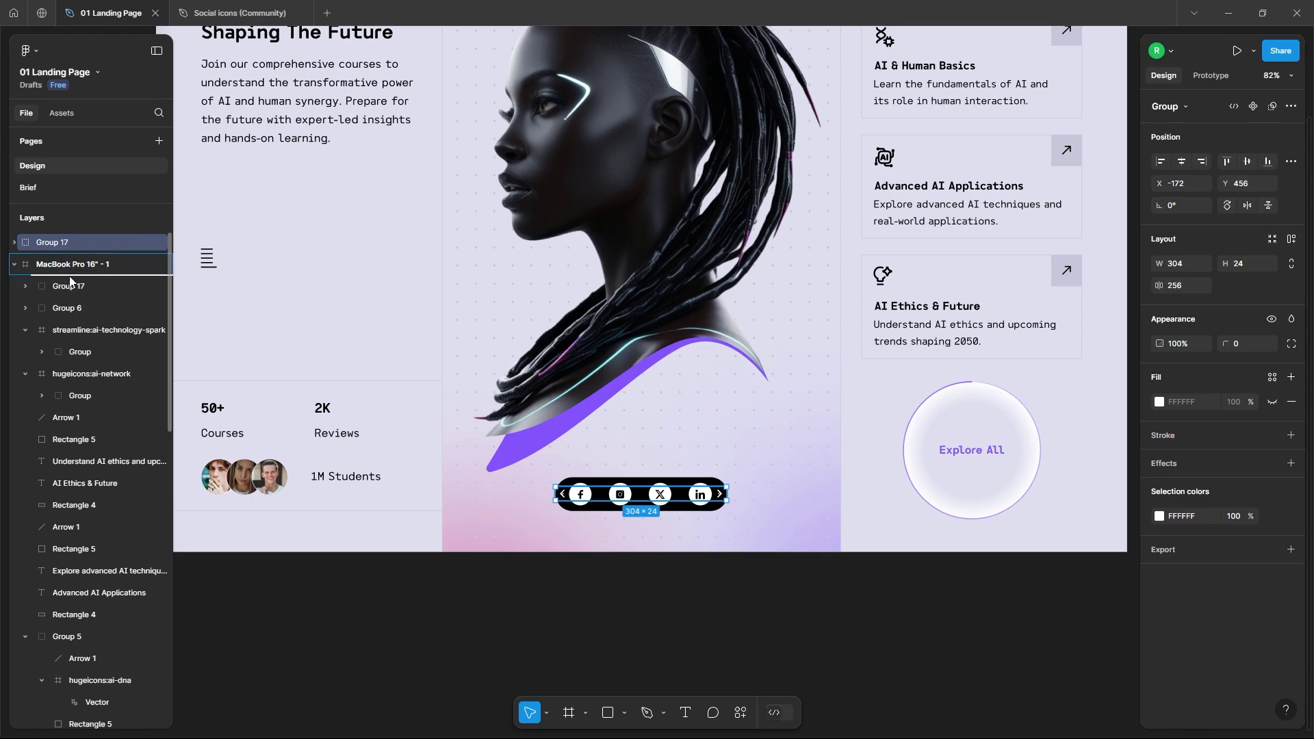
drag(70, 281, 70, 278)
click(658, 592)
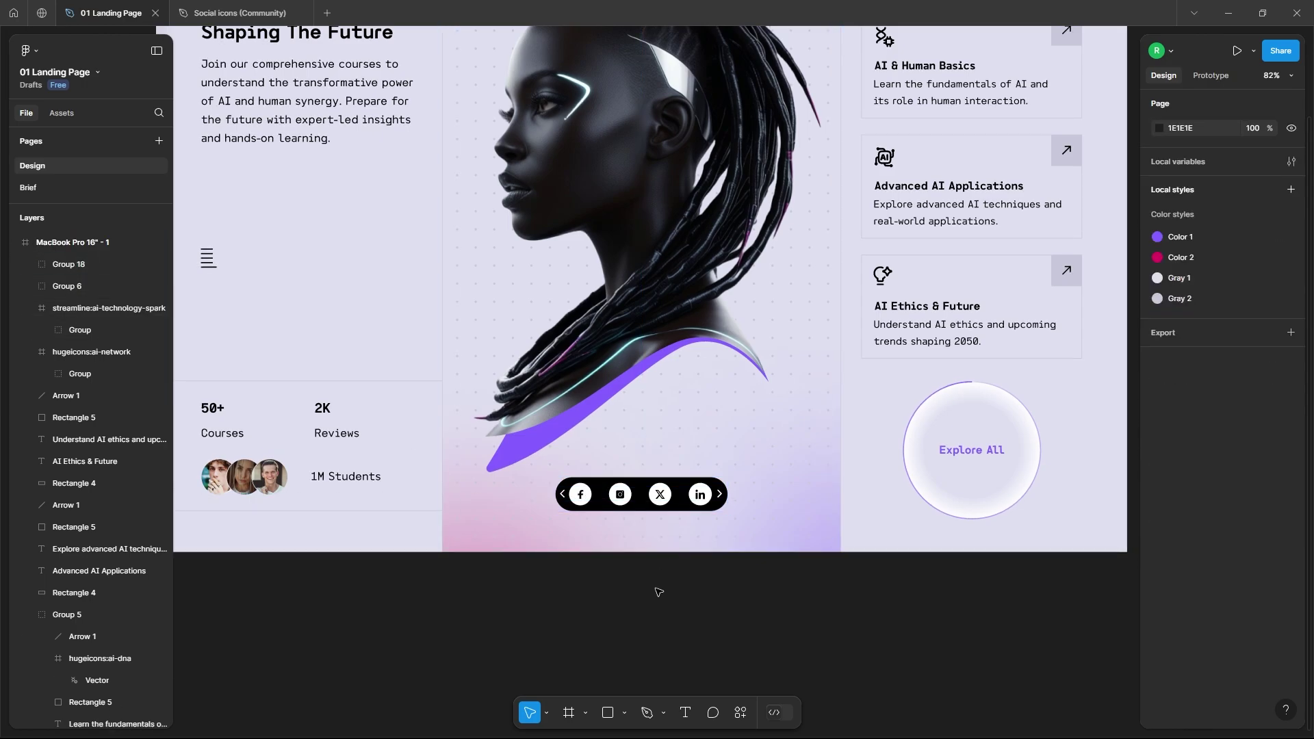
double_click(664, 502)
click(685, 620)
scroll(686, 619, up, 1)
scroll(685, 619, down, 4)
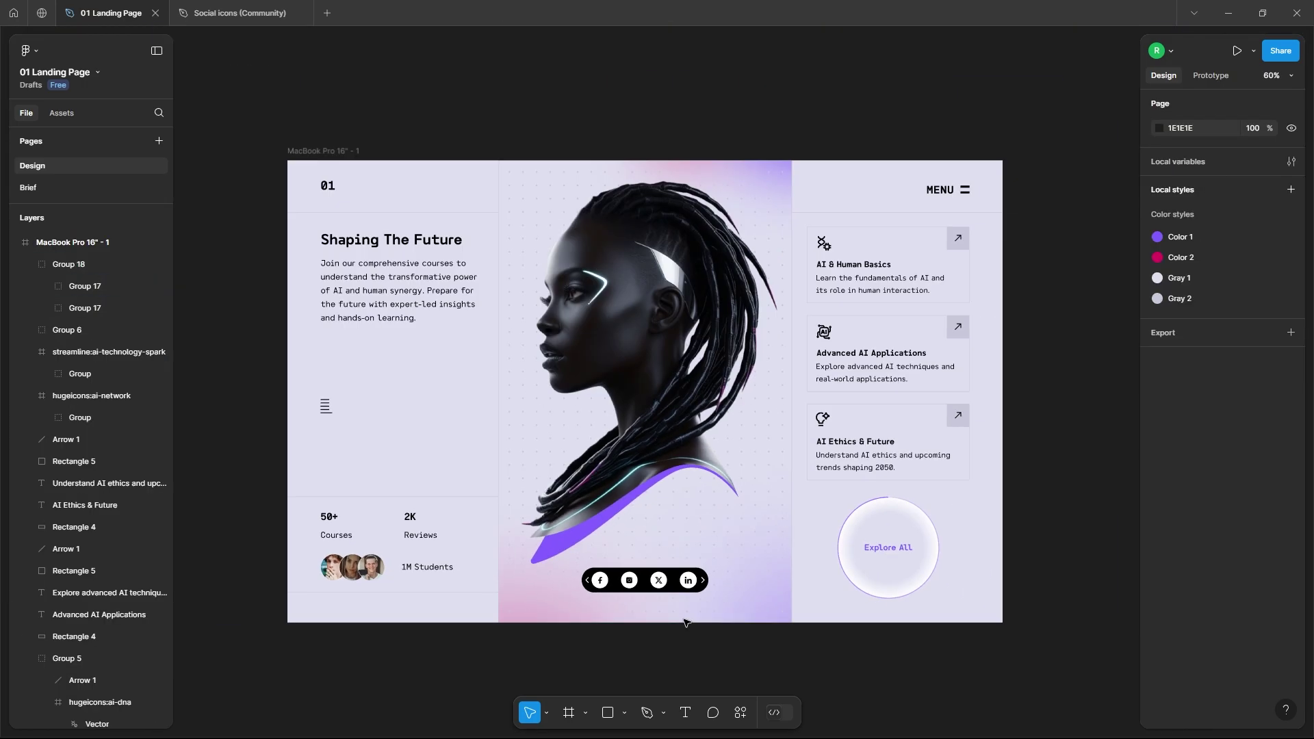
drag(675, 417, 676, 428)
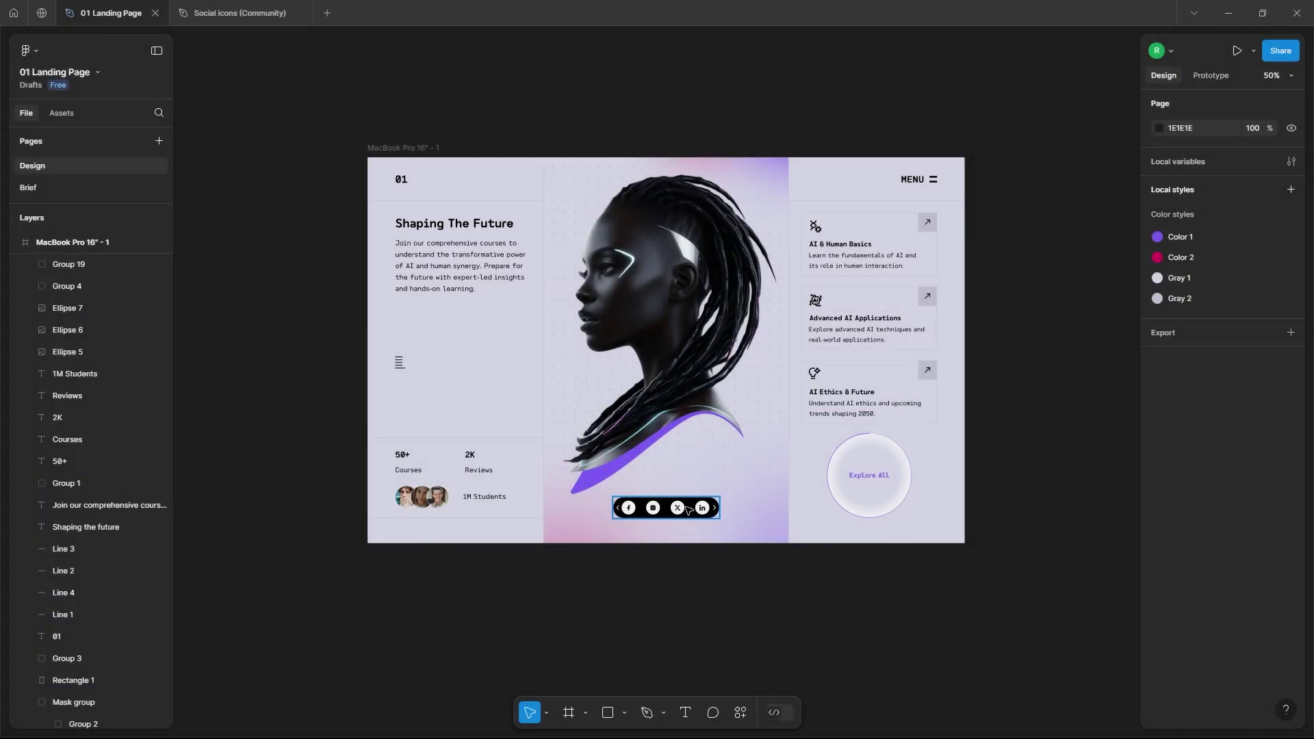
Duplicate the finished social icon pill group onto the canvas above the landing page frame, at Y -866
click(654, 507)
drag(654, 507, 654, 54)
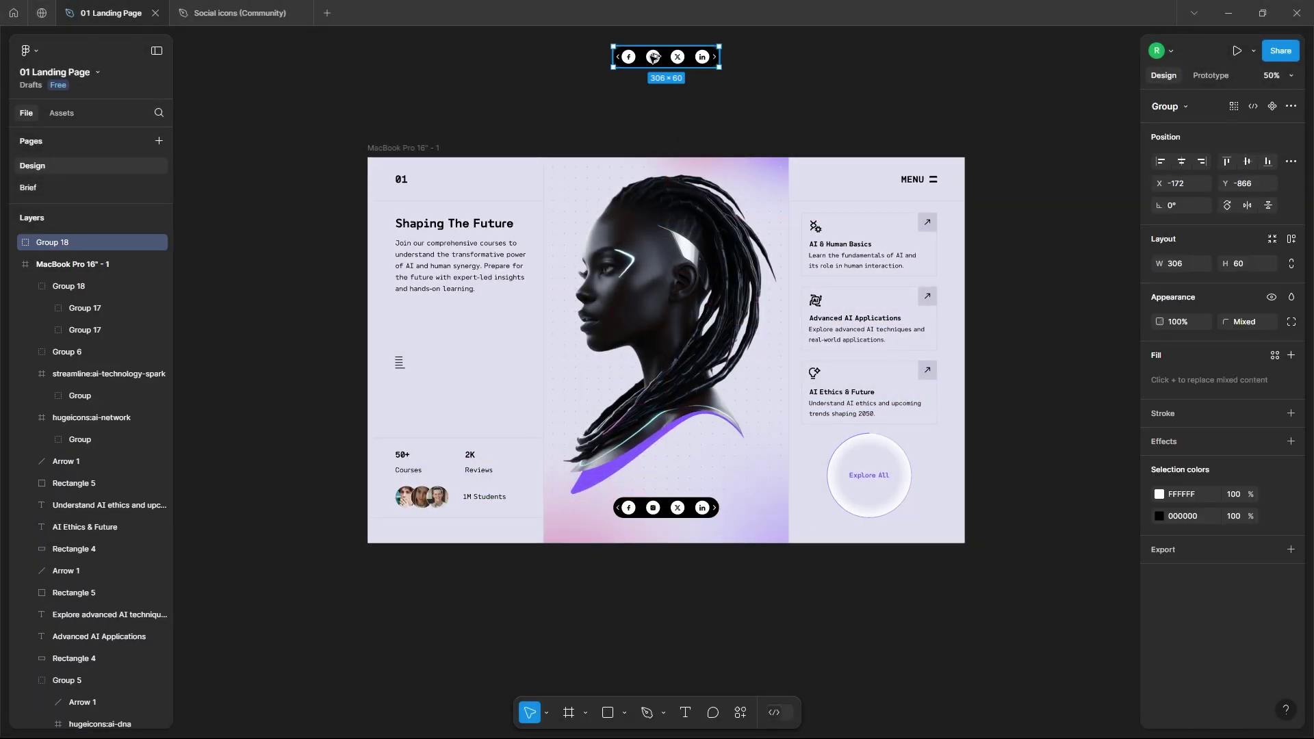
scroll(730, 53, up, 5)
scroll(722, 188, up, 1)
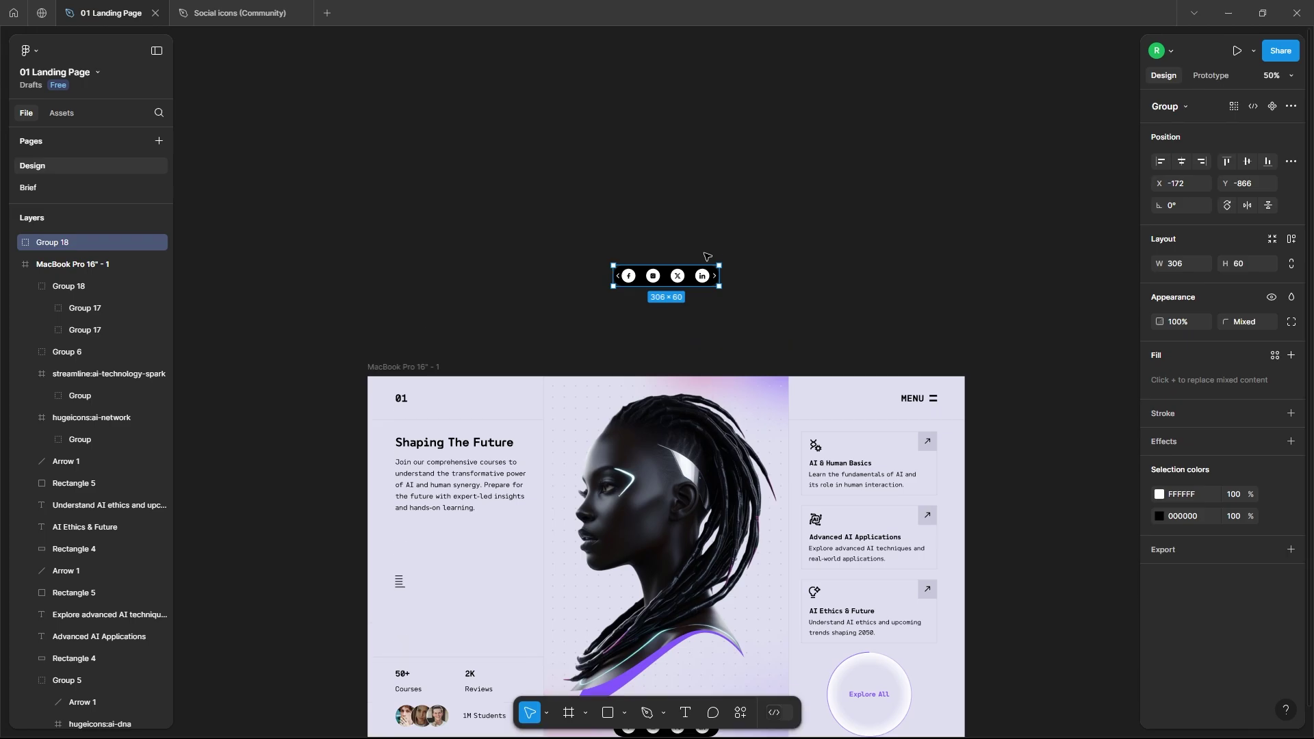
Wrap the duplicated social icon pill in a frame and convert that frame into a component
right_click(689, 276)
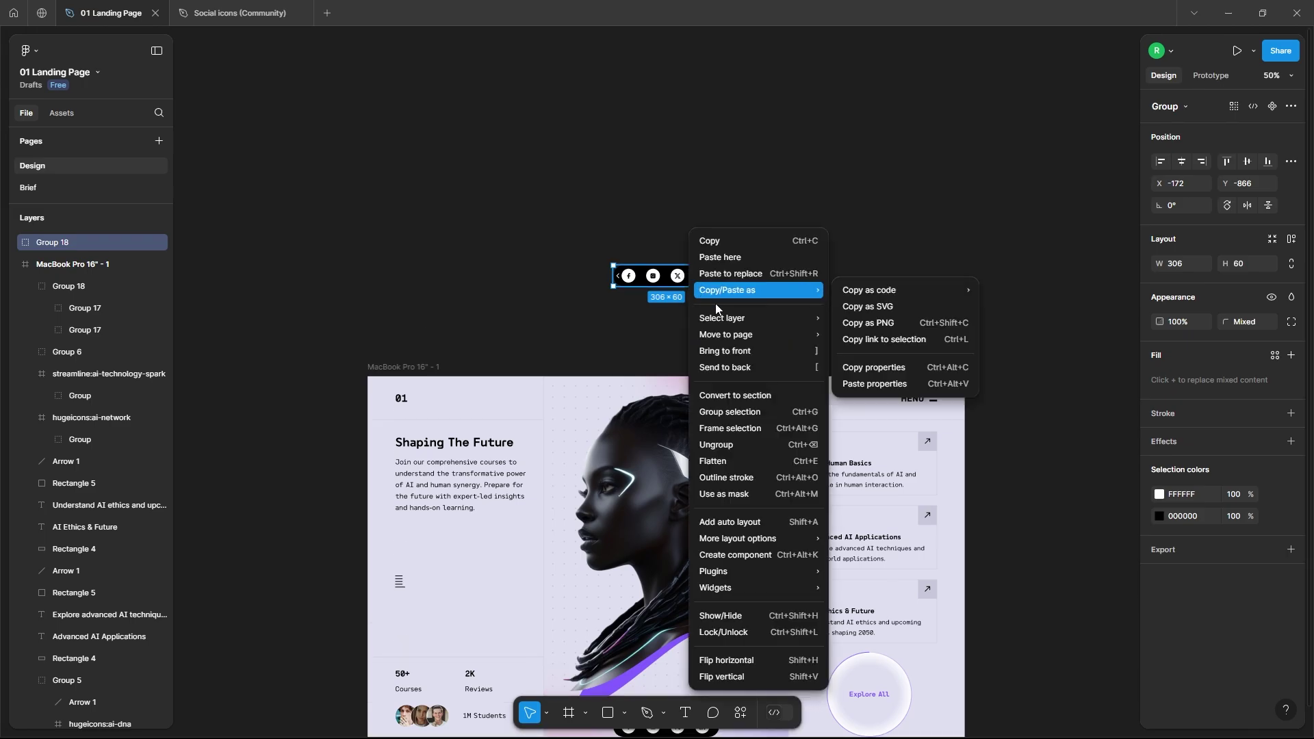
click(742, 429)
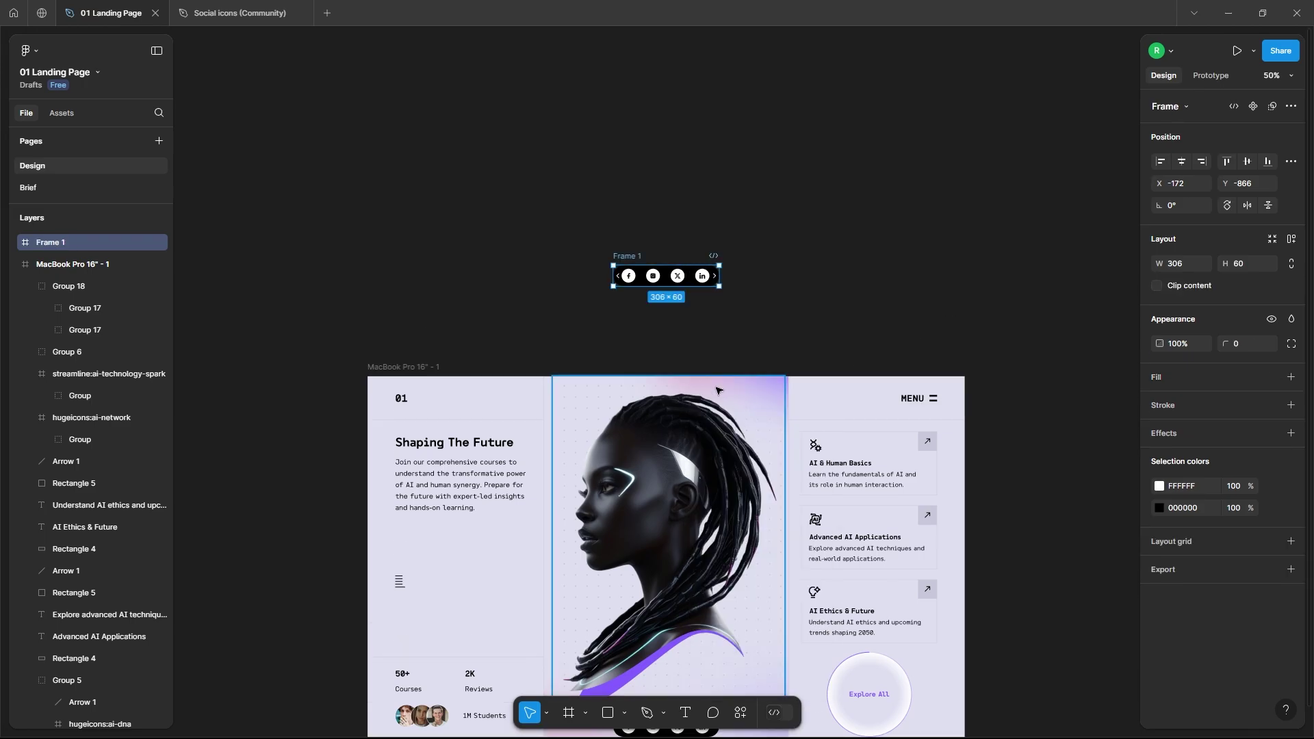
right_click(666, 278)
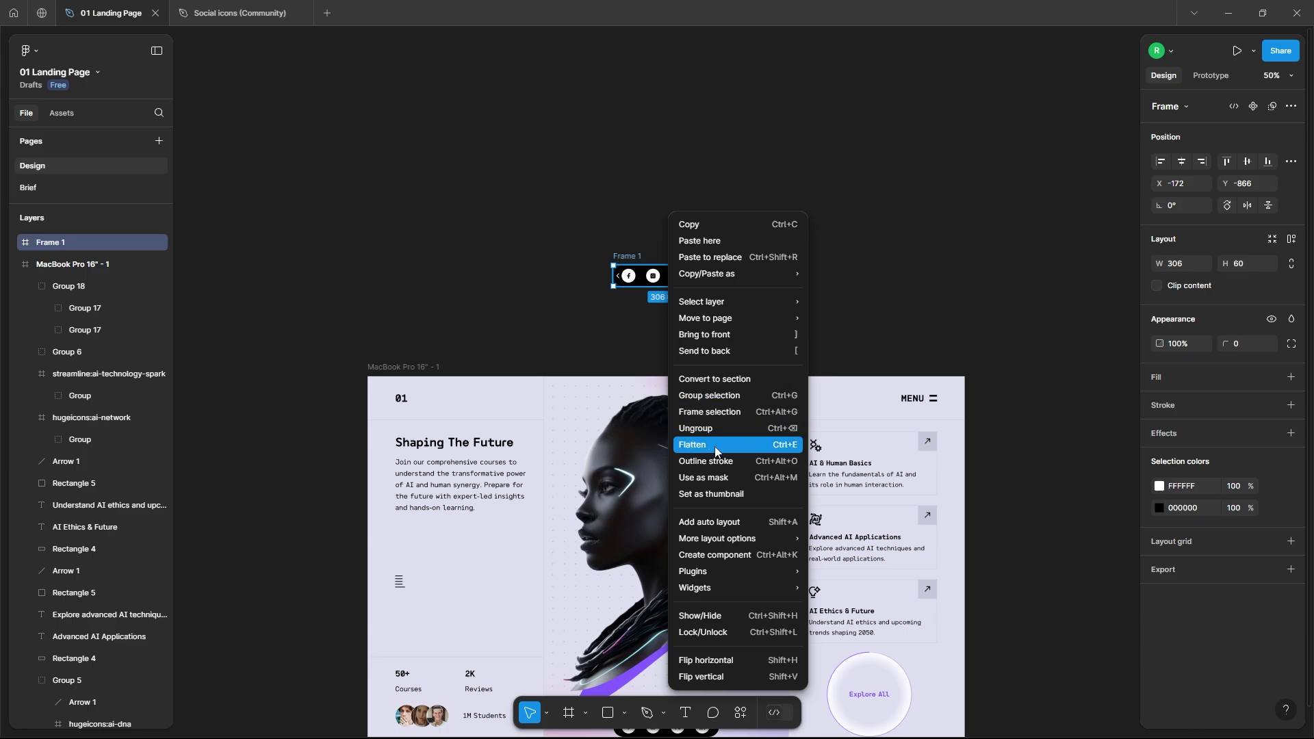
click(715, 556)
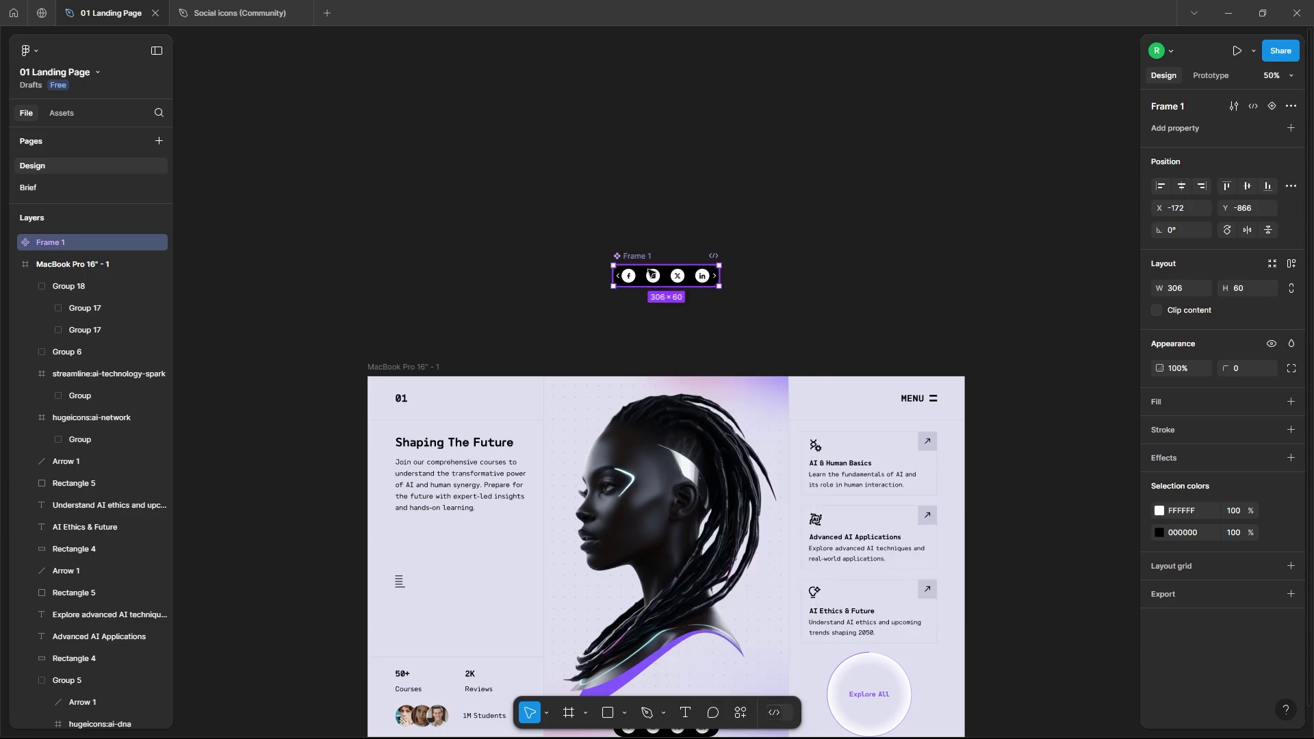
Add a variant property to the social icon pill component and create a second variant below the default
click(1292, 129)
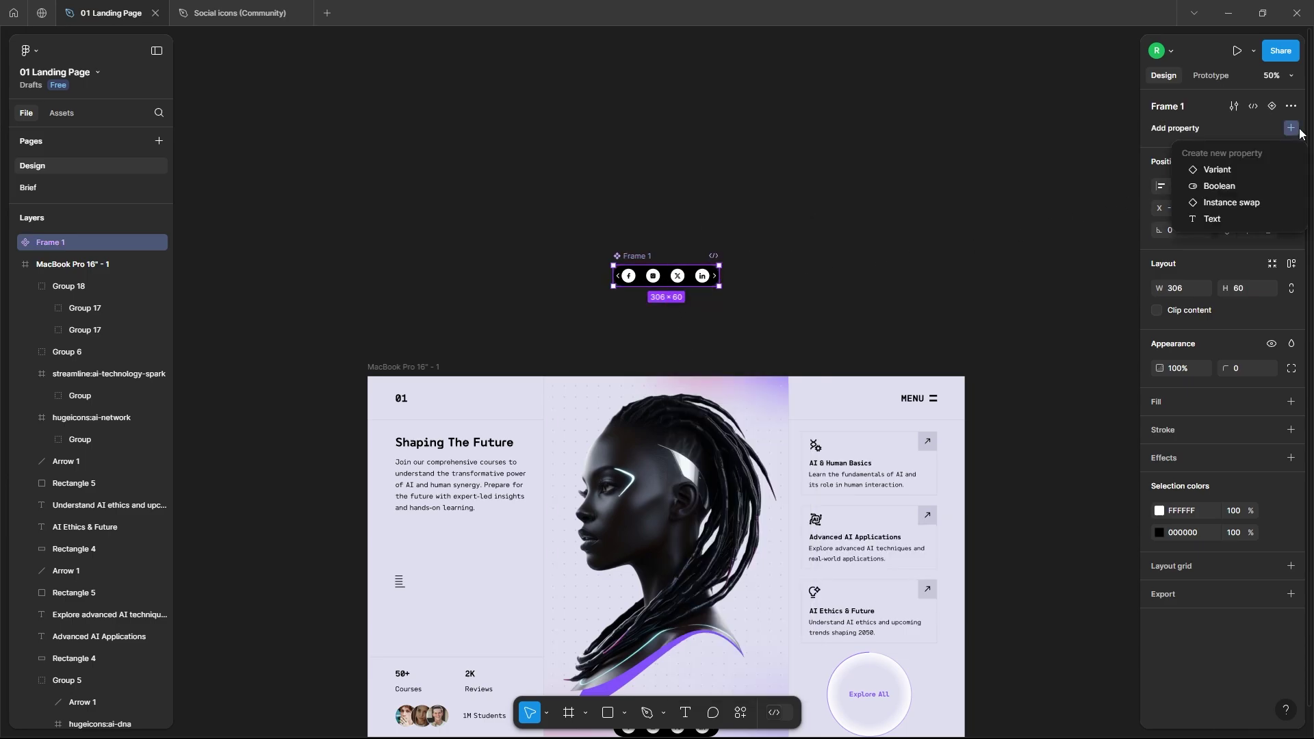
click(1215, 171)
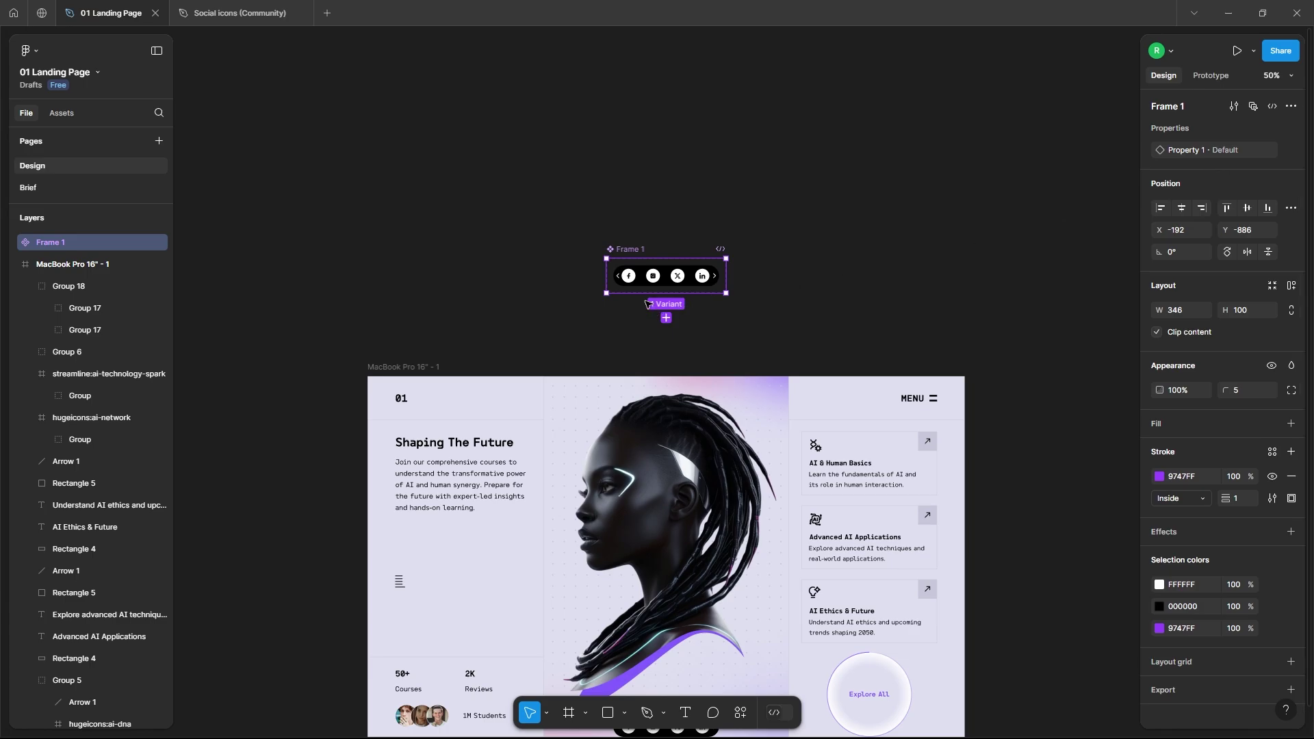
click(667, 319)
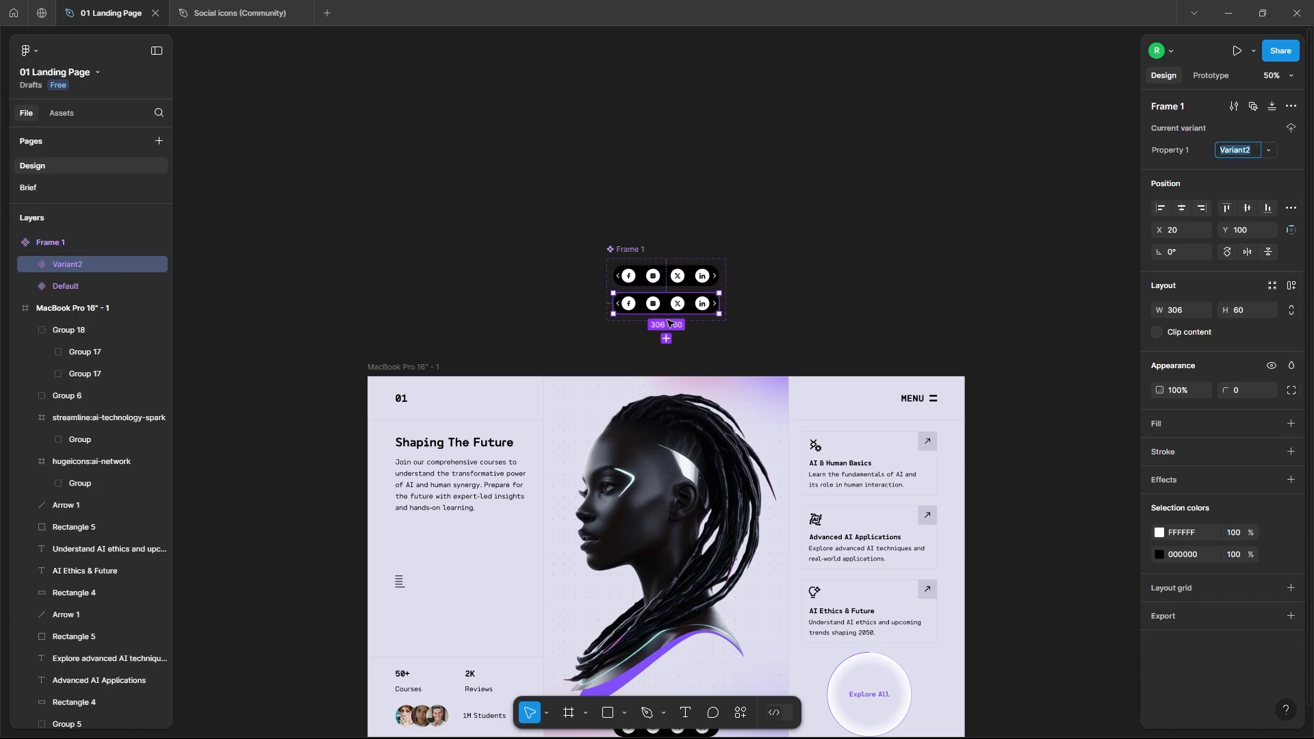
key(shift+2)
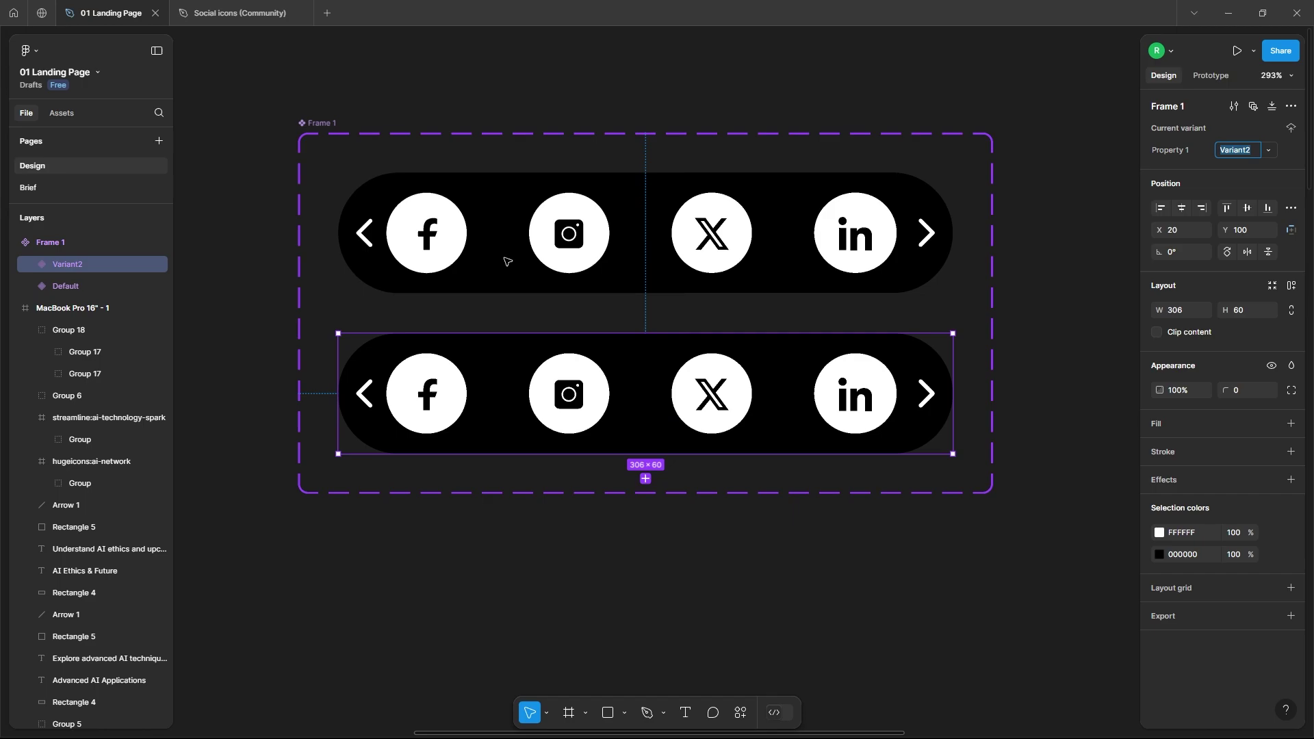
Recolor the left chevron of the Default variant dark gray, 555555
double_click(367, 238)
double_click(364, 236)
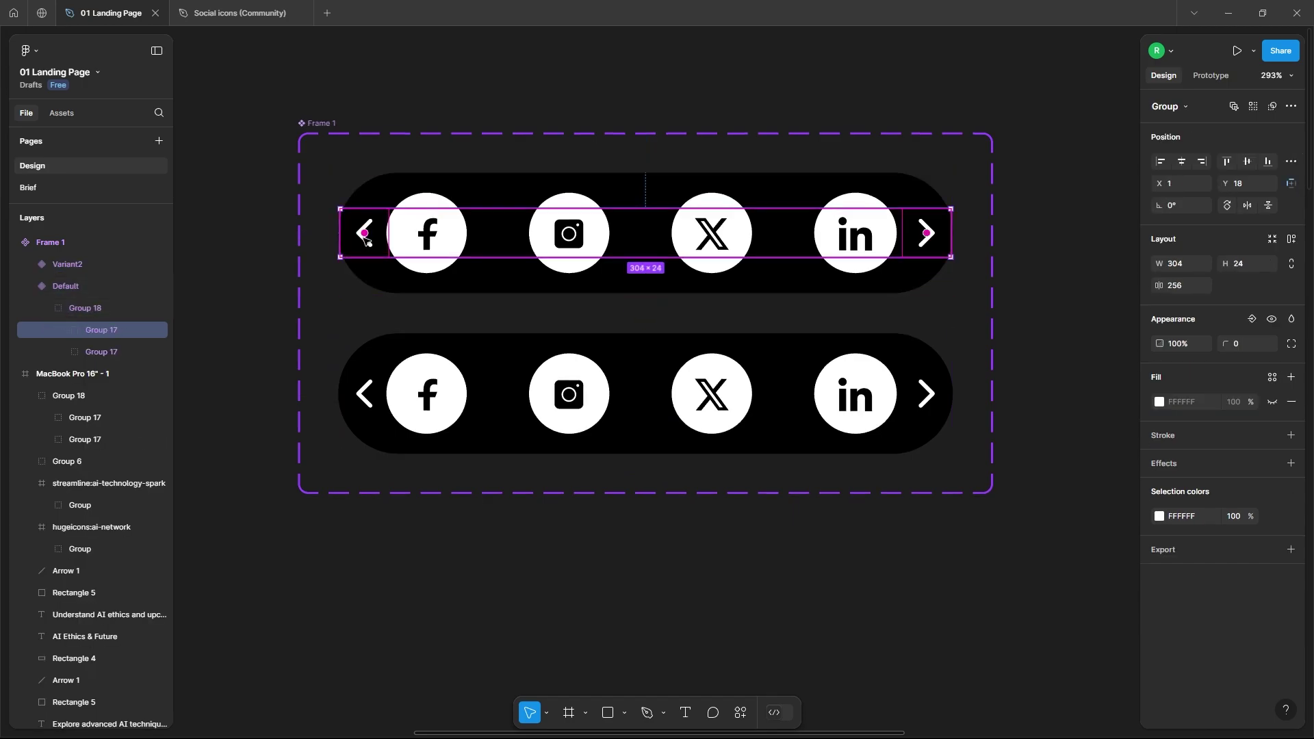
double_click(367, 239)
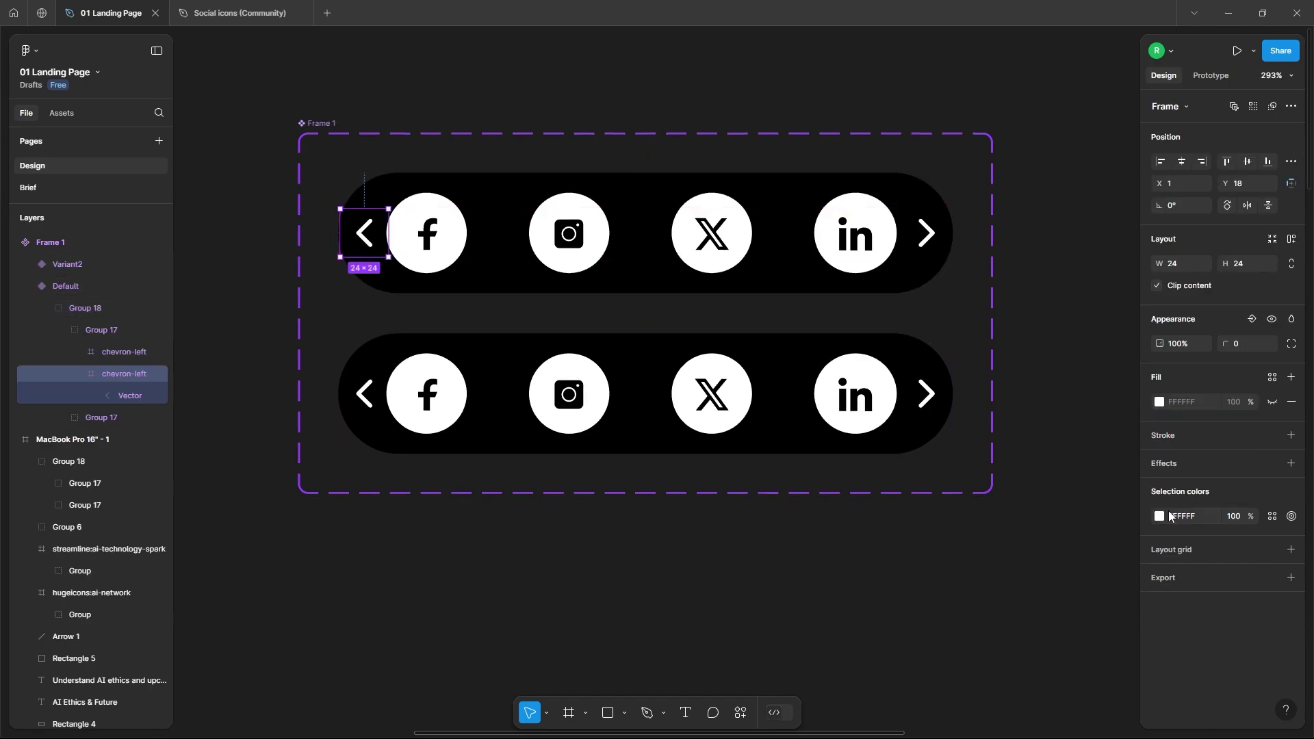
click(1160, 516)
drag(1078, 490, 953, 506)
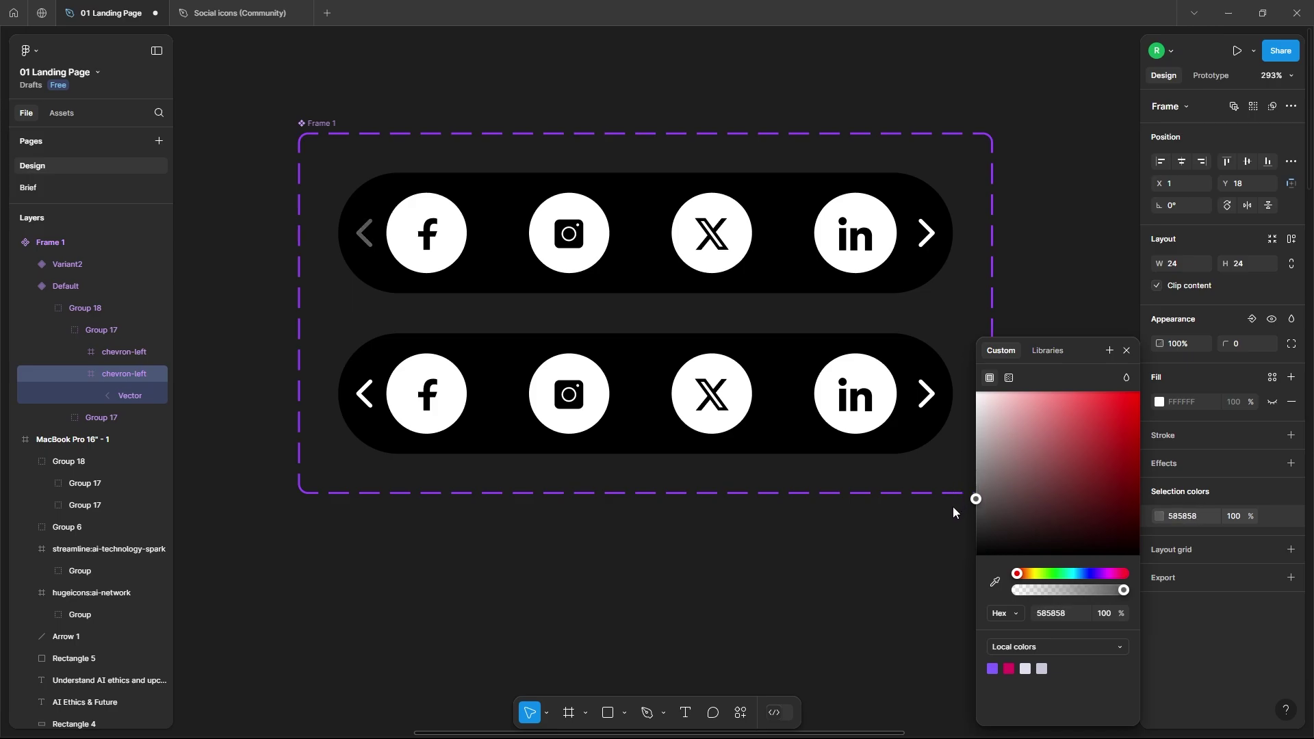
Recolor the right chevron's vector stroke in Variant2 with the gray sampled from the Default variant's left chevron
click(929, 403)
double_click(929, 404)
double_click(930, 404)
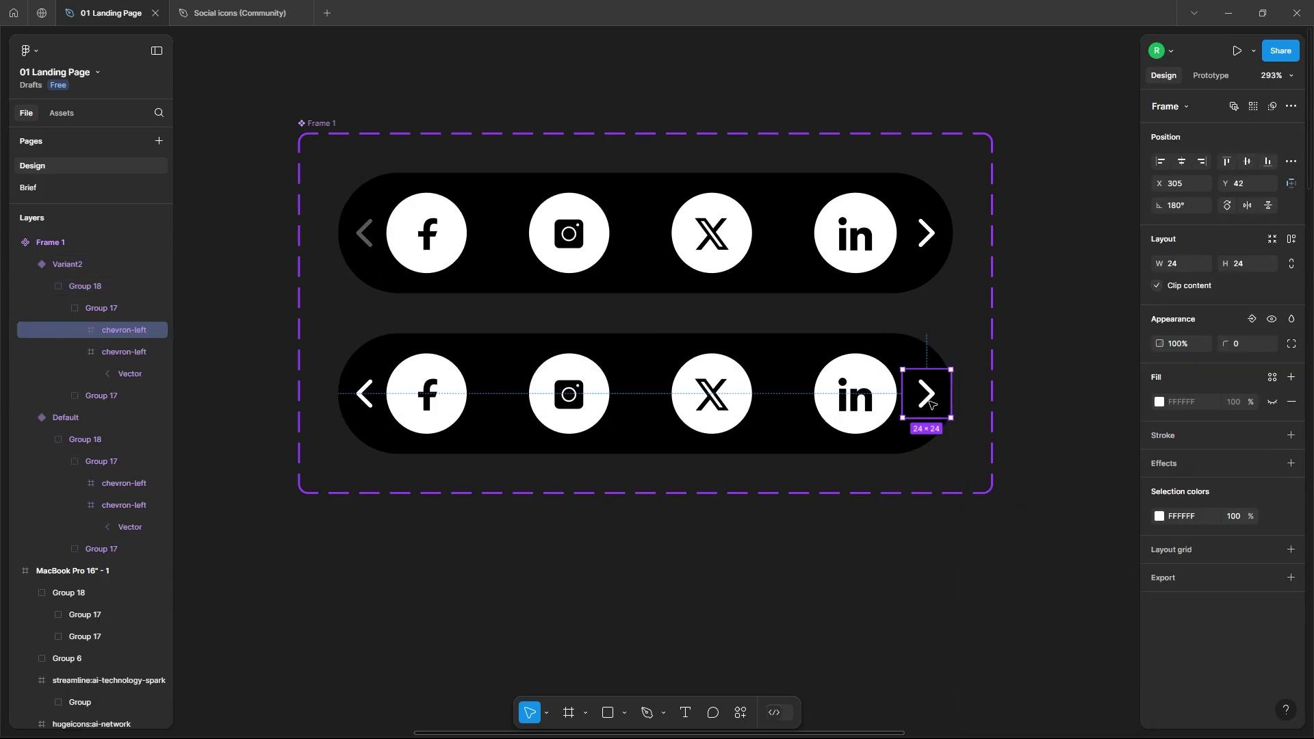
click(74, 330)
click(121, 353)
click(1159, 409)
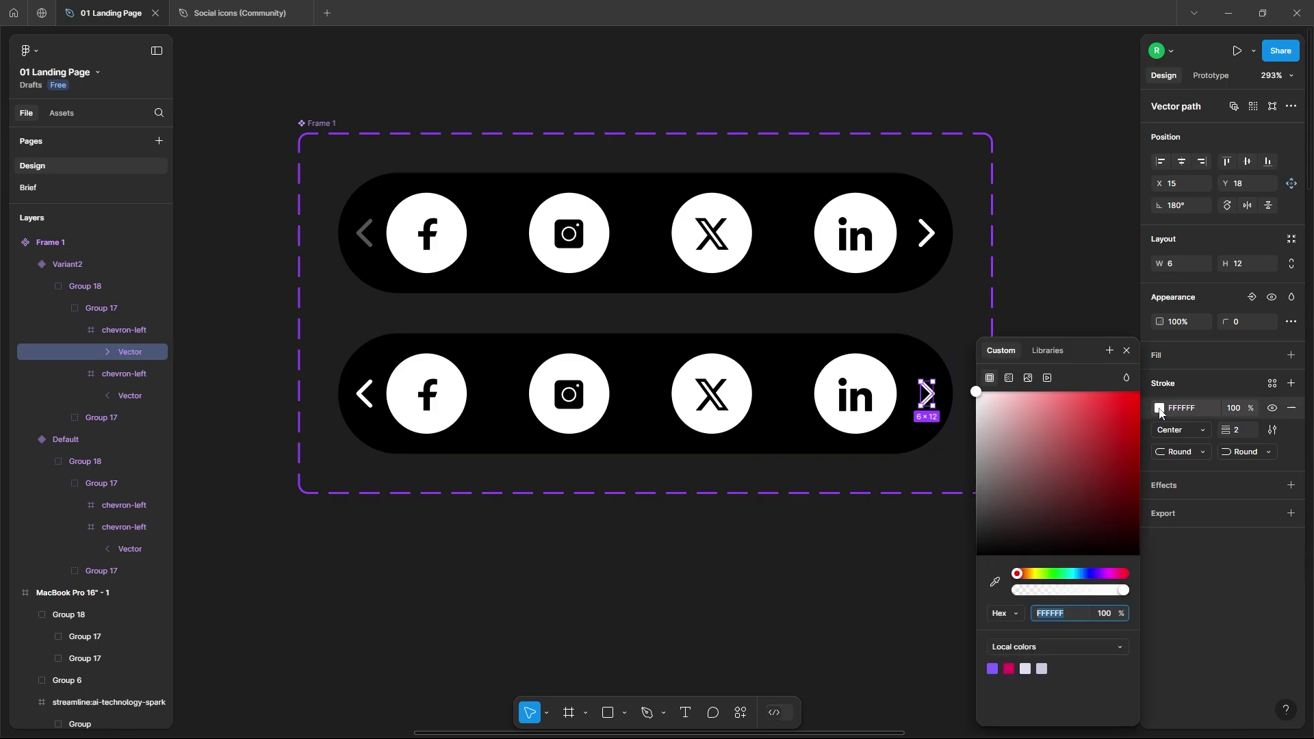
drag(1004, 489, 967, 503)
click(996, 583)
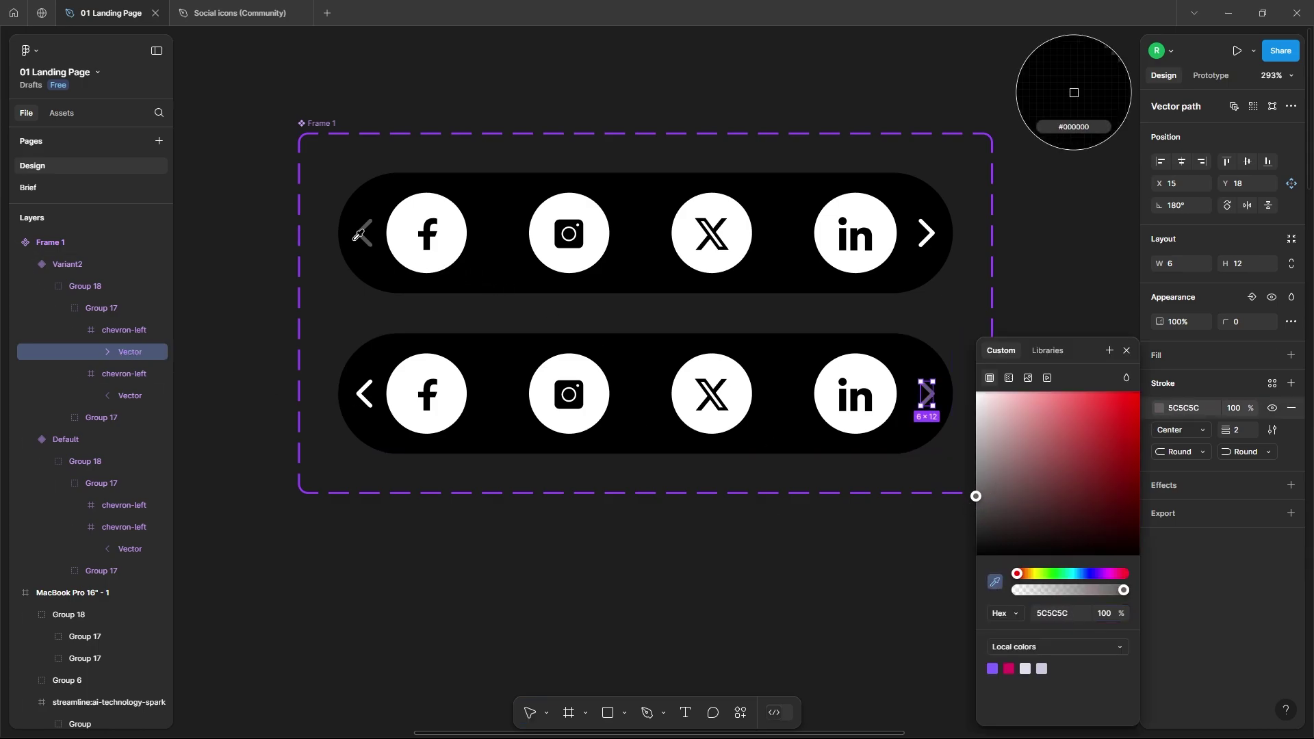
click(364, 233)
click(272, 328)
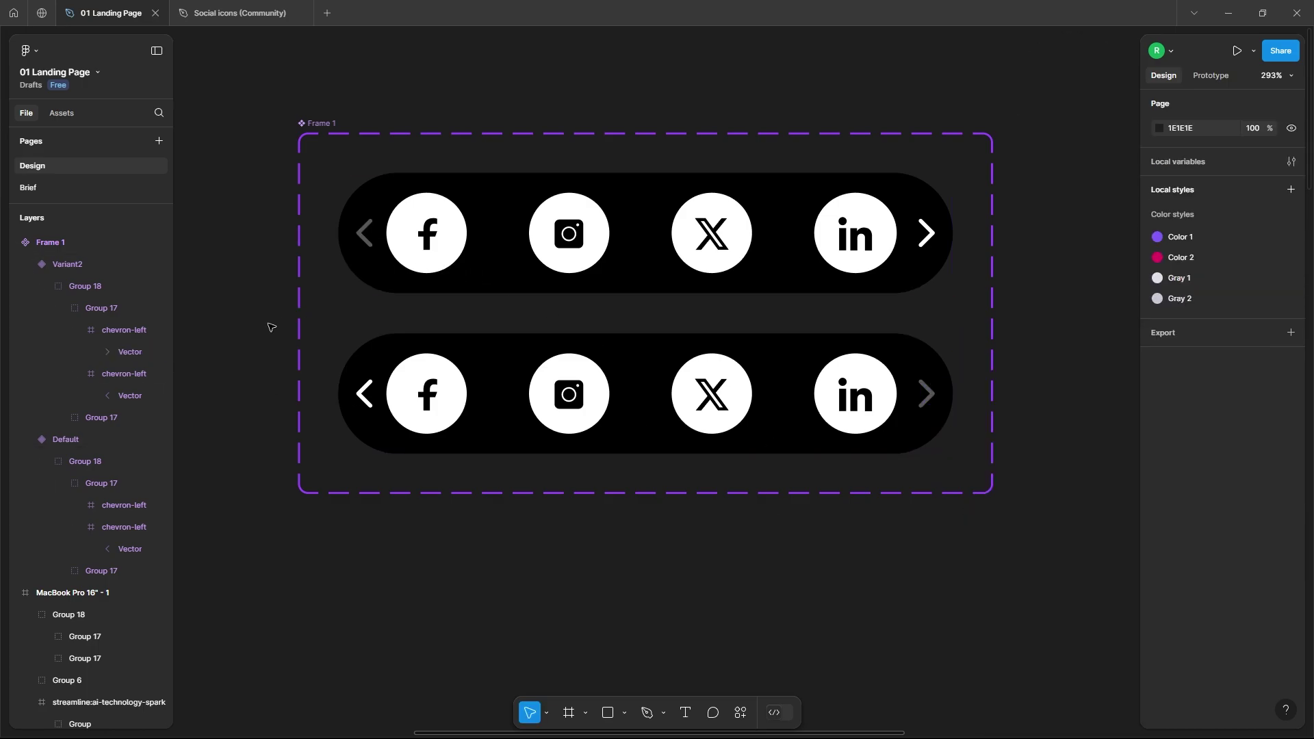
Shift the masked icon group in Variant2 left to X -186 so the LinkedIn, YouTube, TikTok and WhatsApp icons fill the pill
click(745, 375)
double_click(830, 397)
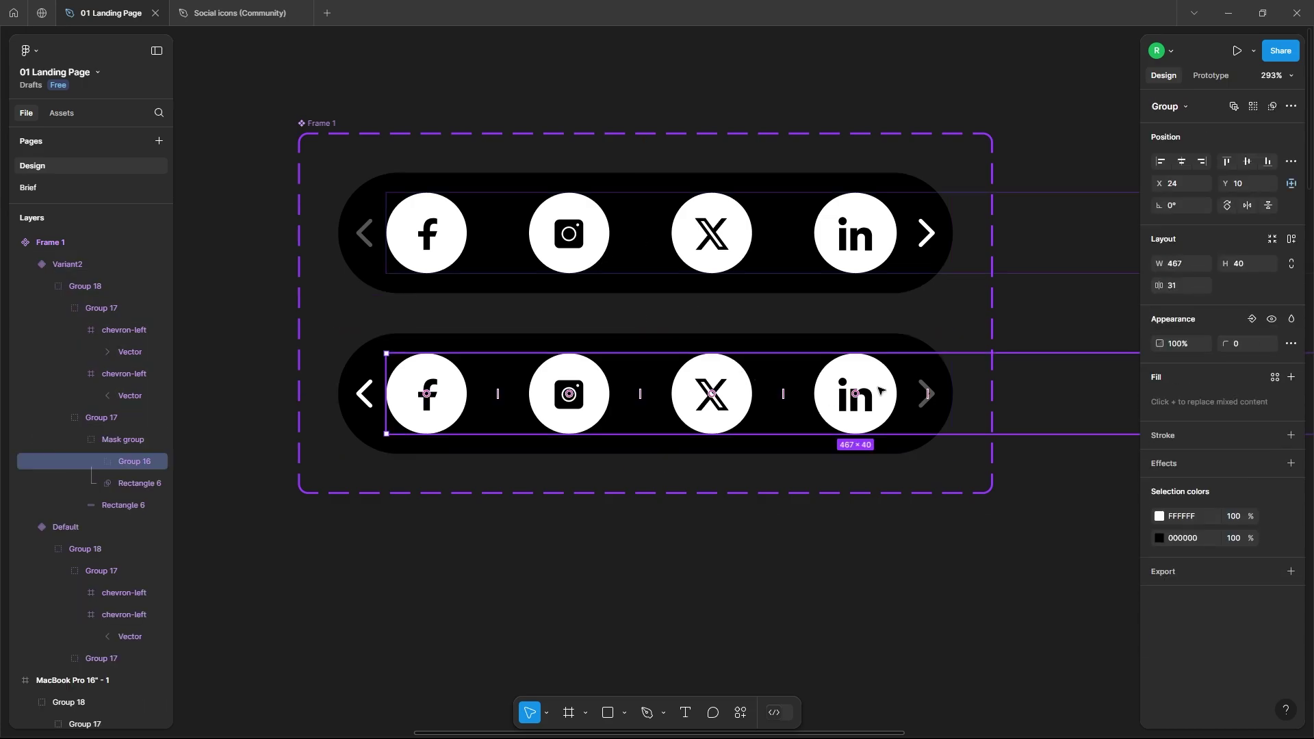
key(shift+Left)
key(shift+Left)
key(shift+Left)
key(shift+Left)
key(shift+Left)
key(shift+Left)
key(shift+Left)
key(shift+Left)
key(shift+Left)
key(shift+Left)
key(shift+Left)
key(shift+Left)
key(shift+Left)
key(shift+Left)
key(shift+Left)
key(shift+Left)
key(shift+Left)
key(shift+Left)
key(shift+Left)
key(shift+Left)
key(shift+Left)
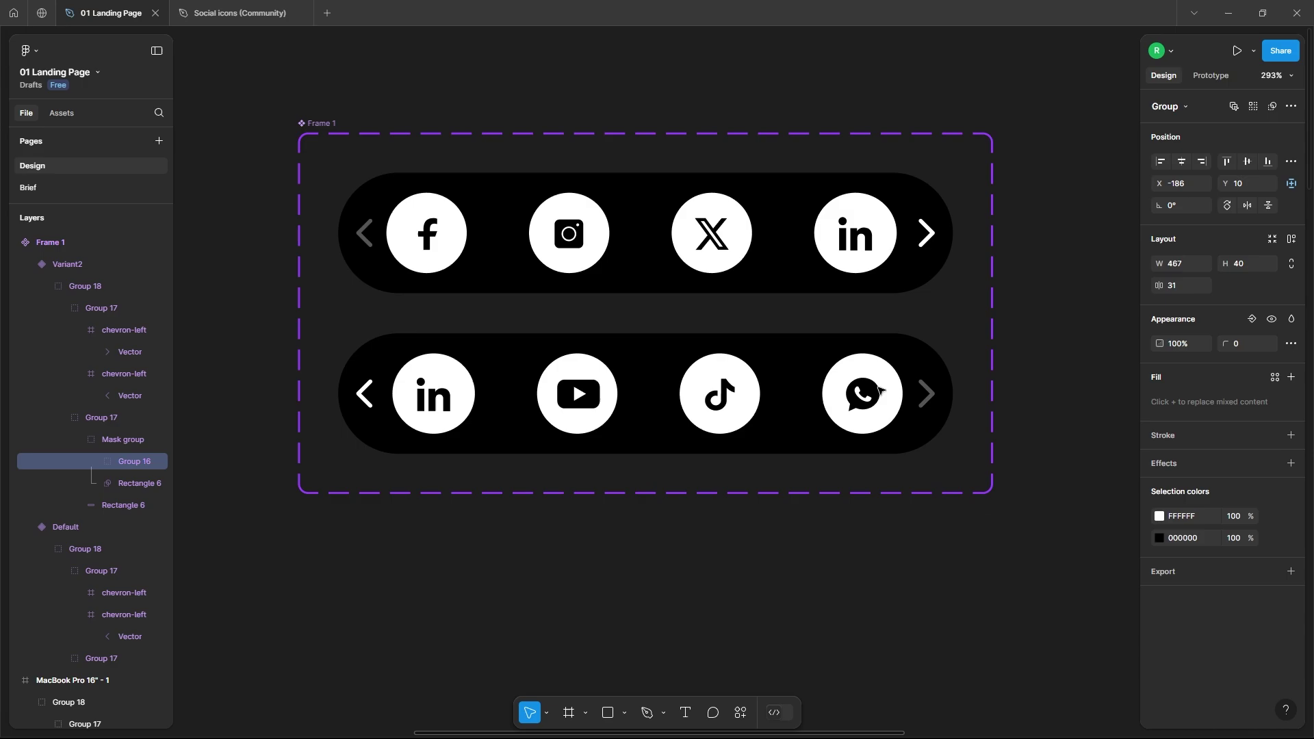
click(642, 491)
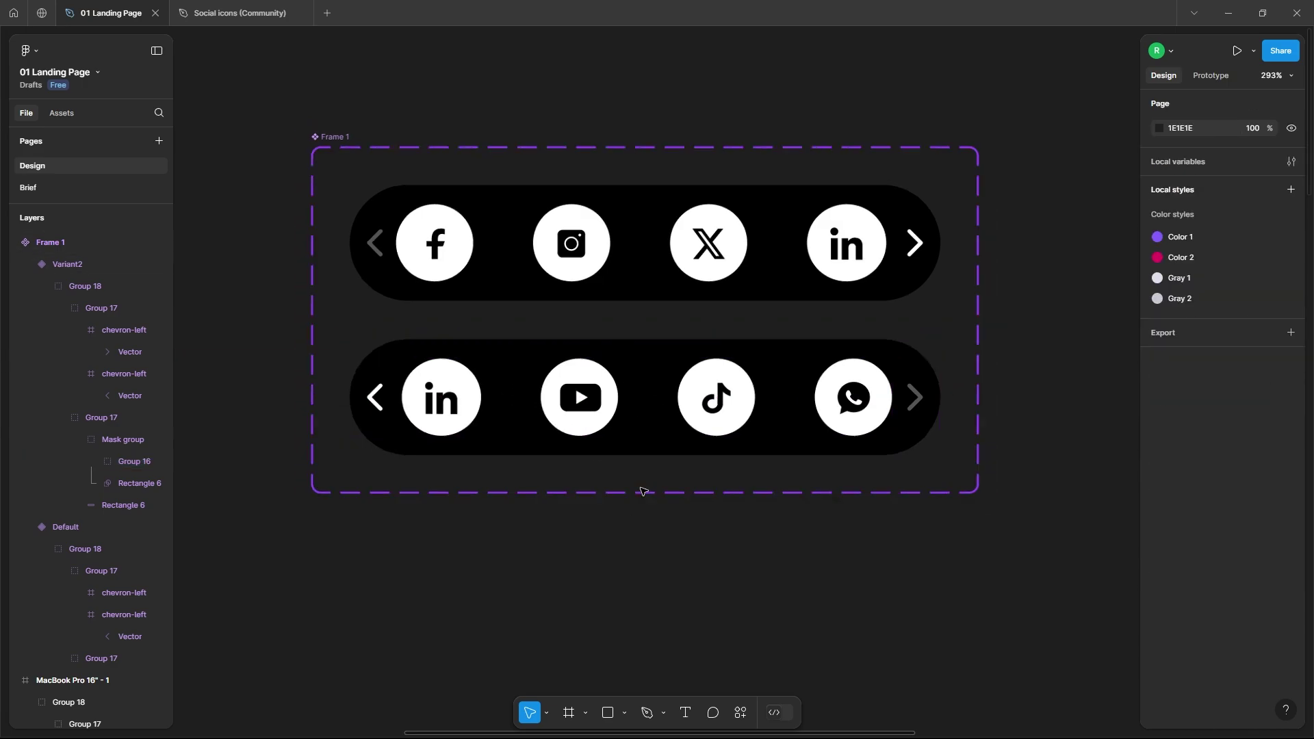
Add a prototype interaction from the Default variant to Variant2 with the On drag trigger
scroll(642, 491, down, 3)
click(640, 338)
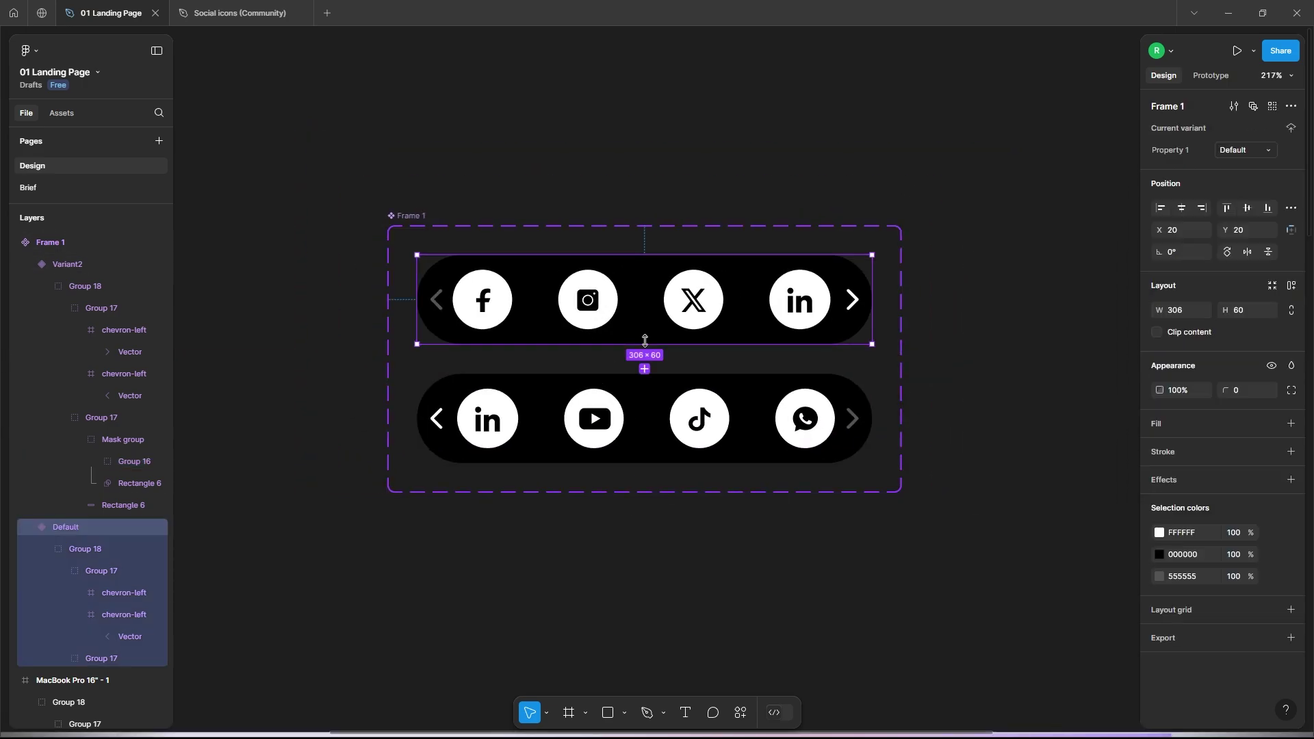
click(1211, 76)
drag(644, 369, 678, 425)
click(677, 439)
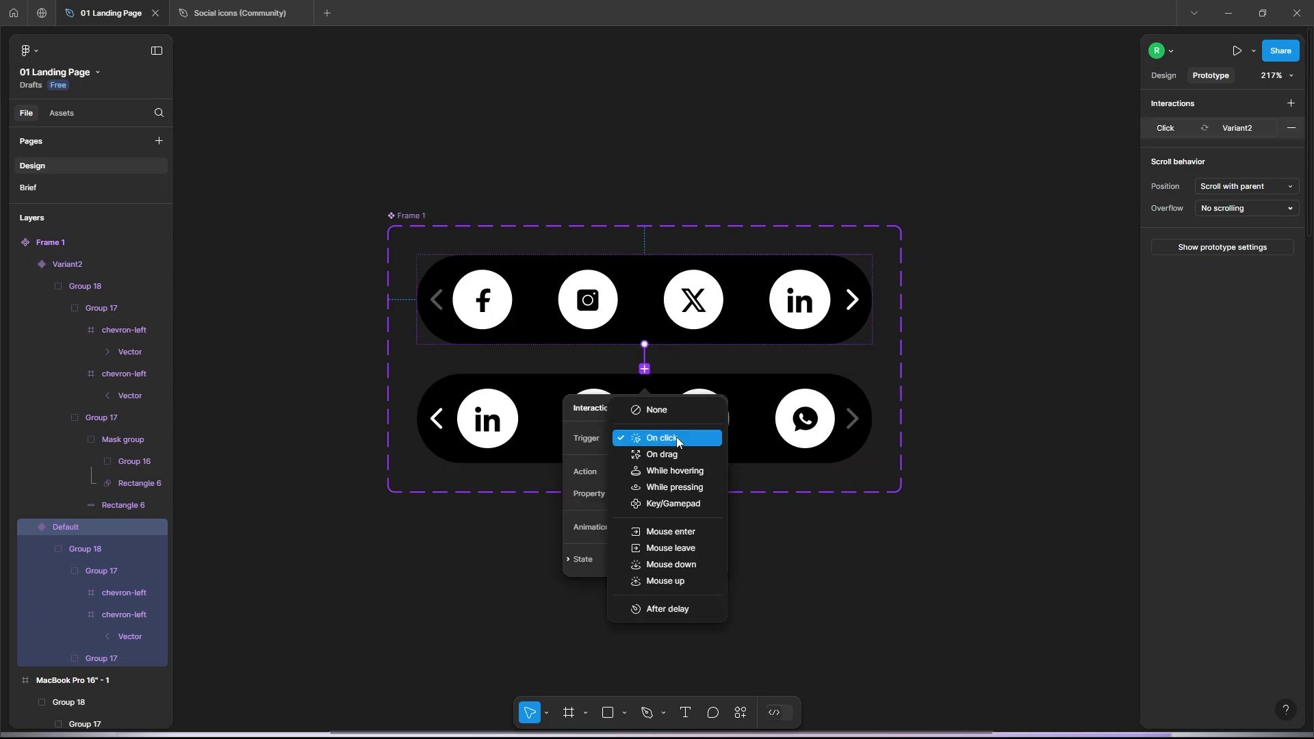
click(664, 454)
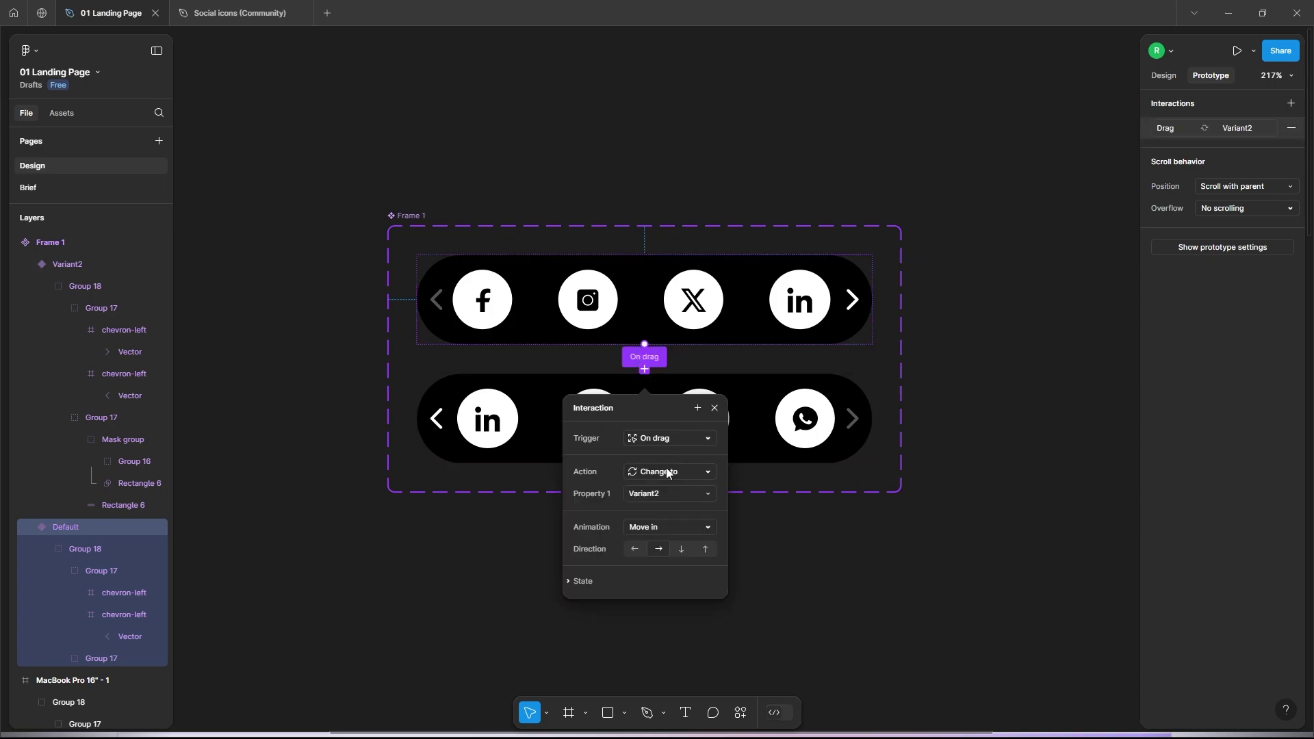
Set the drag interaction's animation to Smart animate with an Ease in curve and a 500 ms duration
click(675, 525)
click(673, 502)
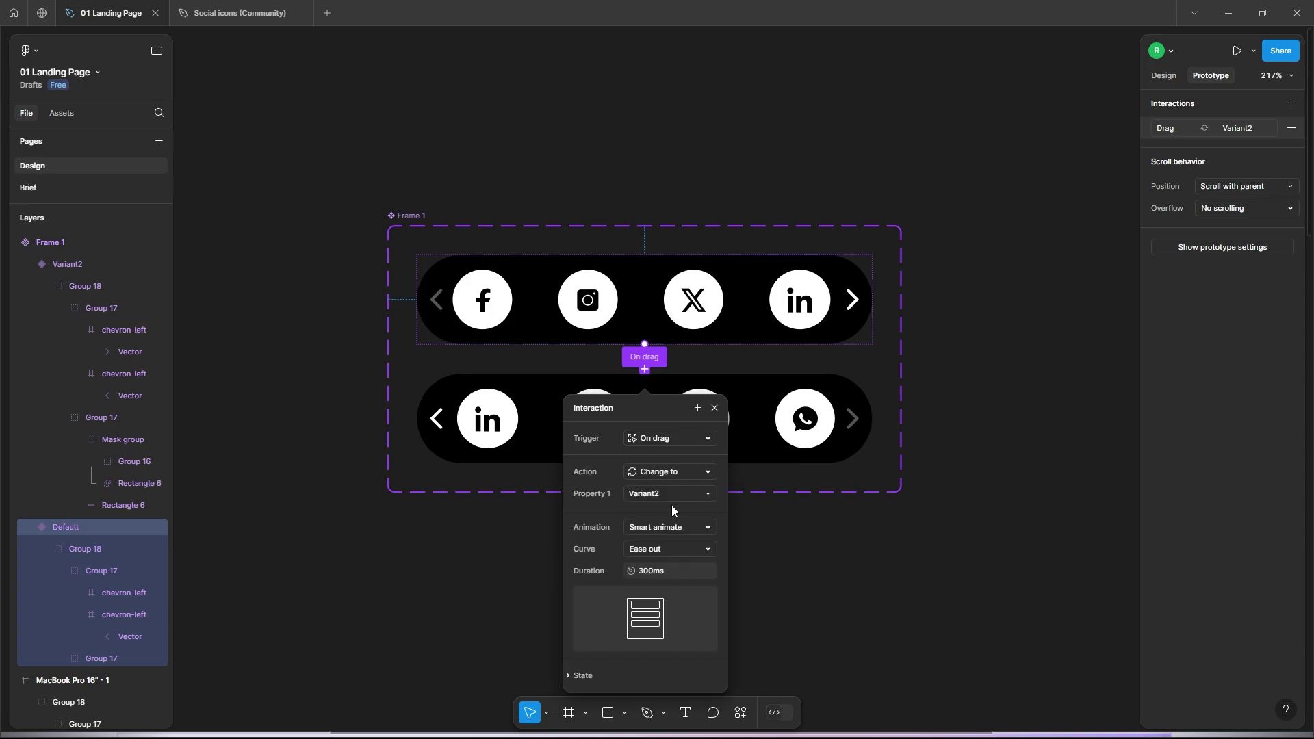
click(672, 548)
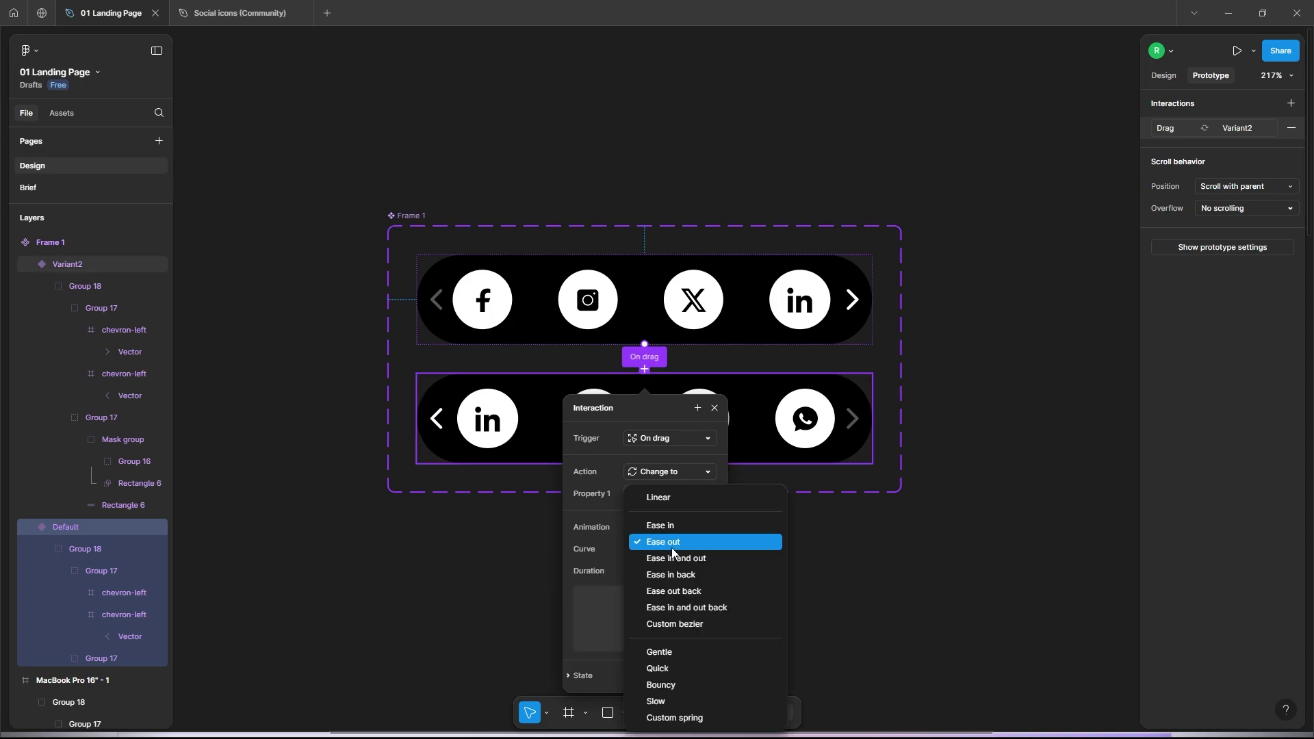
click(671, 531)
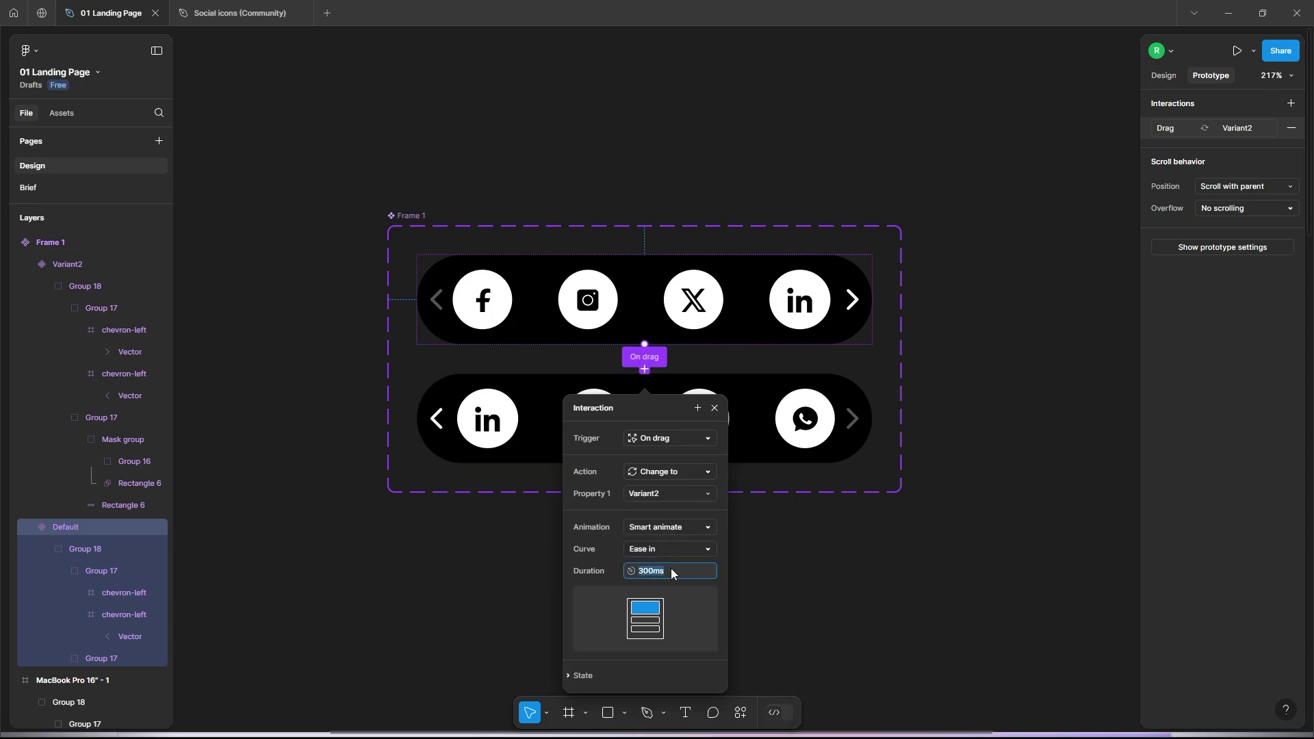
text(500)
key(Return)
click(712, 413)
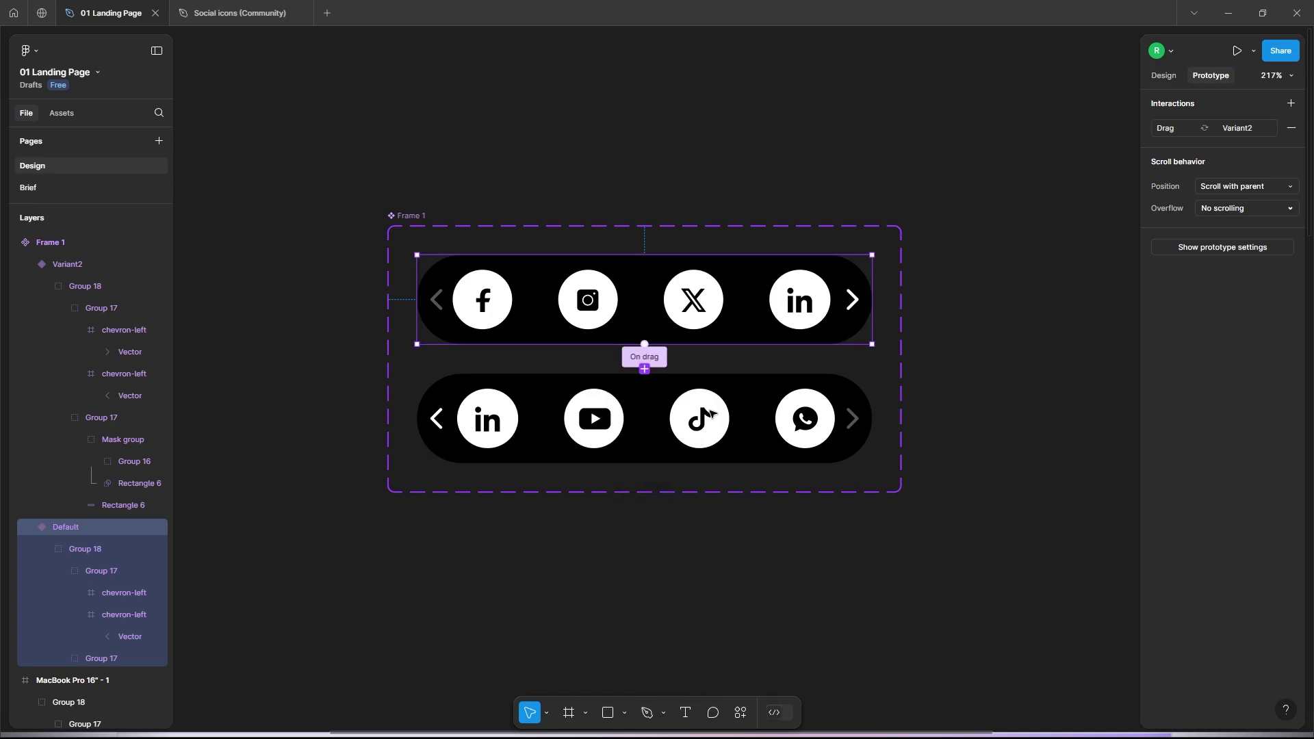
Add a return interaction from Variant2 to the Default variant triggered On drag, with Smart animate, Ease in and 500 ms
click(662, 403)
drag(685, 354, 690, 344)
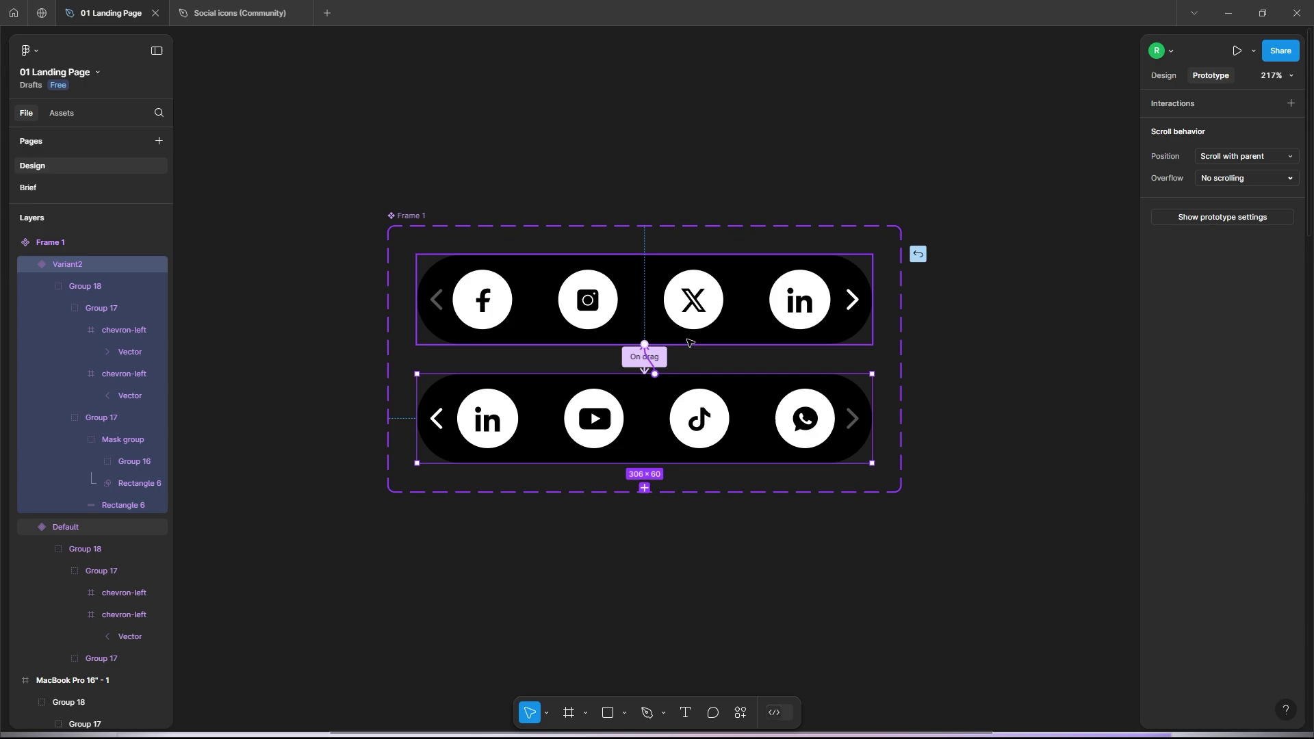
click(668, 411)
click(668, 426)
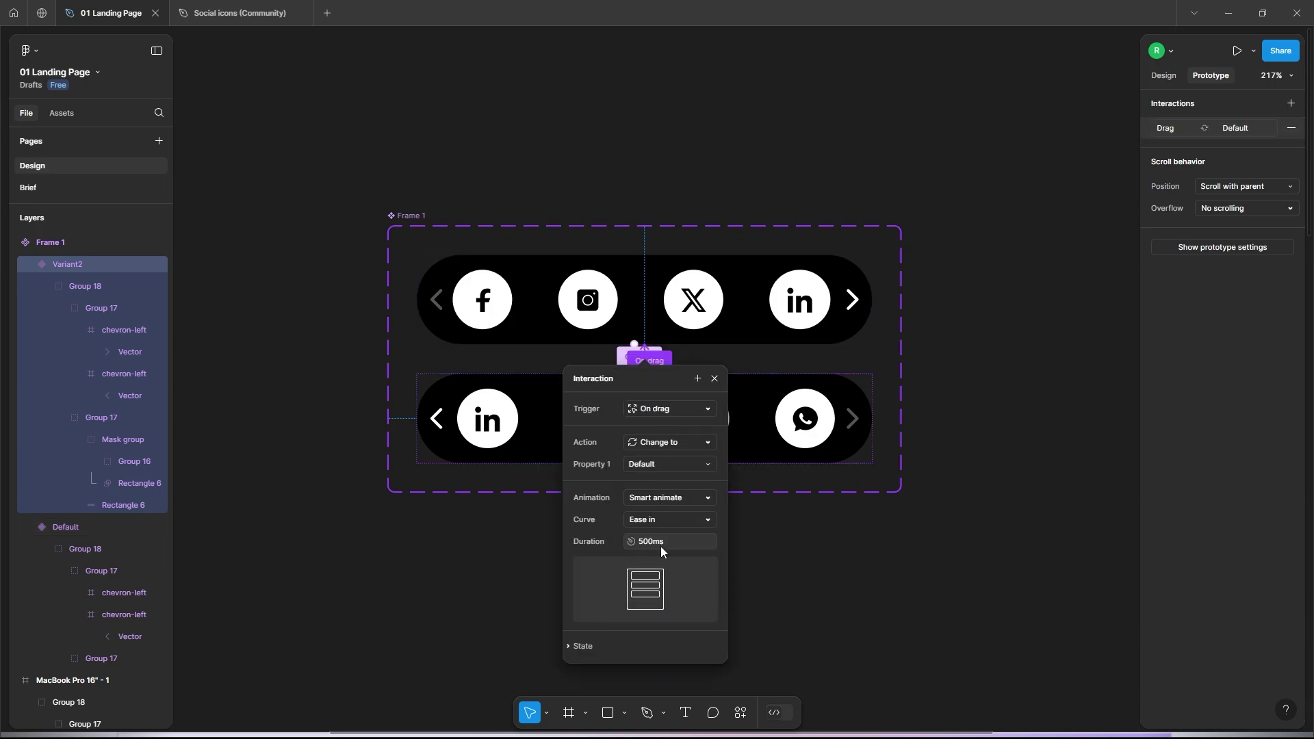
click(776, 526)
Link the Default variant's right chevron to Variant2 with an On click interaction using Smart animate, Ease in and 500 ms
click(853, 308)
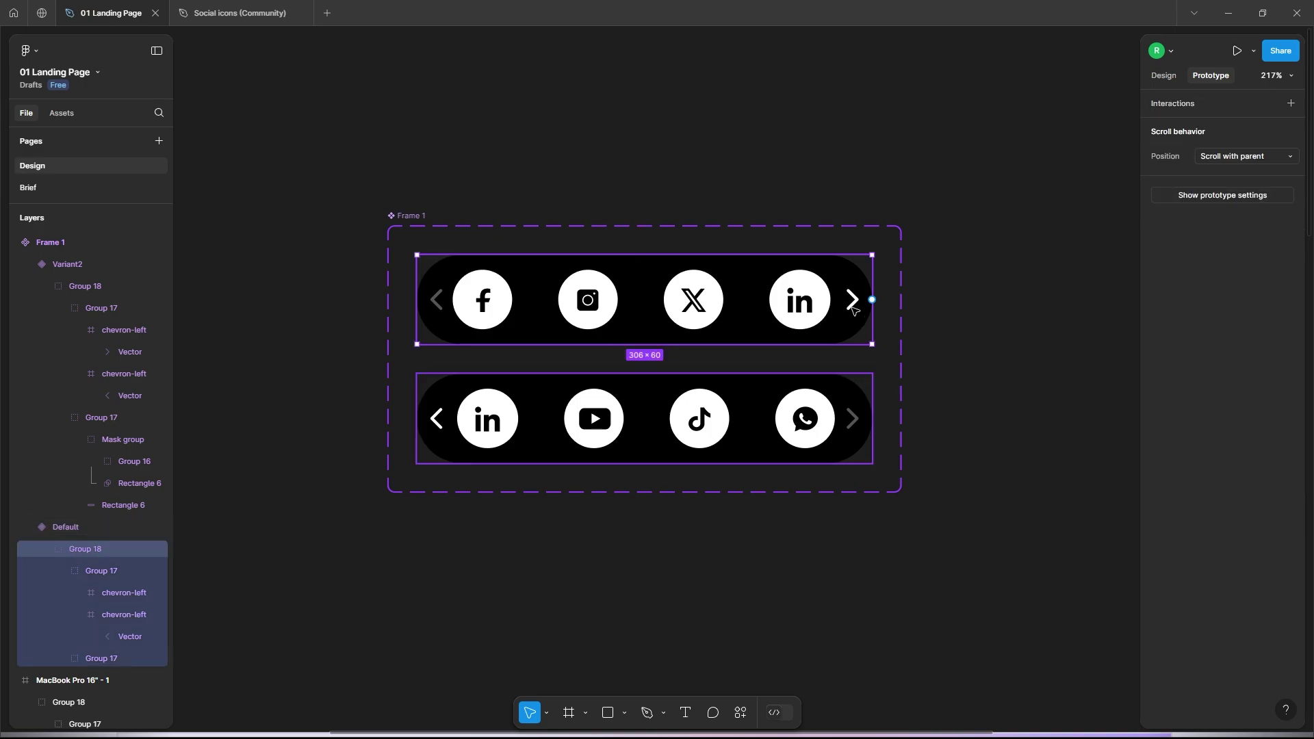
click(854, 308)
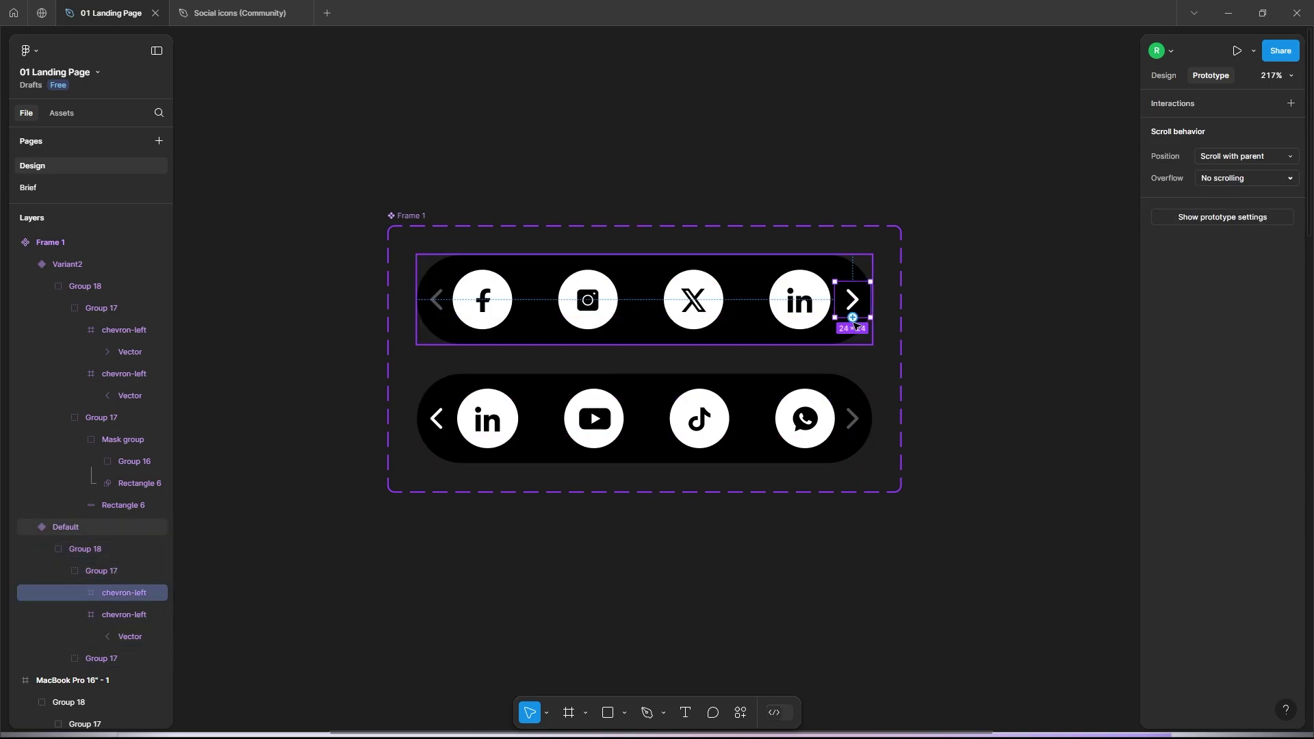
drag(853, 317, 680, 427)
click(681, 437)
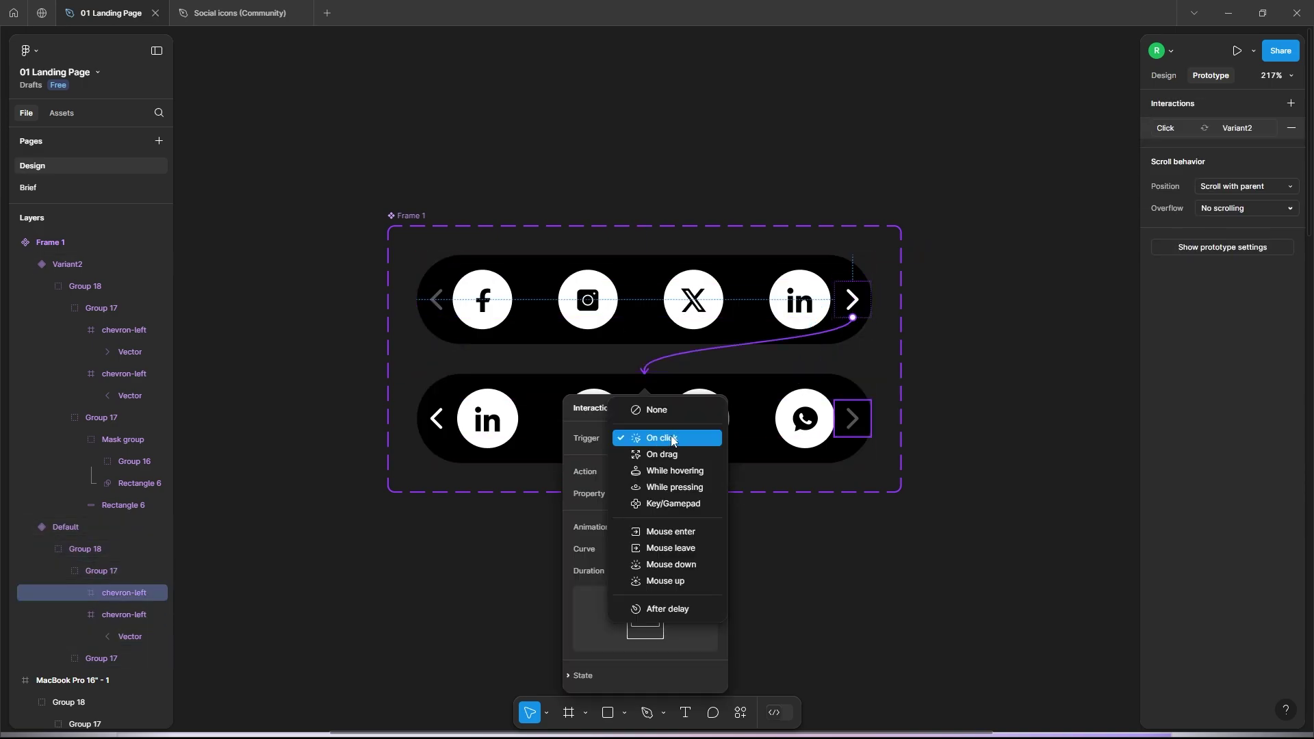
click(676, 441)
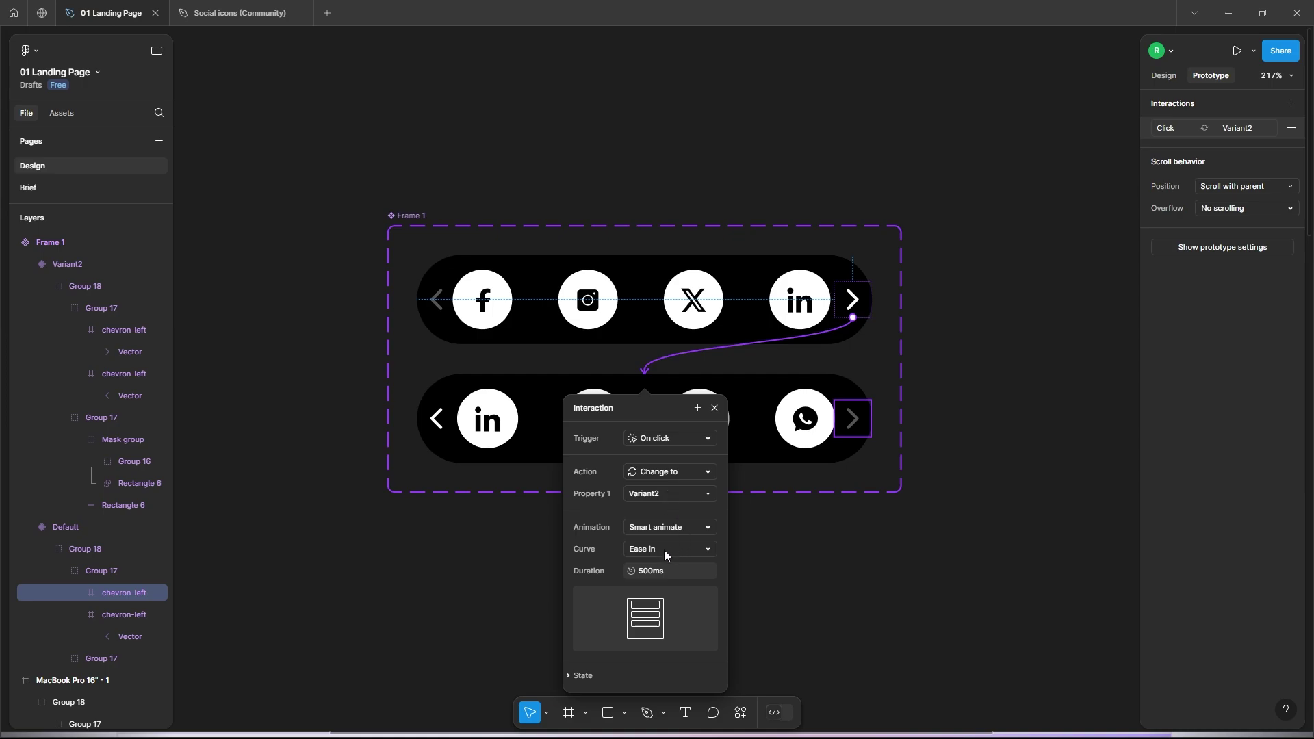
Link Variant2's left chevron back to the Default variant with an On click interaction using Smart animate, Ease in and 500 ms
click(434, 423)
double_click(437, 422)
drag(453, 419, 523, 335)
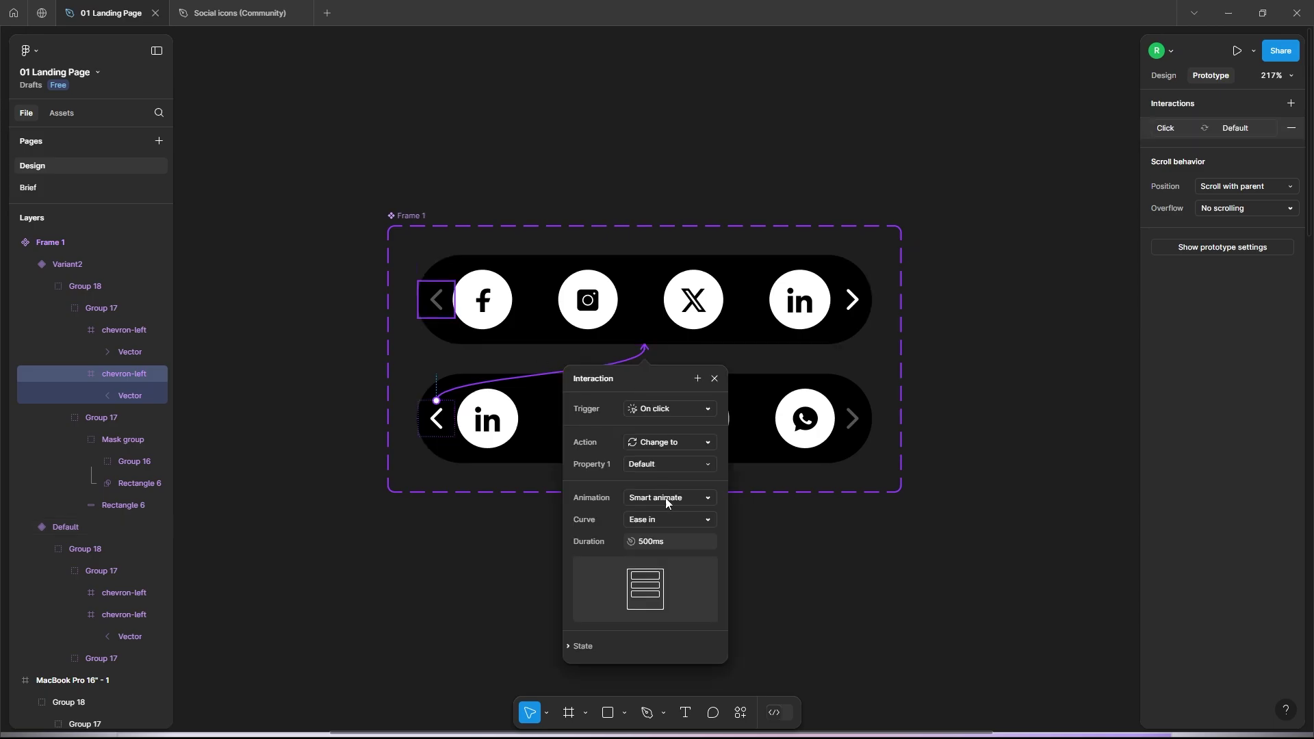
click(819, 536)
Place an instance of the local social icon pill component on the canvas below the landing page frame
scroll(637, 479, down, 8)
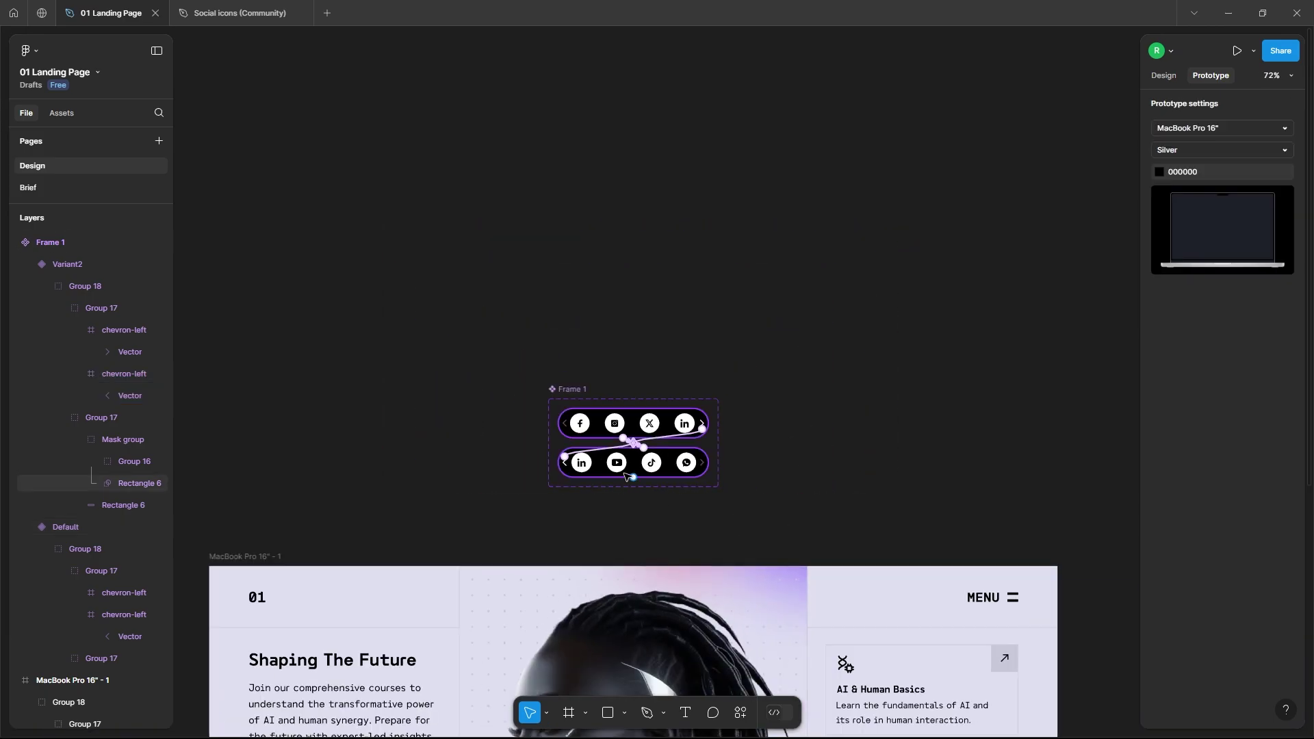
scroll(628, 640, up, 3)
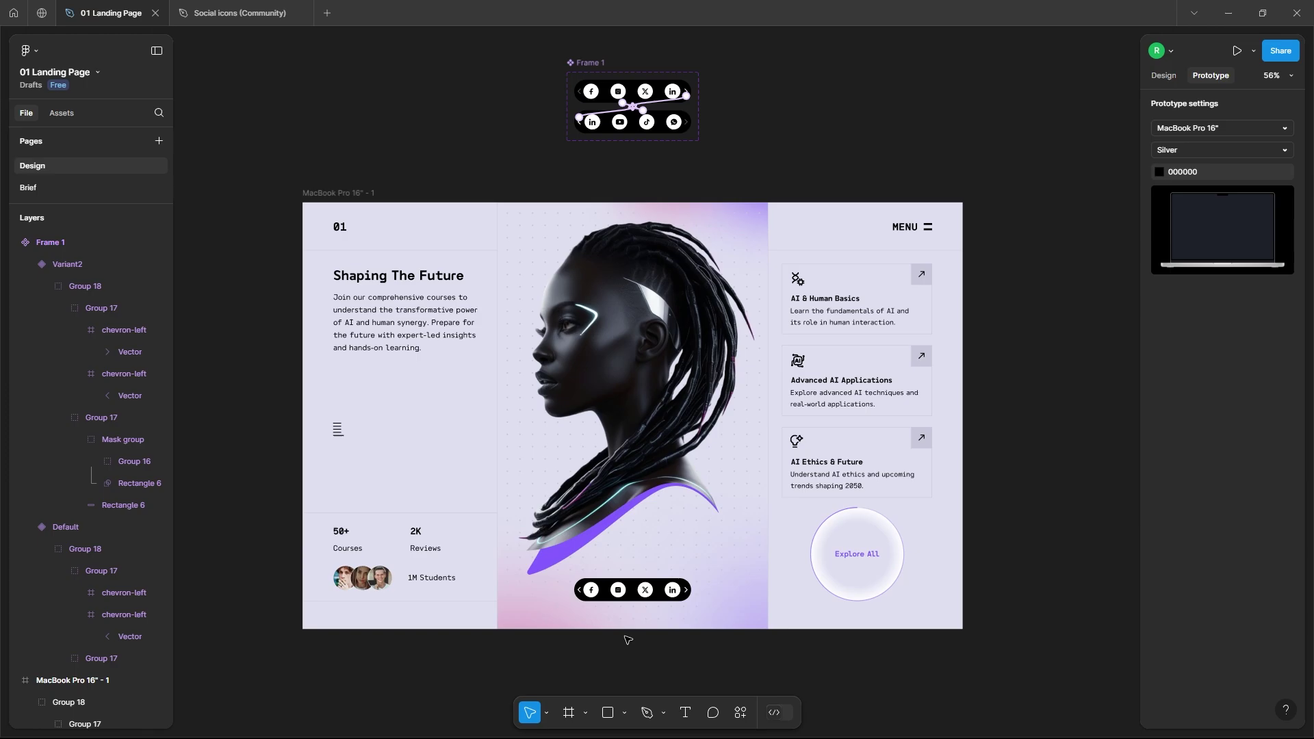
click(62, 113)
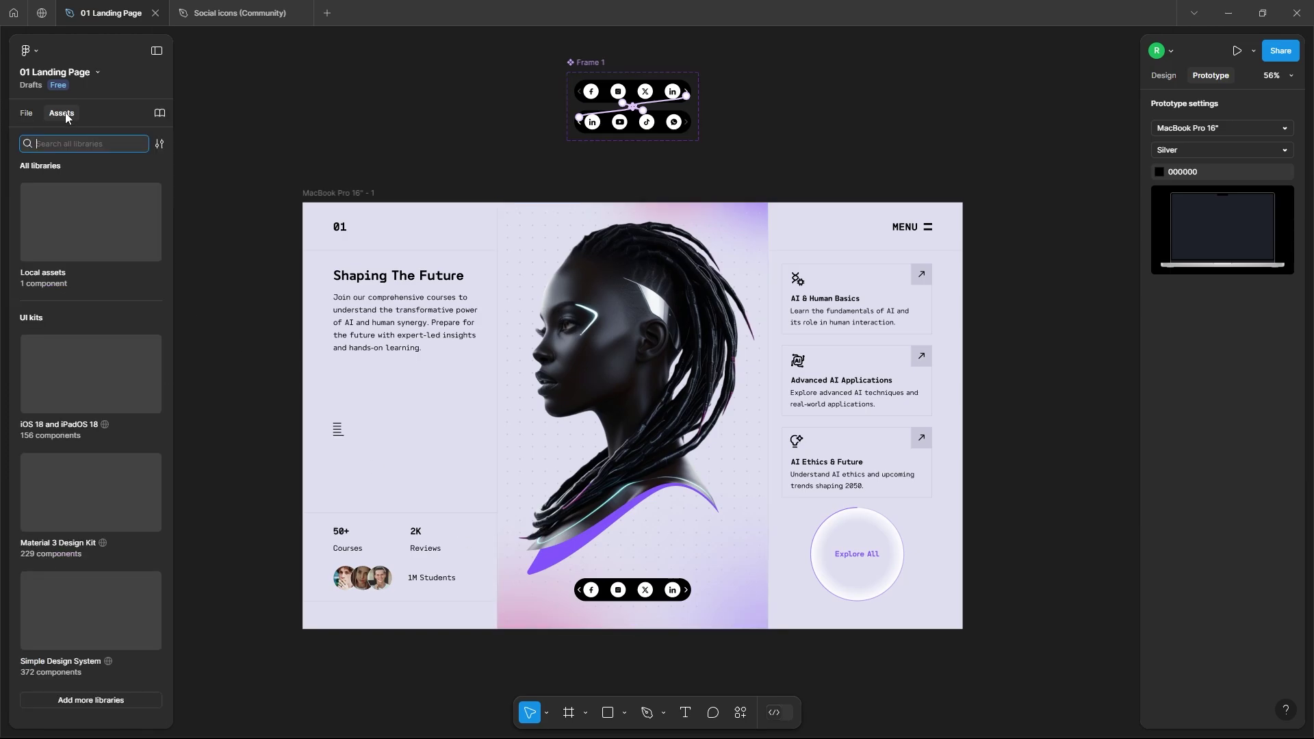
click(95, 222)
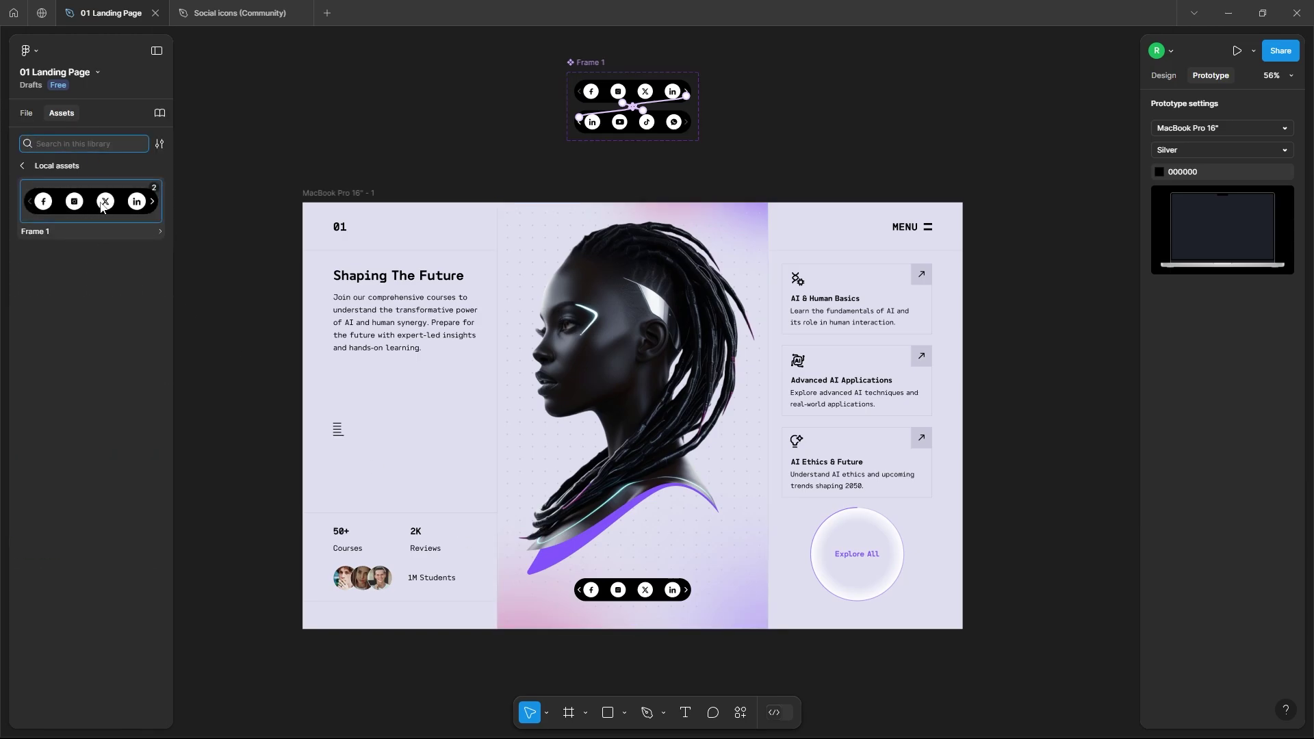
drag(101, 207, 660, 674)
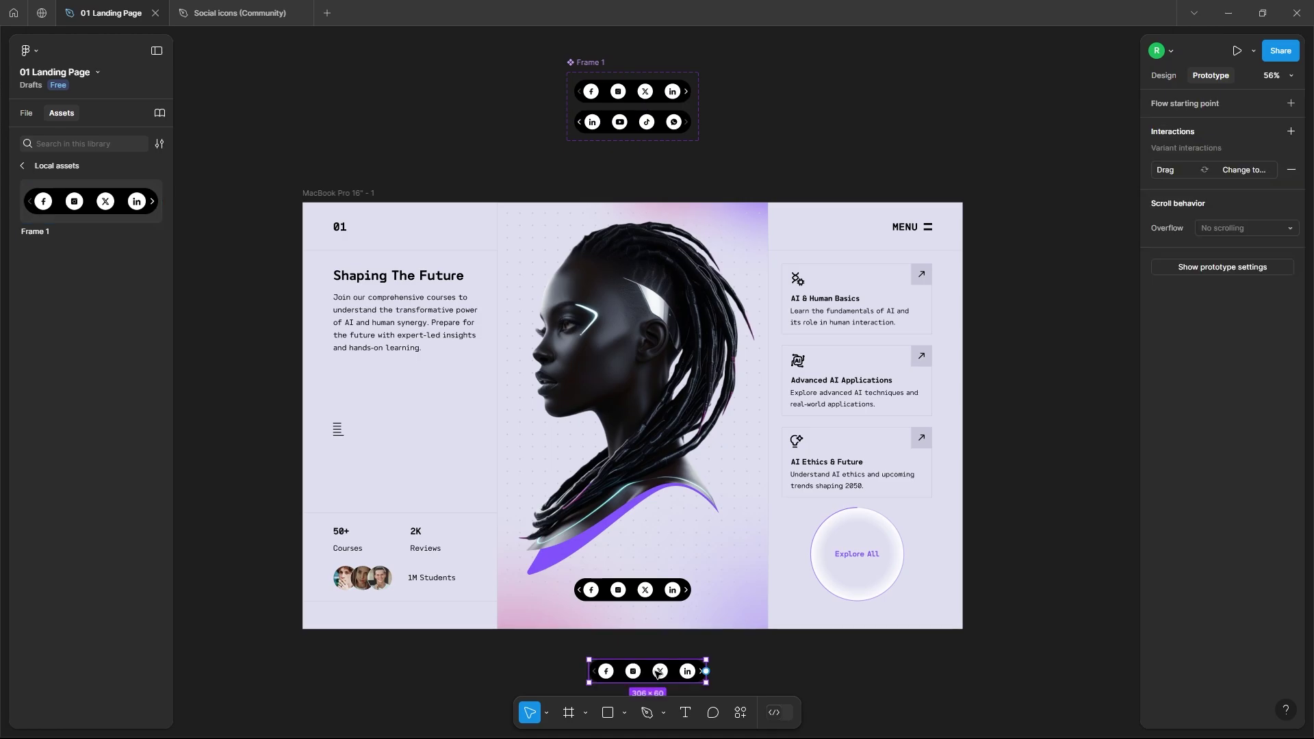
Replace the old social icon pill on the landing page with the component instance and center it horizontally in the frame
scroll(659, 674, down, 3)
click(655, 625)
click(651, 438)
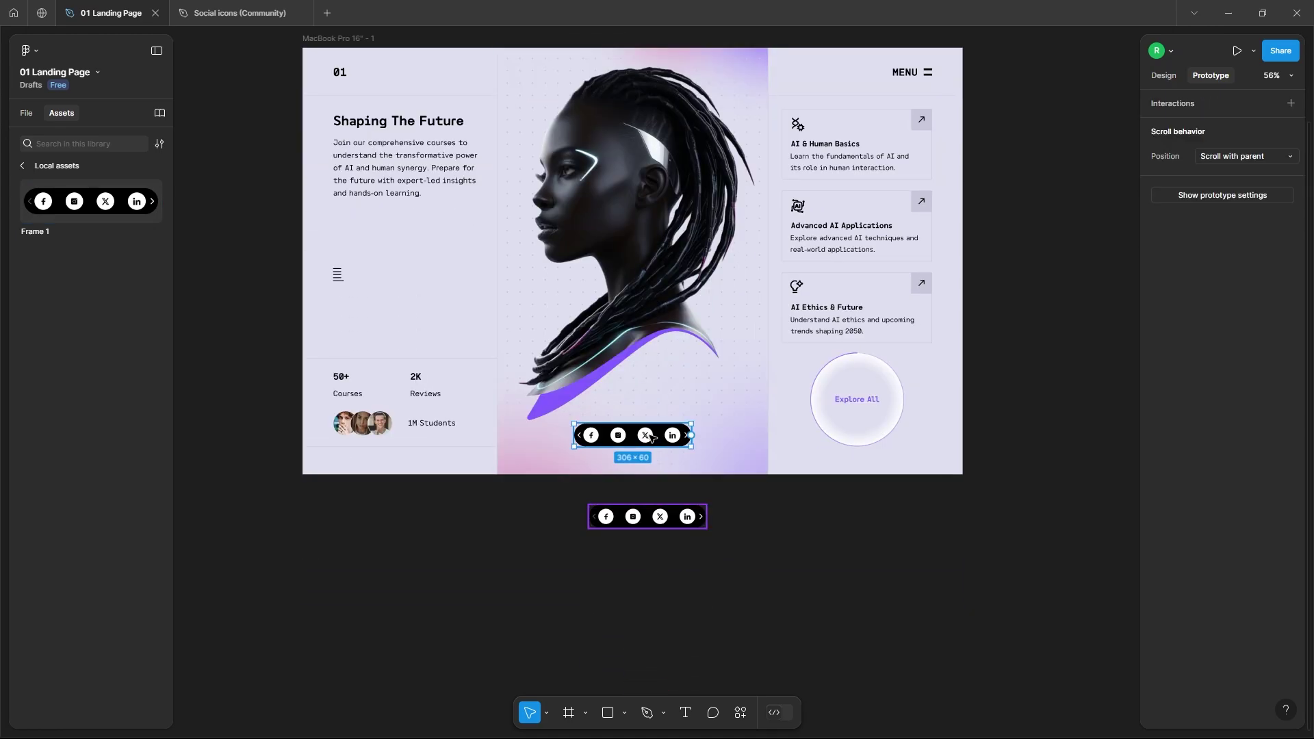
click(651, 491)
drag(660, 518, 648, 438)
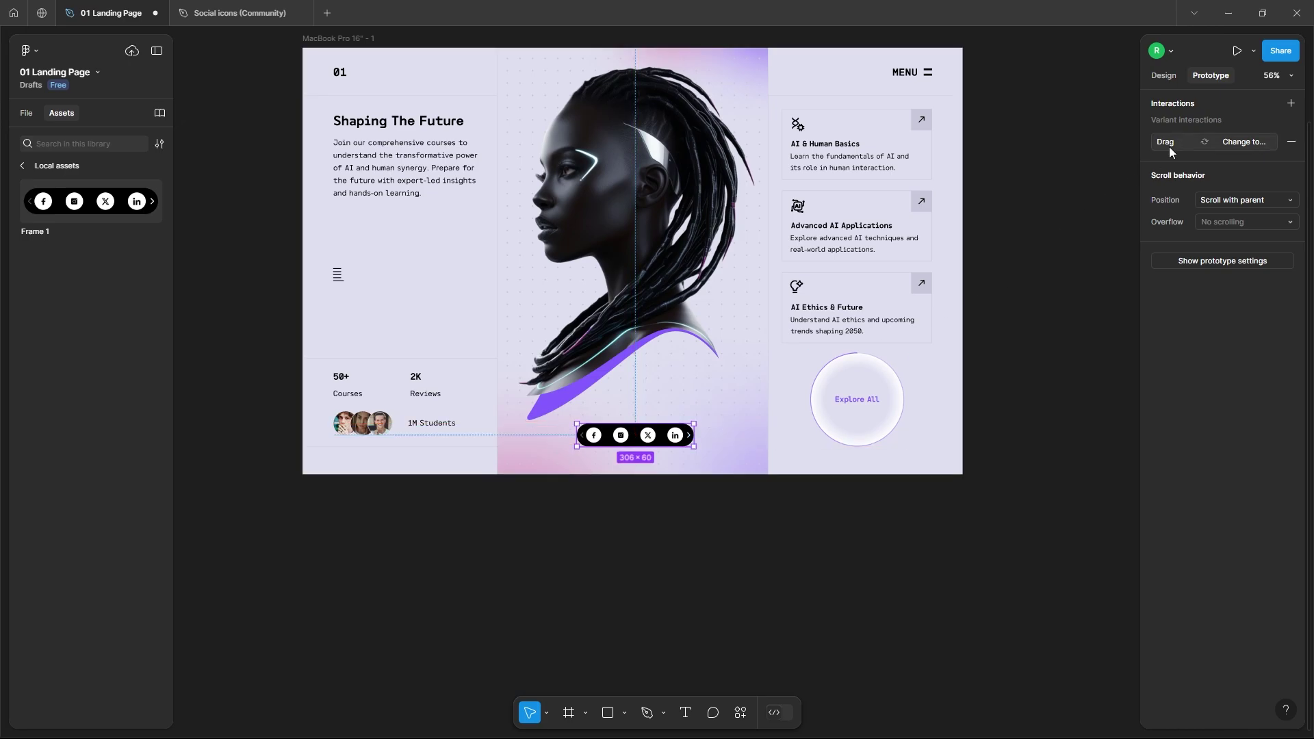
click(1163, 75)
click(1033, 331)
Present the landing page frame as a prototype and test the social icon pill's right chevron
scroll(607, 466, up, 3)
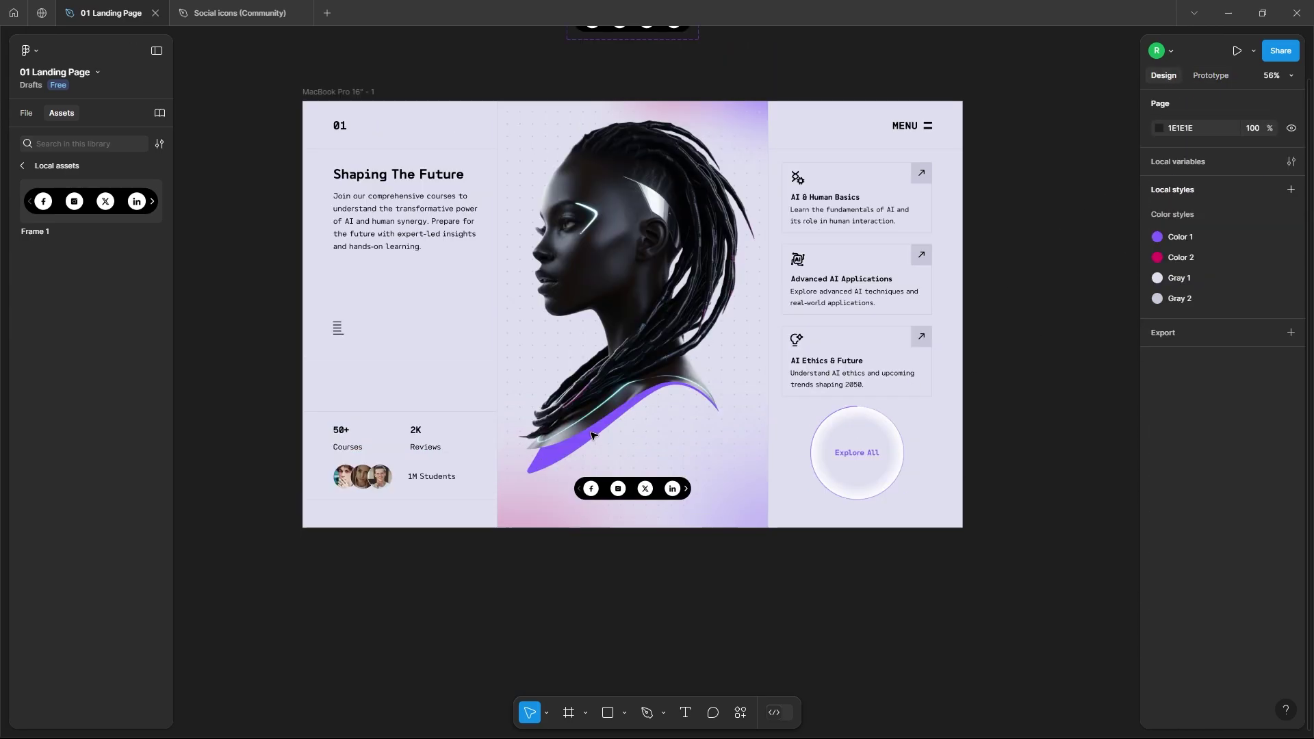
scroll(607, 466, up, 1)
click(332, 152)
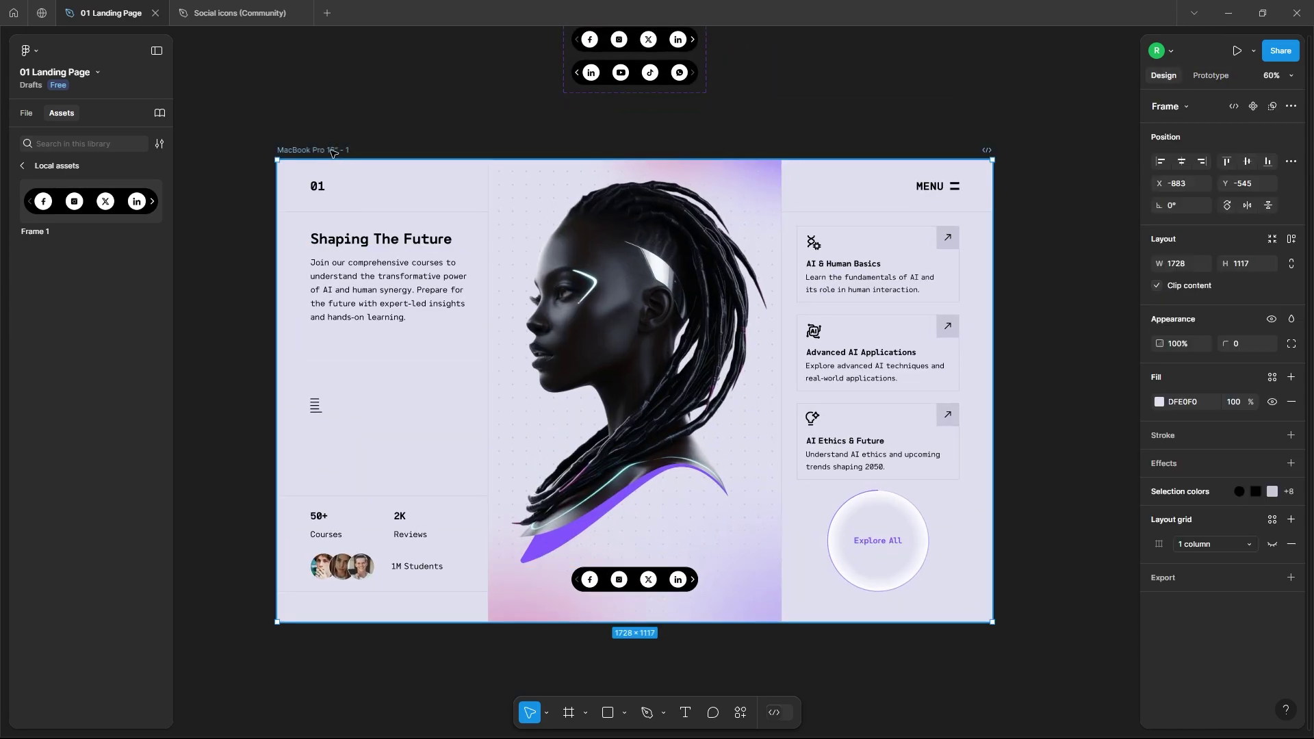
click(1237, 51)
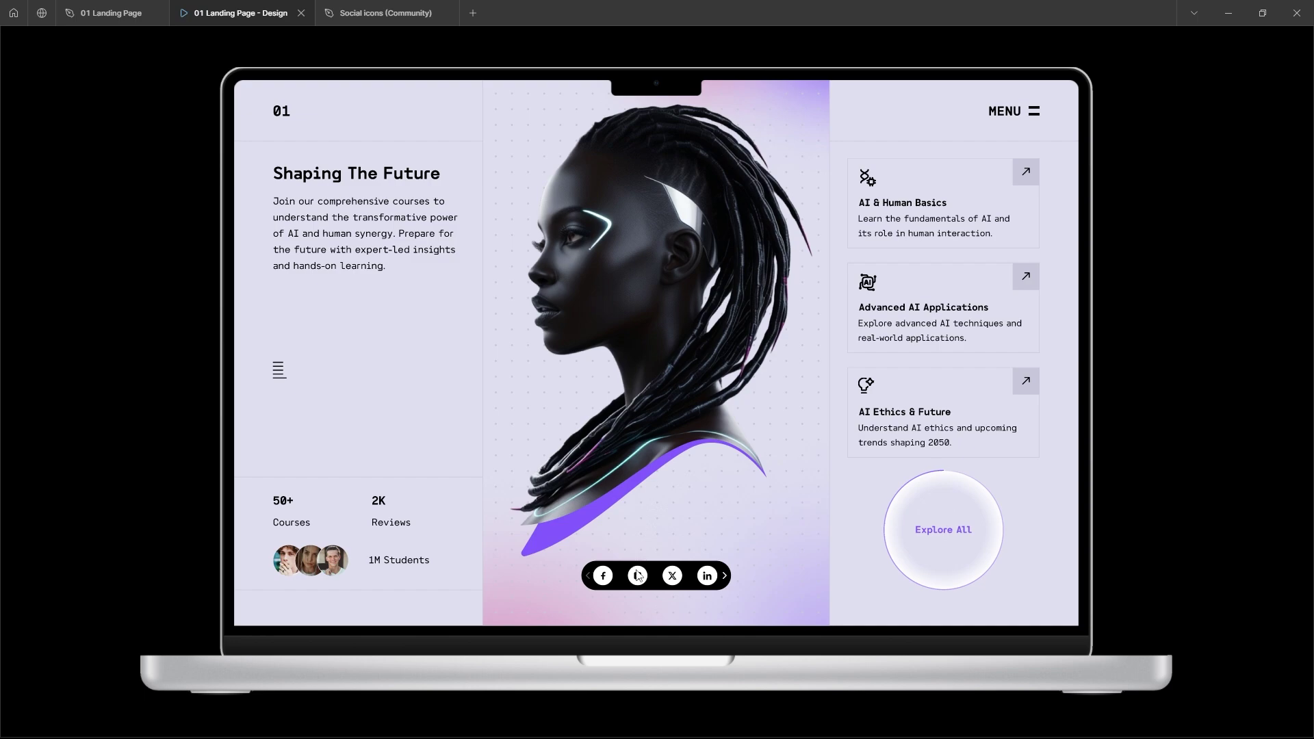
click(725, 577)
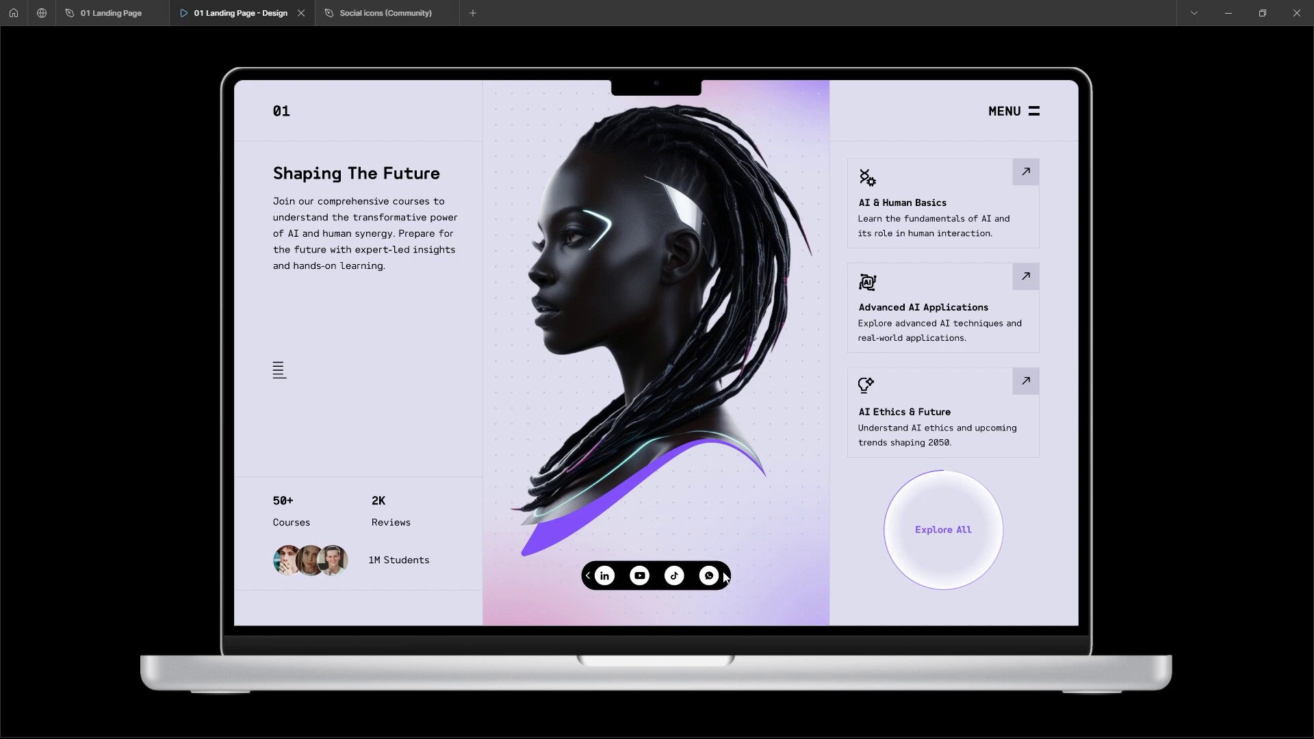
Test sliding the social icon pill back and forward in the prototype preview, and return to the landing page design file
click(586, 577)
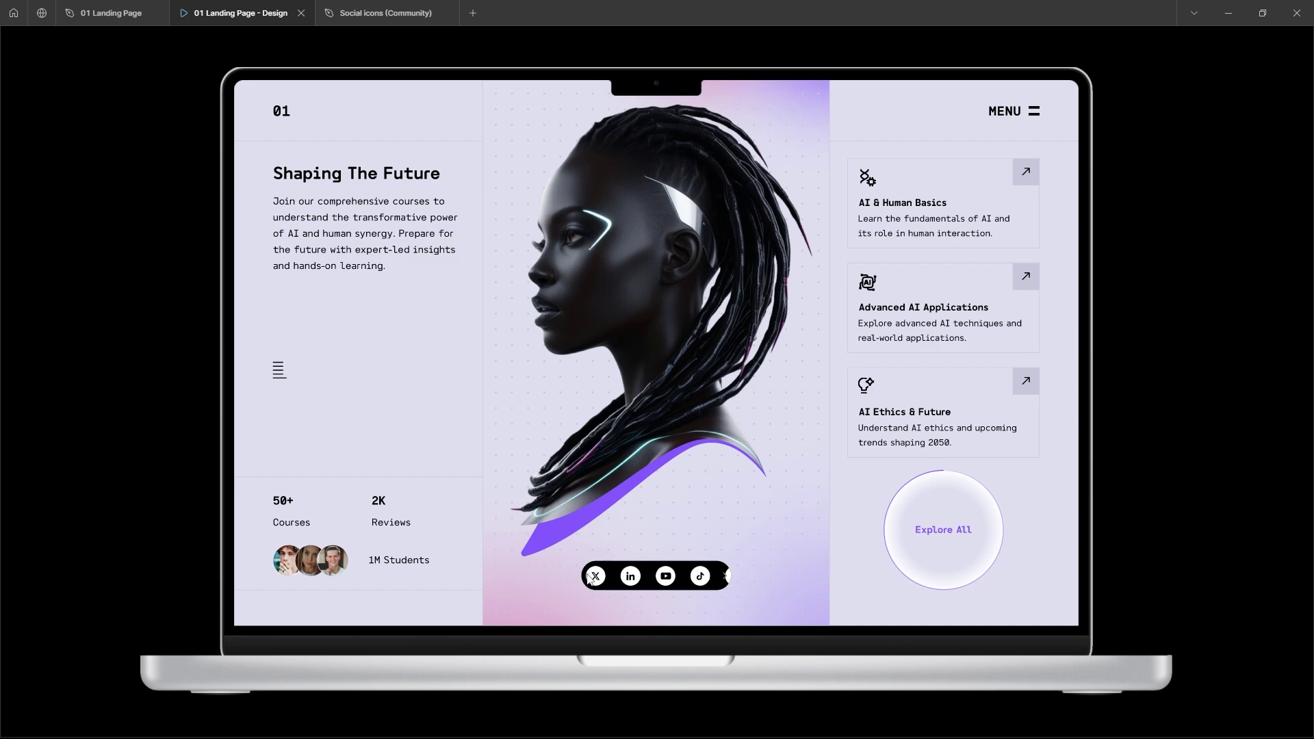
drag(677, 581, 638, 582)
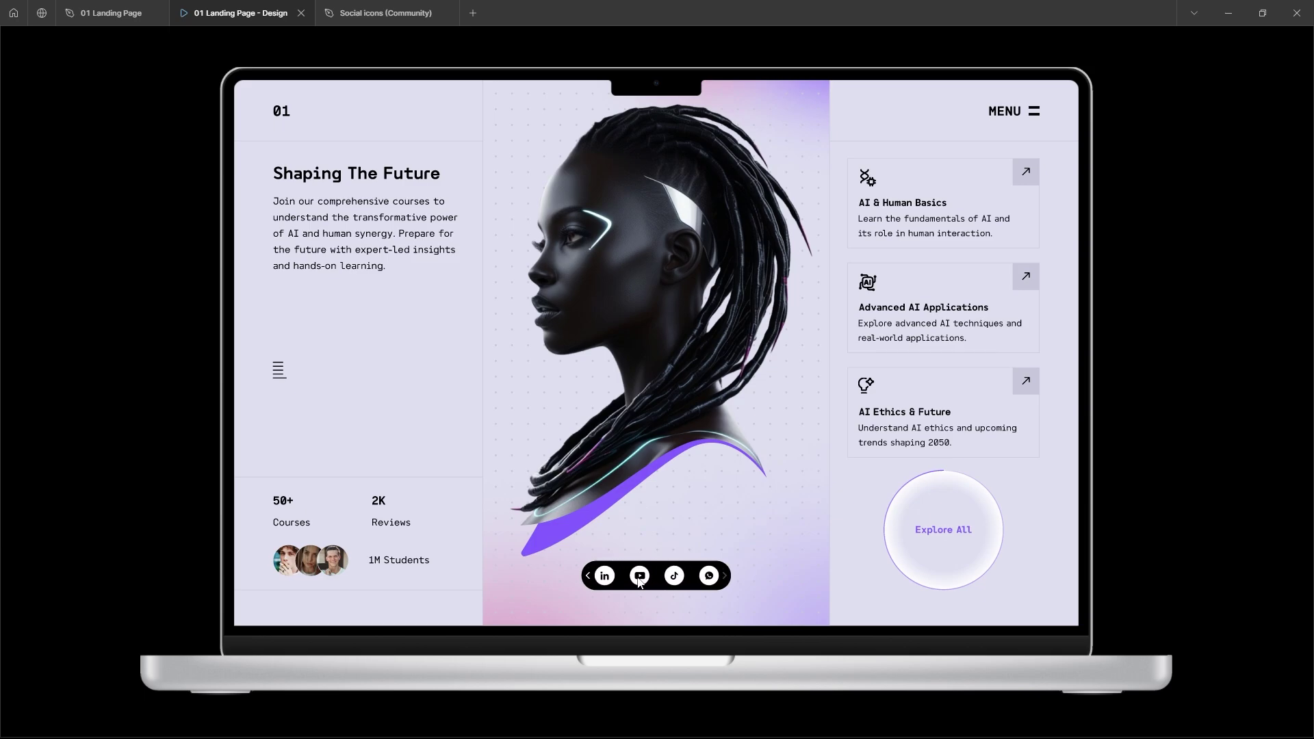
click(123, 15)
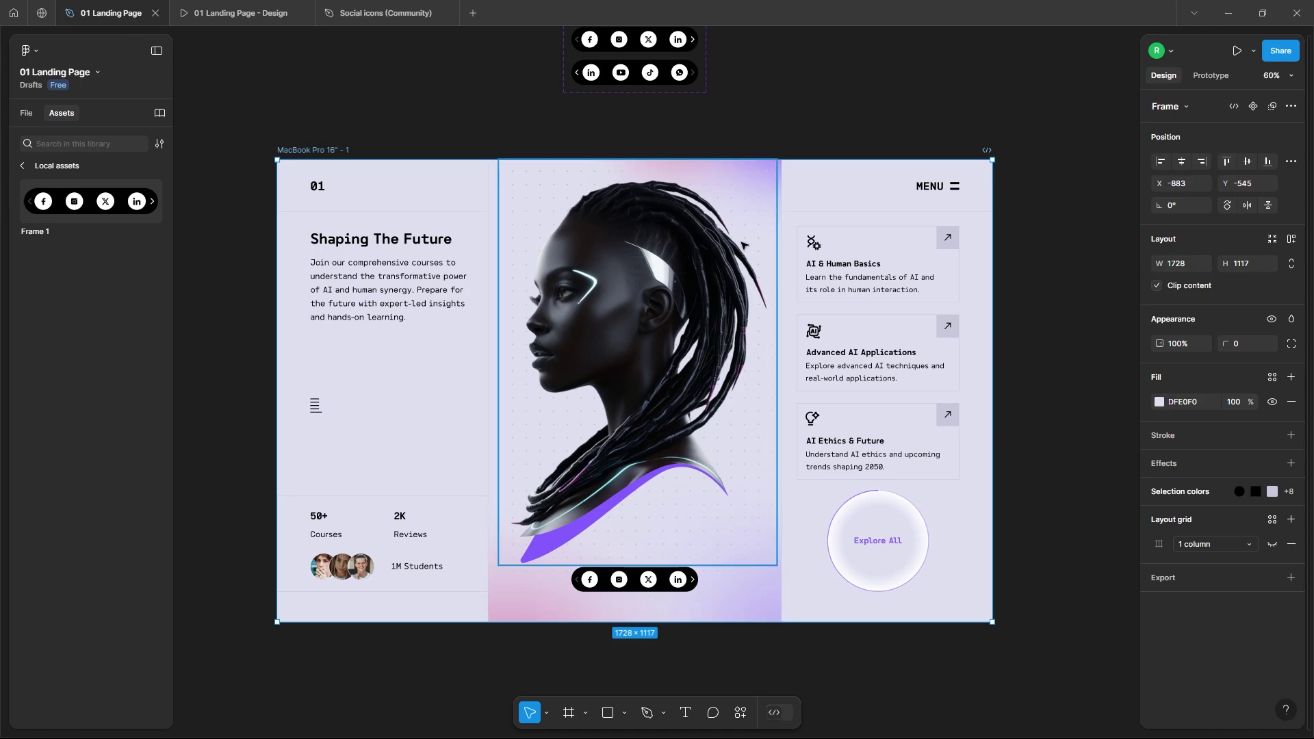
Duplicate the landing page's middle gradient mask group onto the empty canvas to the left of the frame
scroll(724, 579, down, 5)
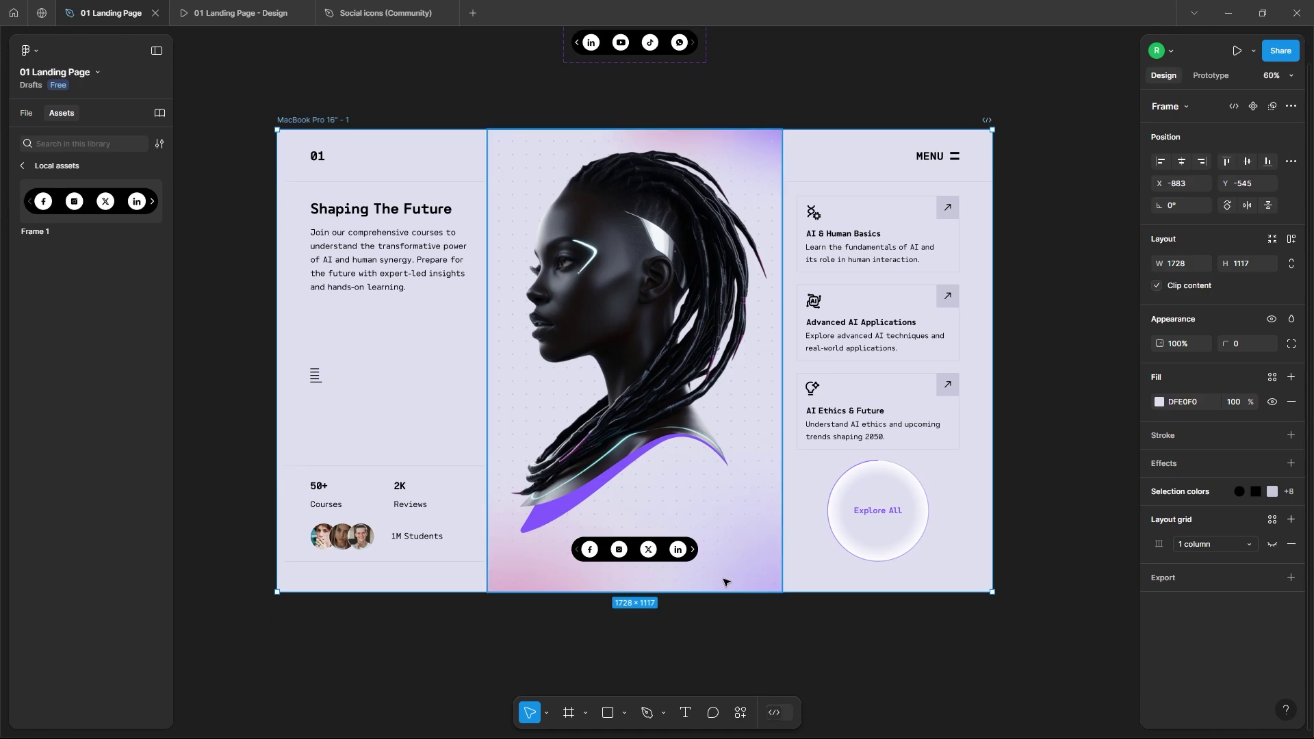
key(alt+1)
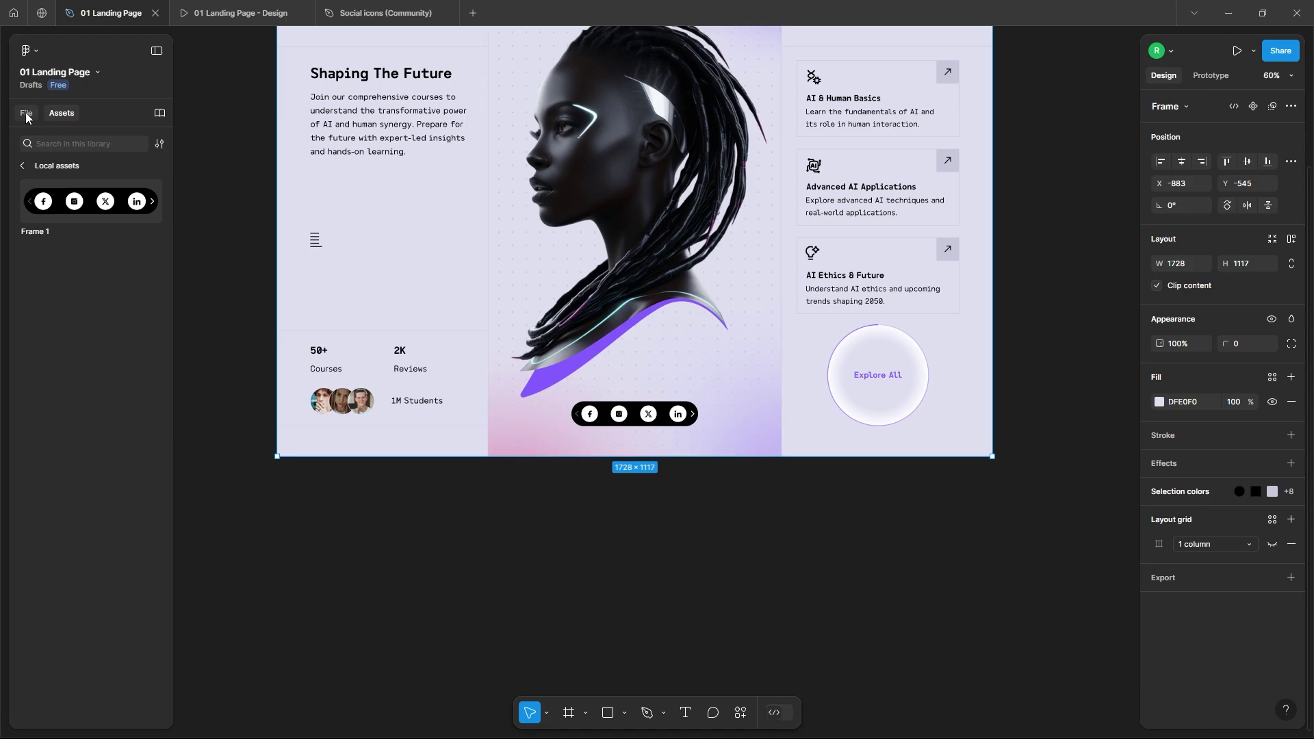
scroll(493, 445, down, 1)
click(495, 439)
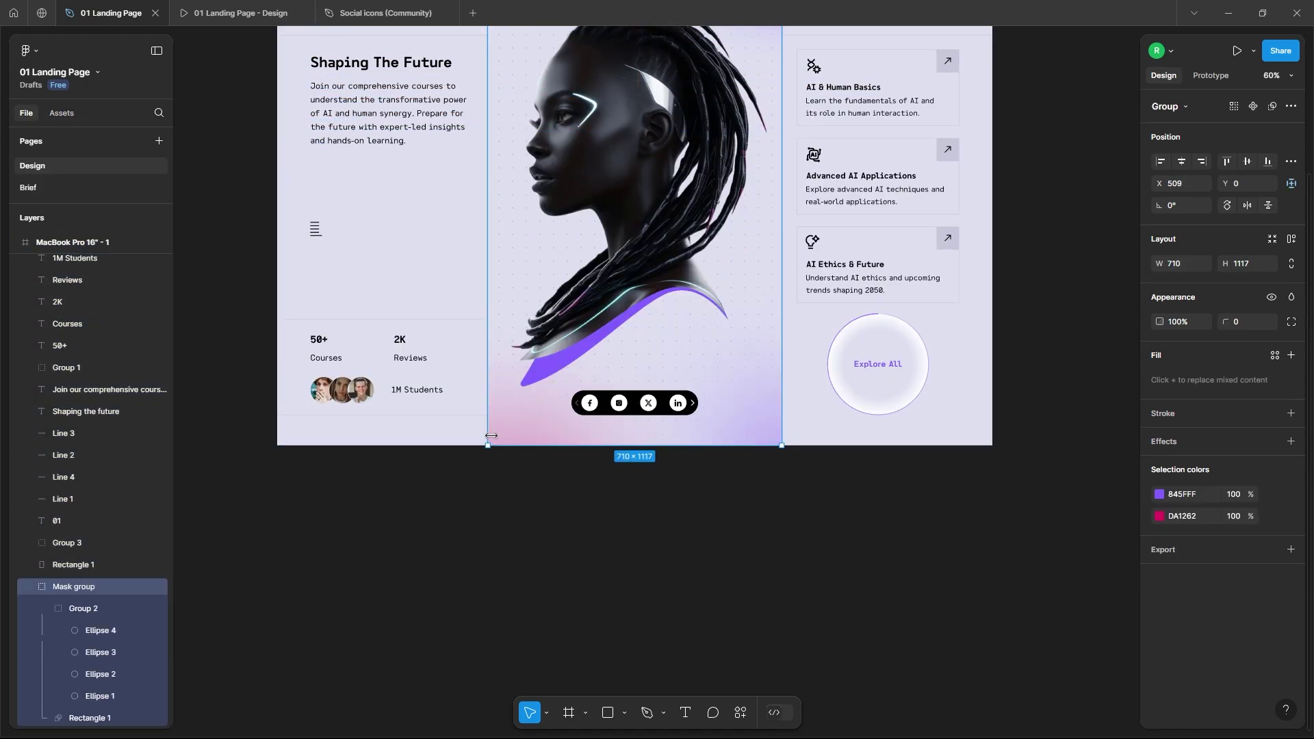
drag(495, 438, 293, 423)
scroll(620, 544, down, 5)
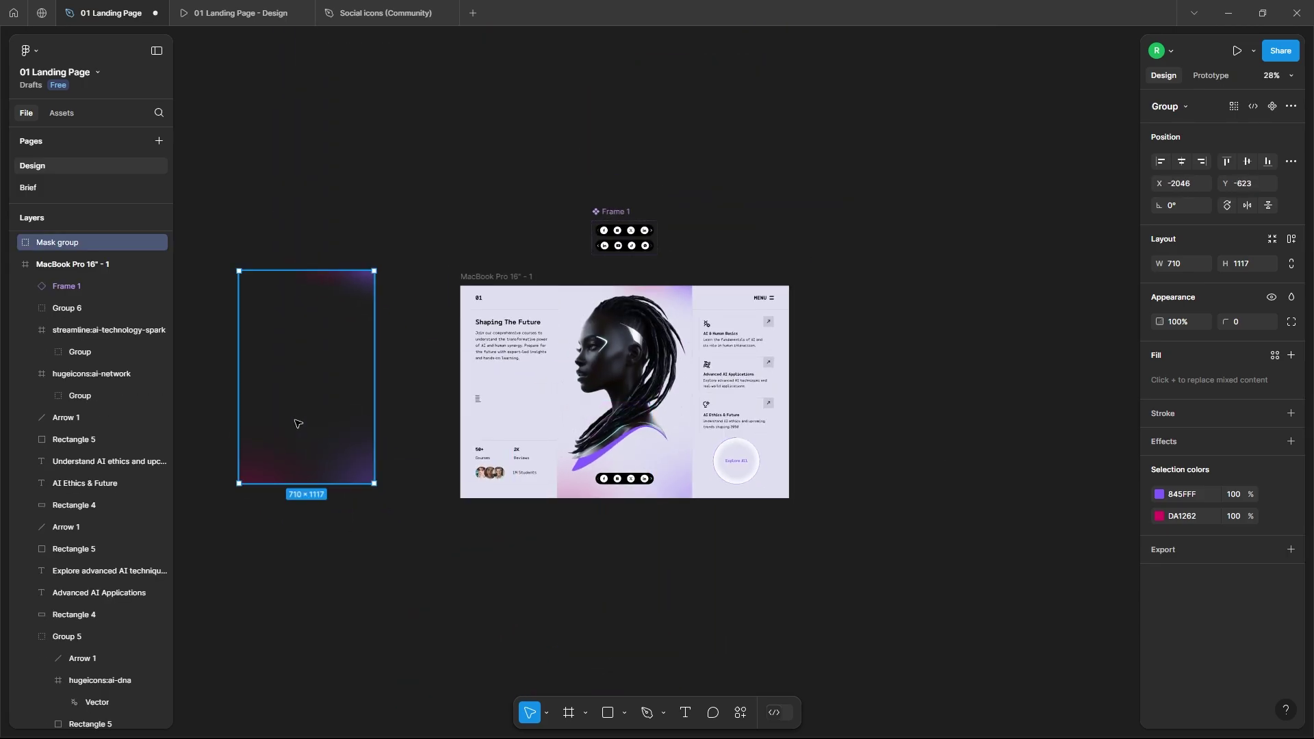
Wrap the duplicated gradient mask group in a frame and turn that frame into a component
scroll(209, 387, up, 2)
right_click(346, 230)
click(394, 428)
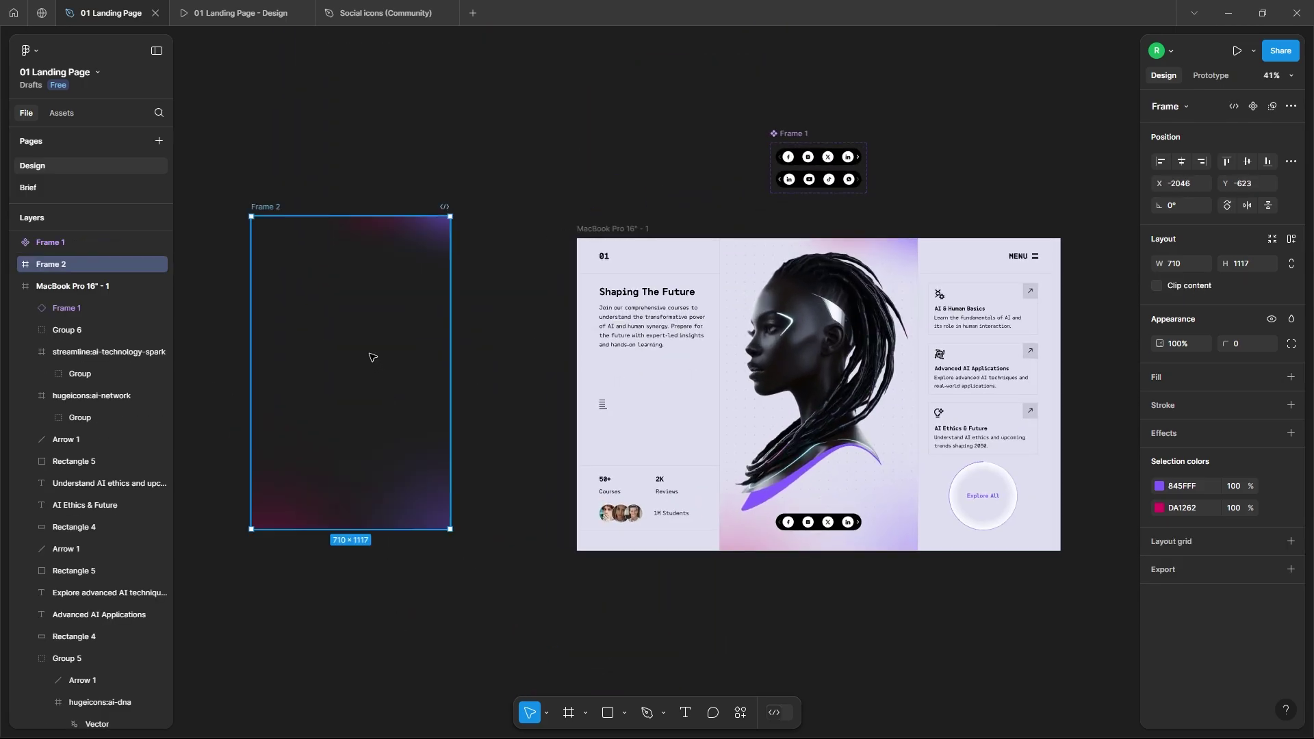
right_click(347, 231)
click(398, 555)
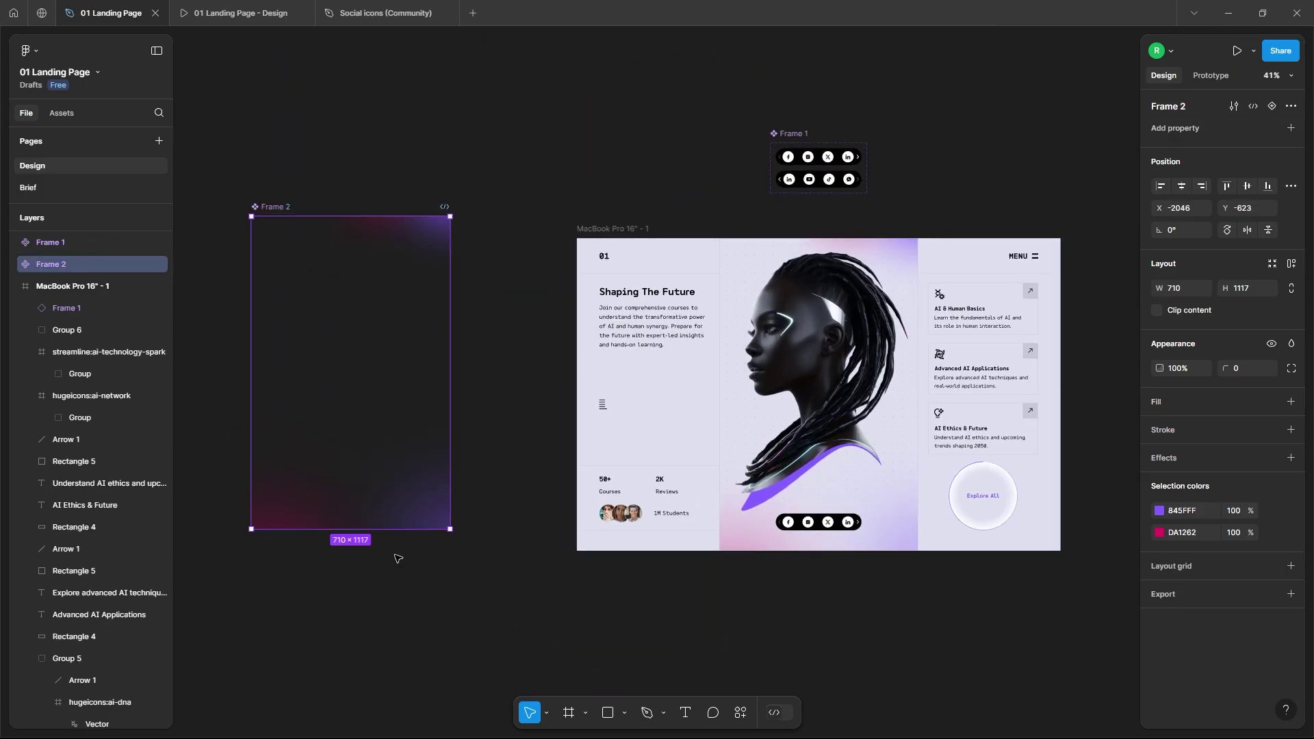
Add a variant property to the gradient component and create a second variant below the default one
click(1292, 129)
click(1225, 174)
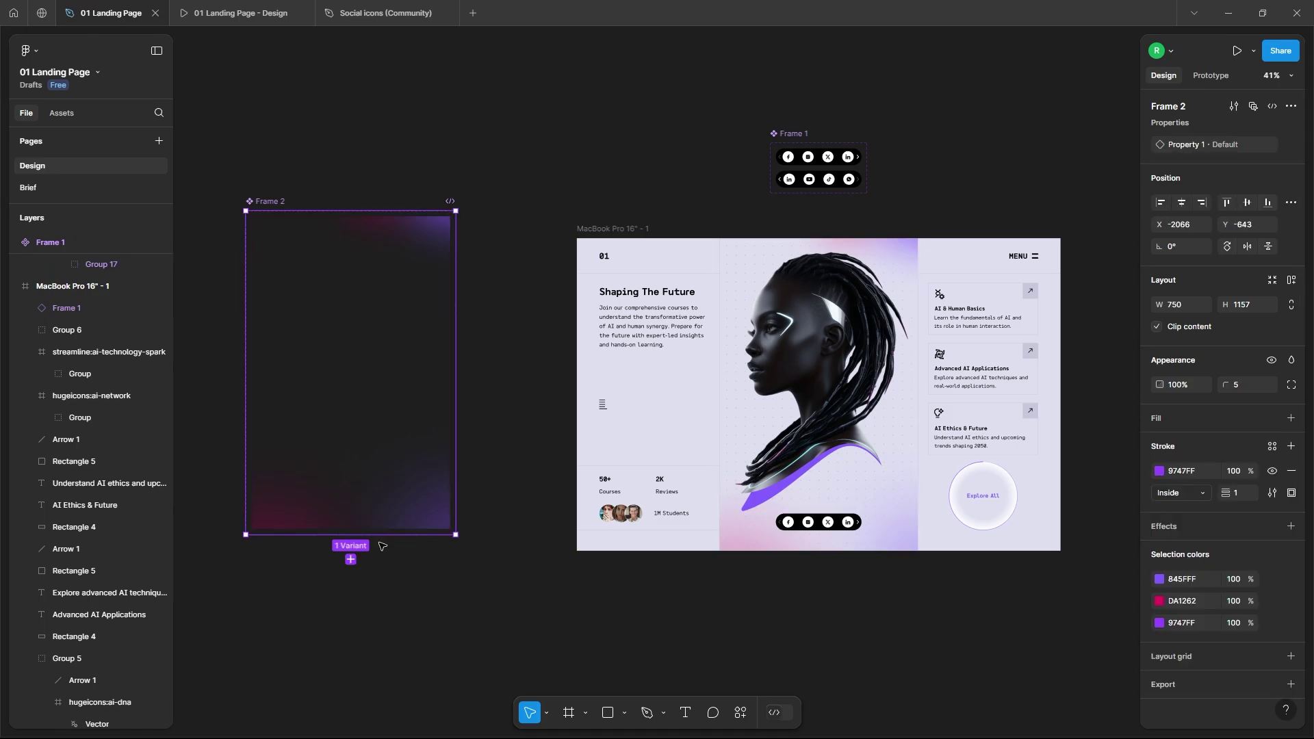
click(354, 560)
scroll(531, 525, down, 3)
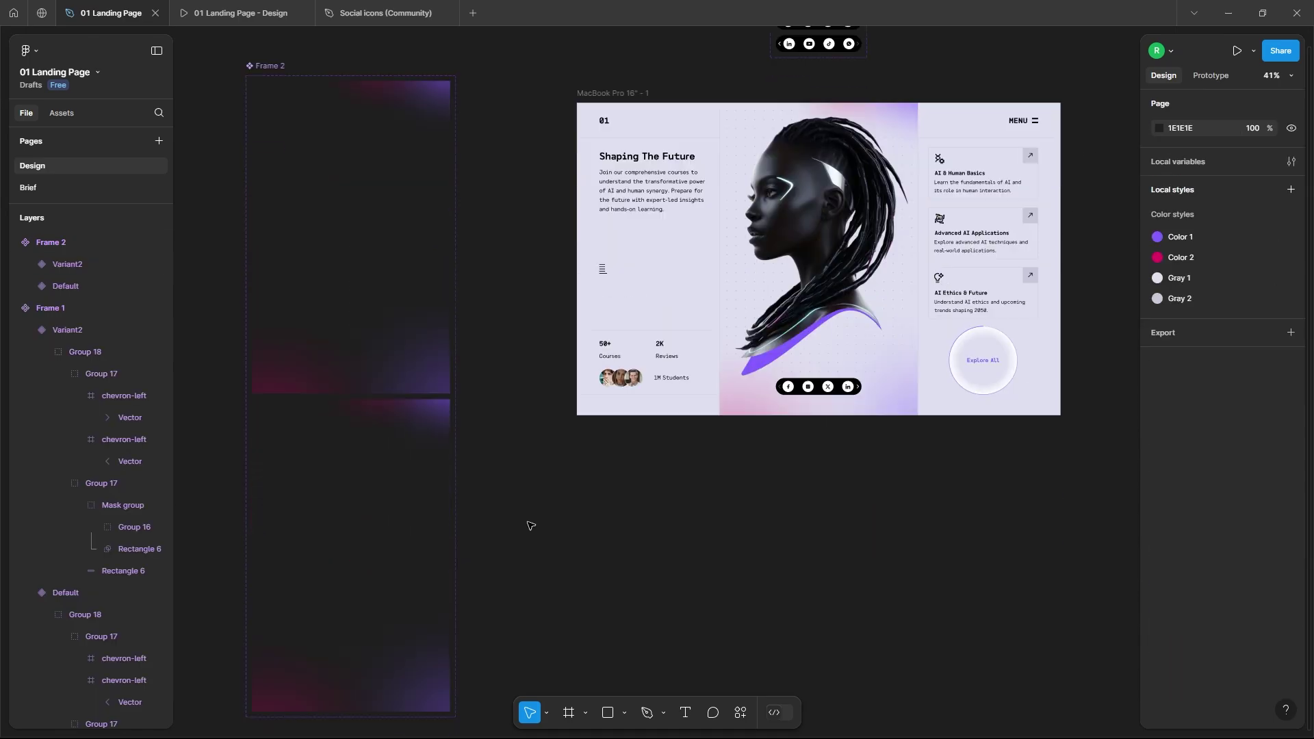
Move the top purple glow, Ellipse 2, to the upper left of the gradient component's Default variant
scroll(377, 548, up, 4)
click(366, 262)
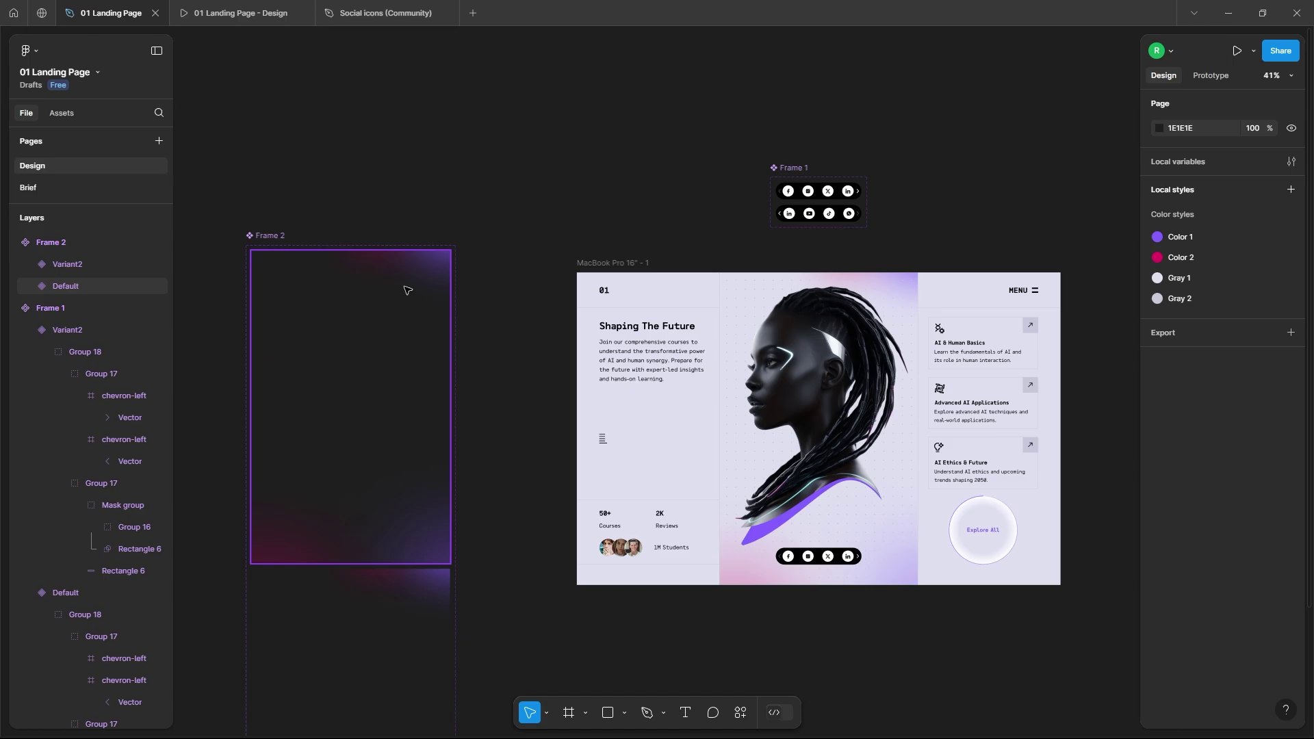
scroll(263, 284, up, 3)
double_click(420, 255)
double_click(420, 256)
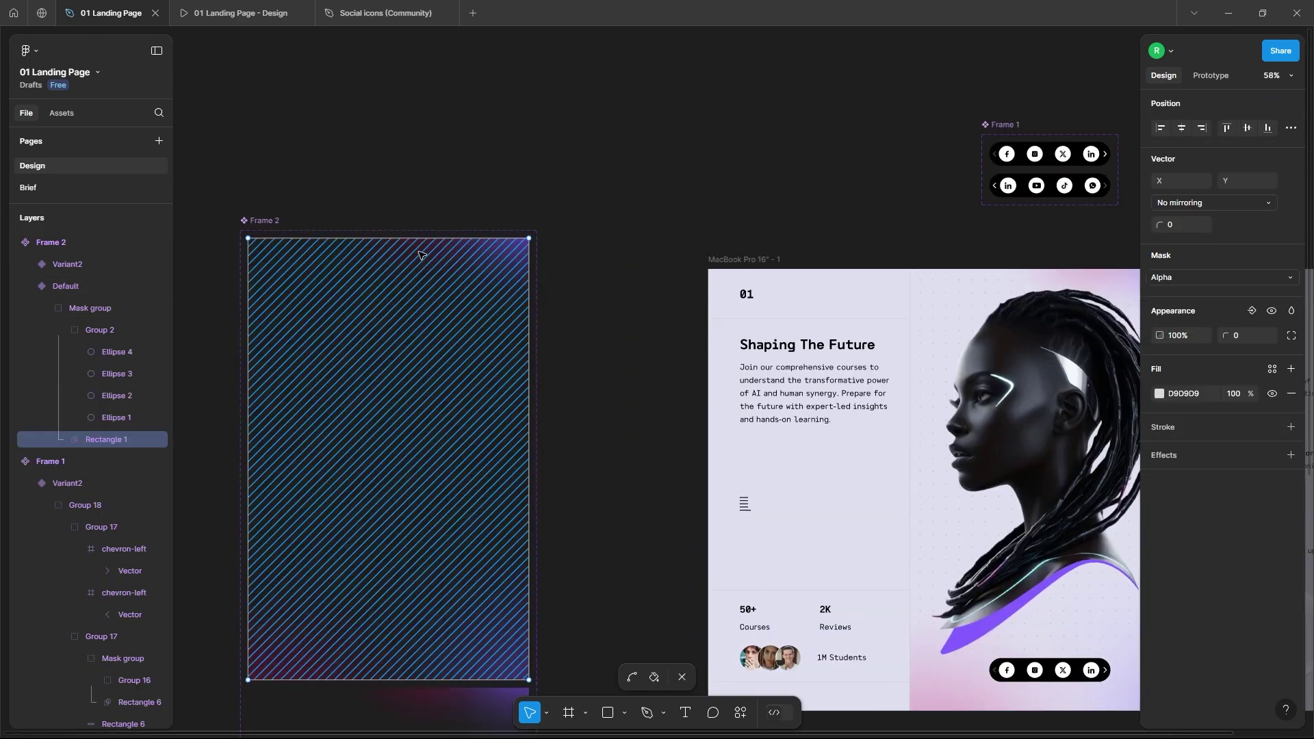
key(Escape)
click(121, 356)
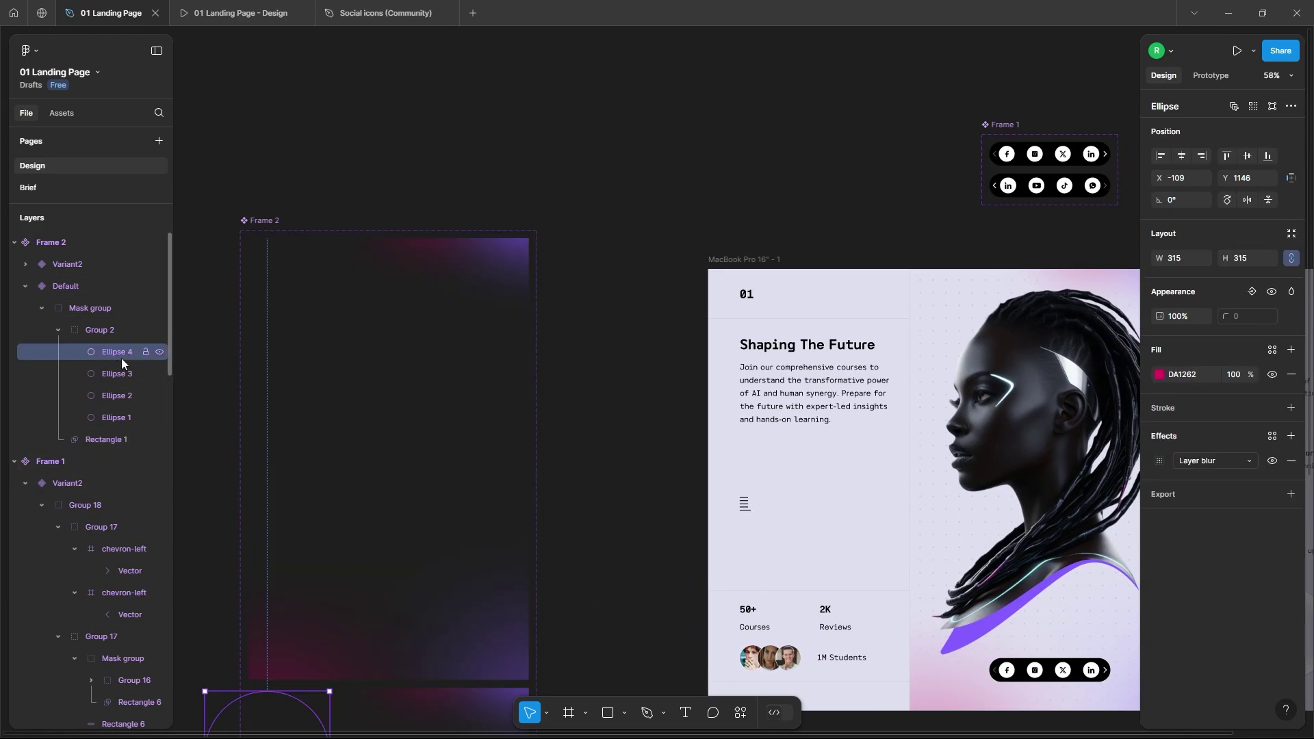
click(117, 375)
click(114, 396)
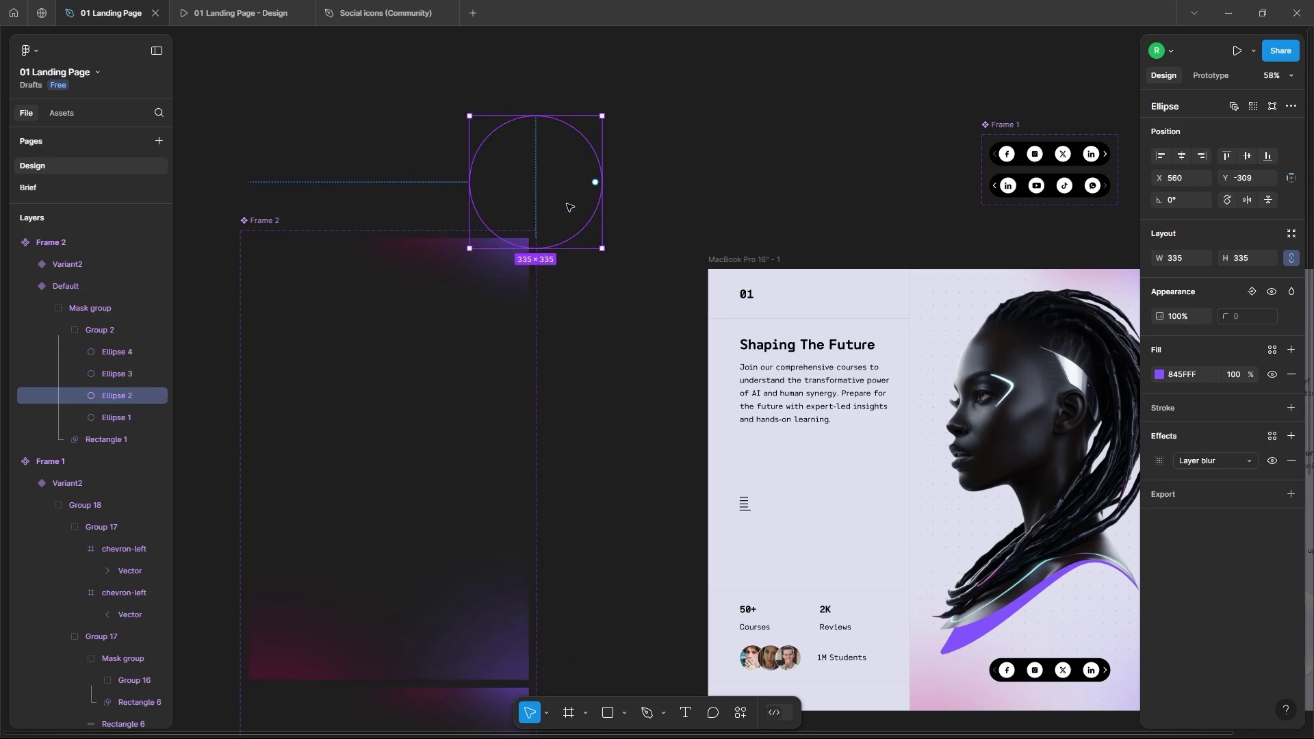
drag(567, 205, 355, 201)
Move the small magenta glow, Ellipse 1, to the Default variant's upper right at about X 623
click(125, 418)
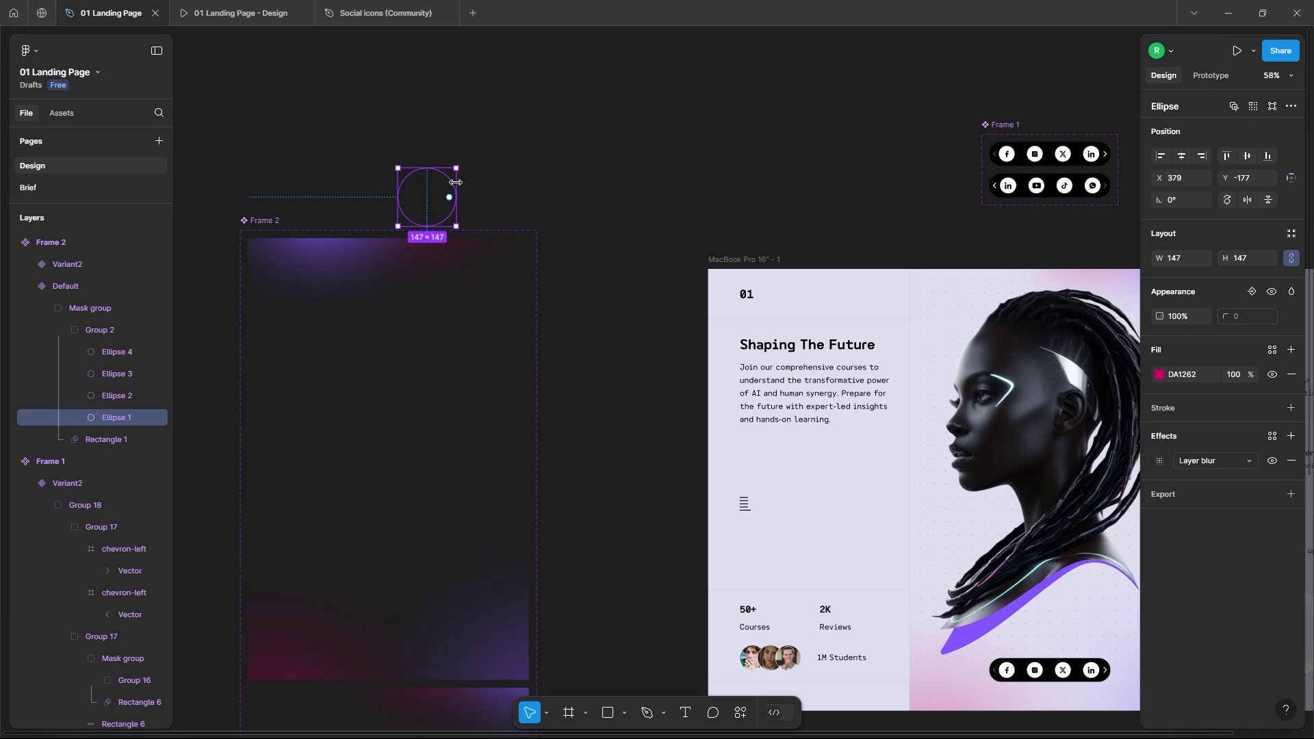
drag(443, 189, 538, 206)
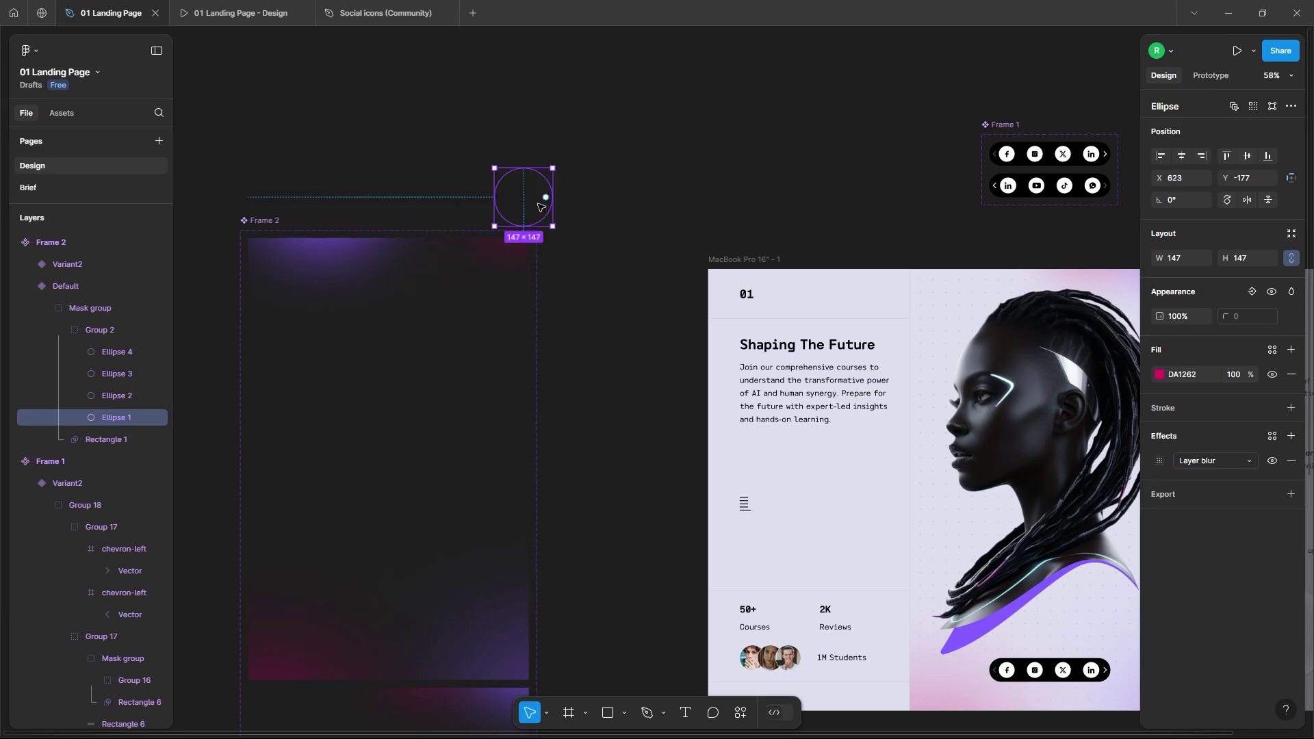
scroll(531, 475, down, 5)
key(Escape)
Move the bottom purple glow, Ellipse 3, to the Default variant's lower left at about X 22, Y 1052
click(117, 419)
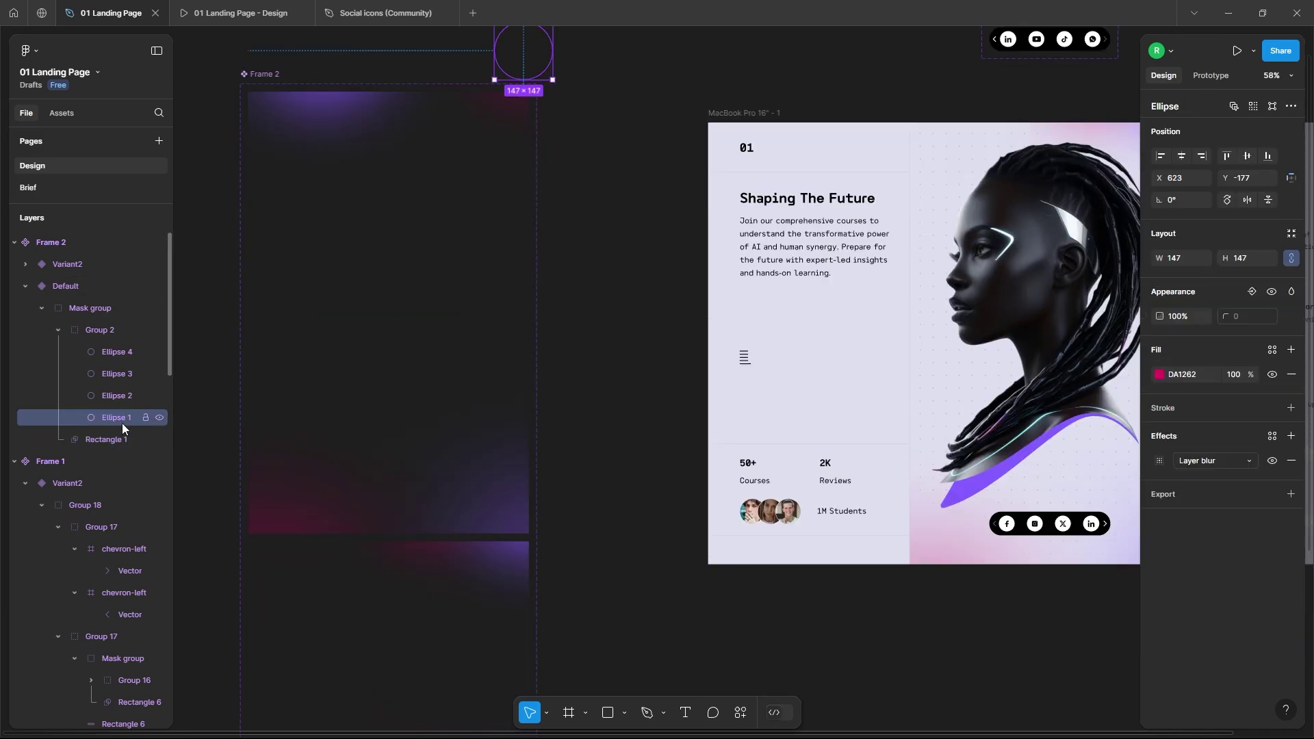
click(117, 374)
drag(588, 576, 438, 508)
key(shift+Left)
key(shift+Left)
key(shift+Left)
key(shift+Left)
key(shift+Left)
key(shift+Left)
key(shift+Left)
key(shift+Left)
key(shift+Left)
key(shift+Left)
key(shift+Left)
key(shift+Left)
key(shift+Left)
key(shift+Left)
key(shift+Left)
key(shift+Left)
key(shift+Left)
key(shift+Left)
key(shift+Left)
key(shift+Left)
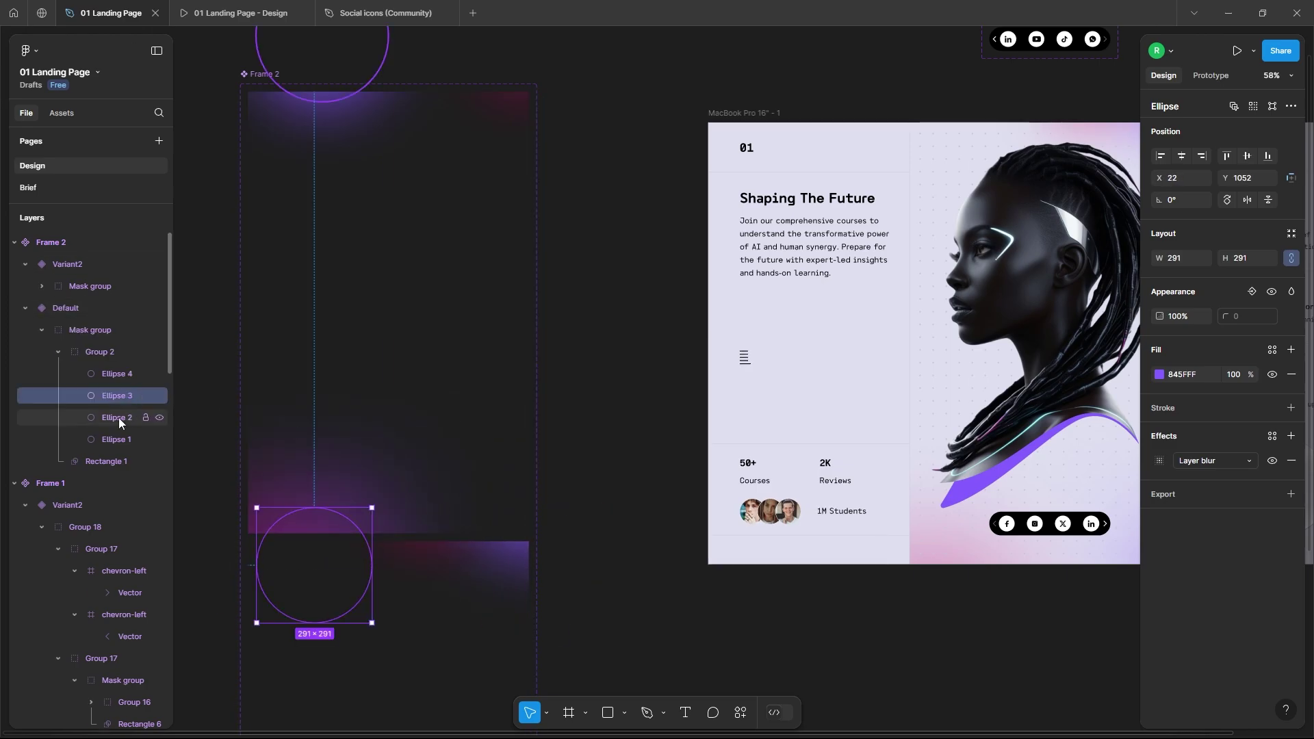
Shift the bottom magenta glow, Ellipse 4, horizontally to the Default variant's lower right at X 611
click(108, 376)
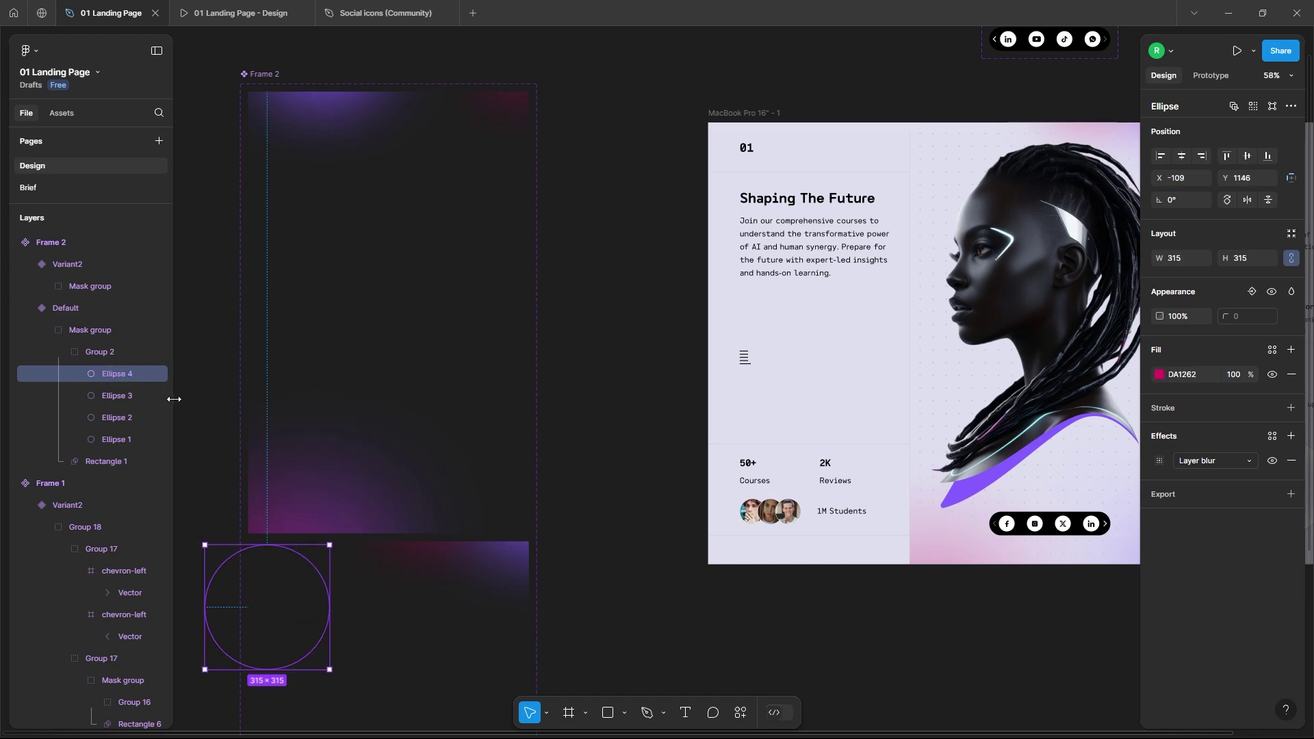
key(shift+Right)
key(shift+Right)
key(shift+Right)
key(shift+Right)
key(shift+Right)
key(shift+Right)
key(shift+Right)
key(shift+Right)
key(shift+Right)
key(shift+Right)
key(shift+Right)
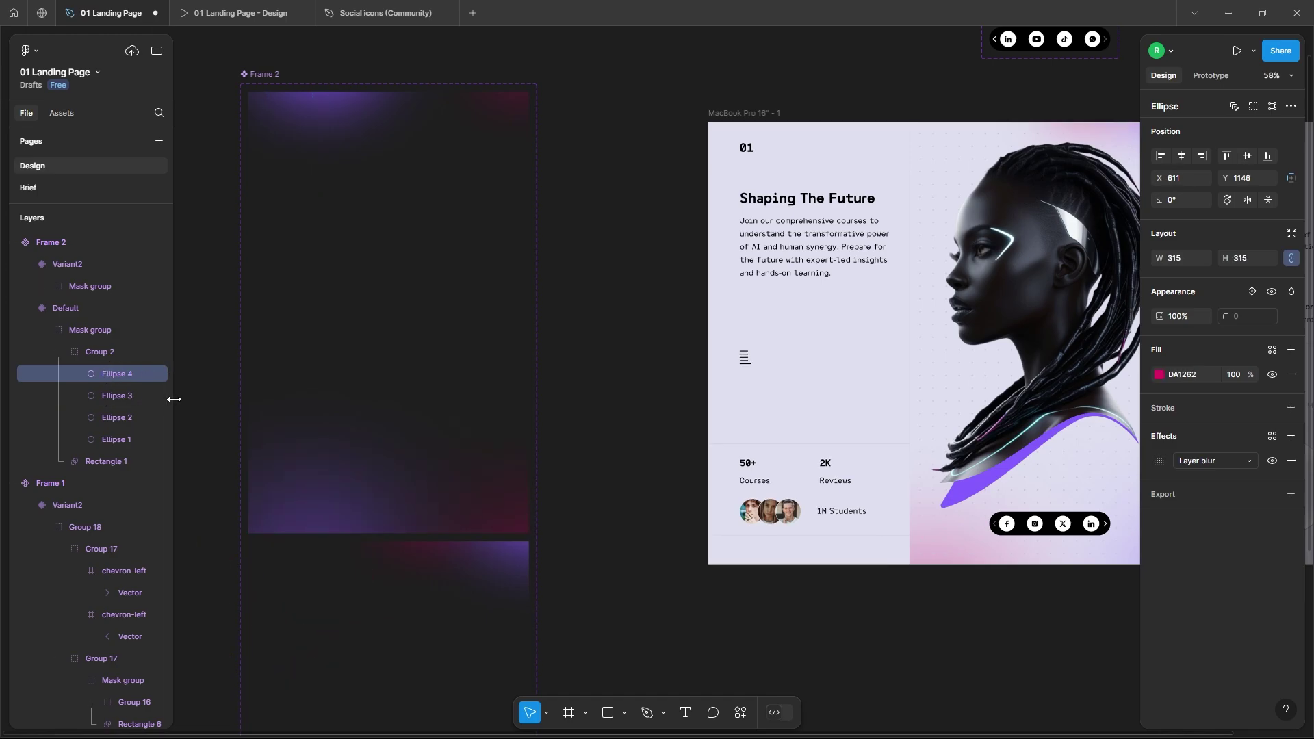
Link the gradient component's Default variant to Variant2 with an After delay interaction of 1 ms
click(607, 478)
scroll(608, 480, down, 3)
scroll(609, 479, down, 3)
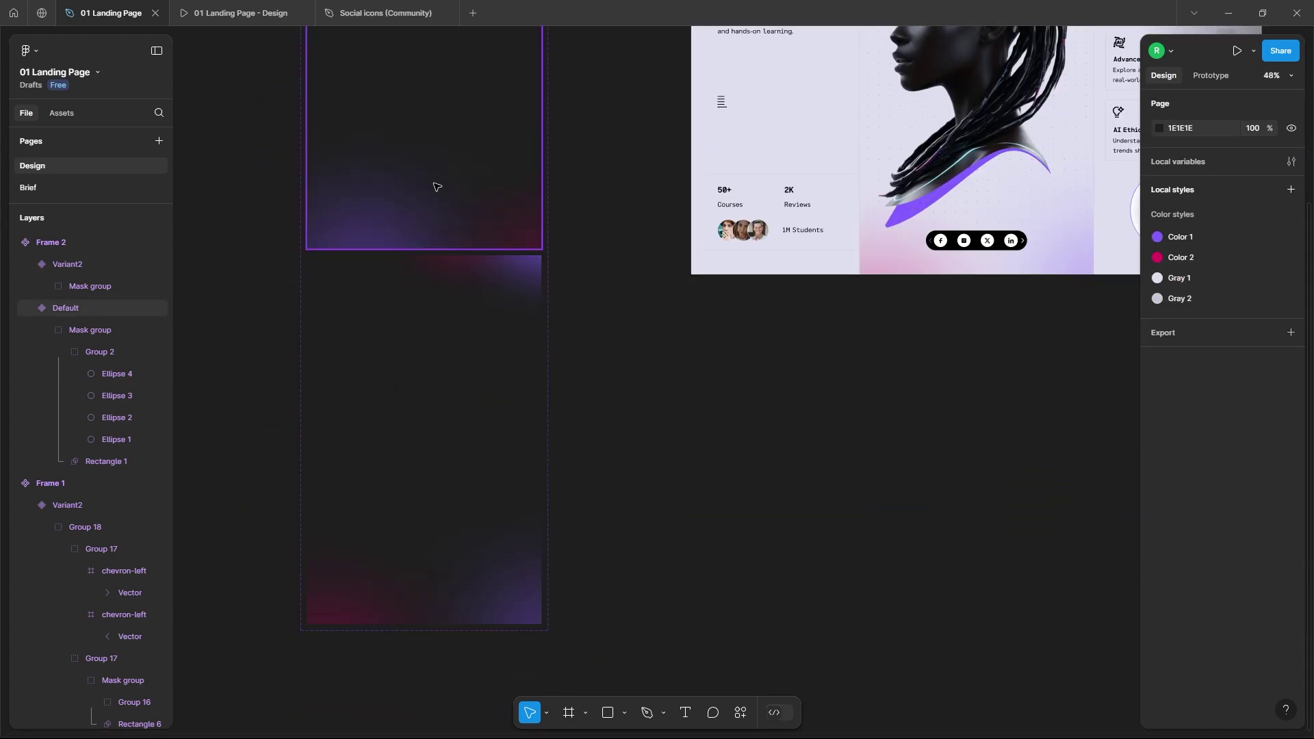
click(434, 185)
key(alt+9)
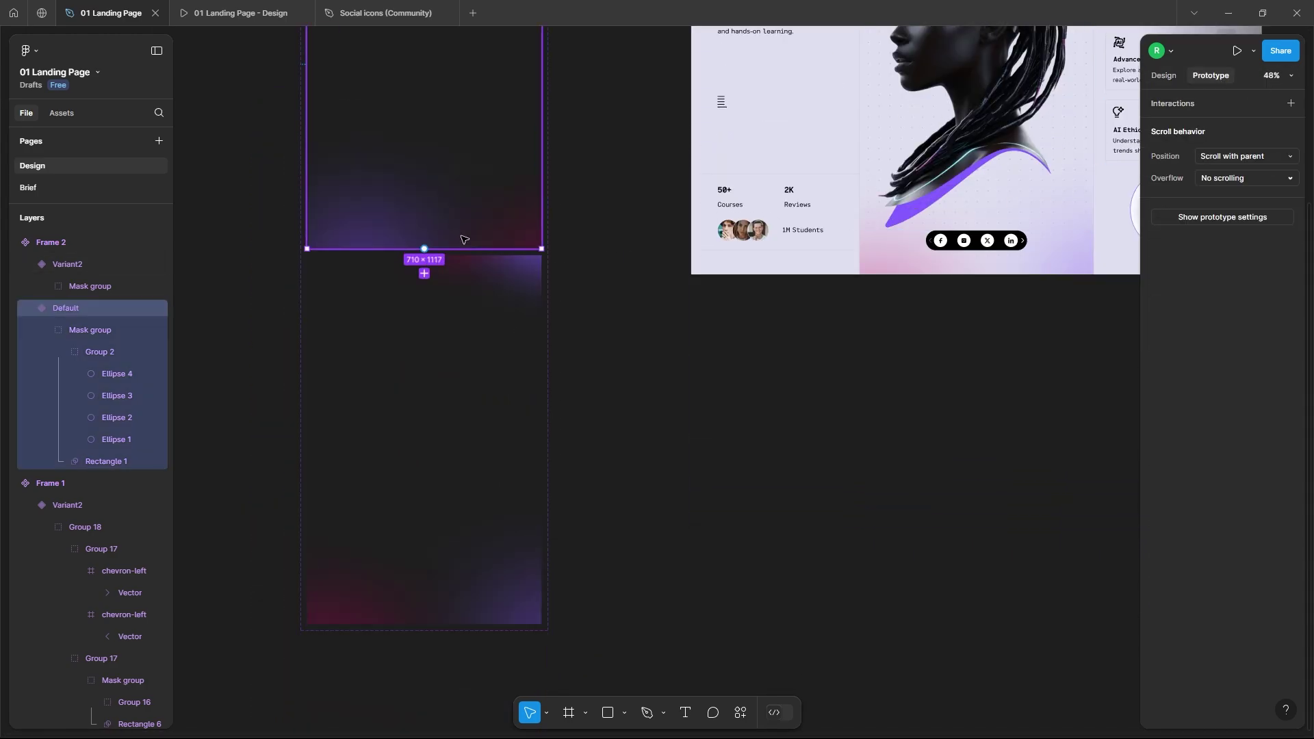
drag(425, 249, 425, 272)
click(442, 322)
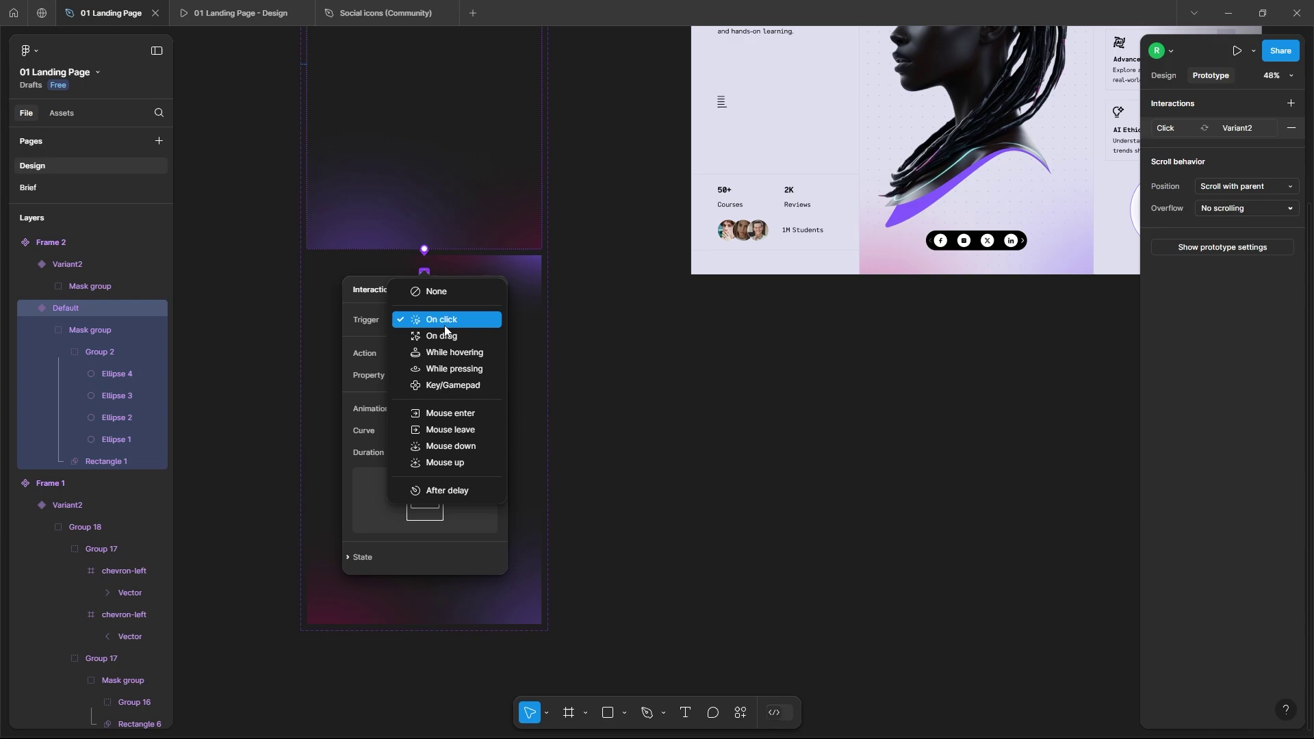
click(447, 490)
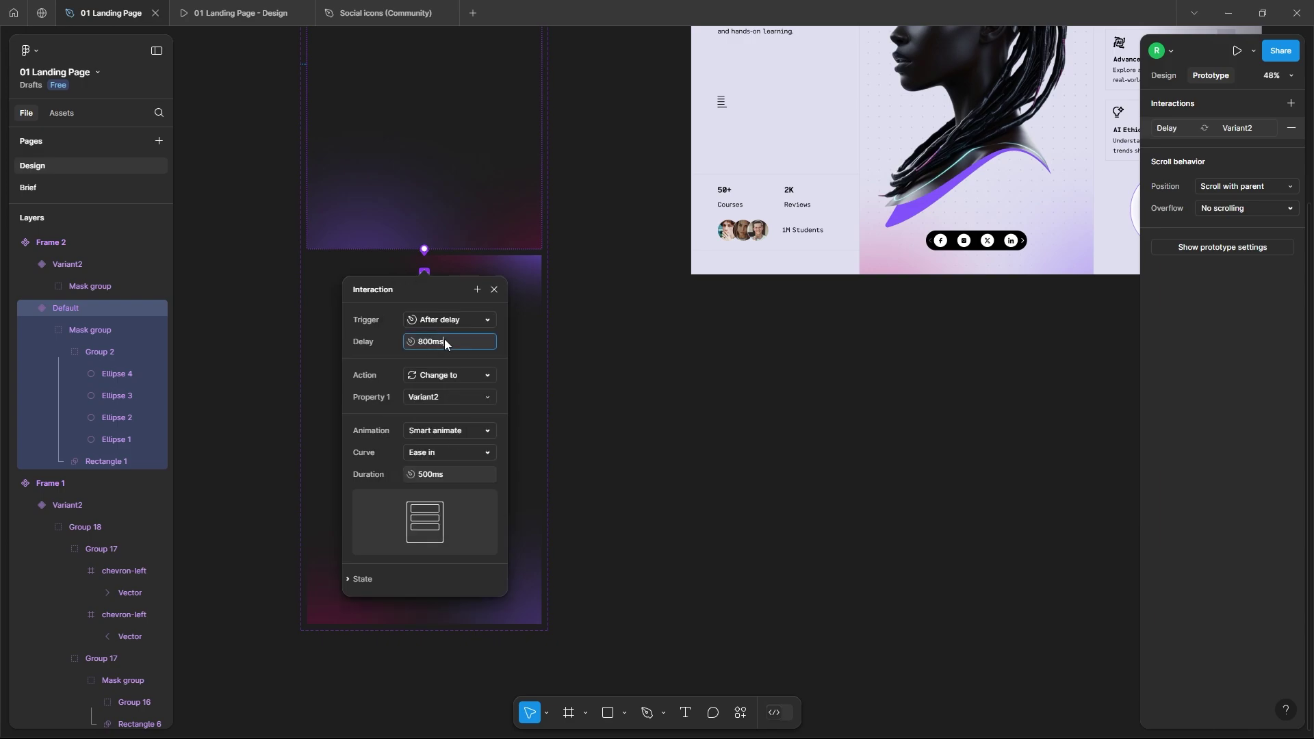
text(1)
Set the interaction's animation curve to Linear and its duration to 4000 ms
click(451, 448)
click(447, 425)
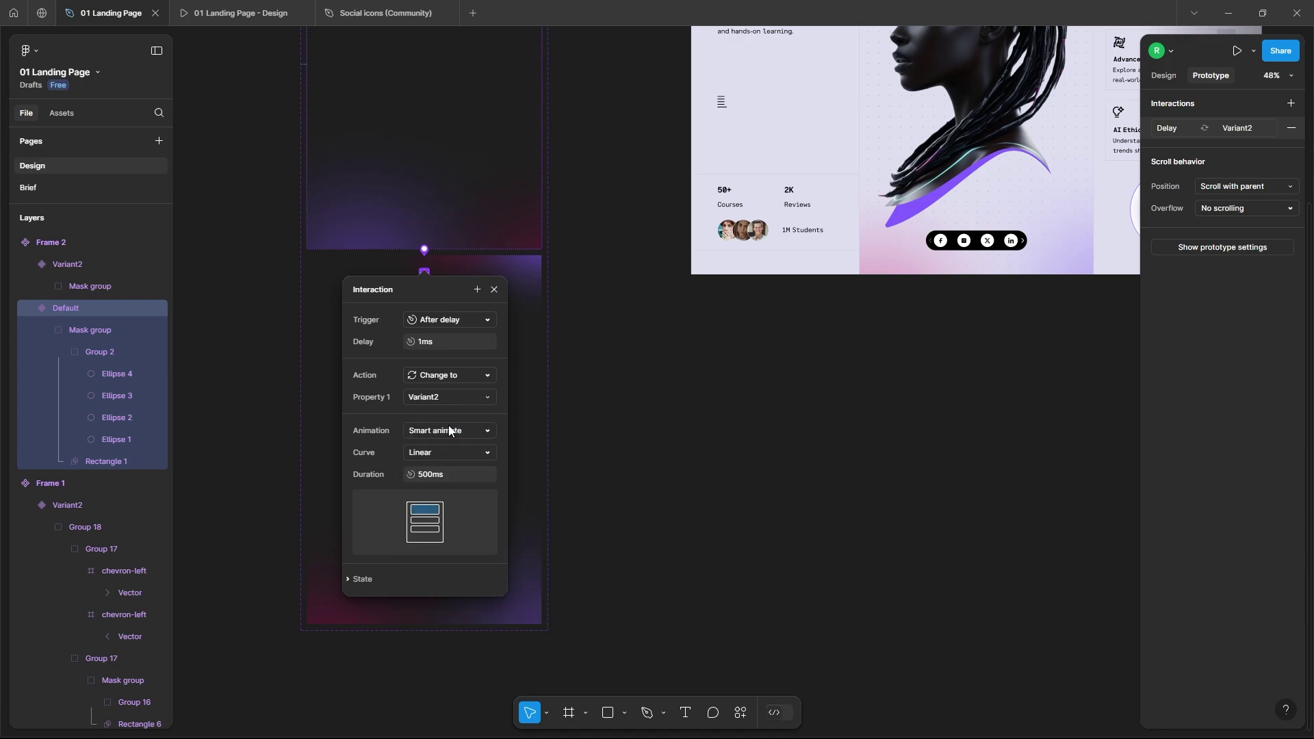
click(463, 470)
text(4000)
key(Return)
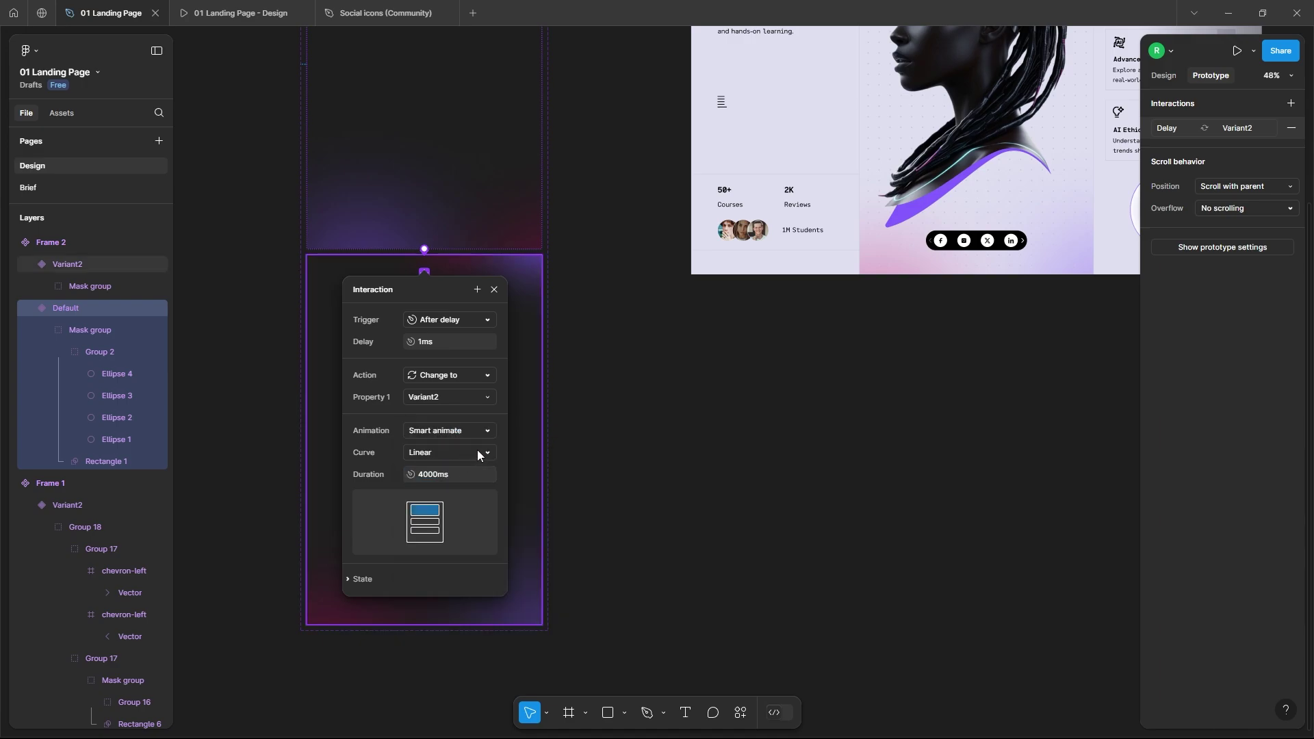
Link the gradient component's Variant2 back to Default with an After delay interaction of 1 ms
click(528, 438)
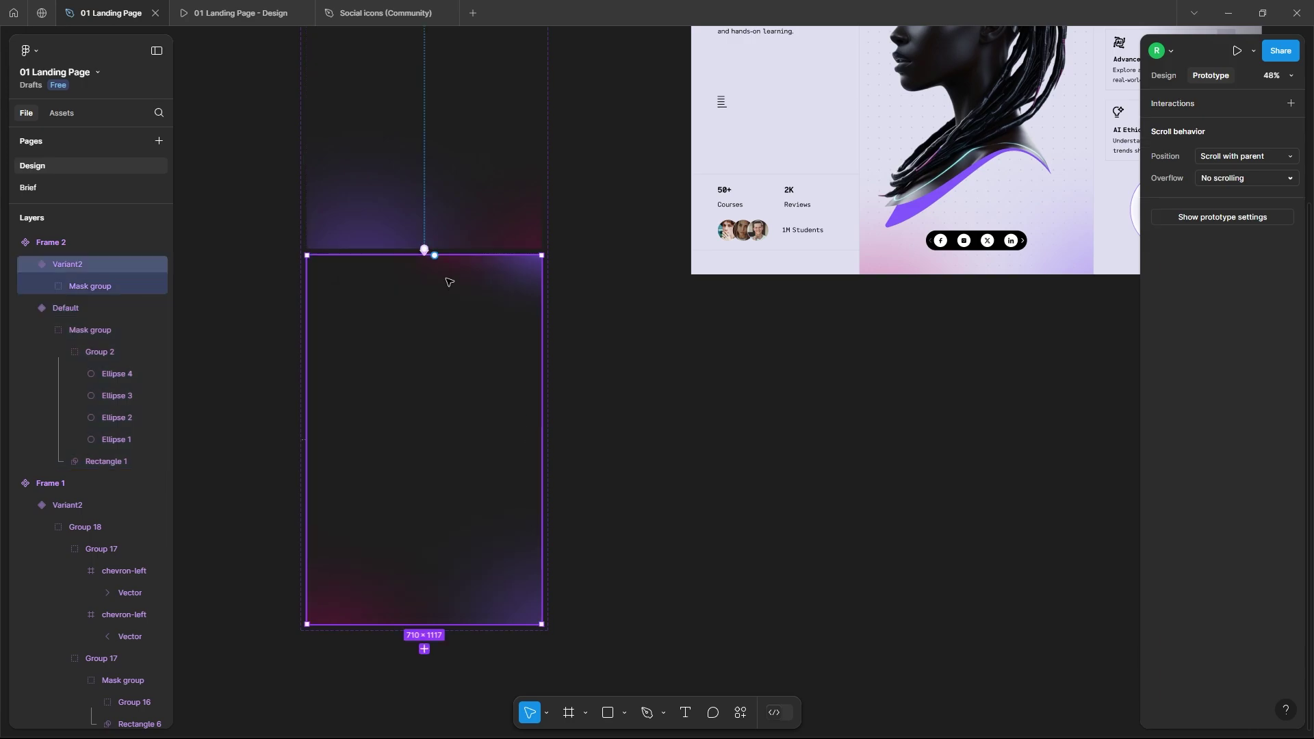
drag(435, 256, 456, 223)
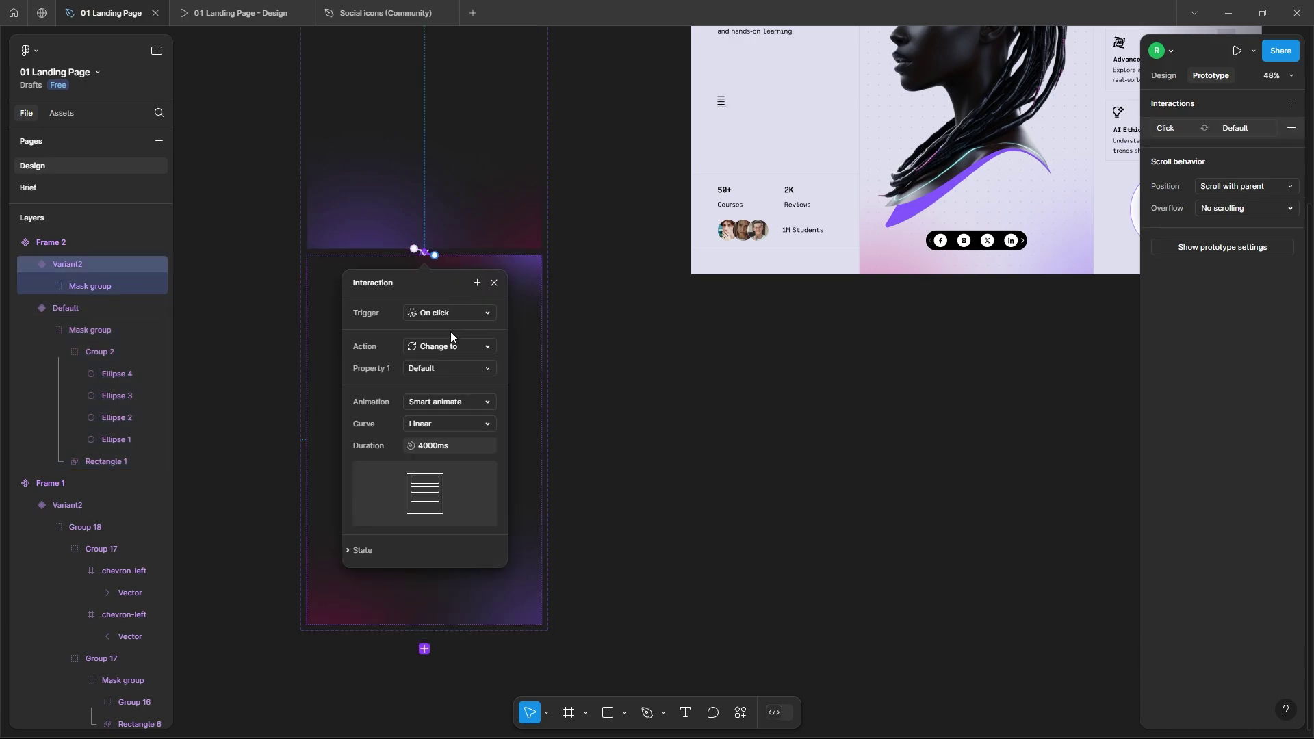
click(464, 316)
click(450, 479)
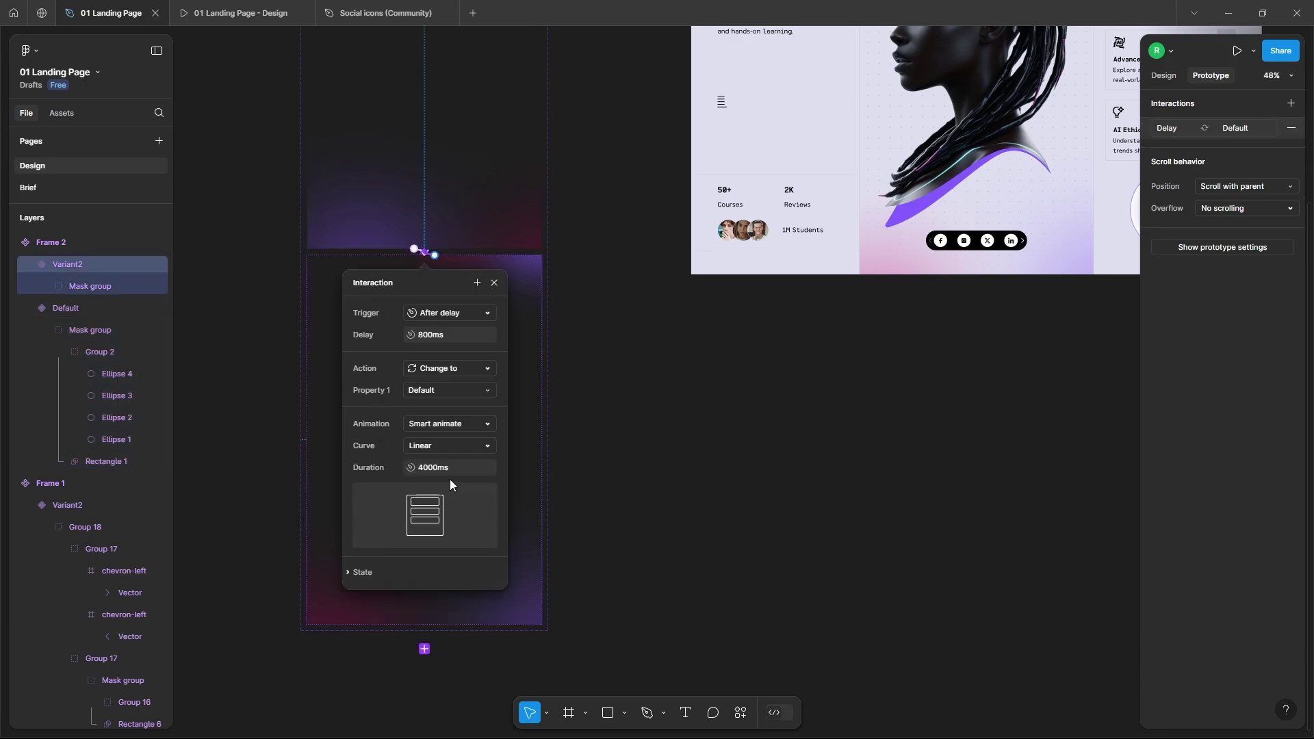
click(446, 334)
text(1)
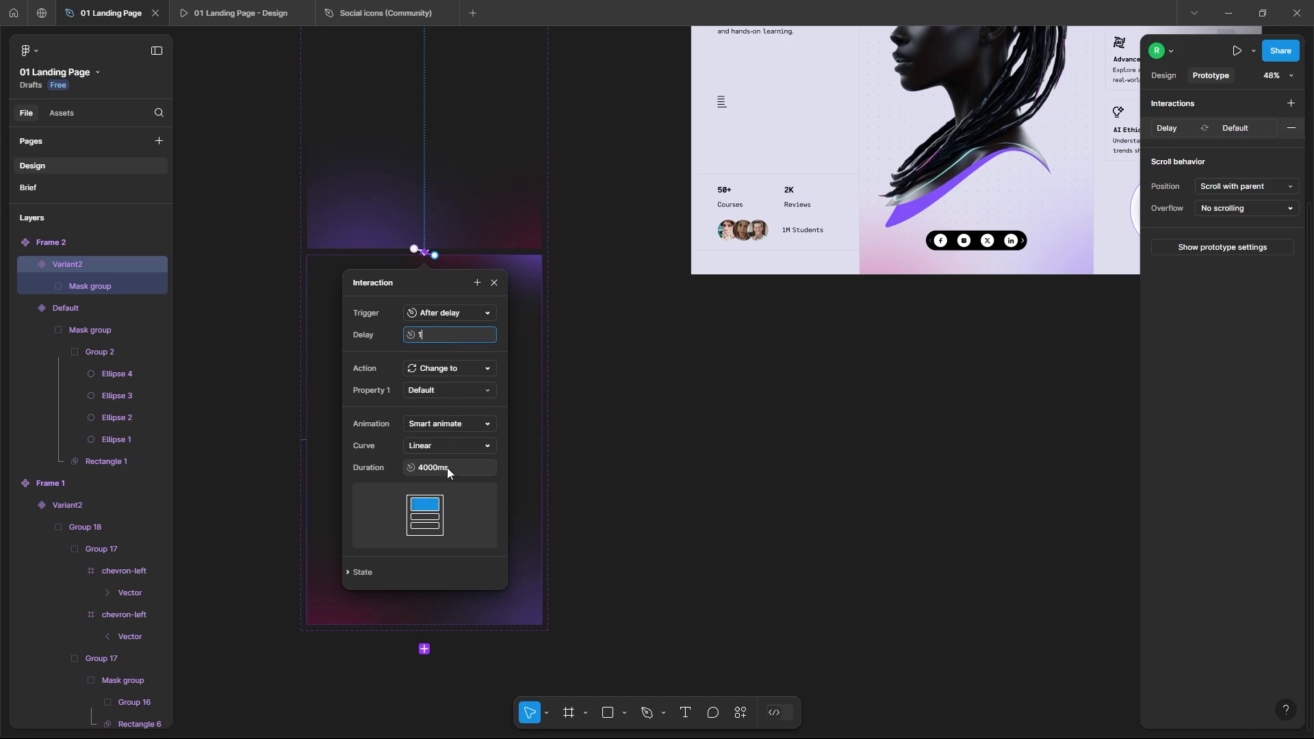
click(610, 455)
Delete the original gradient background group from the landing page's middle column
key(shift+1)
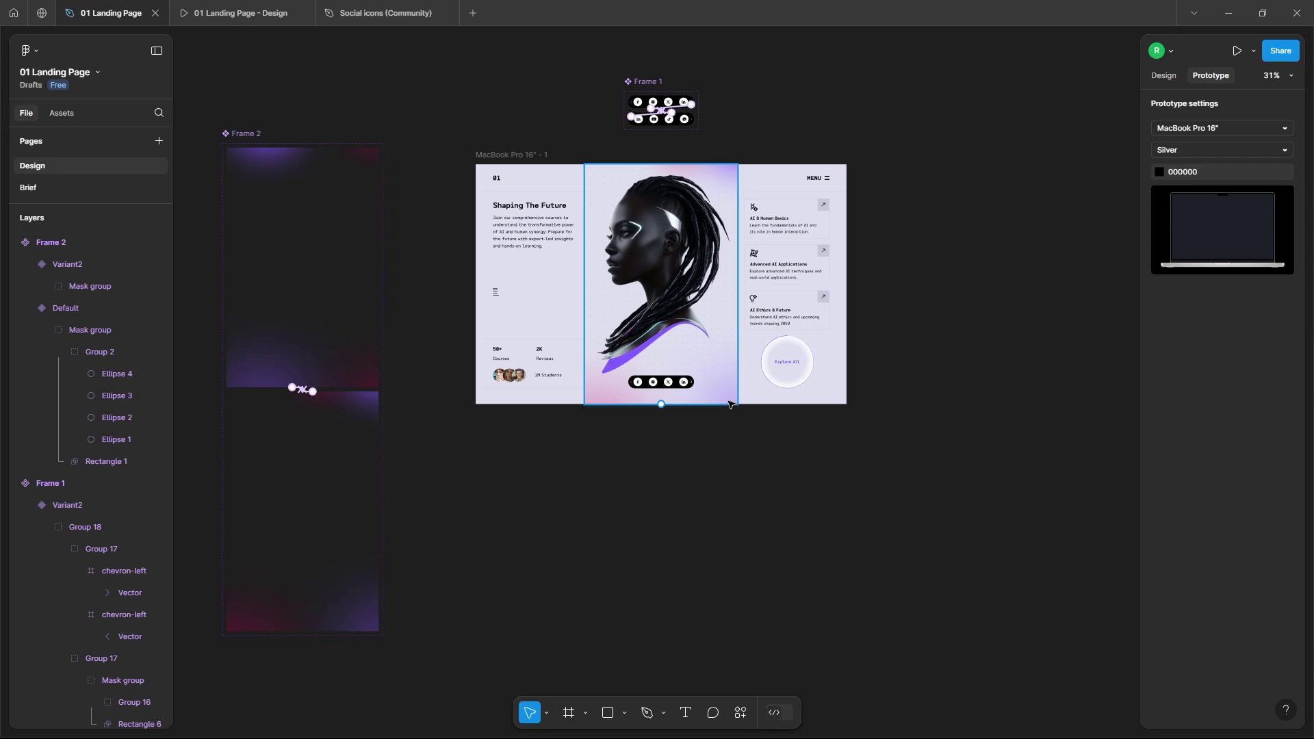
click(730, 400)
key(Delete)
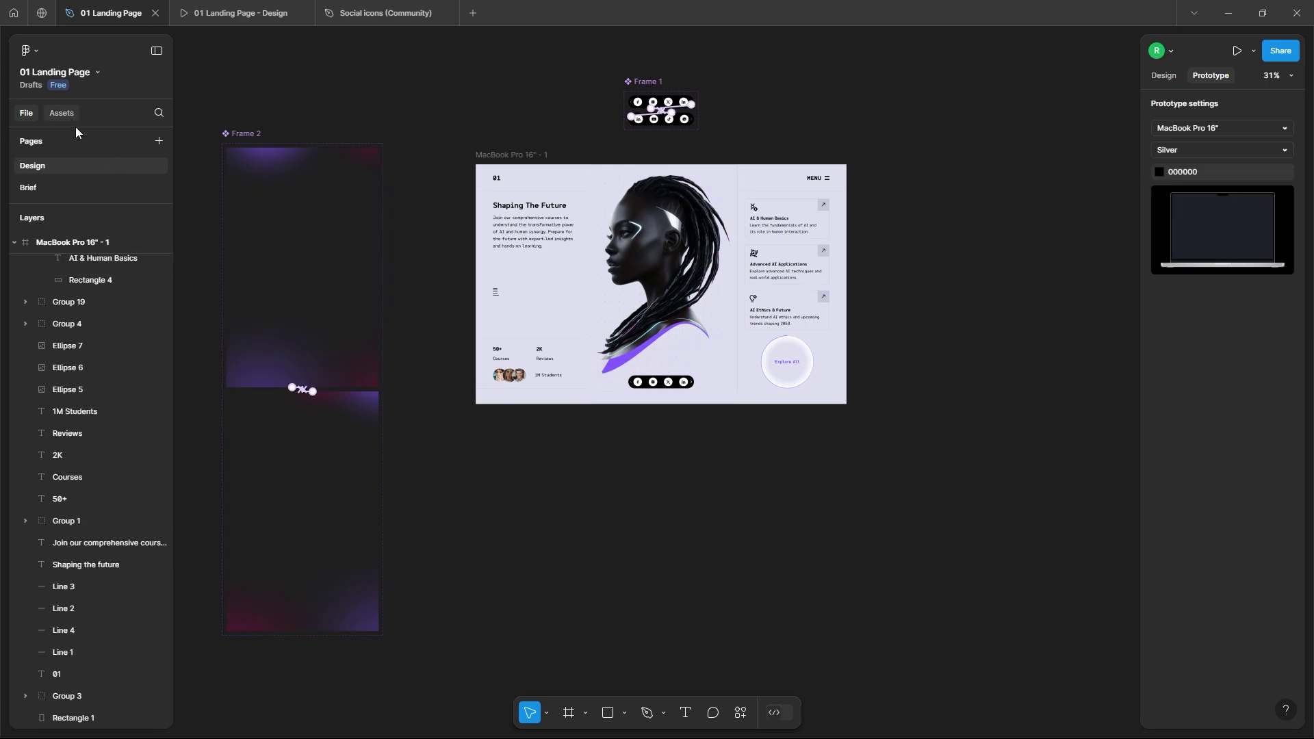
Place an instance of the local gradient component in the landing page frame and center it horizontally and vertically
click(62, 112)
drag(129, 213, 717, 235)
scroll(718, 234, up, 3)
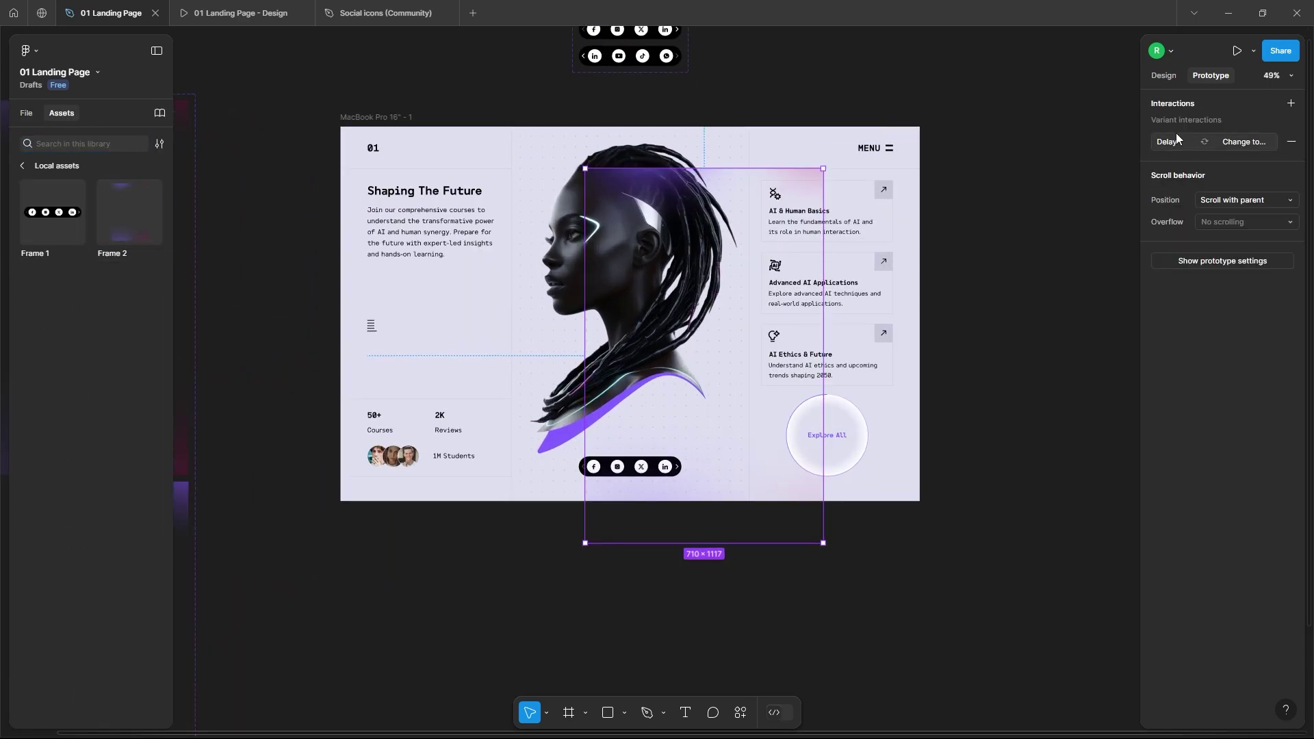
click(1163, 75)
click(1182, 205)
click(1246, 206)
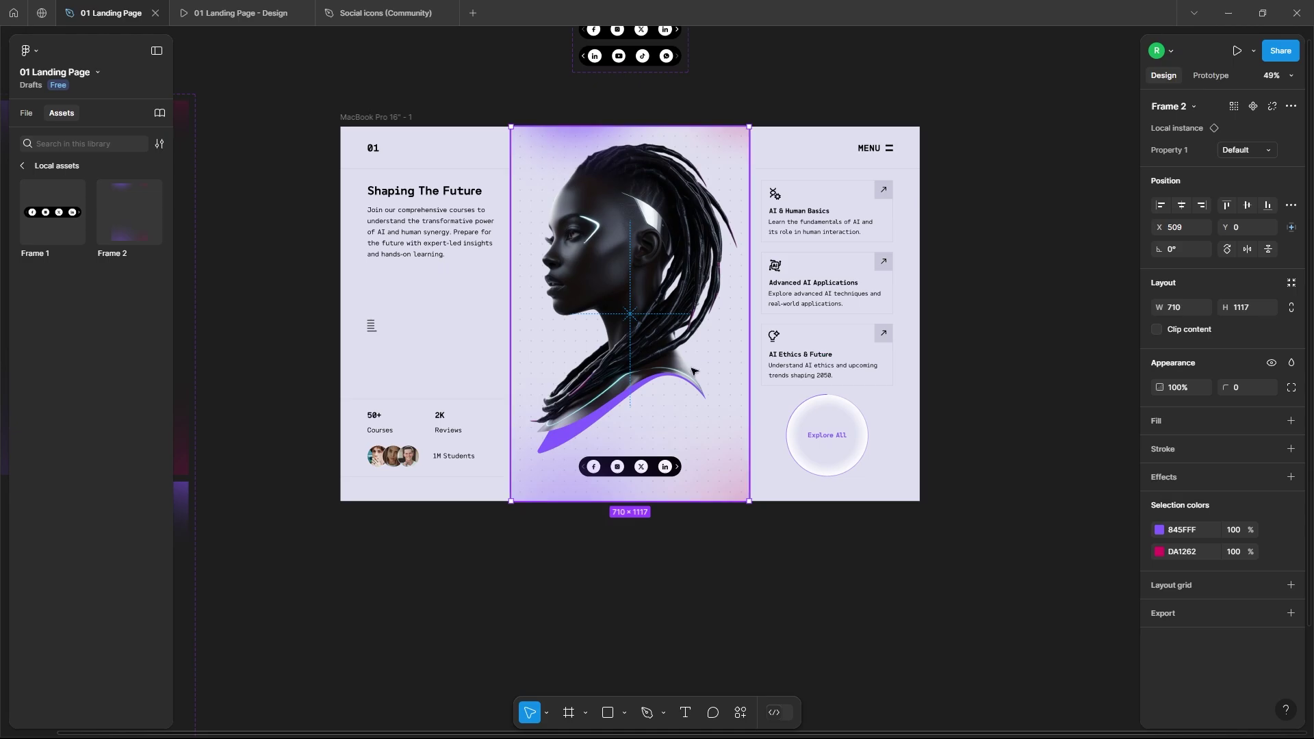
Preview the landing page prototype to watch the animated gradient background behind the portrait
click(688, 529)
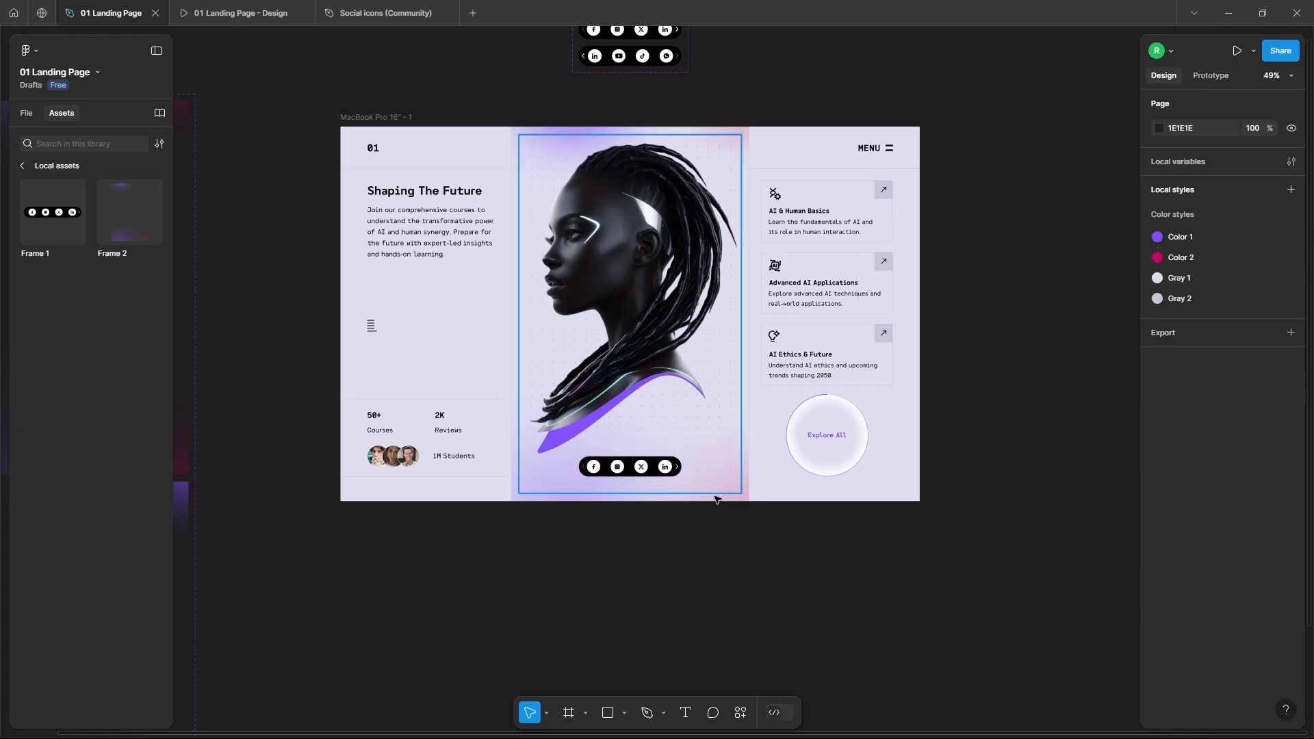
click(356, 117)
click(251, 13)
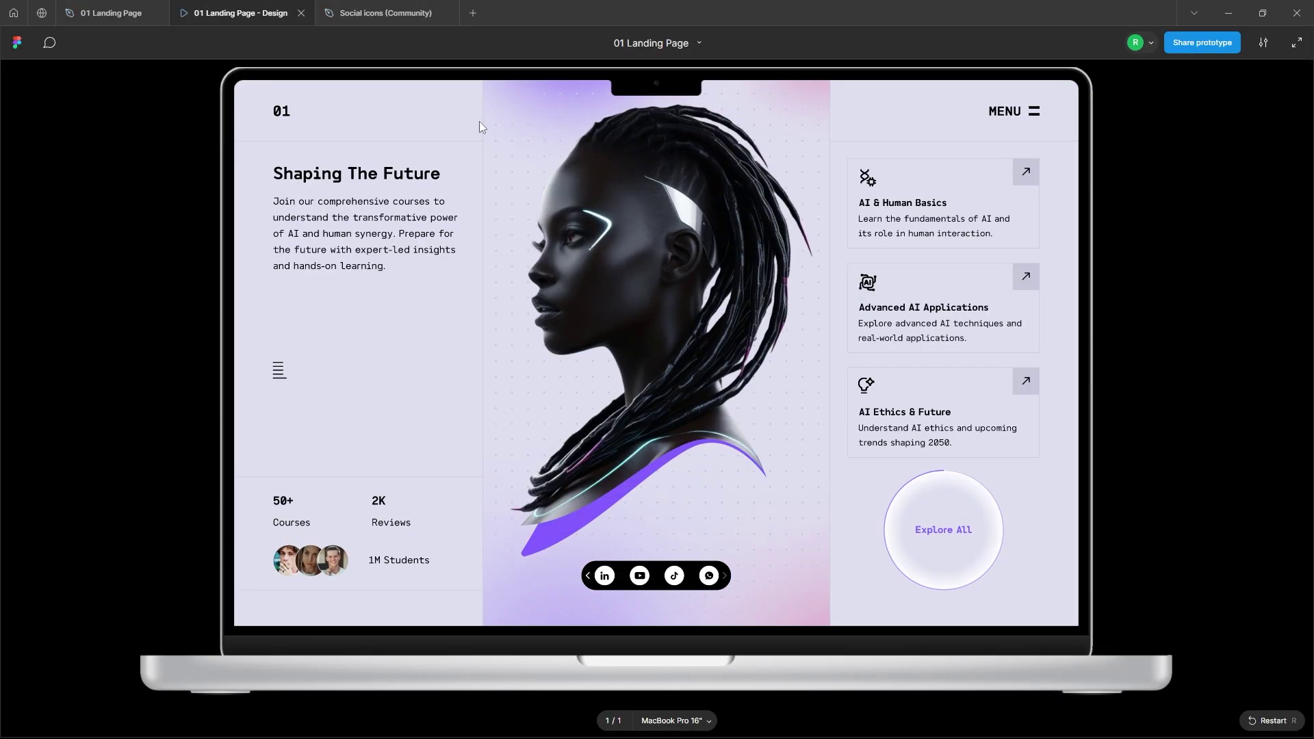
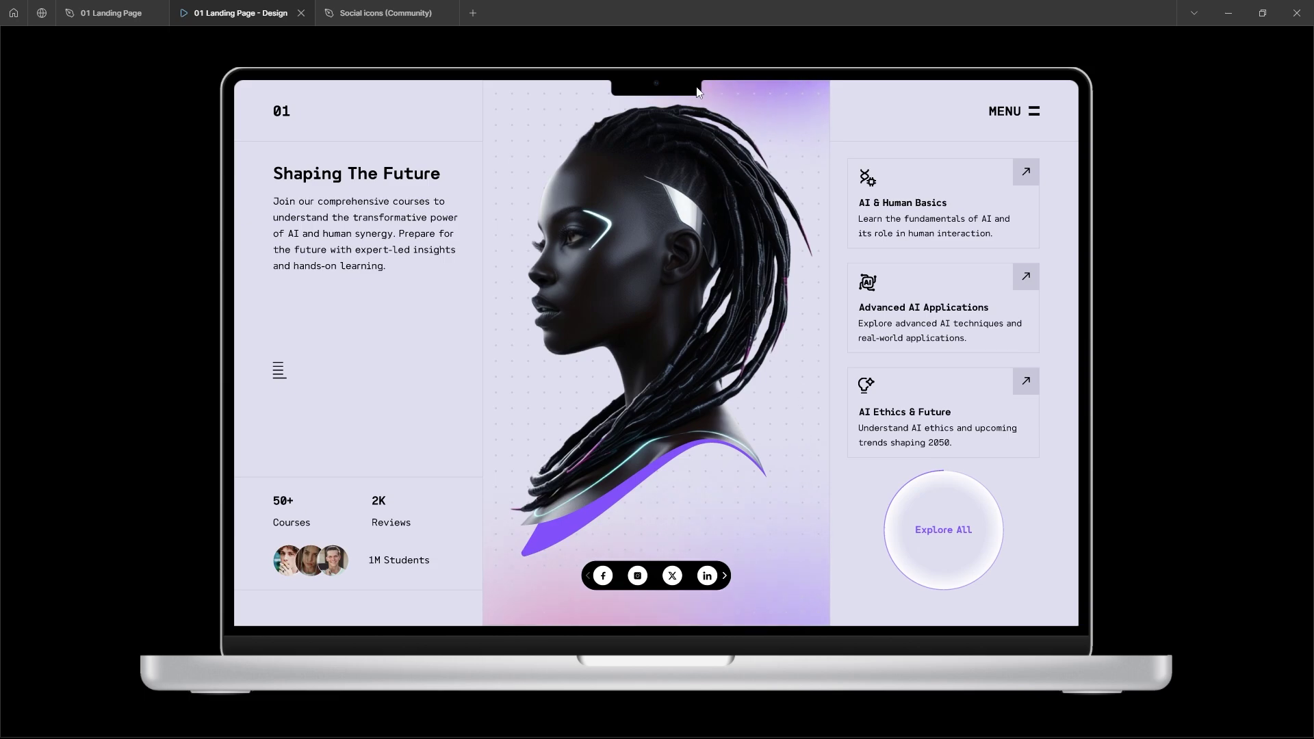
Return to the design file and examine the gradient component's variants and their ellipse layers
click(113, 13)
scroll(1033, 454, down, 3)
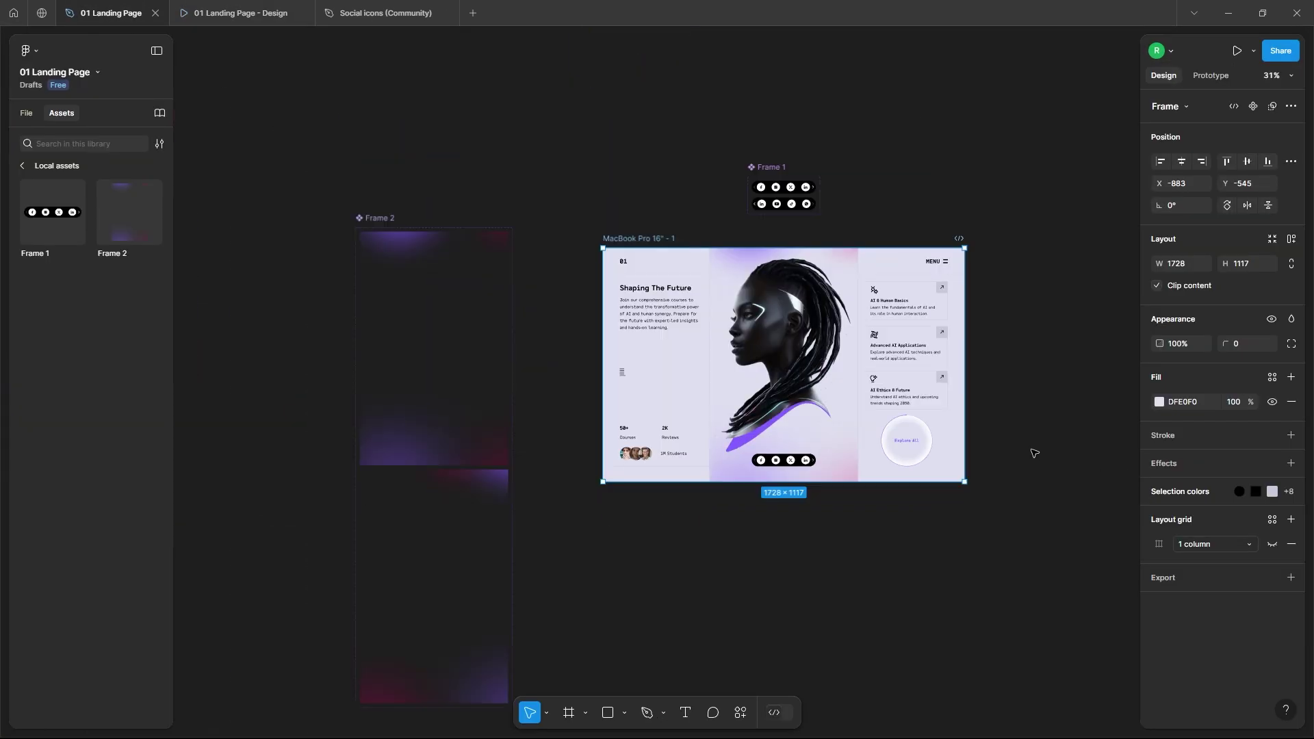
scroll(477, 253, up, 5)
scroll(478, 253, down, 5)
click(475, 413)
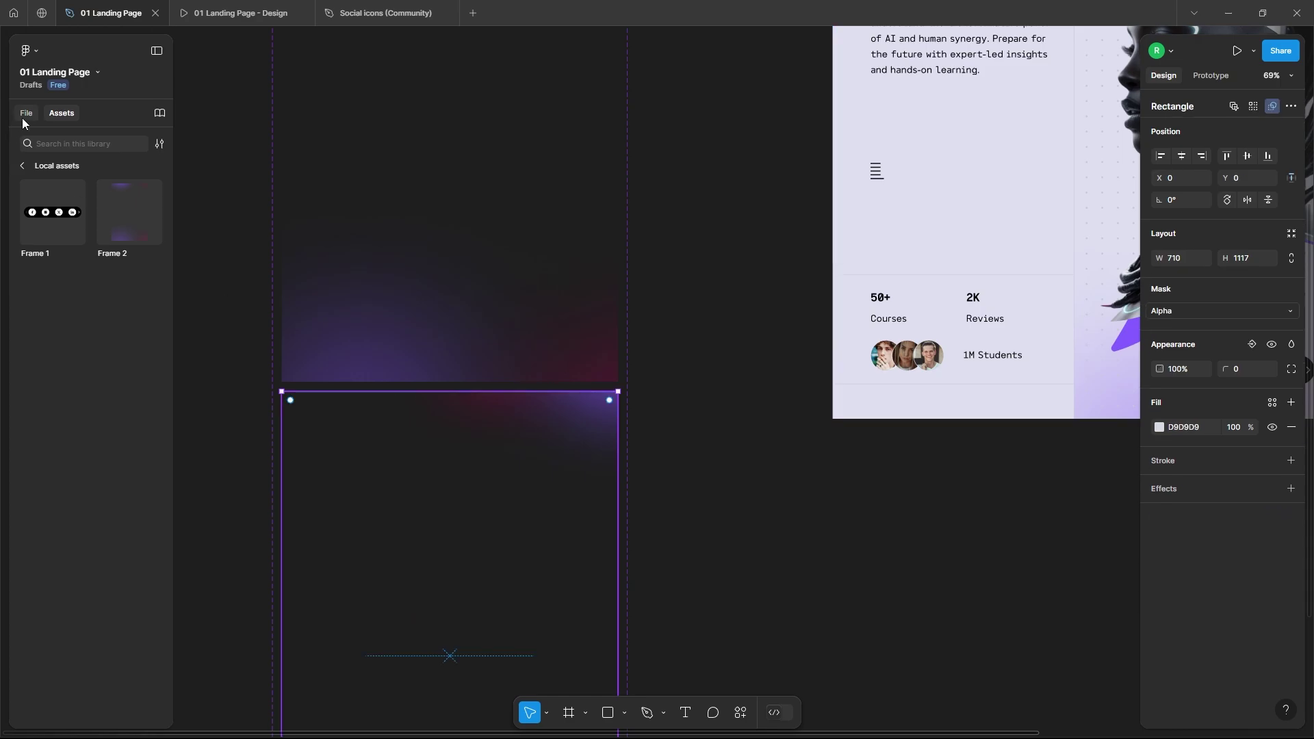
click(26, 113)
scroll(89, 425, up, 15)
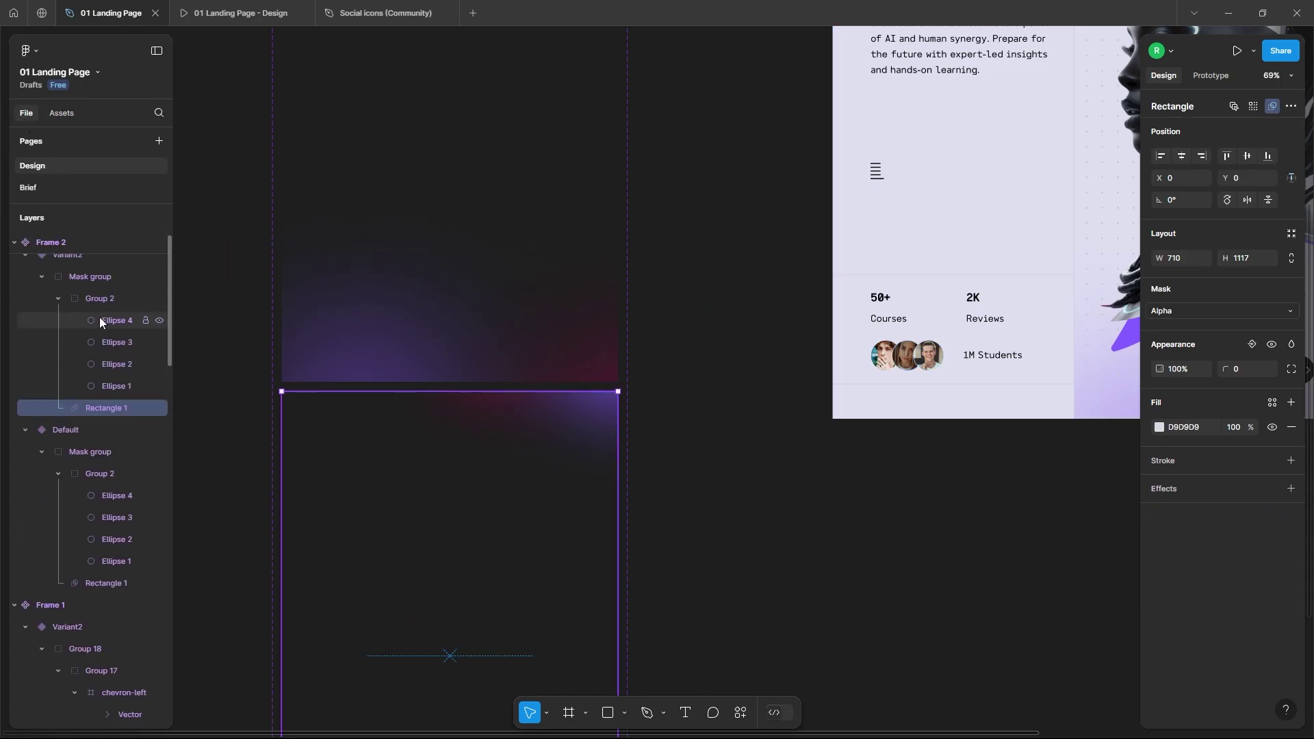
click(121, 389)
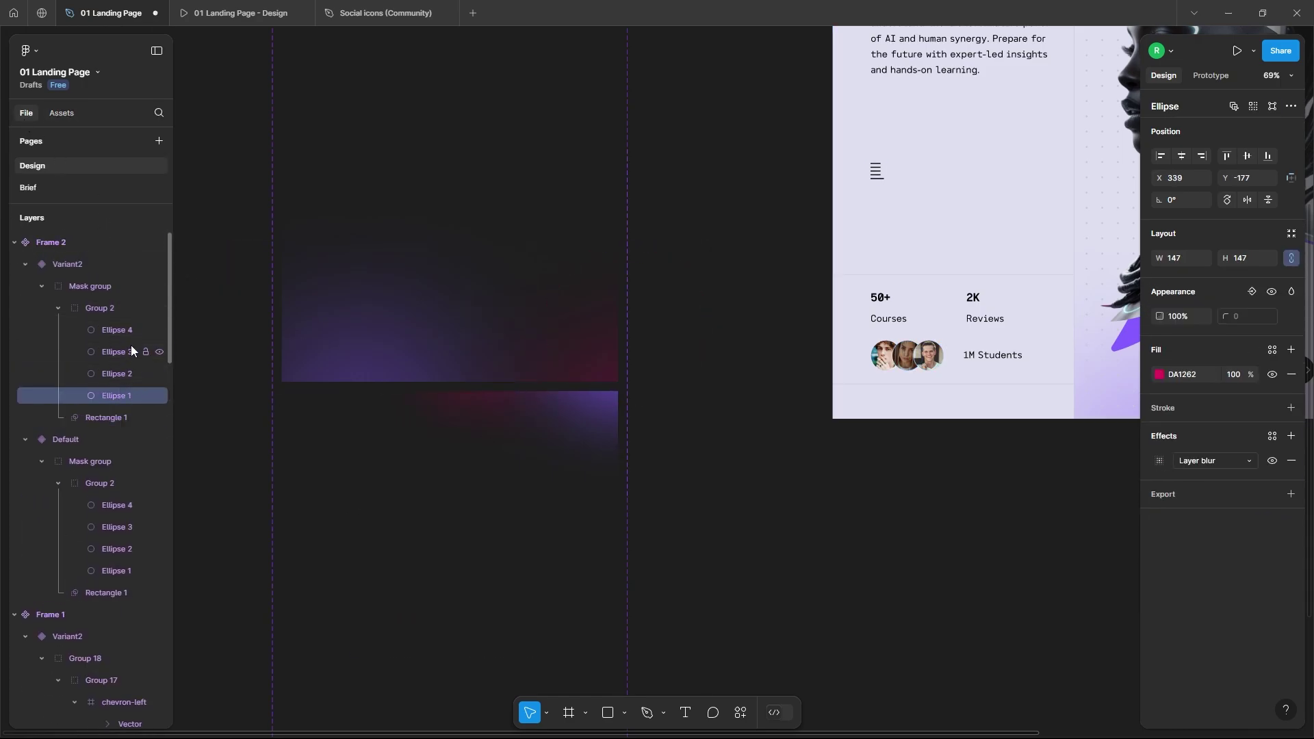
click(712, 428)
scroll(566, 440, down, 5)
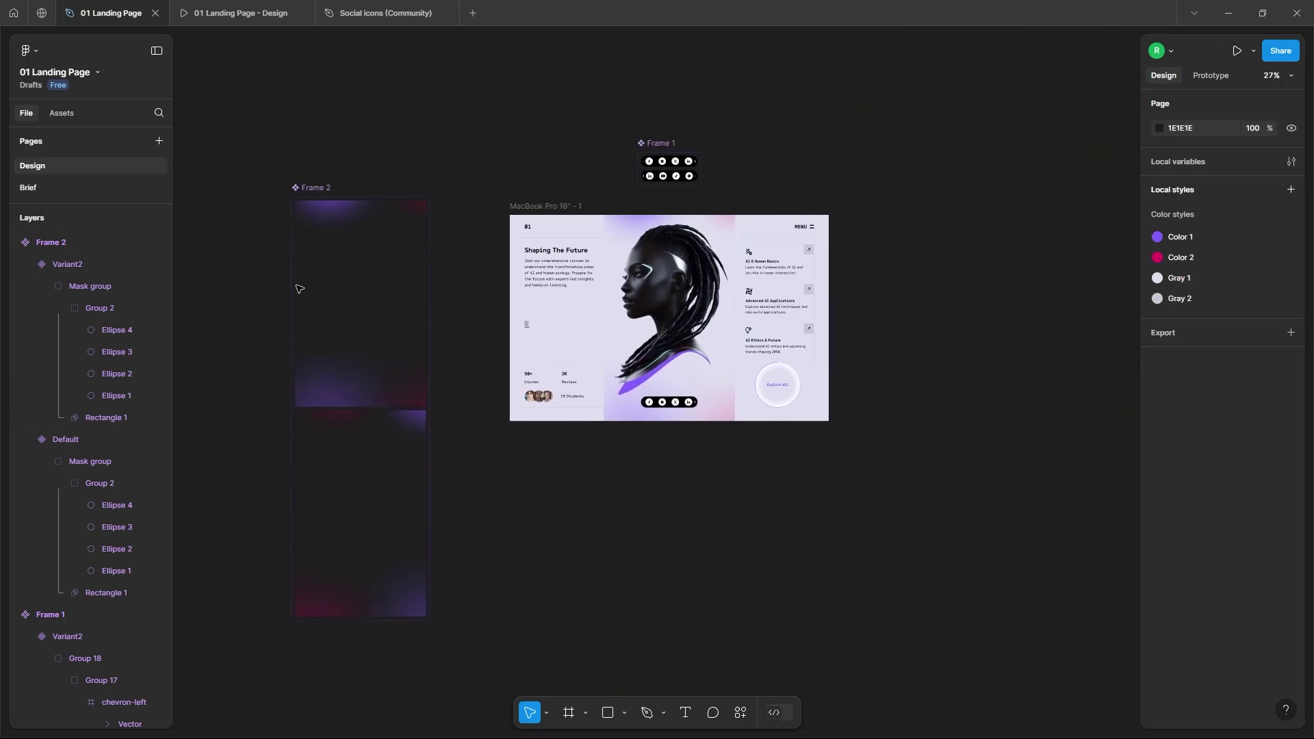
Place a copy of the circular Explore All button group on the empty canvas outside the landing page frame
scroll(658, 281, up, 5)
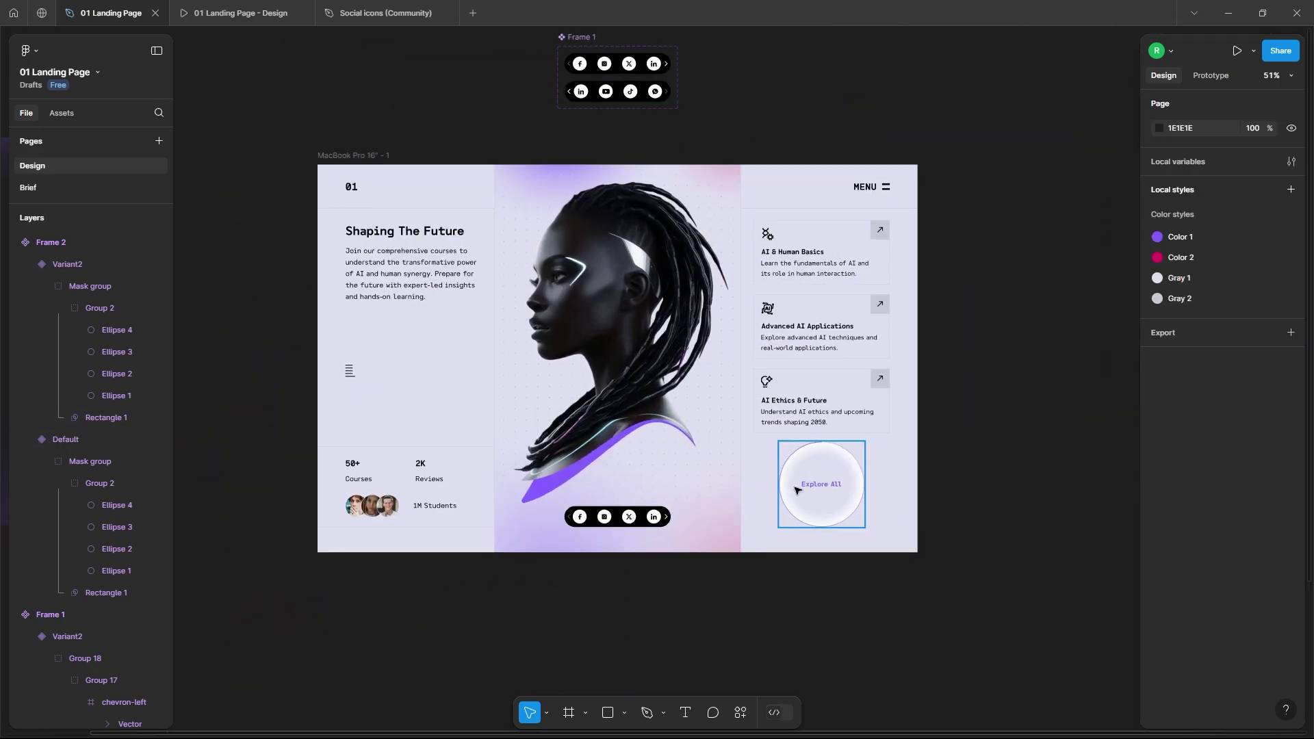
scroll(877, 515, up, 3)
scroll(839, 507, down, 5)
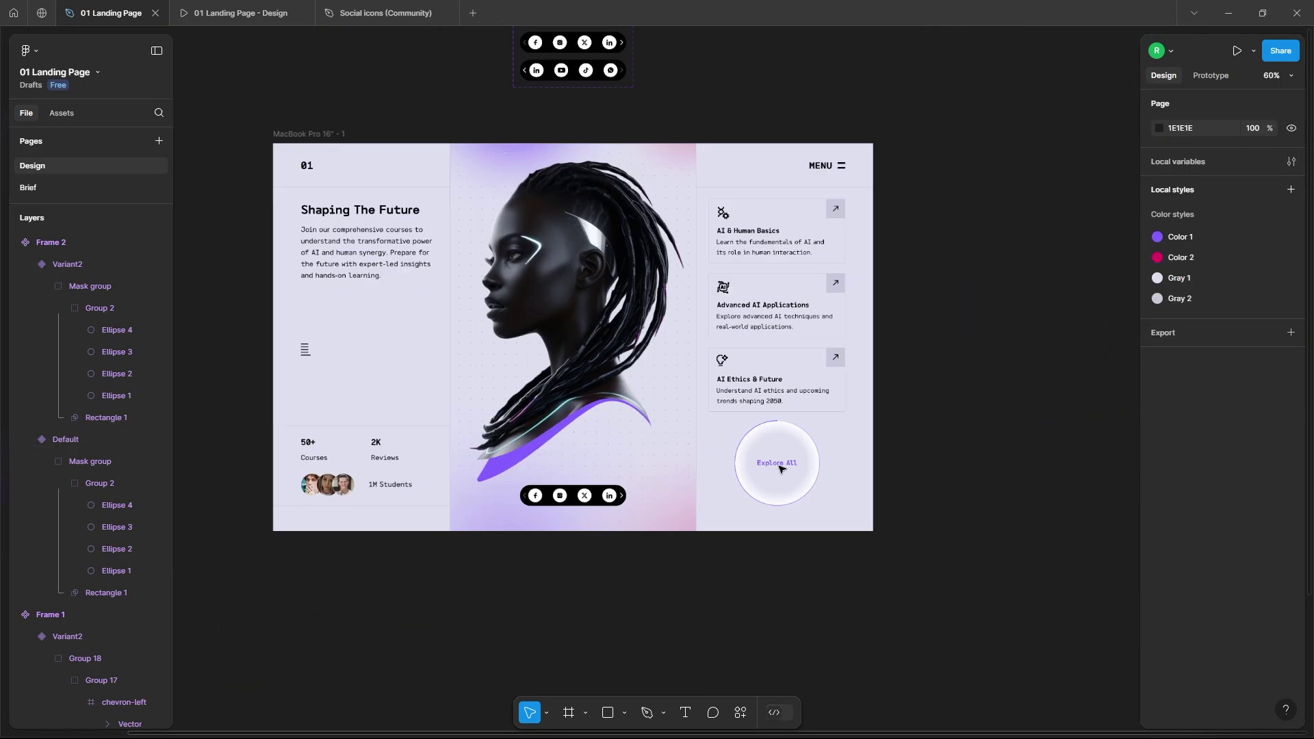
drag(813, 526, 956, 239)
scroll(1056, 237, up, 5)
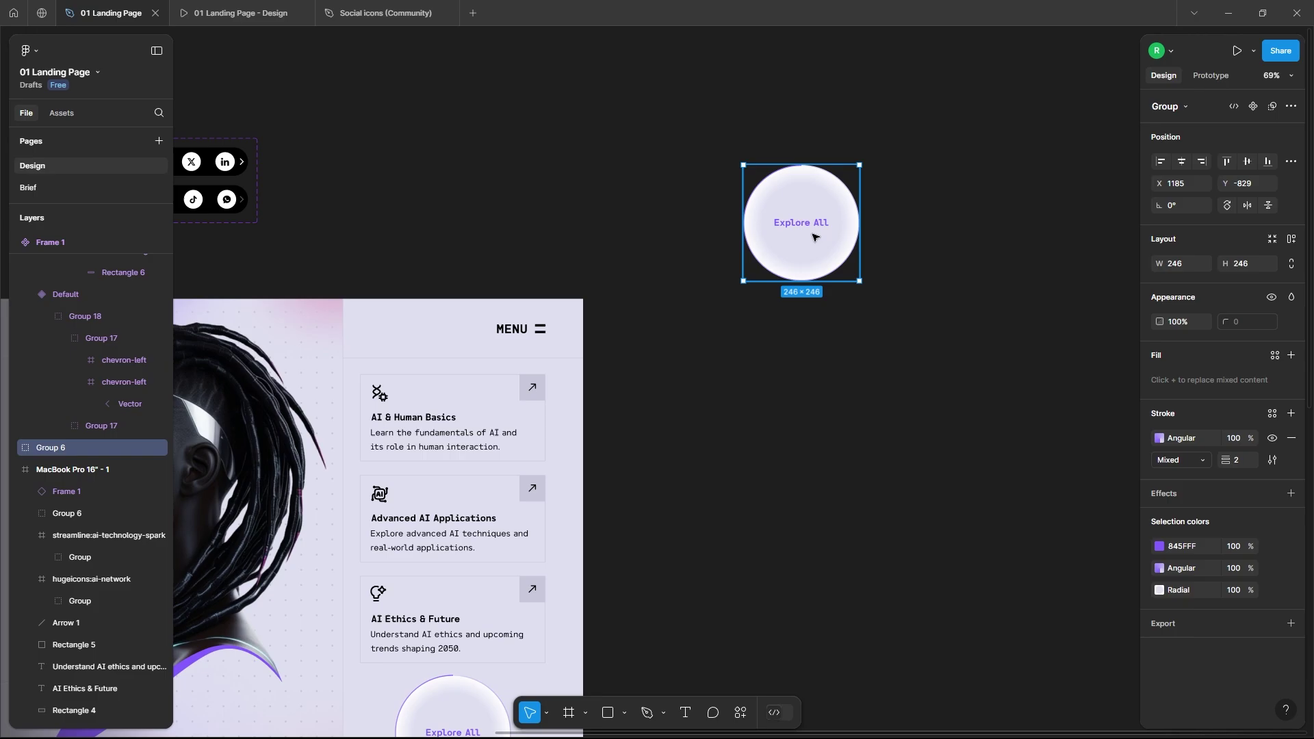
Wrap the copied Explore All button in a frame and turn that frame into a component
right_click(813, 237)
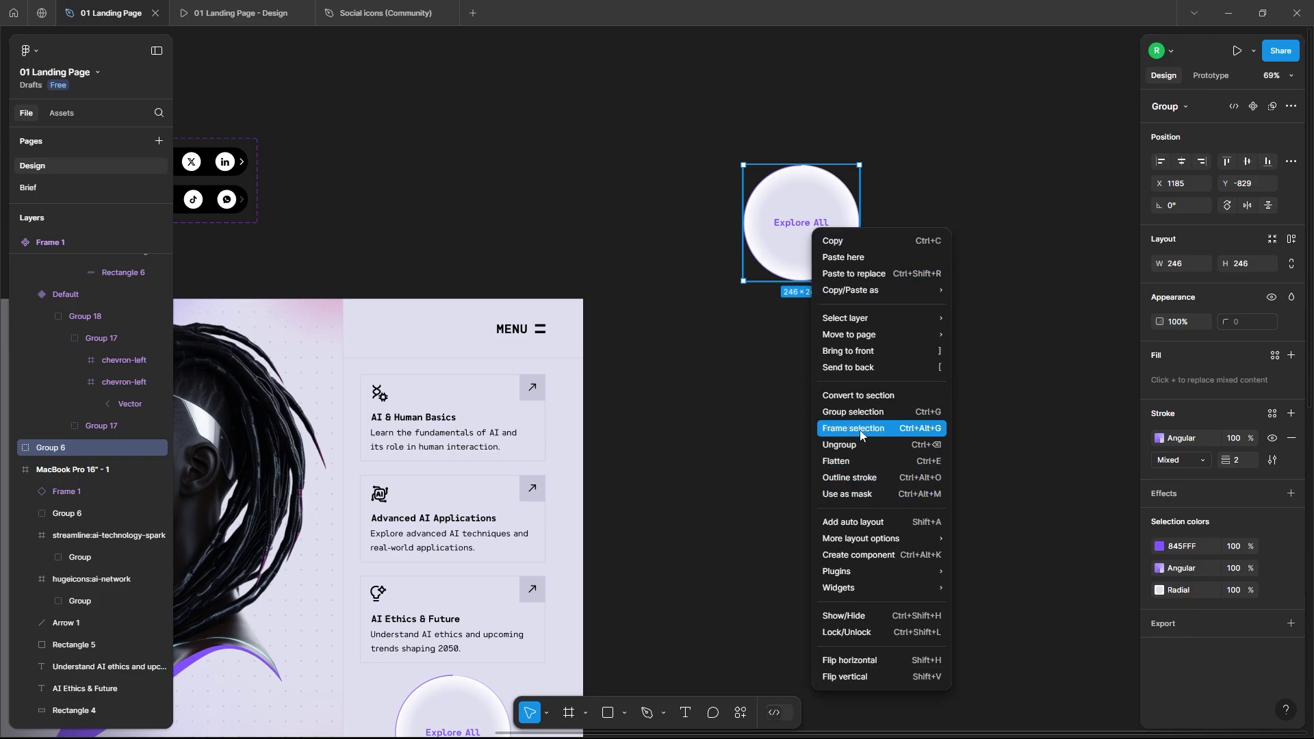
click(860, 429)
right_click(829, 215)
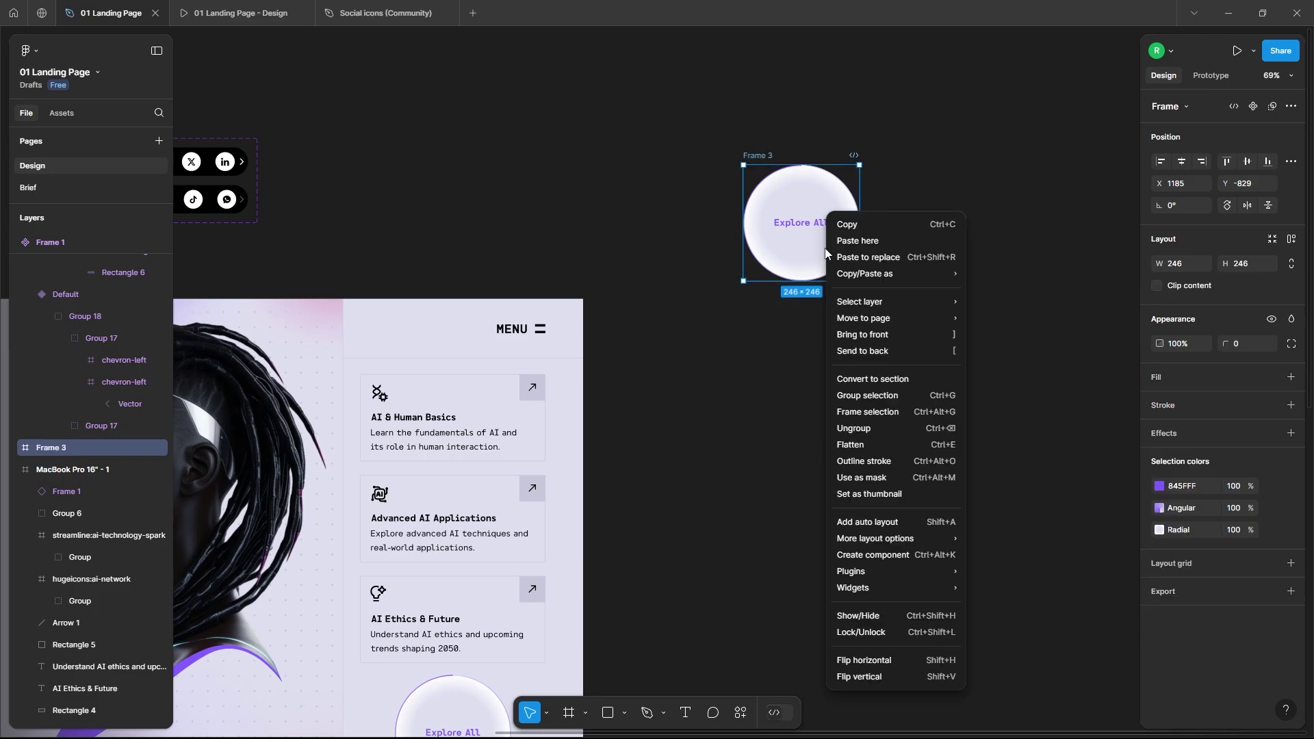
click(889, 555)
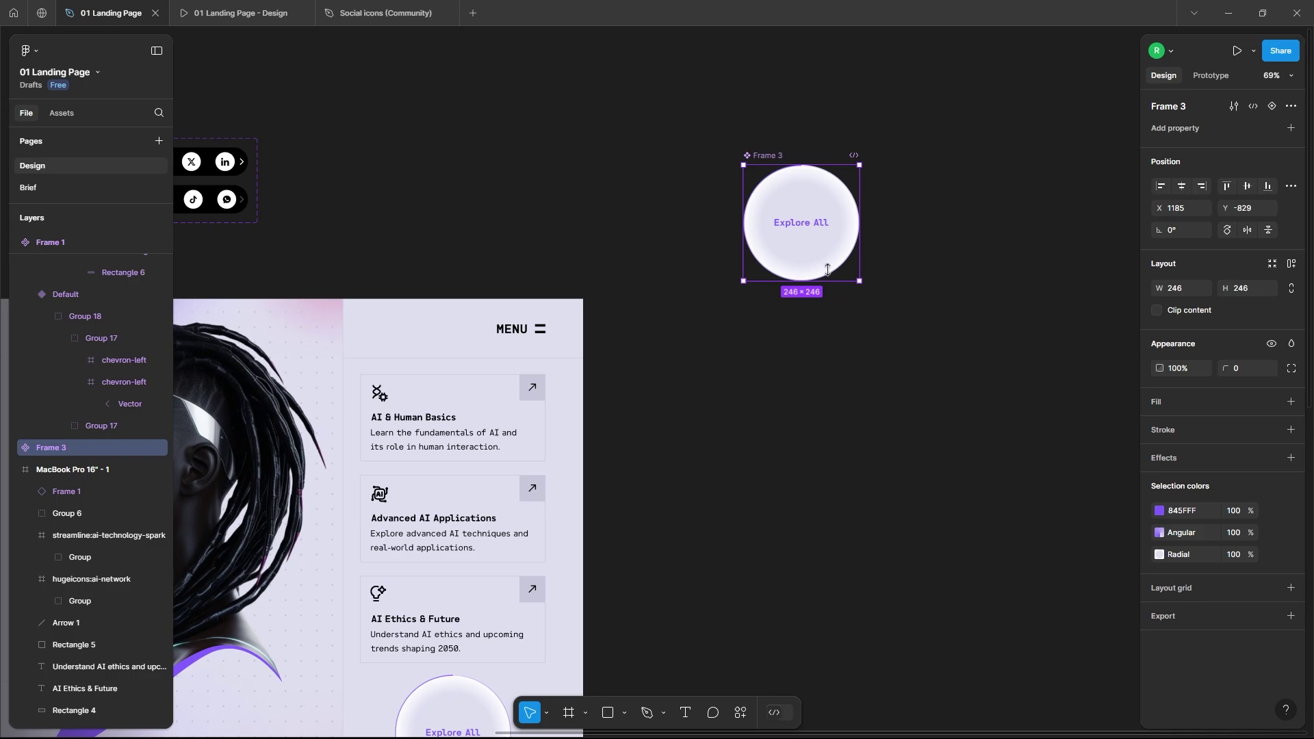
Add a variant property to the Explore All component and create a second variant
click(1290, 128)
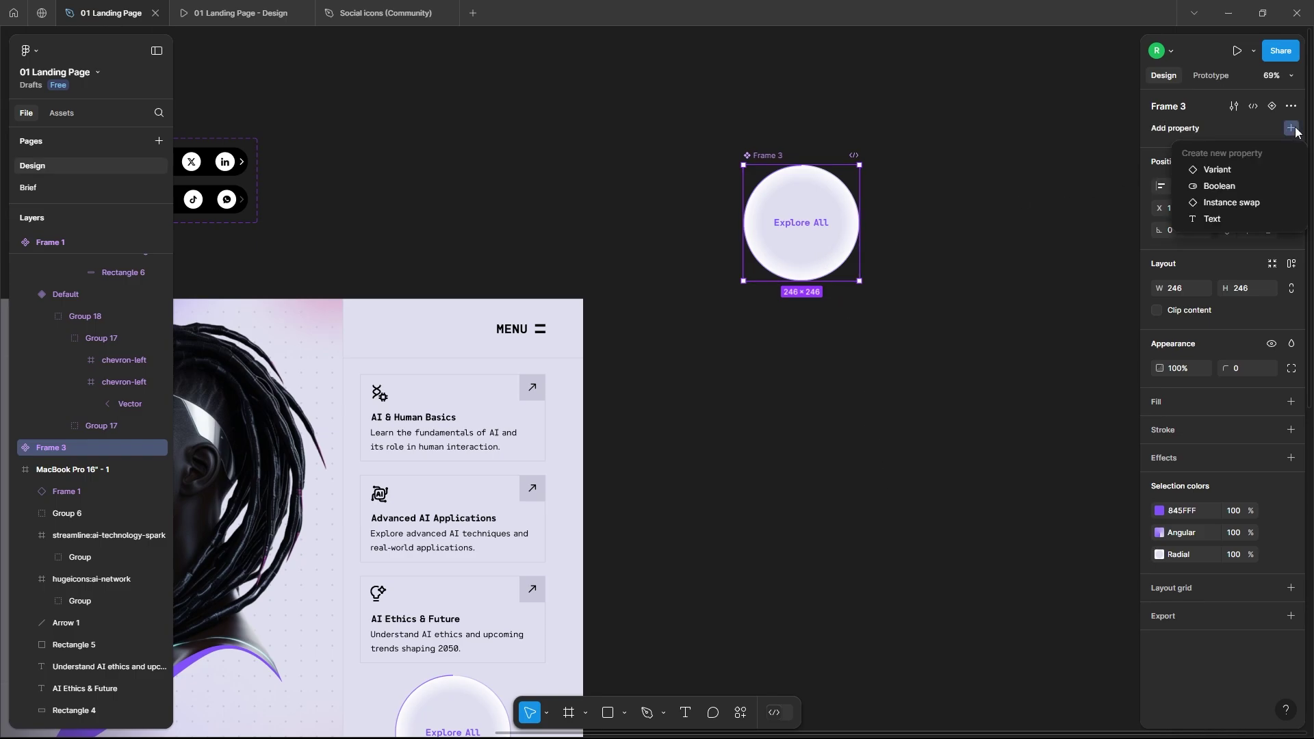
click(1212, 165)
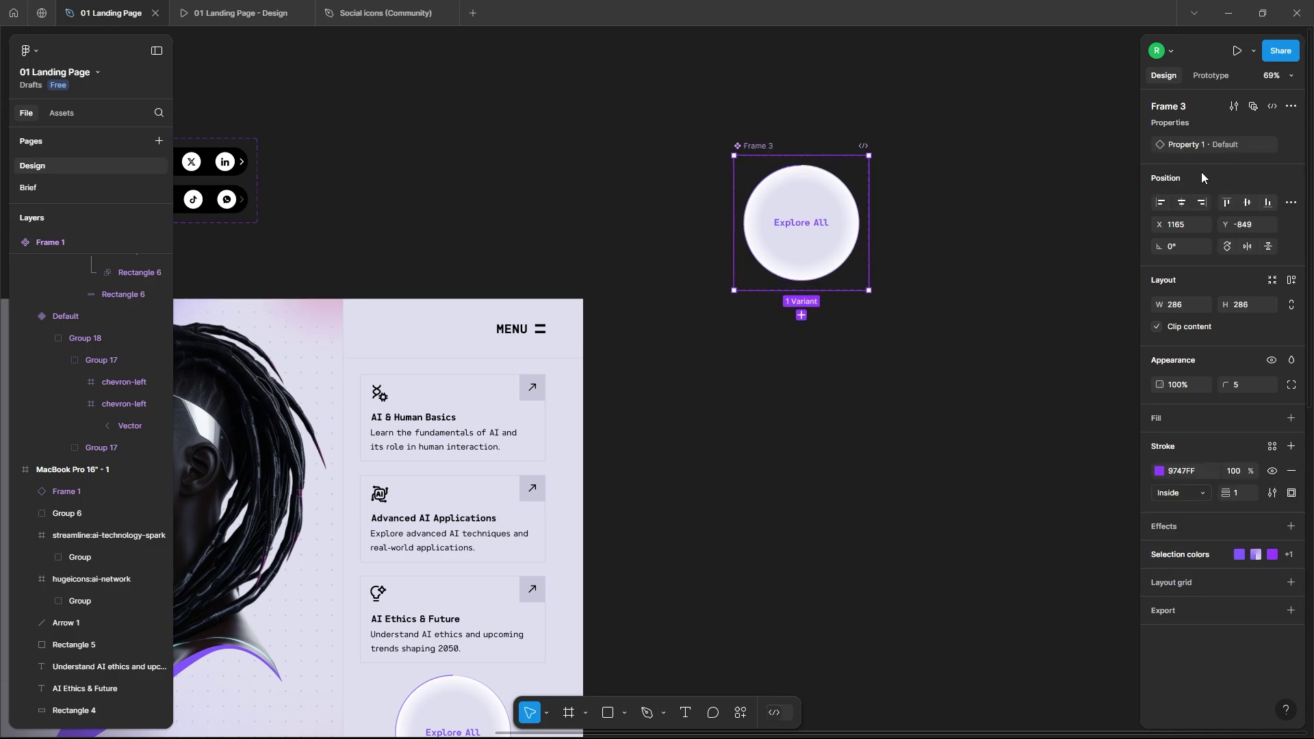
click(802, 316)
key(shift+2)
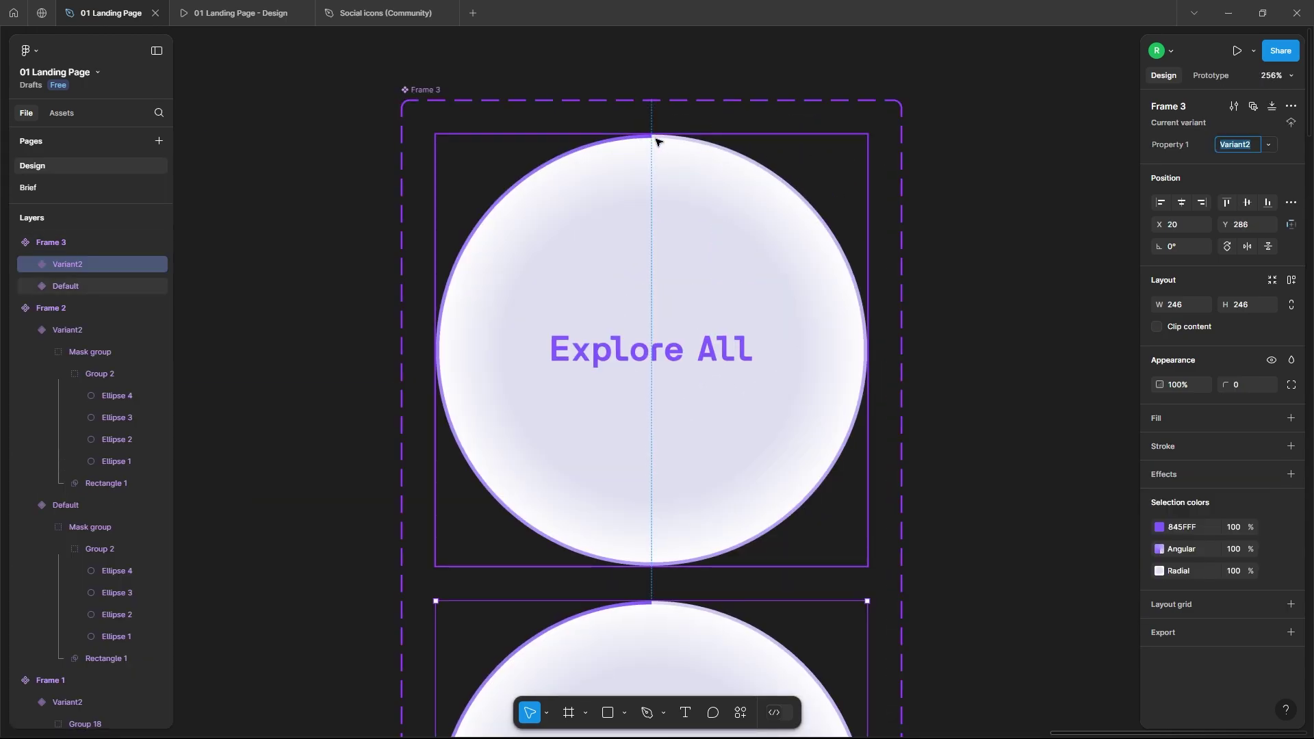
Rotate the gradient-stroked outline ellipse in the Explore All component's Variant2 by 90° clockwise
scroll(655, 142, up, 5)
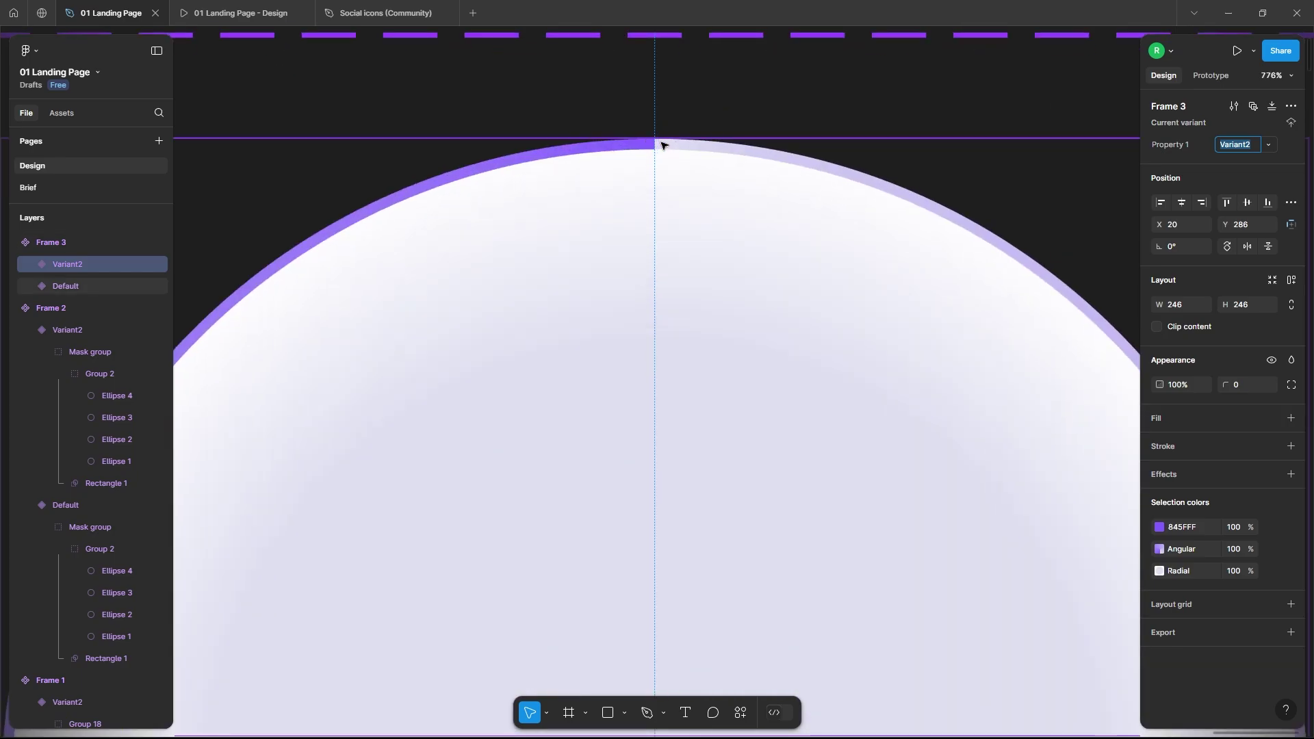
scroll(883, 343, down, 5)
scroll(1003, 471, down, 3)
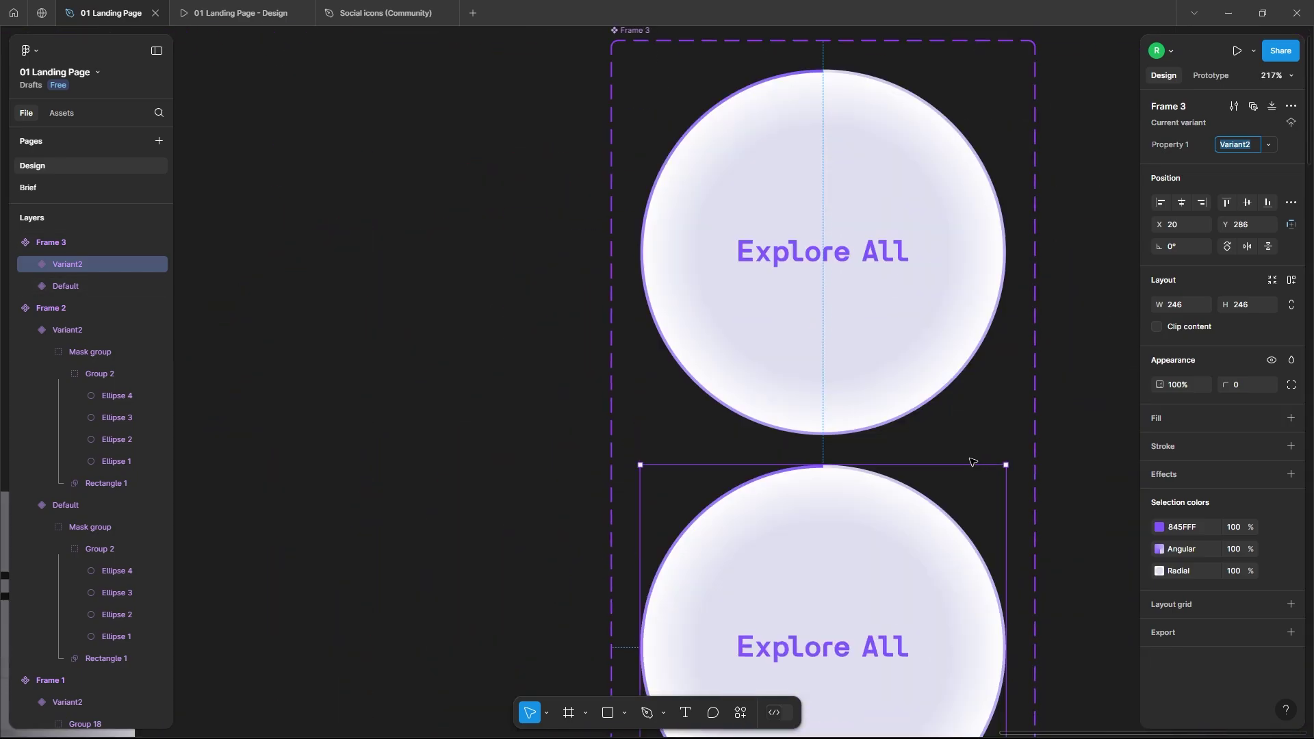
scroll(910, 489, down, 2)
click(809, 417)
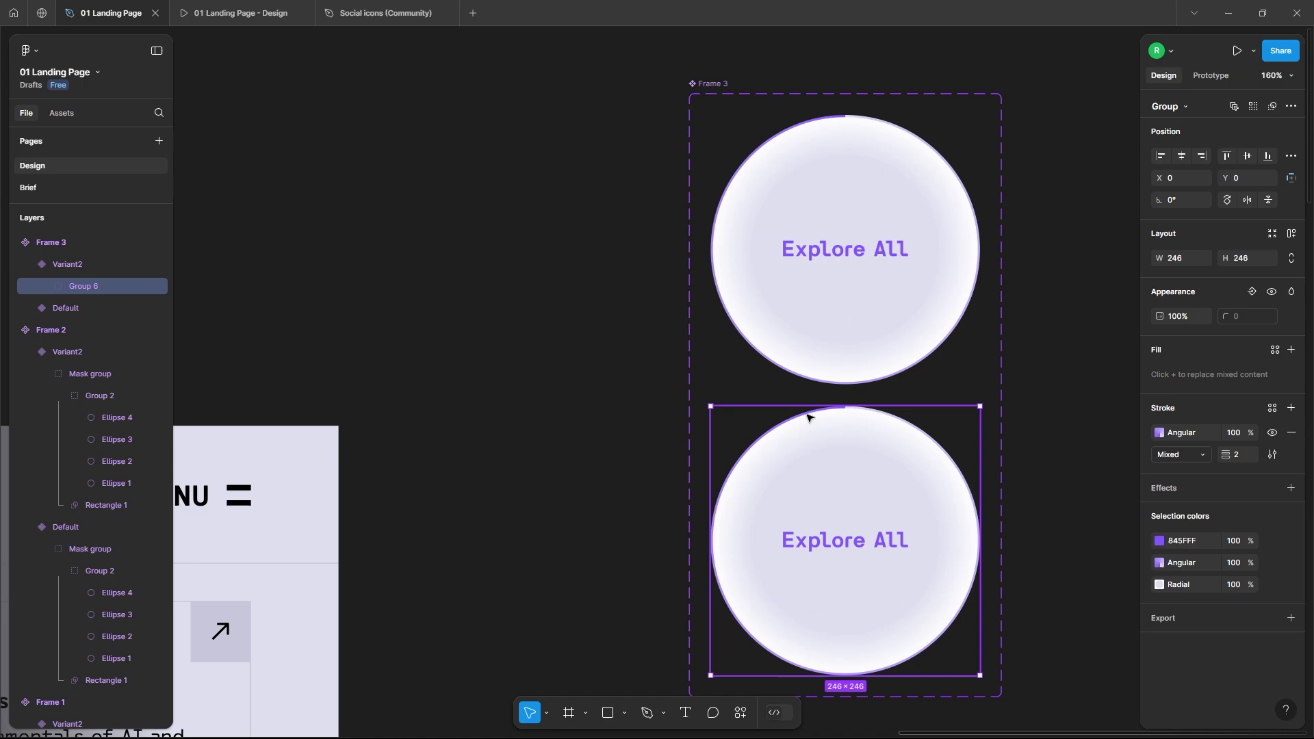
click(41, 286)
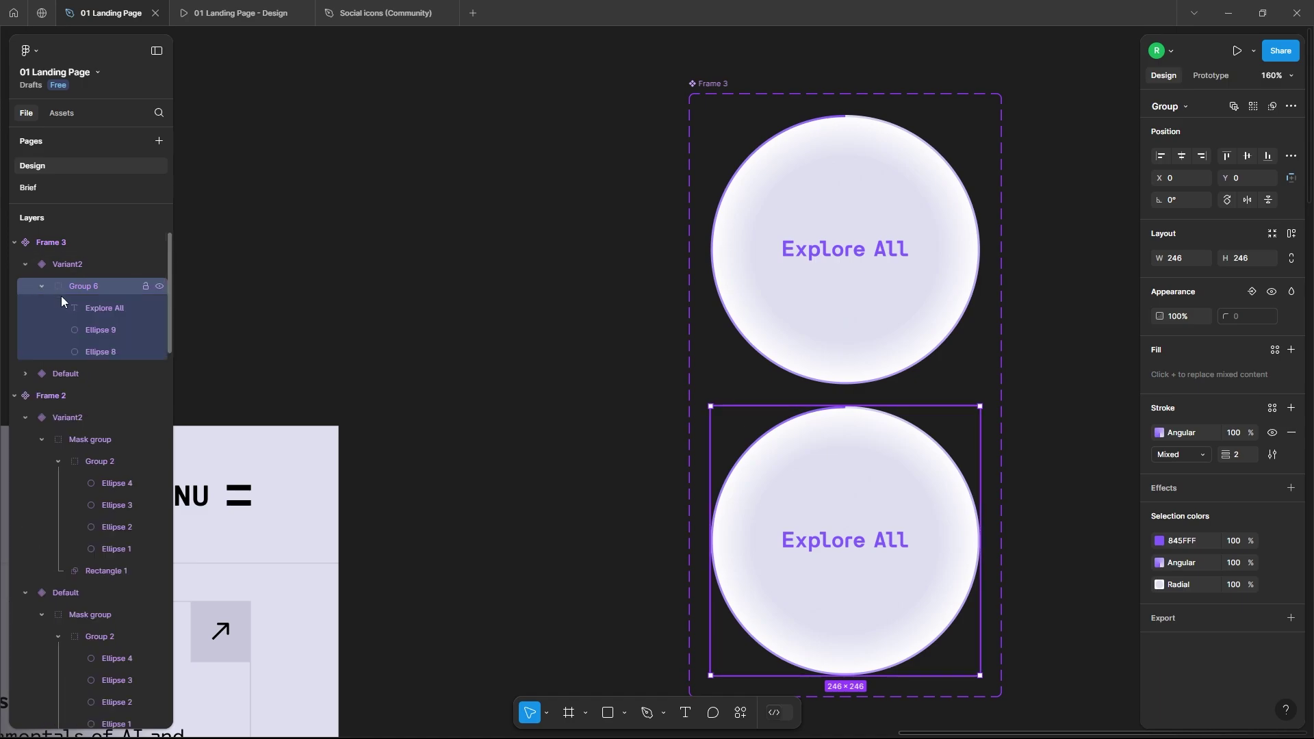
click(96, 331)
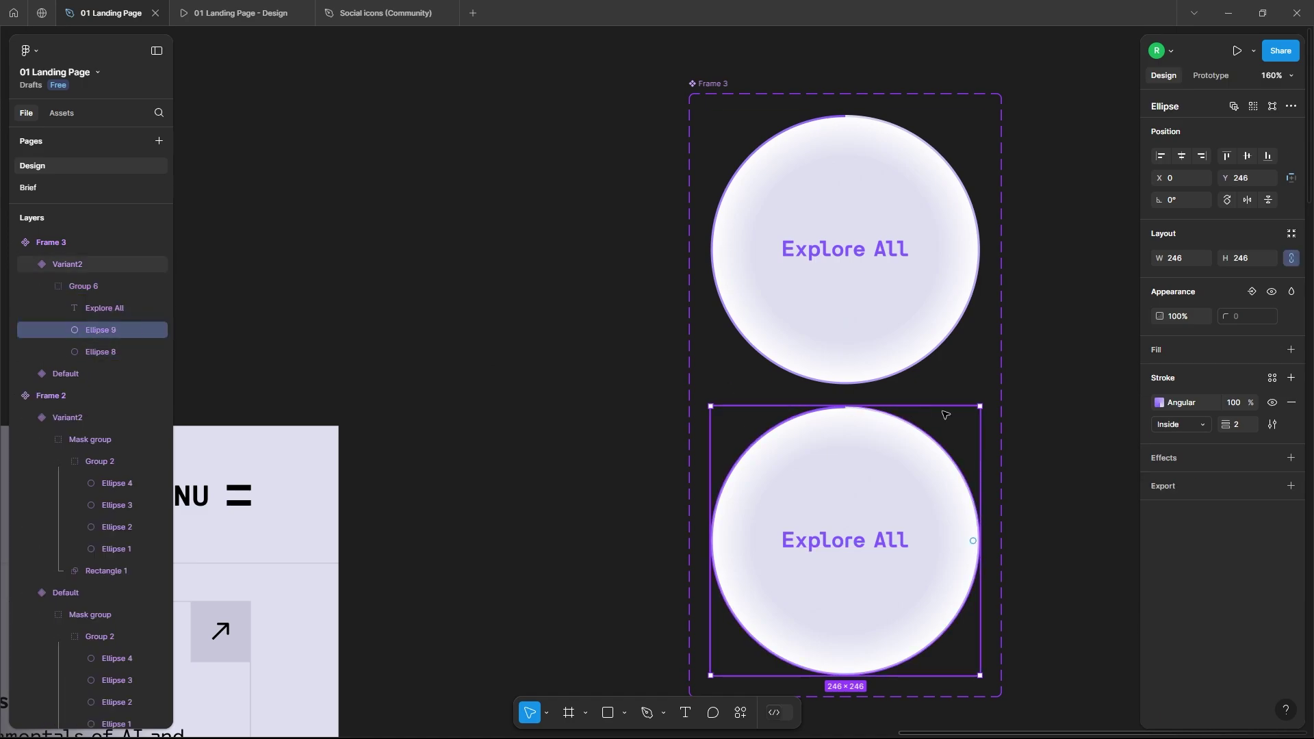
drag(985, 401, 1016, 687)
scroll(1040, 582, down, 1)
click(1057, 557)
scroll(958, 479, down, 5)
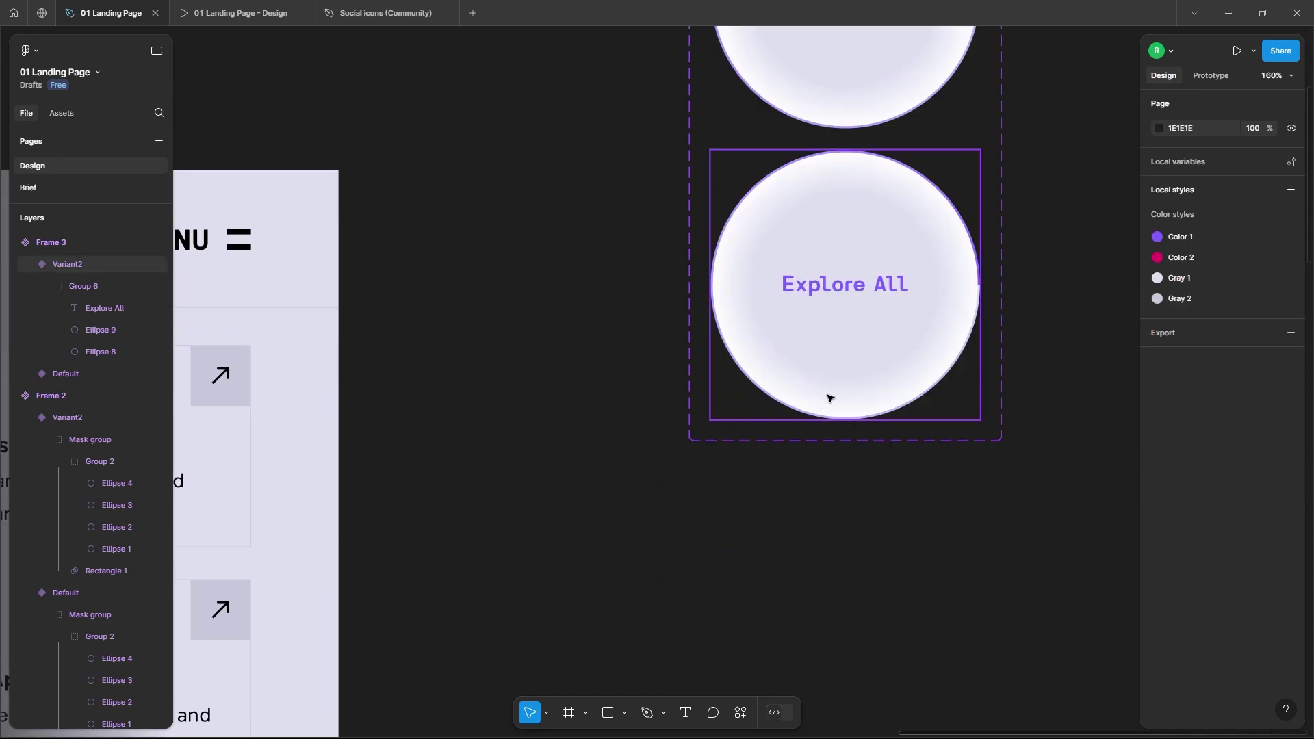
Add a third variant based on Variant2 and rotate its outline ellipse a further 90° clockwise
click(835, 403)
click(844, 444)
scroll(1012, 566, down, 3)
scroll(968, 405, up, 2)
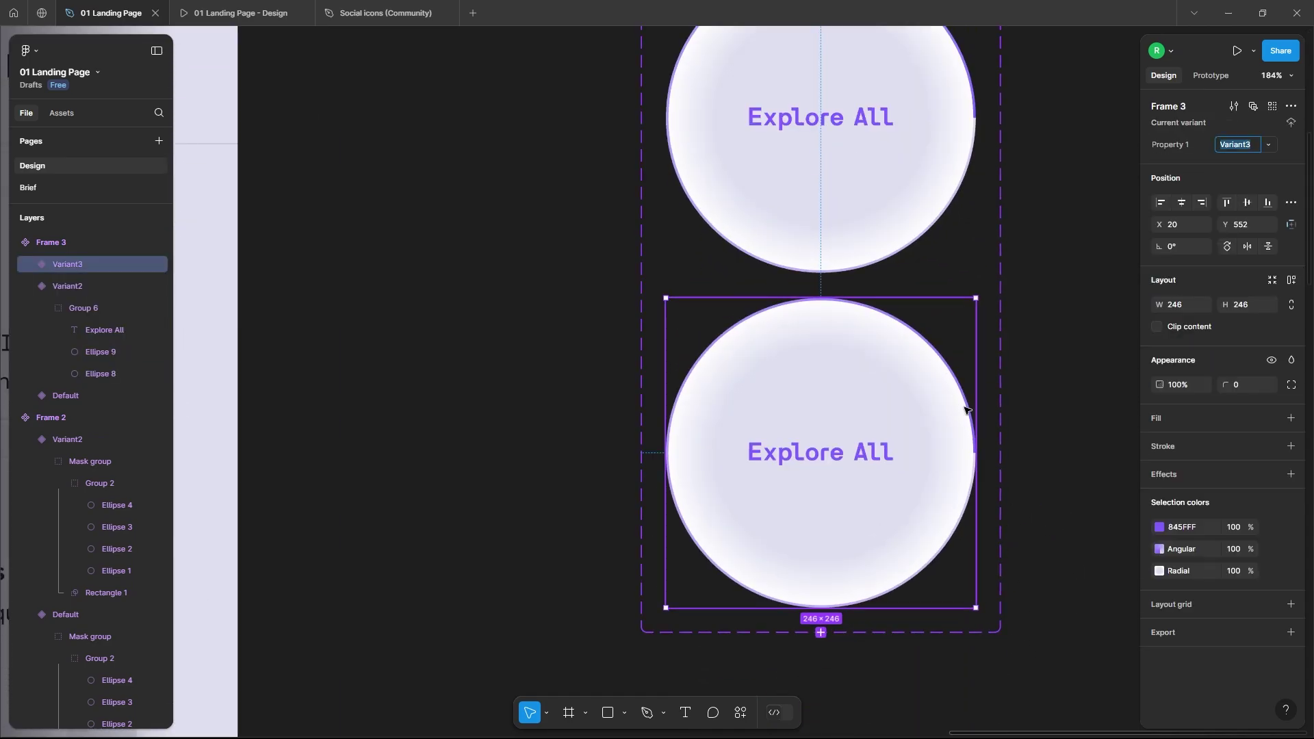
double_click(970, 405)
drag(996, 303, 997, 584)
key(Escape)
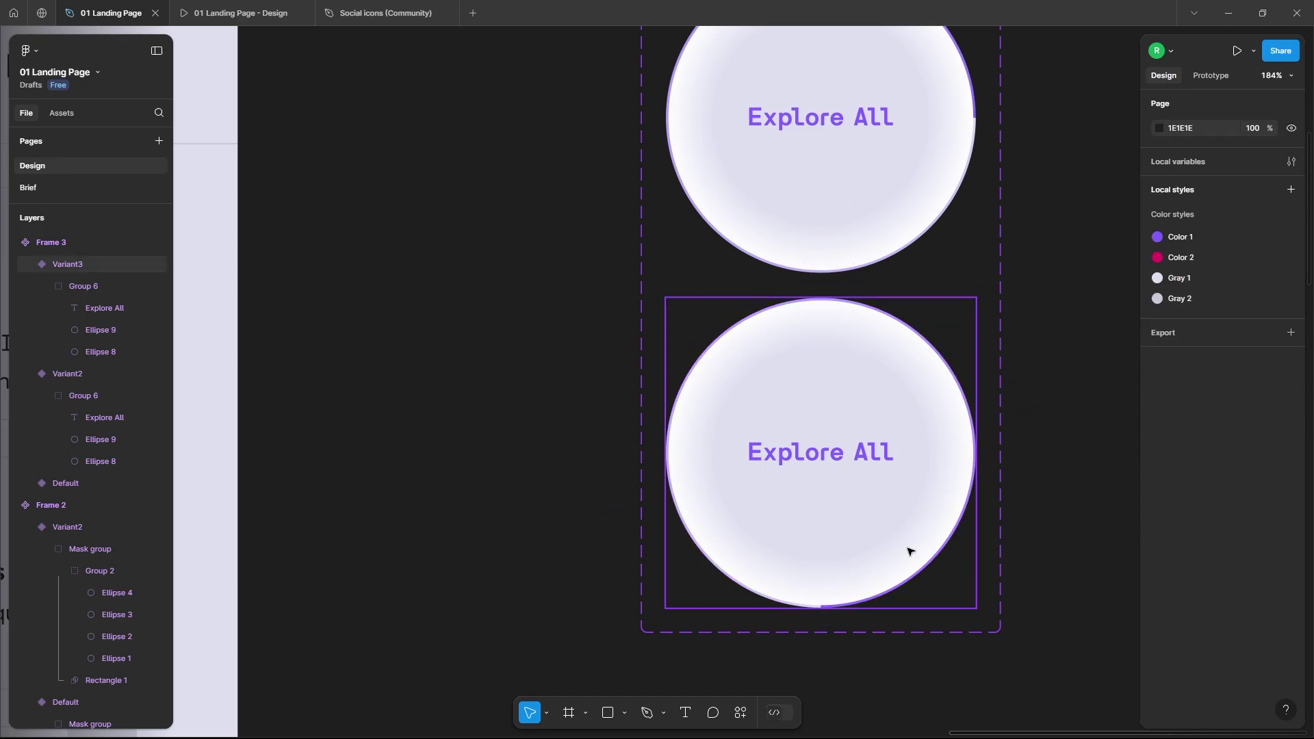
Add a fourth variant based on Variant3 and rotate its outline ellipse a further 90° clockwise
click(910, 549)
click(821, 631)
scroll(870, 543, down, 2)
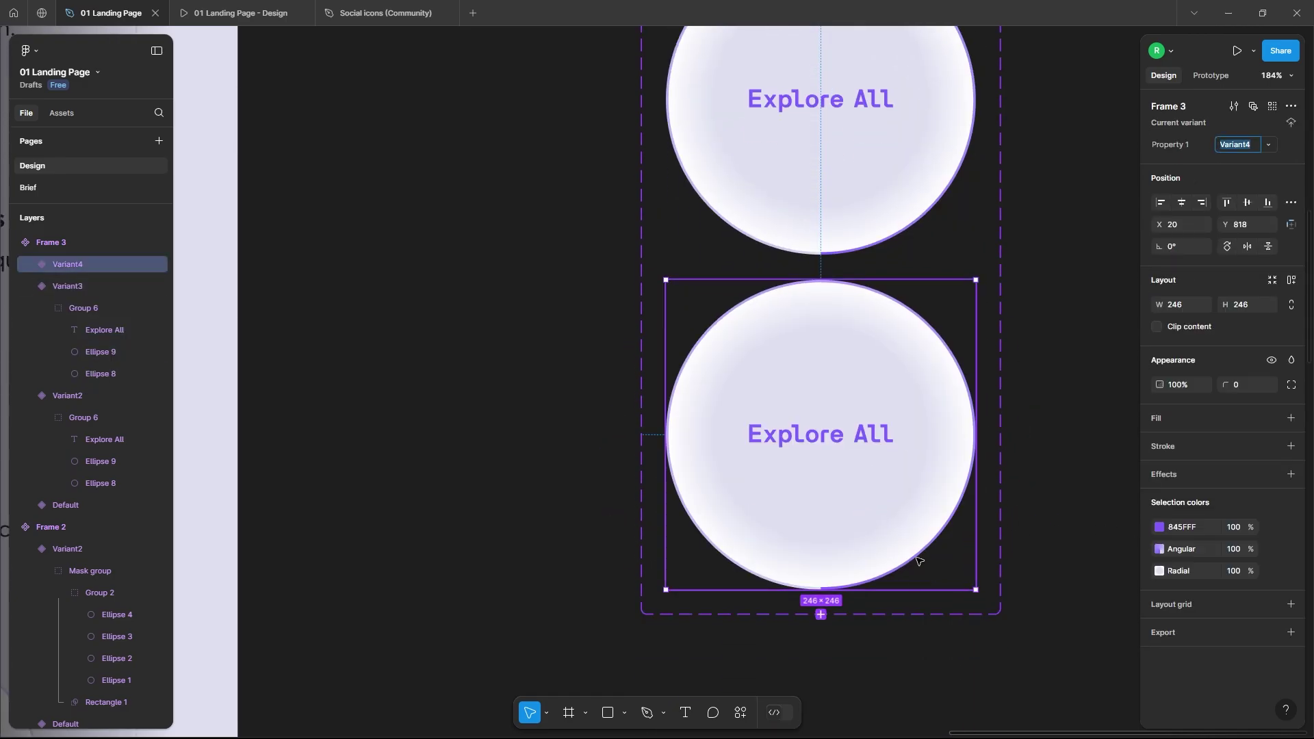
click(917, 561)
drag(983, 591, 676, 551)
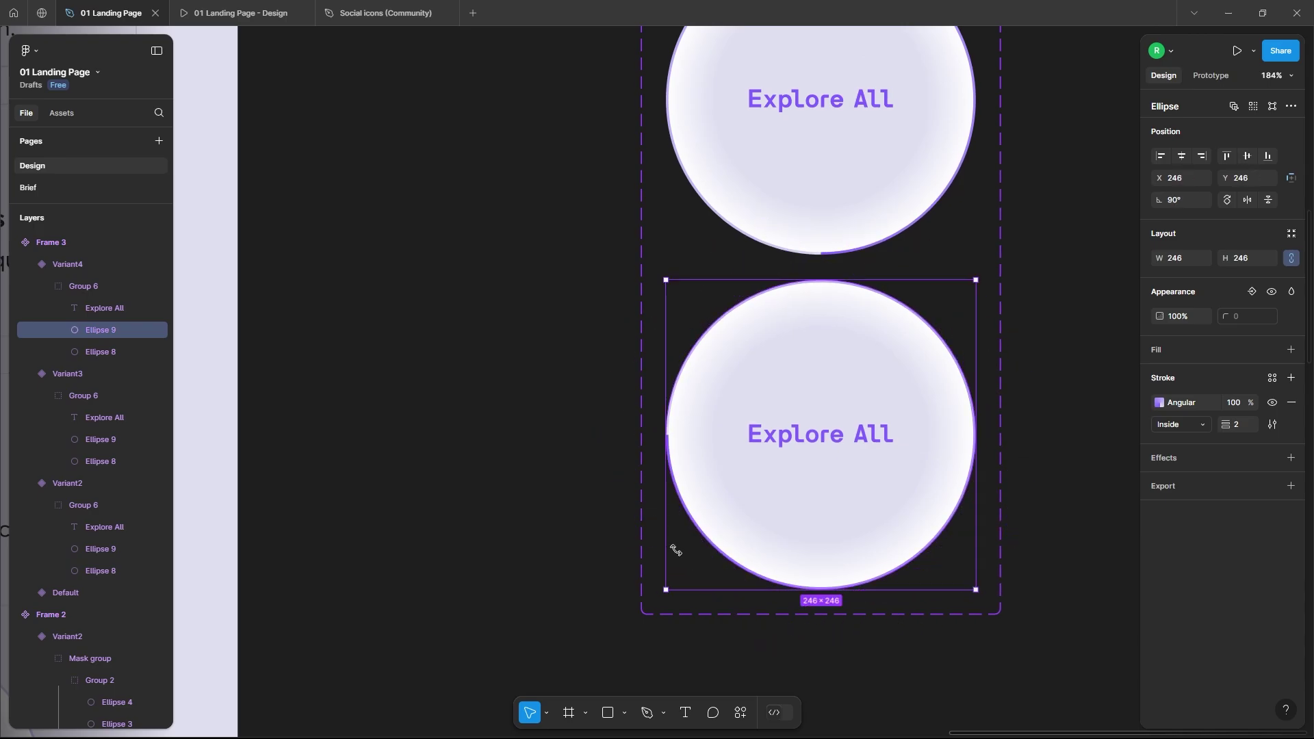
scroll(787, 540, down, 5)
click(890, 532)
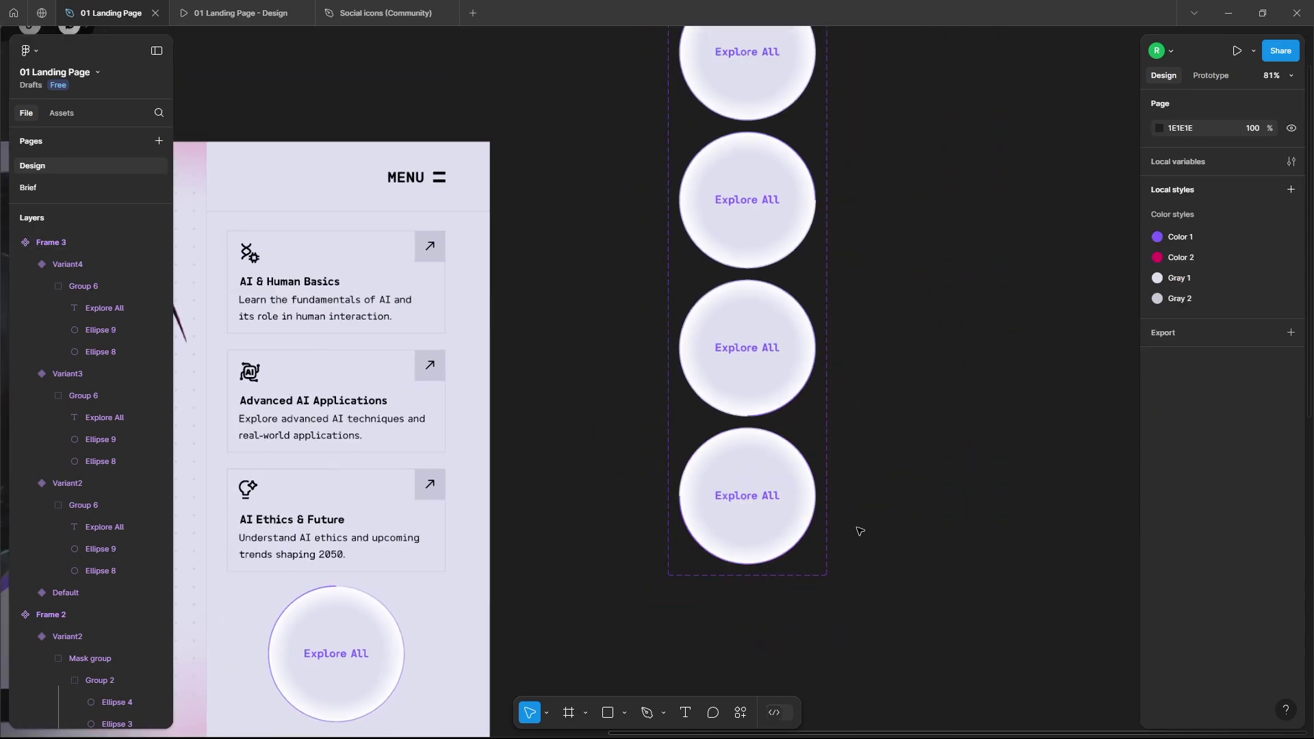
Link the Explore All component's Default variant to Variant2 with an After delay interaction
scroll(901, 448, down, 3)
scroll(884, 151, up, 3)
click(770, 228)
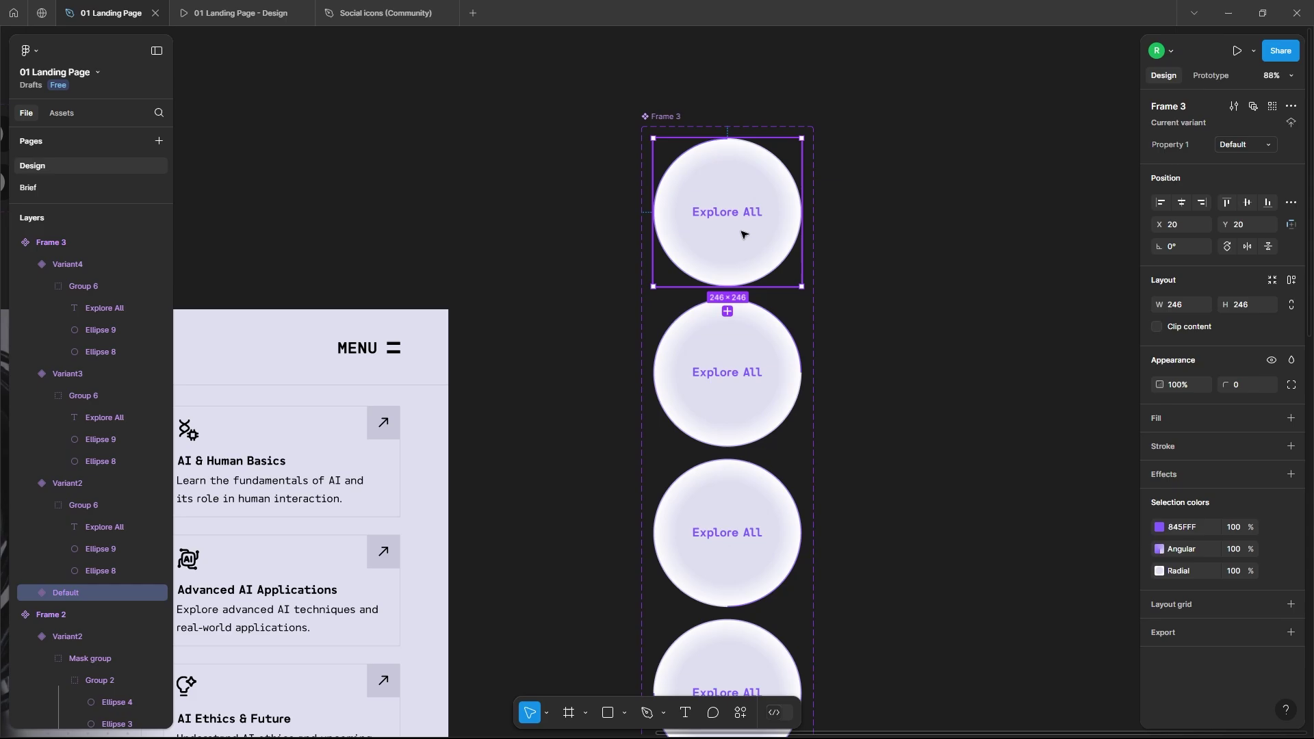
scroll(743, 234, up, 4)
key(alt+9)
scroll(736, 288, up, 4)
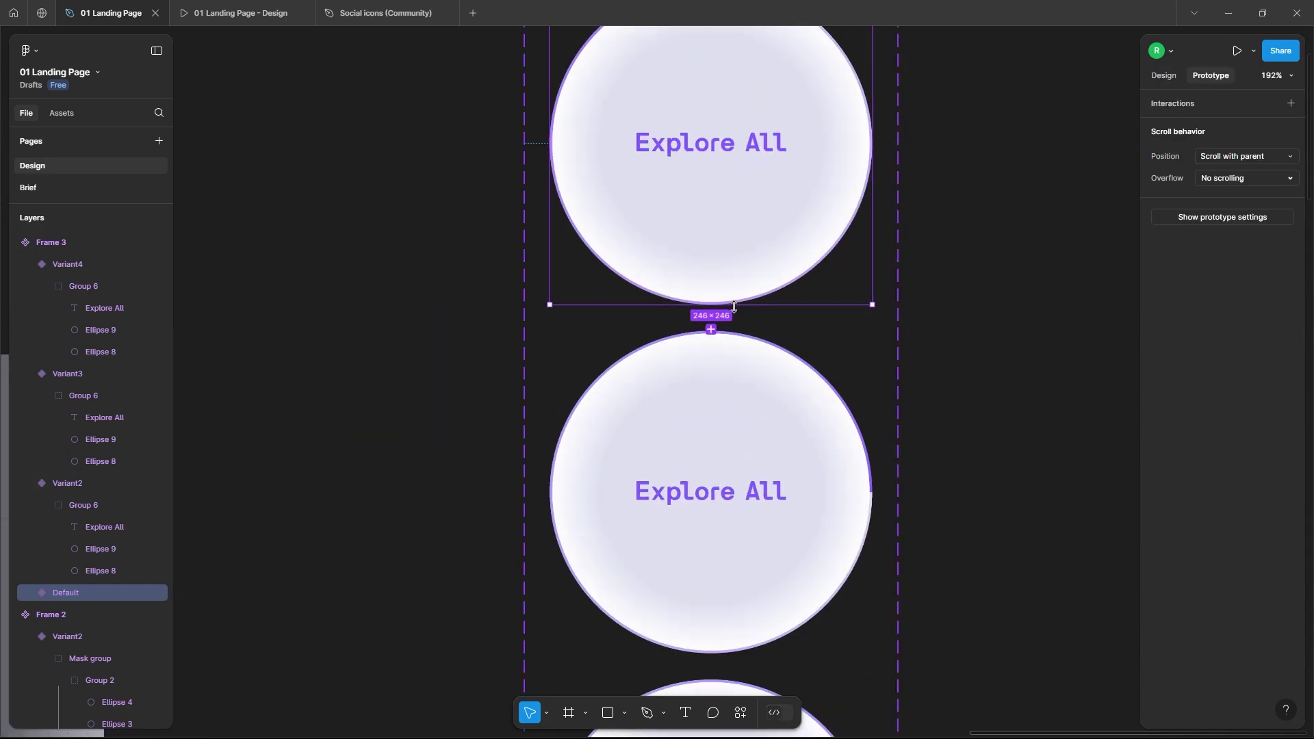
drag(712, 329, 736, 371)
click(743, 396)
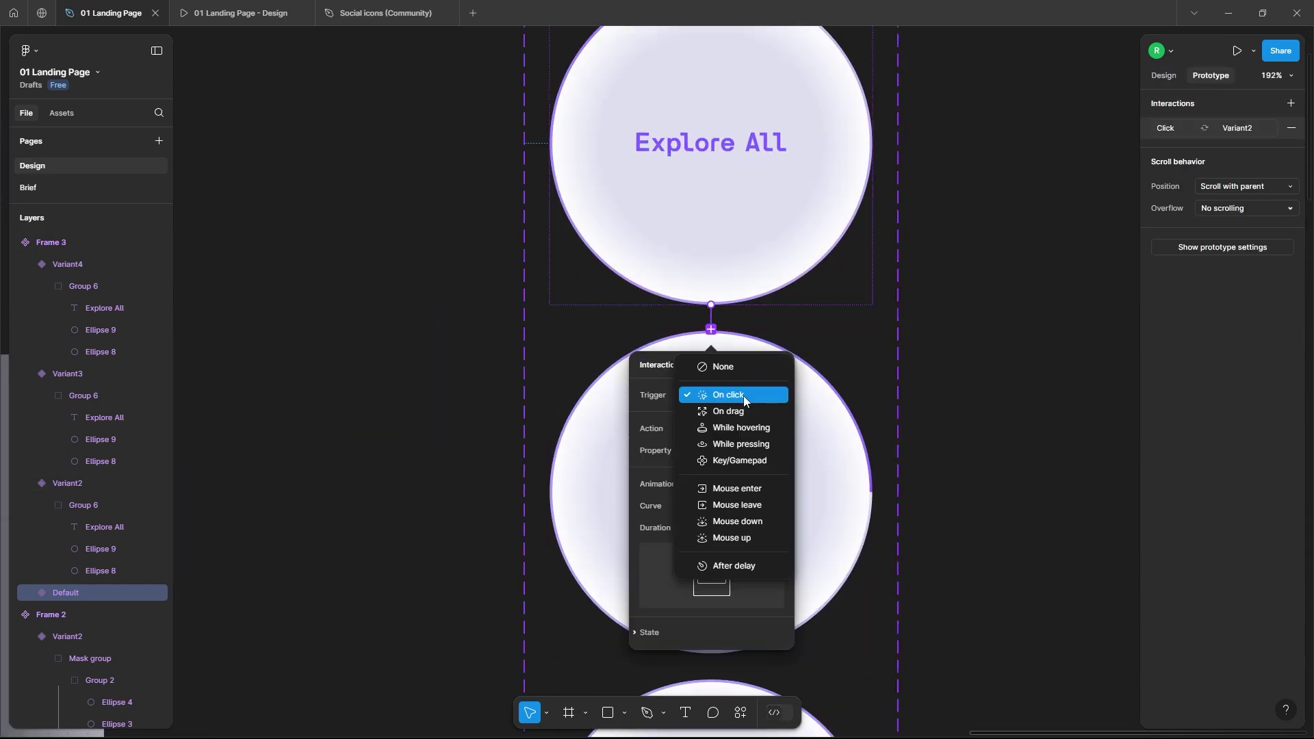
click(733, 566)
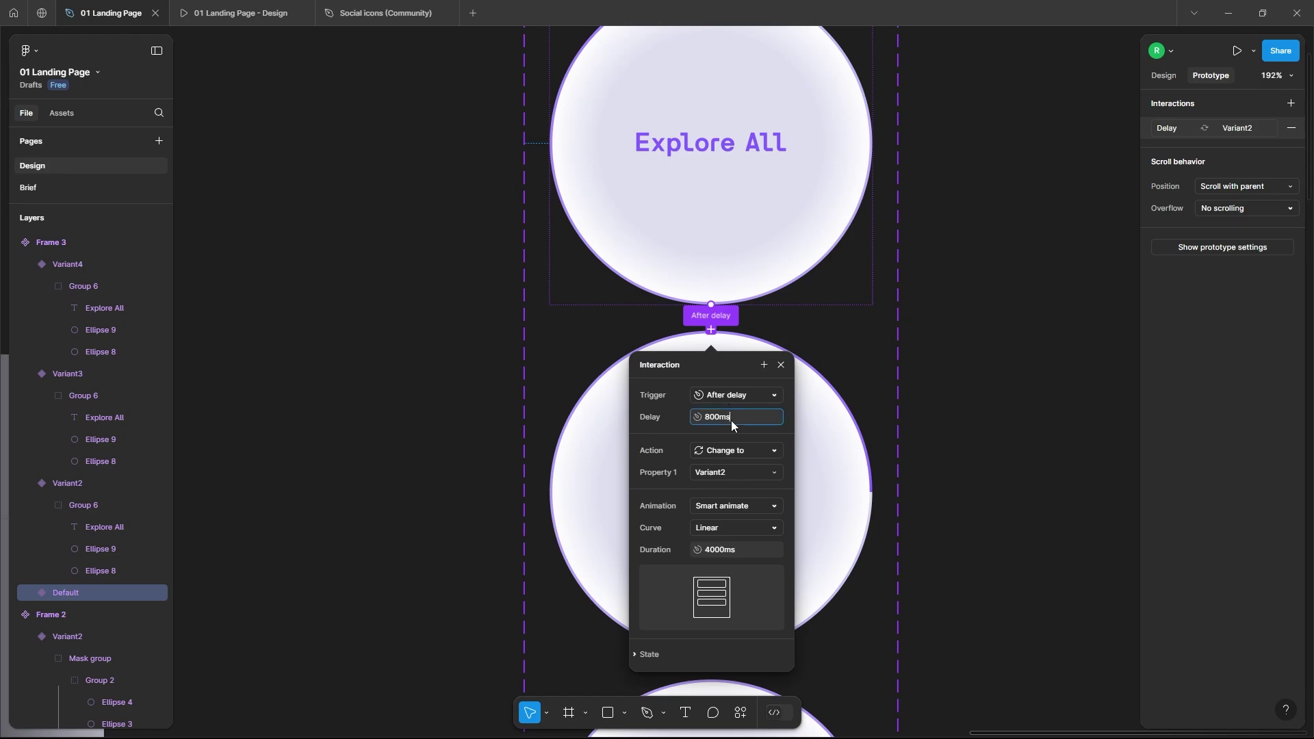
Set the interaction's delay to 1 ms and its animation duration to 1500 ms
click(737, 551)
text(1500)
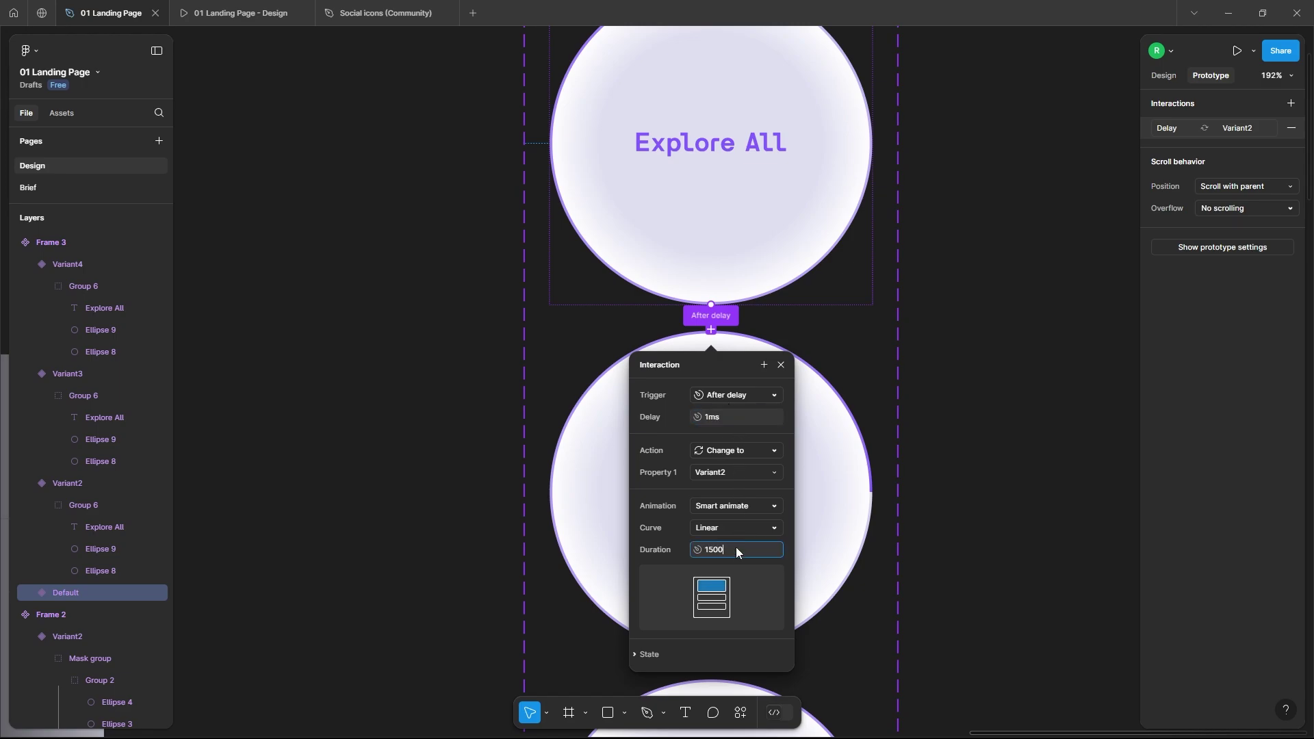
key(Return)
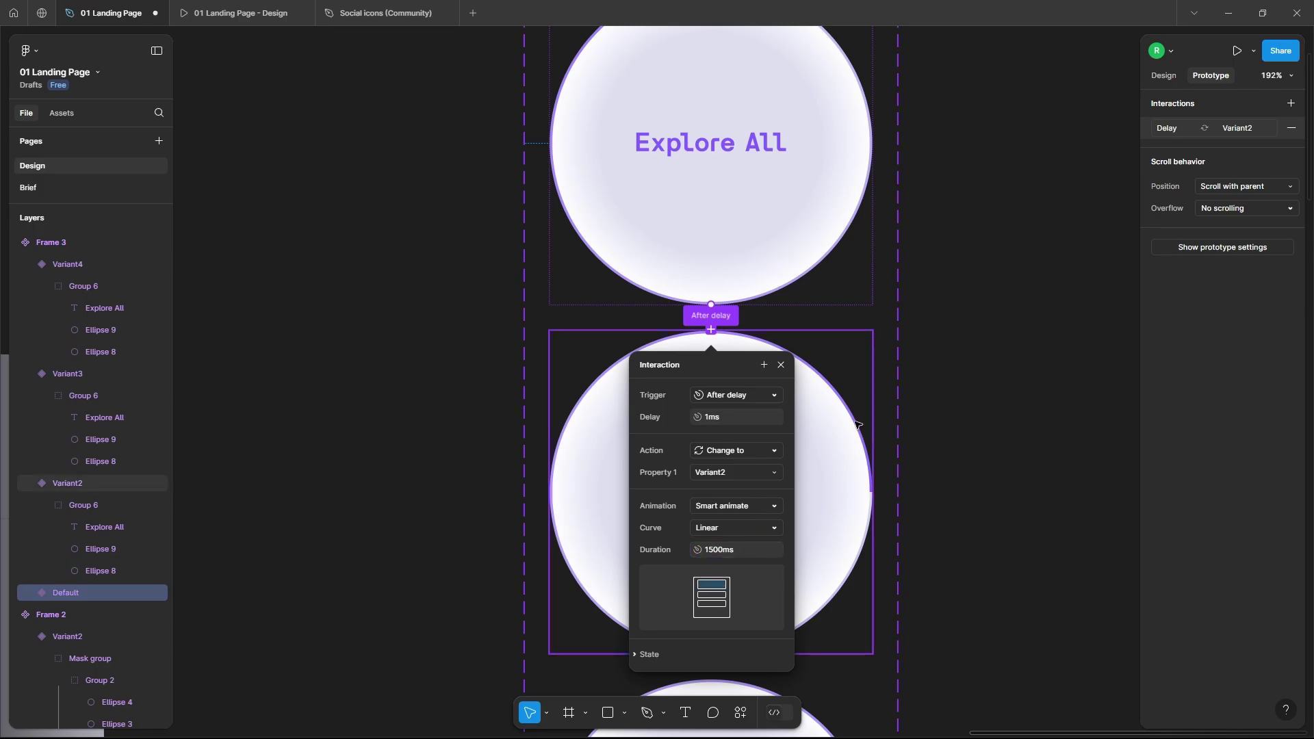
Link Variant2 of the Explore All component to Variant3 with an After delay interaction and a 1 ms delay
click(857, 425)
scroll(836, 420, down, 4)
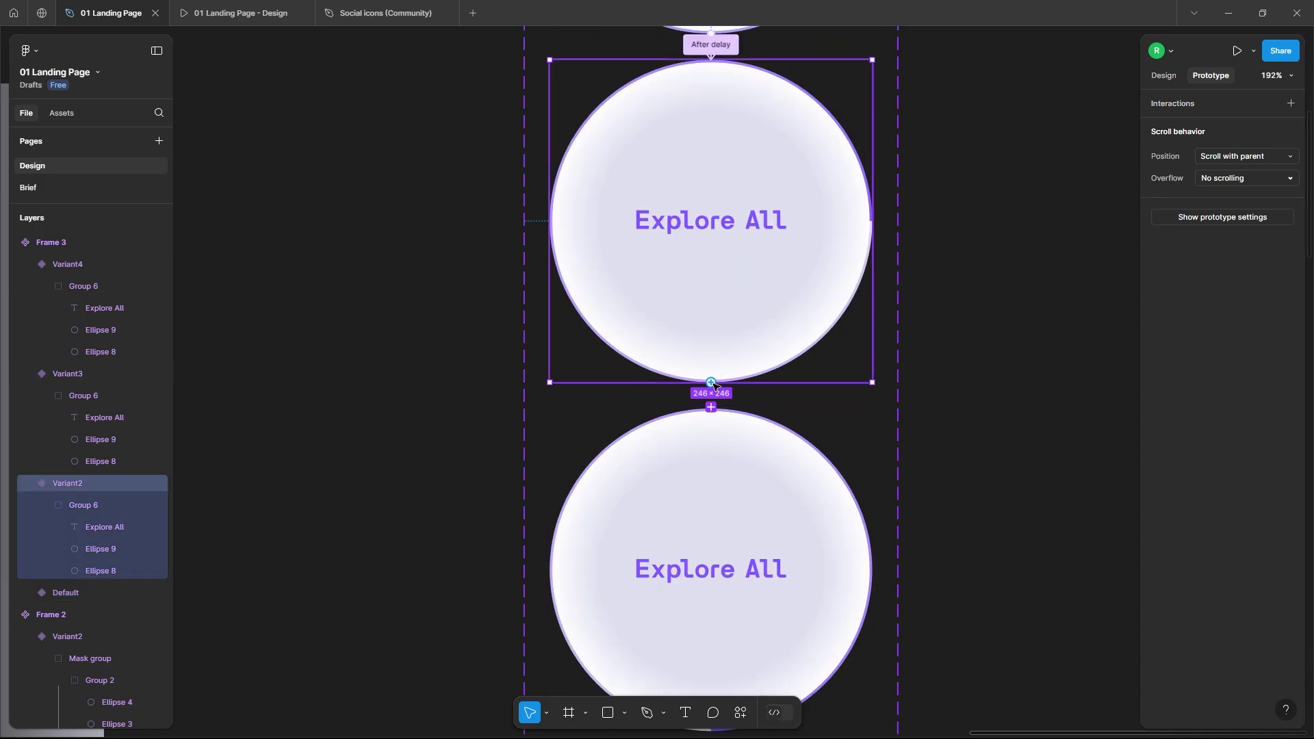
drag(712, 382, 741, 454)
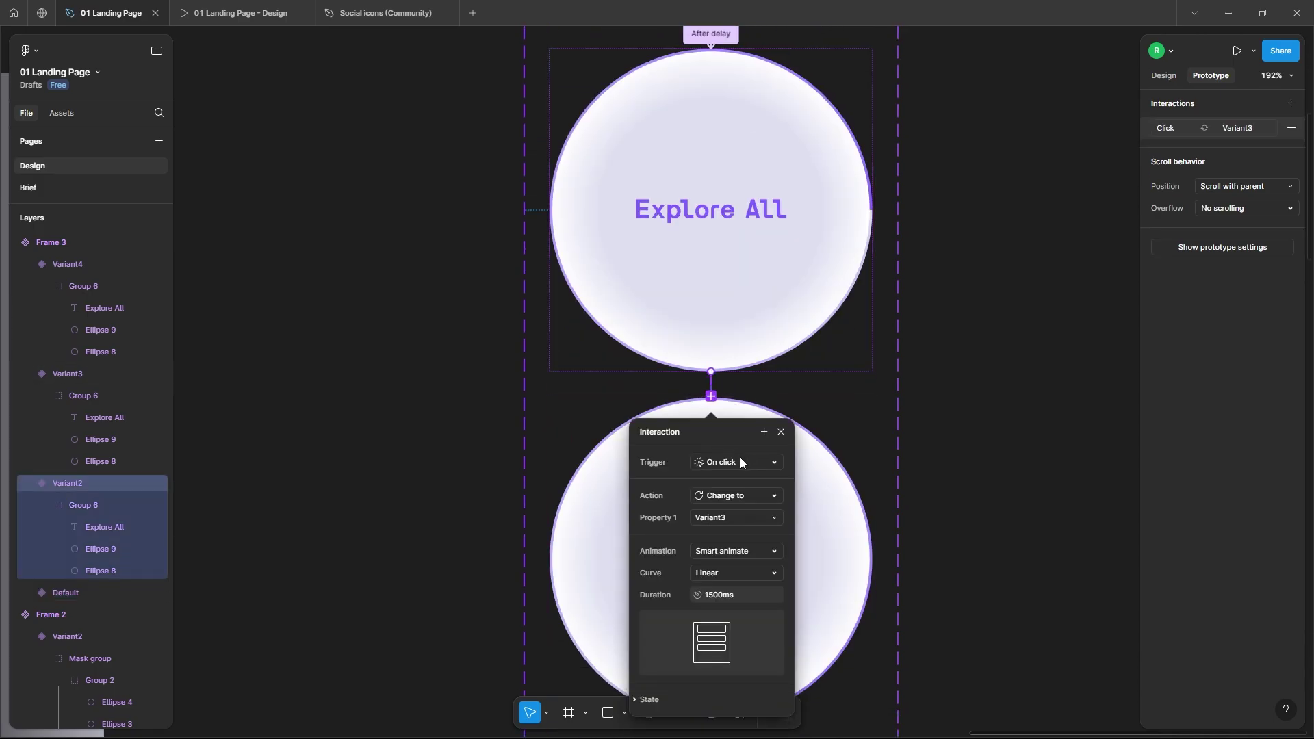
click(741, 463)
click(735, 633)
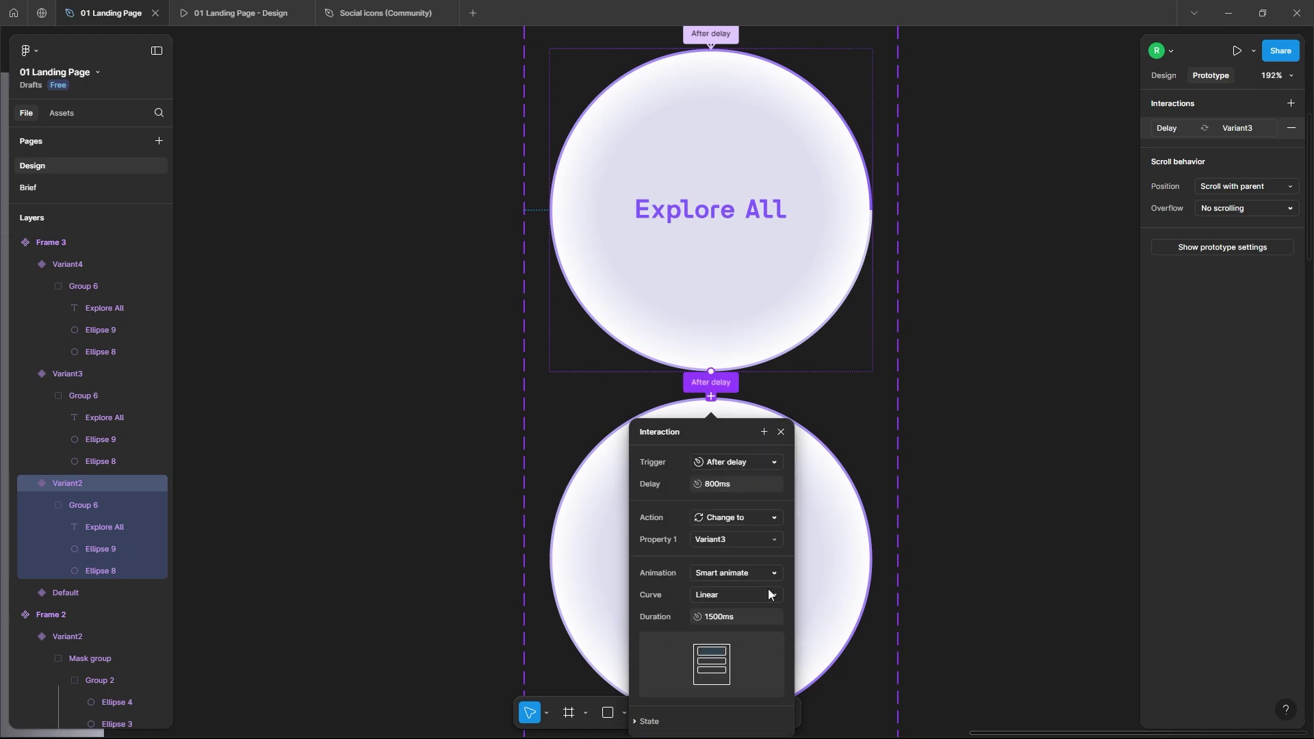
click(733, 484)
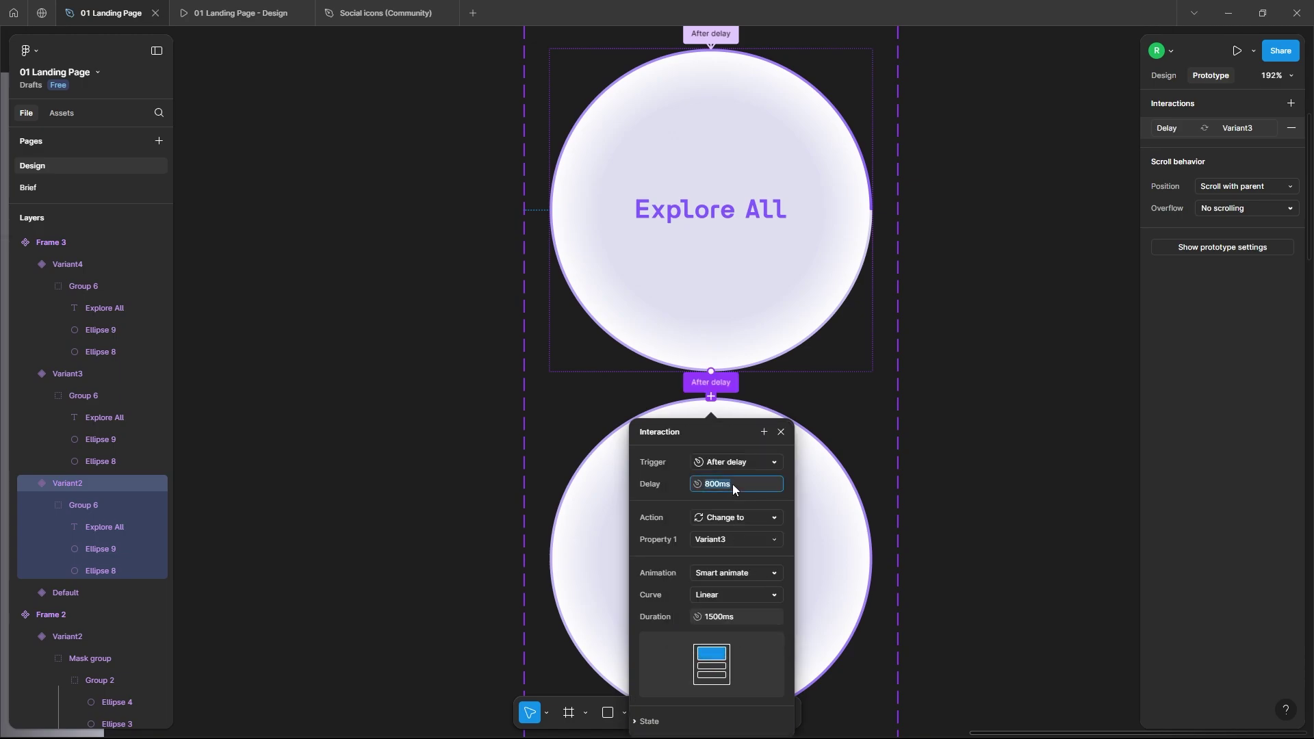
text(1)
click(730, 618)
click(917, 593)
Link Variant3 to Variant4 with an After delay interaction, using the same delay as the previous links
scroll(918, 593, down, 5)
click(777, 428)
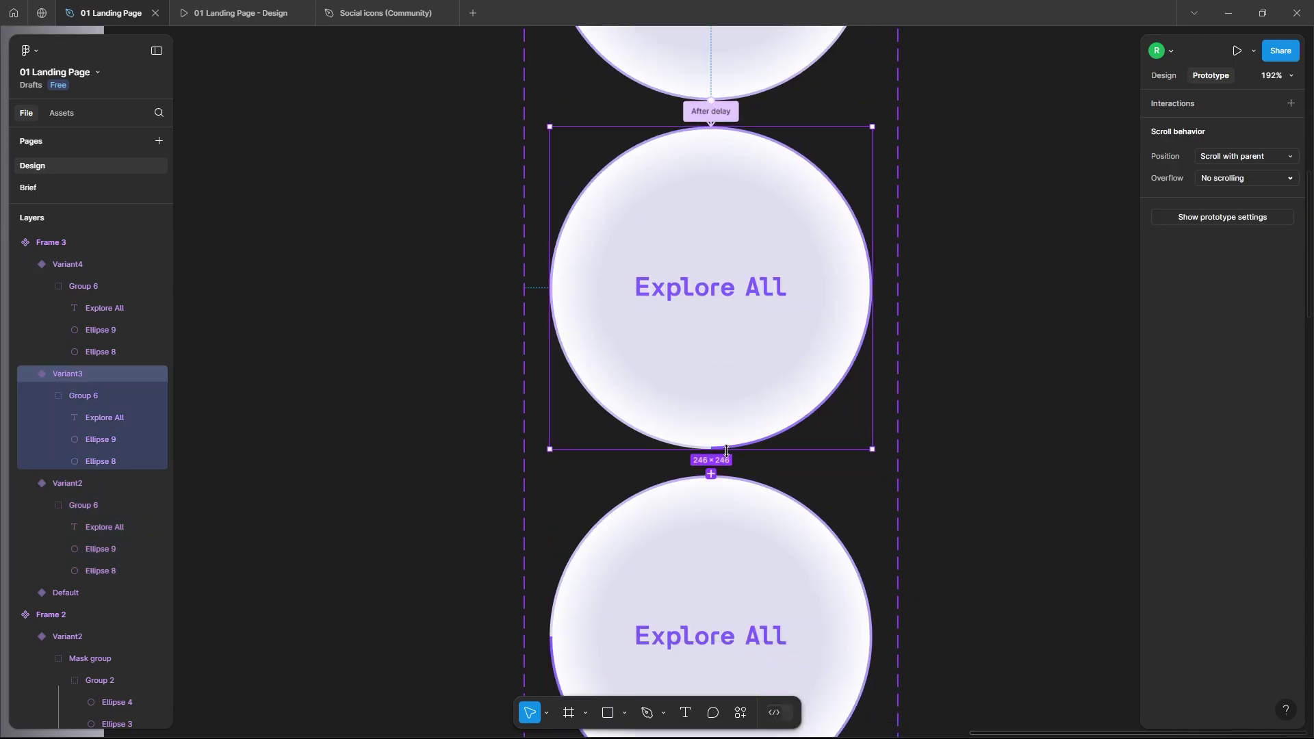
drag(711, 473, 736, 545)
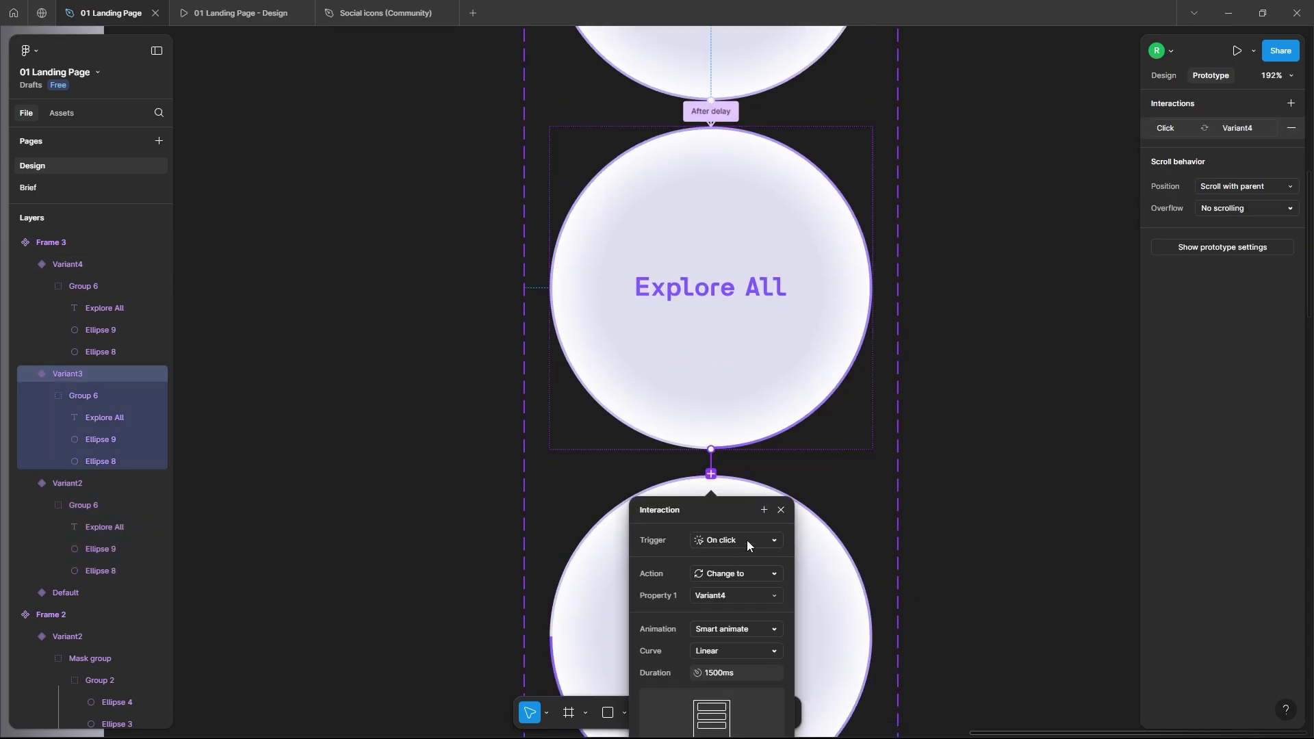
click(748, 541)
click(728, 714)
click(739, 562)
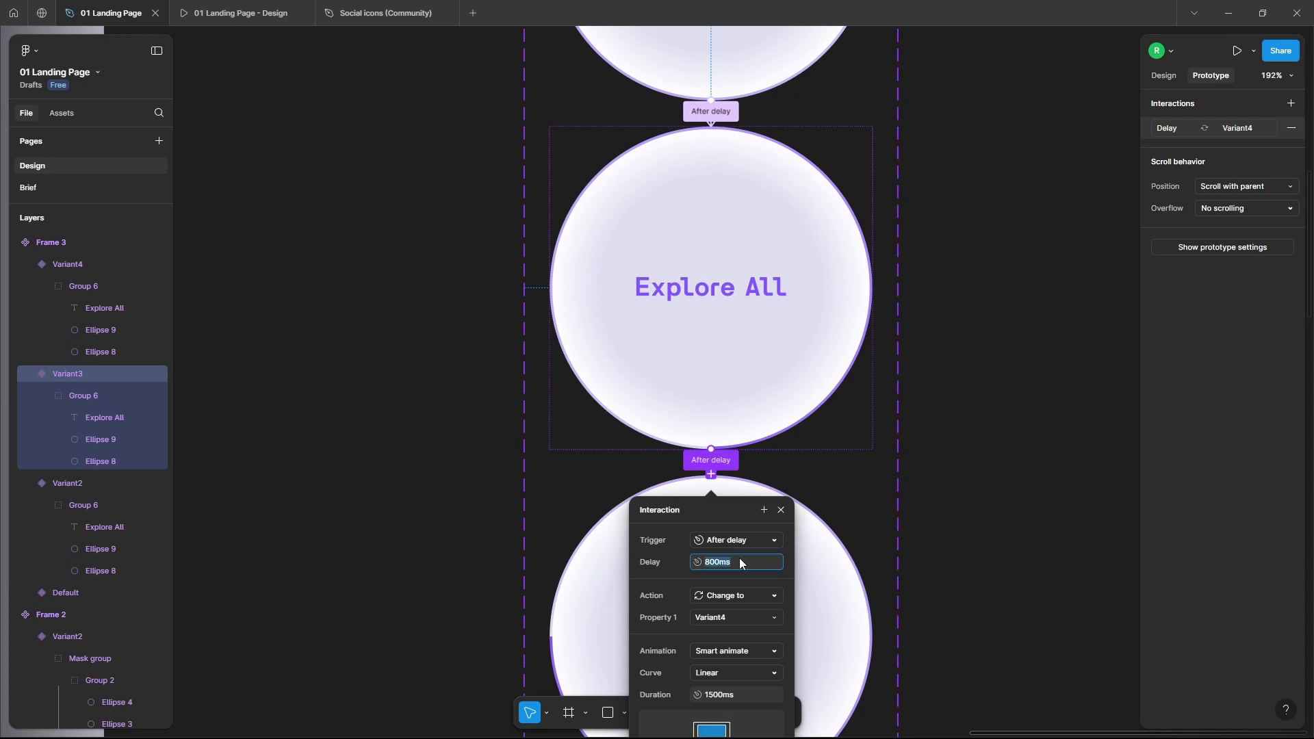
key(Return)
click(996, 616)
Link Variant4 back to the Default variant with an After delay interaction and a 1 ms delay
scroll(896, 611, down, 5)
scroll(891, 614, down, 2)
click(856, 588)
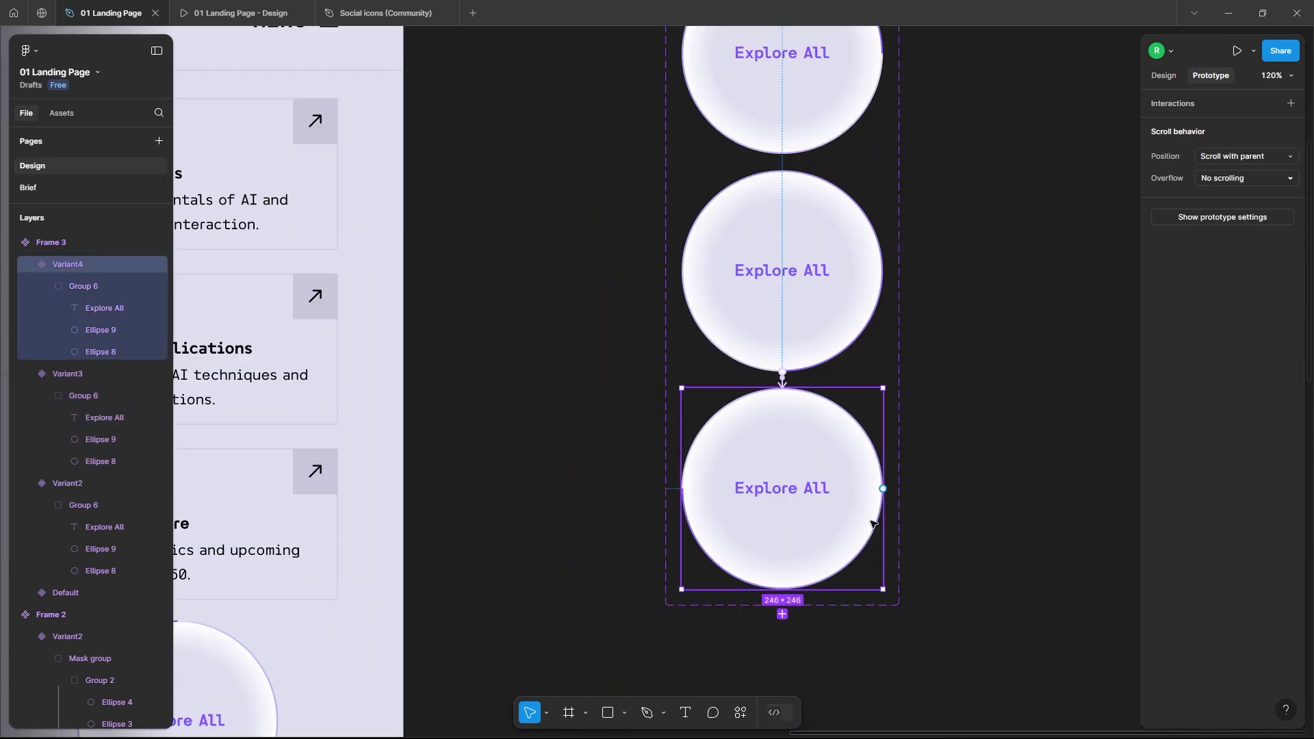
scroll(836, 583, up, 1)
scroll(819, 610, down, 3)
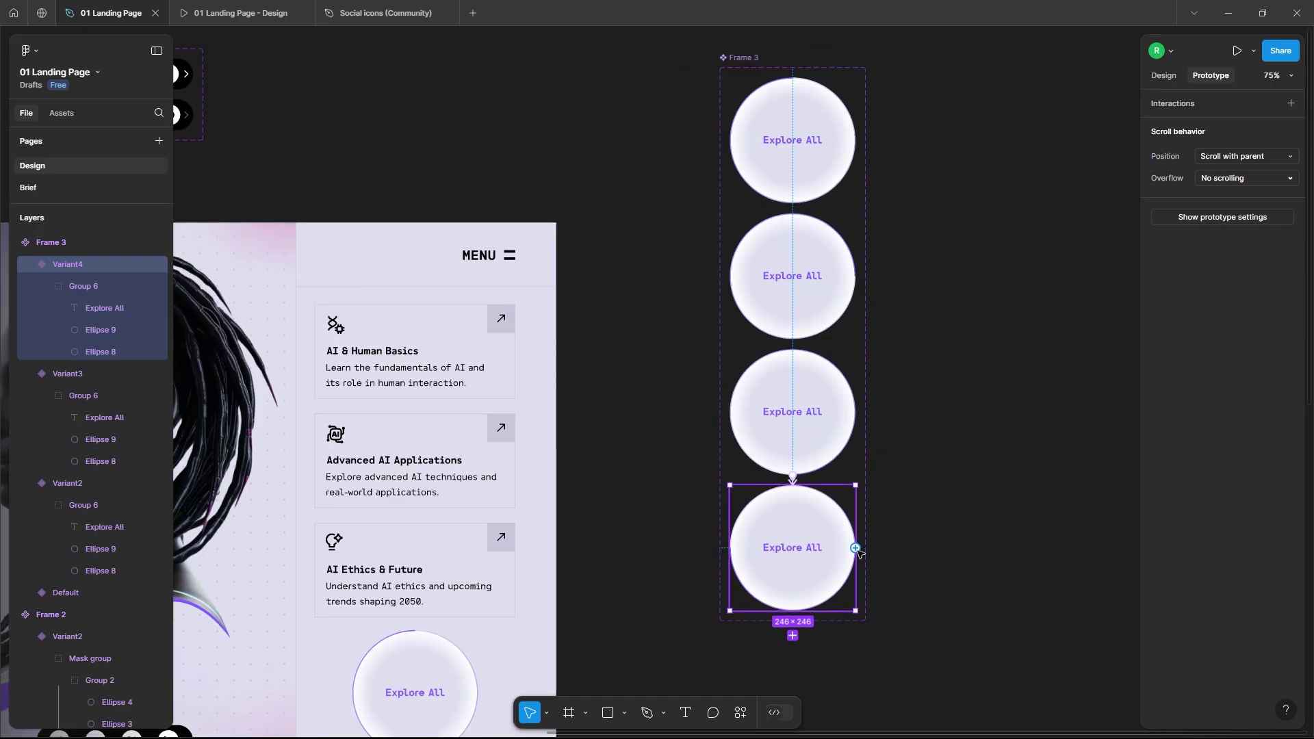
drag(857, 549, 815, 141)
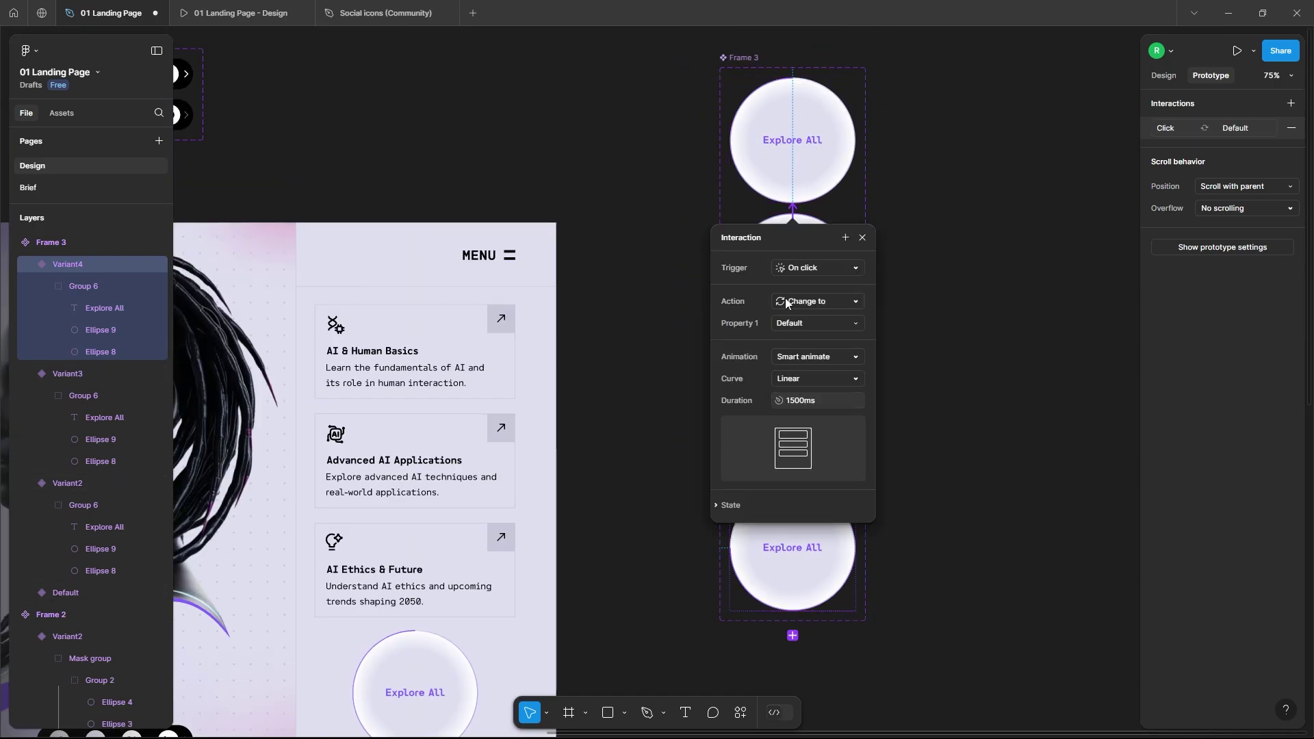
click(803, 267)
click(816, 438)
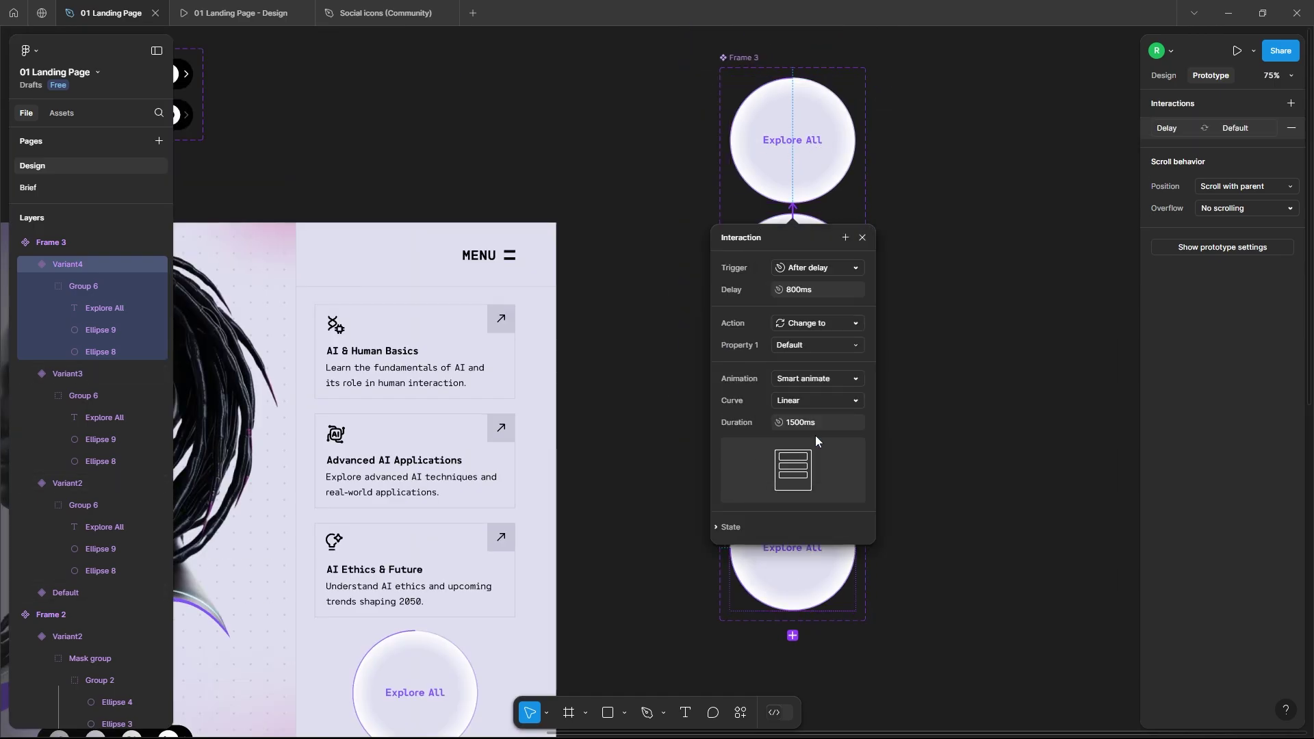
click(824, 294)
text(1)
key(Return)
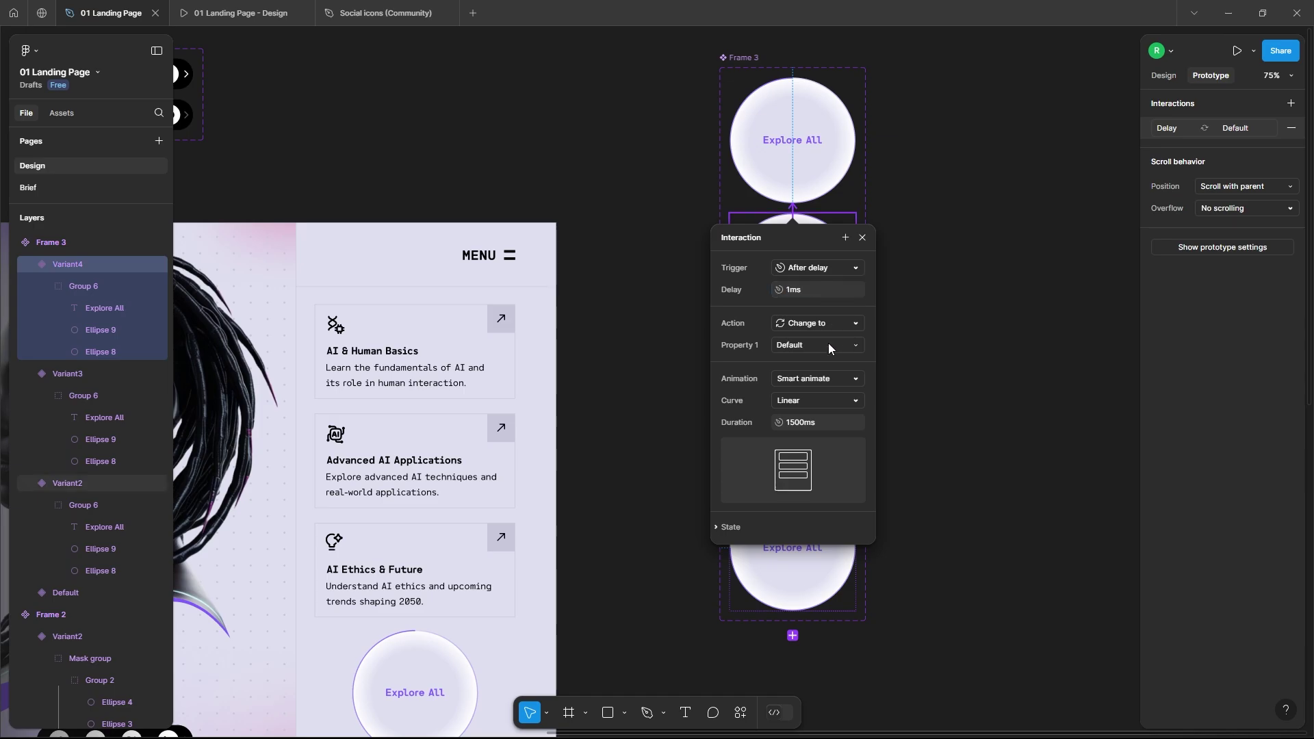
Replace the landing page's static Explore All button with an instance of the Frame 3 component
scroll(983, 474, down, 3)
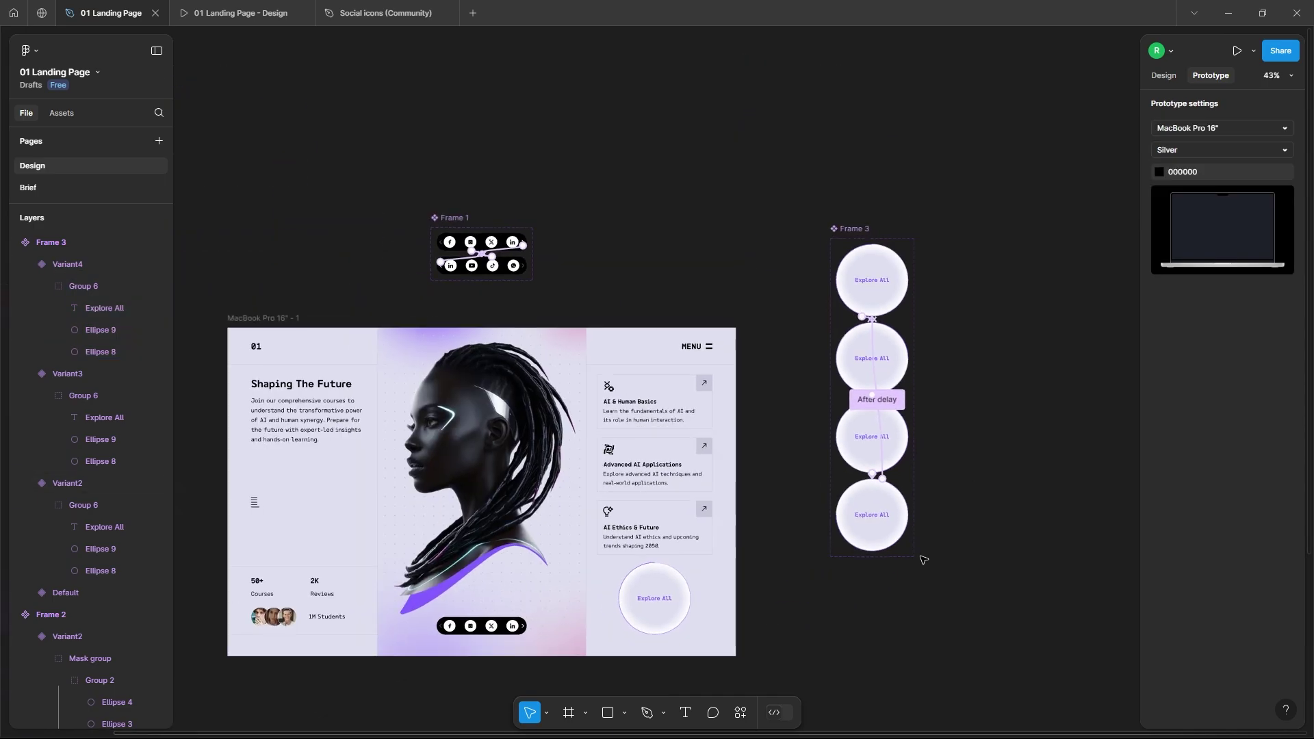
scroll(918, 558, left, 3)
scroll(765, 616, up, 2)
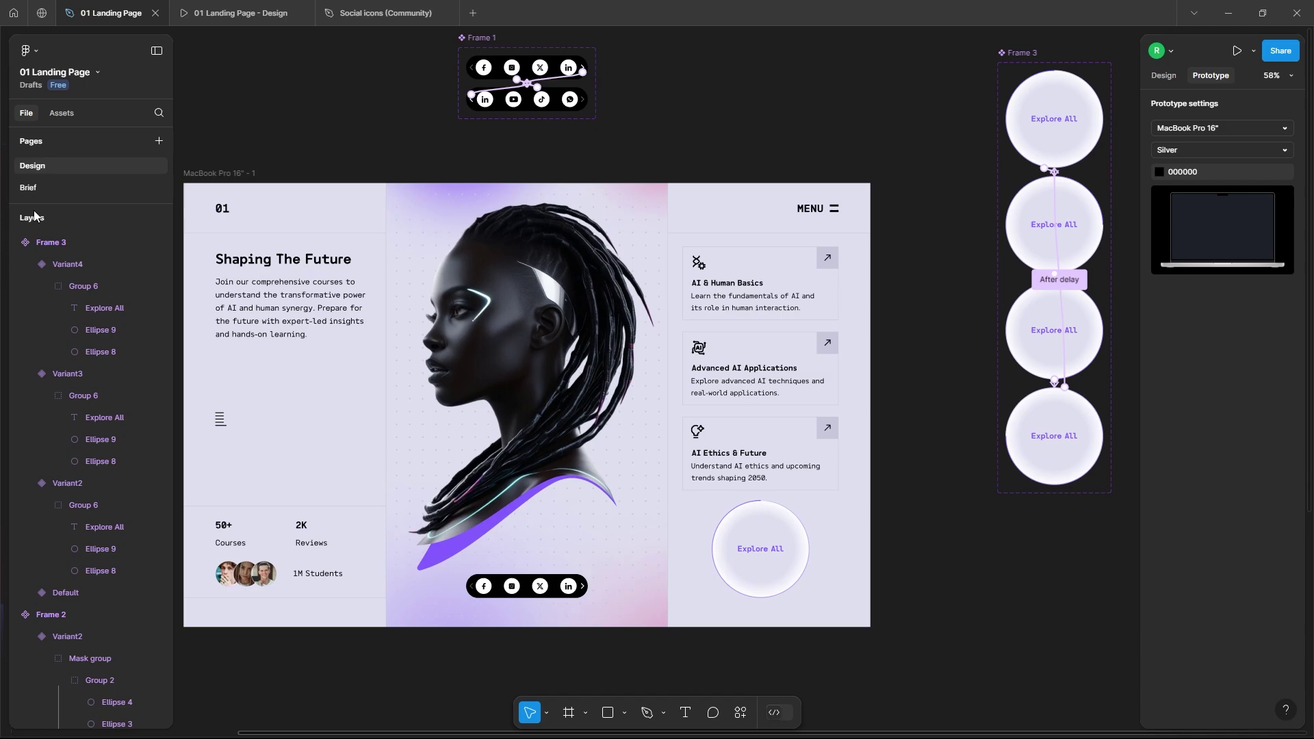
click(60, 114)
drag(53, 304, 771, 503)
scroll(943, 652, down, 2)
click(786, 528)
key(Delete)
click(1163, 75)
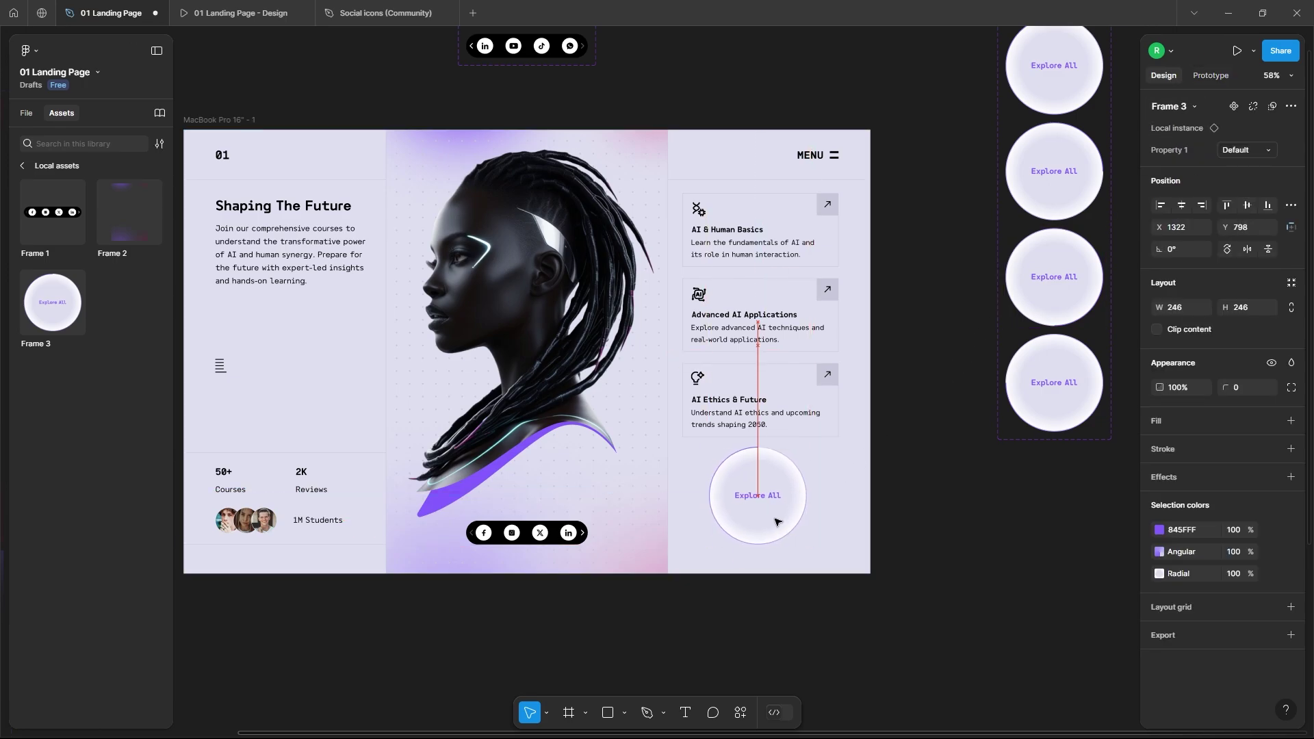
click(959, 505)
scroll(586, 463, up, 1)
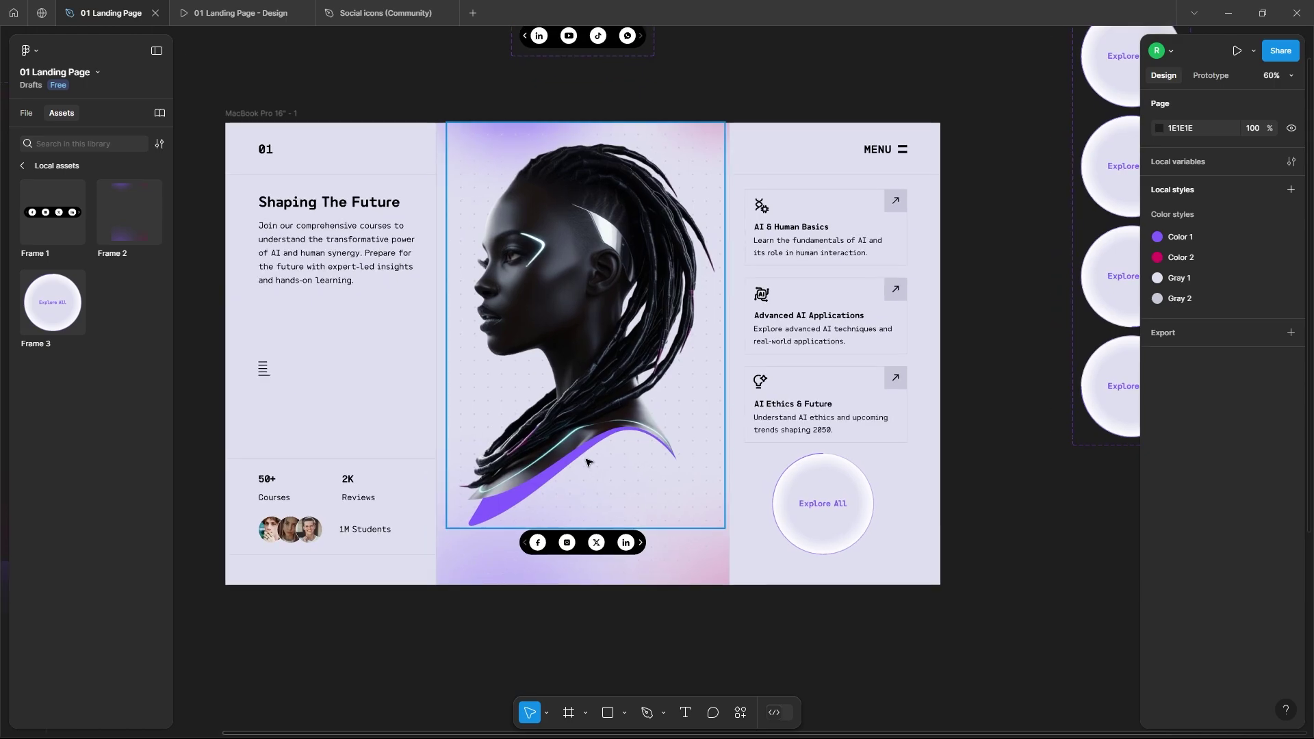
Preview the landing page frame as a prototype, check the Explore All button's rotating outline, and return to the design file
click(236, 114)
click(1237, 52)
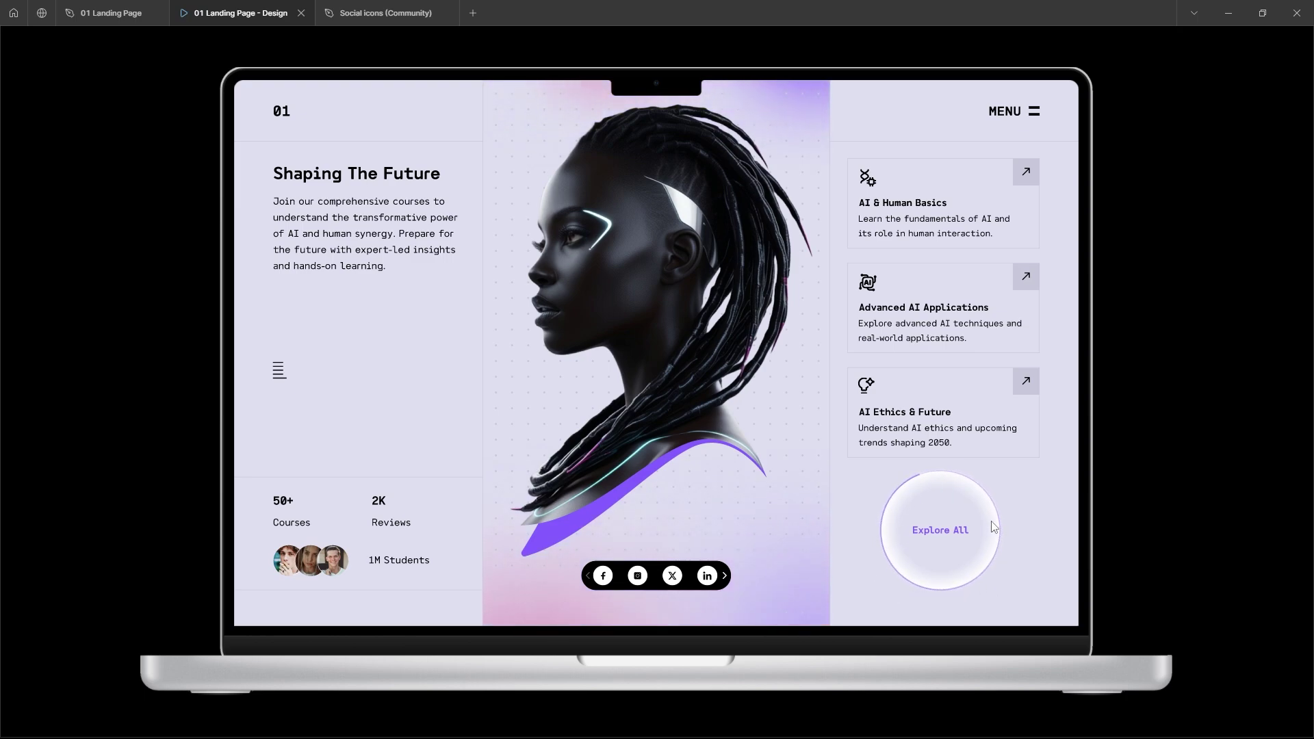
click(113, 13)
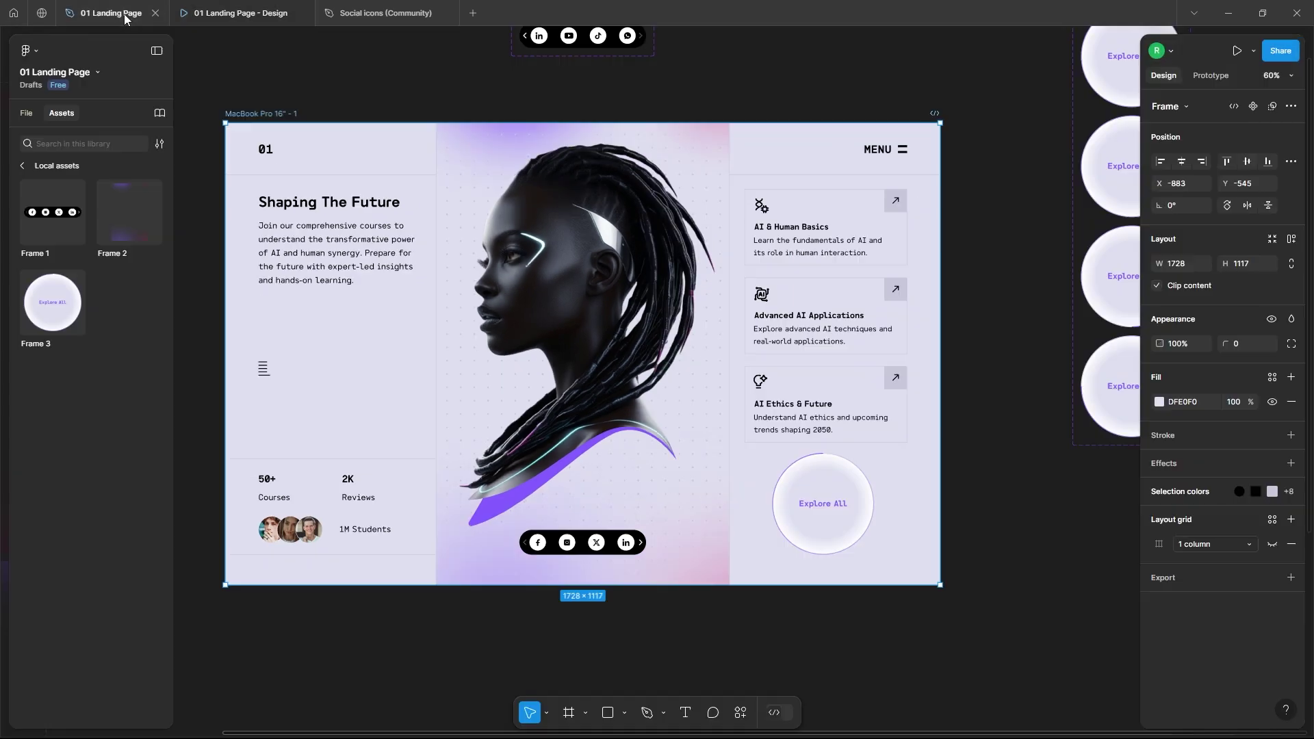
key(Escape)
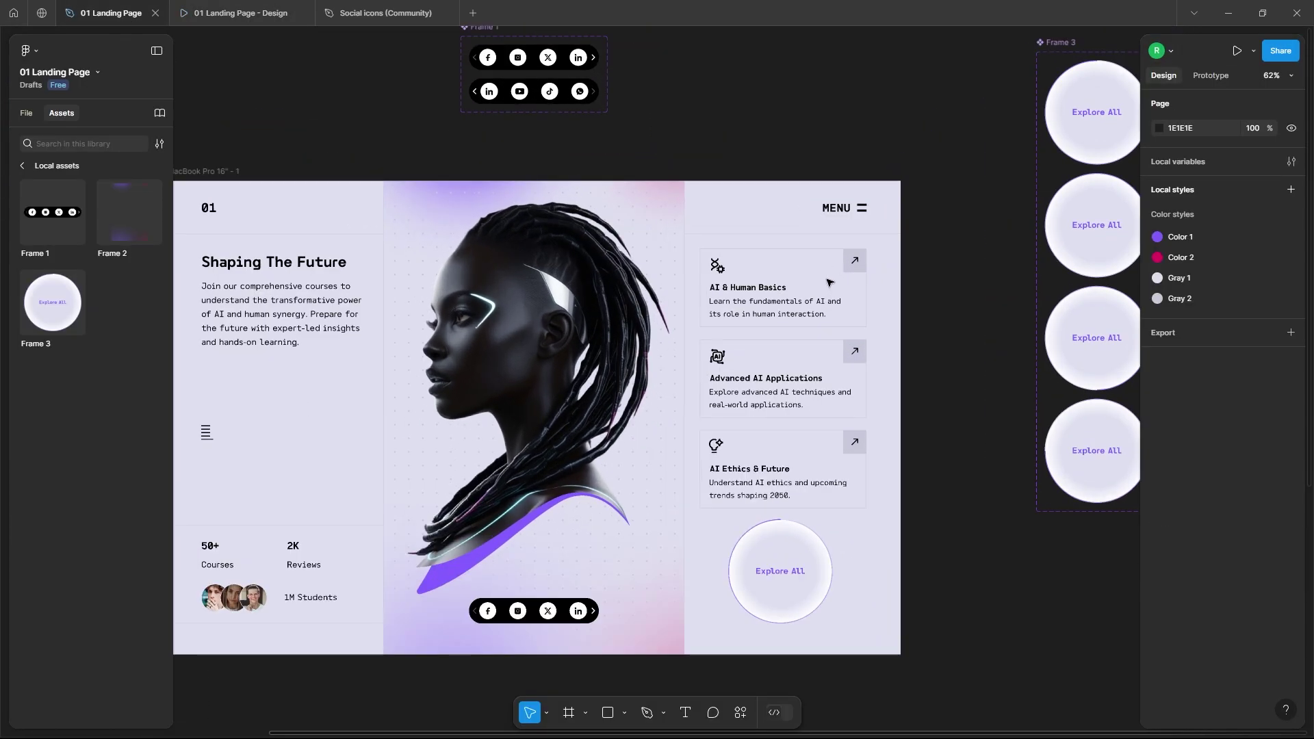
Move the Frame 3 component set above the landing page frame, beside Frame 1
scroll(830, 282, up, 3)
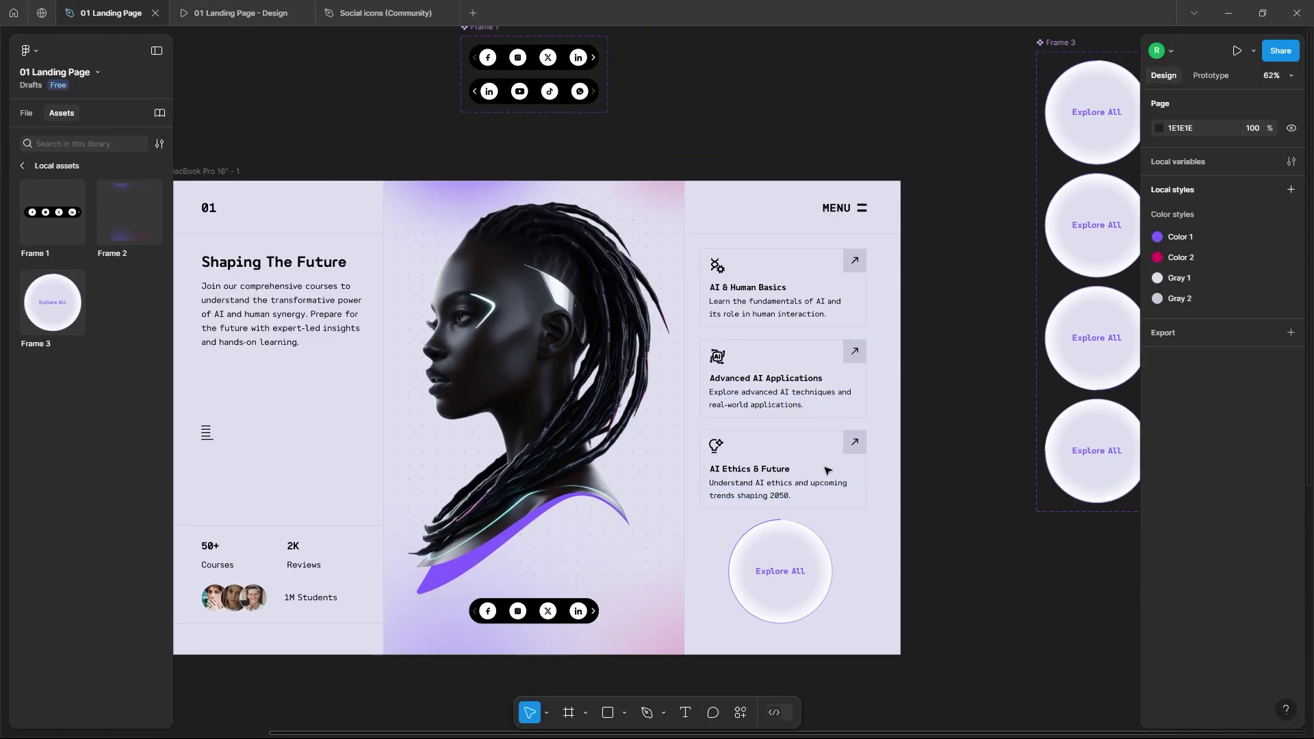
scroll(752, 342, down, 5)
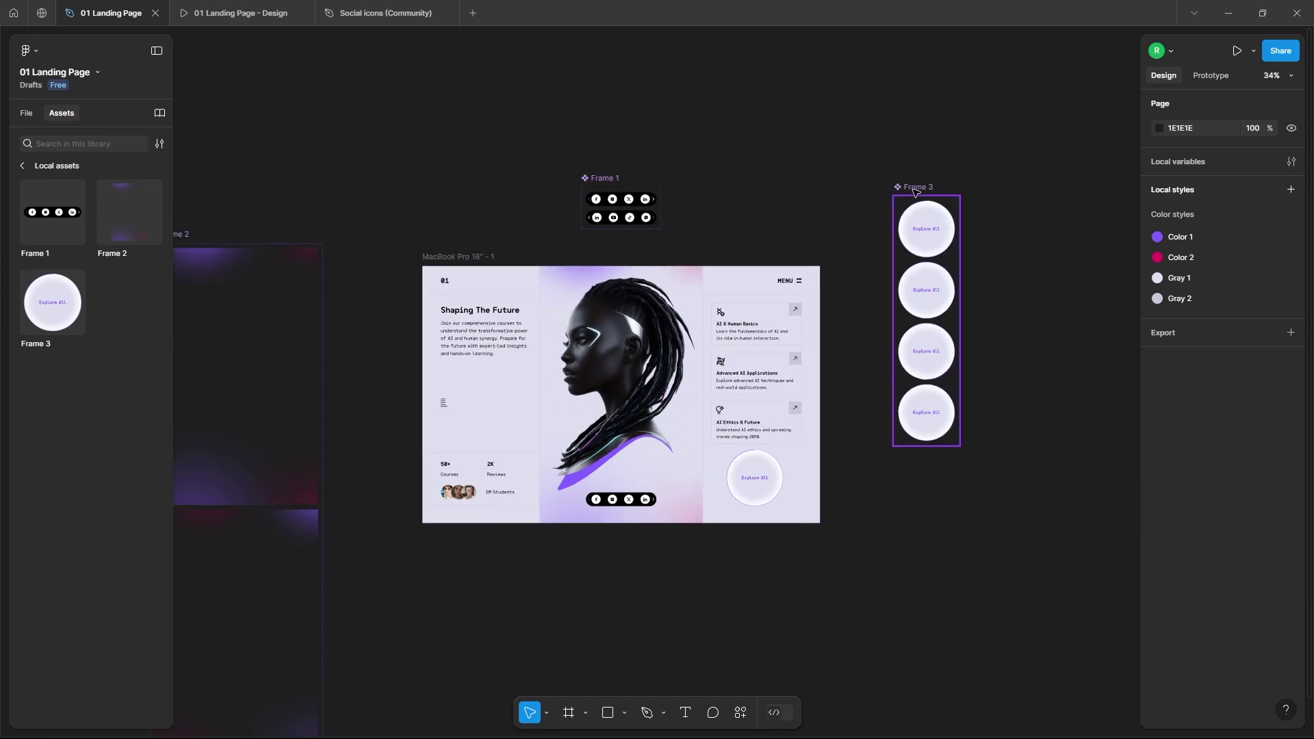
drag(915, 192, 721, 140)
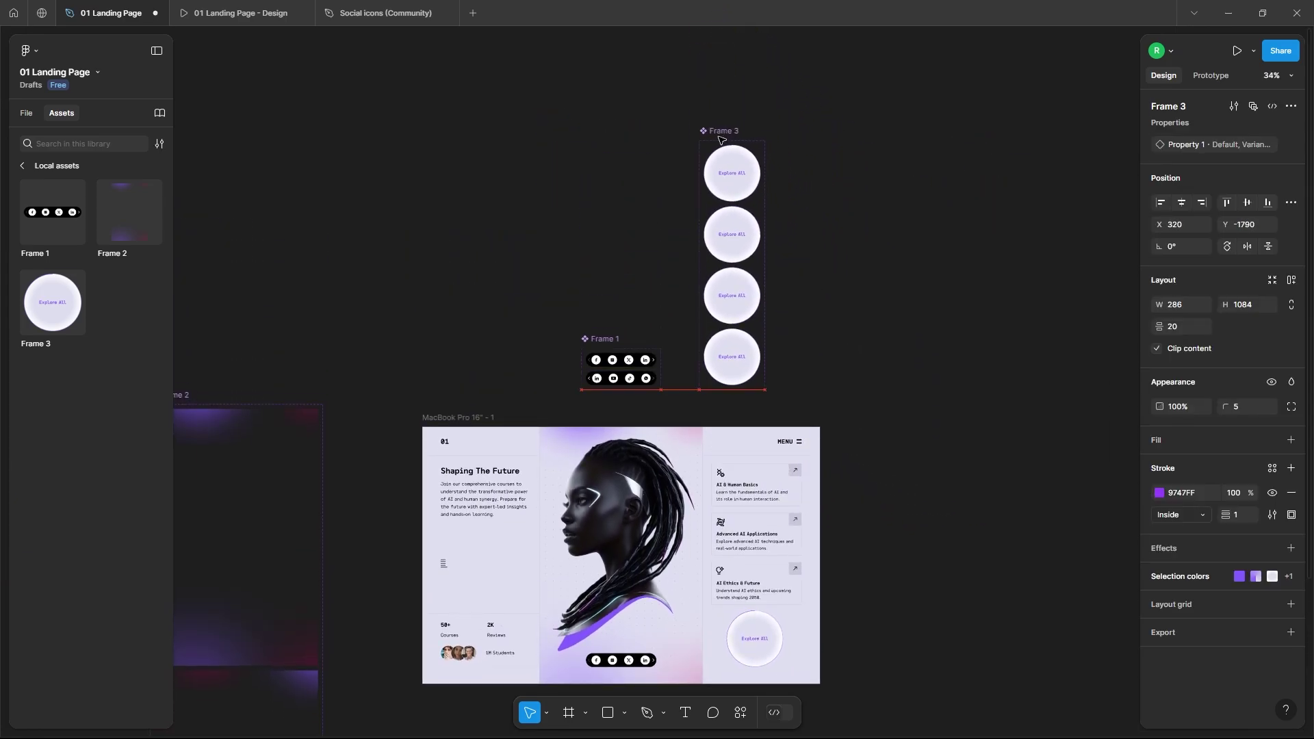
key(Escape)
Move the AI & Human Basics card out of the landing page onto the empty canvas beside the component sets
scroll(868, 531, up, 5)
drag(798, 393, 911, 190)
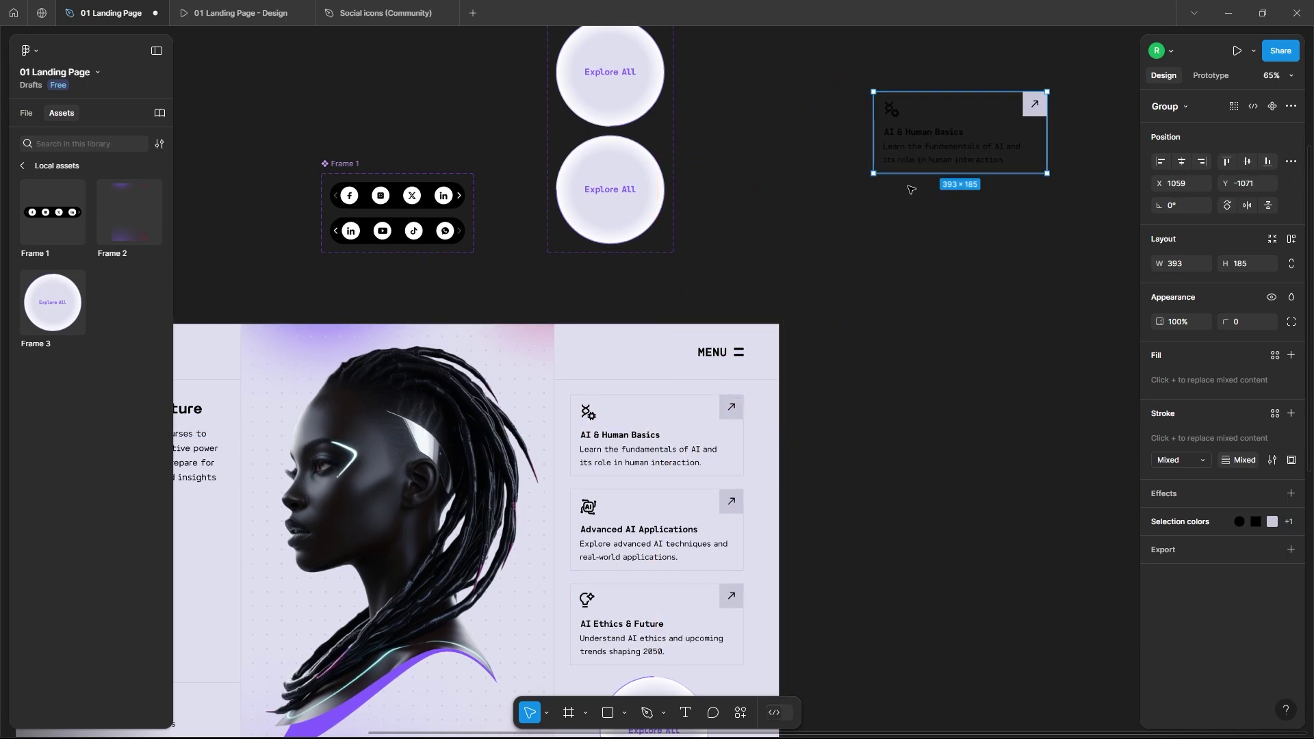
key(Escape)
Duplicate the card's arrow with a gap of about 57 px to its left and group the two arrows
scroll(1021, 194, up, 5)
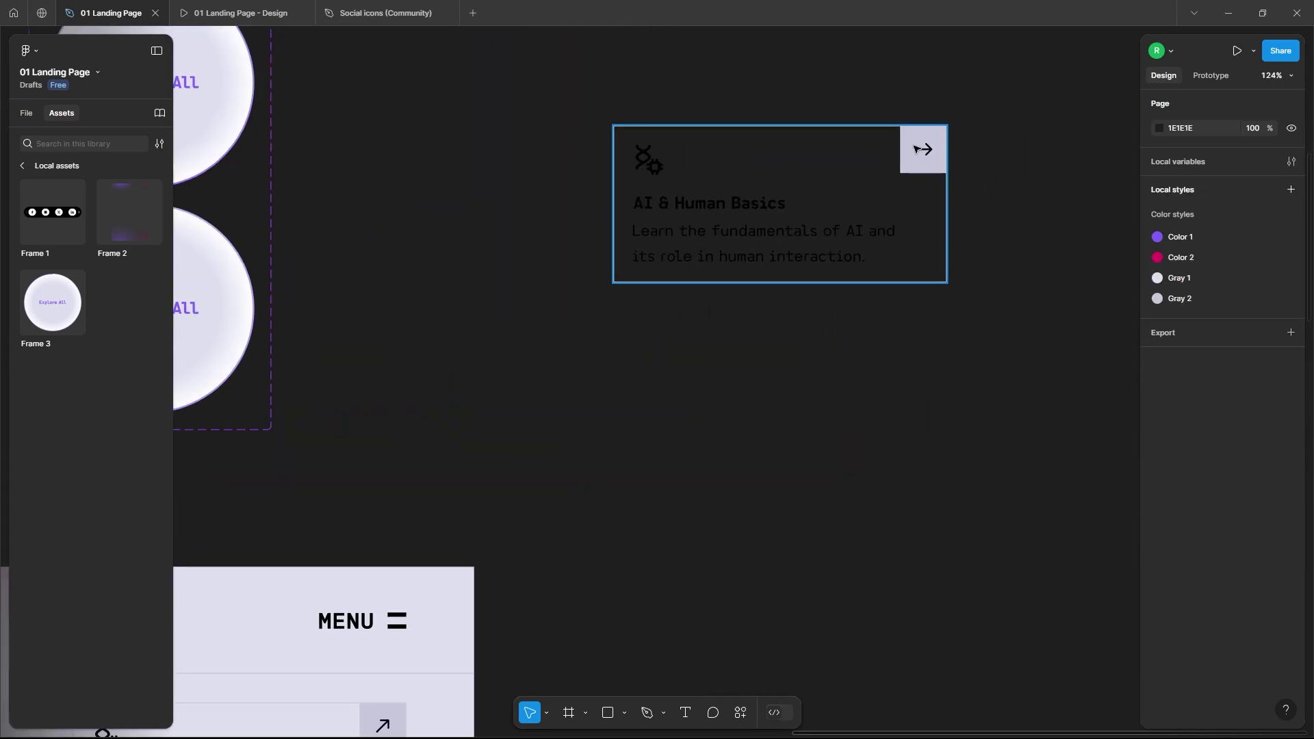
double_click(924, 150)
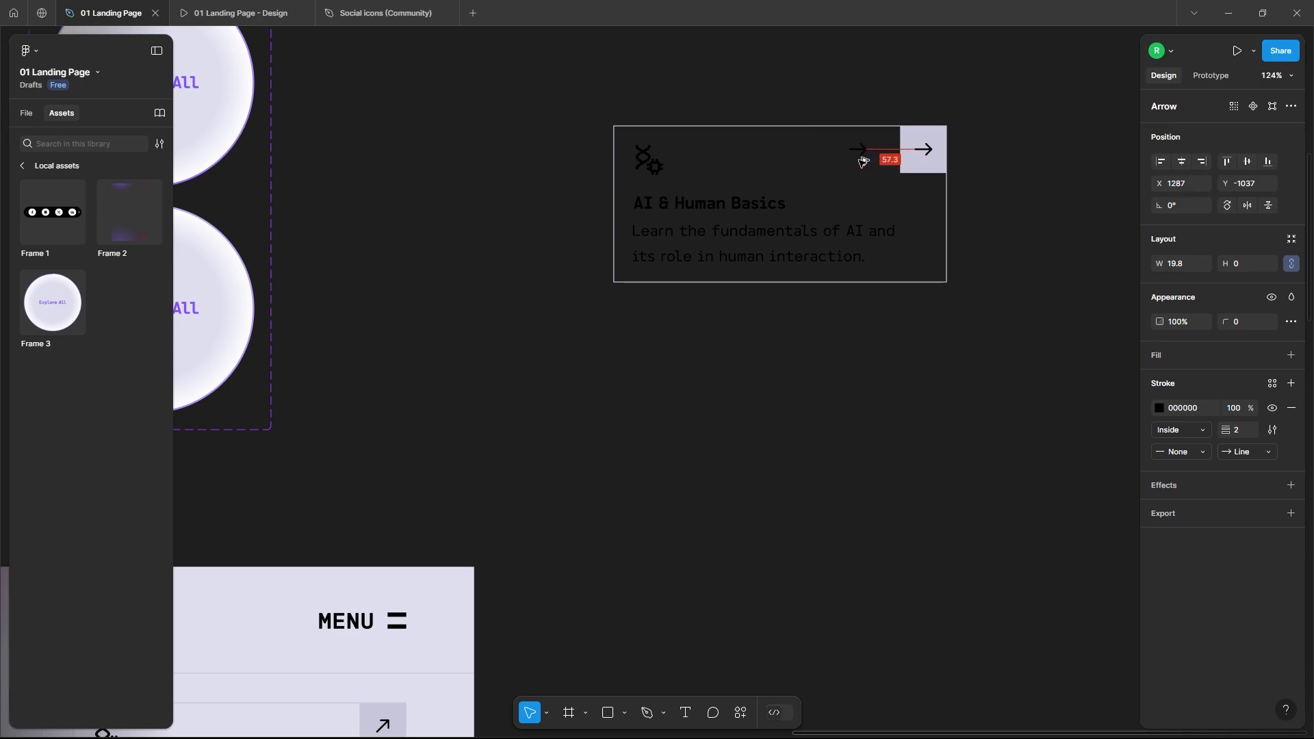
shift+click(924, 149)
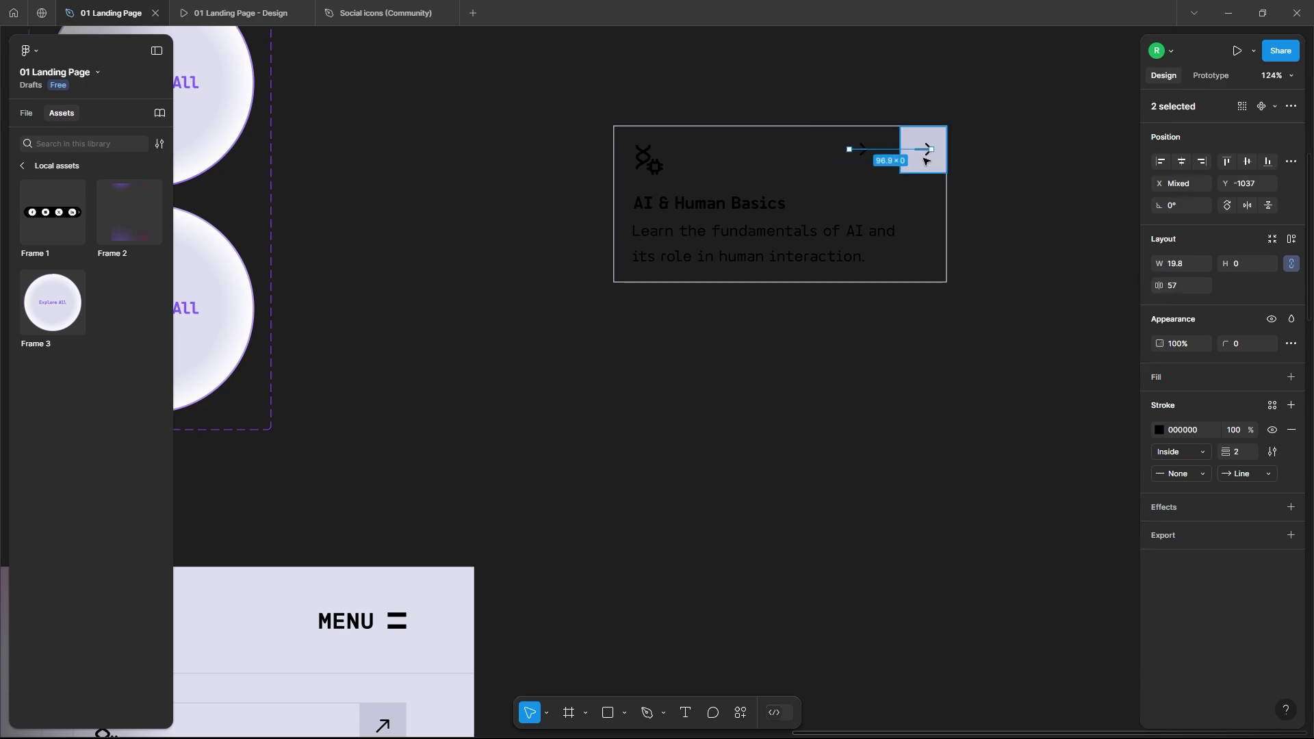
key(ctrl+g)
Recolor the duplicated left arrow's stroke to purple 845FFF
click(861, 152)
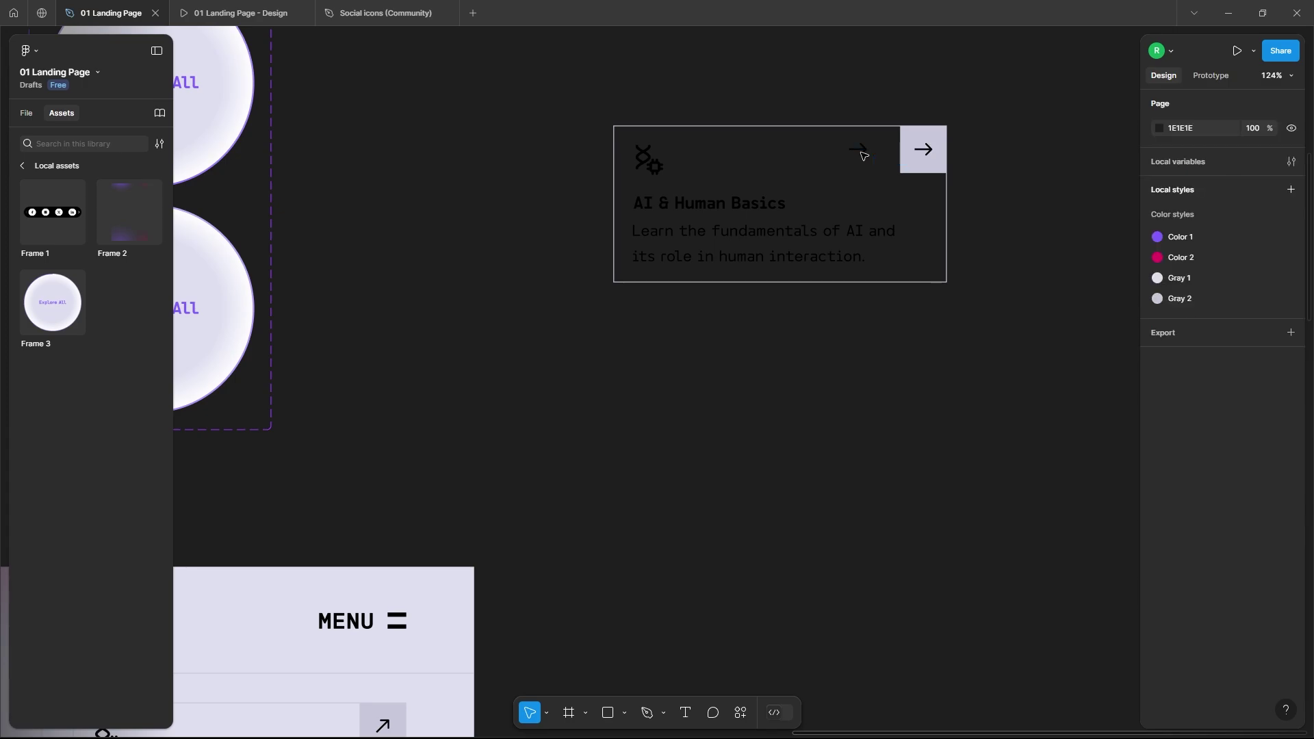
click(862, 150)
double_click(863, 151)
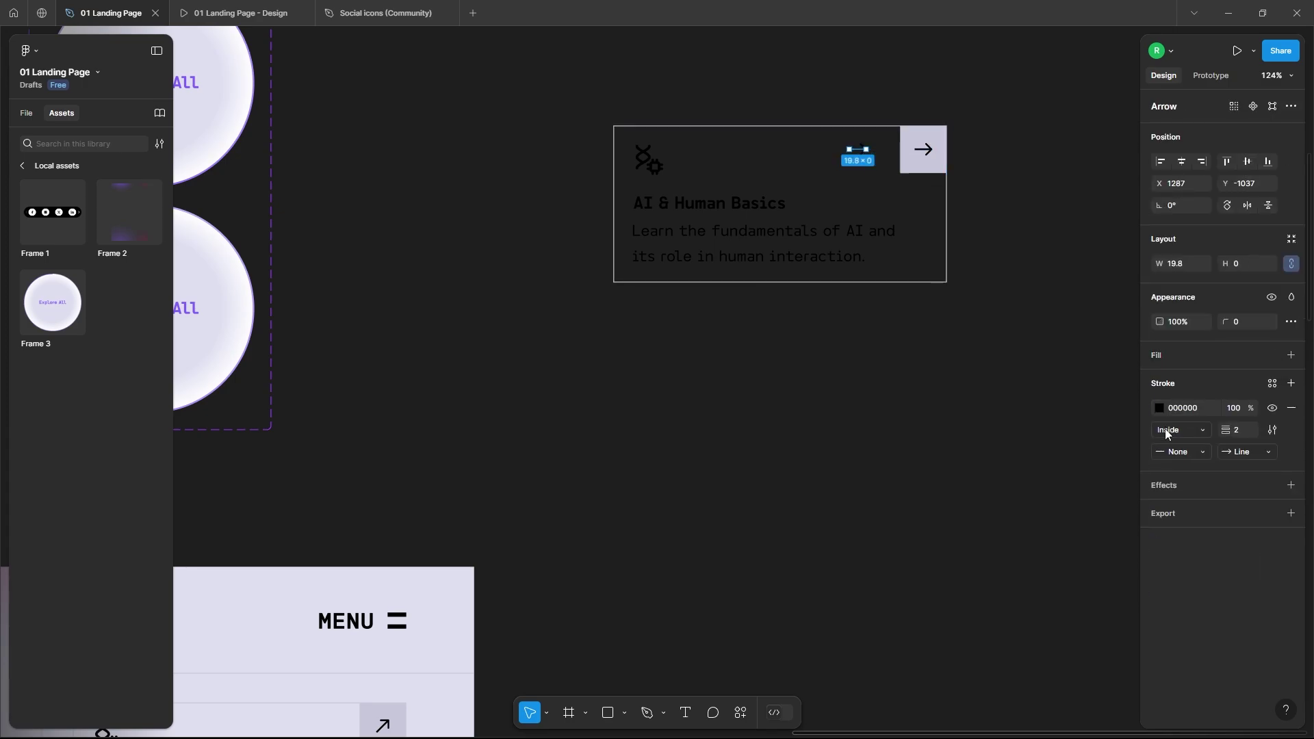
click(1159, 408)
click(1042, 668)
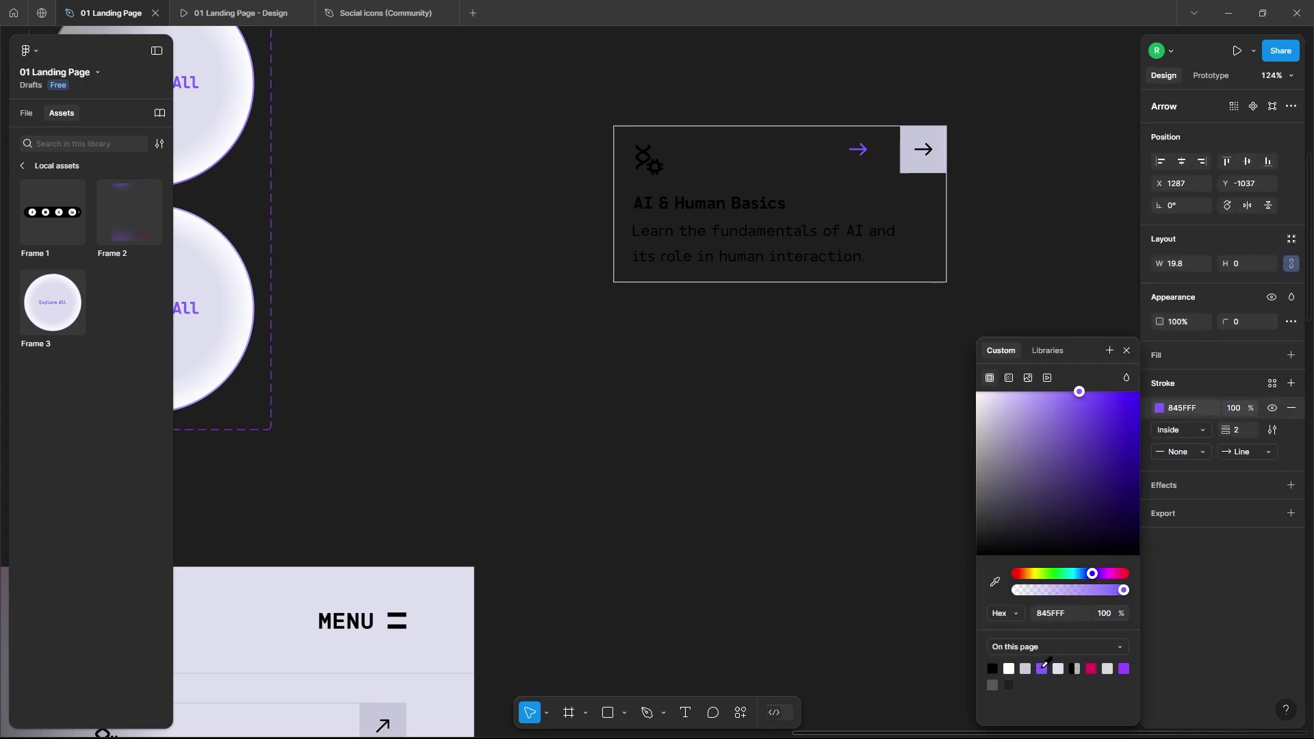
click(854, 368)
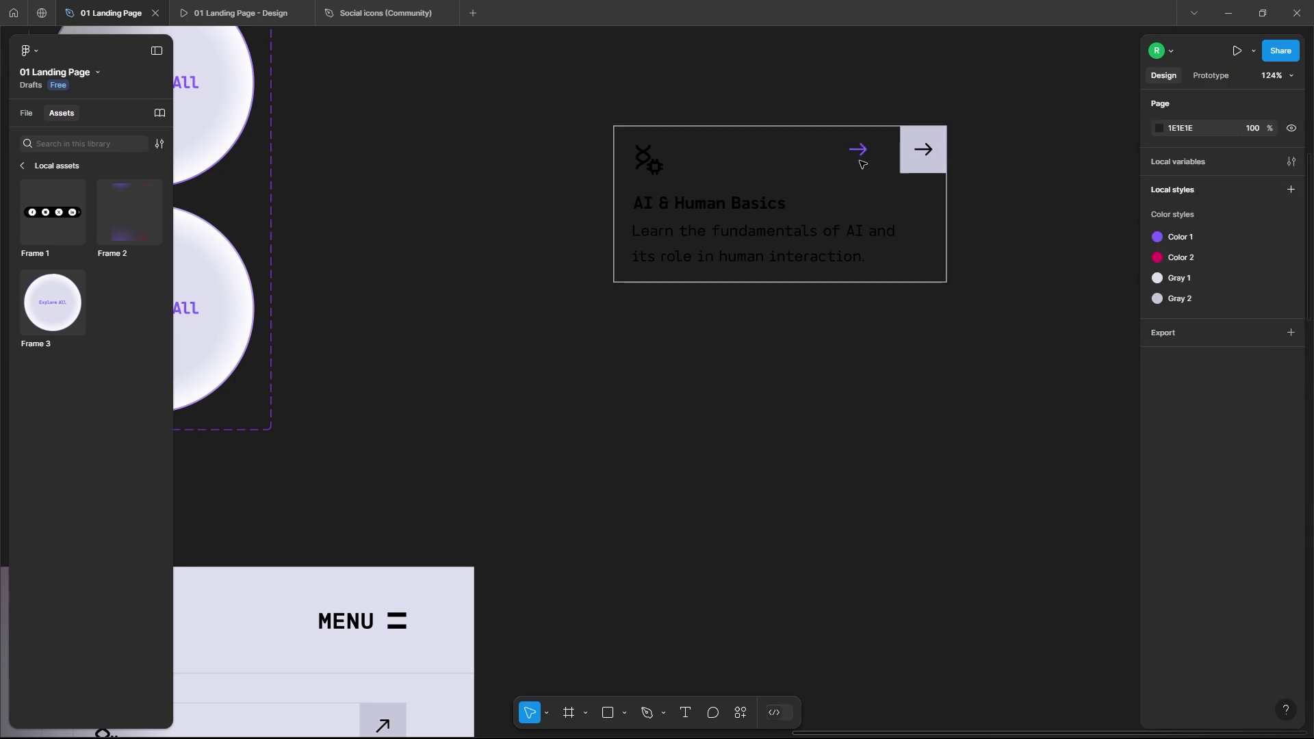
Duplicate the grey square behind the card's original arrow
click(930, 153)
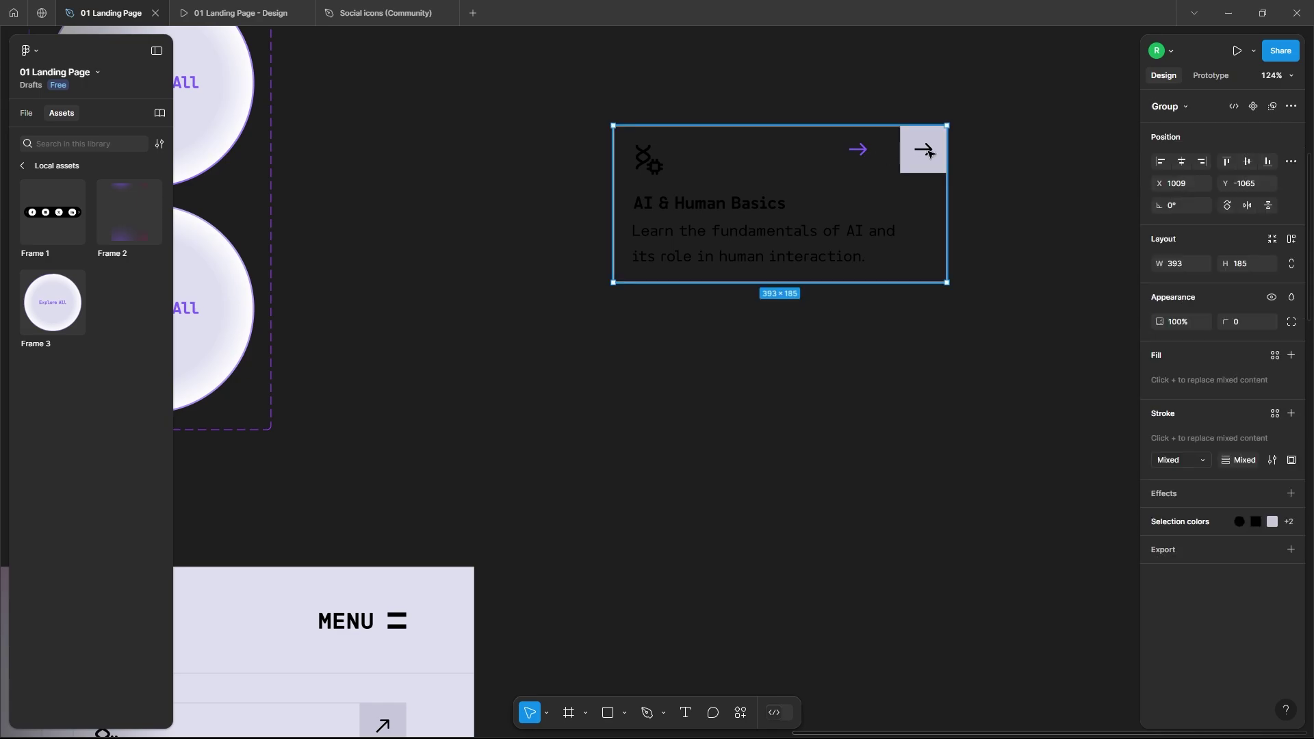
double_click(929, 152)
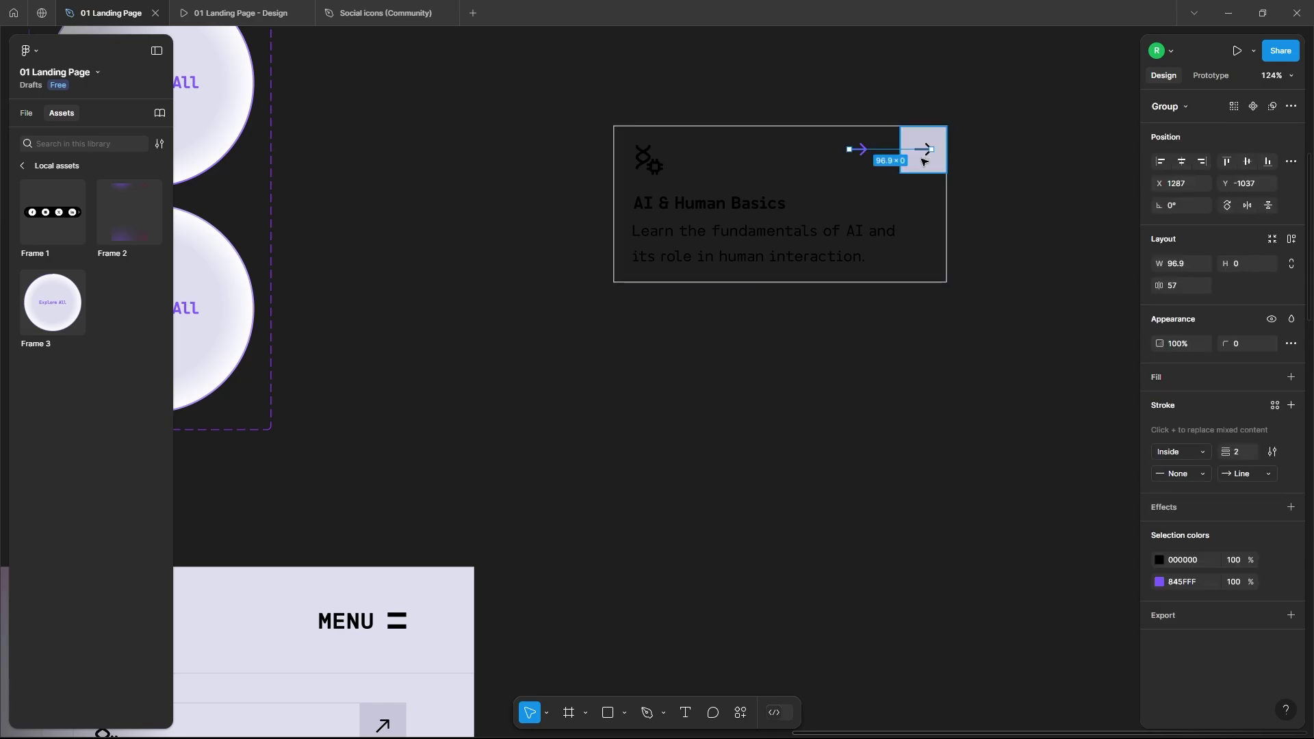
click(24, 114)
key(ctrl+d)
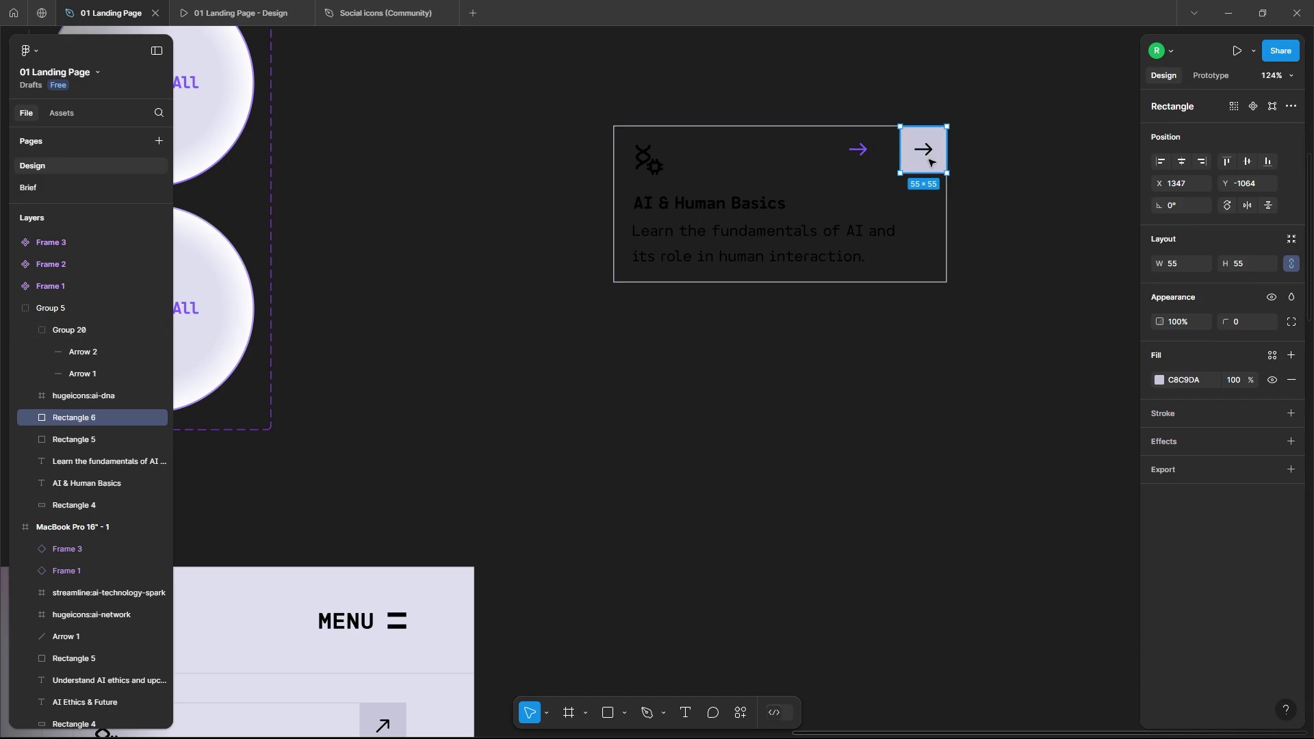
Mask the two-arrow group with the duplicated grey square
shift+click(860, 149)
right_click(867, 149)
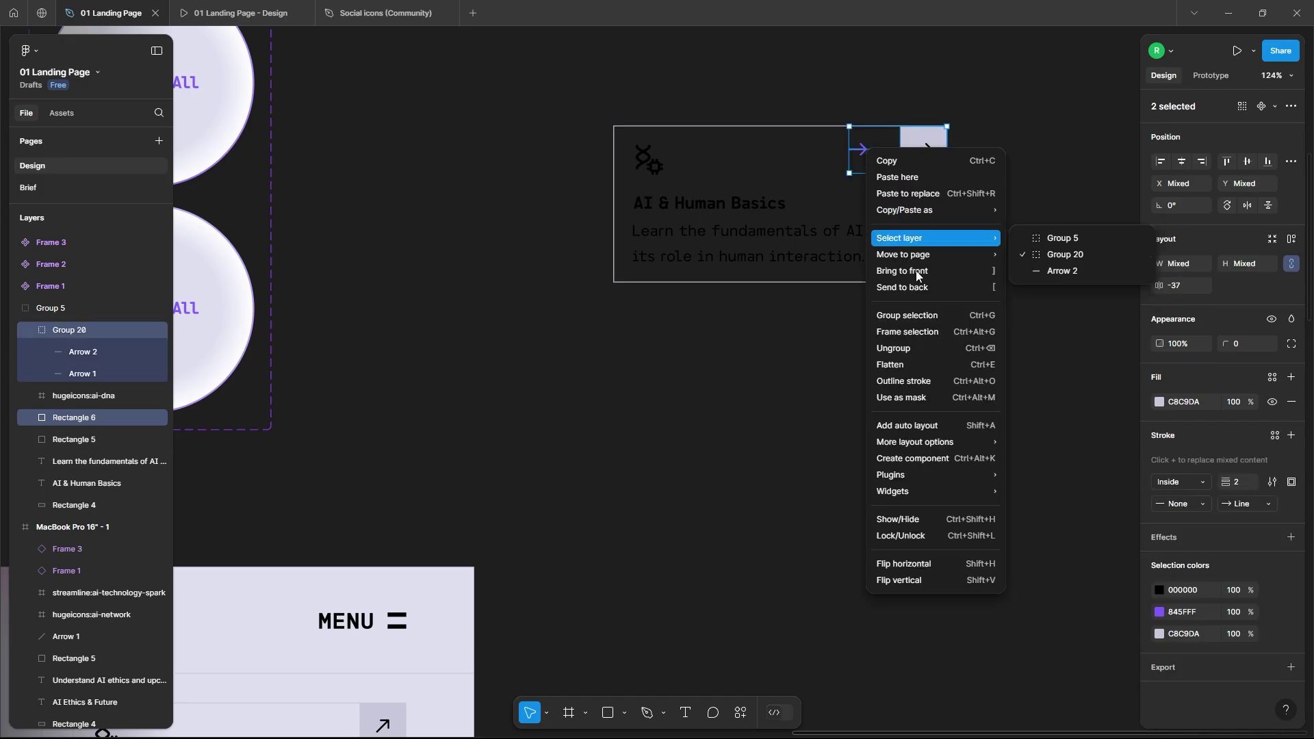
click(912, 401)
right_click(922, 156)
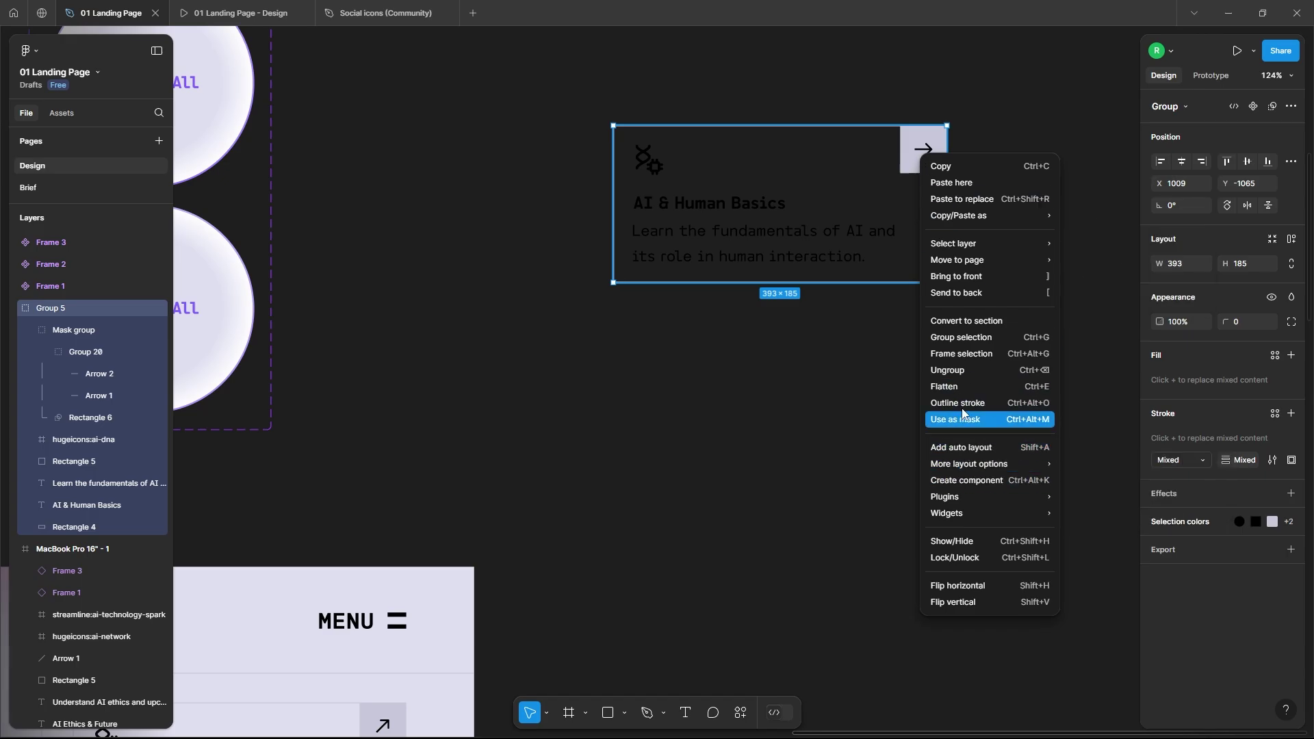
Frame the AI & Human Basics card group as a component and add a second variant to it
click(965, 355)
right_click(866, 186)
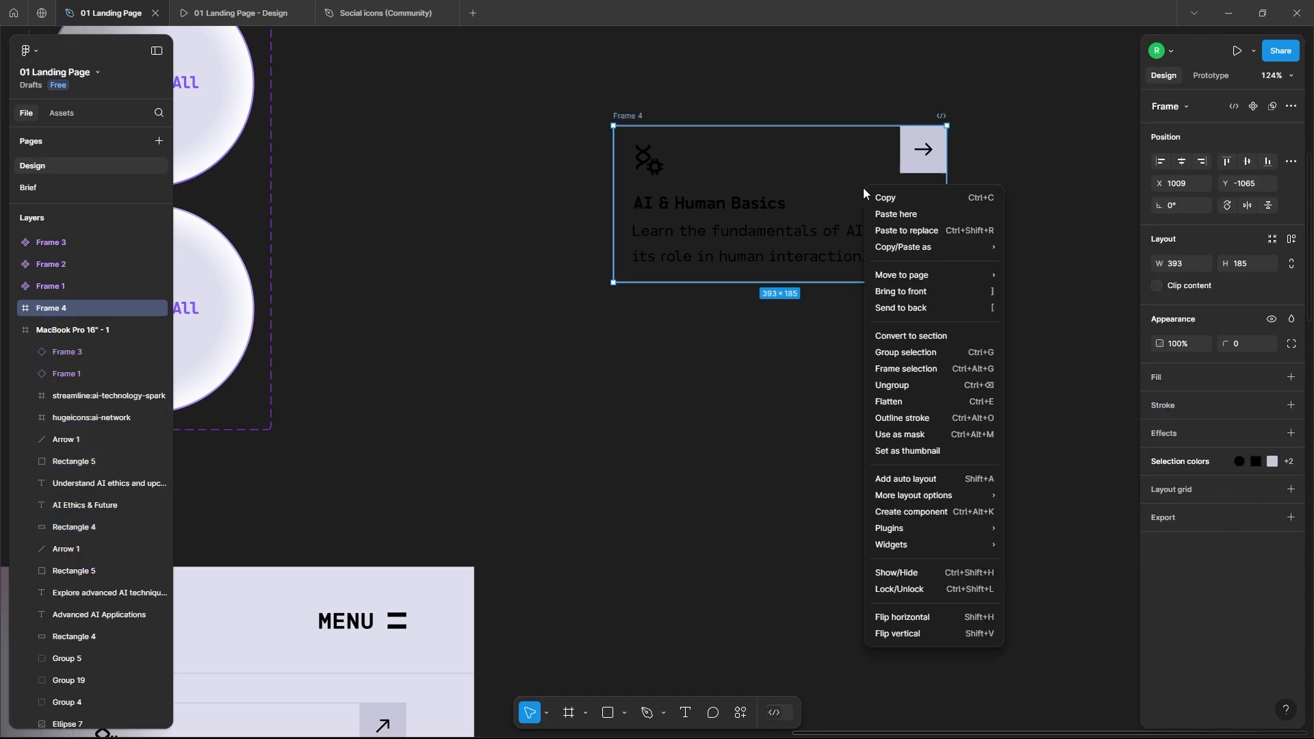
click(904, 512)
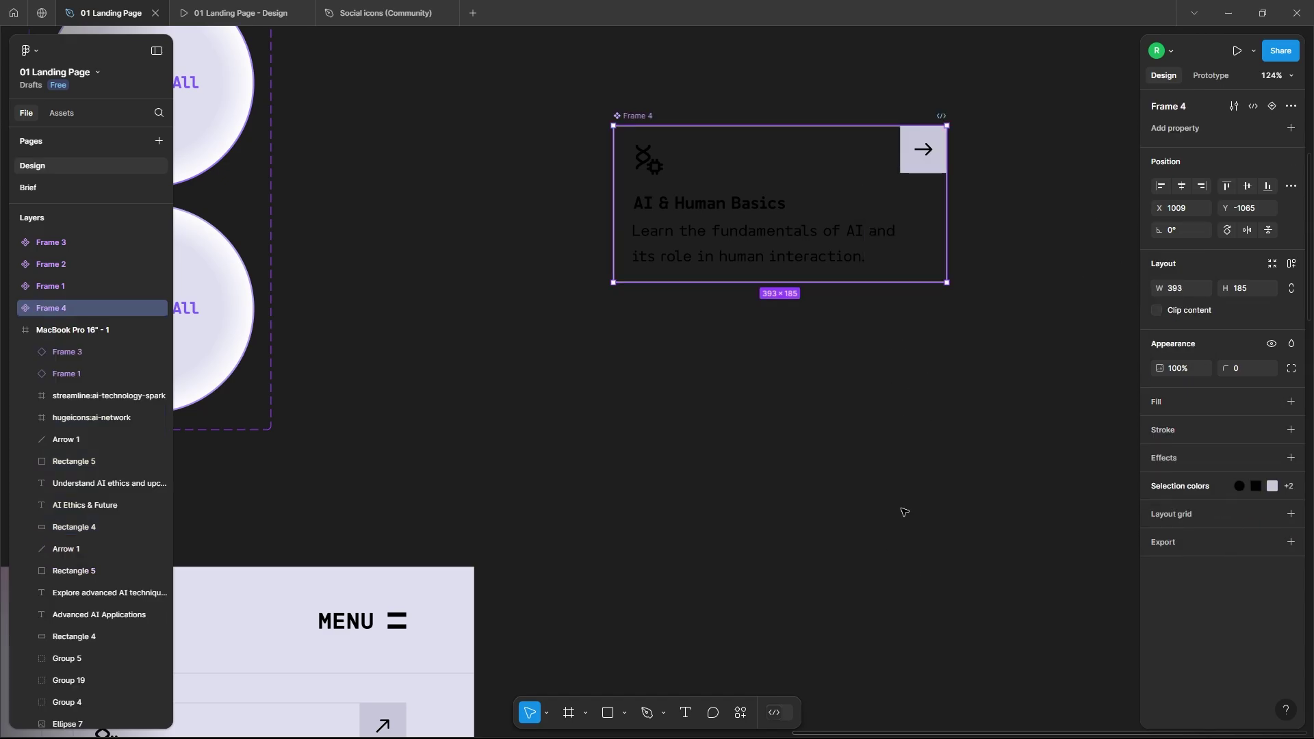
click(1291, 128)
click(1246, 166)
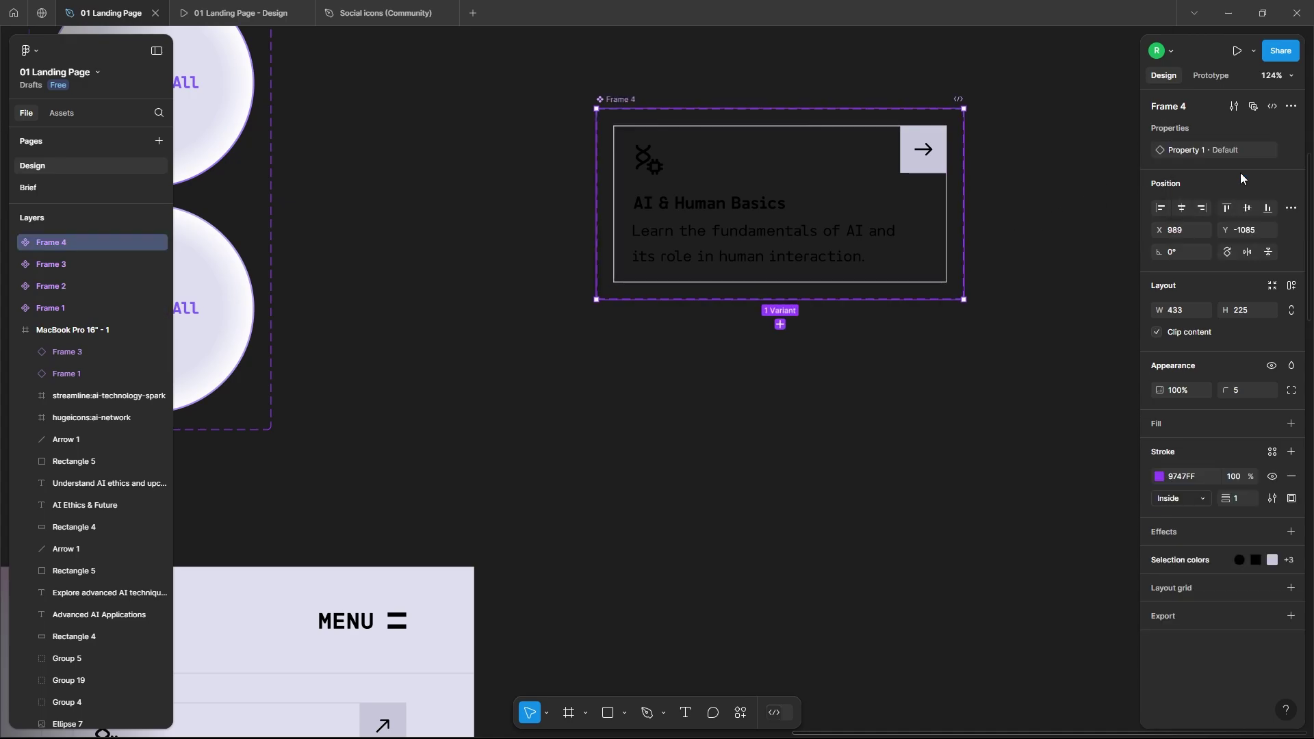
click(780, 324)
Shift the masked arrow group in the second card variant so the purple arrow sits centered in the grey square
double_click(929, 329)
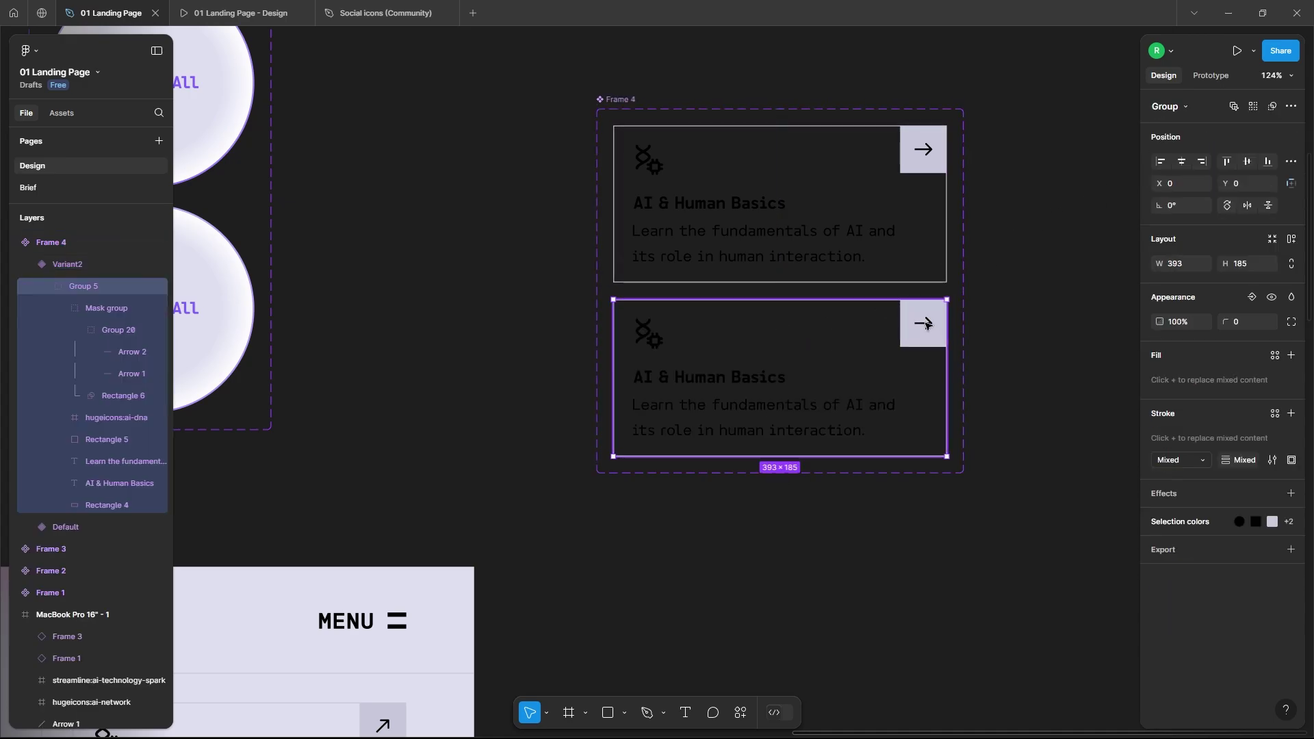
double_click(924, 325)
scroll(935, 356, up, 5)
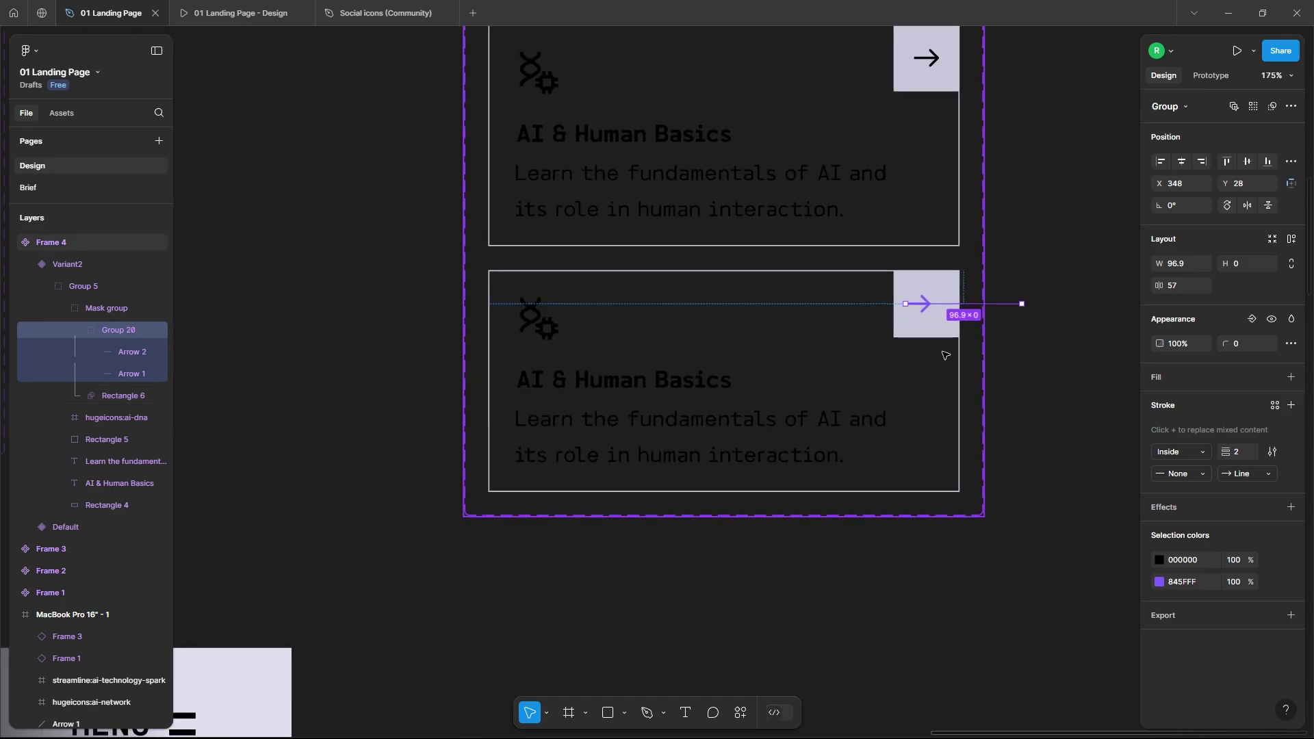
scroll(943, 355, down, 5)
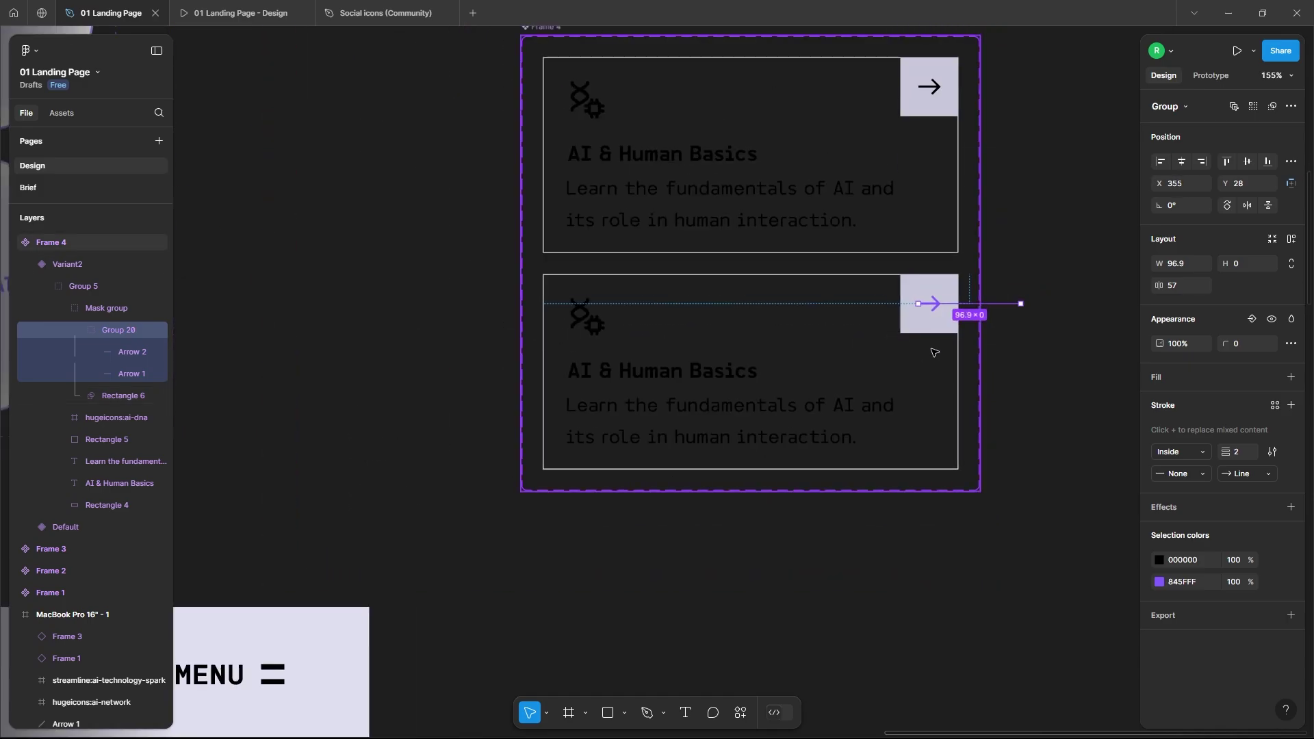
click(1012, 338)
Rotate the masked arrow groups of both card variants by 45° so the arrows point diagonally up and right
double_click(926, 131)
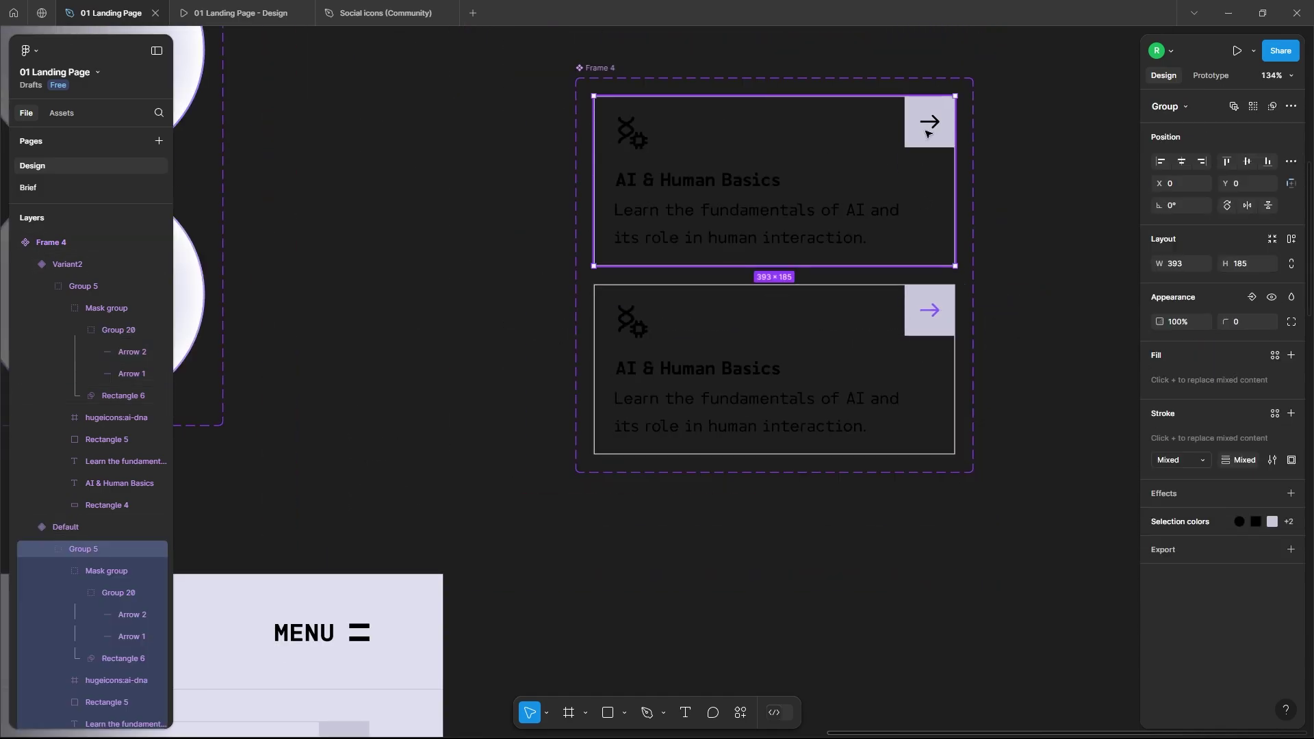
double_click(926, 131)
drag(962, 90, 939, 65)
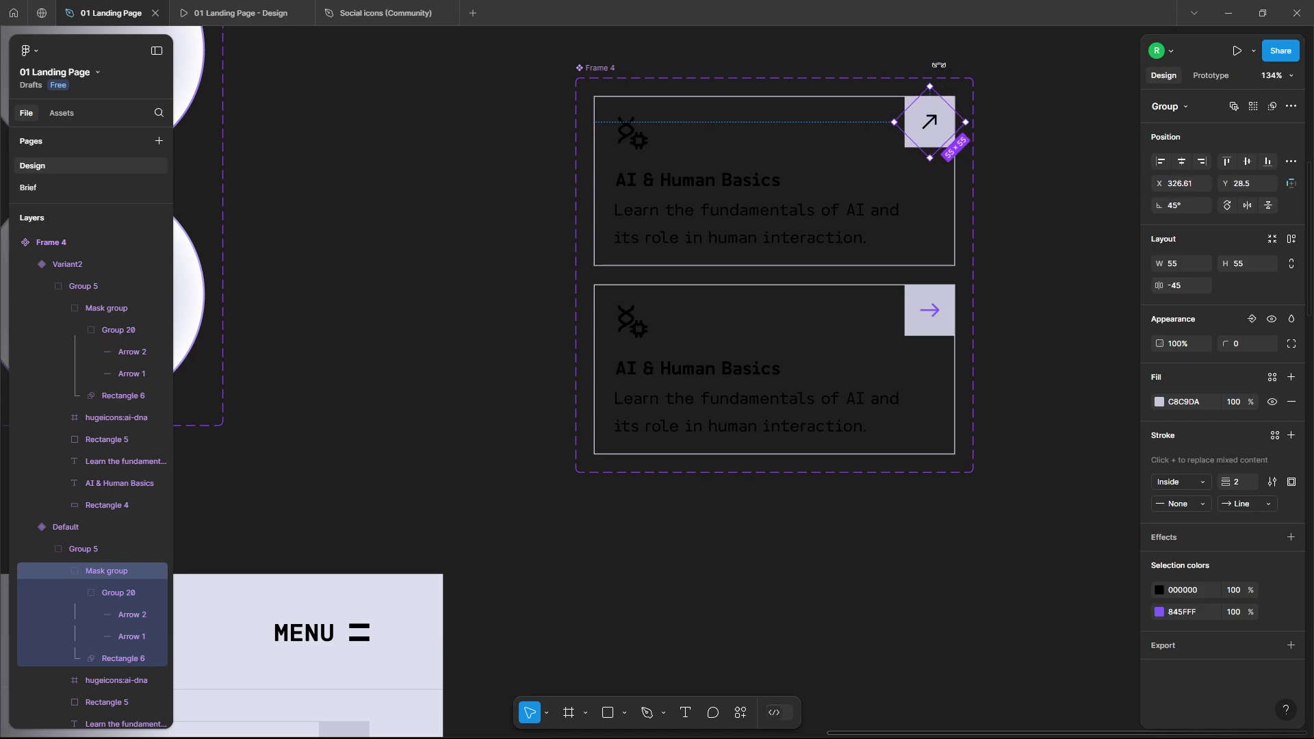
double_click(943, 313)
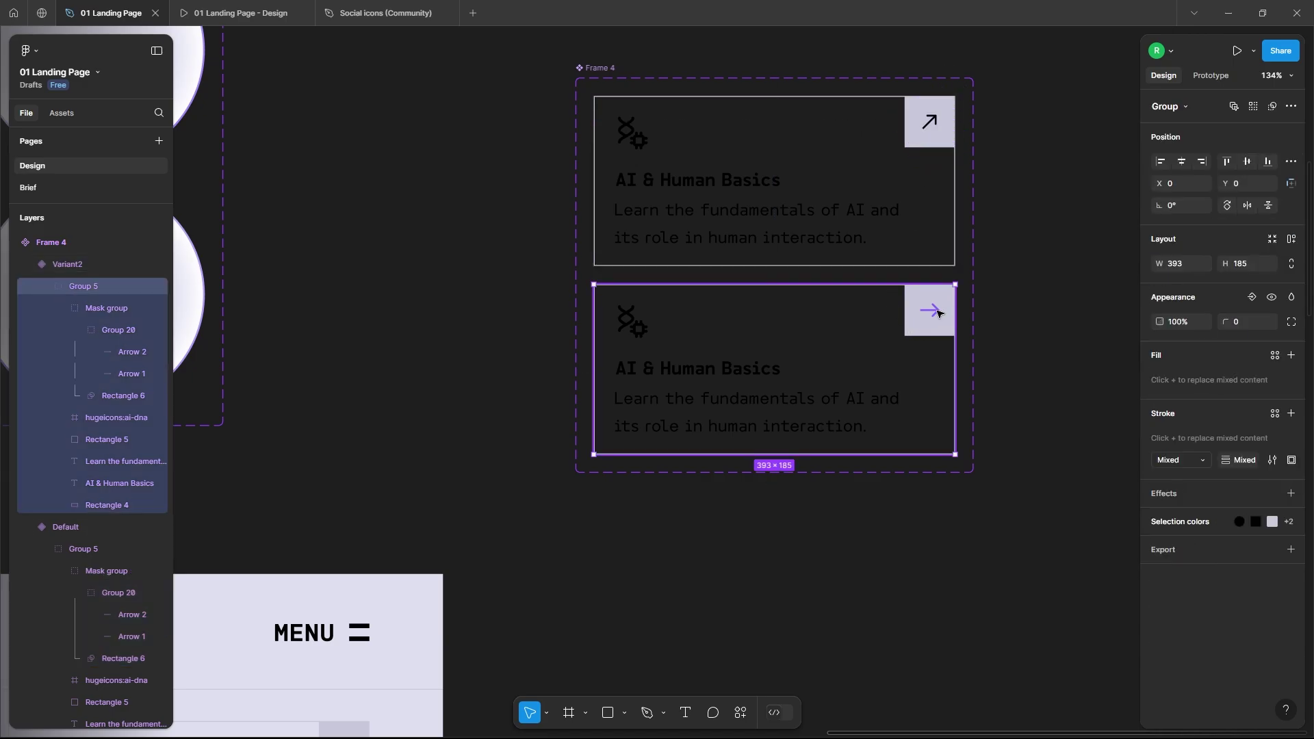
double_click(942, 312)
key(ctrl+z)
drag(962, 279, 935, 240)
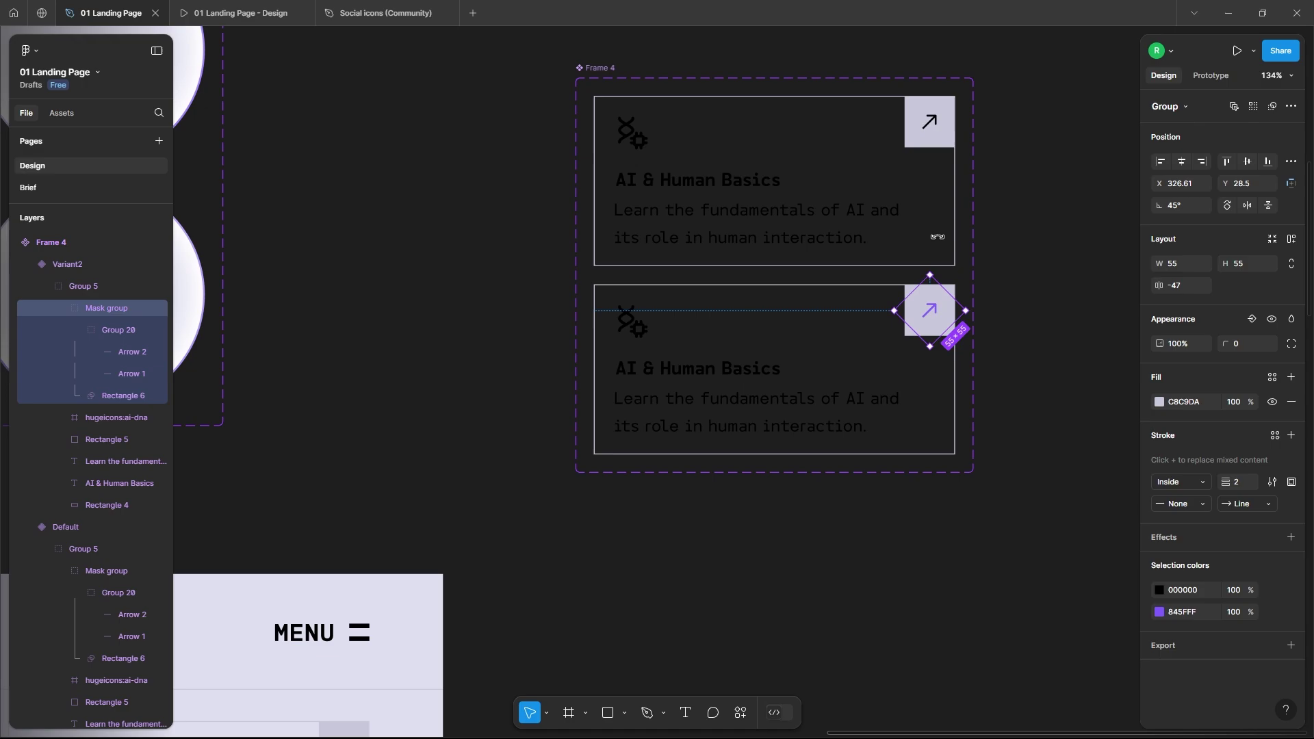
click(990, 304)
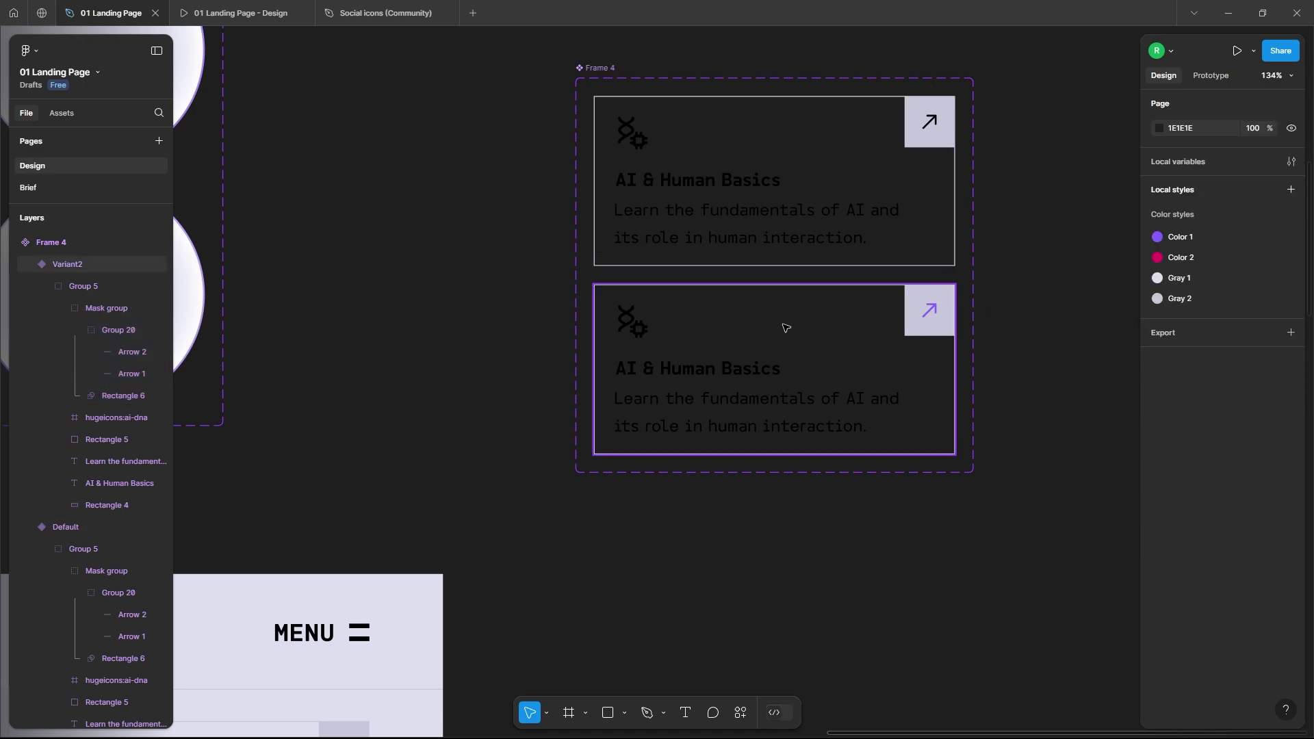
Add a While hovering interaction from the Default card variant to Variant2 with Smart animate
click(791, 263)
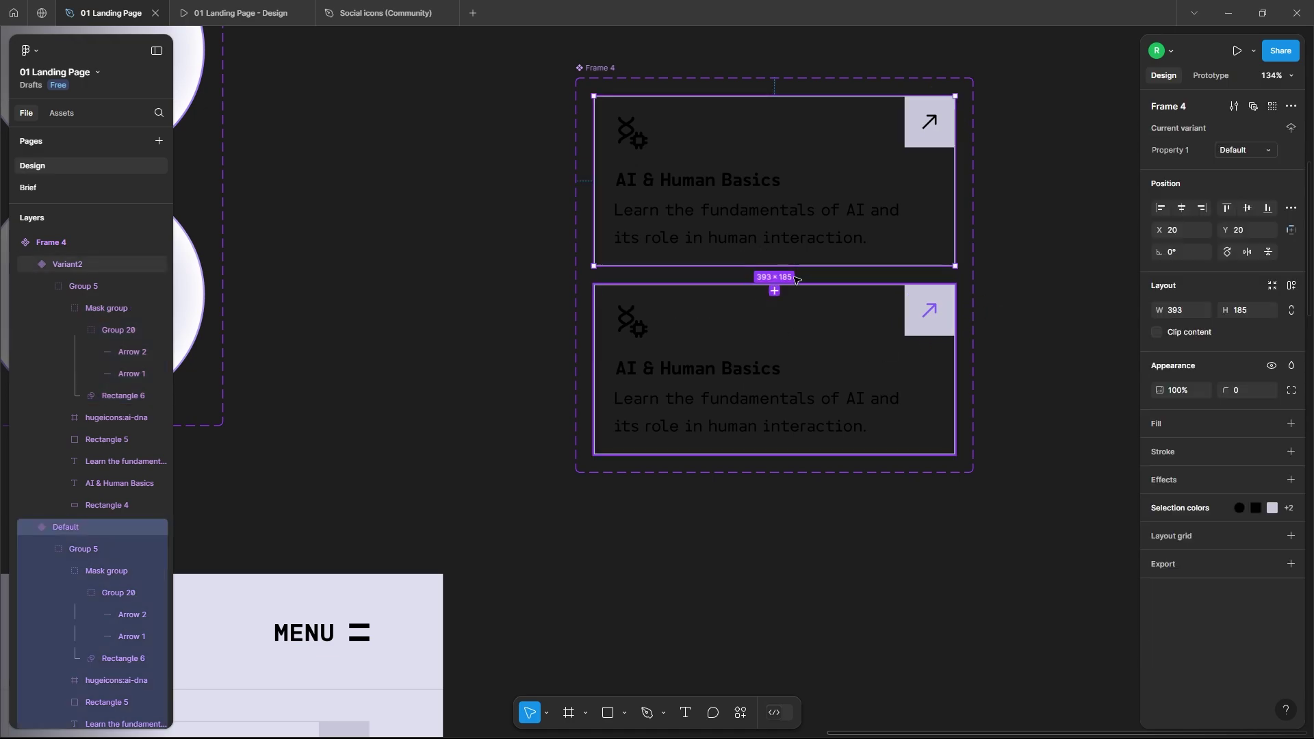
click(1206, 78)
drag(774, 266, 804, 336)
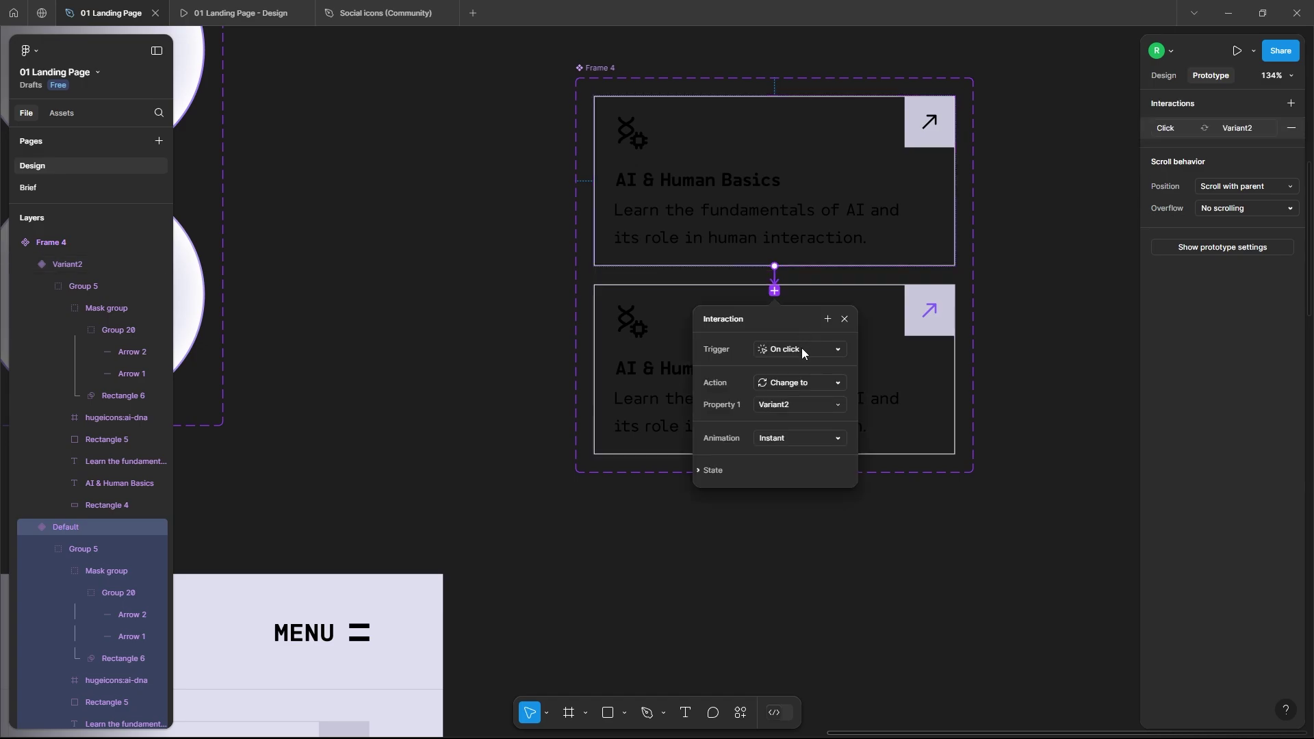
click(801, 350)
click(802, 385)
click(797, 439)
click(798, 468)
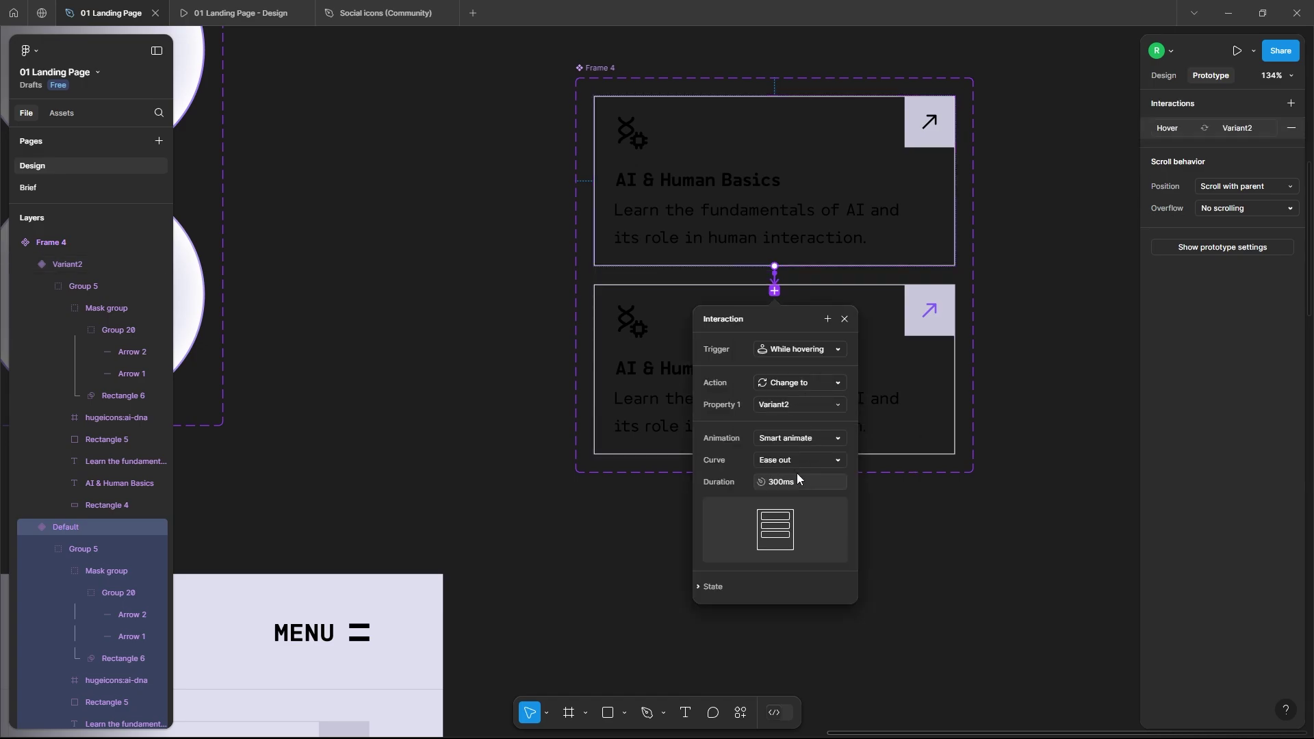
Set the hover animation's curve to Ease in and its duration to 500 ms
click(787, 459)
click(792, 442)
click(803, 484)
key(ctrl+a)
text(500)
key(Return)
Add a While hovering Smart animate interaction from the second card variant back to Default
click(900, 366)
drag(786, 287, 801, 252)
click(809, 332)
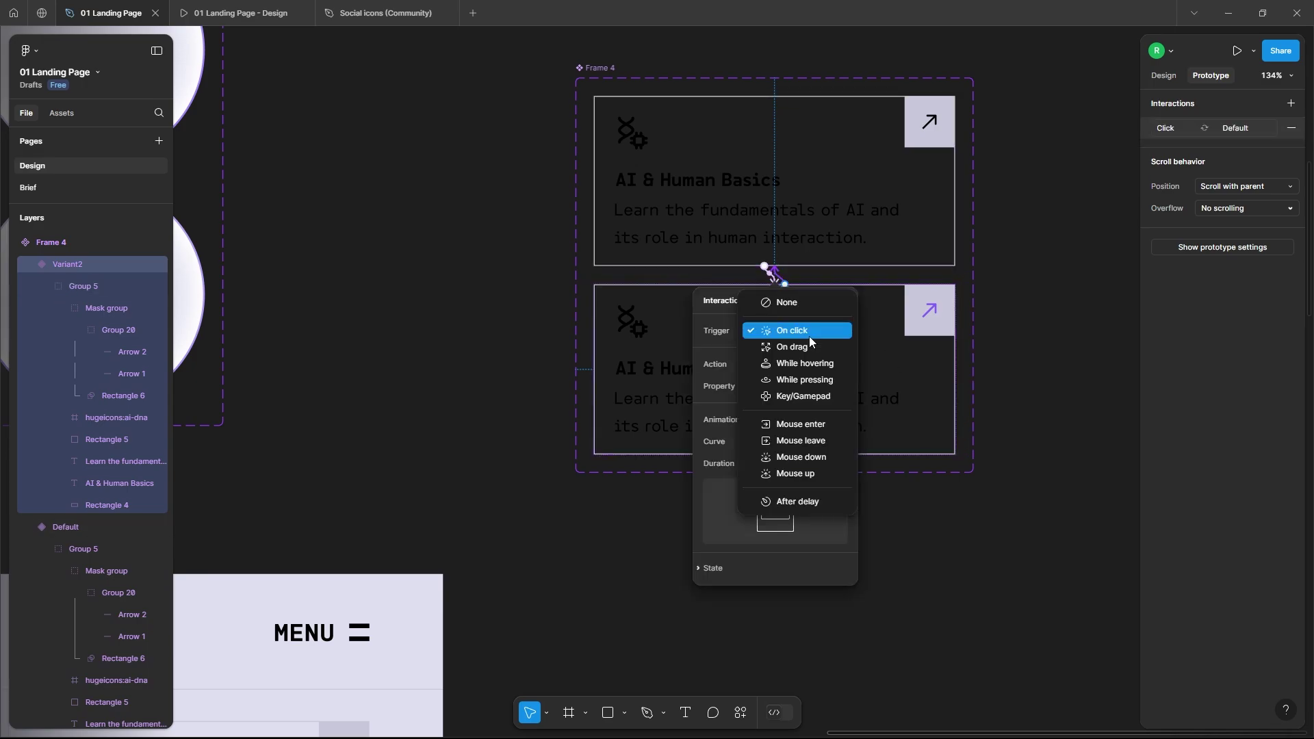
click(799, 366)
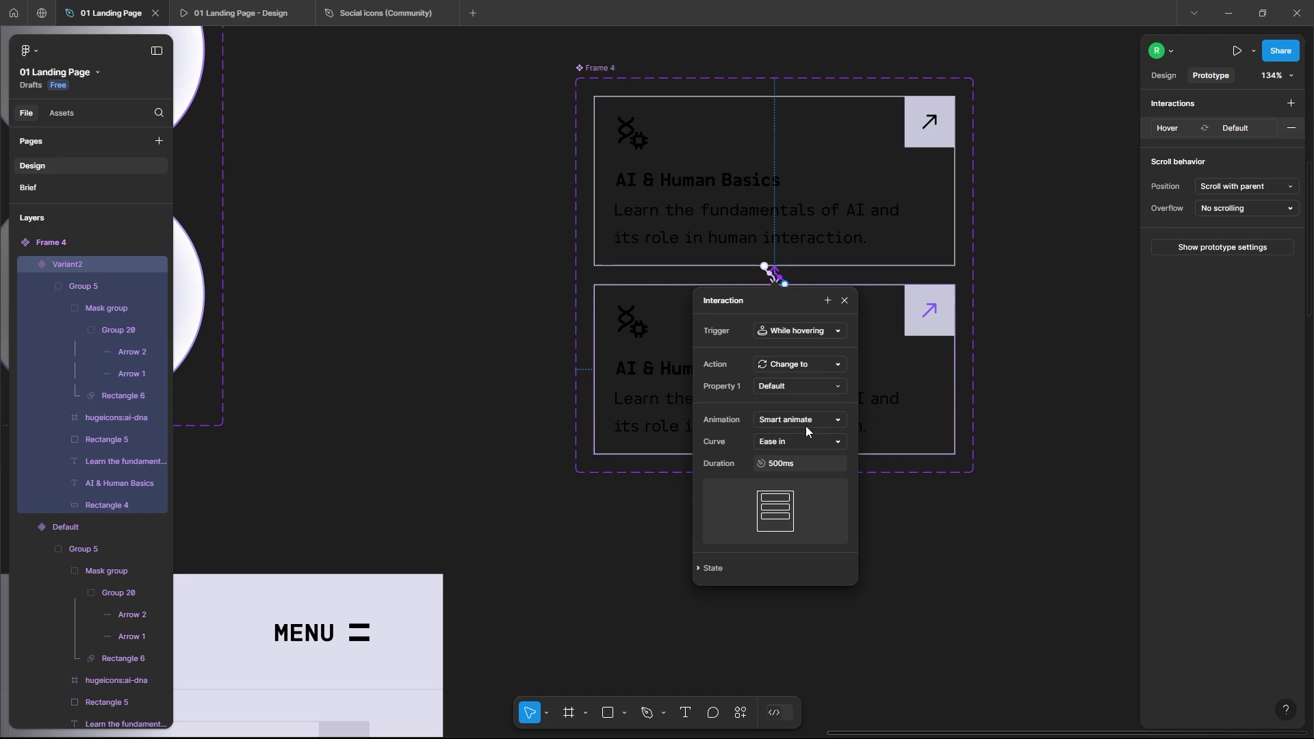
click(892, 525)
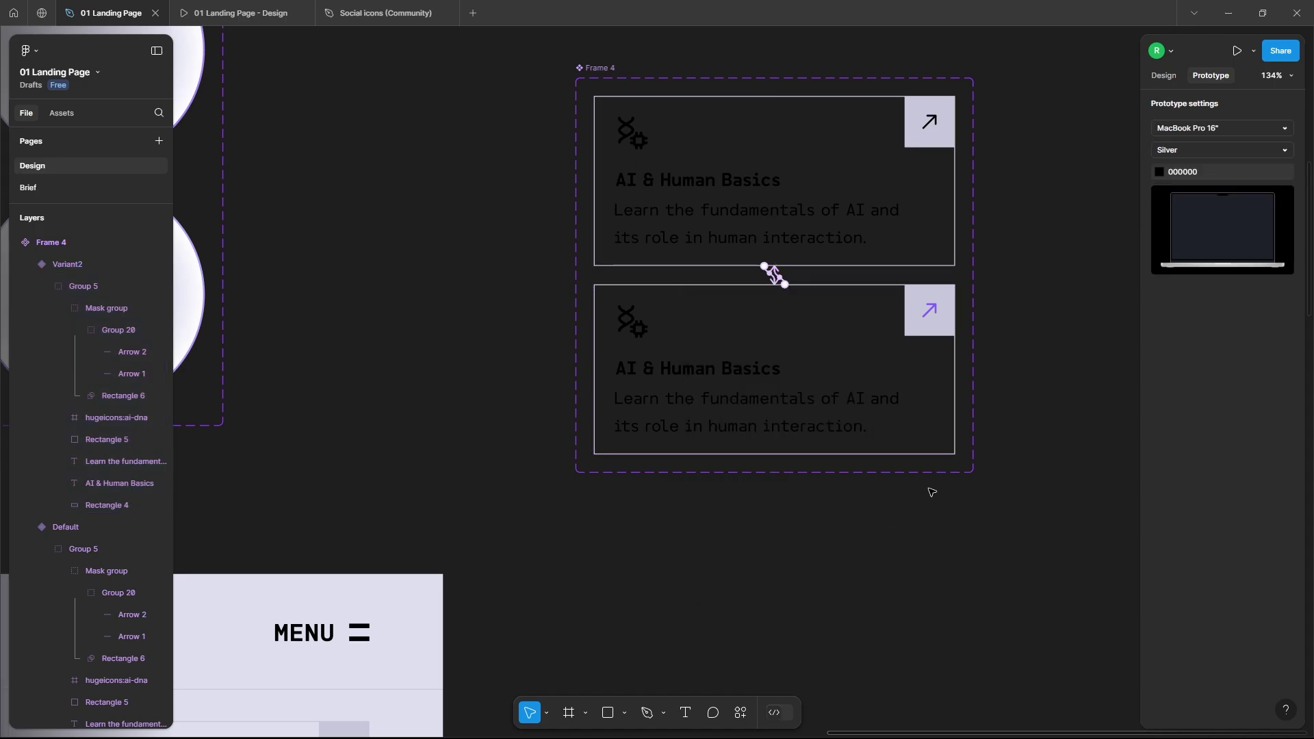
Move the three original course cards and their divider line out of the landing page onto the canvas beside it
scroll(932, 492, down, 6)
drag(804, 363, 635, 556)
drag(628, 451, 875, 452)
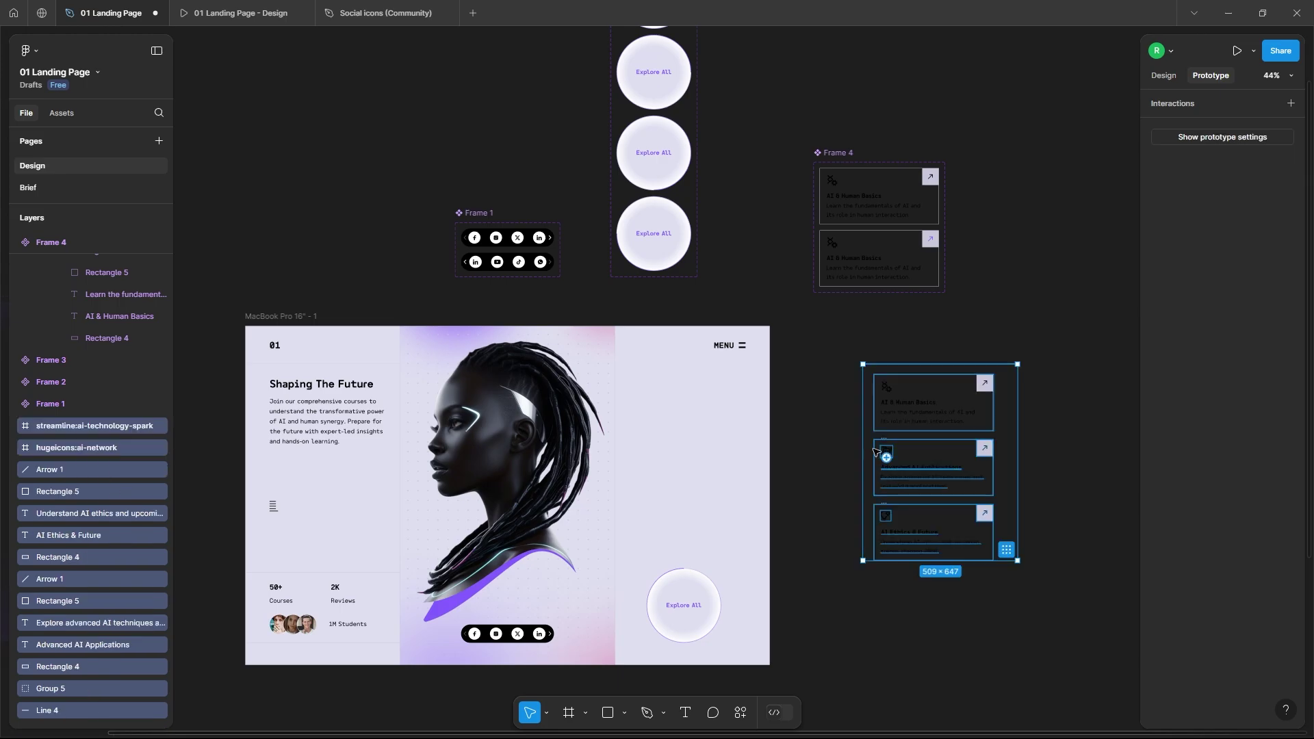
key(Escape)
Place an instance of the Frame 4 card component under the MENU header in the landing page's right column
click(61, 113)
drag(123, 305, 690, 416)
scroll(692, 417, up, 3)
scroll(691, 418, down, 3)
scroll(784, 489, up, 2)
key(Escape)
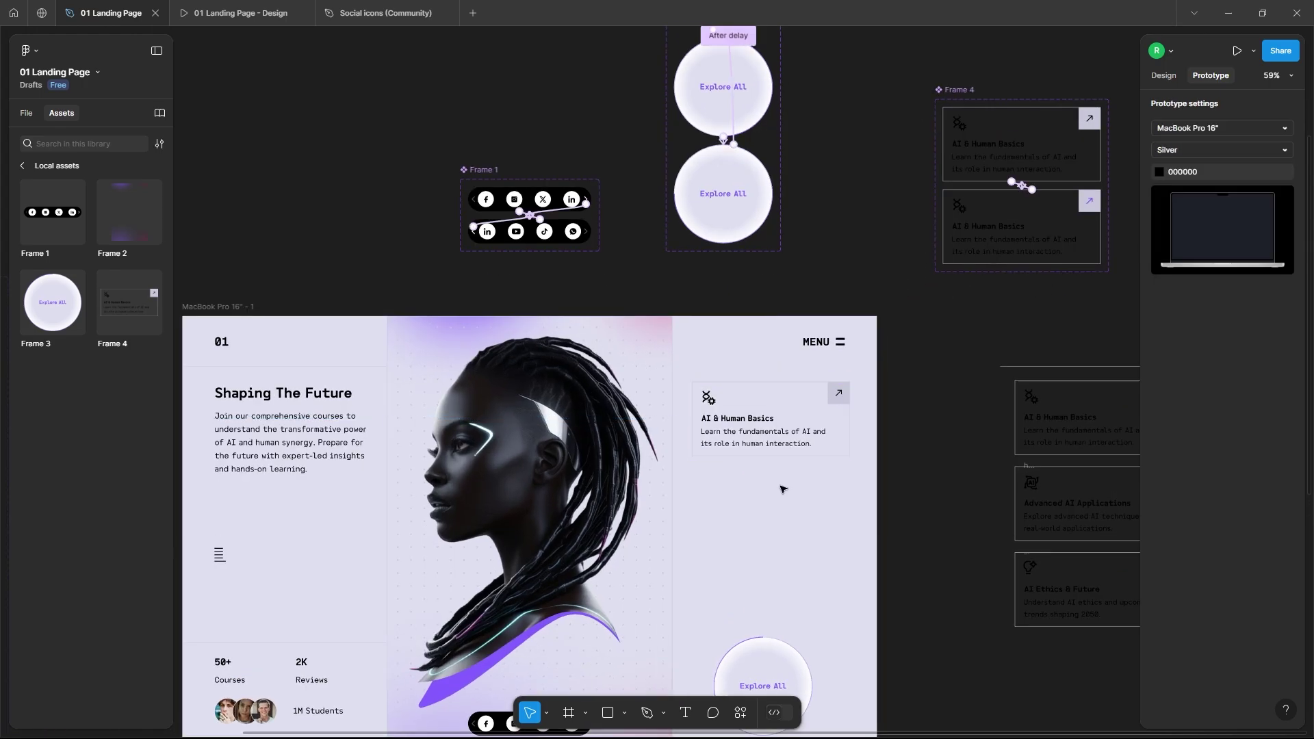
drag(774, 448, 764, 467)
key(Escape)
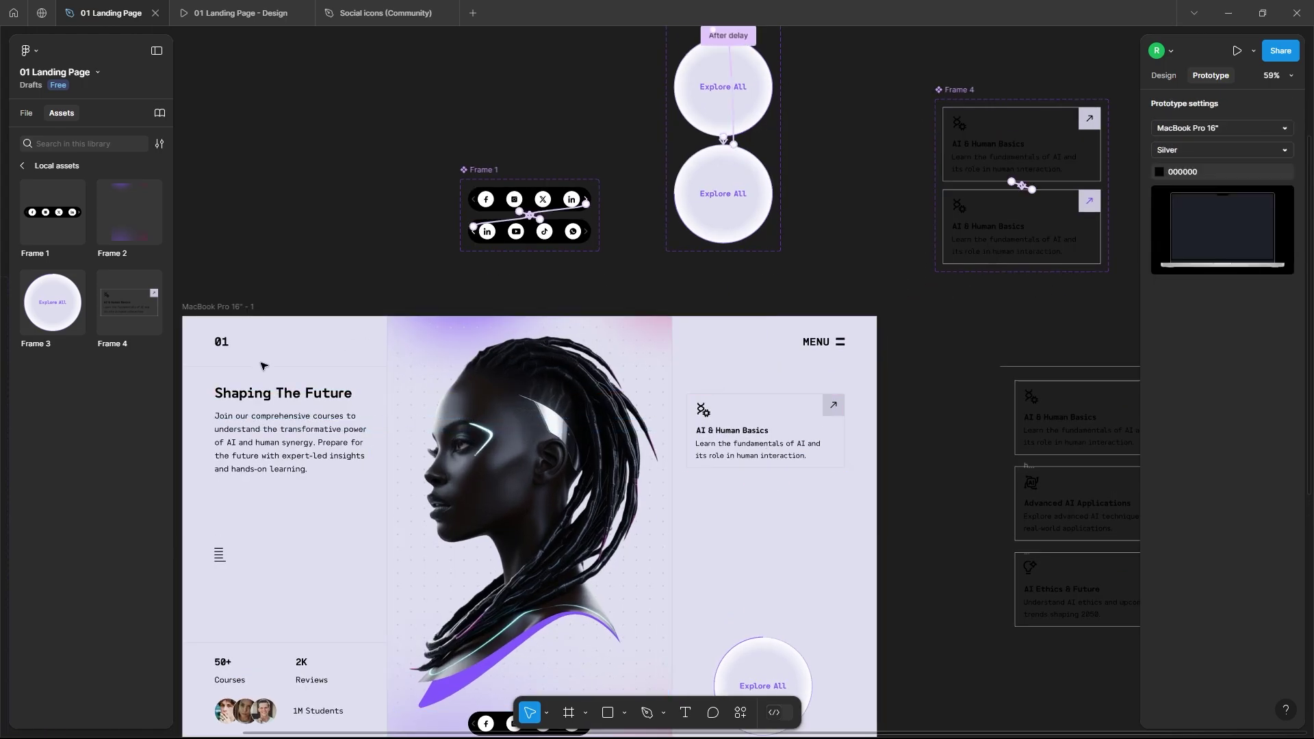
Duplicate the header divider line from the page's left column into the right column and nudge the card instance up
drag(264, 366, 761, 366)
key(Escape)
scroll(746, 425, down, 1)
click(745, 425)
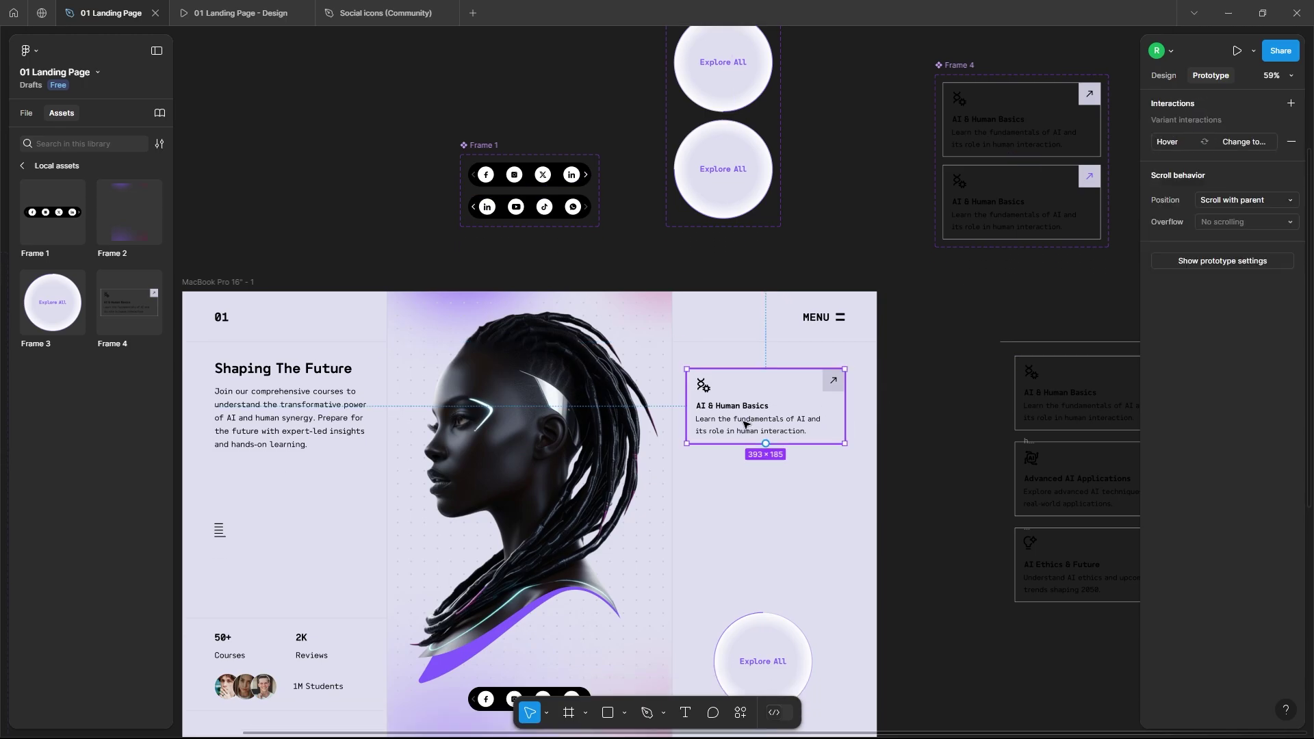
drag(744, 424, 745, 413)
key(Escape)
scroll(839, 416, down, 2)
Preview the landing page prototype to check the course card, and return to the design file
click(322, 303)
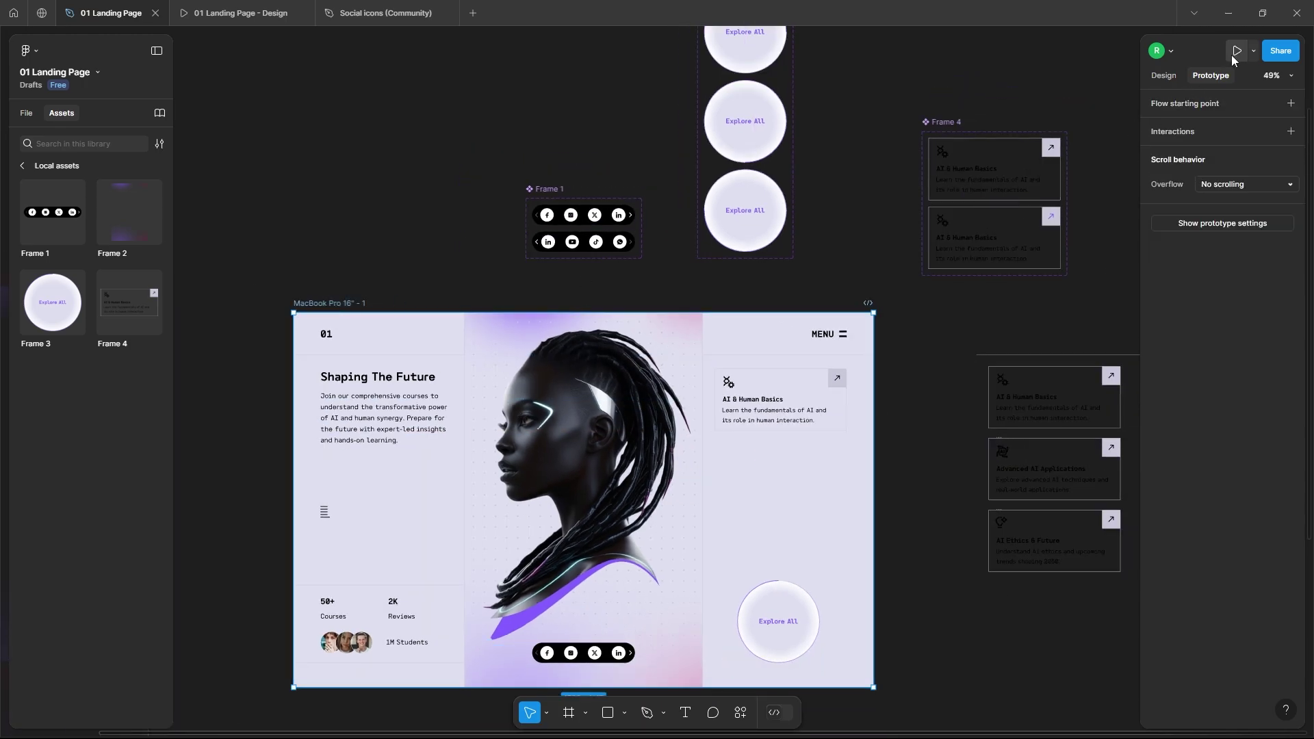
click(1236, 52)
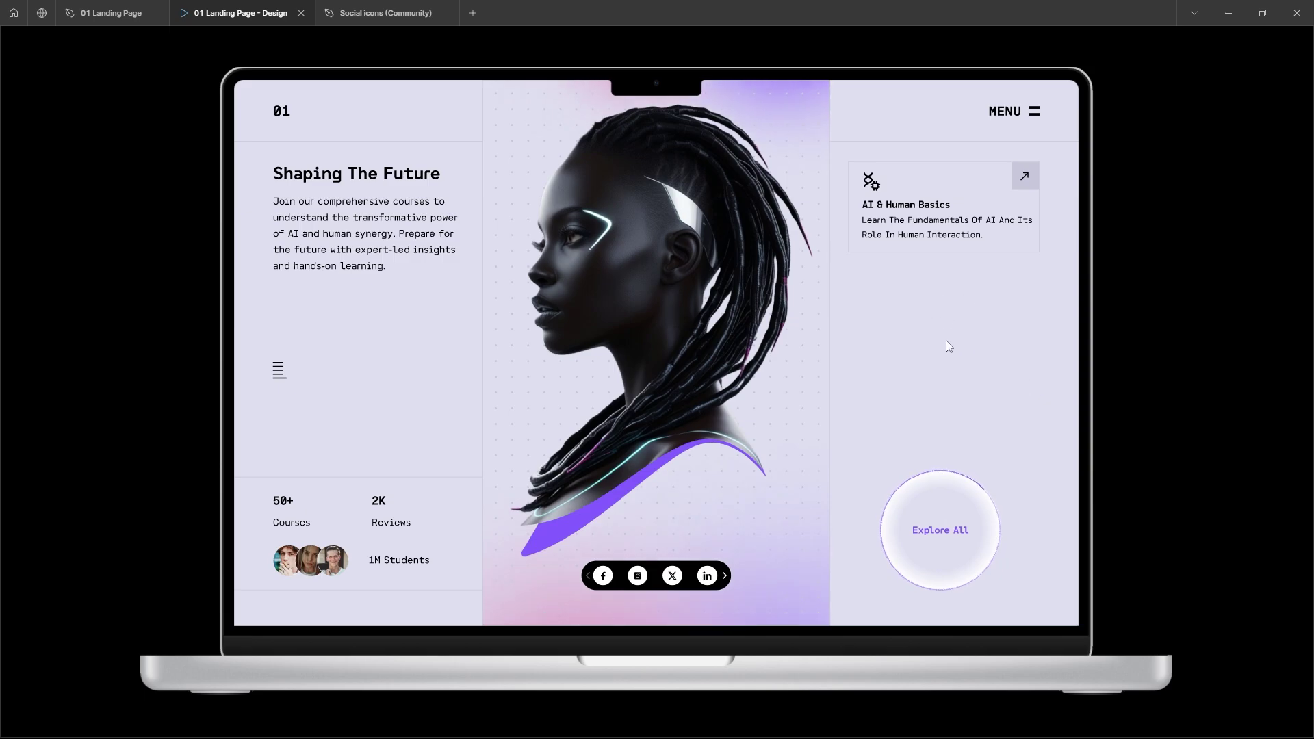
click(120, 13)
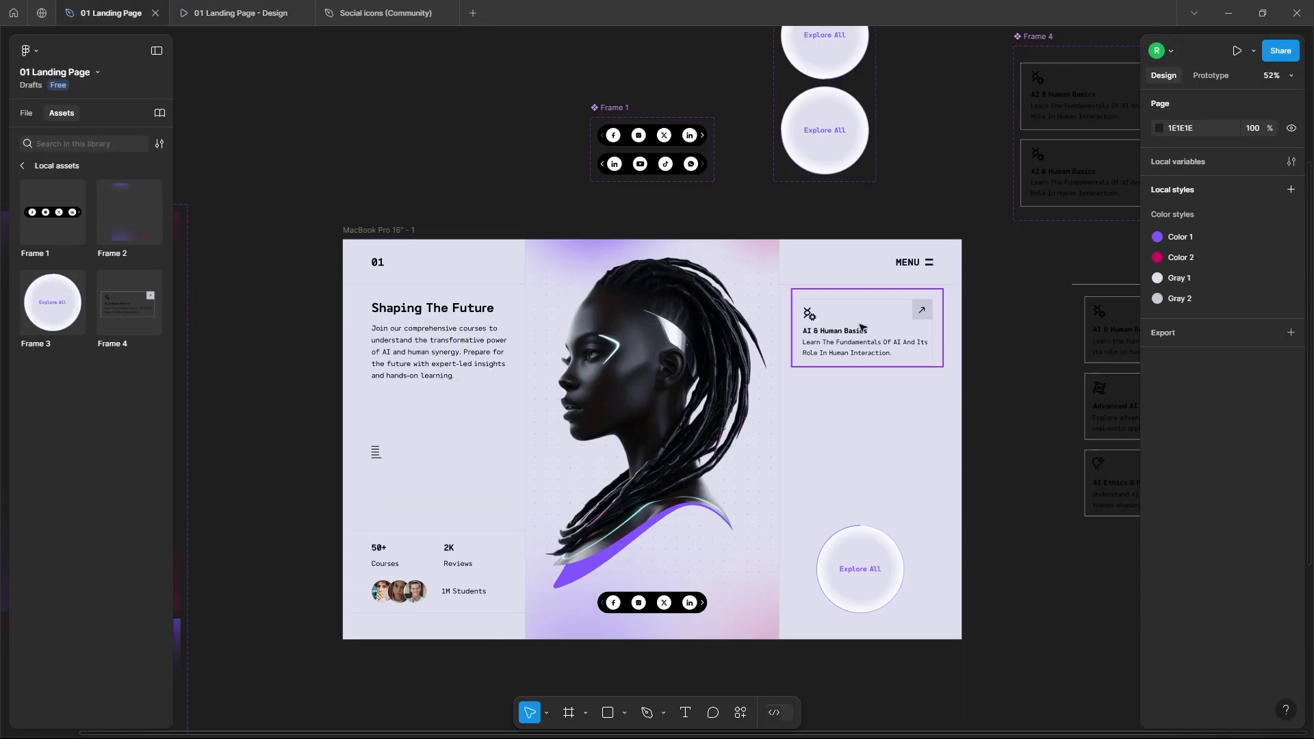
Duplicate the AI & Human Basics card instance twice downward to make a stack of three cards
drag(847, 334, 846, 408)
key(ctrl+d)
key(Escape)
scroll(832, 495, up, 5)
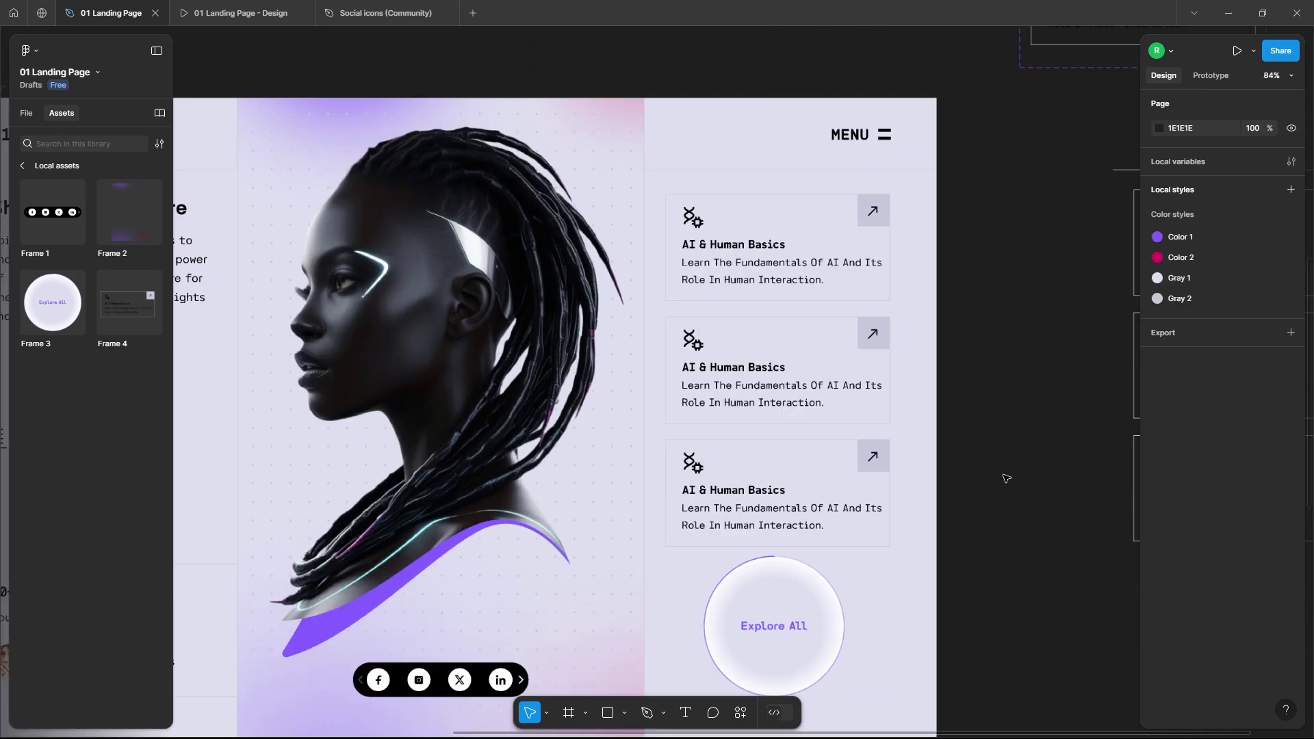
Move the bottom card slightly up and distribute the vertical spacing of the three card instances
drag(773, 522, 769, 508)
shift+click(761, 347)
shift+click(740, 205)
click(1291, 205)
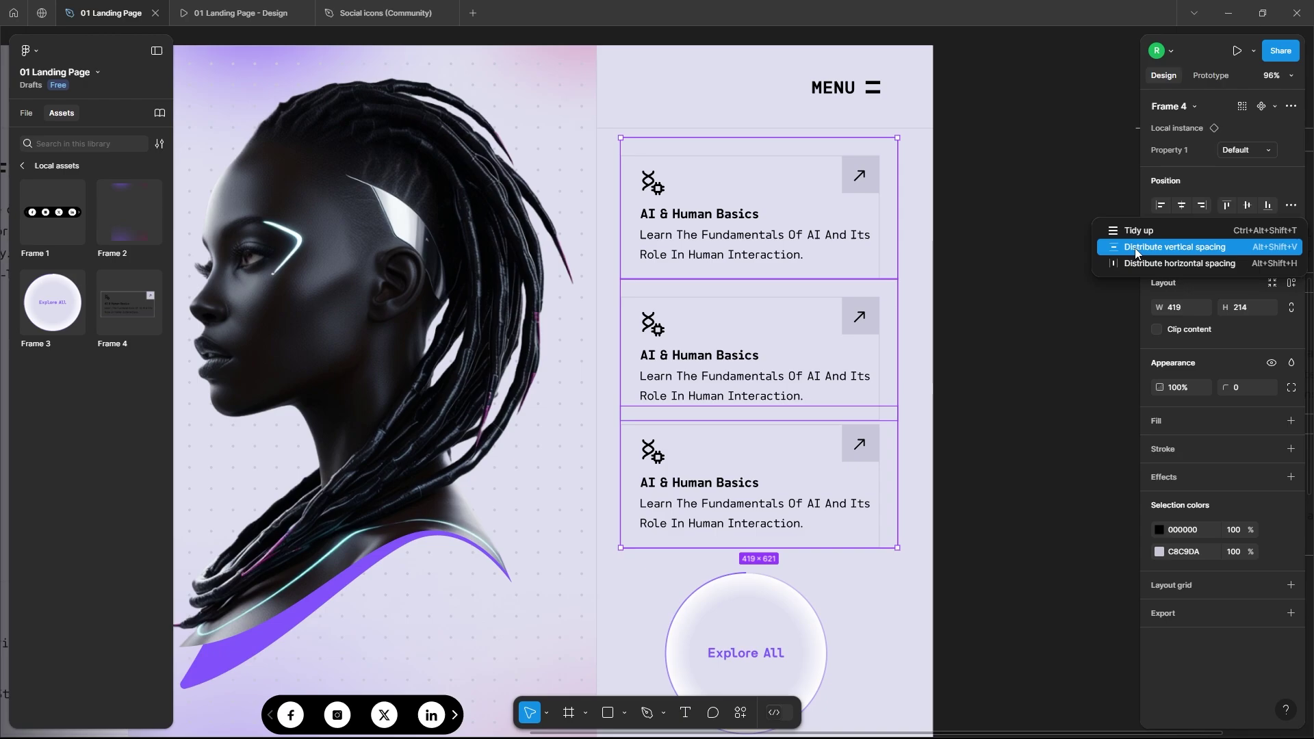
click(1164, 245)
click(1023, 308)
Replace the second card's title with "Advanced AI Applications" copied from the original card
scroll(1023, 308, down, 3)
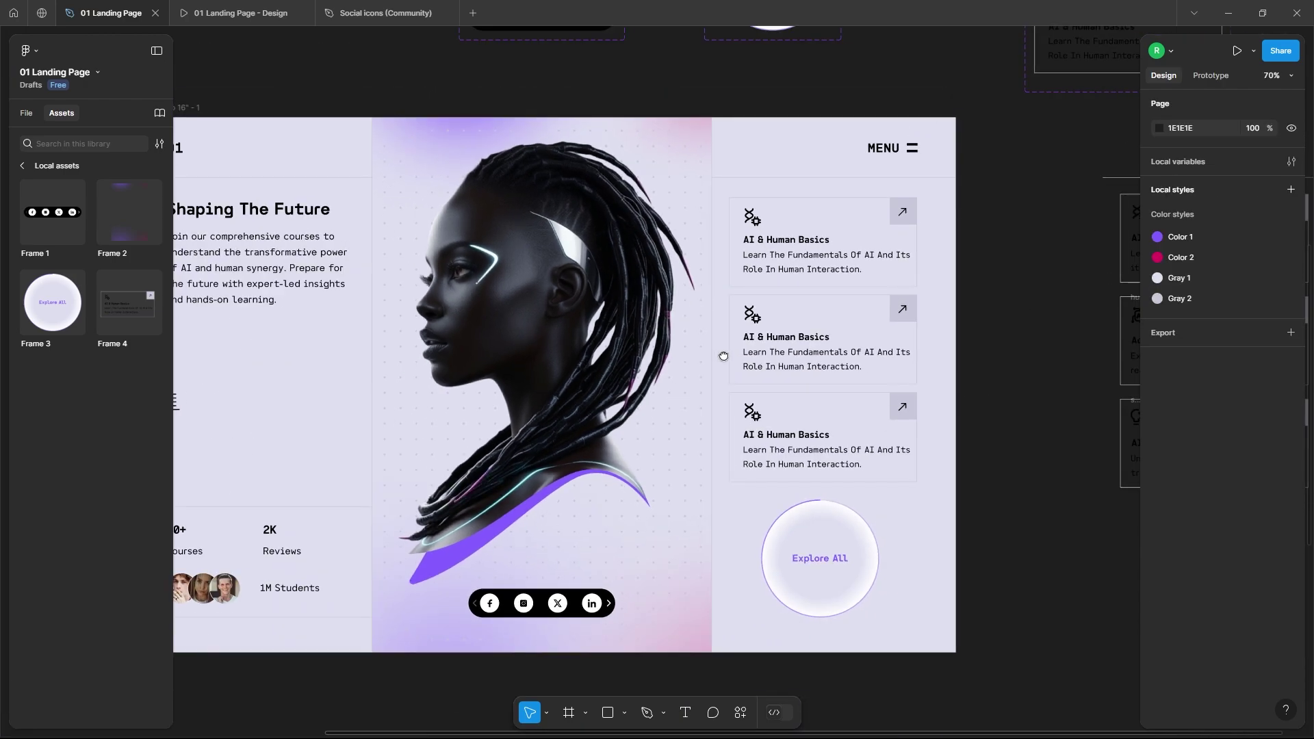
drag(722, 358, 749, 359)
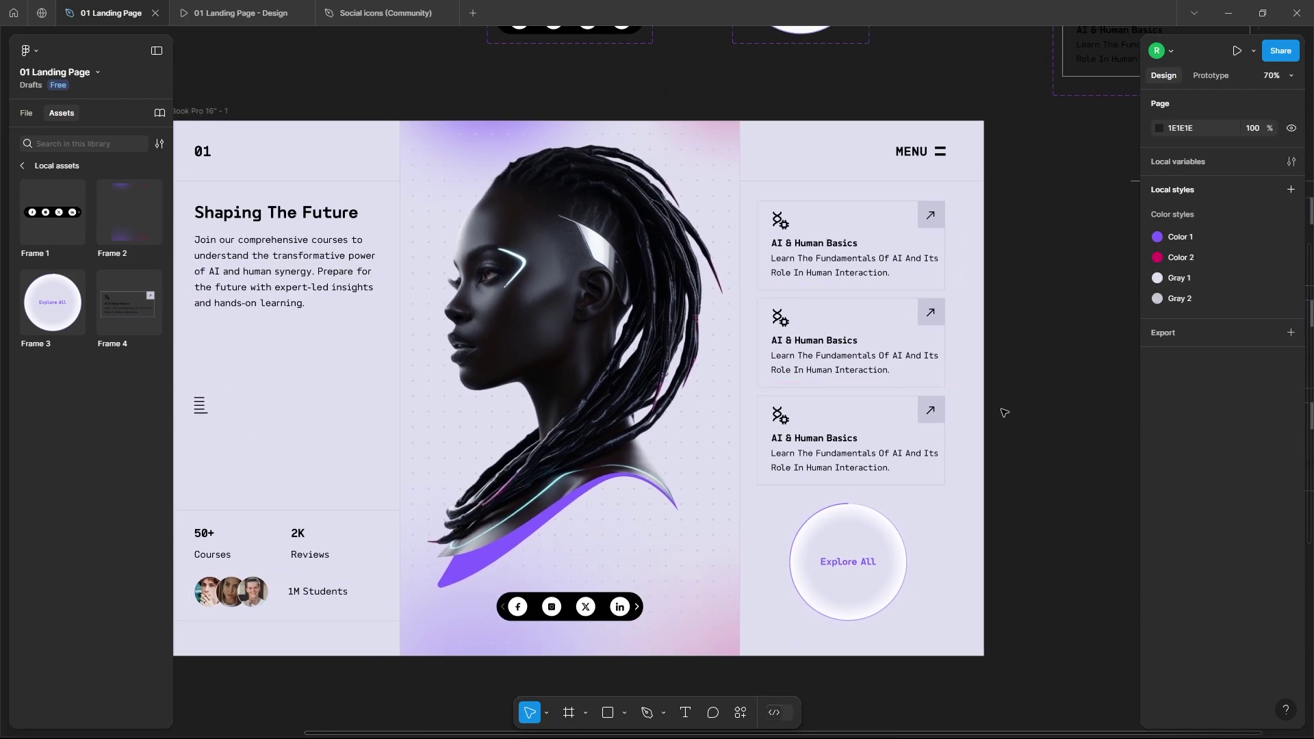
scroll(924, 397, down, 3)
scroll(860, 381, right, 3)
scroll(859, 362, up, 3)
double_click(932, 345)
key(ctrl+c)
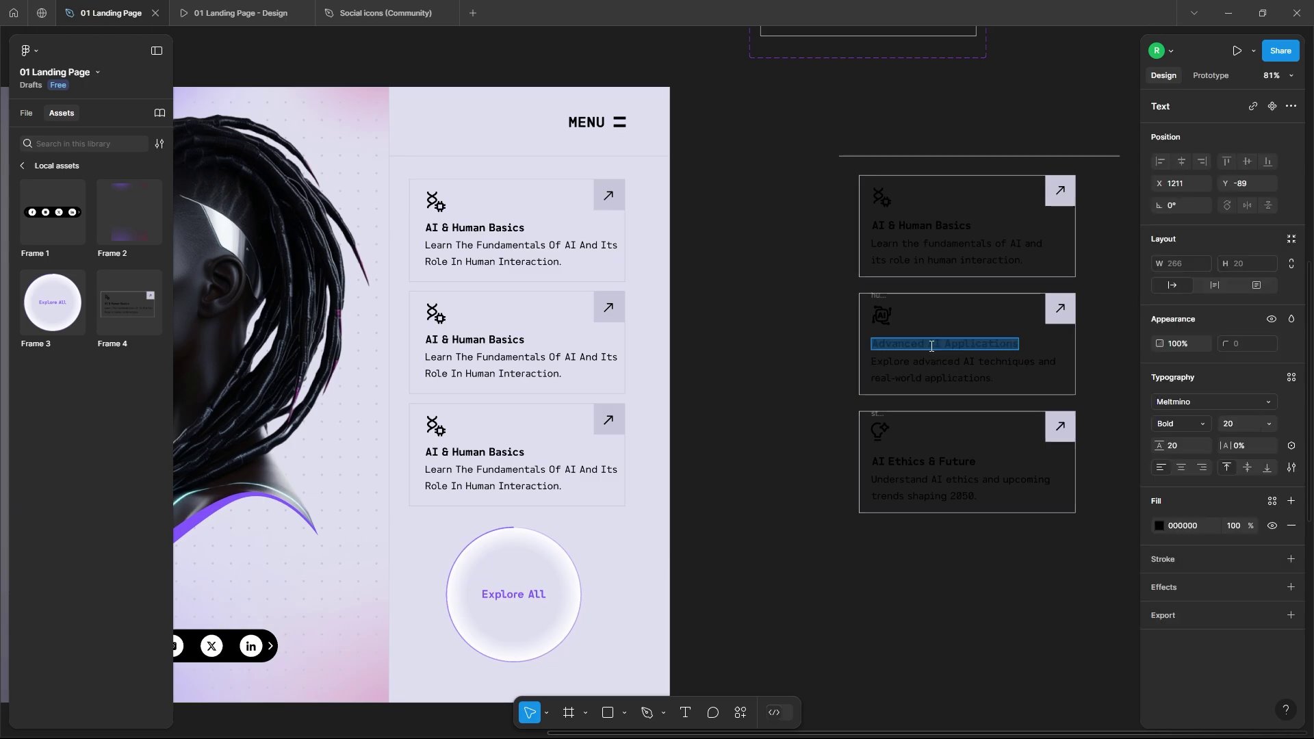
click(474, 340)
key(ctrl+v)
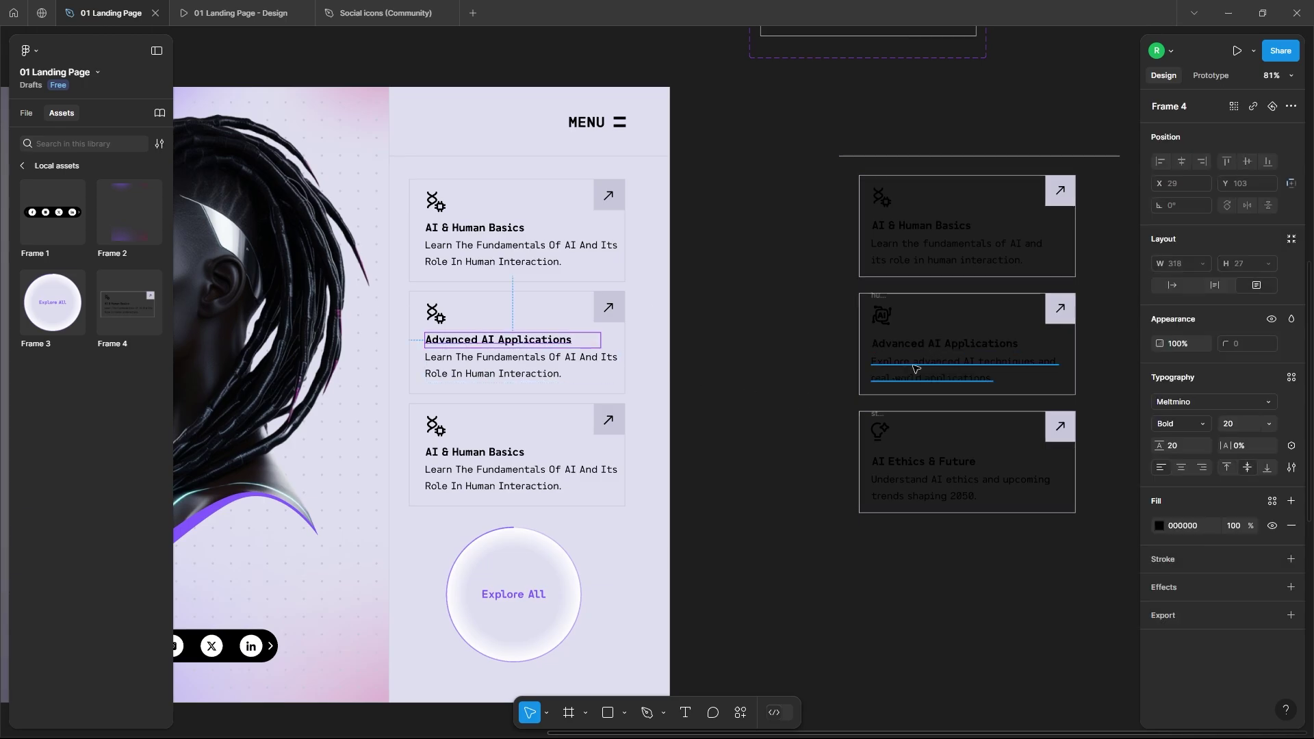
Replace the second card's description with the original's "Explore advanced AI techniques and real-world applications."
double_click(918, 369)
key(ctrl+c)
double_click(511, 364)
key(ctrl+v)
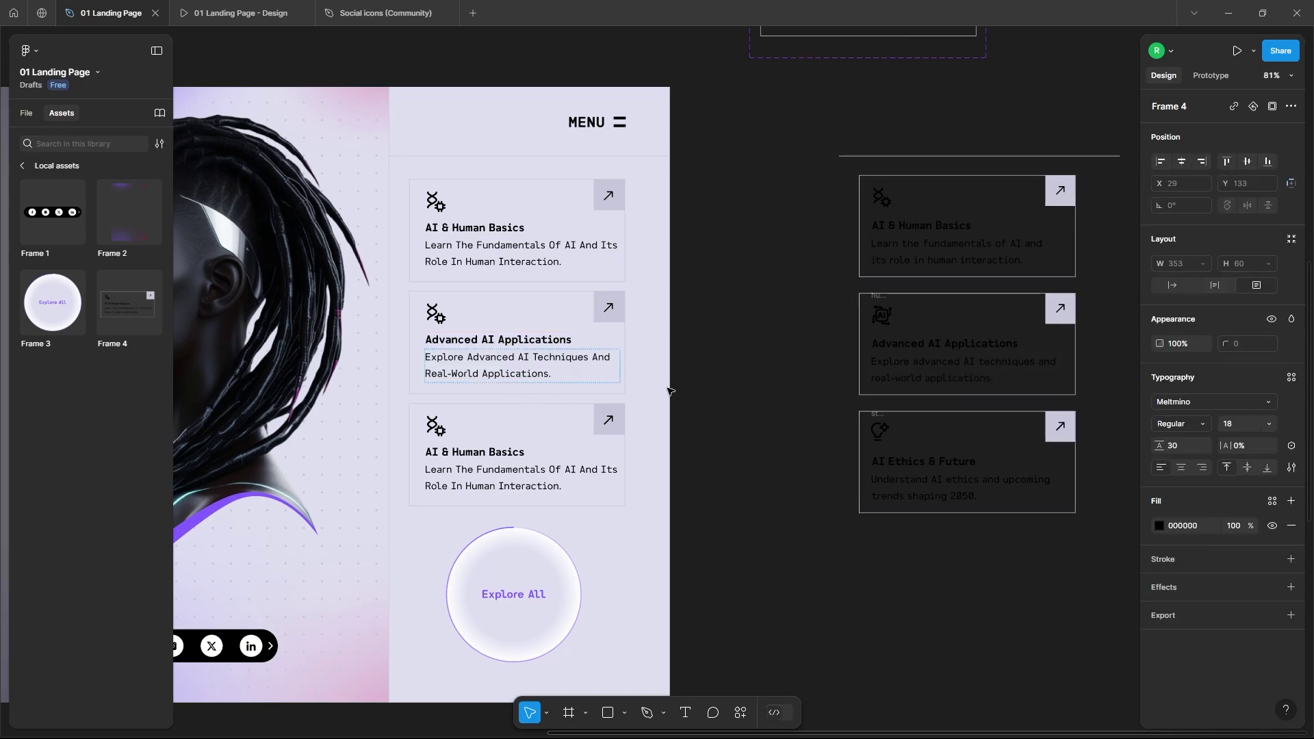
Replace the third card's title with "AI Ethics & Future" and its description with "Understand AI ethics and upcoming trends shaping 2050."
double_click(924, 462)
key(ctrl+c)
double_click(477, 453)
key(ctrl+v)
double_click(958, 487)
key(ctrl+c)
double_click(521, 477)
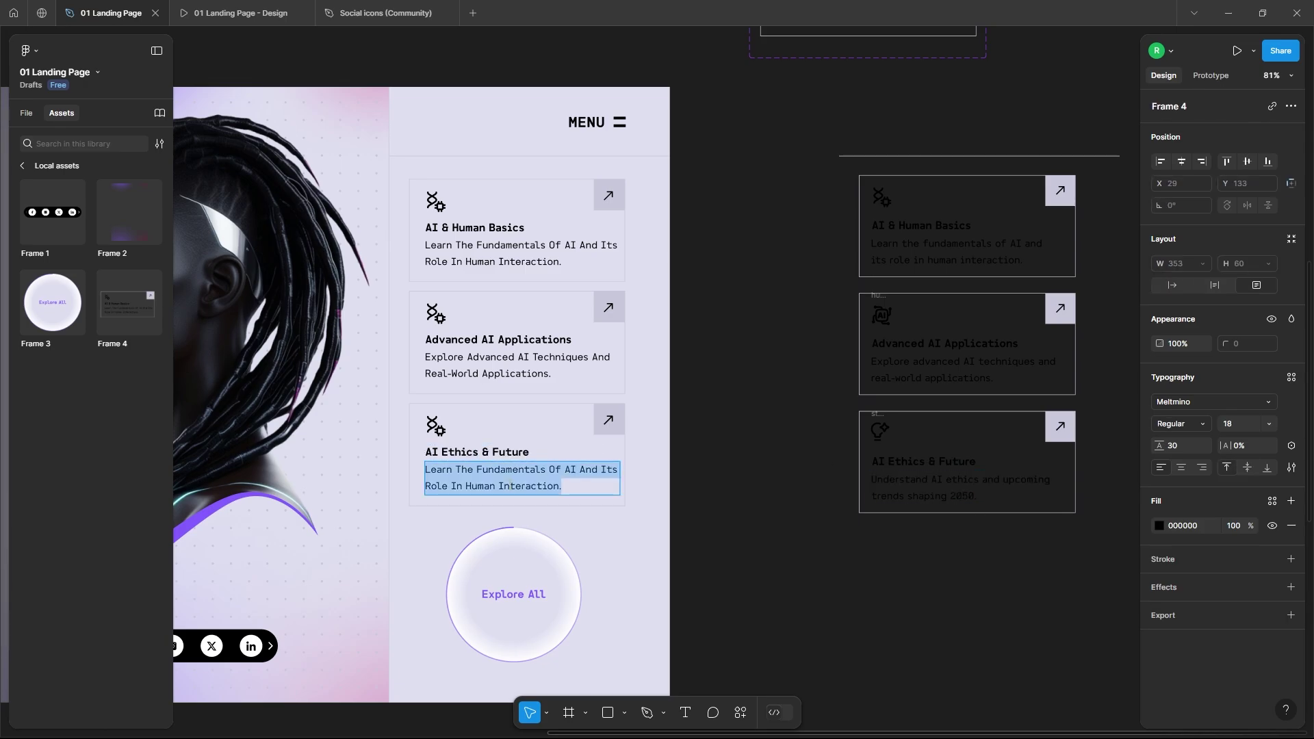
key(ctrl+v)
Bring the original AI chip and bulb icons onto the page, and replace the second card's DNA icon with the AI chip
drag(888, 415, 477, 415)
scroll(438, 309, up, 5)
click(435, 314)
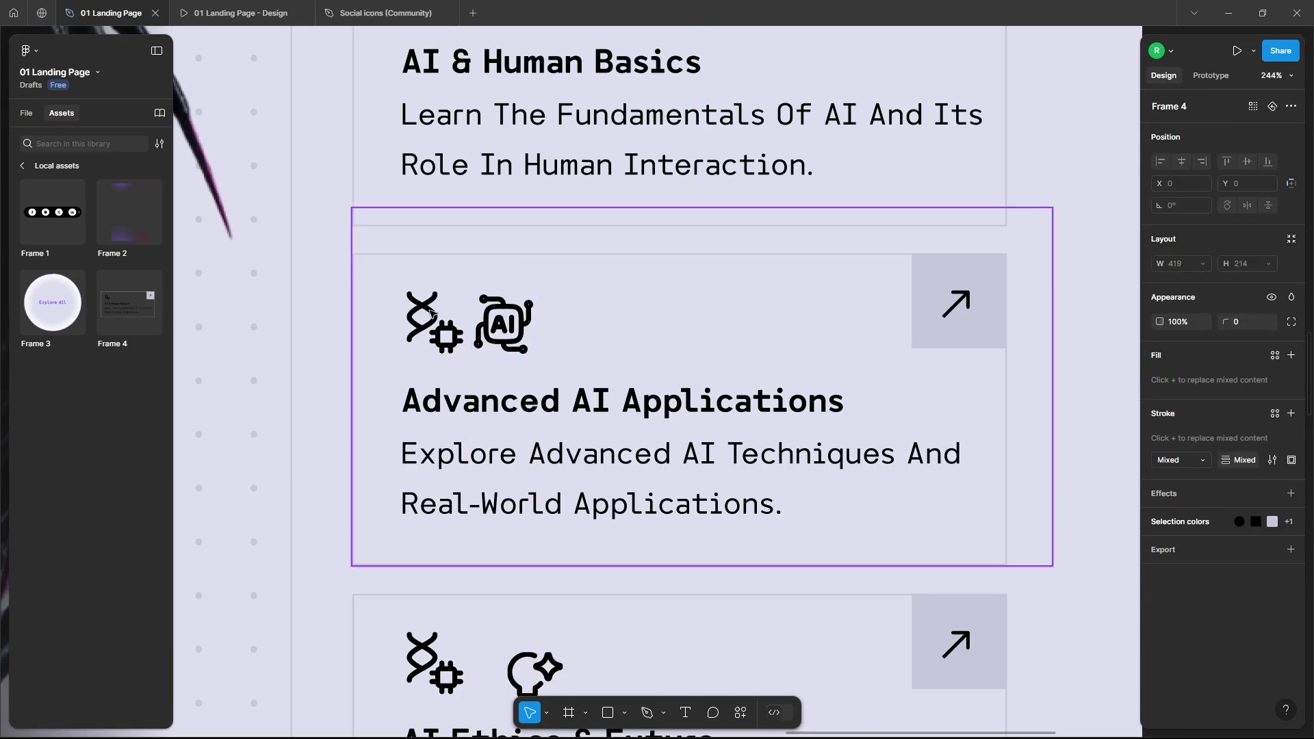
key(Delete)
drag(471, 315, 436, 314)
Replace the third card's DNA icon with the bulb-and-spark icon
scroll(438, 429, down, 2)
drag(534, 546, 429, 530)
double_click(438, 530)
key(Delete)
scroll(829, 420, down, 5)
click(1007, 437)
Preview the finished landing page prototype and test sliding the social icons forward and back
scroll(1006, 437, down, 2)
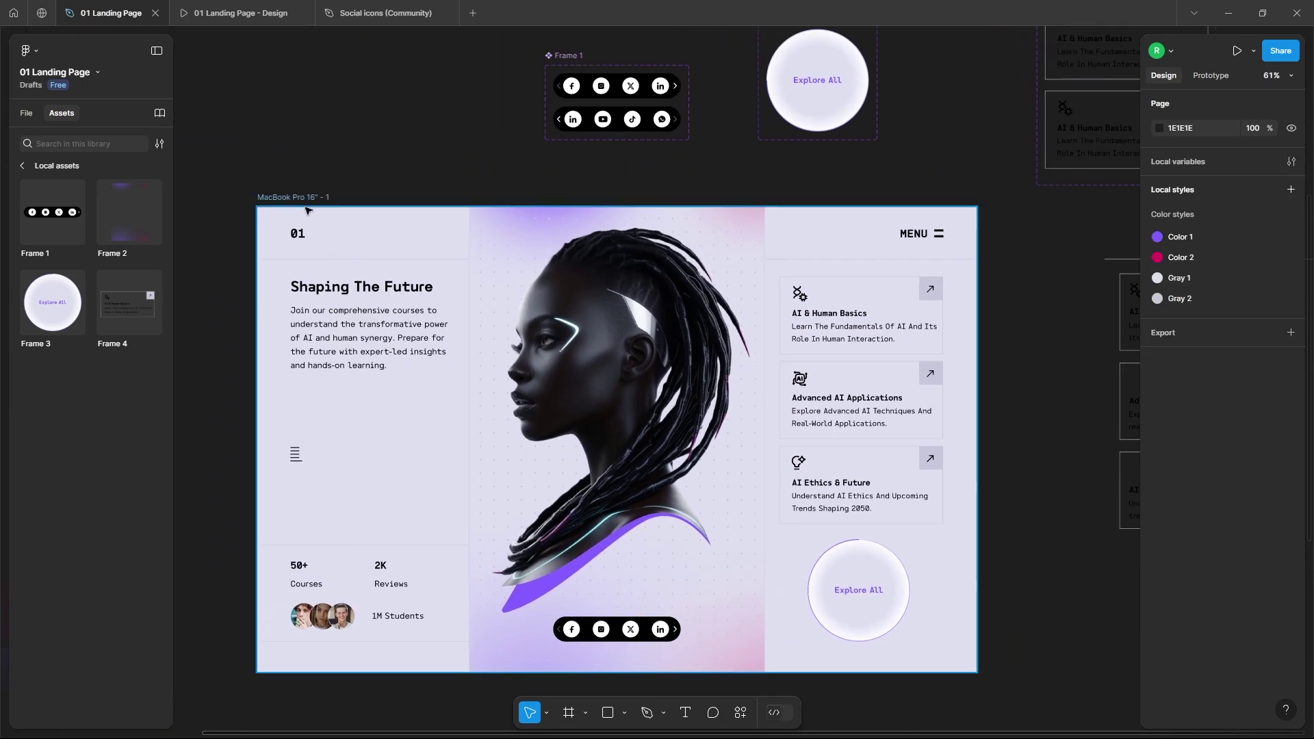
click(302, 199)
click(1231, 52)
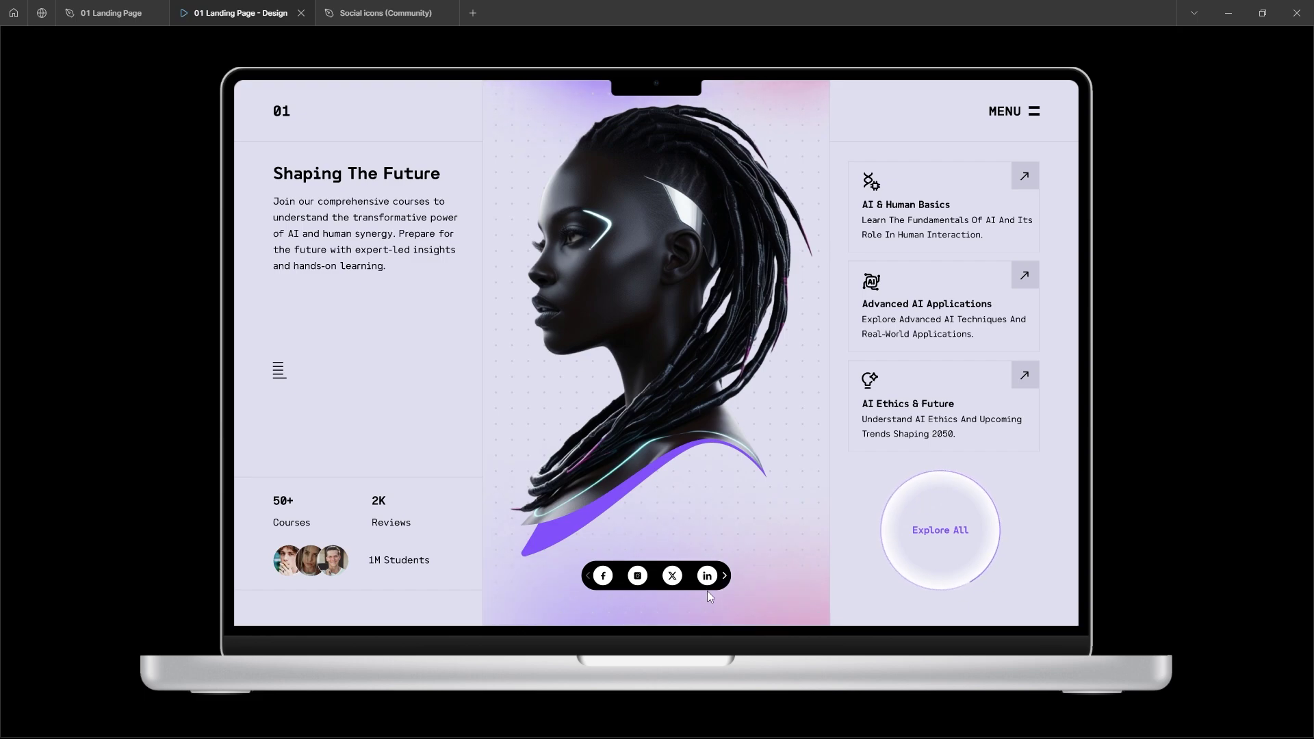
click(724, 576)
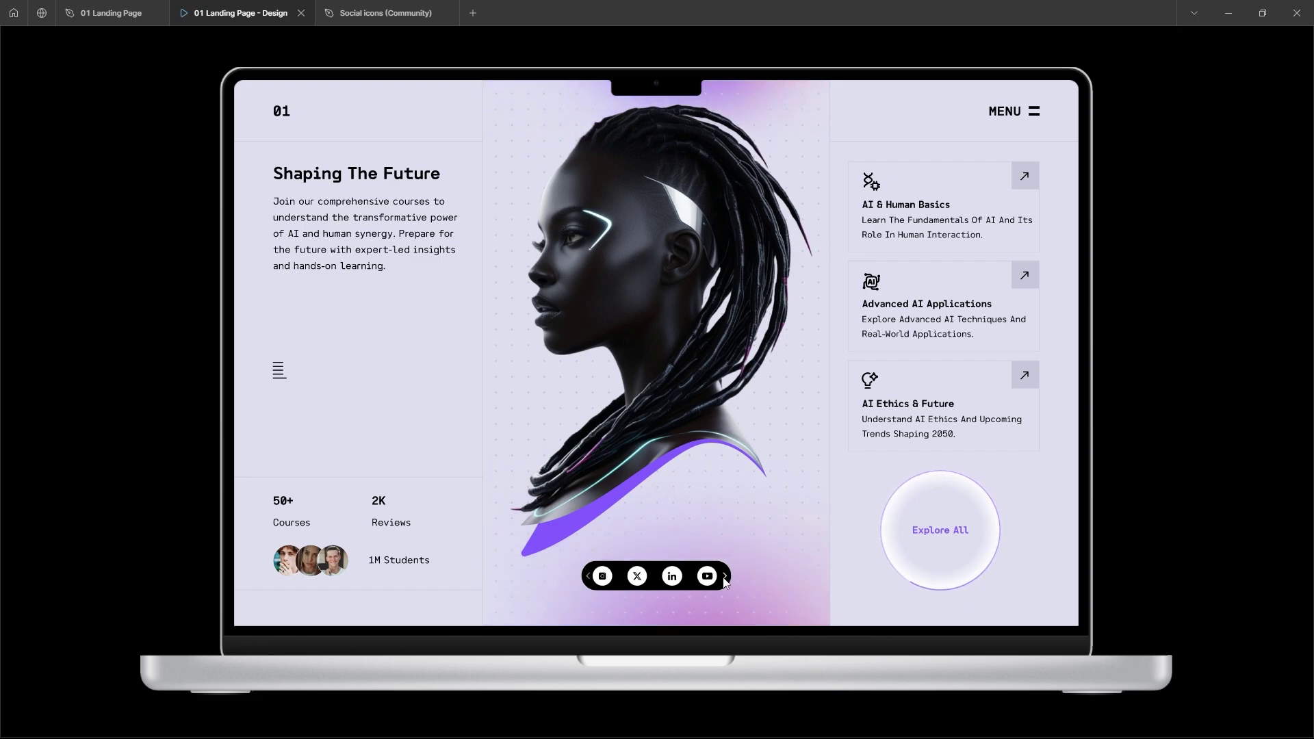
click(588, 580)
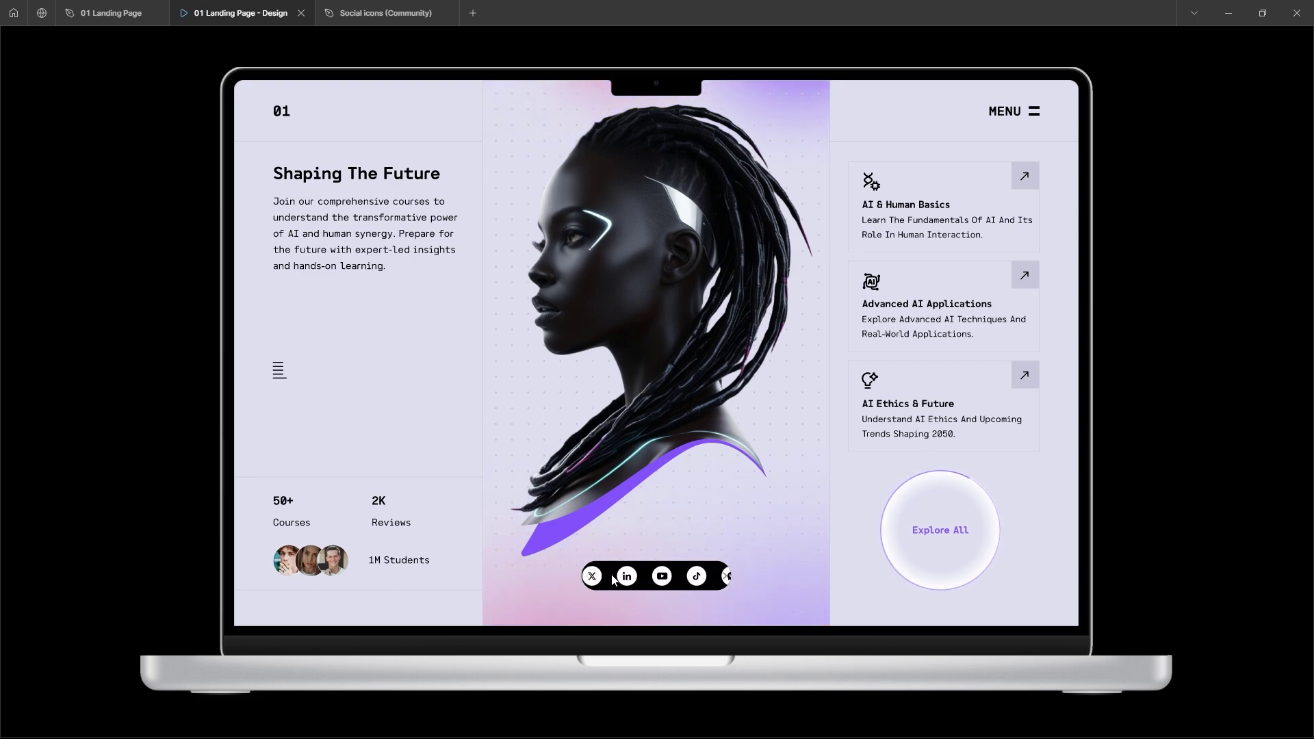
click(724, 577)
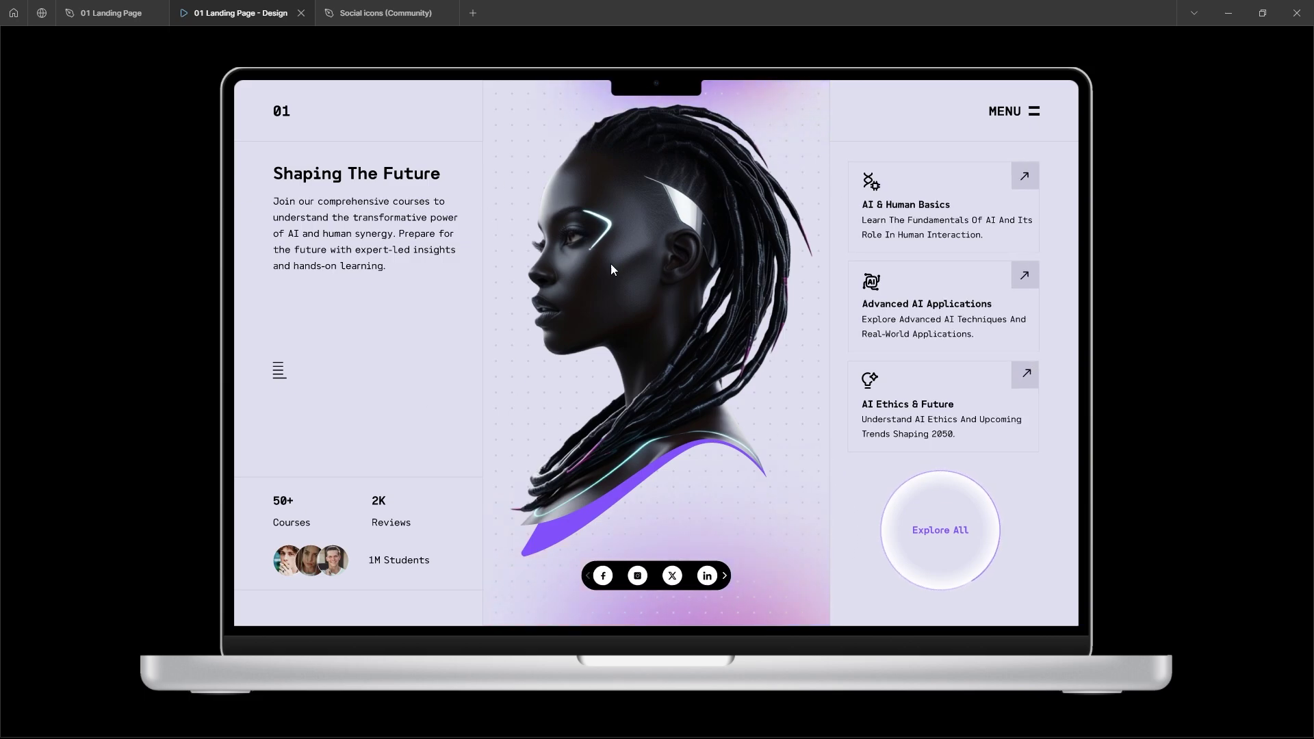